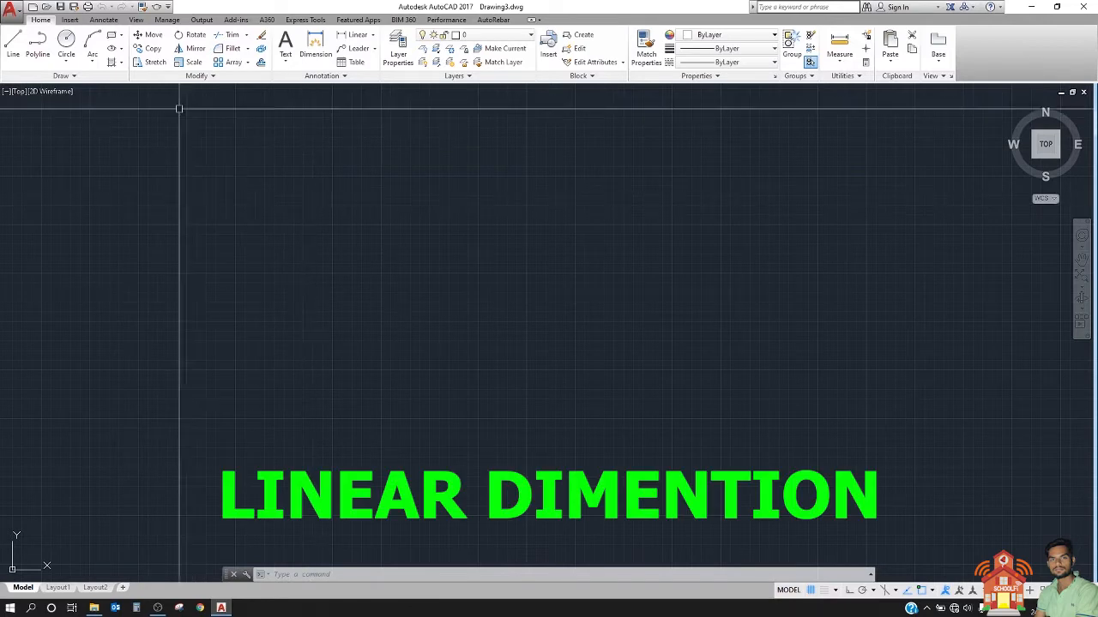
# Step: Draw a straight vertical polyline in the upper middle of the empty drawing with Ortho mode turned on
pyautogui.click(37, 45)
pyautogui.click(464, 146)
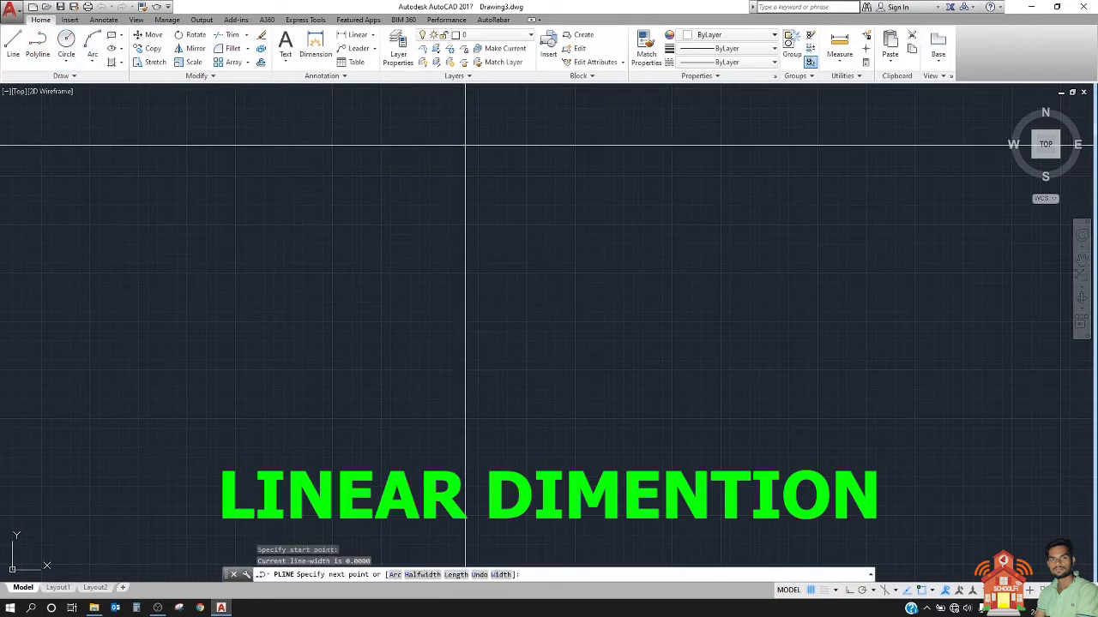
pyautogui.press('F8')
pyautogui.click(464, 449)
pyautogui.press('Escape')
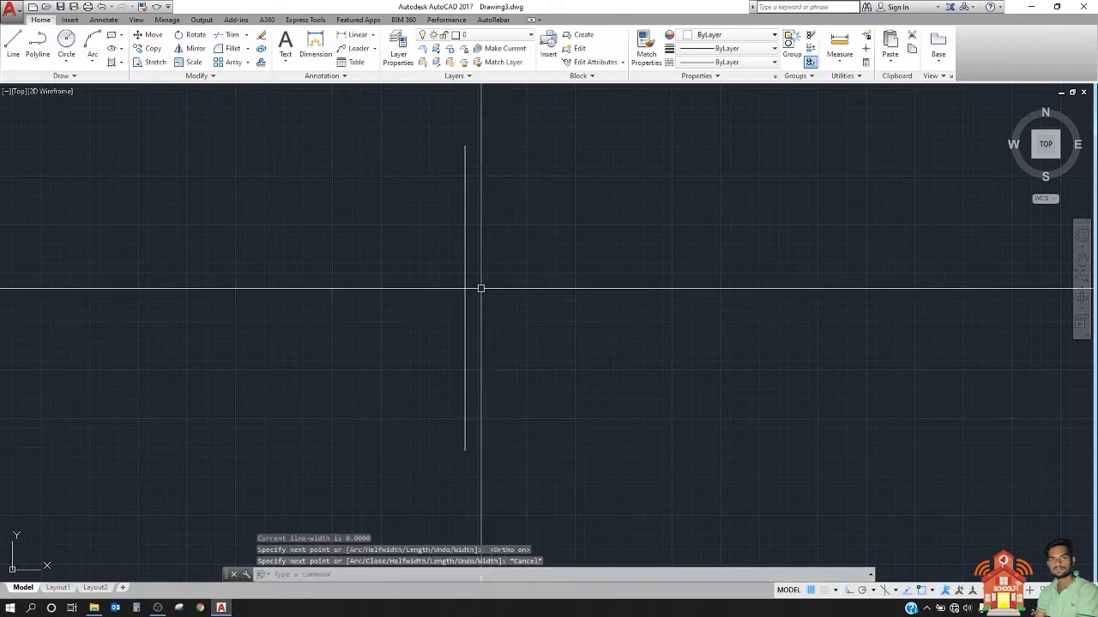
# Step: Draw a horizontal polyline from the vertical line's midpoint about 1861 units to the left, and back right to extend well past the vertical line
pyautogui.press('Return')
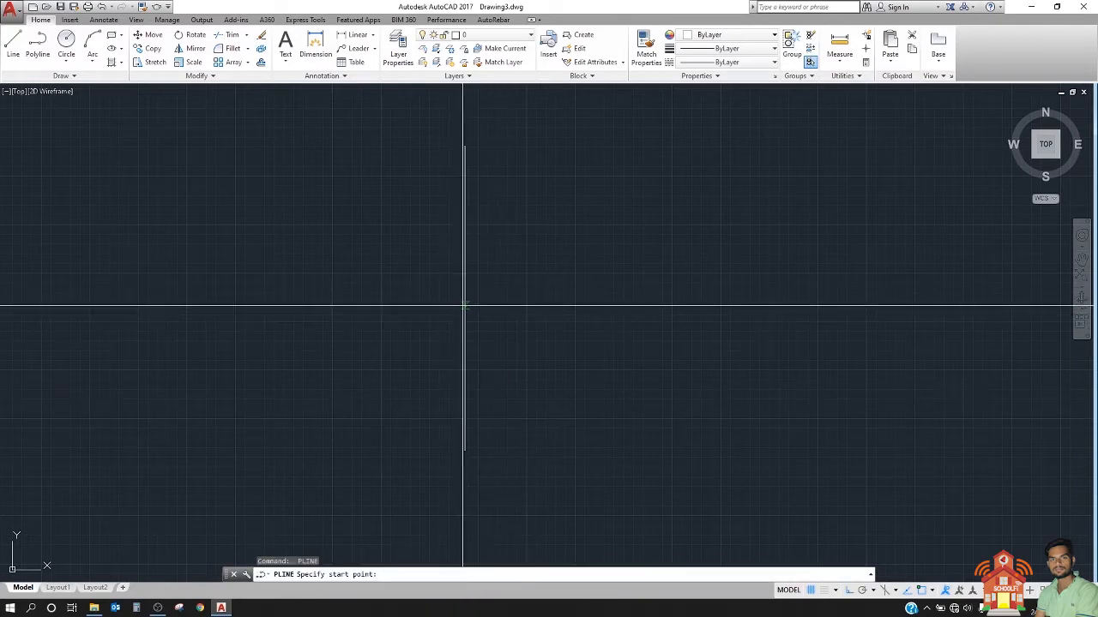
pyautogui.click(463, 299)
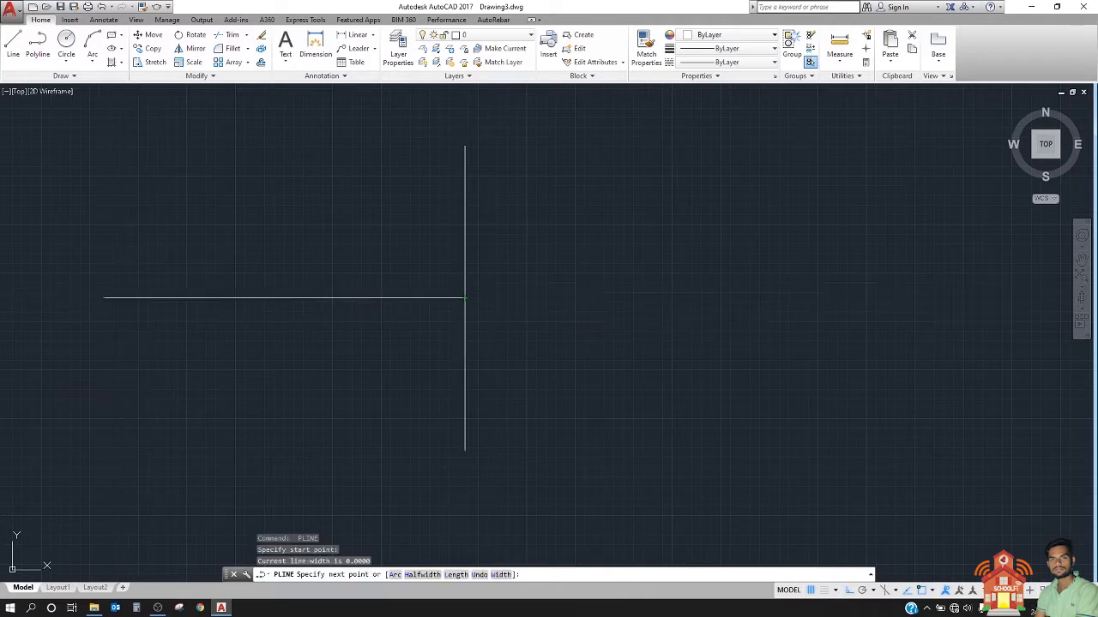
pyautogui.click(103, 299)
pyautogui.click(861, 299)
pyautogui.press('Escape')
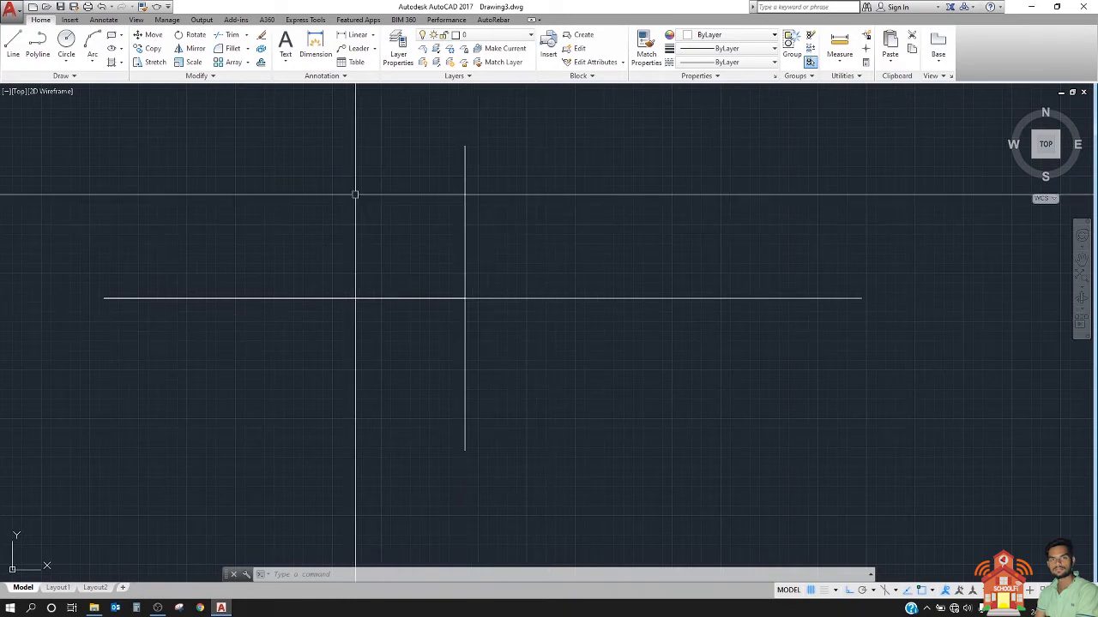
pyautogui.scroll(-2, 355, 192)
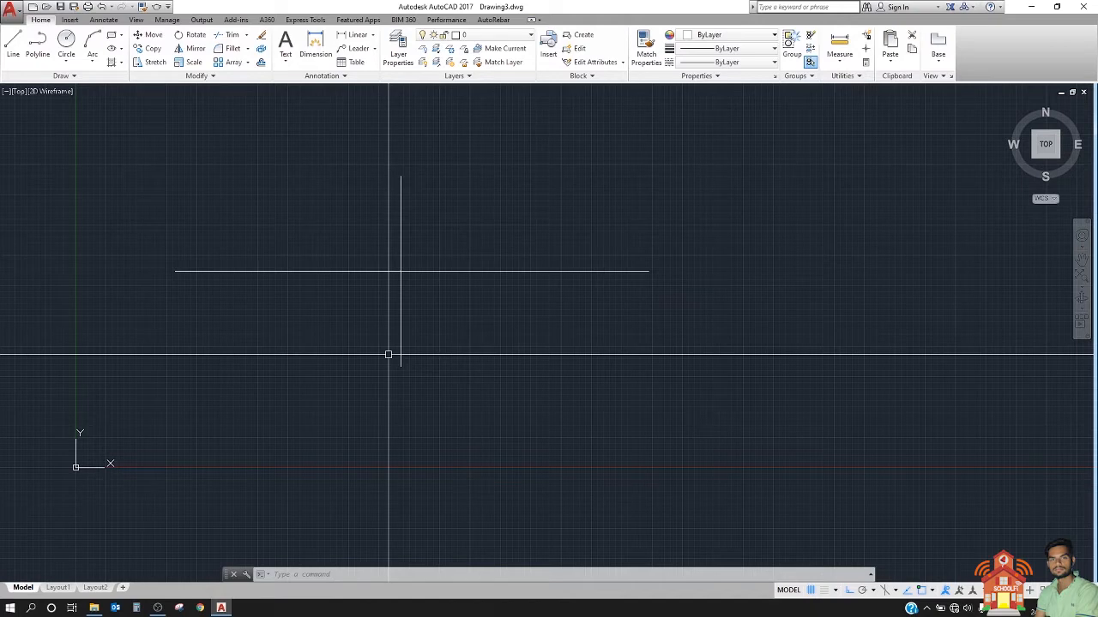
pyautogui.click(310, 574)
pyautogui.write('di')
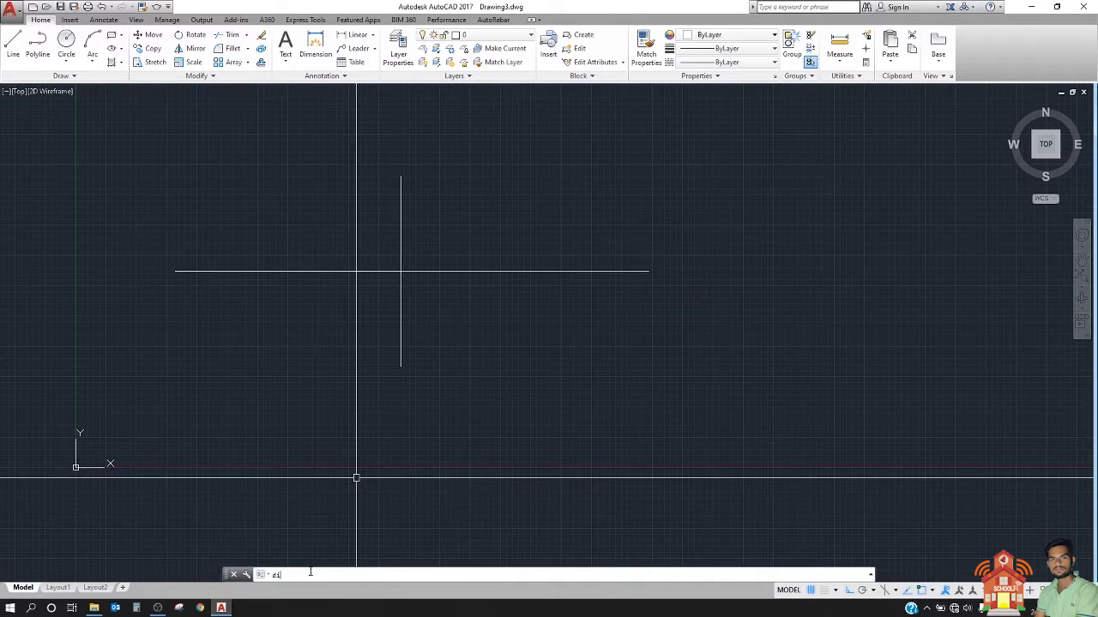
pyautogui.write('mlin')
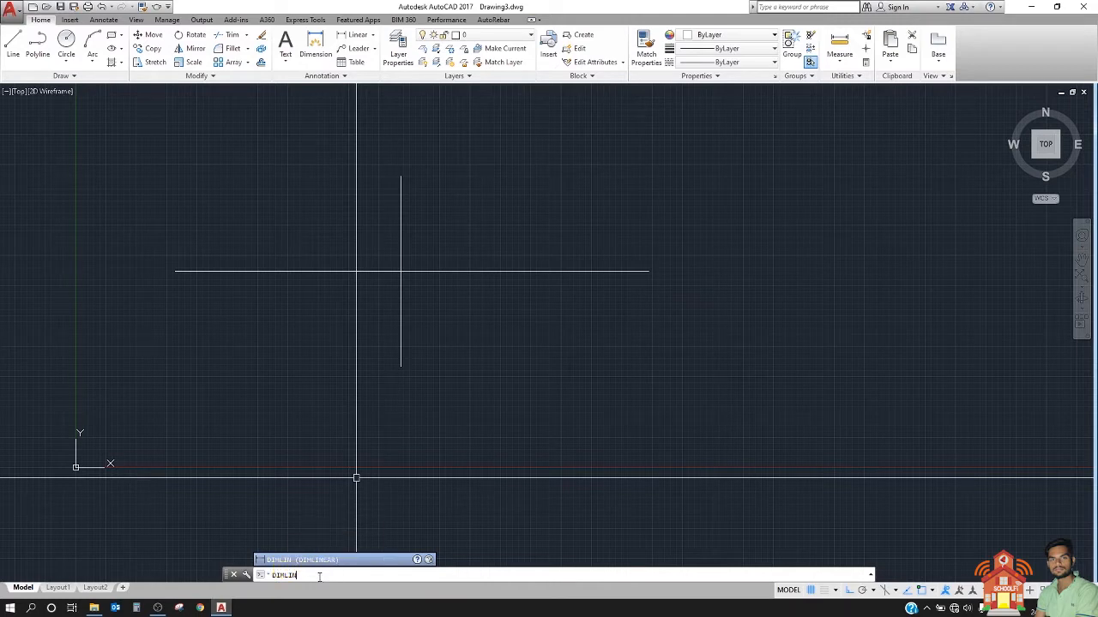
pyautogui.press('Return')
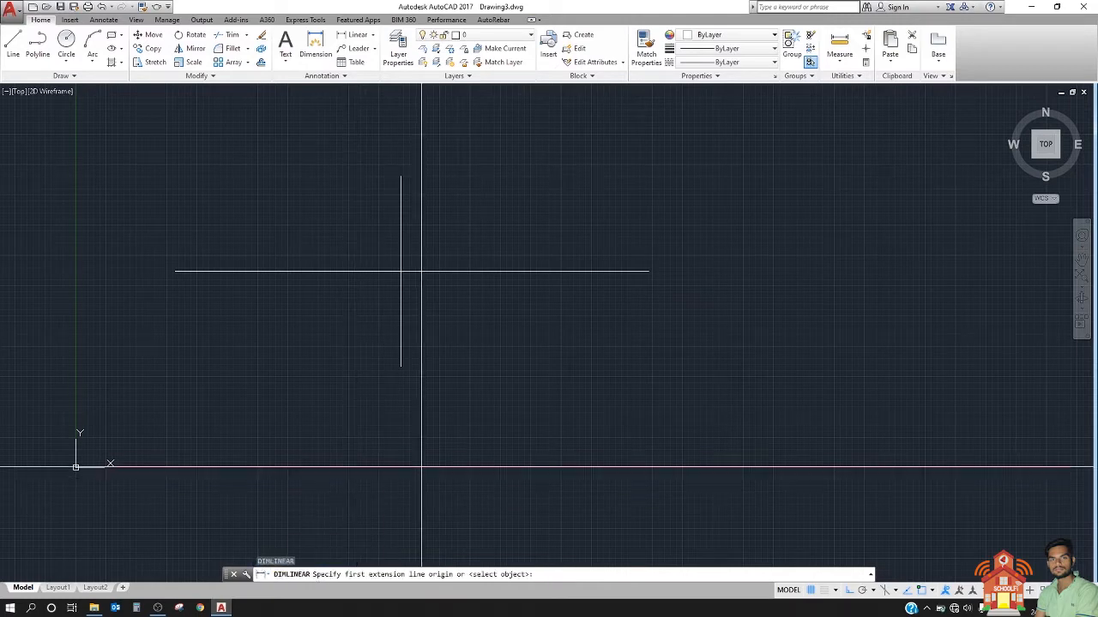
pyautogui.press('Escape')
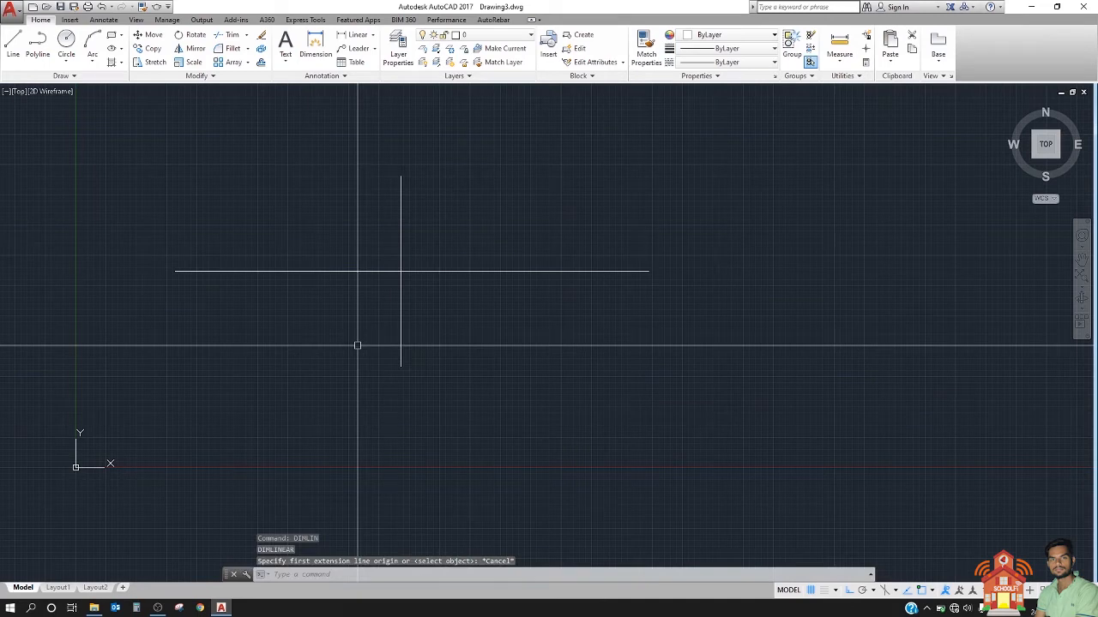
pyautogui.write('DI')
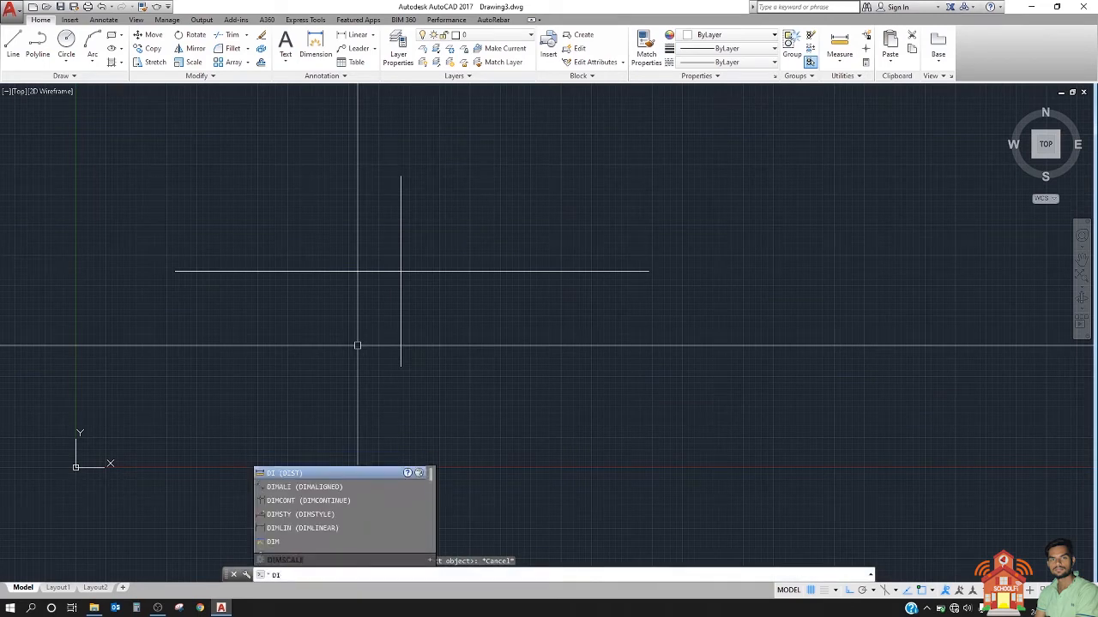
pyautogui.write('MLIN')
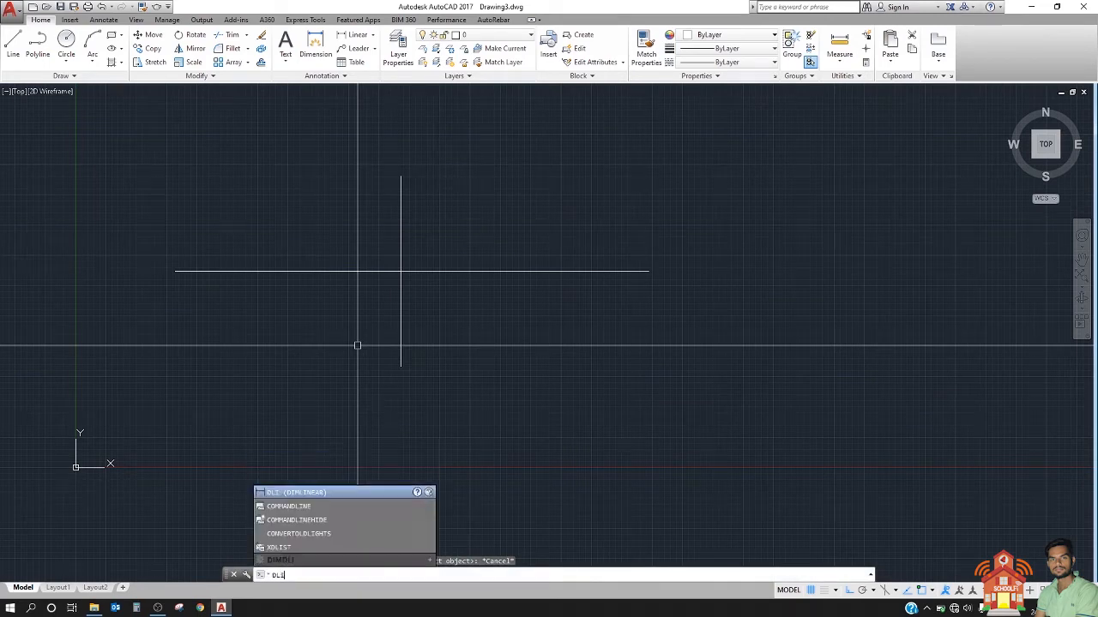
pyautogui.press('Return')
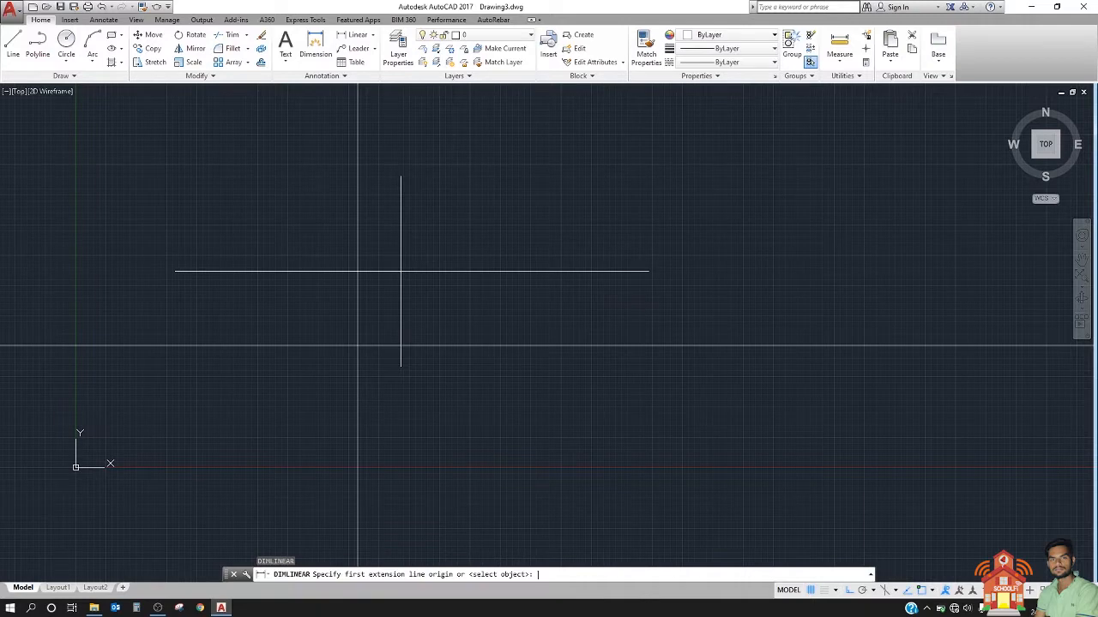
pyautogui.press('Escape')
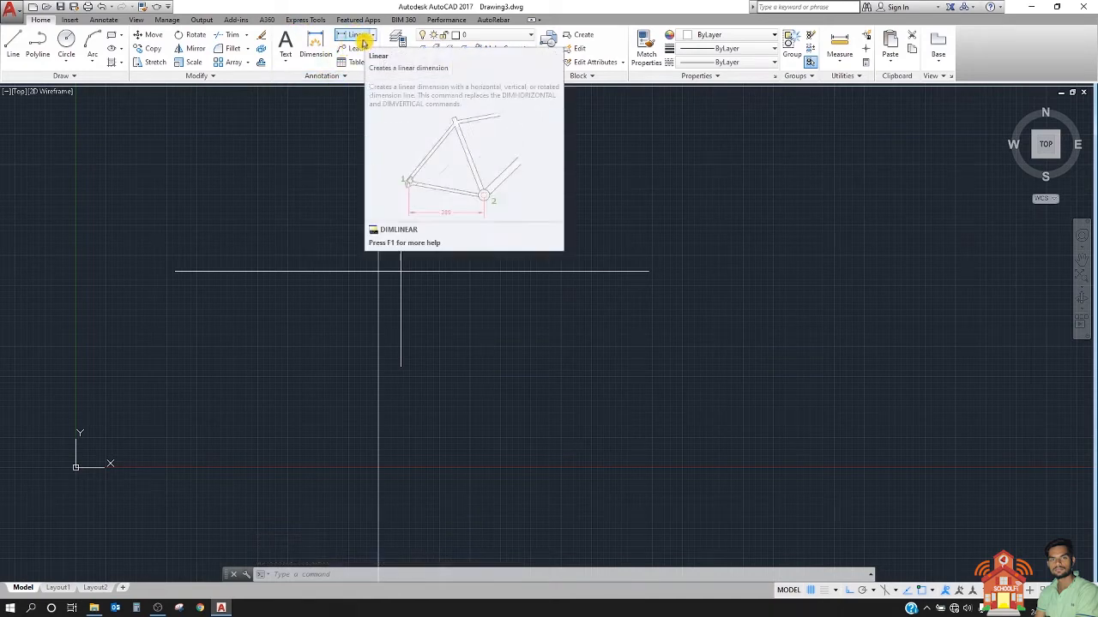
# Step: Add a linear dimension from the horizontal line's left end to its intersection with the vertical line, placed just above the line
pyautogui.click(358, 41)
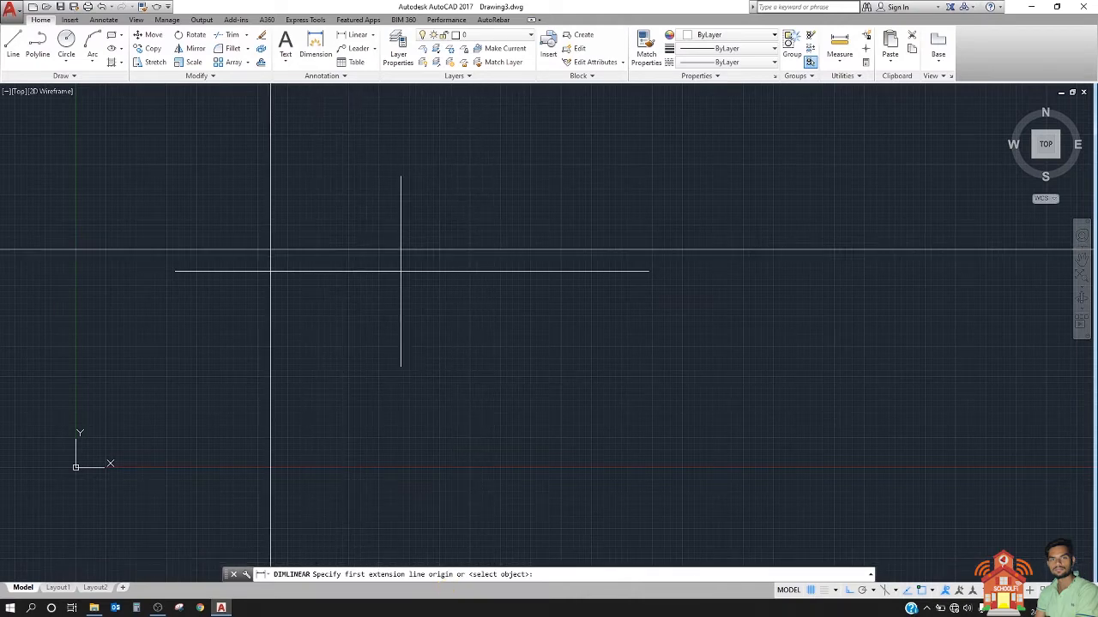
pyautogui.click(175, 271)
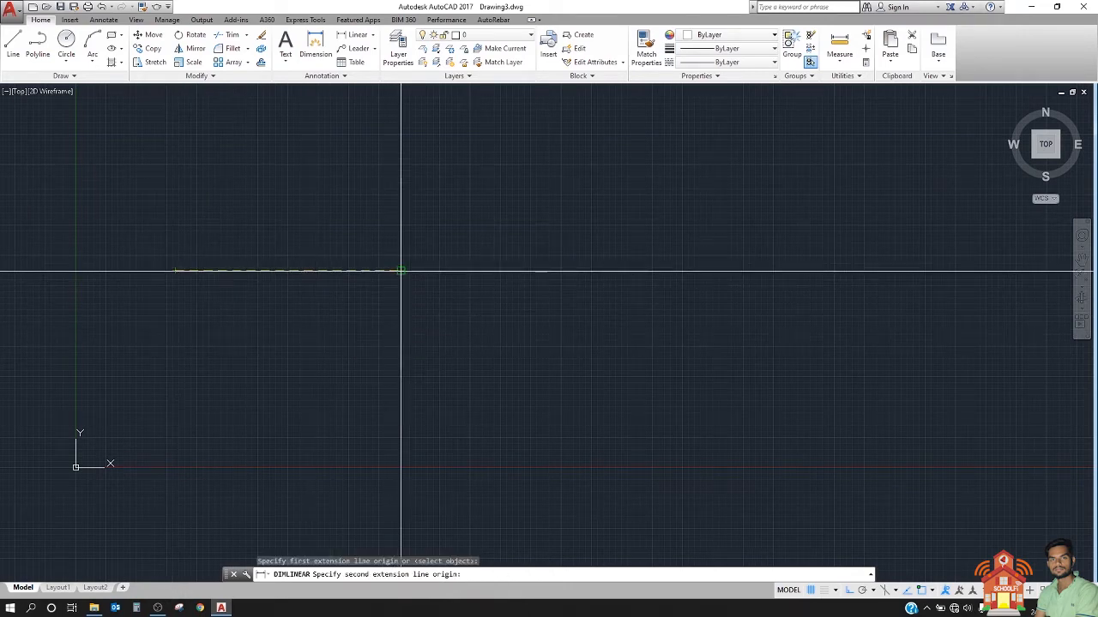
pyautogui.click(401, 271)
pyautogui.scroll(2, 400, 252)
pyautogui.scroll(2, 282, 255)
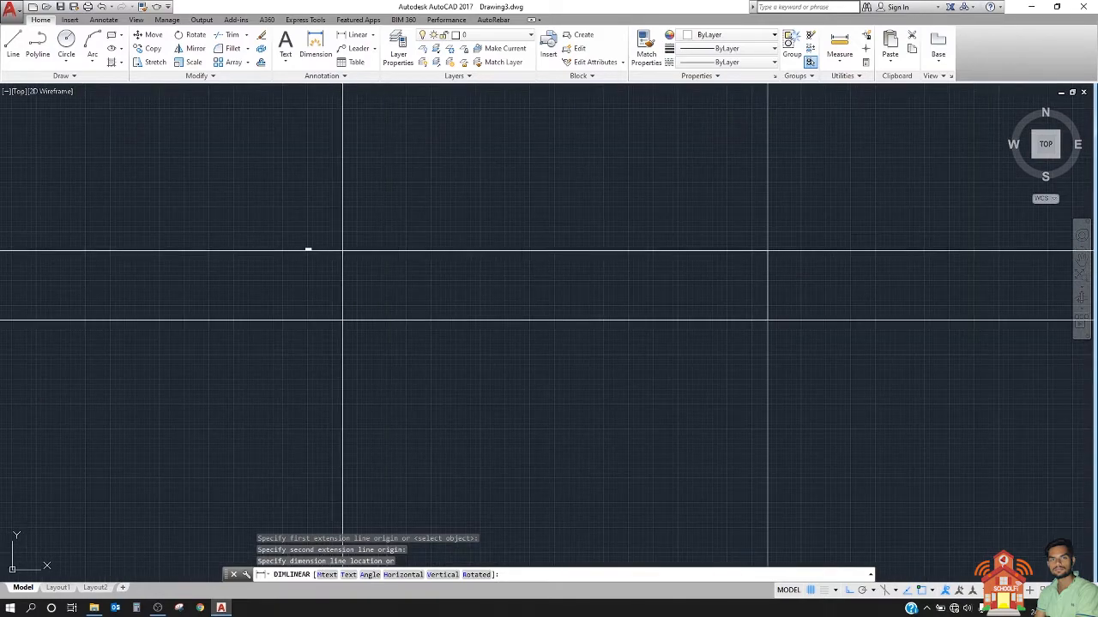
pyautogui.scroll(-2, 341, 250)
pyautogui.scroll(3, 355, 287)
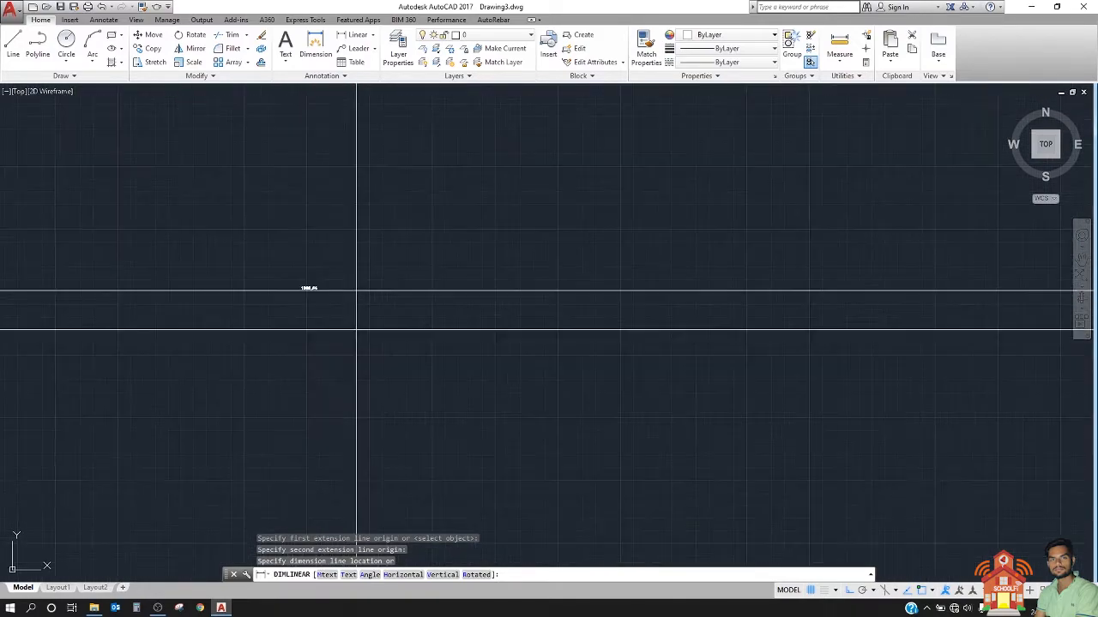
pyautogui.click(282, 278)
# Step: Examine the new linear dimension up close and from afar, checking its text size and decimal separator against the dimensioned line
pyautogui.scroll(5, 360, 266)
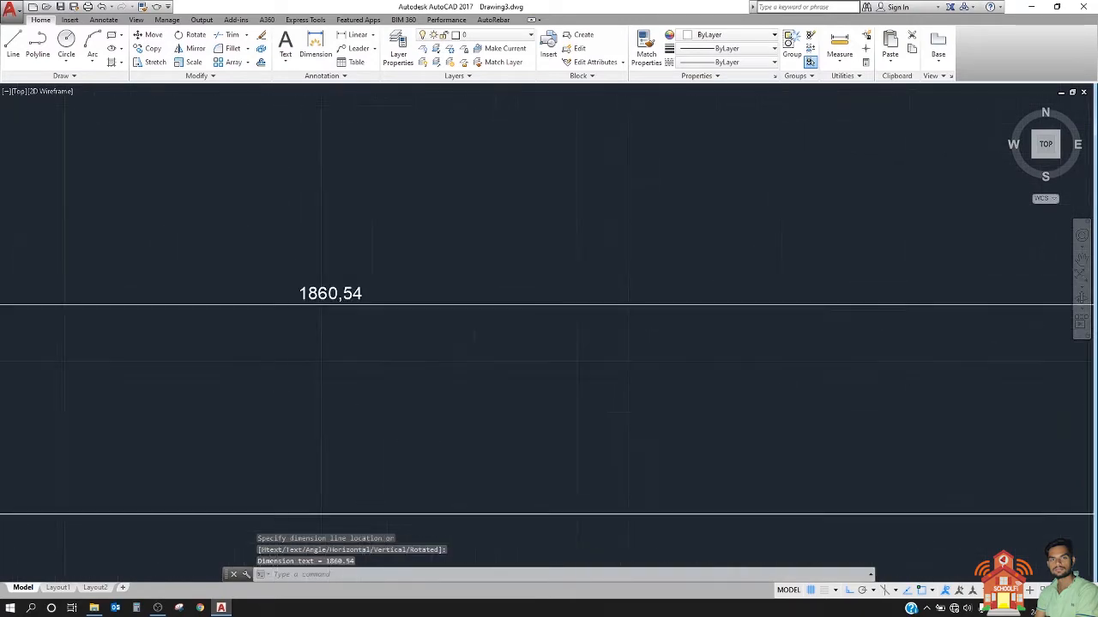
pyautogui.moveTo(470, 243); pyautogui.dragTo(372, 244, button='middle')
pyautogui.scroll(-4, 353, 246)
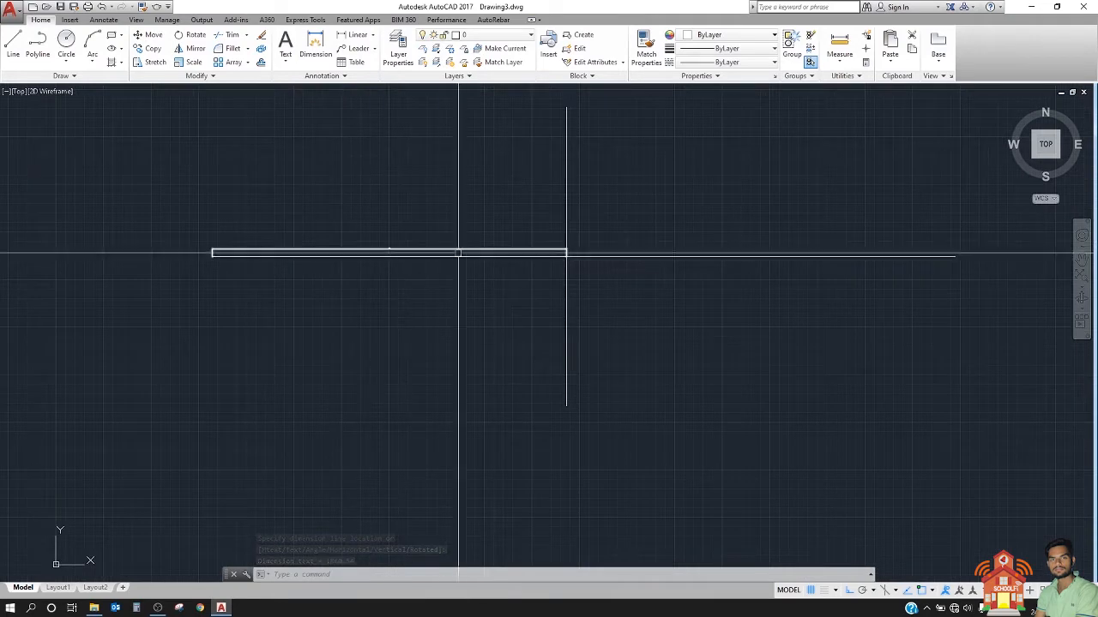
pyautogui.scroll(10, 407, 252)
pyautogui.scroll(4, 180, 189)
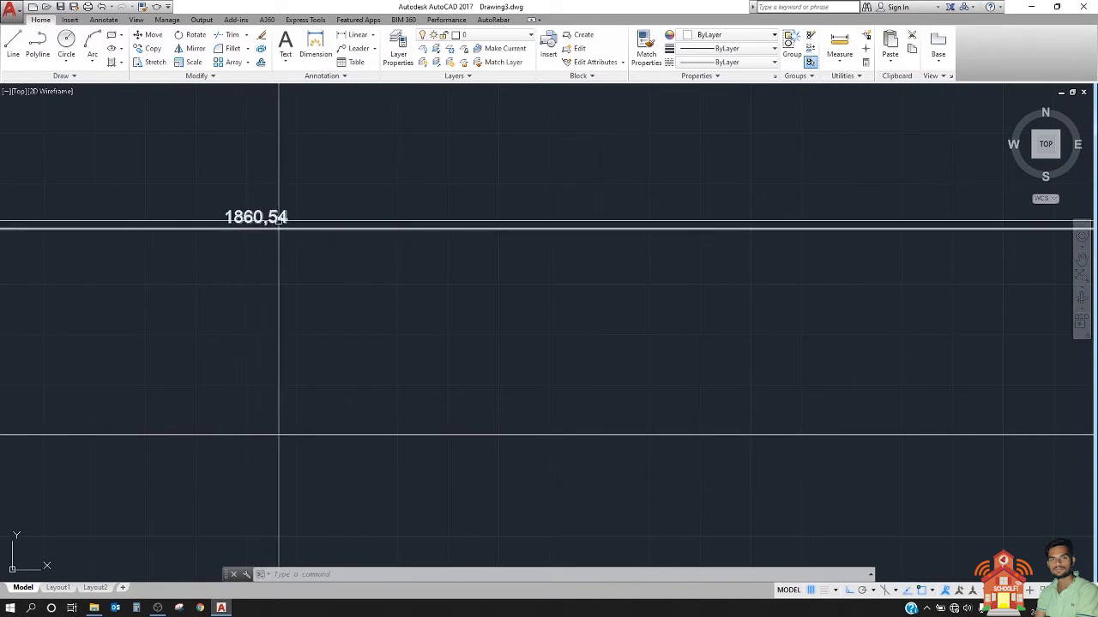
pyautogui.scroll(-5, 284, 222)
pyautogui.click(356, 174)
pyautogui.click(346, 181)
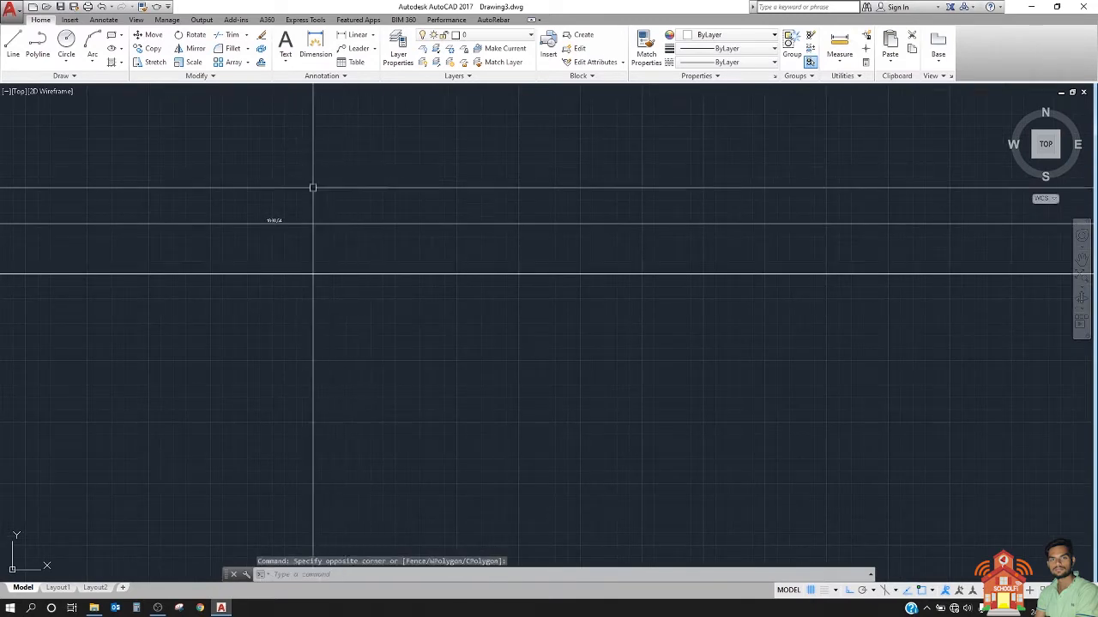
pyautogui.scroll(4, 309, 196)
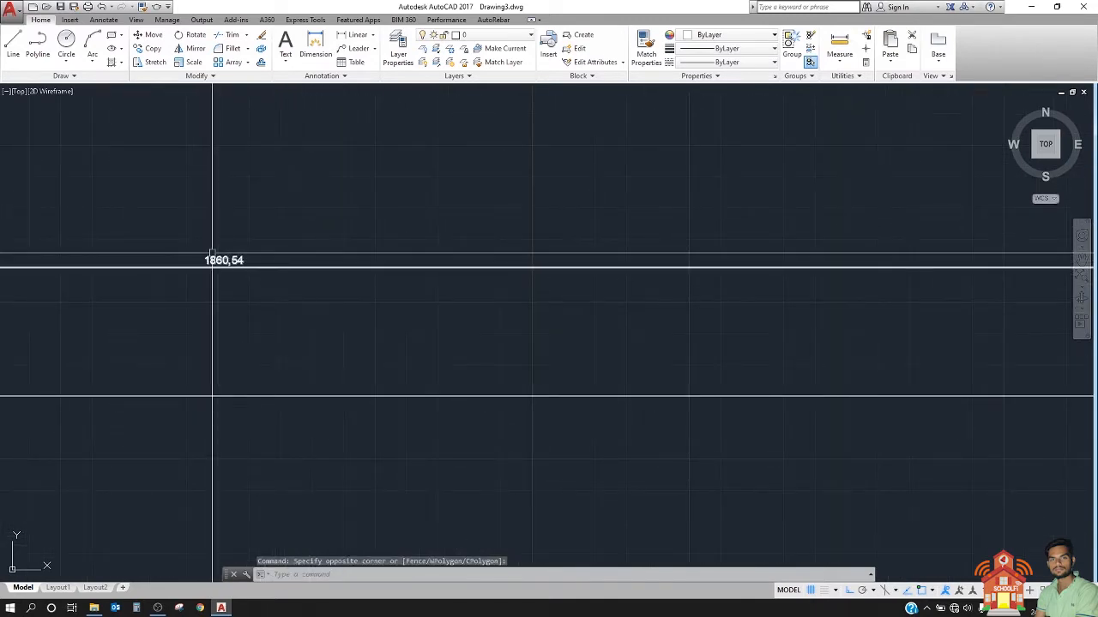
pyautogui.moveTo(213, 253)
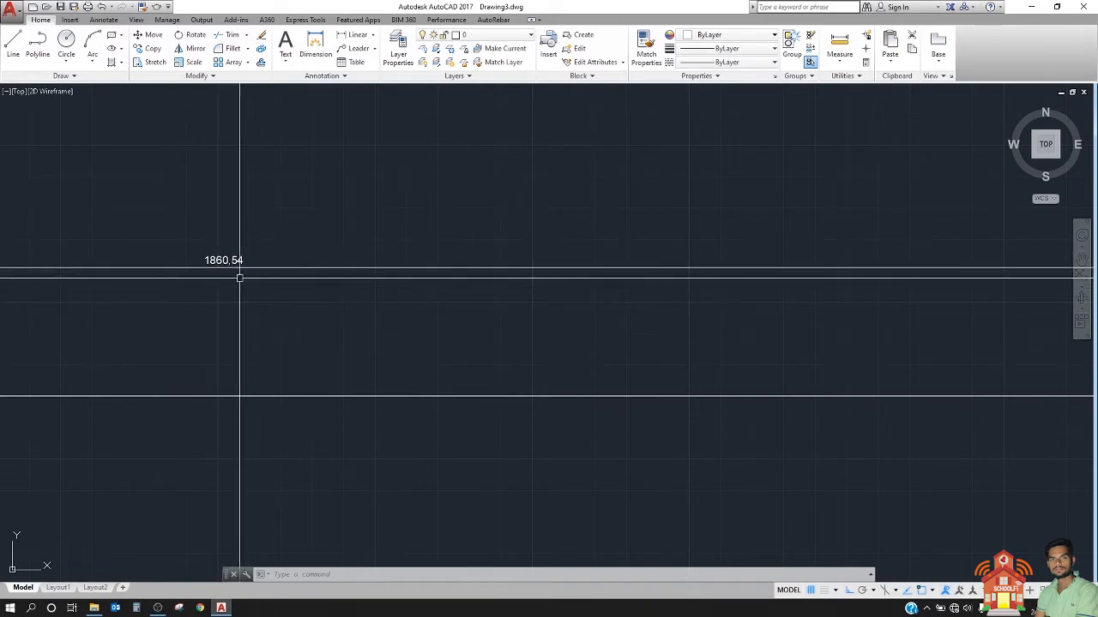
pyautogui.scroll(2, 230, 269)
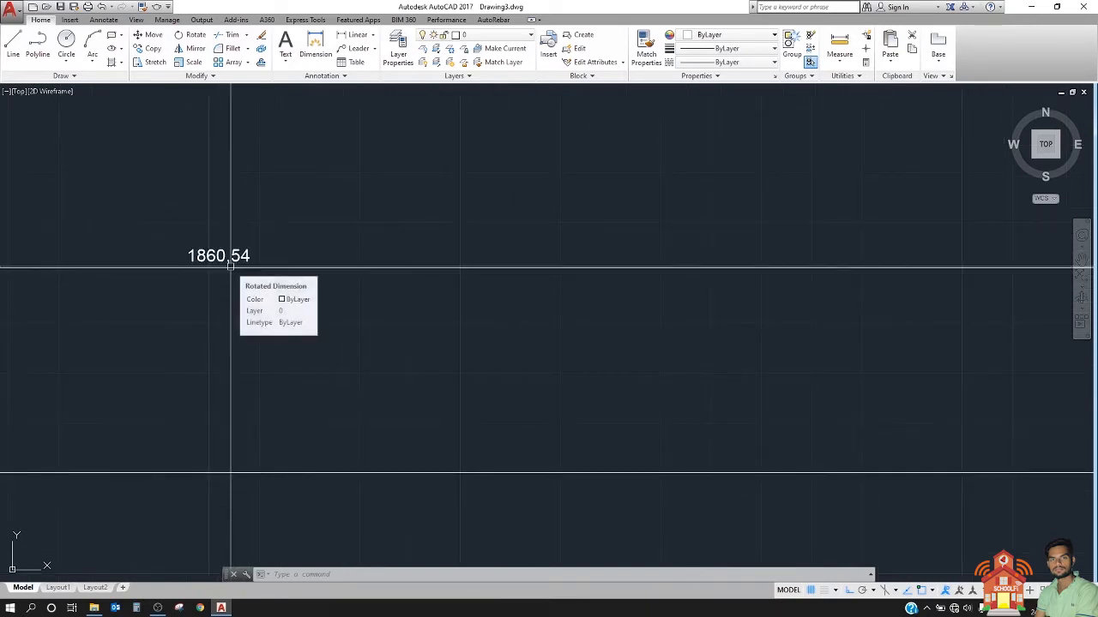
pyautogui.scroll(2, 204, 262)
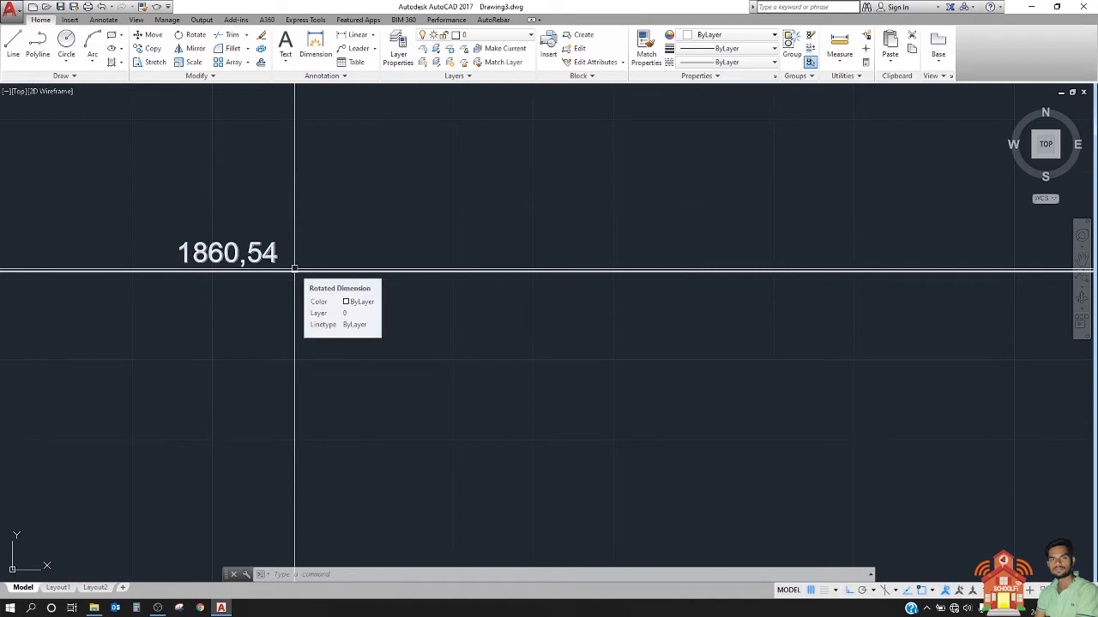
pyautogui.scroll(6, 257, 262)
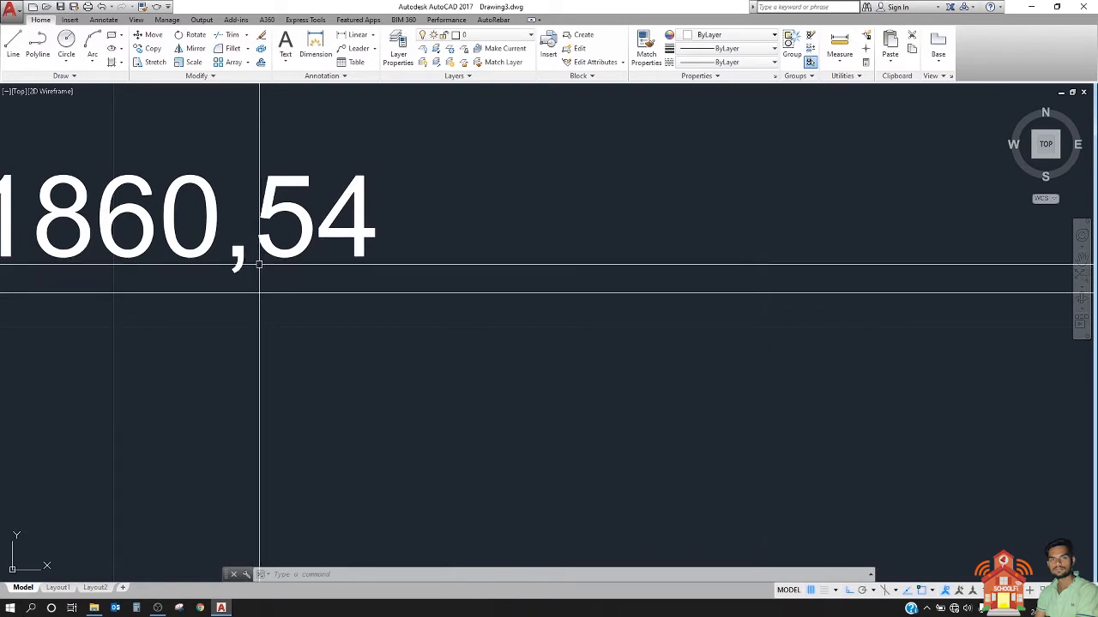
pyautogui.scroll(-3, 336, 230)
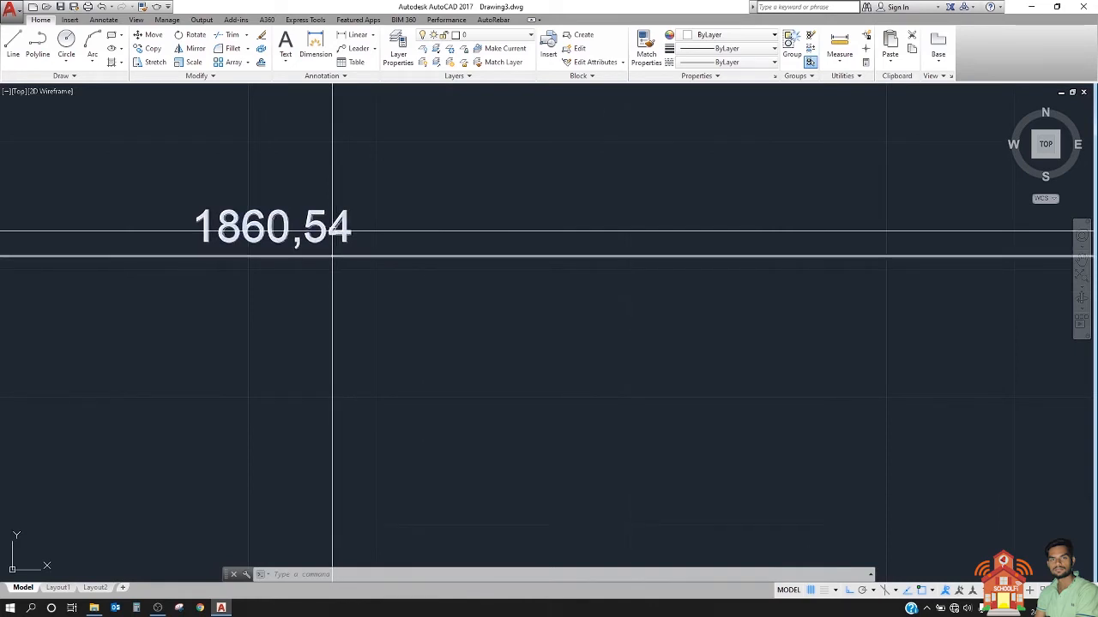
pyautogui.scroll(2, 306, 242)
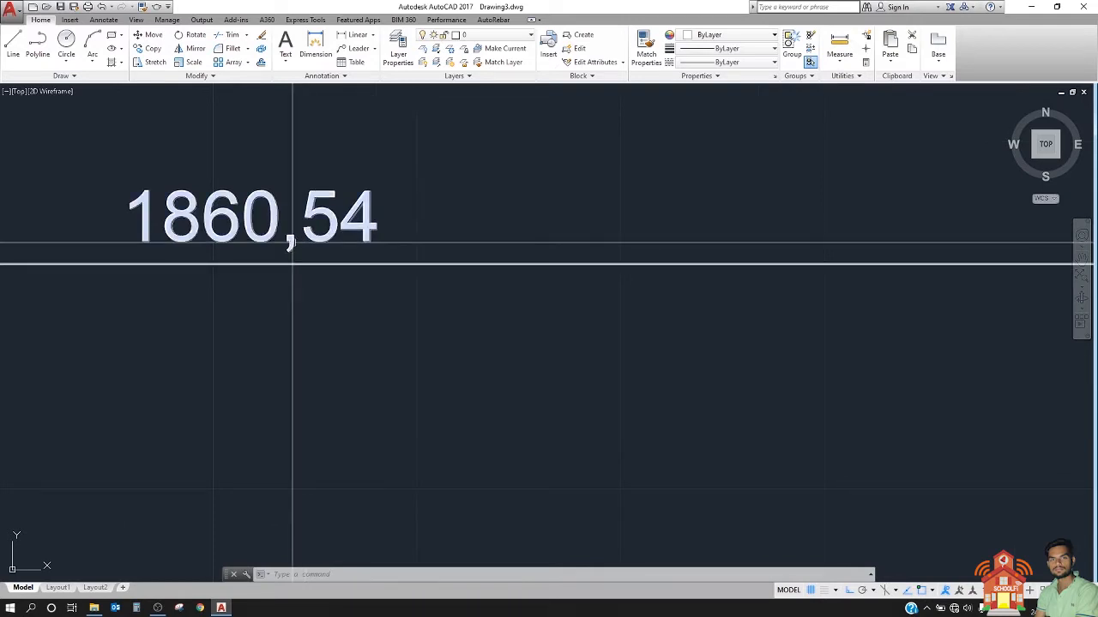
pyautogui.scroll(3, 361, 227)
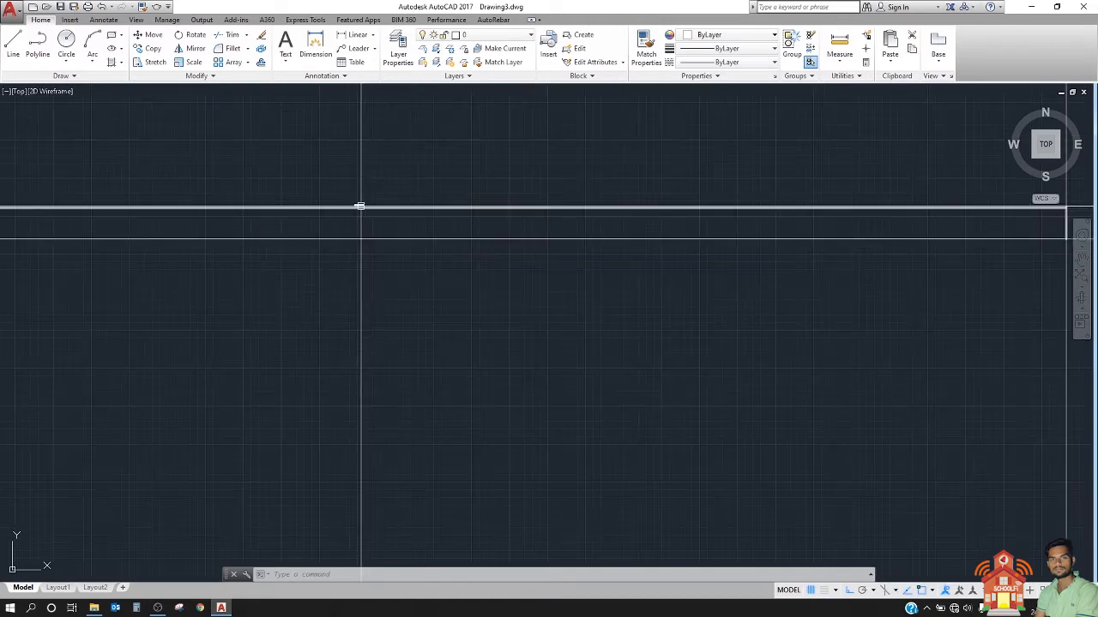
pyautogui.scroll(5, 361, 206)
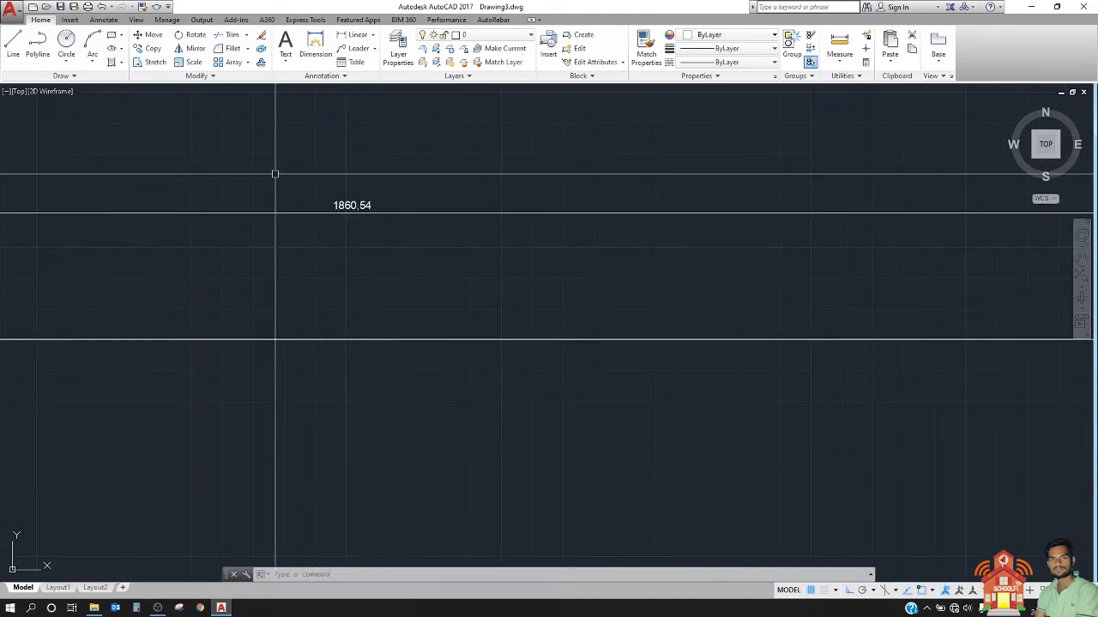
pyautogui.scroll(5, 289, 189)
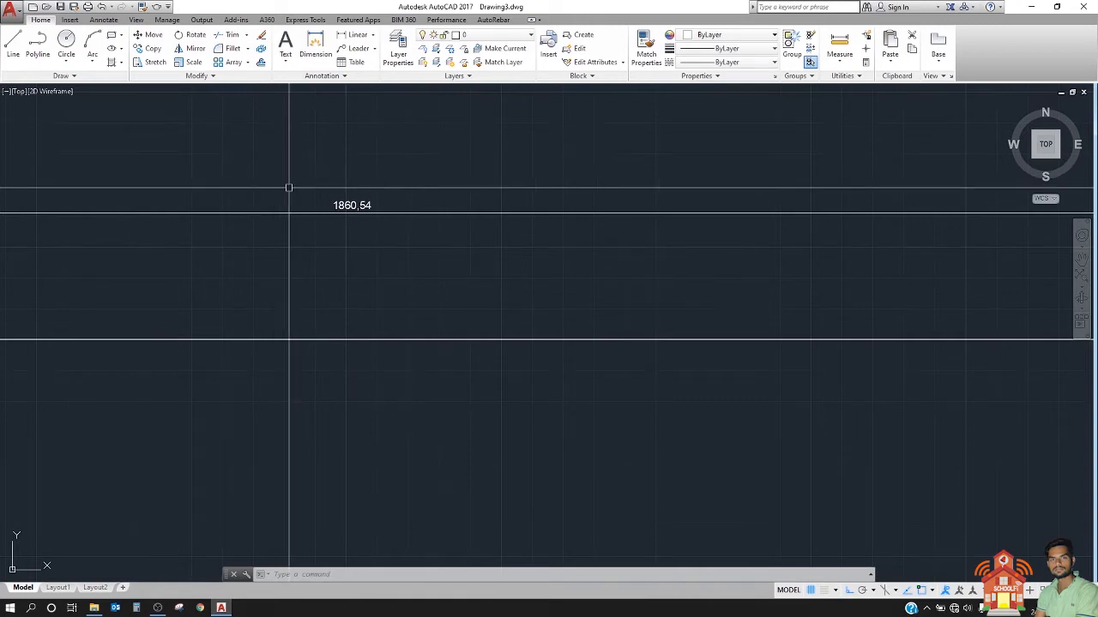
pyautogui.scroll(1, 350, 189)
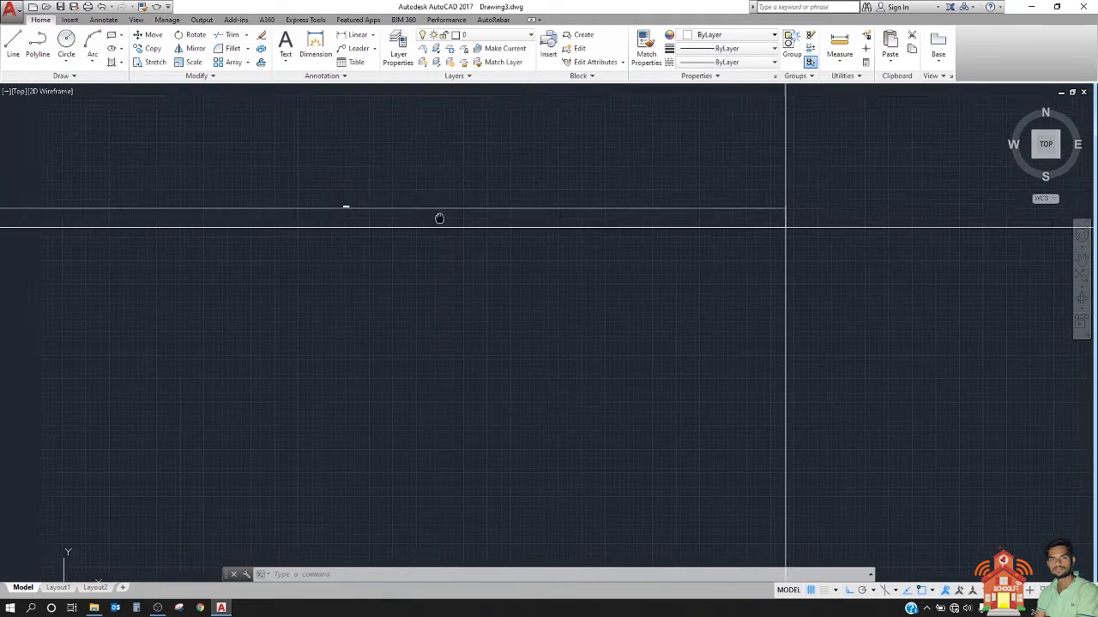
pyautogui.scroll(-3, 438, 218)
pyautogui.scroll(3, 444, 221)
pyautogui.scroll(-3, 369, 186)
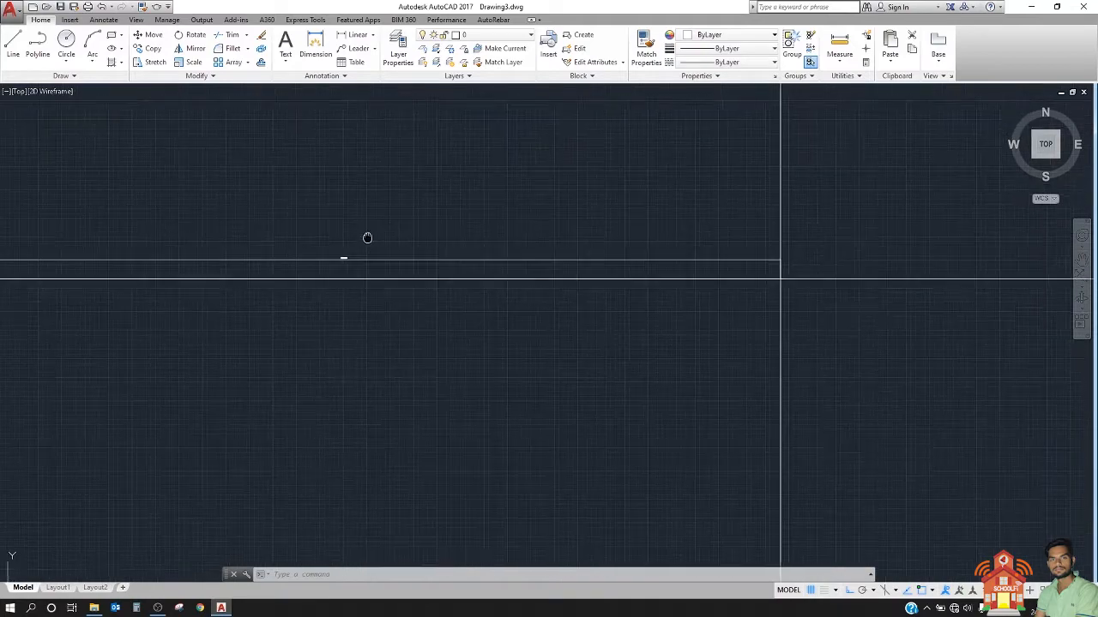
pyautogui.scroll(5, 345, 203)
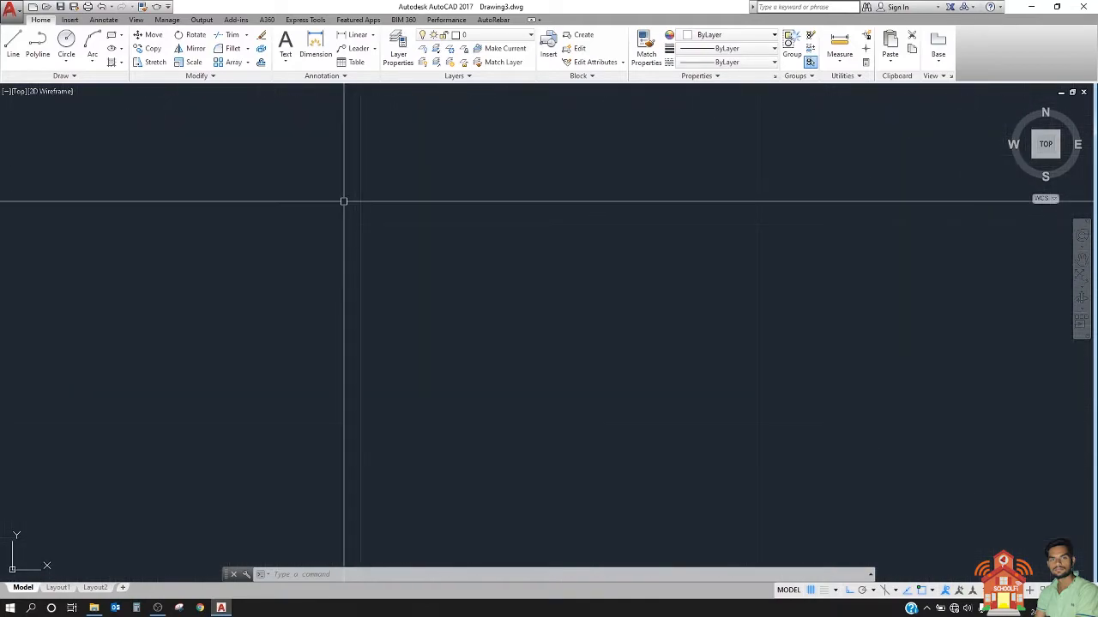
# Step: Draw a closed rectangle about 40 by 37 units from single lines above the long dimensioned horizontal line
pyautogui.click(17, 46)
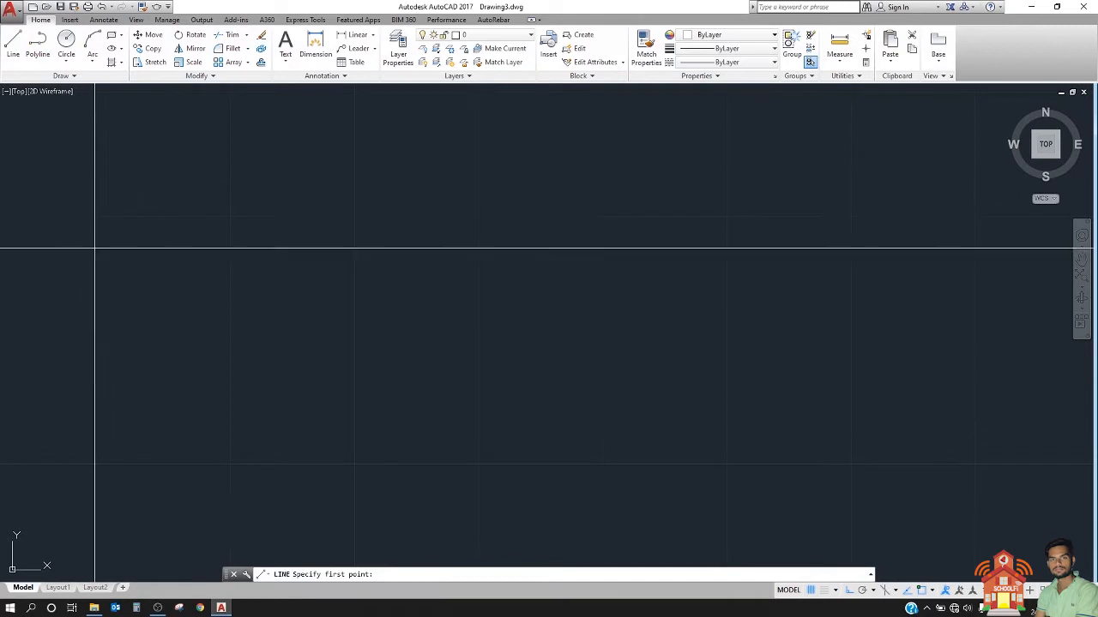
pyautogui.click(591, 248)
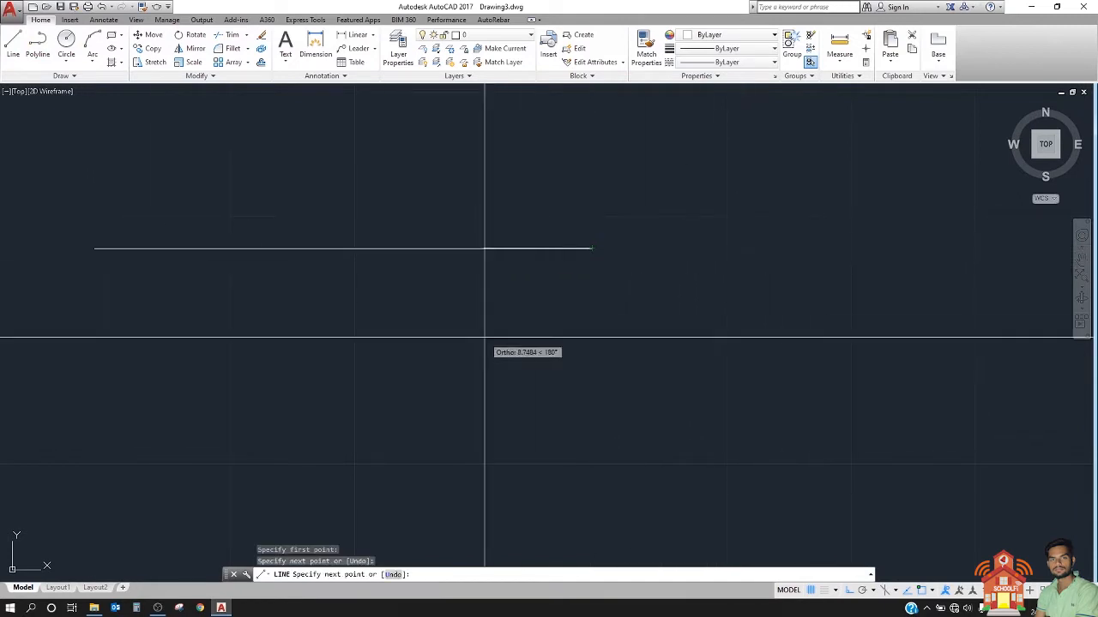
pyautogui.scroll(-3, 483, 335)
pyautogui.click(519, 204)
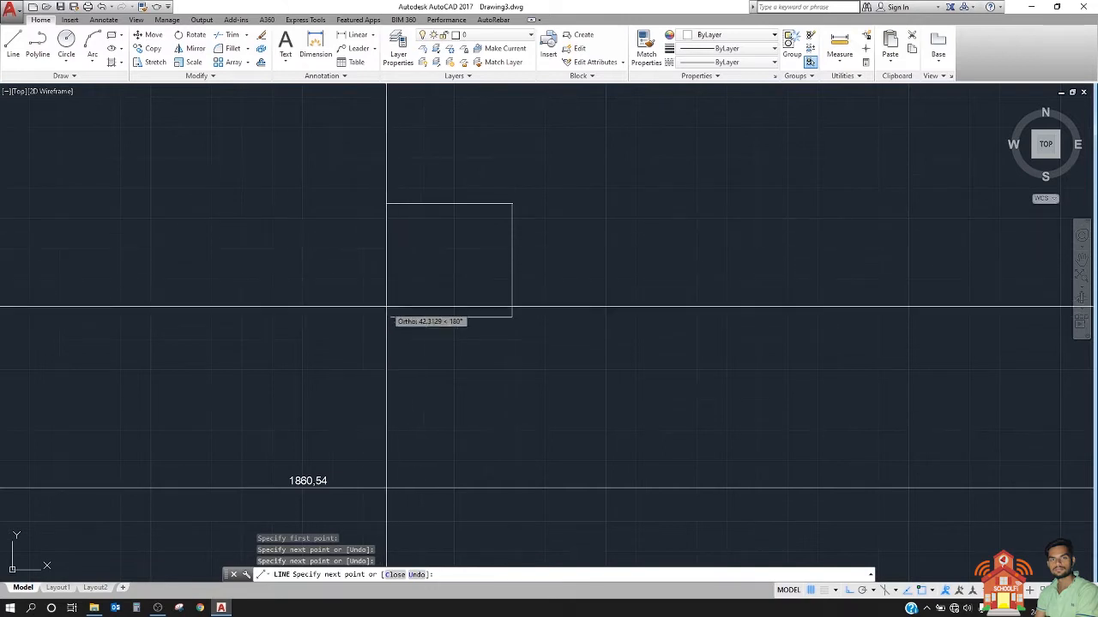
pyautogui.click(397, 257)
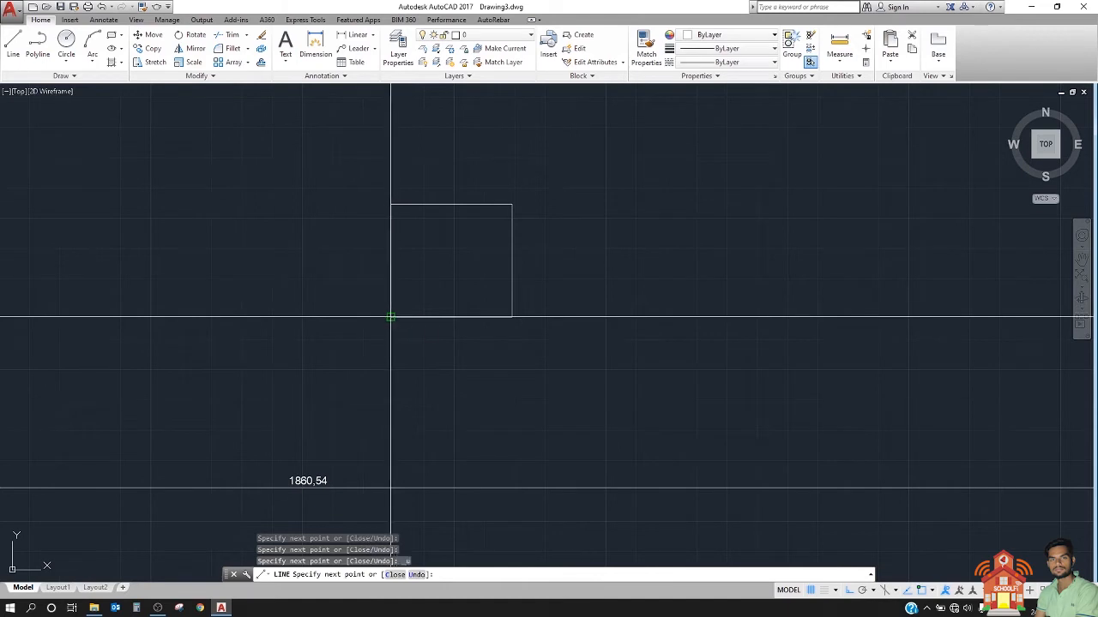
pyautogui.press('Escape')
pyautogui.scroll(2, 411, 269)
pyautogui.moveTo(412, 270); pyautogui.dragTo(355, 333, button='middle')
pyautogui.scroll(2, 313, 331)
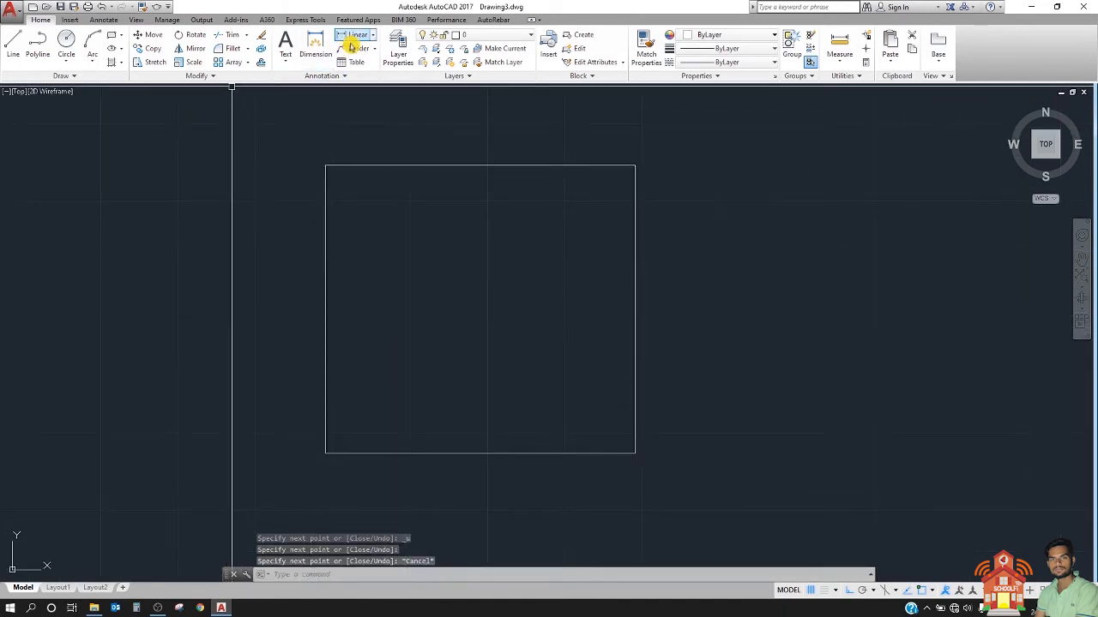
# Step: Add a vertical linear dimension to the rectangle's right side, from its lower to its upper corner, placed outside the shape
pyautogui.write('d')
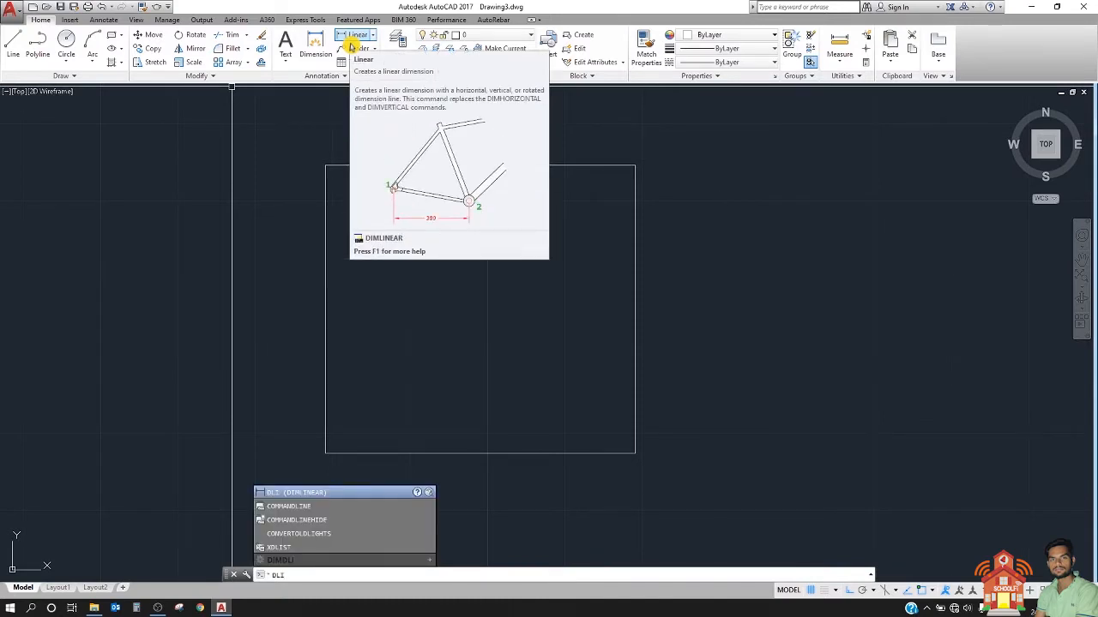
pyautogui.write('li')
pyautogui.press('Return')
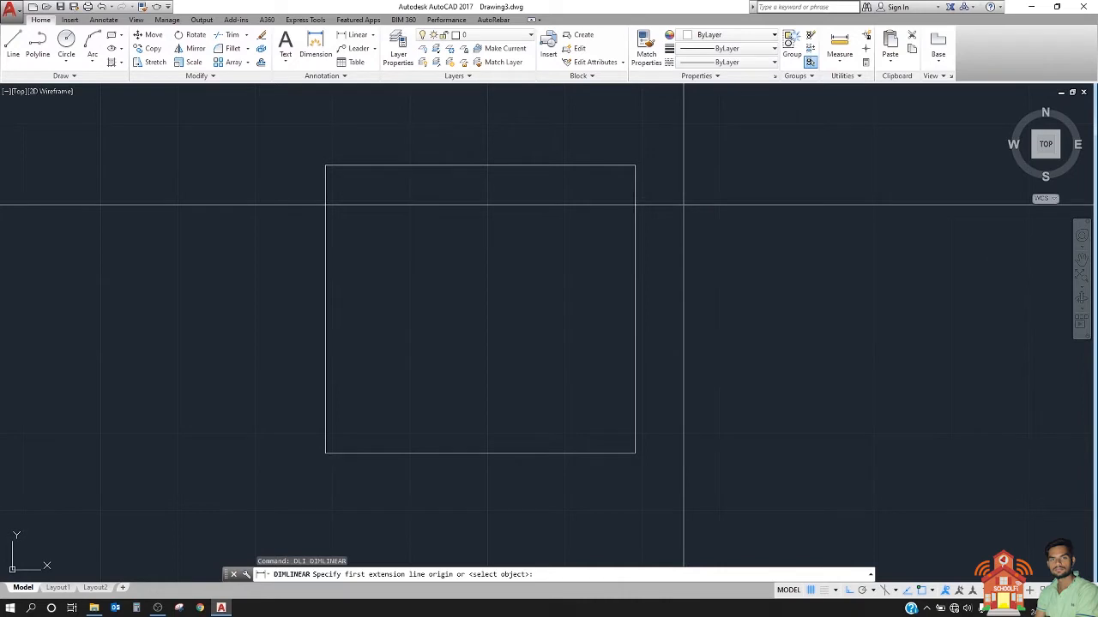
pyautogui.click(635, 454)
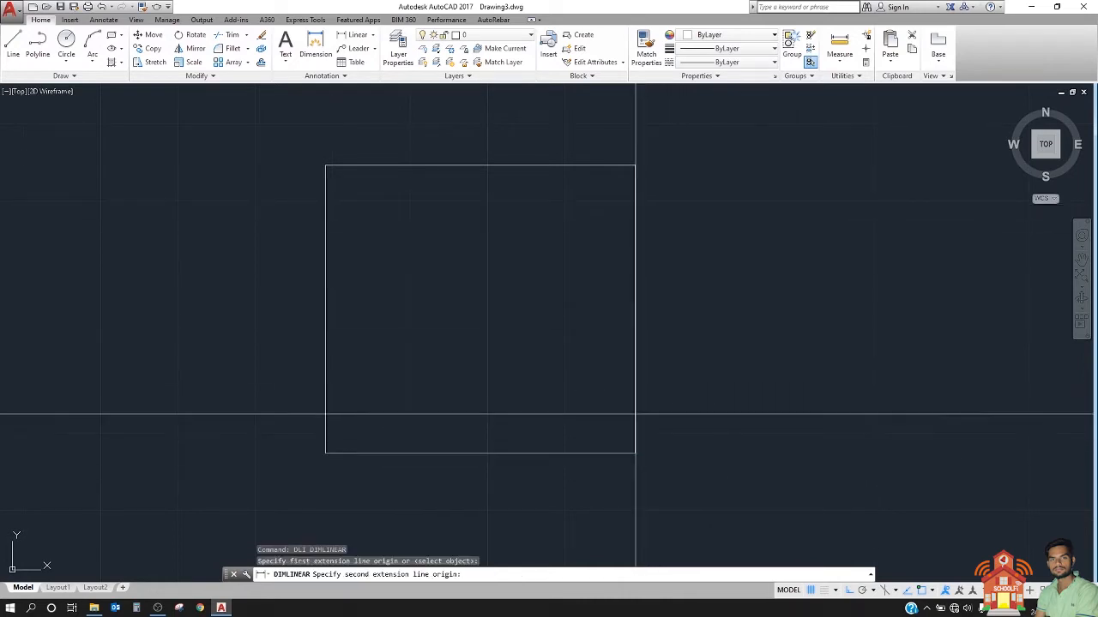
pyautogui.click(635, 165)
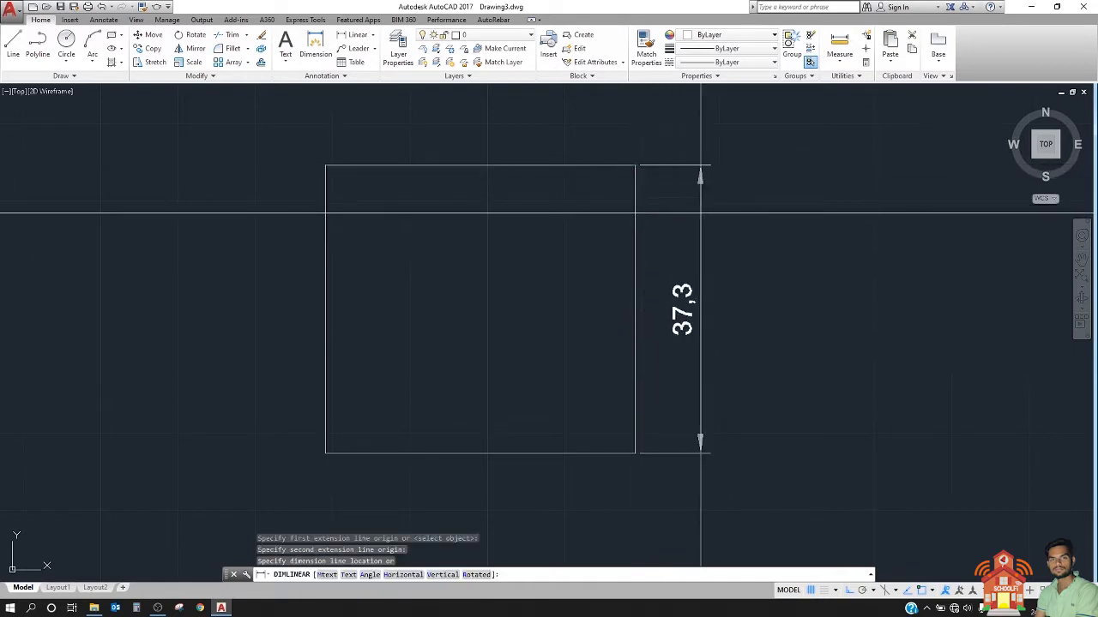
pyautogui.click(704, 202)
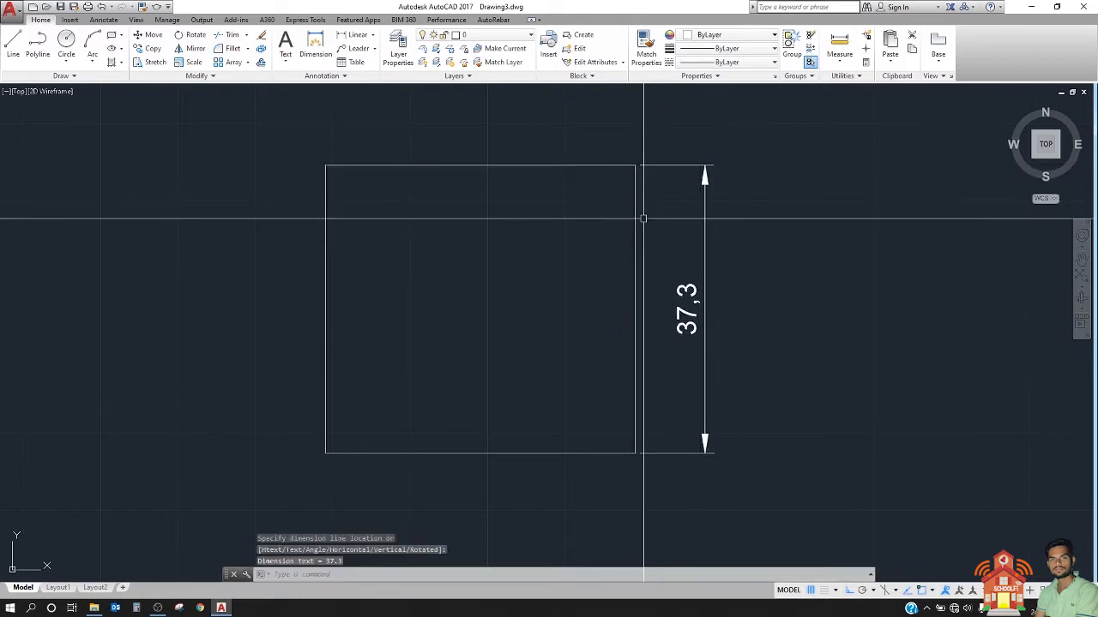
# Step: Add linear dimensions to the rectangle's top edge and left side, placing both outside the shape
pyautogui.press('Return')
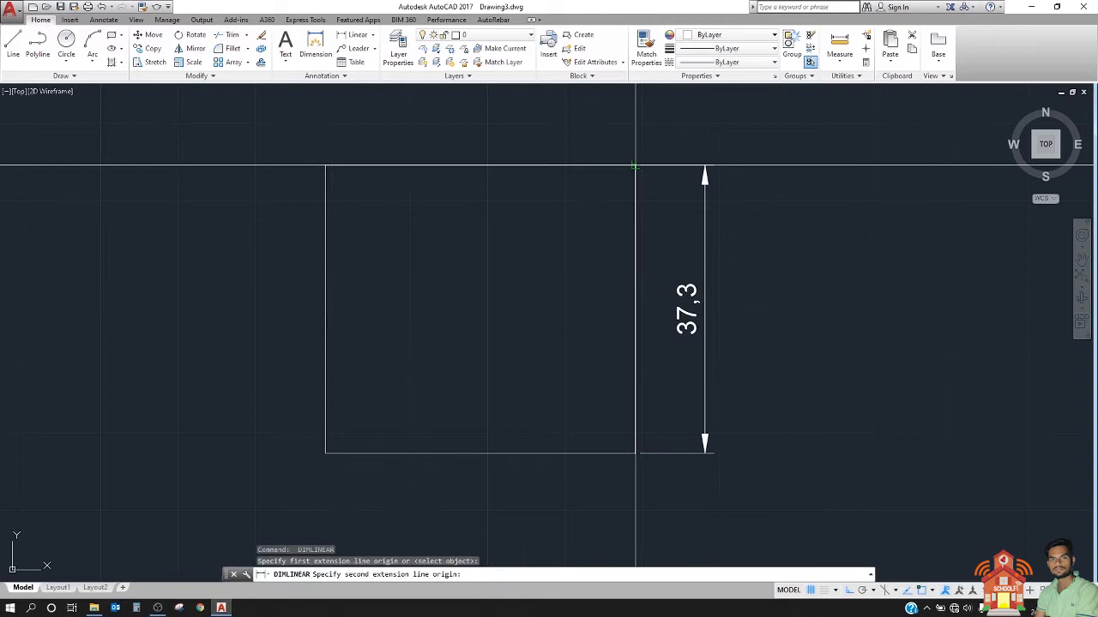
pyautogui.click(326, 165)
pyautogui.scroll(-1, 331, 219)
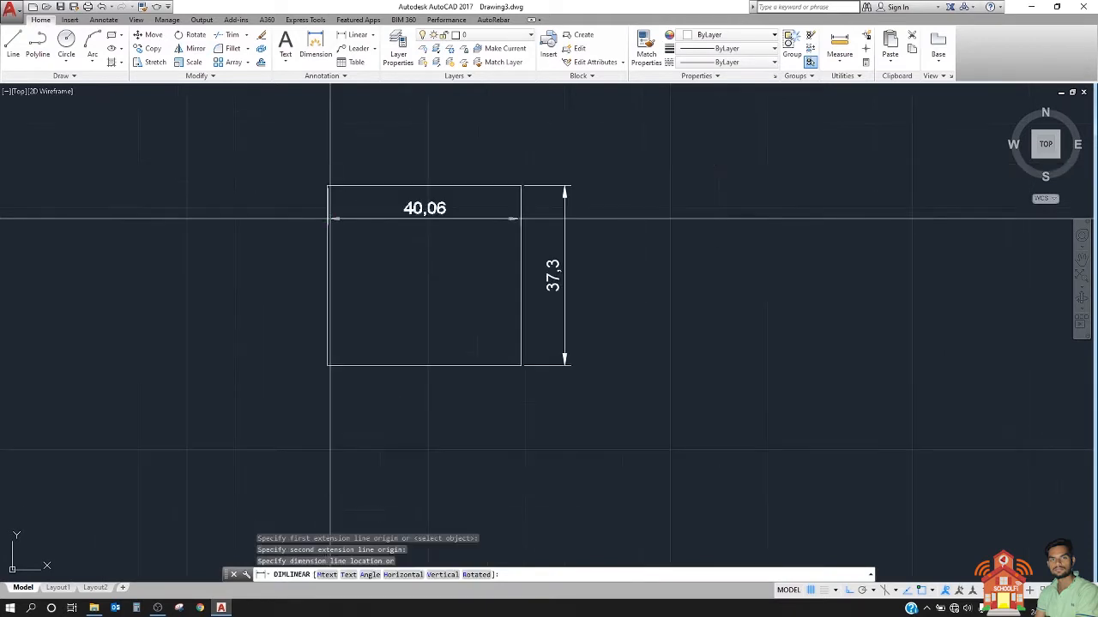
pyautogui.click(331, 140)
pyautogui.press('Return')
pyautogui.click(328, 185)
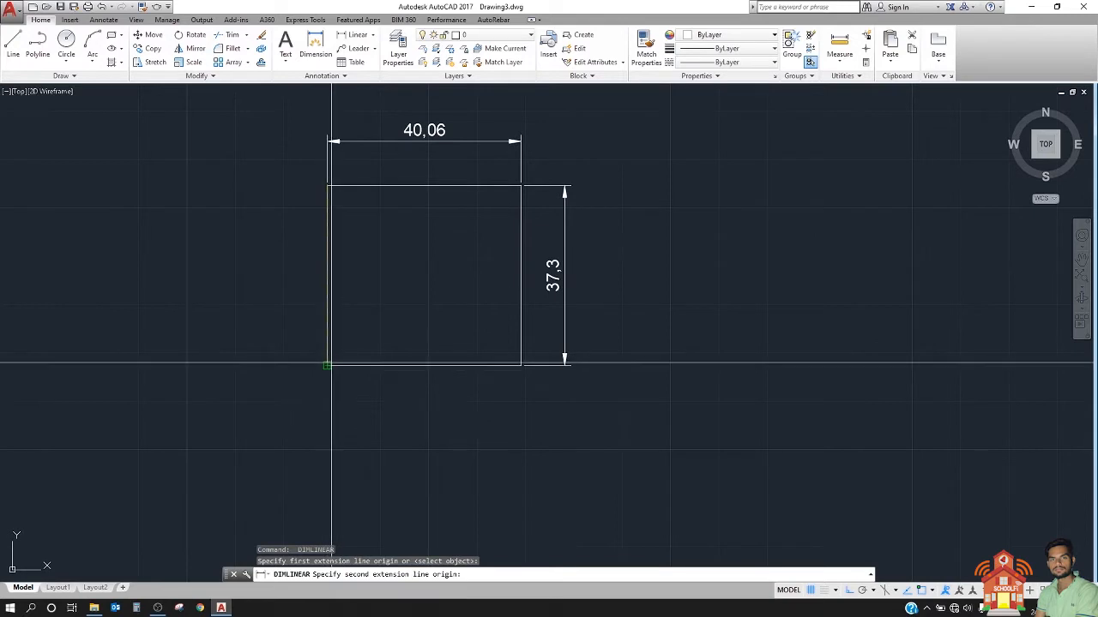
pyautogui.click(328, 364)
pyautogui.click(287, 360)
# Step: Add a horizontal linear dimension to the rectangle's bottom edge, placed below the shape
pyautogui.press('Return')
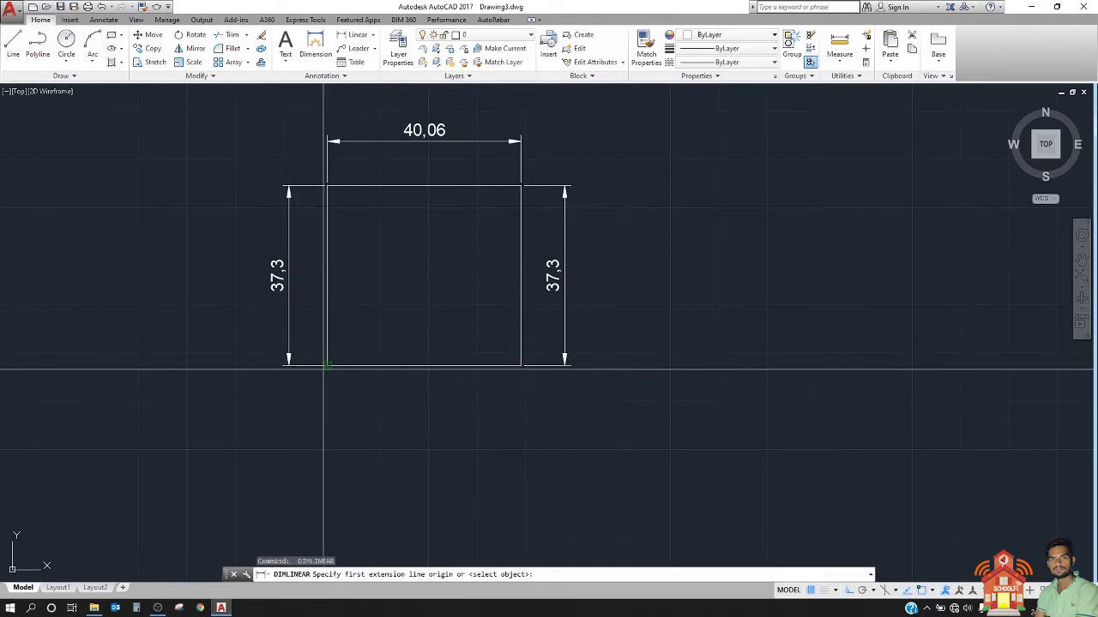
pyautogui.click(521, 365)
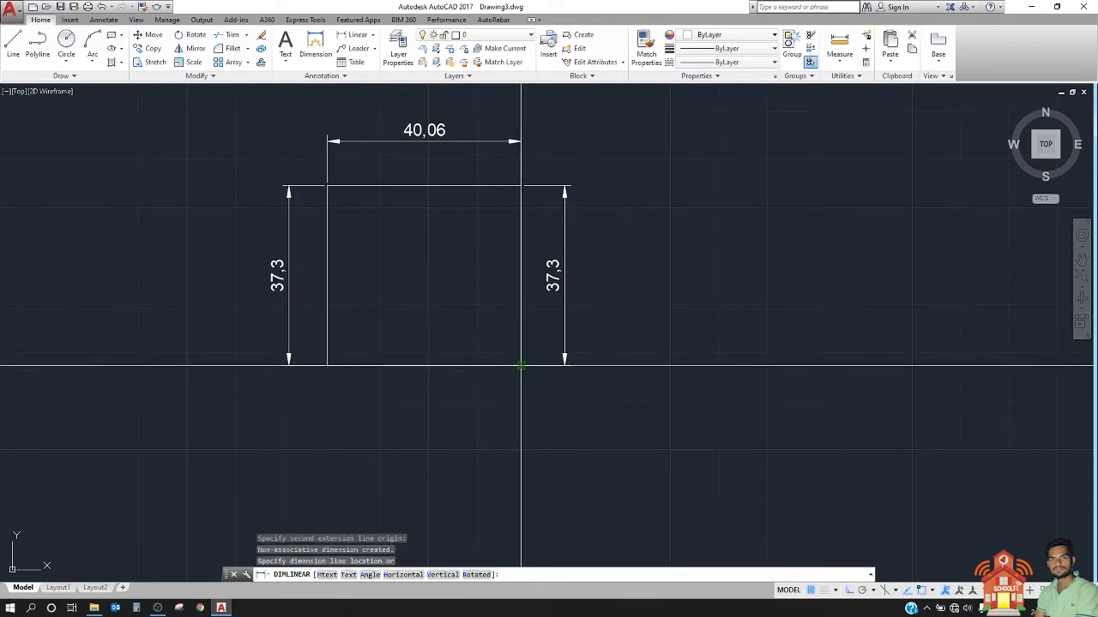
pyautogui.click(521, 410)
pyautogui.moveTo(357, 290); pyautogui.dragTo(529, 335, button='middle')
pyautogui.scroll(-2, 532, 332)
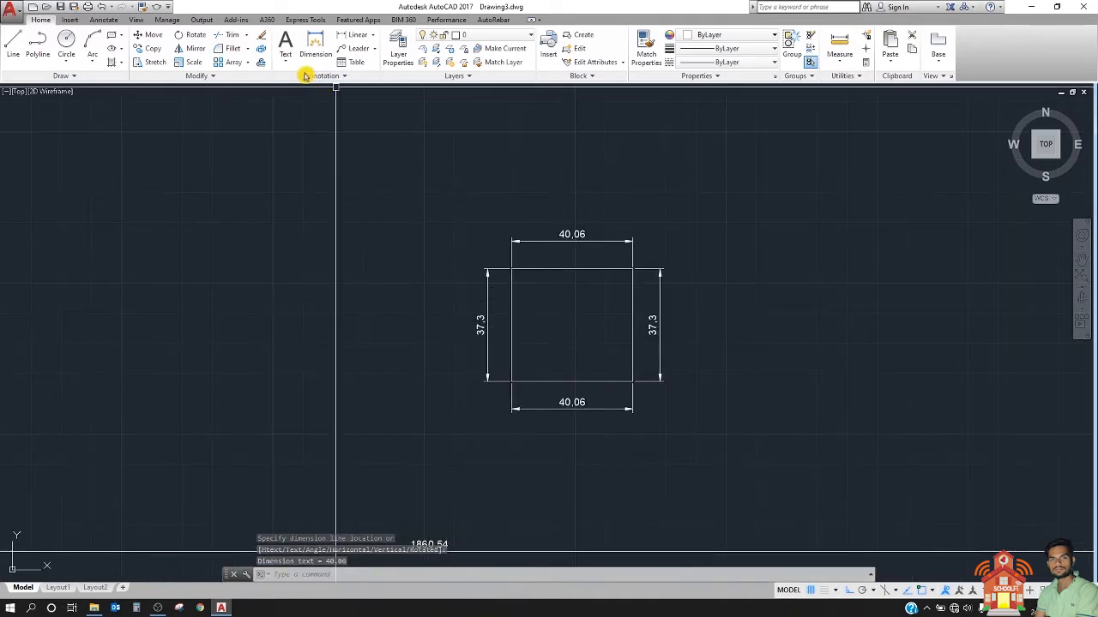
# Step: Modify the ISO-25 dimension style's primary units to linear precision 0 with a period as decimal separator
pyautogui.click(306, 77)
pyautogui.click(279, 104)
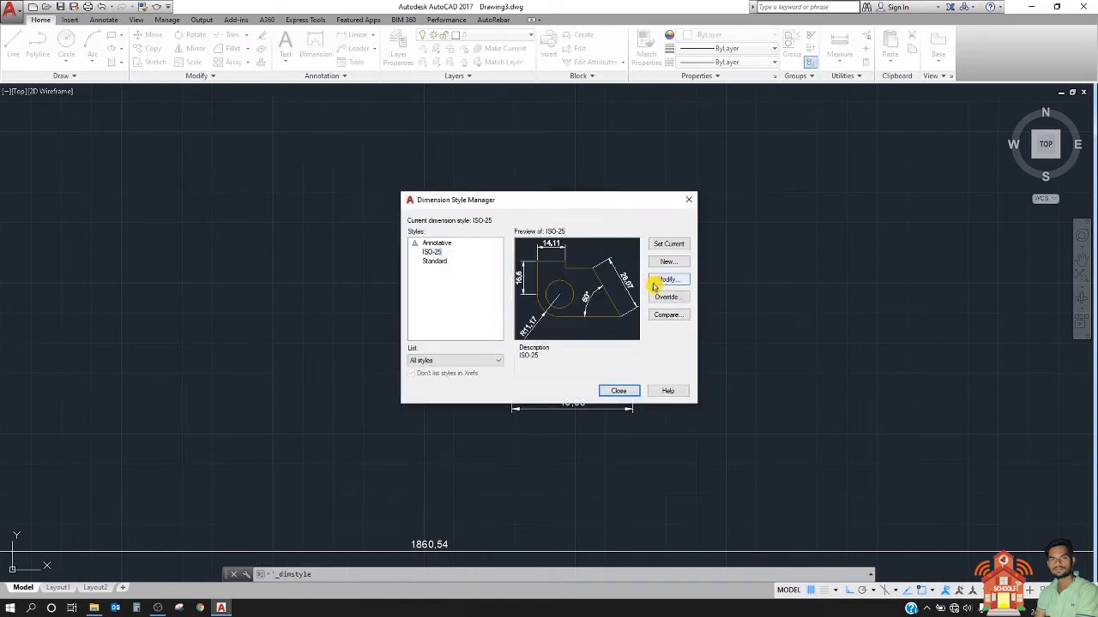
pyautogui.click(653, 284)
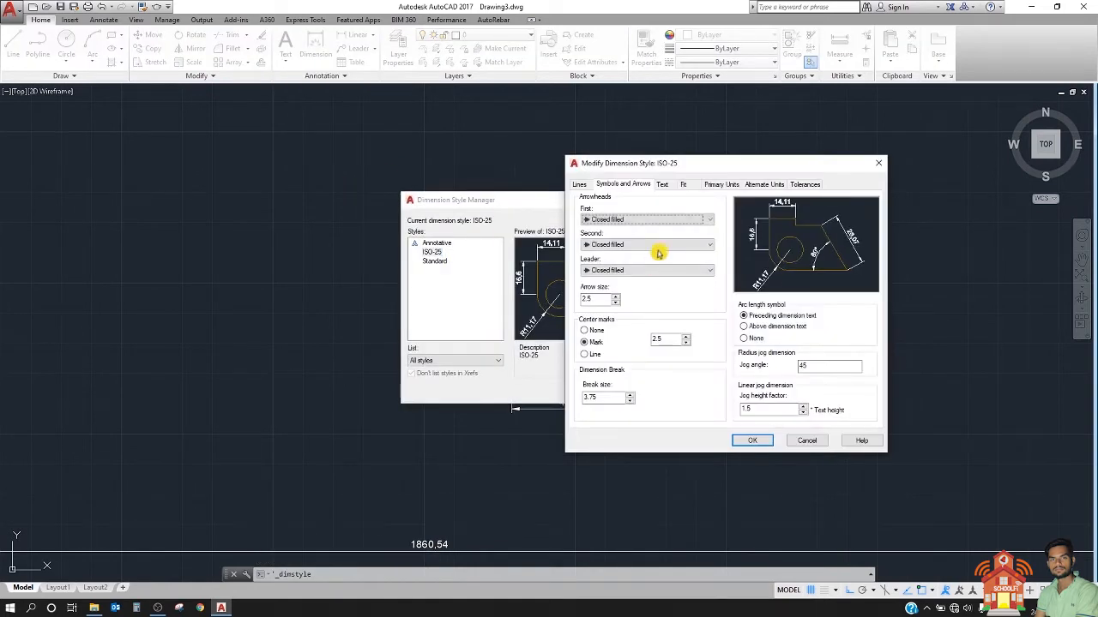
pyautogui.click(720, 184)
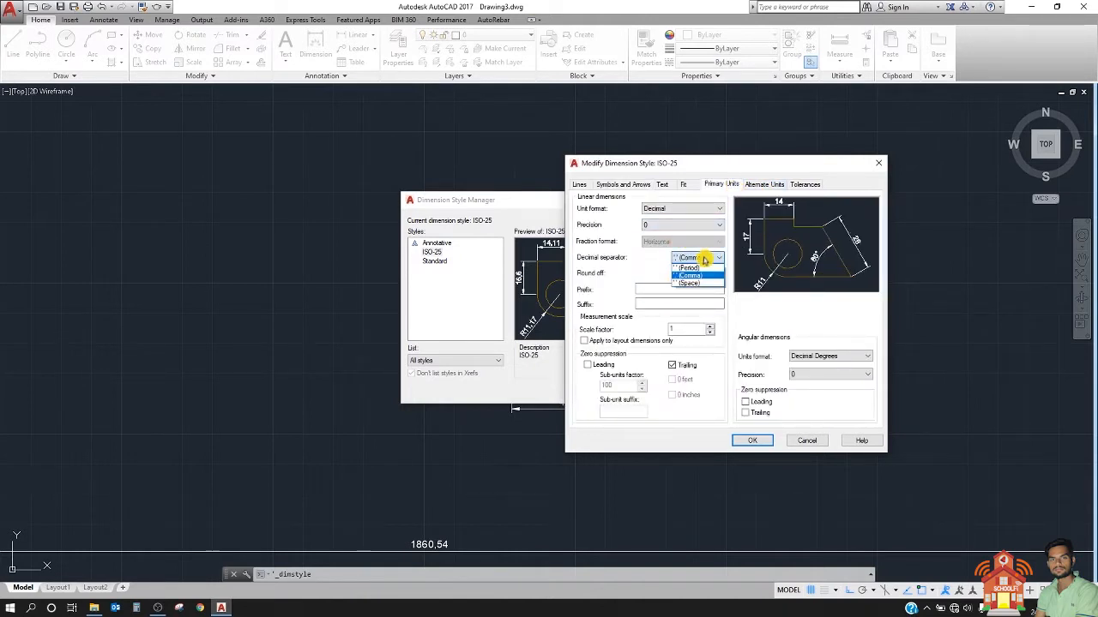
pyautogui.click(752, 441)
pyautogui.click(618, 389)
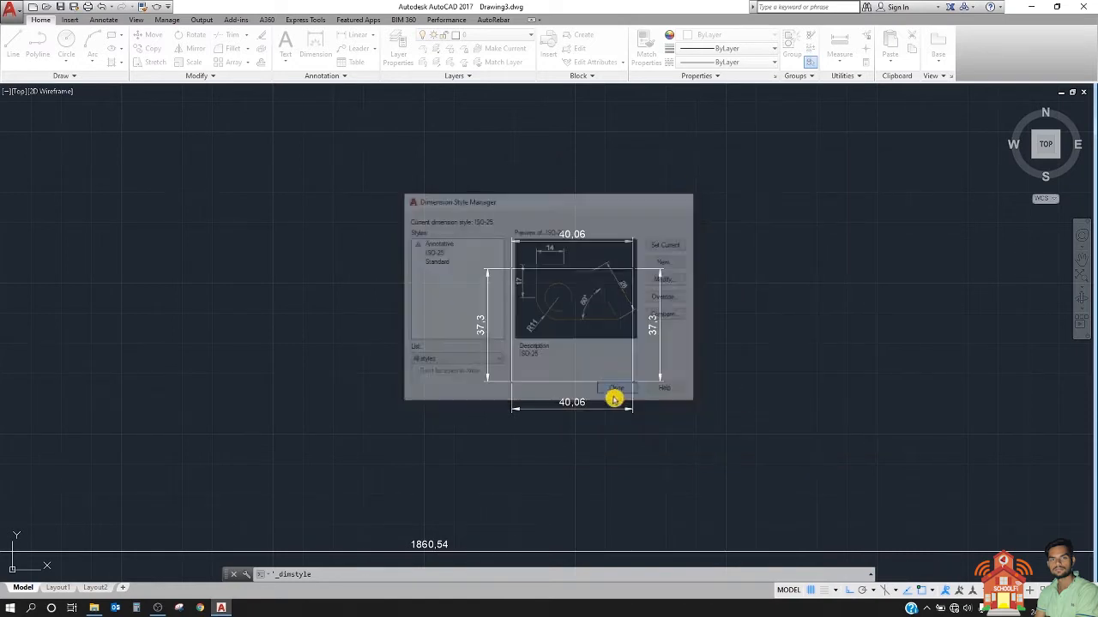
pyautogui.scroll(5, 610, 262)
pyautogui.moveTo(548, 242); pyautogui.dragTo(475, 194, button='middle')
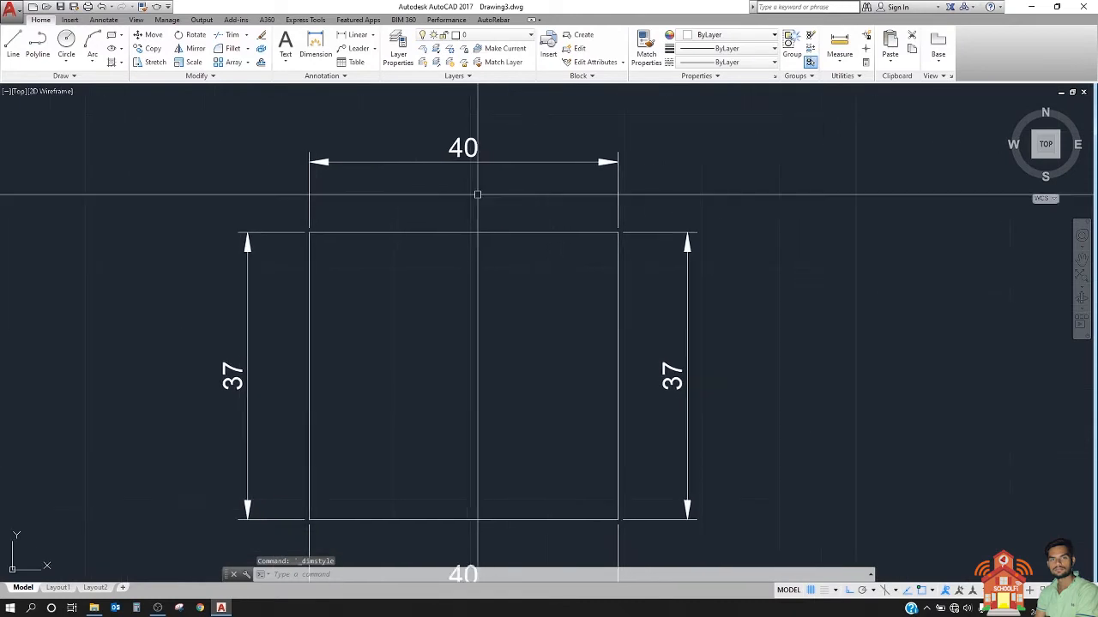
pyautogui.scroll(-2, 475, 194)
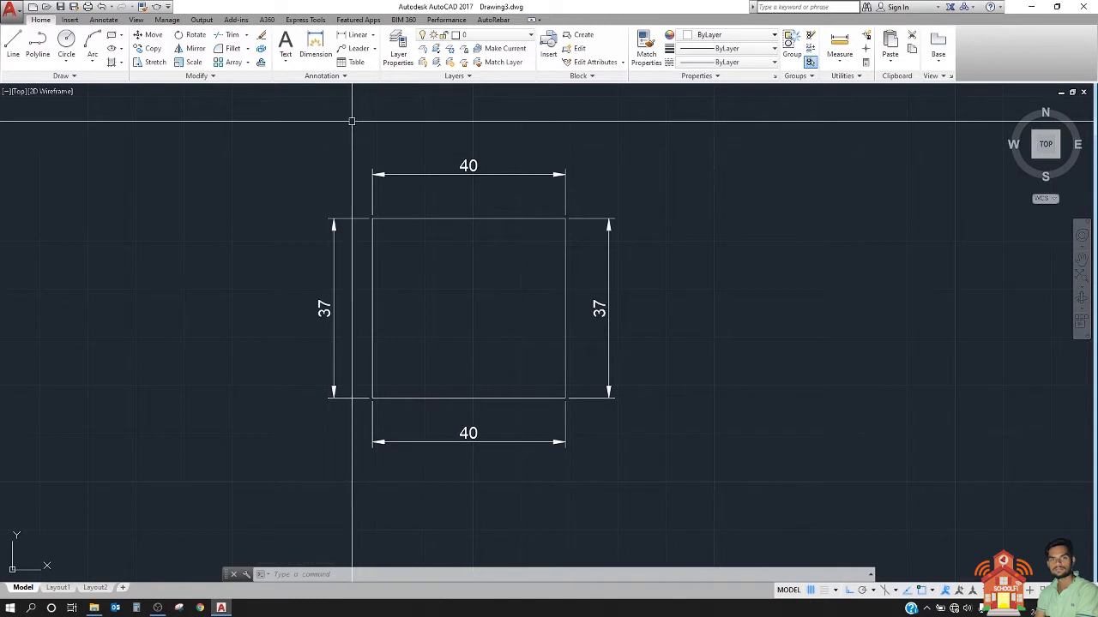
# Step: Draw a circle about 37 units in diameter in the empty area to the right of the dimensioned rectangle
pyautogui.moveTo(463, 233)
pyautogui.mouseDown(button='middle')
pyautogui.moveTo(331, 228)
pyautogui.moveTo(194, 270)
pyautogui.mouseUp(button='middle')
pyautogui.click(66, 40)
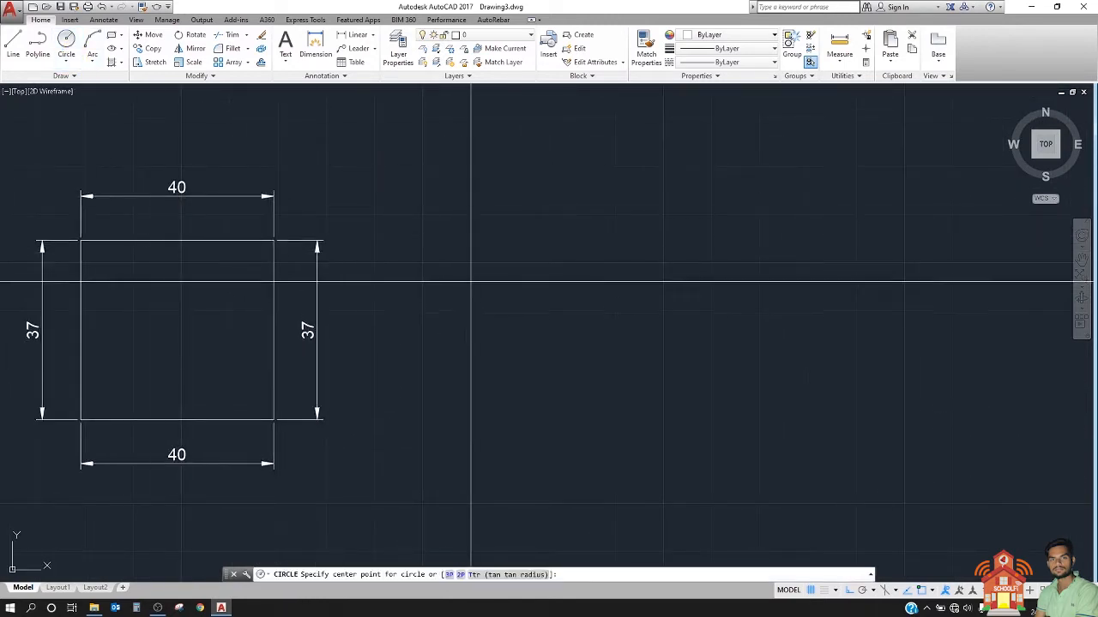
pyautogui.click(483, 284)
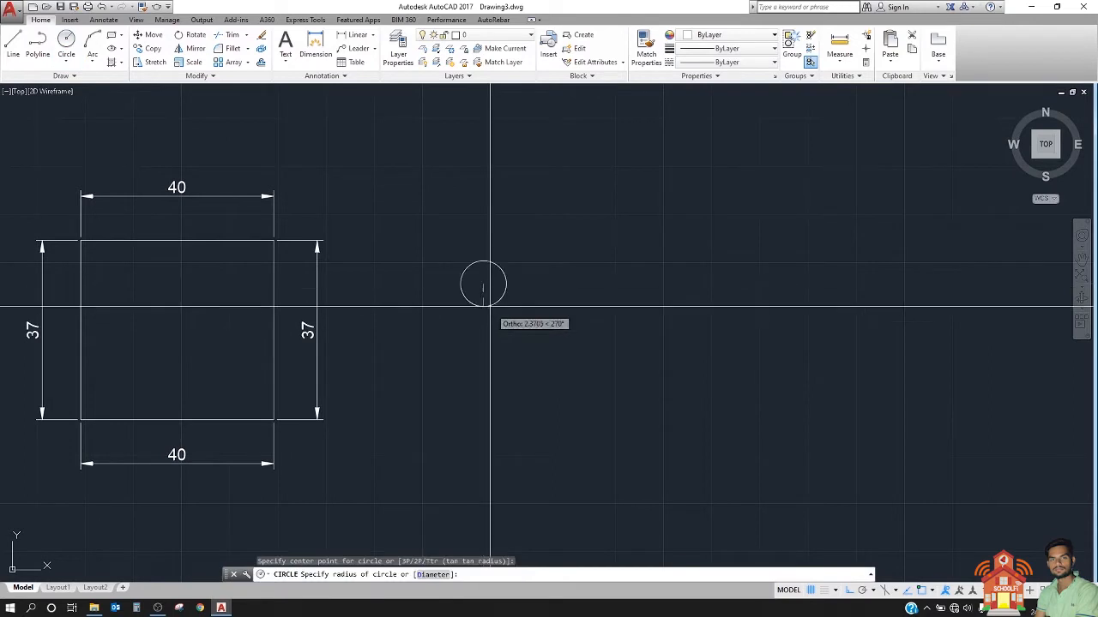
pyautogui.click(567, 324)
pyautogui.moveTo(367, 95); pyautogui.dragTo(372, 123, button='middle')
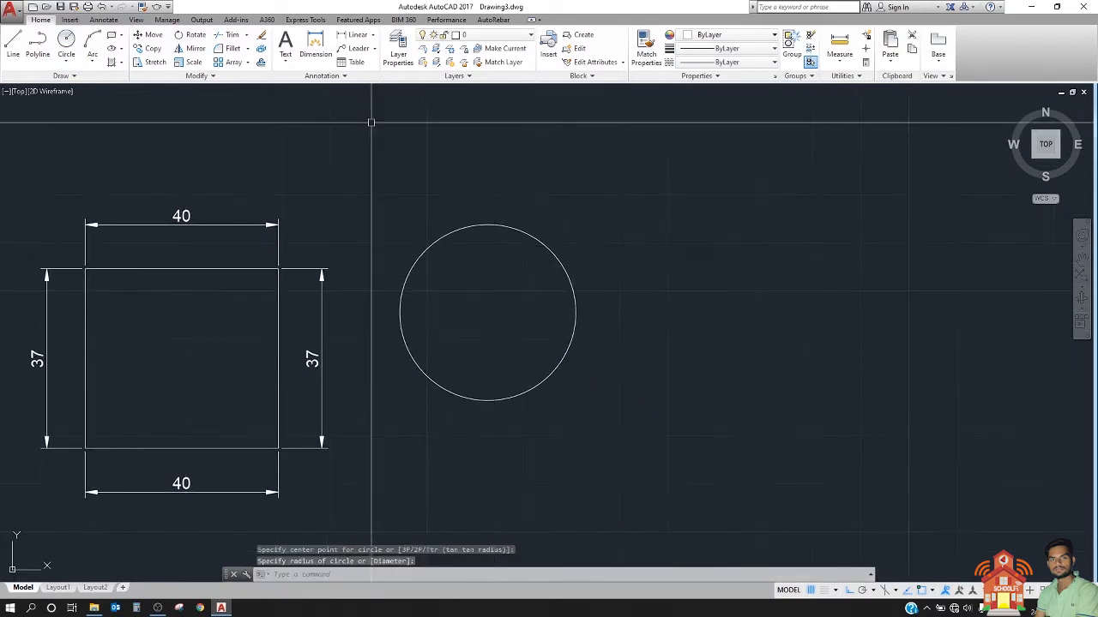
# Step: Add a horizontal linear dimension across the circle's diameter between its left and right quadrants, placed above the circle
pyautogui.click(357, 38)
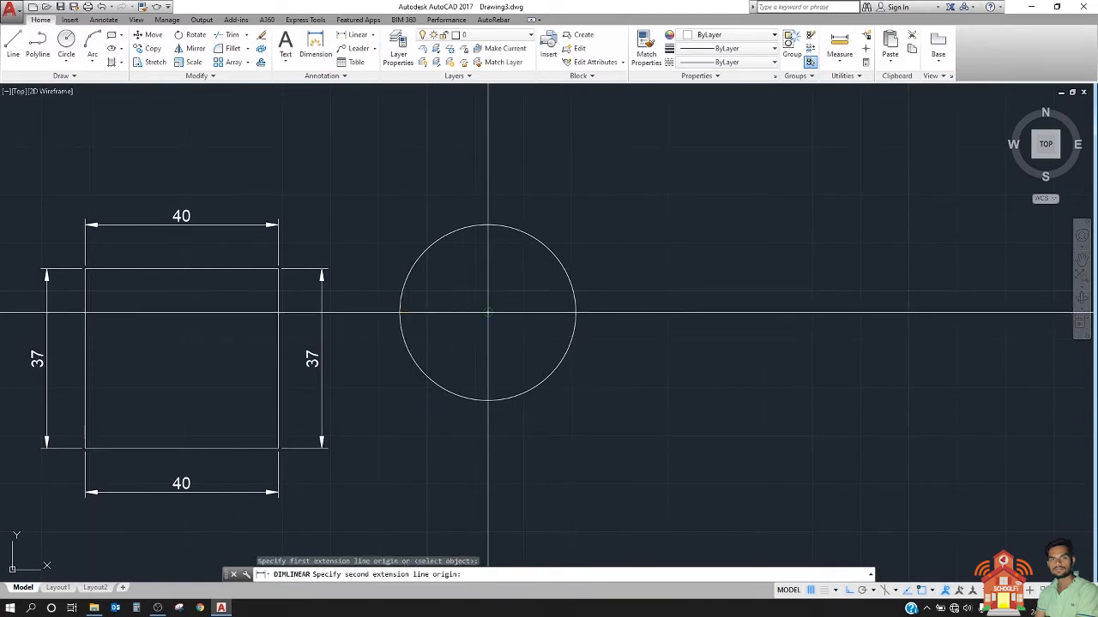
pyautogui.click(576, 313)
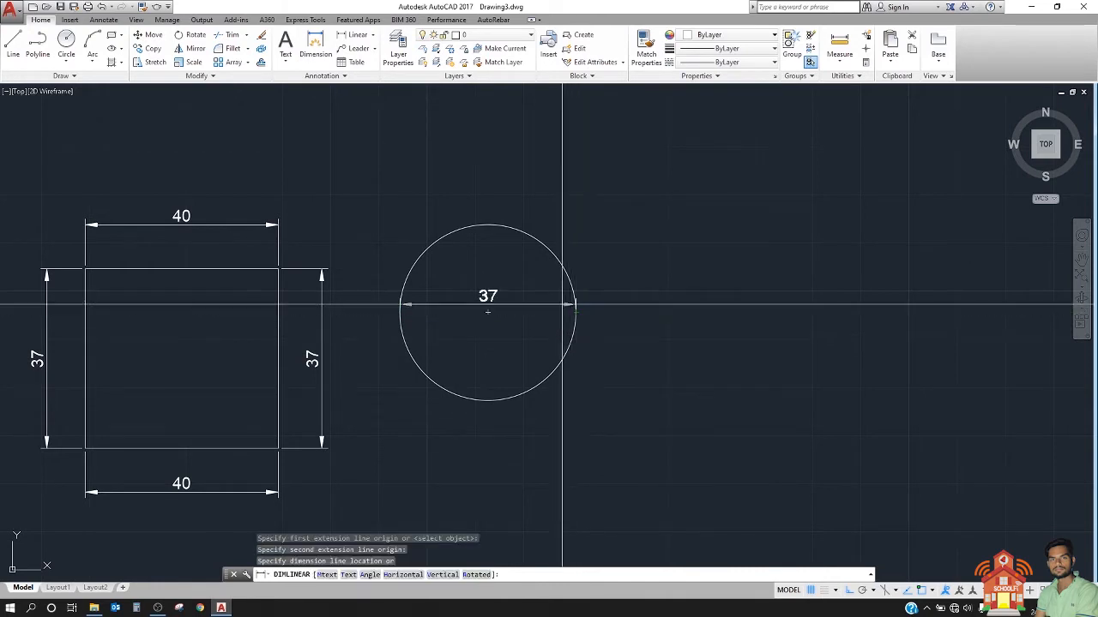
pyautogui.click(533, 188)
pyautogui.moveTo(495, 218); pyautogui.dragTo(321, 242, button='middle')
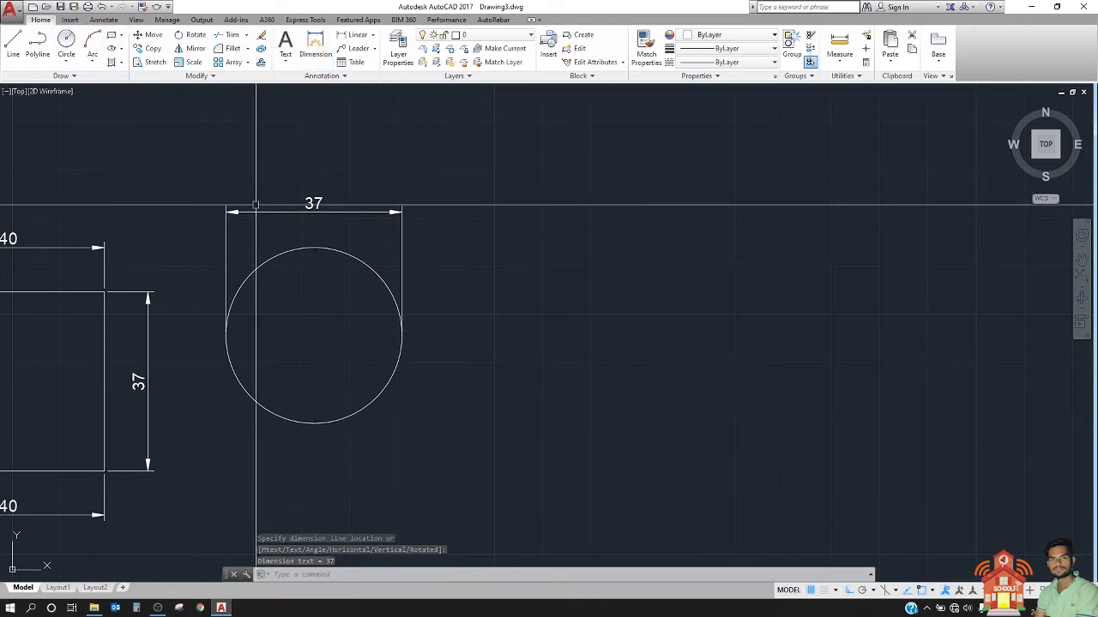
# Step: Add a horizontal linear dimension from the circle's right quadrant to its center, placed below the circle
pyautogui.click(357, 37)
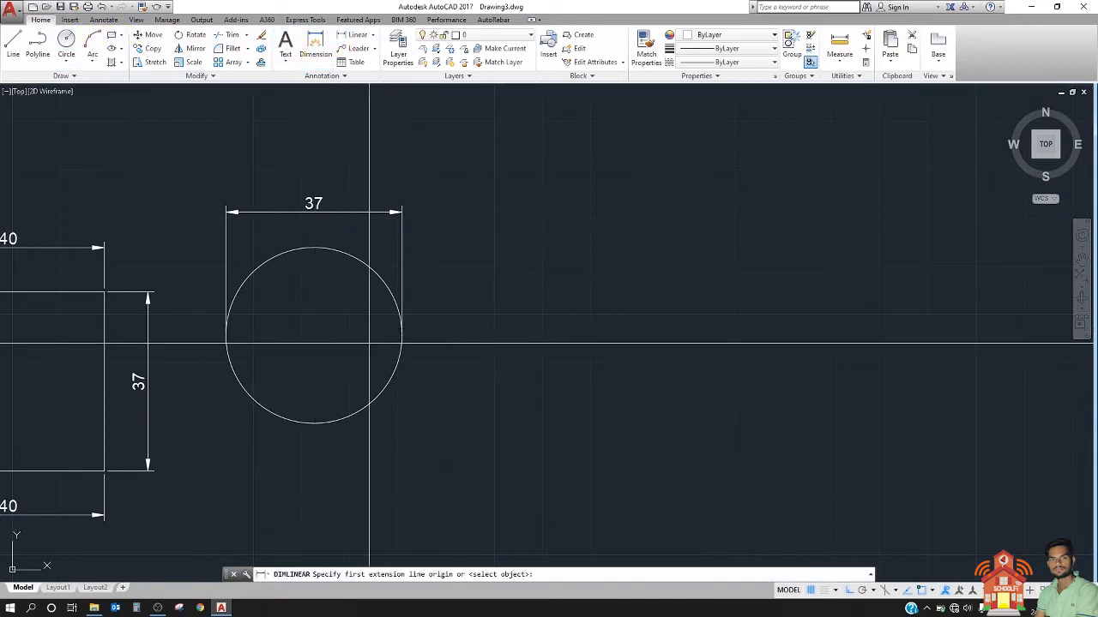
pyautogui.click(402, 336)
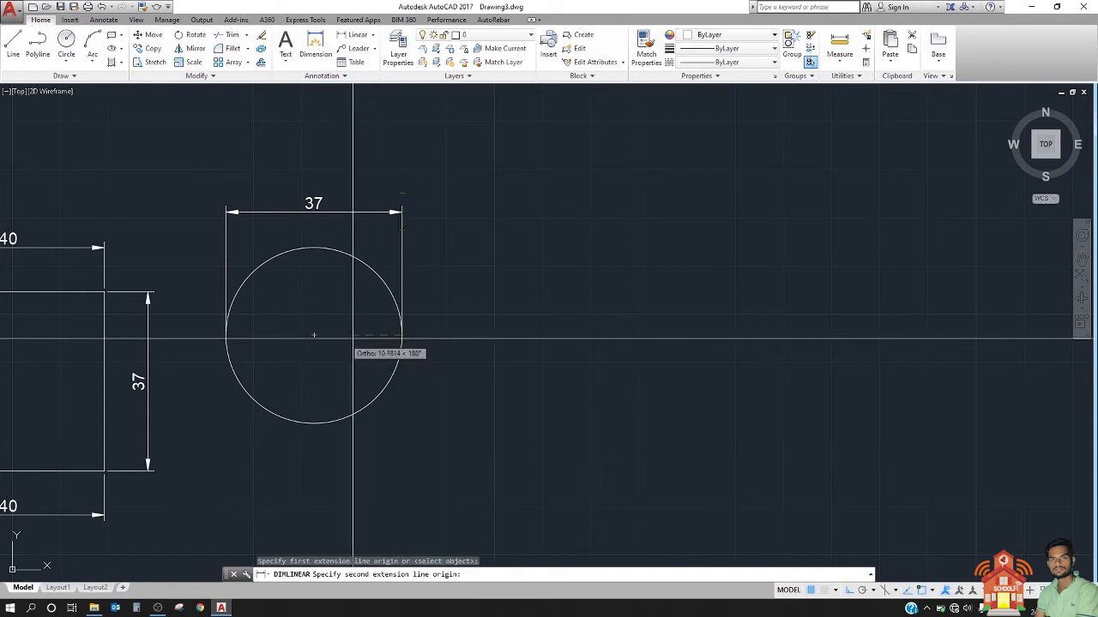
pyautogui.click(314, 334)
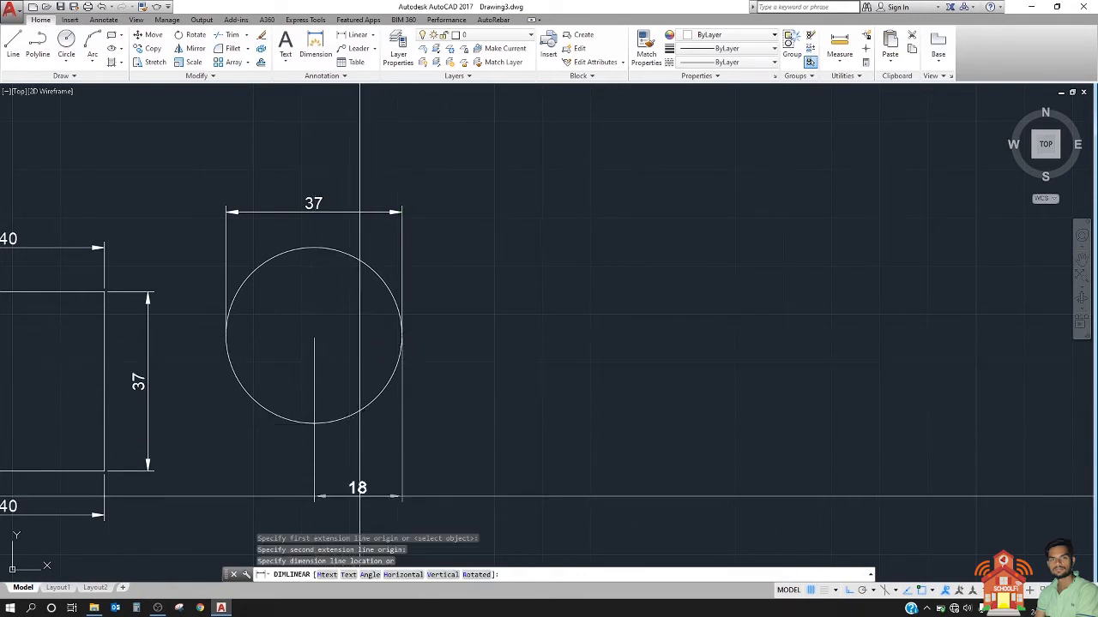
pyautogui.click(368, 464)
pyautogui.moveTo(259, 440); pyautogui.dragTo(325, 389, button='middle')
pyautogui.scroll(-2, 325, 377)
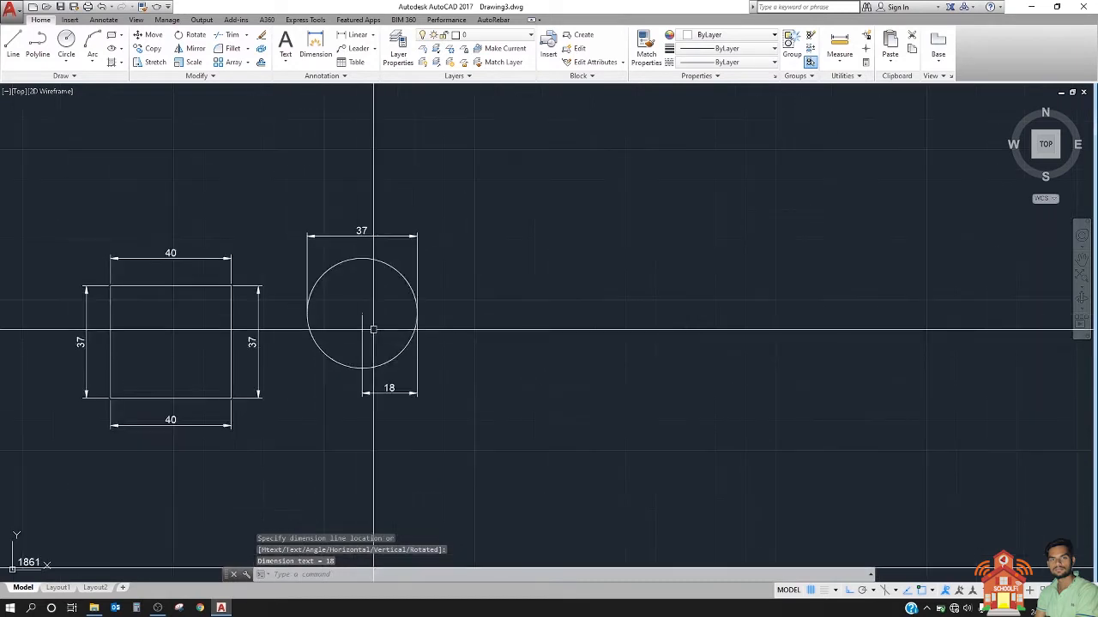
# Step: Draw a 6-sided polygon, inscribed in a circle of about 30 units radius, in the empty area to the right of the dimensioned circle
pyautogui.moveTo(323, 310); pyautogui.dragTo(272, 316, button='middle')
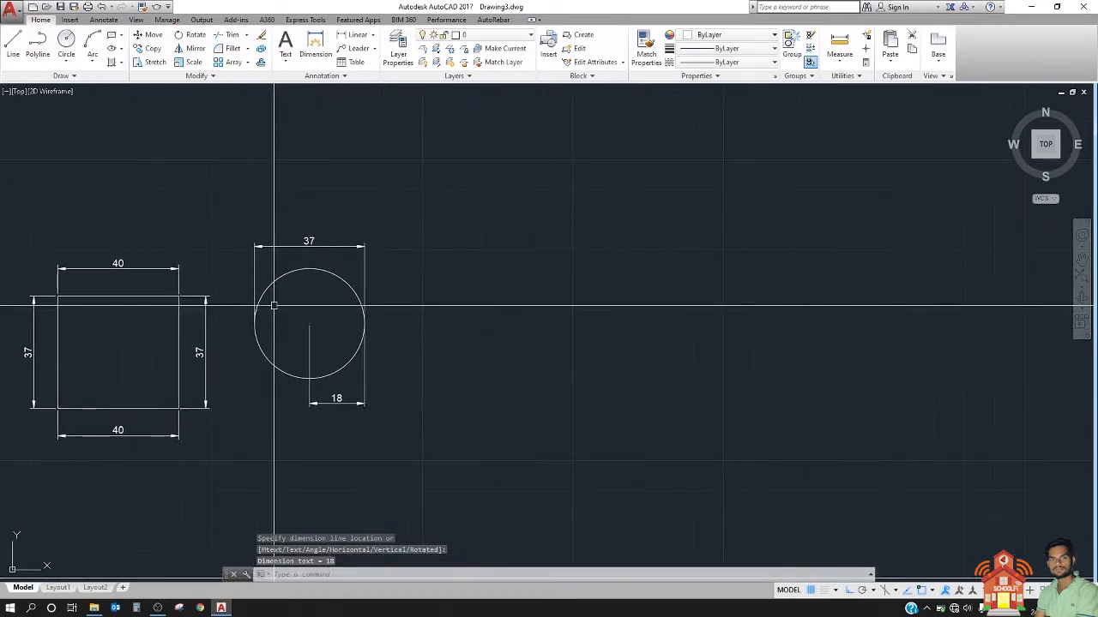
pyautogui.click(122, 39)
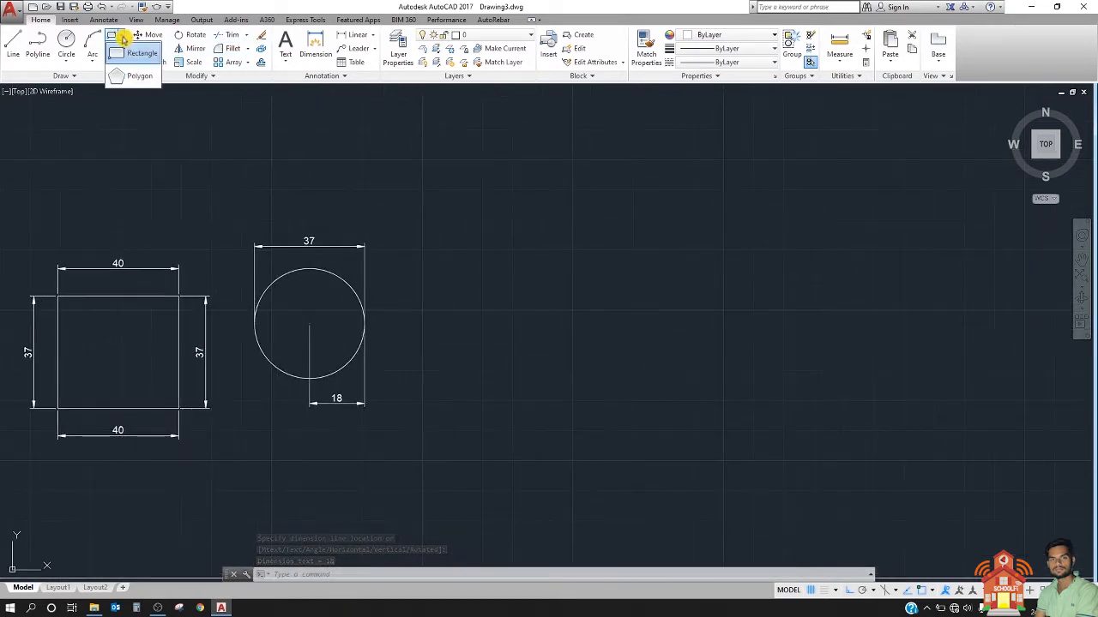
pyautogui.click(134, 76)
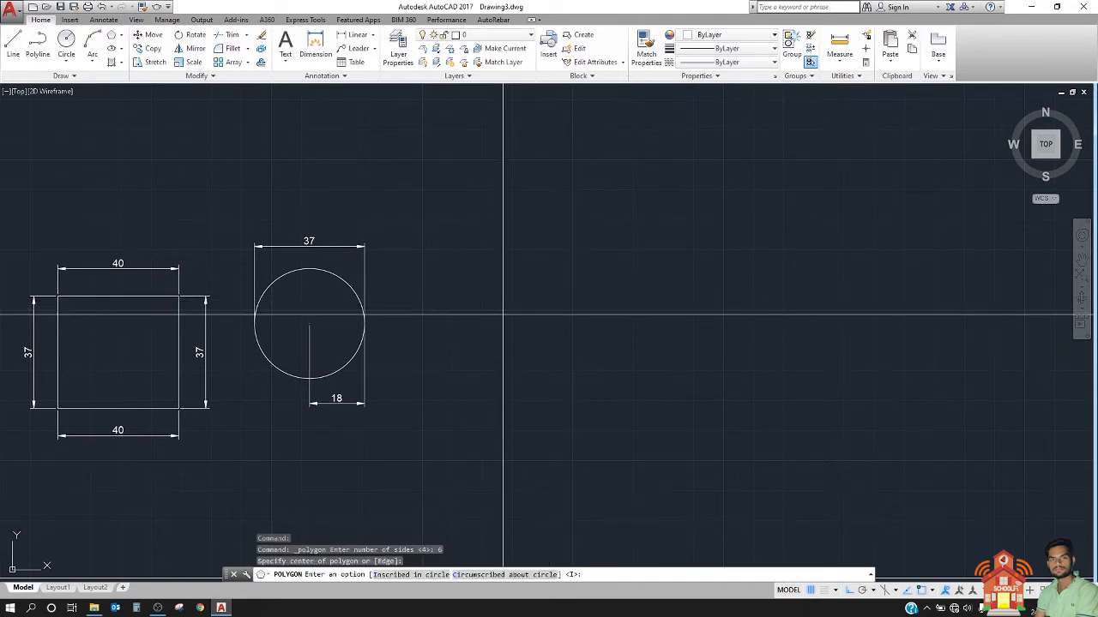
pyautogui.press('Return')
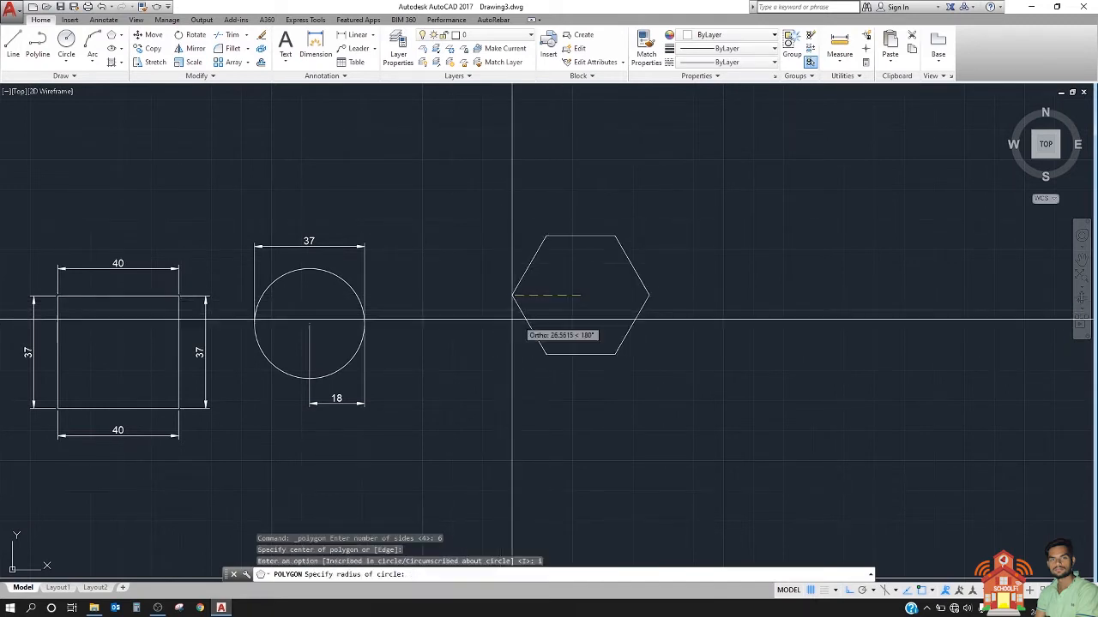
pyautogui.moveTo(510, 324); pyautogui.dragTo(308, 361, button='middle')
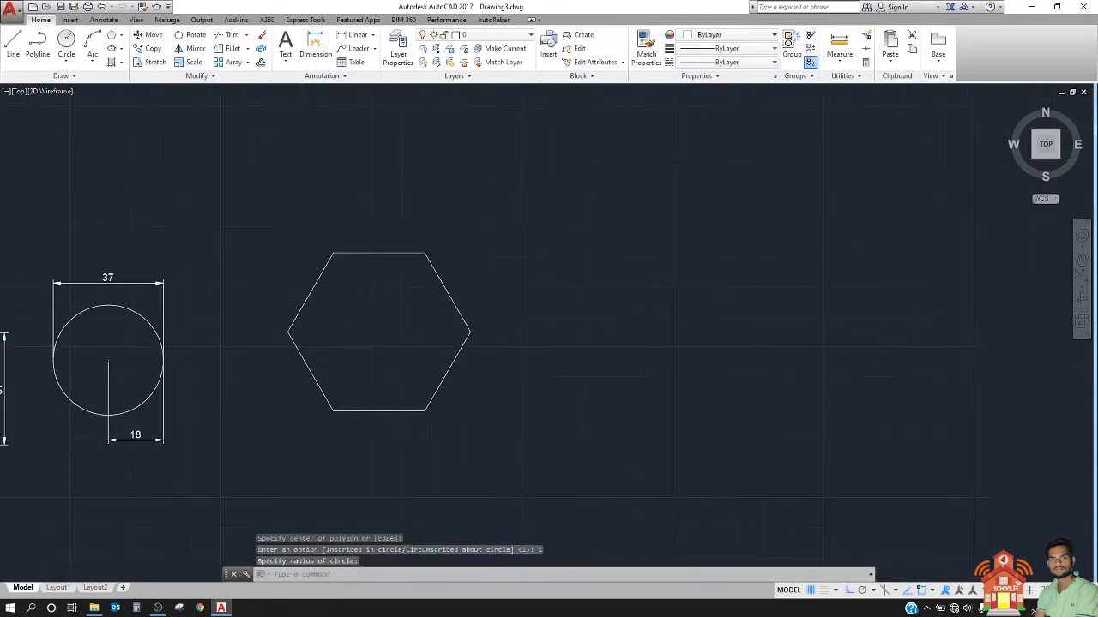
# Step: Add a horizontal linear dimension to the hexagon's bottom edge, placed below the edge
pyautogui.click(357, 40)
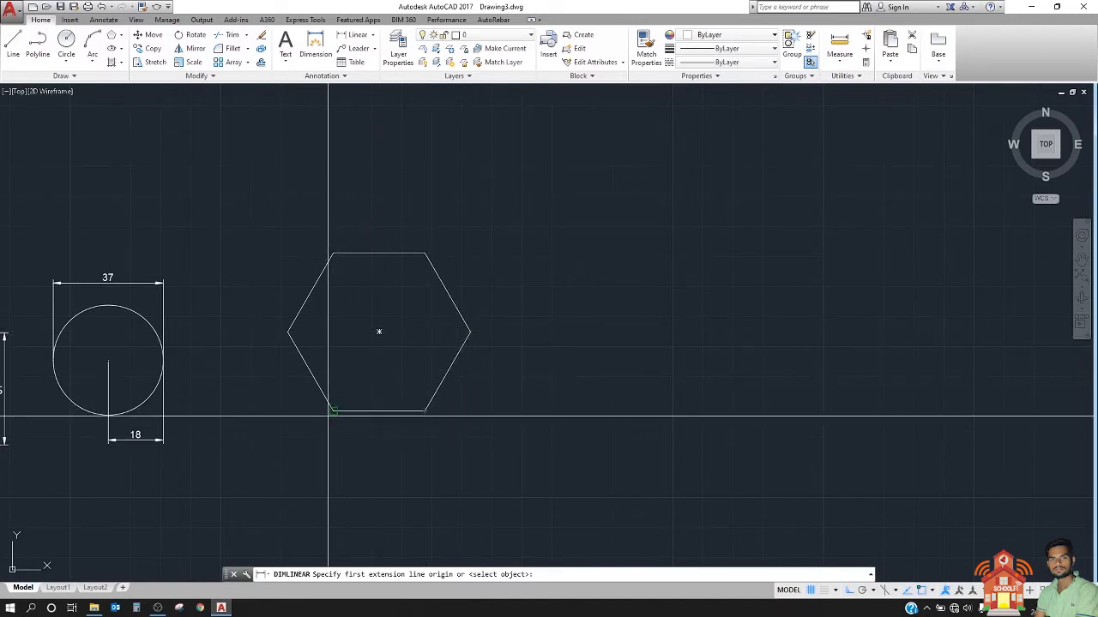
pyautogui.click(427, 410)
pyautogui.click(426, 411)
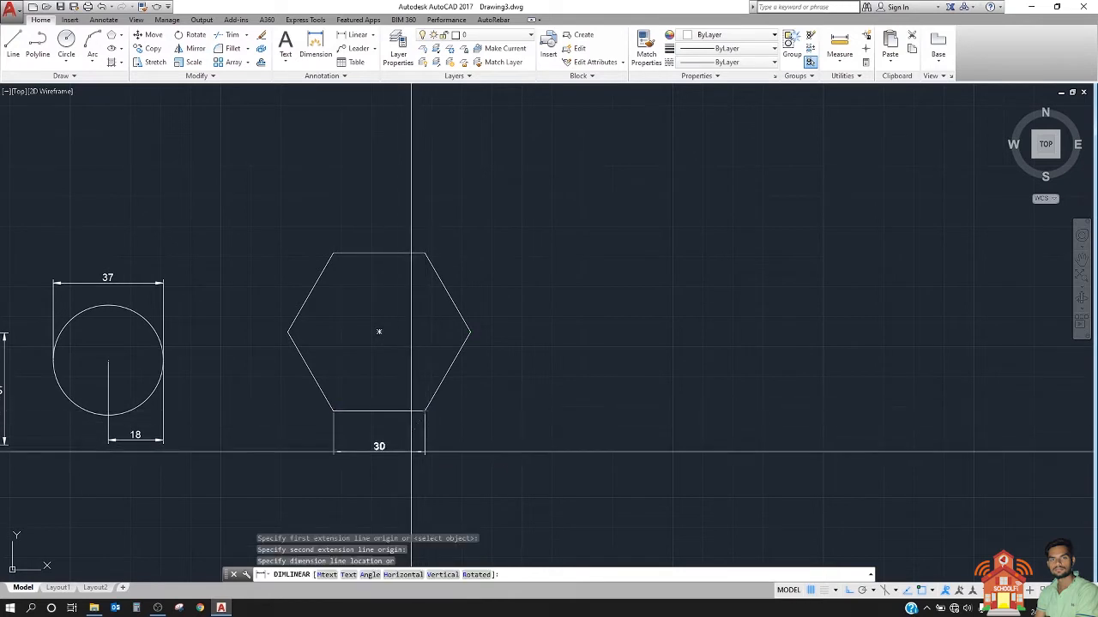
pyautogui.click(412, 433)
# Step: Add a horizontal linear dimension to the hexagon's top edge, placed above the edge
pyautogui.scroll(2, 434, 369)
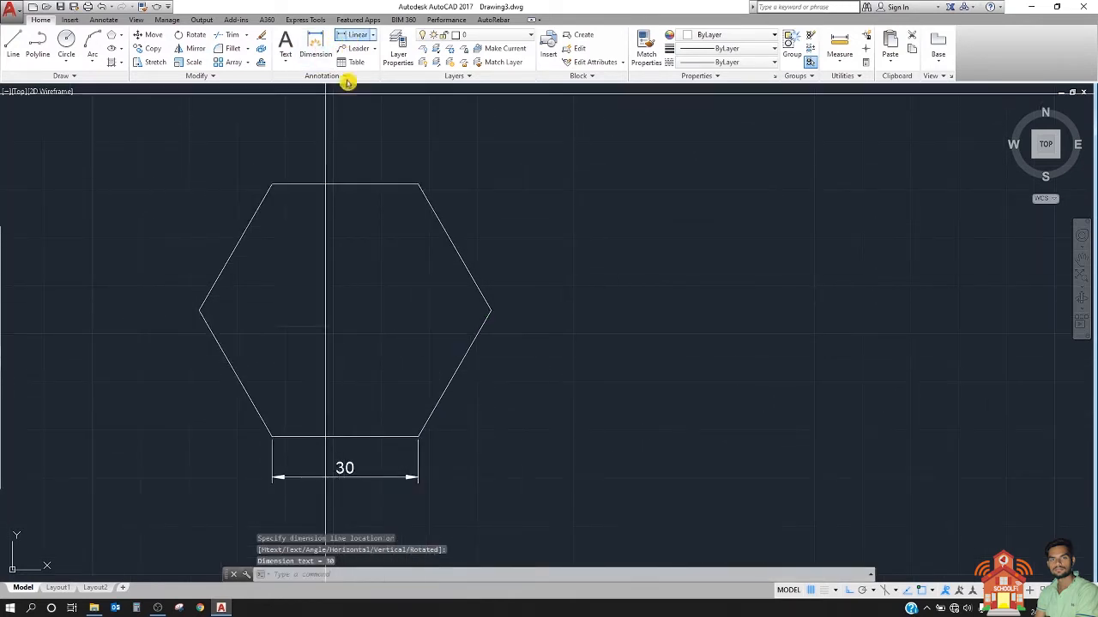
pyautogui.click(356, 34)
pyautogui.click(271, 185)
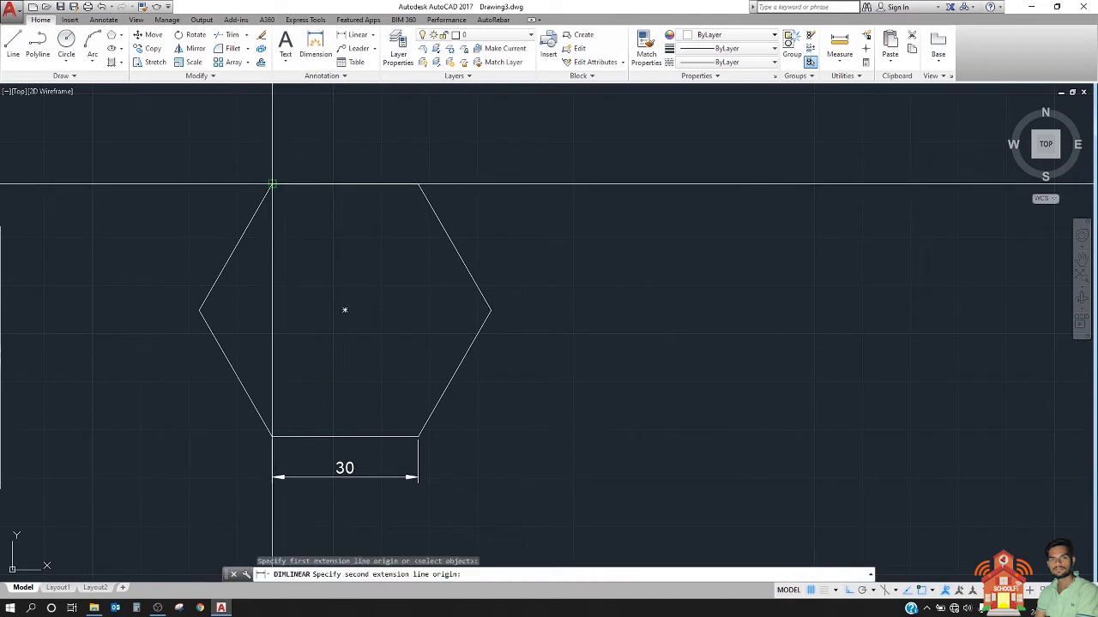
pyautogui.click(417, 184)
pyautogui.click(412, 148)
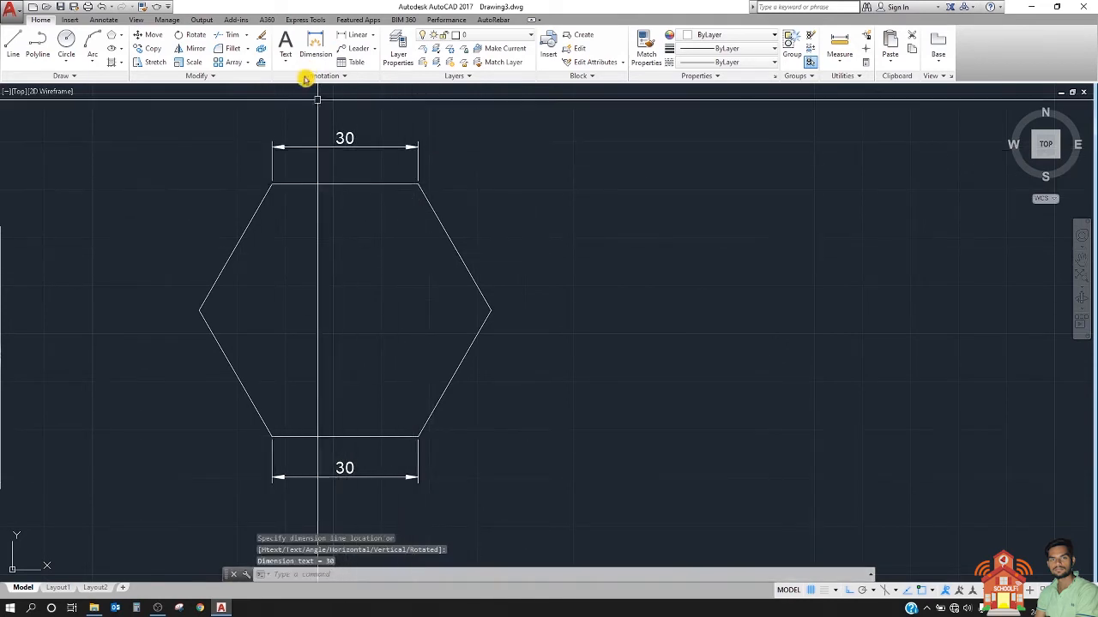
# Step: Add a horizontal linear dimension from the hexagon's lower-right vertex to its rightmost vertex, in line with the bottom edge's dimension
pyautogui.click(419, 436)
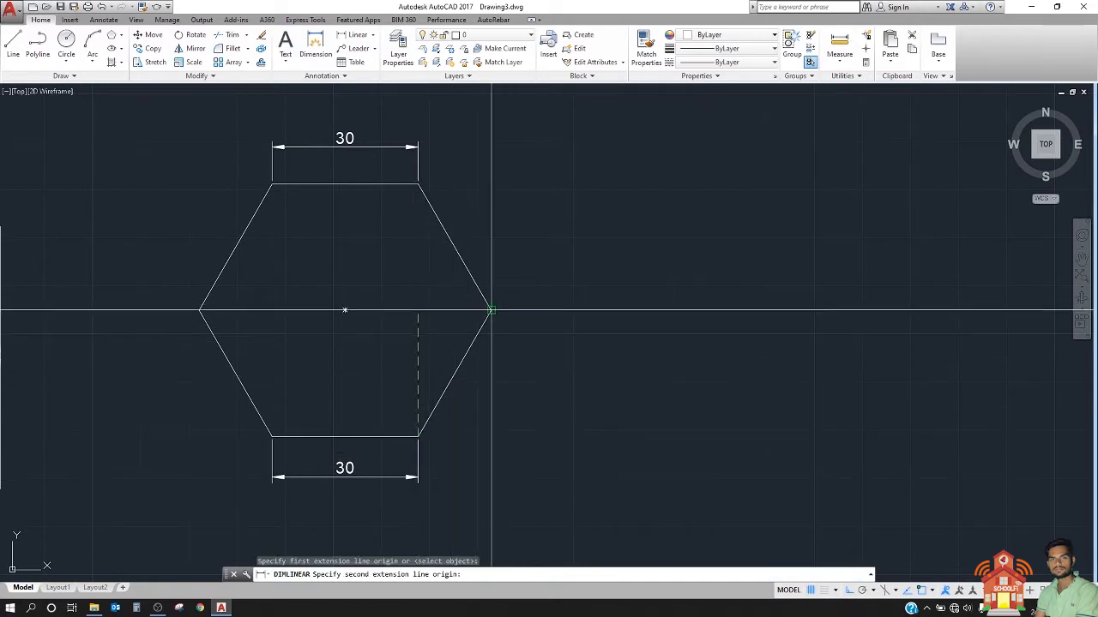
pyautogui.click(490, 310)
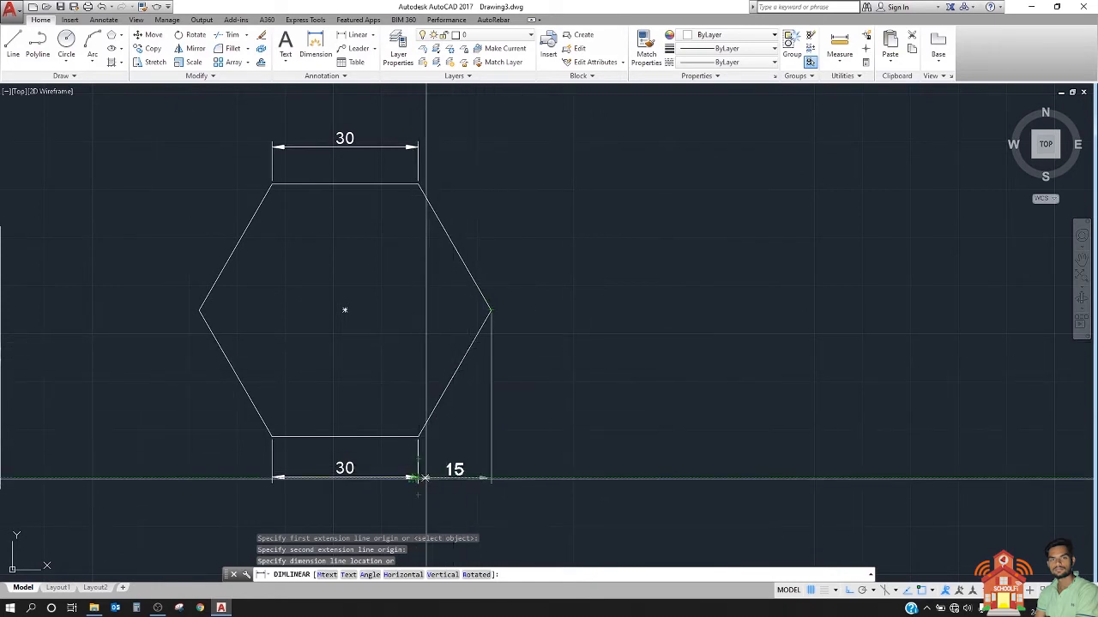
pyautogui.click(415, 478)
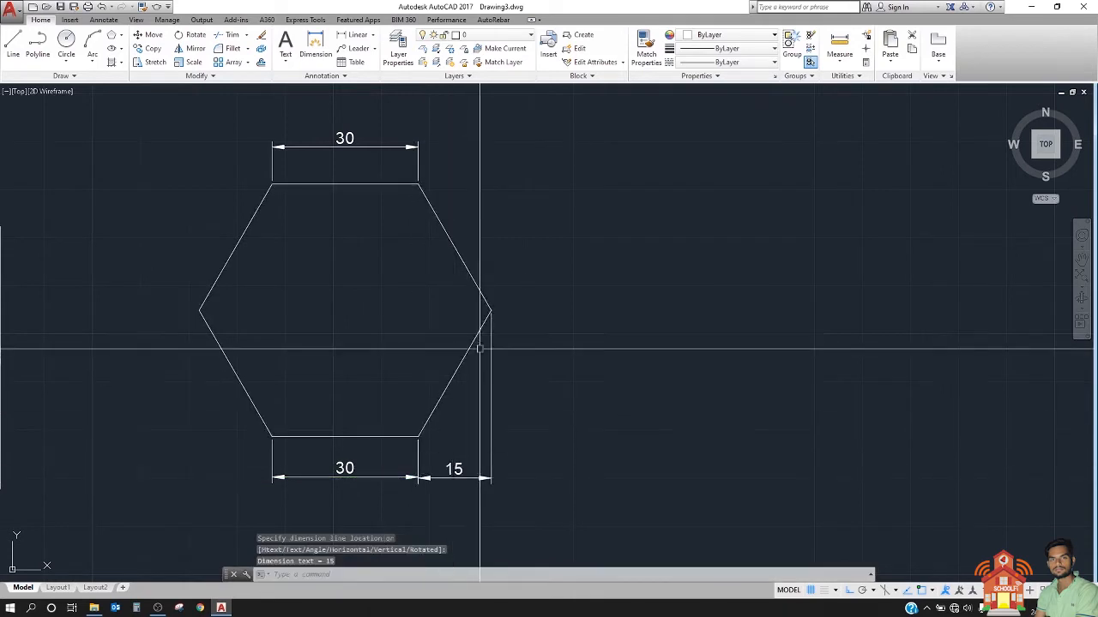
# Step: Add a vertical linear dimension between the hexagon's lower-right vertex and its rightmost vertex, placed to the right of the hexagon
pyautogui.press('Return')
pyautogui.click(417, 444)
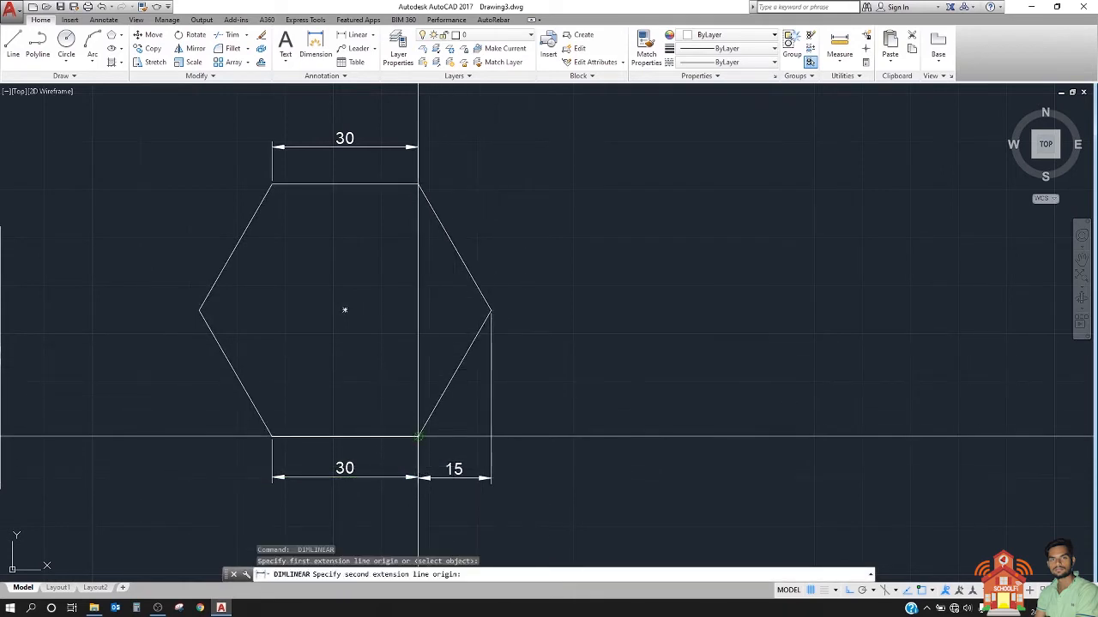
pyautogui.click(491, 311)
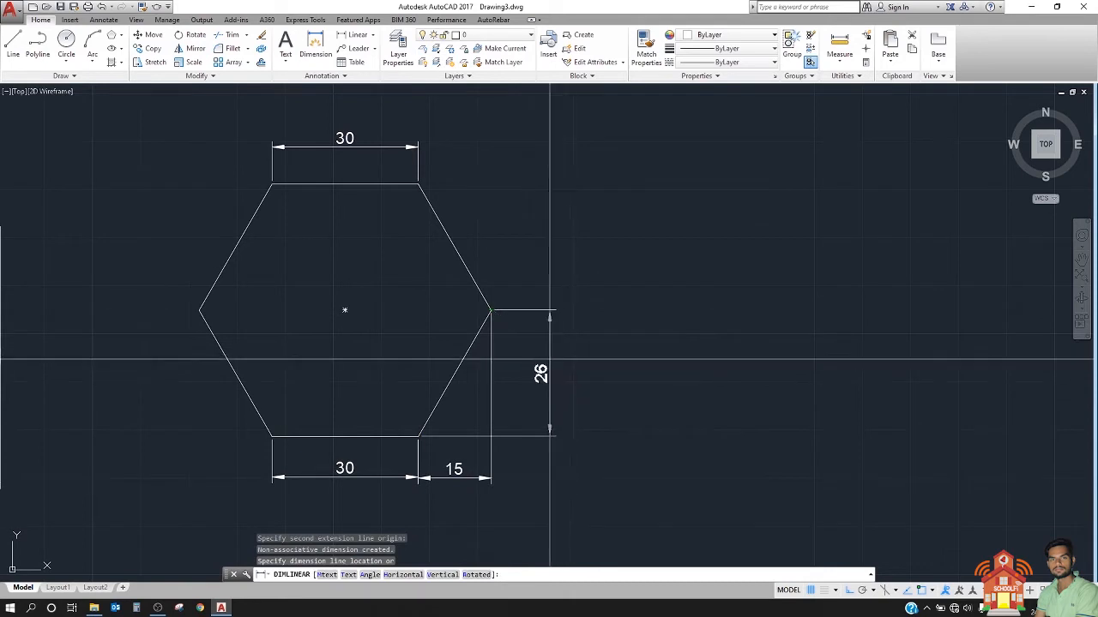
pyautogui.click(520, 358)
pyautogui.moveTo(574, 327); pyautogui.dragTo(494, 339, button='middle')
pyautogui.moveTo(423, 281); pyautogui.dragTo(612, 287, button='middle')
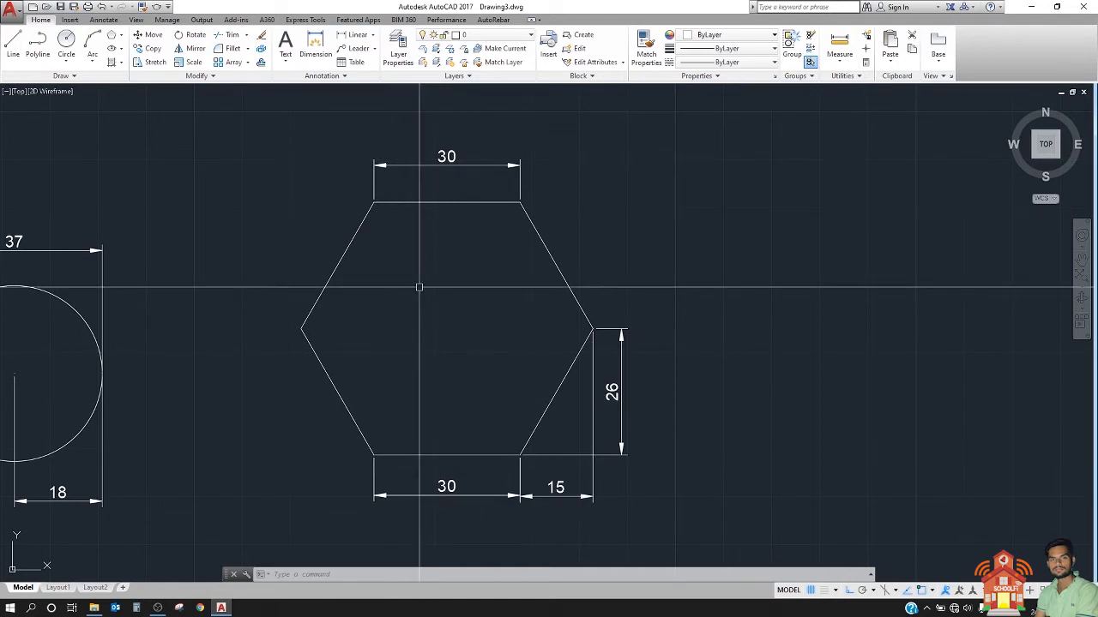
pyautogui.write('da')
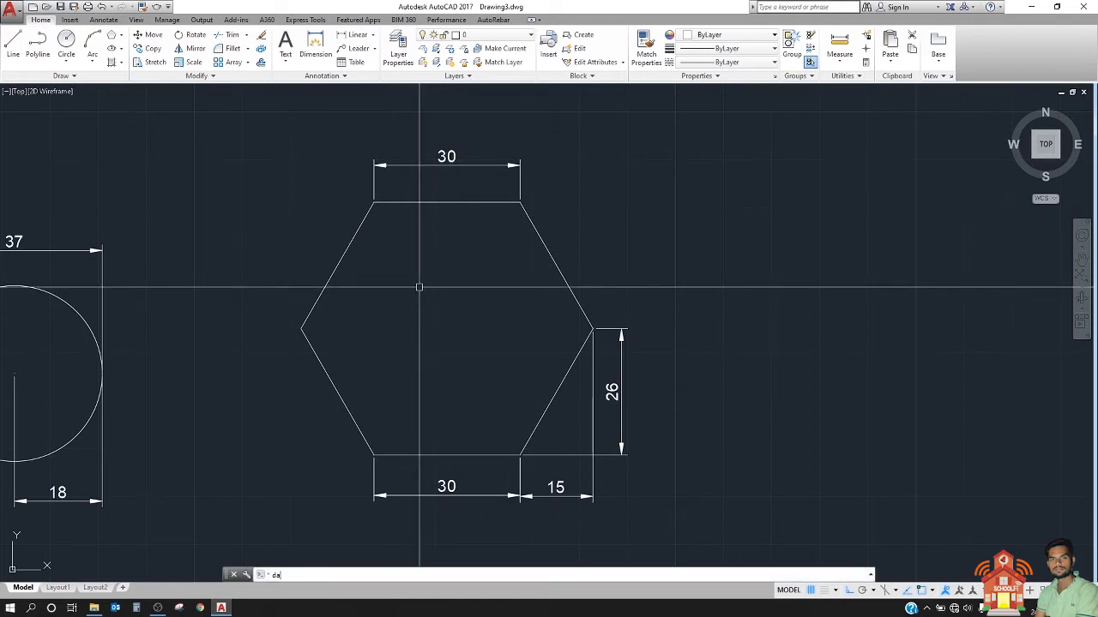
pyautogui.write('l')
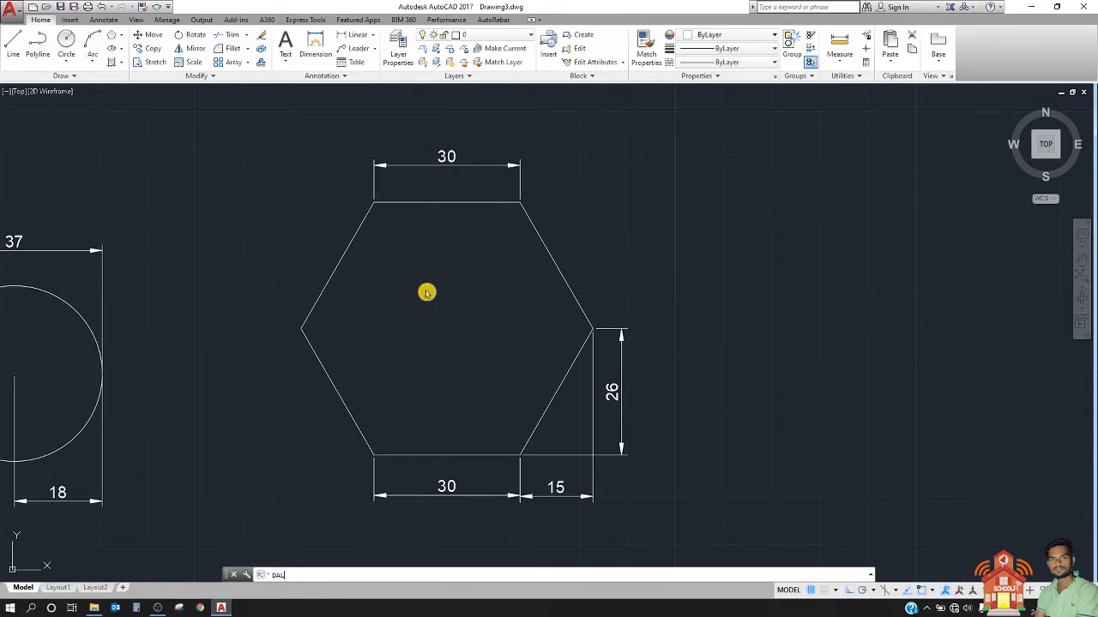
pyautogui.press('Return')
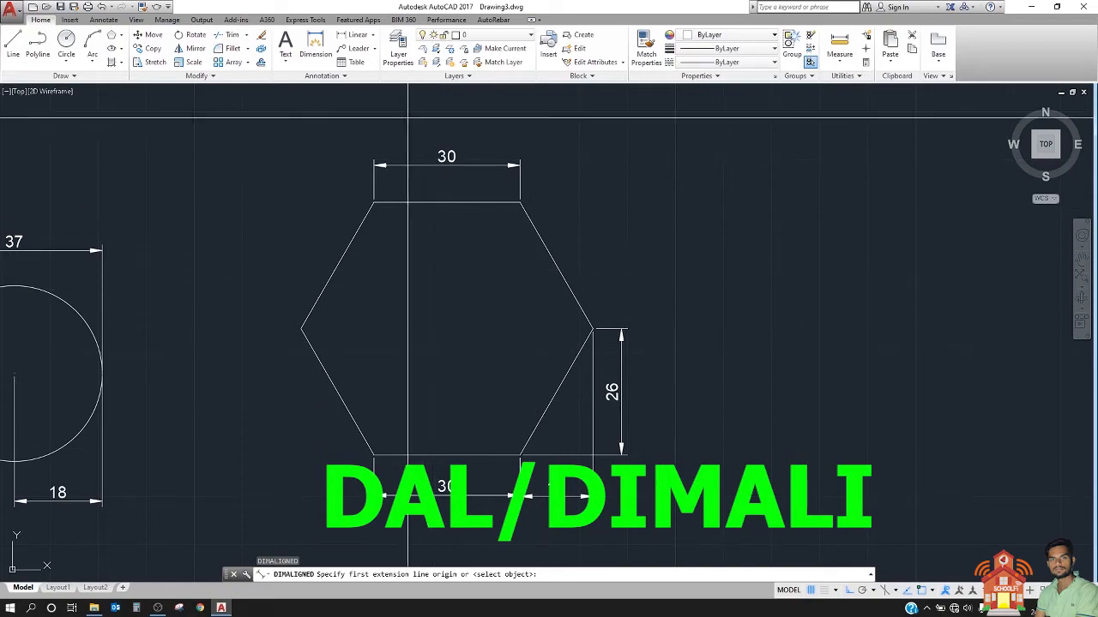
pyautogui.press('Escape')
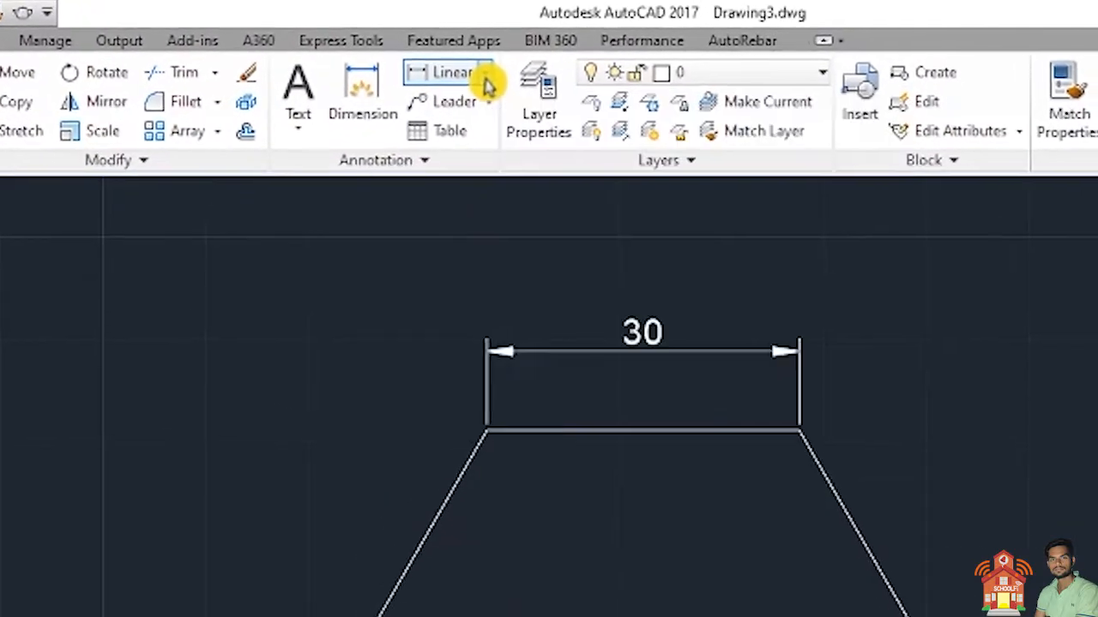
# Step: Add an aligned dimension along the hexagon's sloping lower-right edge, placed inside the hexagon
pyautogui.click(453, 64)
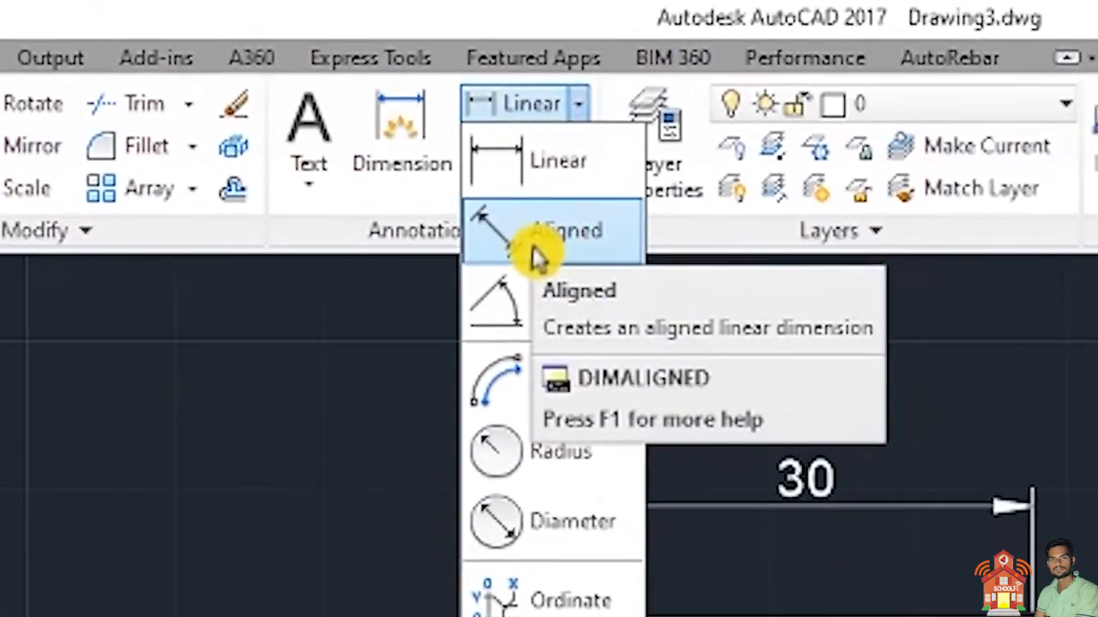
pyautogui.click(539, 251)
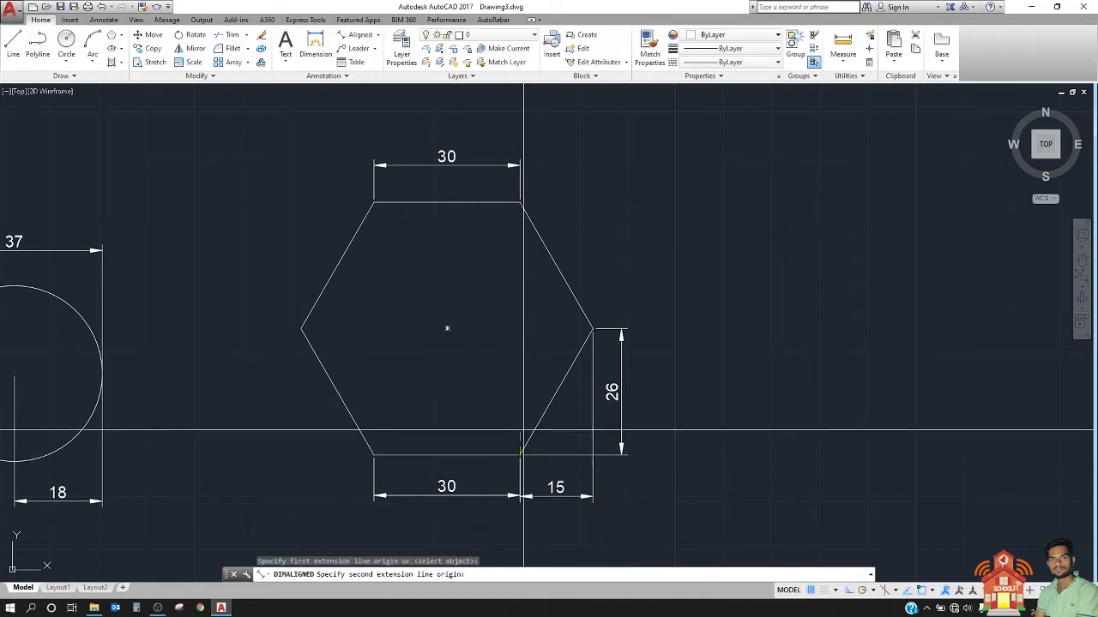
pyautogui.click(592, 328)
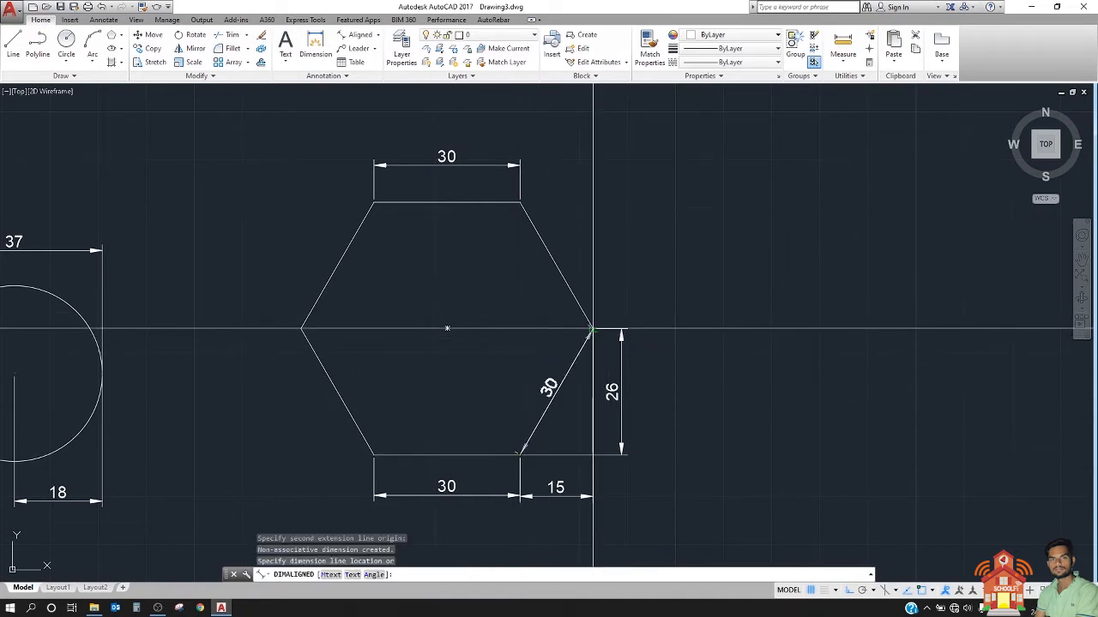
pyautogui.click(538, 385)
# Step: Add an aligned dimension along the hexagon's sloping upper-right edge, placed inside the hexagon
pyautogui.scroll(4, 538, 386)
pyautogui.moveTo(592, 369); pyautogui.dragTo(735, 245, button='middle')
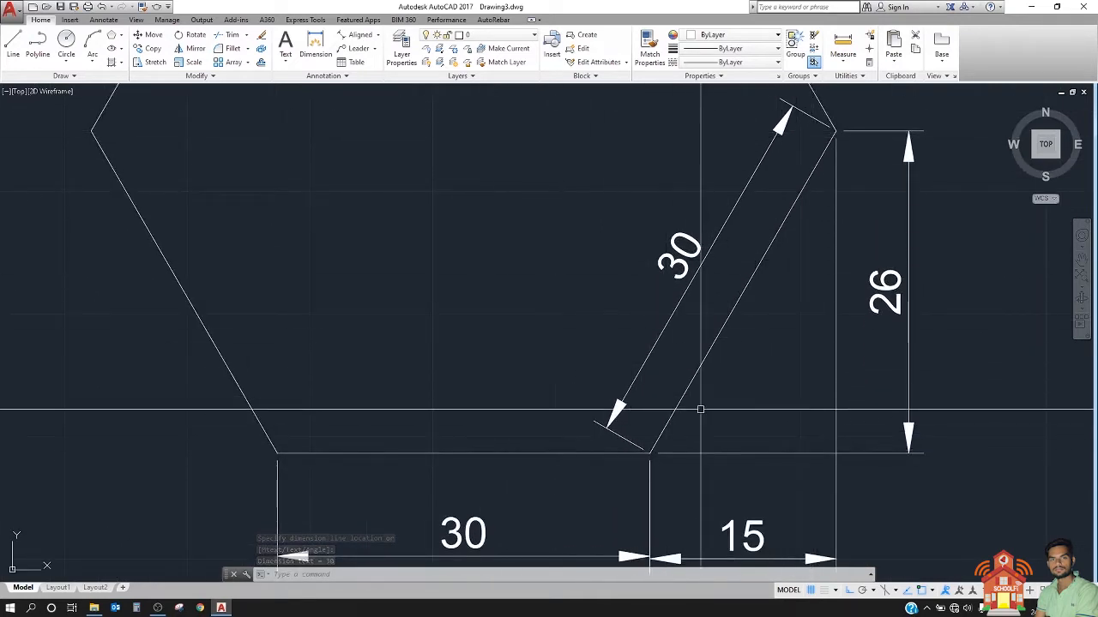
pyautogui.scroll(-4, 652, 446)
pyautogui.moveTo(681, 335); pyautogui.dragTo(623, 365, button='middle')
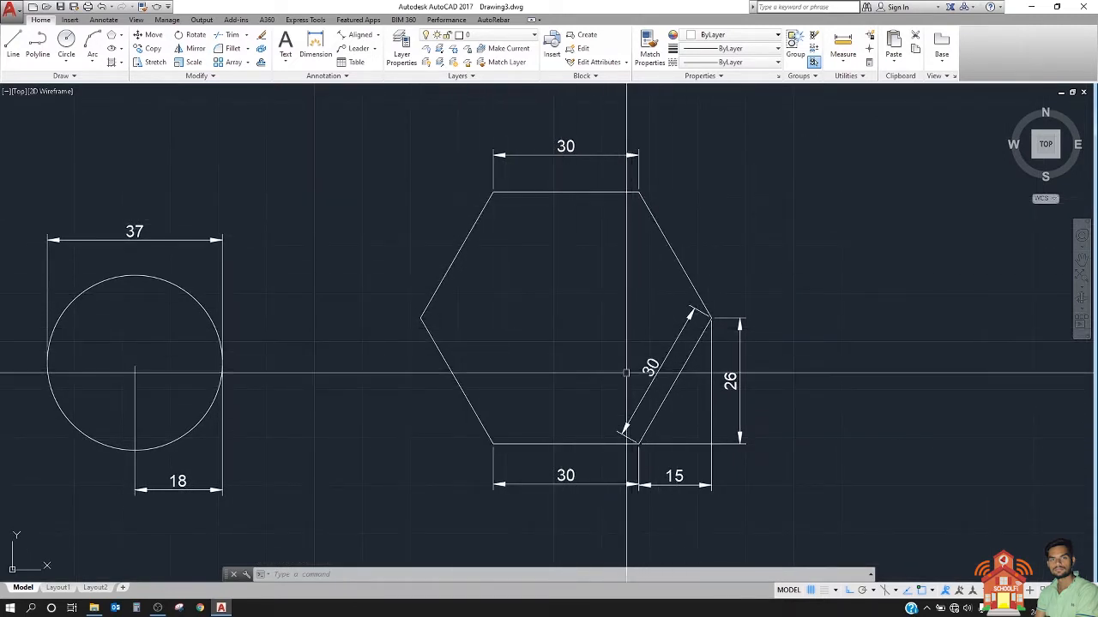
pyautogui.moveTo(626, 375); pyautogui.dragTo(625, 377, button='middle')
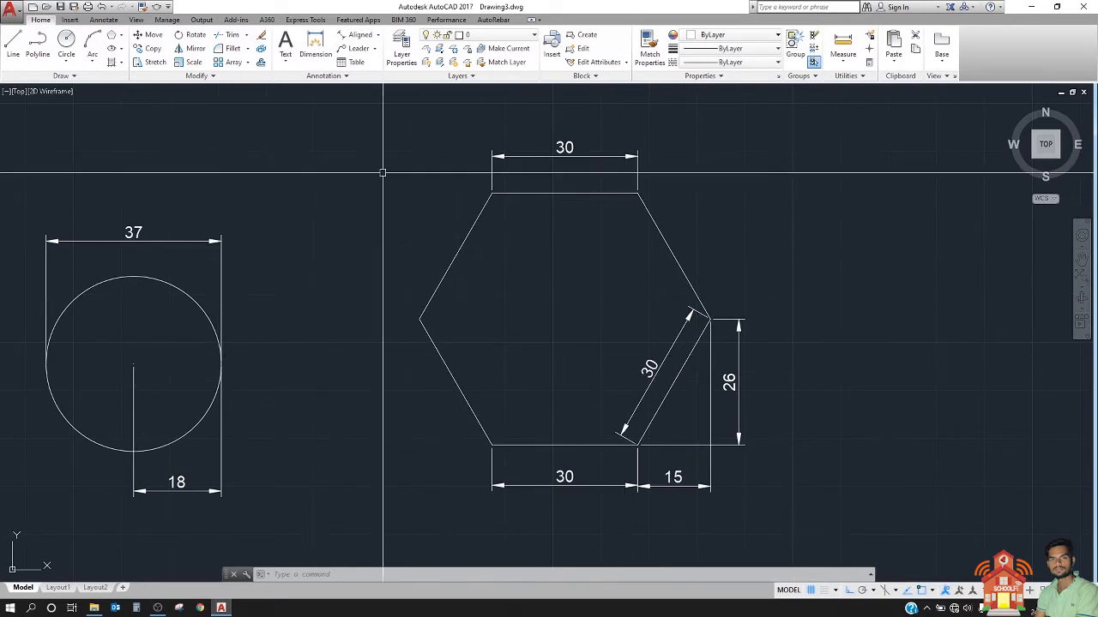
pyautogui.click(356, 41)
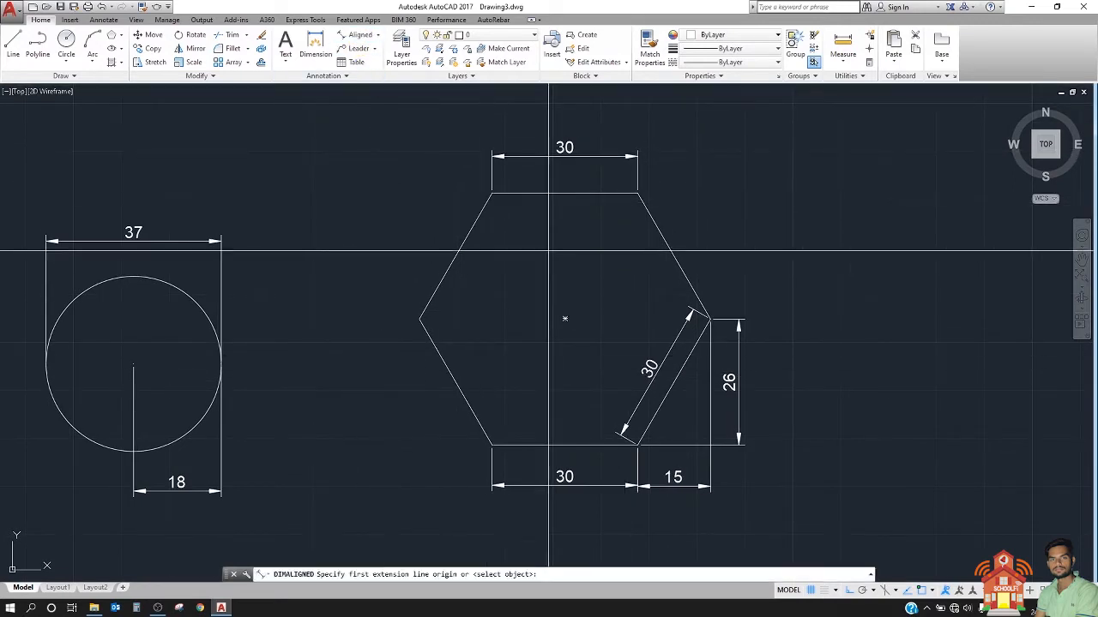
pyautogui.click(710, 319)
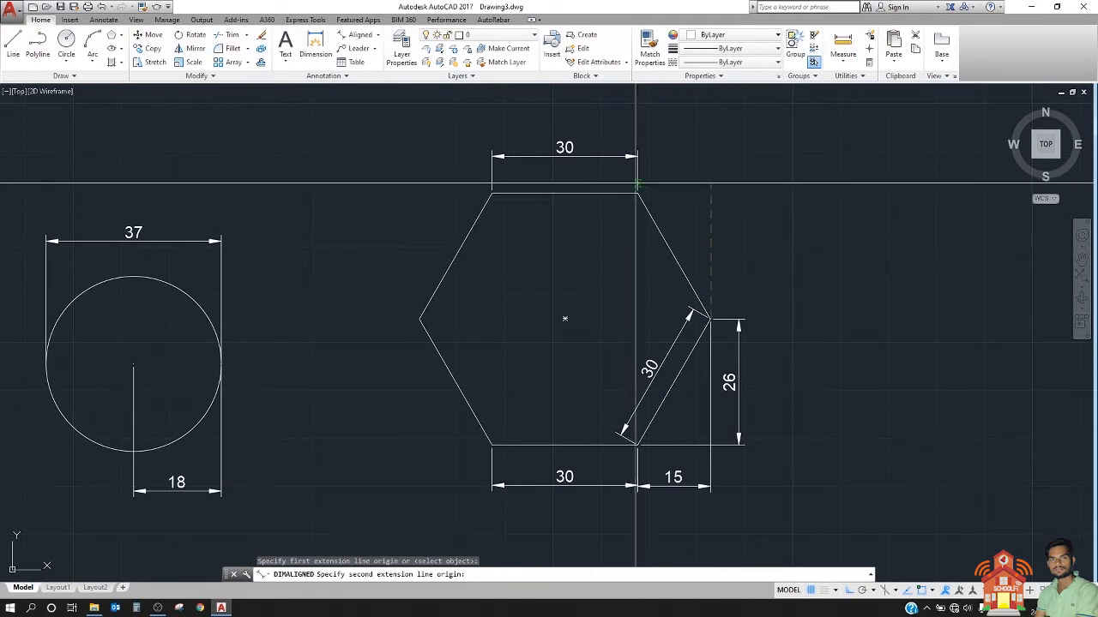
pyautogui.click(636, 194)
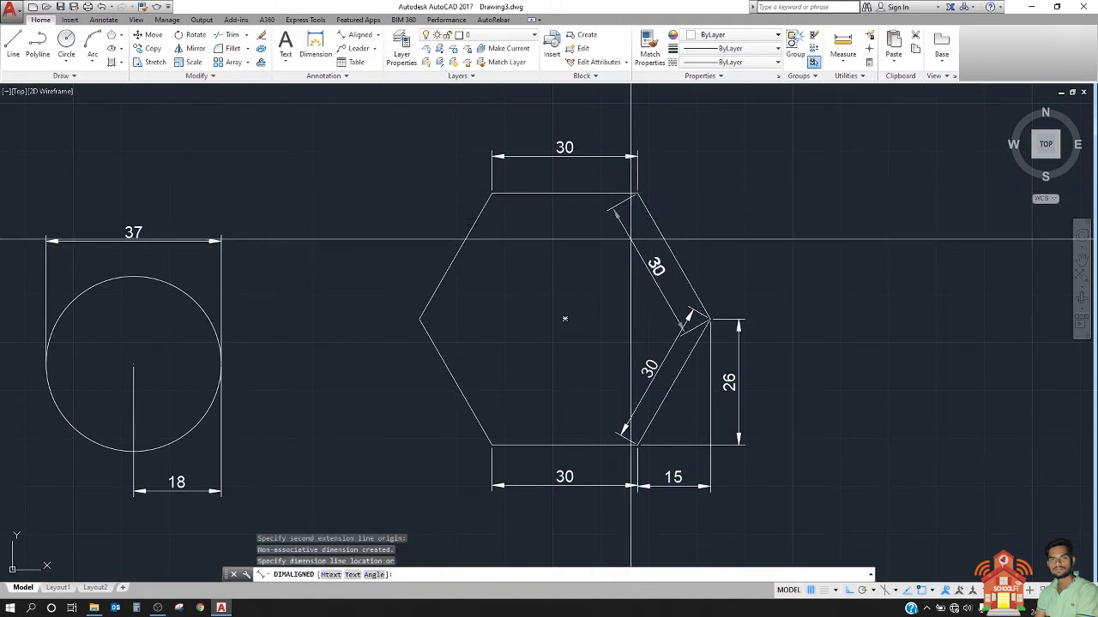
pyautogui.click(631, 240)
# Step: Add an aligned dimension to the hexagon's top edge, placed inside the hexagon just below the edge
pyautogui.click(356, 35)
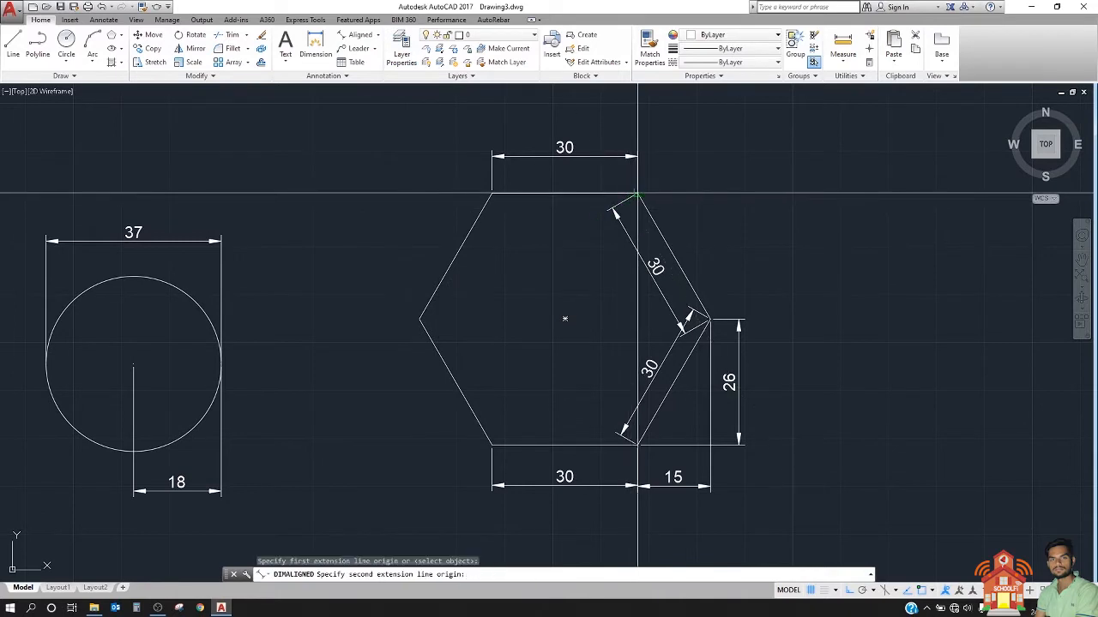
pyautogui.click(492, 194)
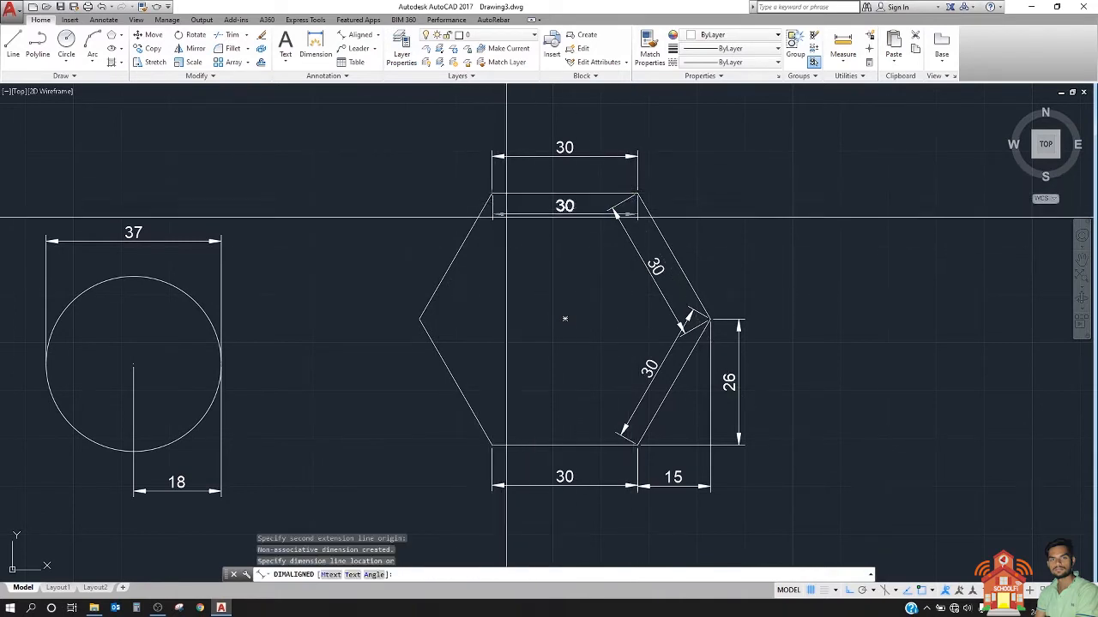
pyautogui.click(502, 222)
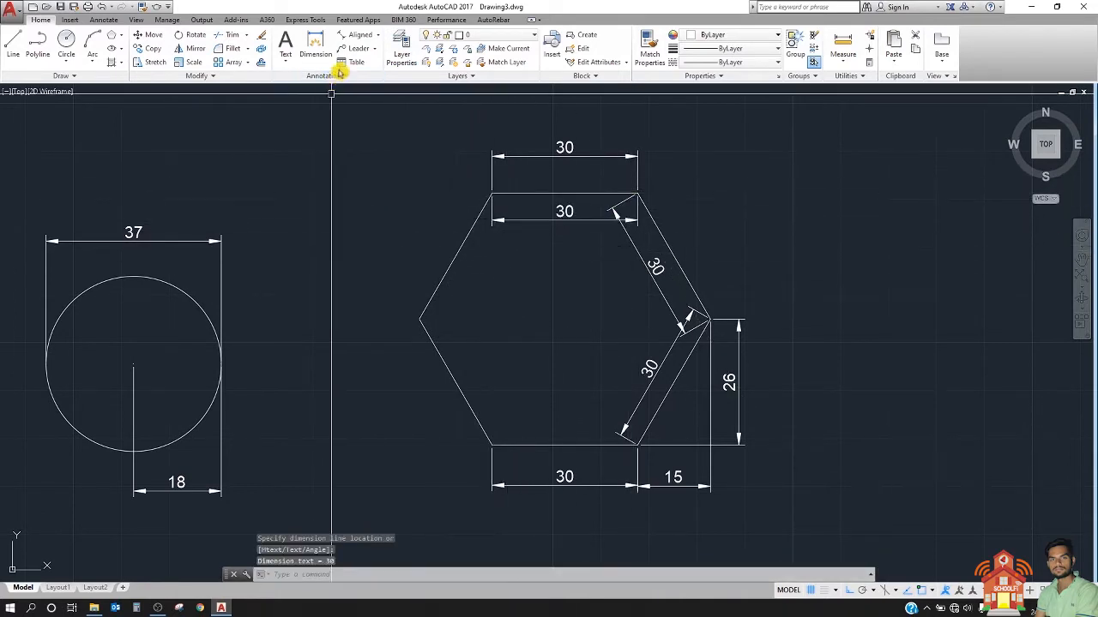
# Step: Add an aligned dimension along the hexagon's sloping upper-left edge, placed inside the hexagon
pyautogui.click(358, 34)
pyautogui.click(419, 319)
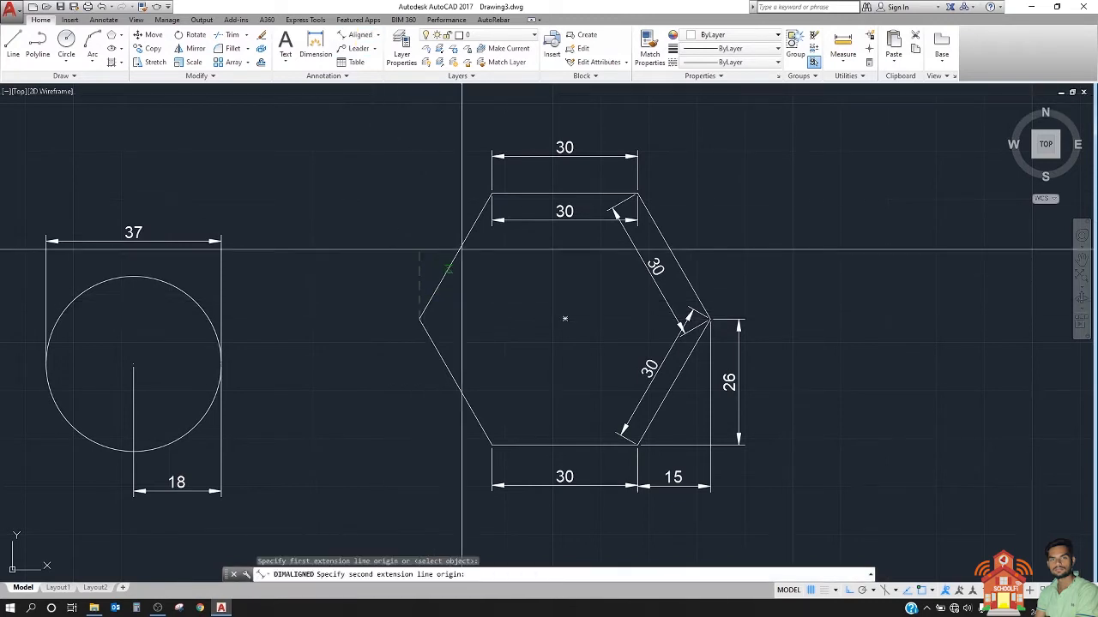
pyautogui.click(491, 194)
pyautogui.click(505, 229)
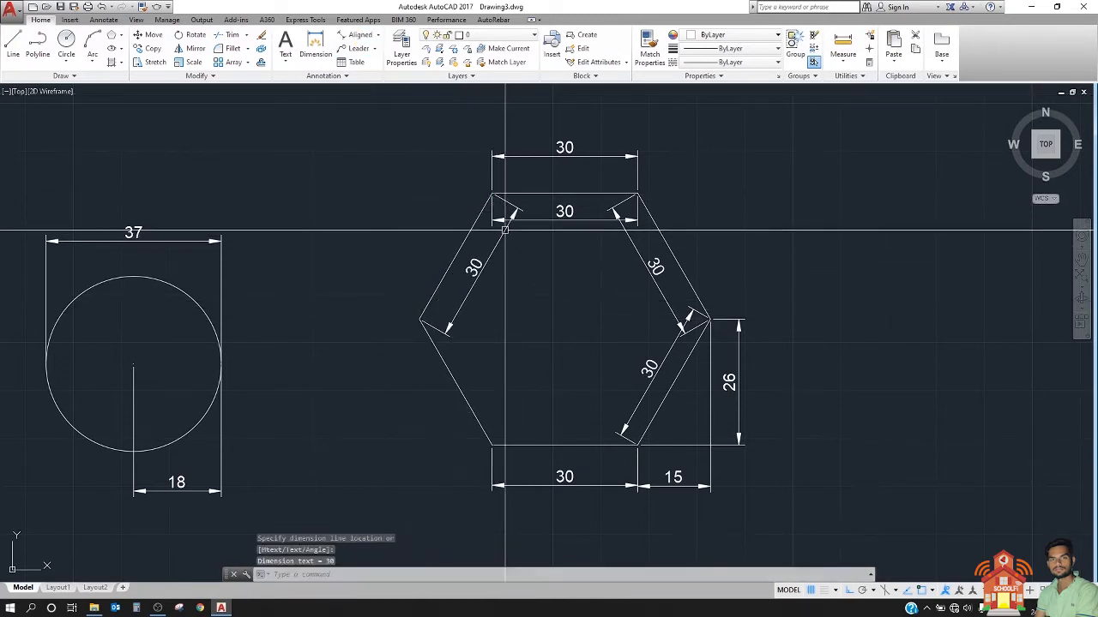
# Step: Add an aligned dimension along the hexagon's sloping lower-left edge, placed inside the hexagon
pyautogui.click(377, 36)
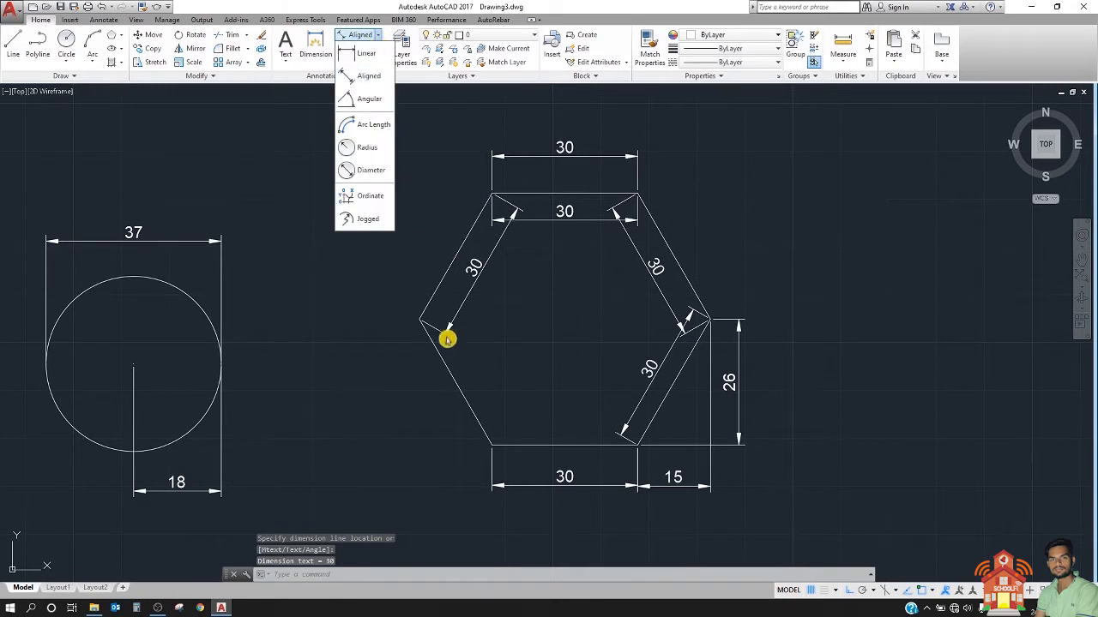
pyautogui.click(351, 58)
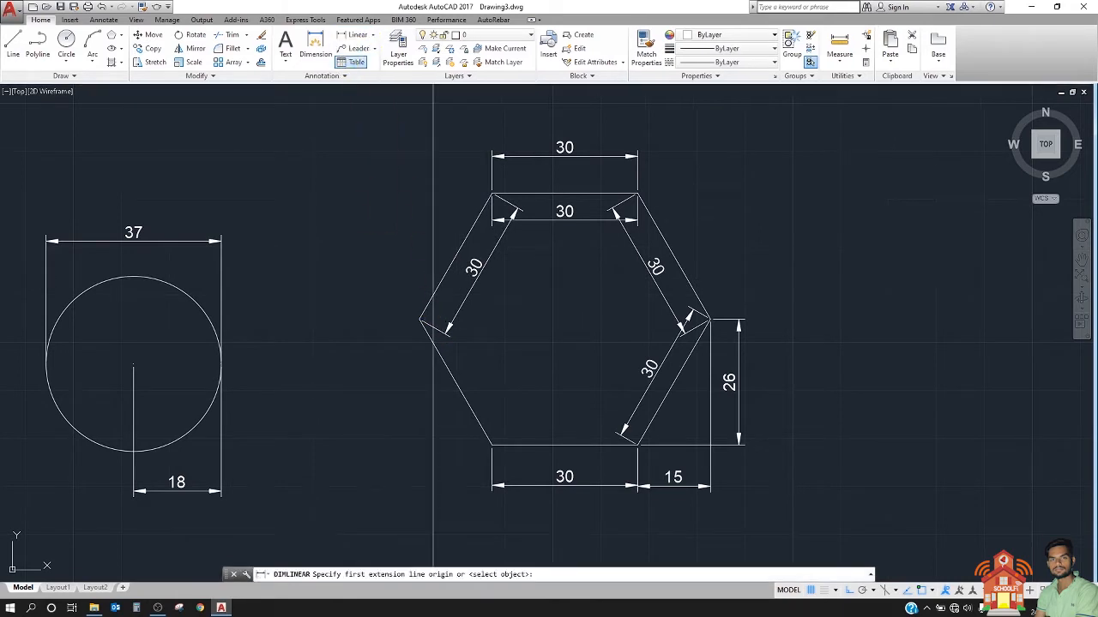
pyautogui.click(373, 40)
pyautogui.click(359, 64)
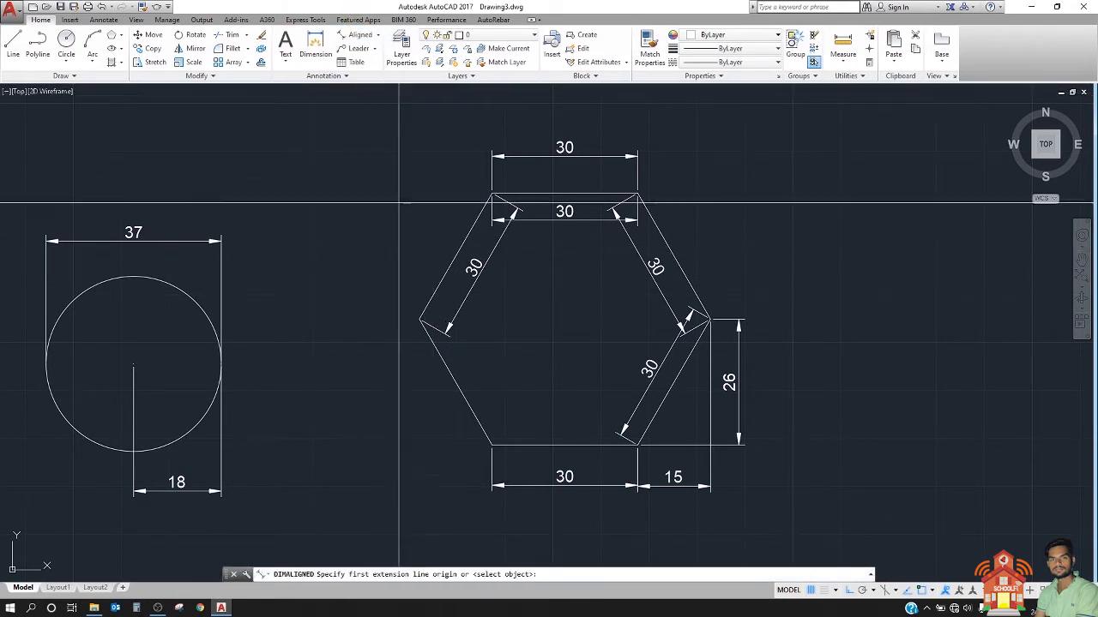
pyautogui.click(419, 321)
pyautogui.click(496, 442)
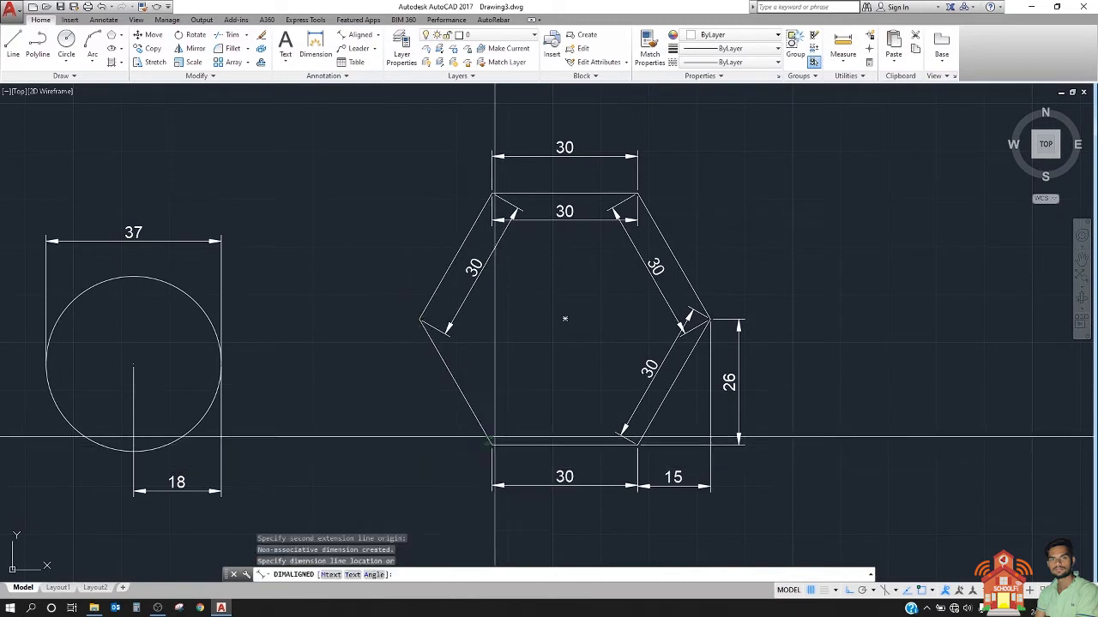
pyautogui.click(510, 424)
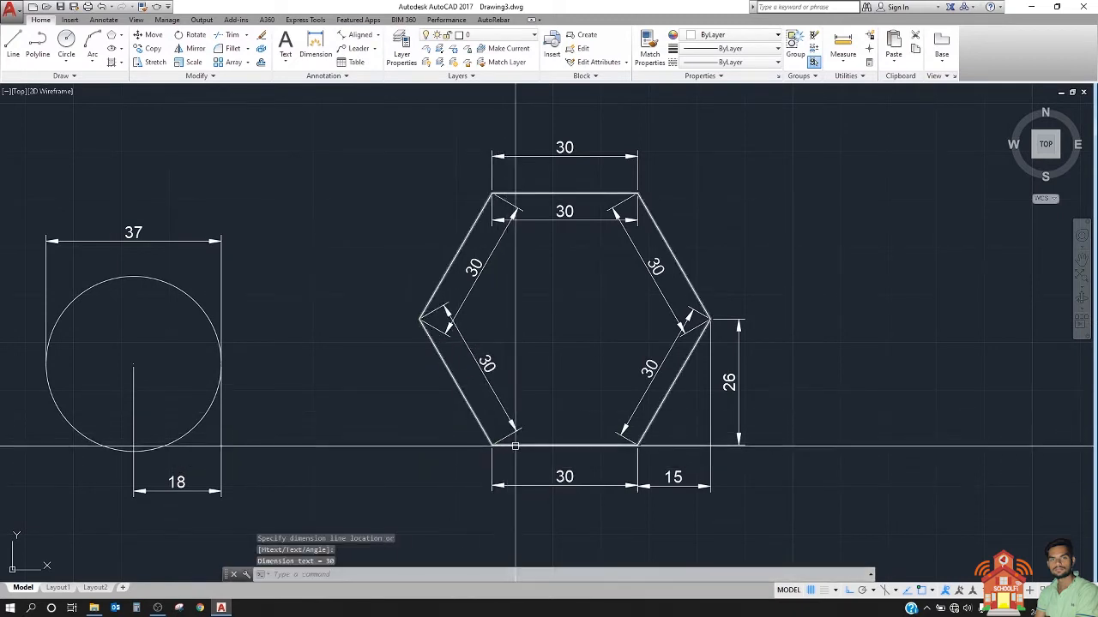
# Step: Add an aligned dimension to the hexagon's bottom edge, placed inside the hexagon just above the edge
pyautogui.press('Return')
pyautogui.click(492, 445)
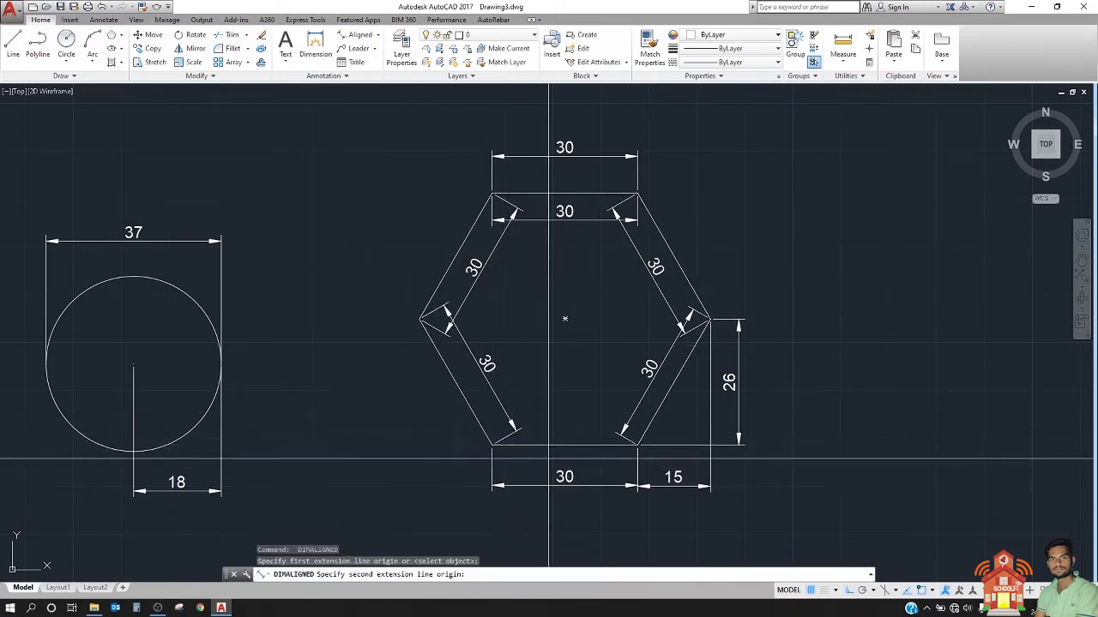
pyautogui.click(638, 445)
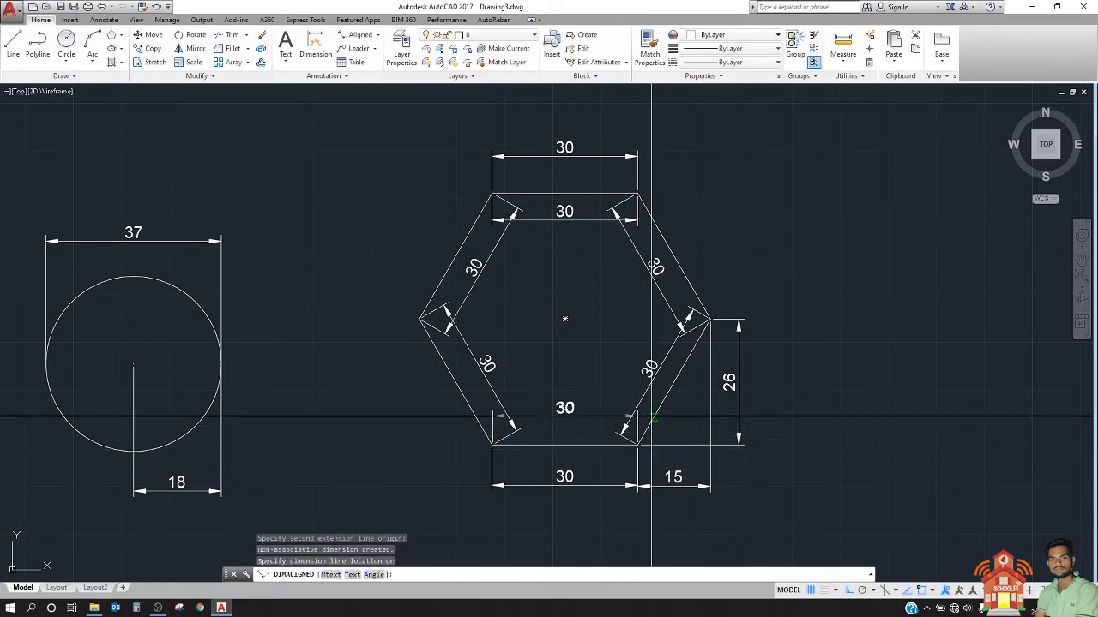
pyautogui.click(638, 419)
# Step: Draw an upward-bulging three-point arc in the empty space to the right of the hexagon
pyautogui.moveTo(630, 227); pyautogui.dragTo(541, 248, button='middle')
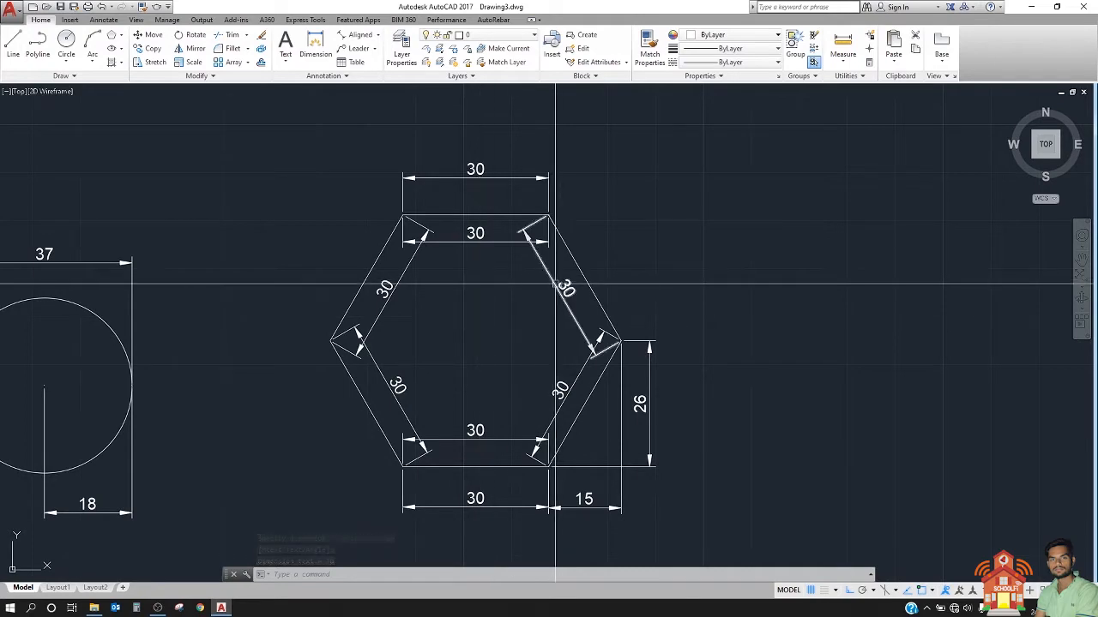
pyautogui.scroll(-3, 480, 281)
pyautogui.moveTo(348, 318); pyautogui.dragTo(426, 291, button='middle')
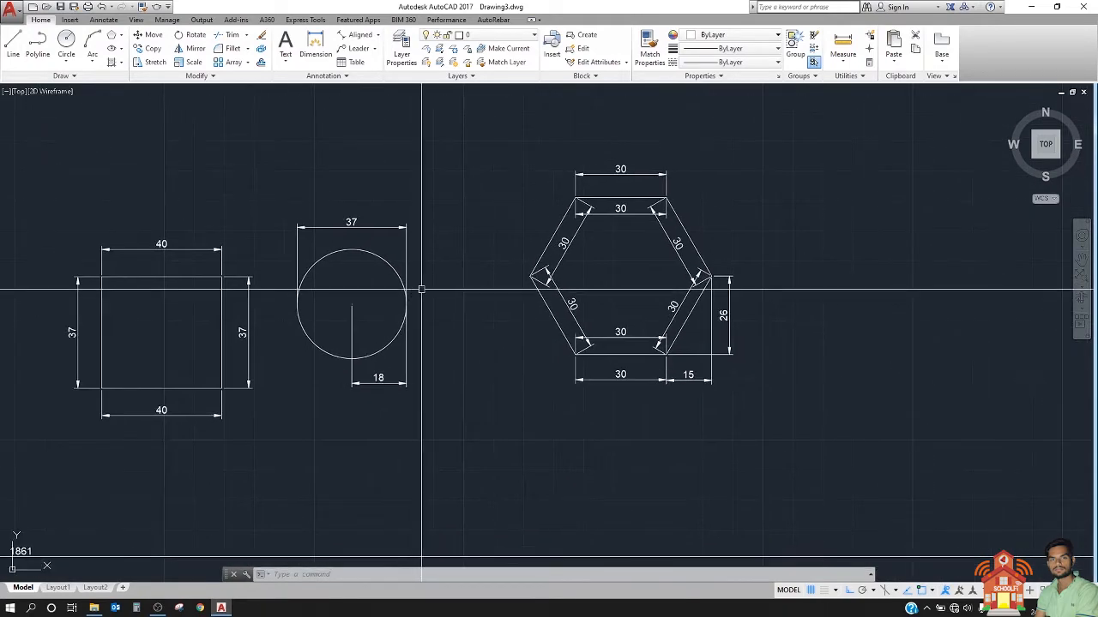
pyautogui.moveTo(547, 274); pyautogui.dragTo(479, 291, button='middle')
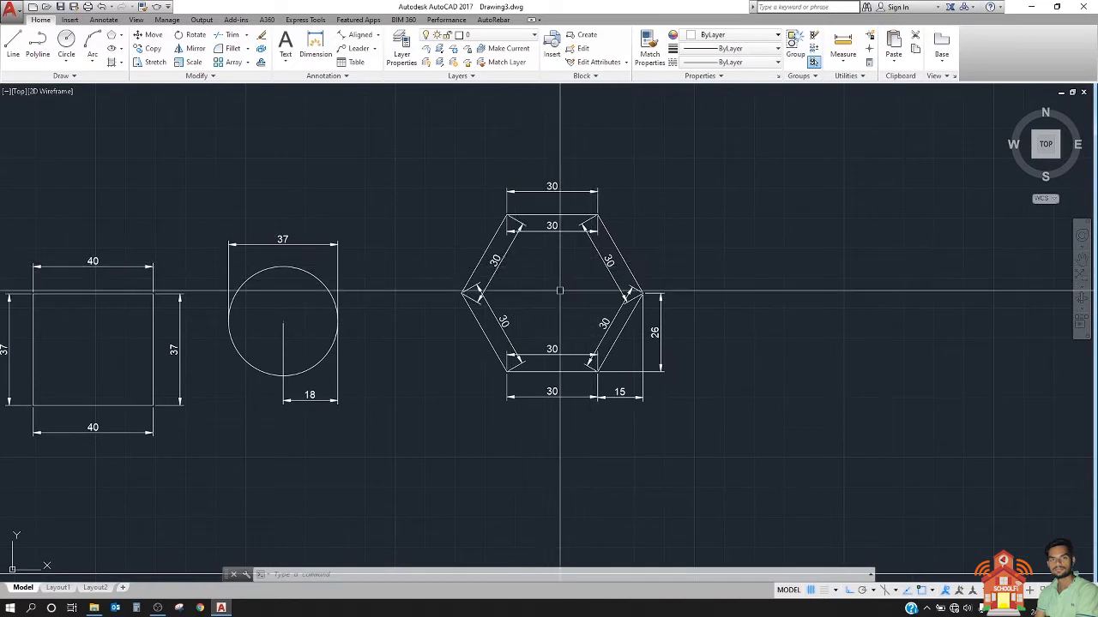
pyautogui.scroll(2, 599, 316)
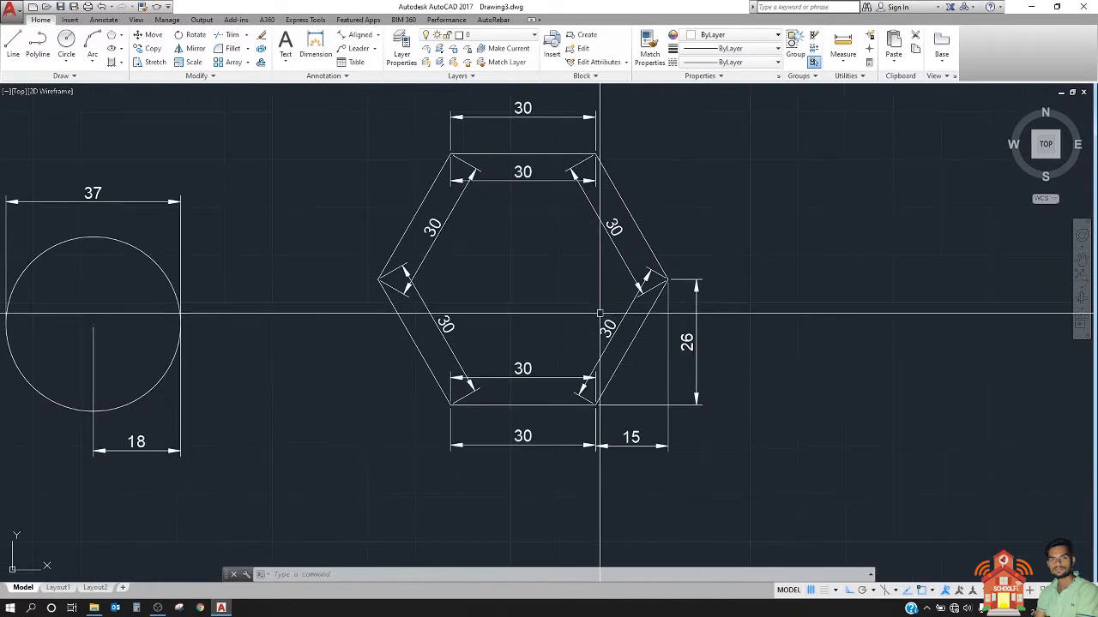
pyautogui.scroll(-2, 542, 313)
pyautogui.moveTo(482, 321); pyautogui.dragTo(356, 338, button='middle')
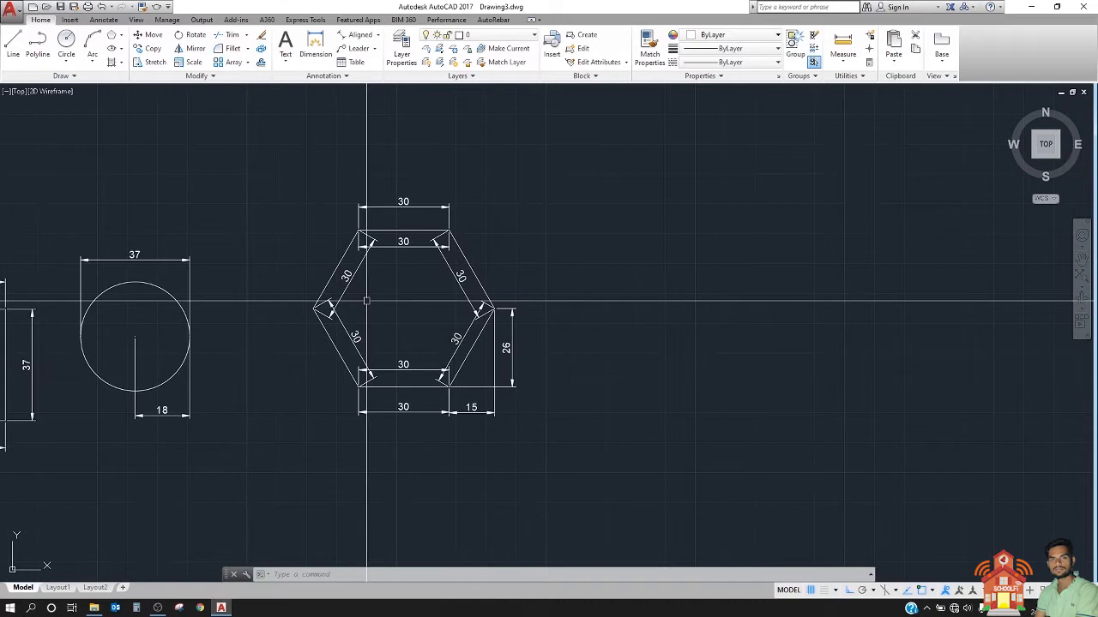
pyautogui.click(89, 40)
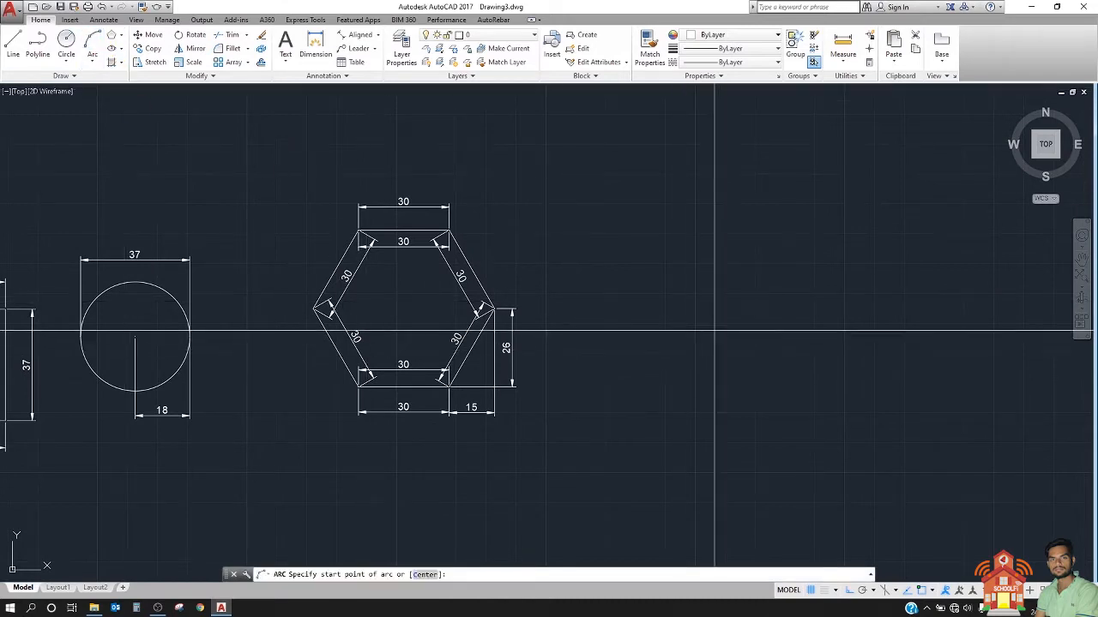
pyautogui.click(714, 328)
pyautogui.click(768, 276)
pyautogui.click(914, 344)
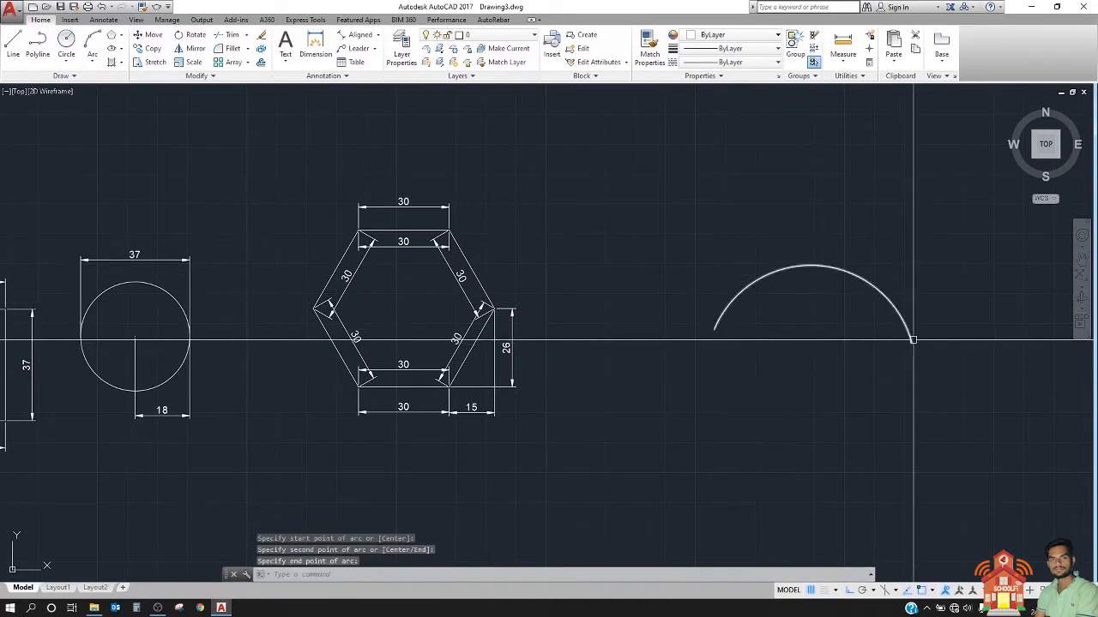
# Step: Draw a large, nearly circular arc to the right of the first arc using the Start, Center, Angle method
pyautogui.moveTo(530, 305); pyautogui.dragTo(80, 297, button='middle')
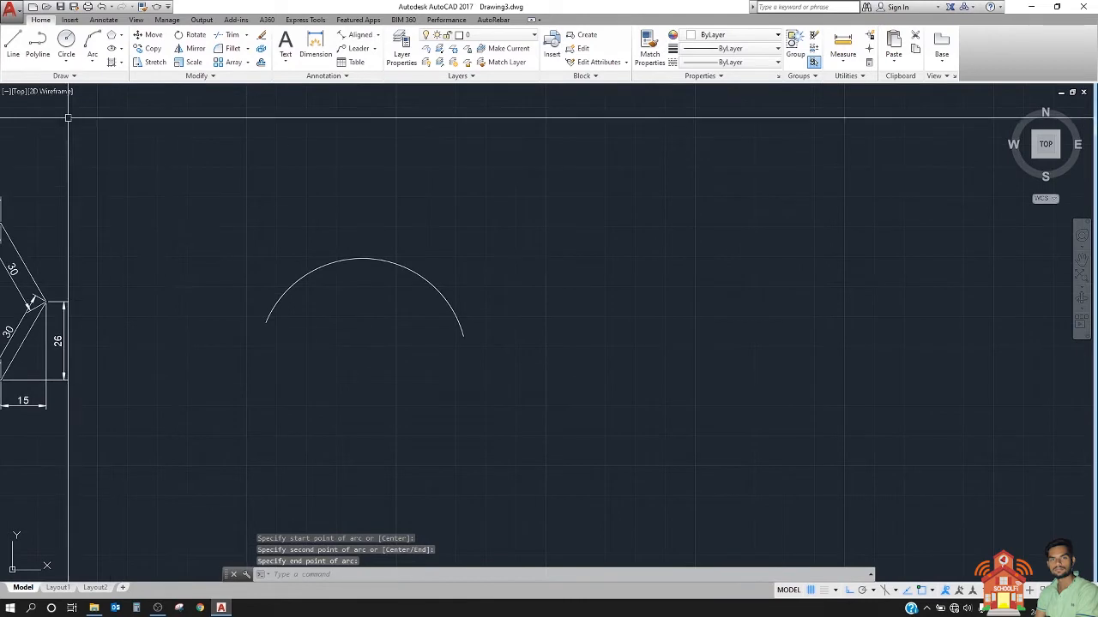
pyautogui.click(93, 58)
pyautogui.click(119, 129)
pyautogui.click(600, 319)
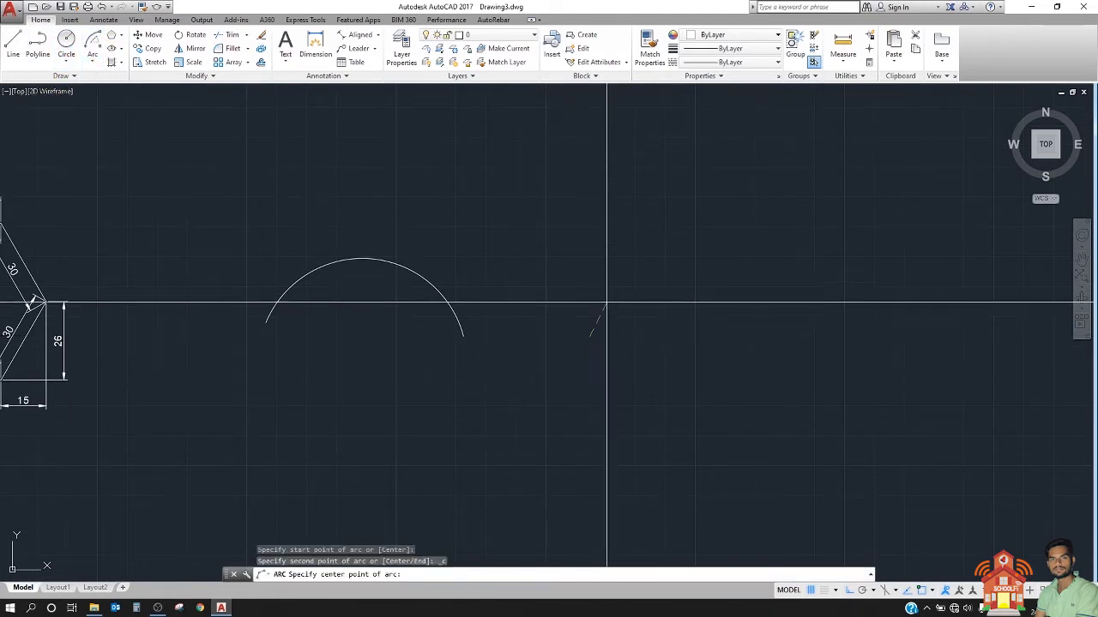
pyautogui.click(656, 236)
pyautogui.click(639, 302)
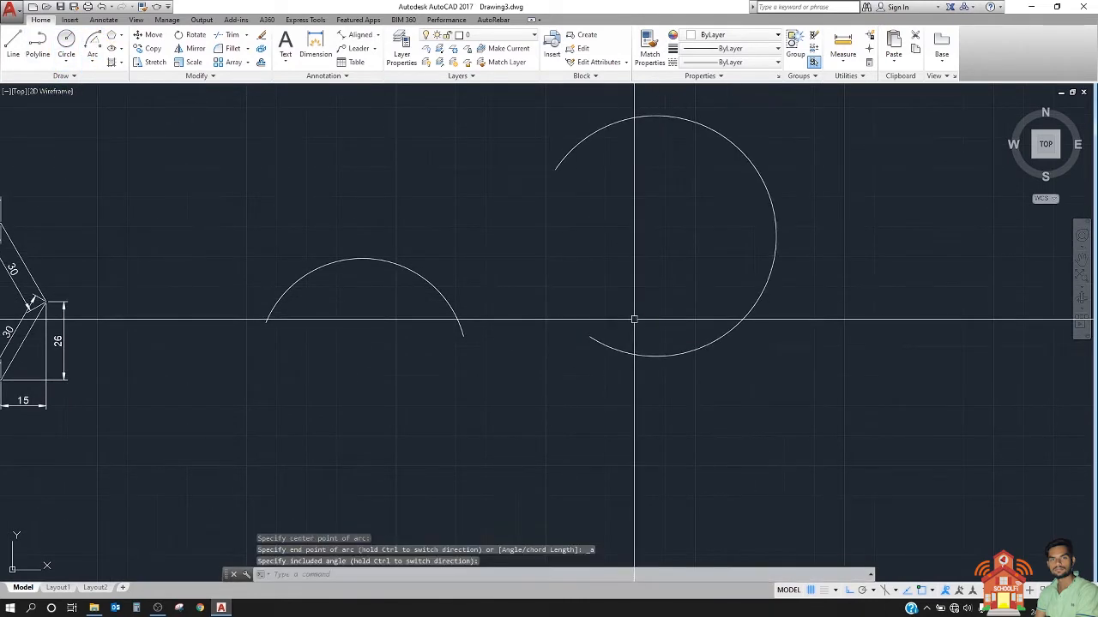
pyautogui.moveTo(566, 314); pyautogui.dragTo(423, 351, button='middle')
pyautogui.scroll(-2, 384, 319)
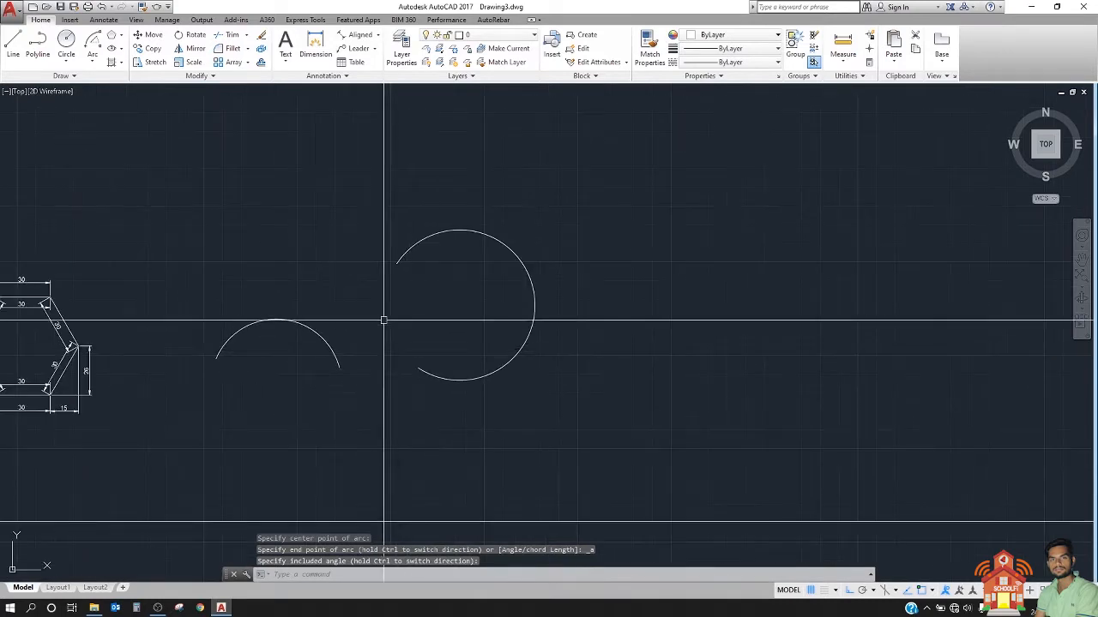
pyautogui.click(96, 50)
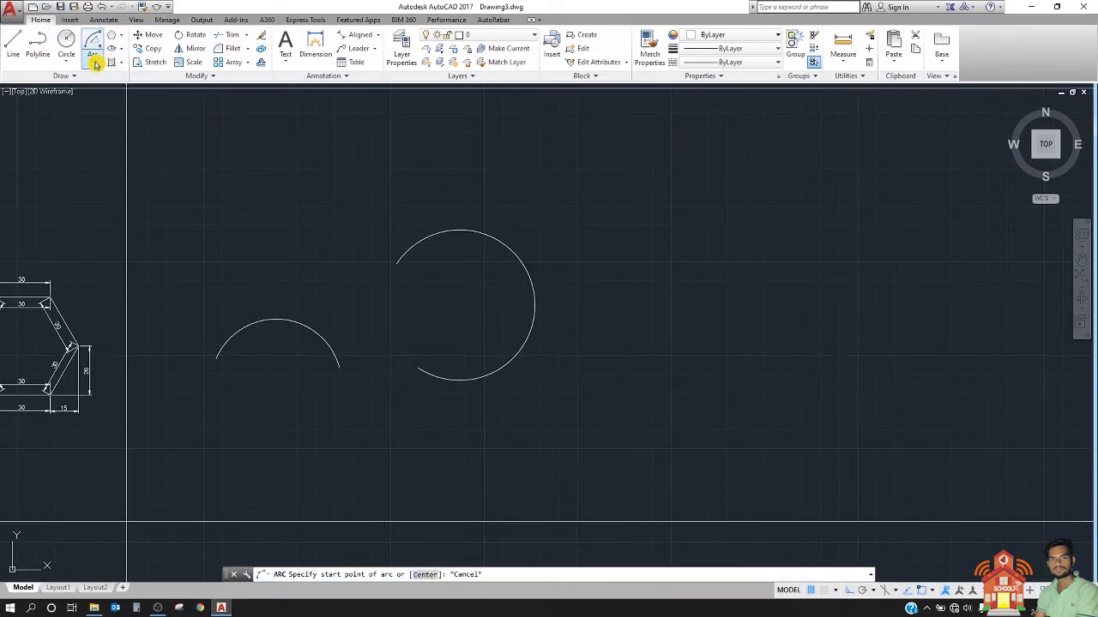
pyautogui.click(97, 63)
pyautogui.click(41, 21)
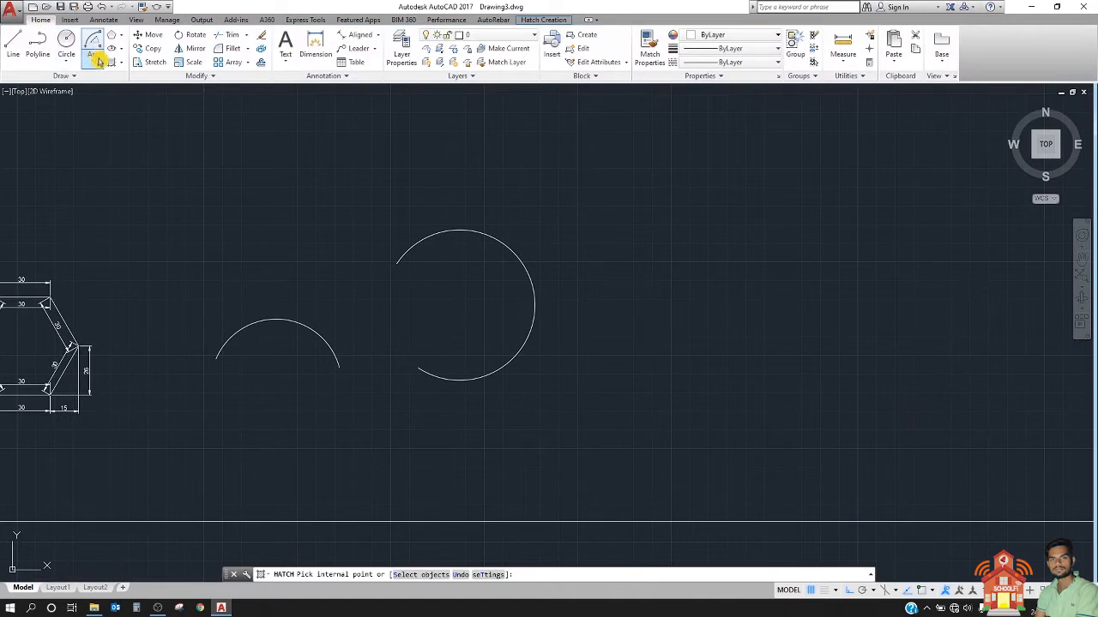
# Step: Draw a short arc to the right of the large arc using the Start, End, Radius method
pyautogui.click(96, 58)
pyautogui.click(129, 224)
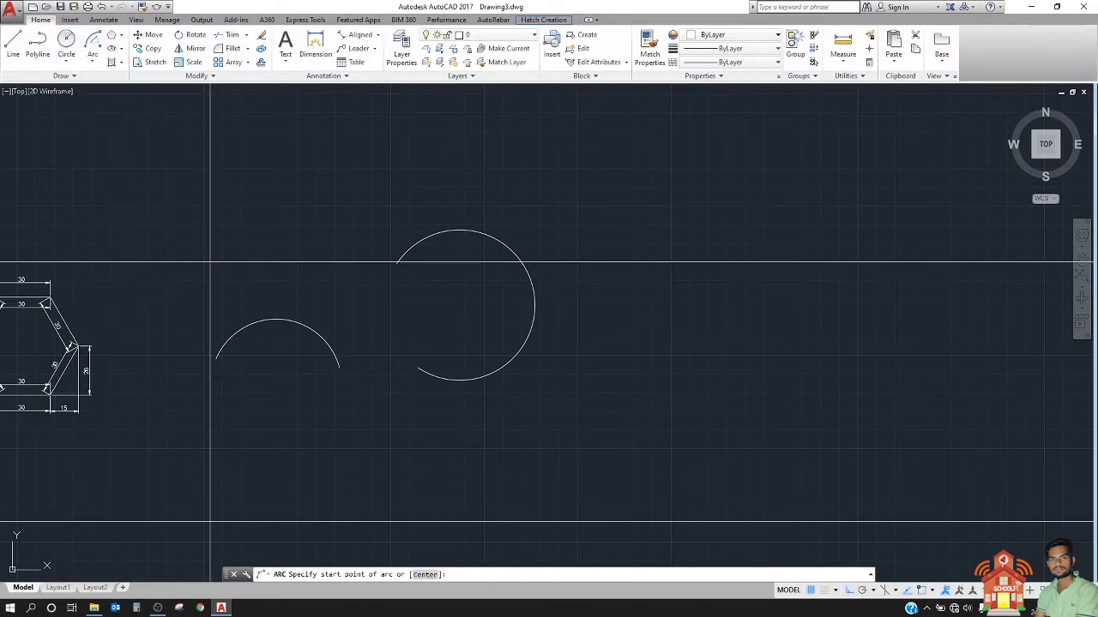
pyautogui.click(708, 319)
pyautogui.click(740, 272)
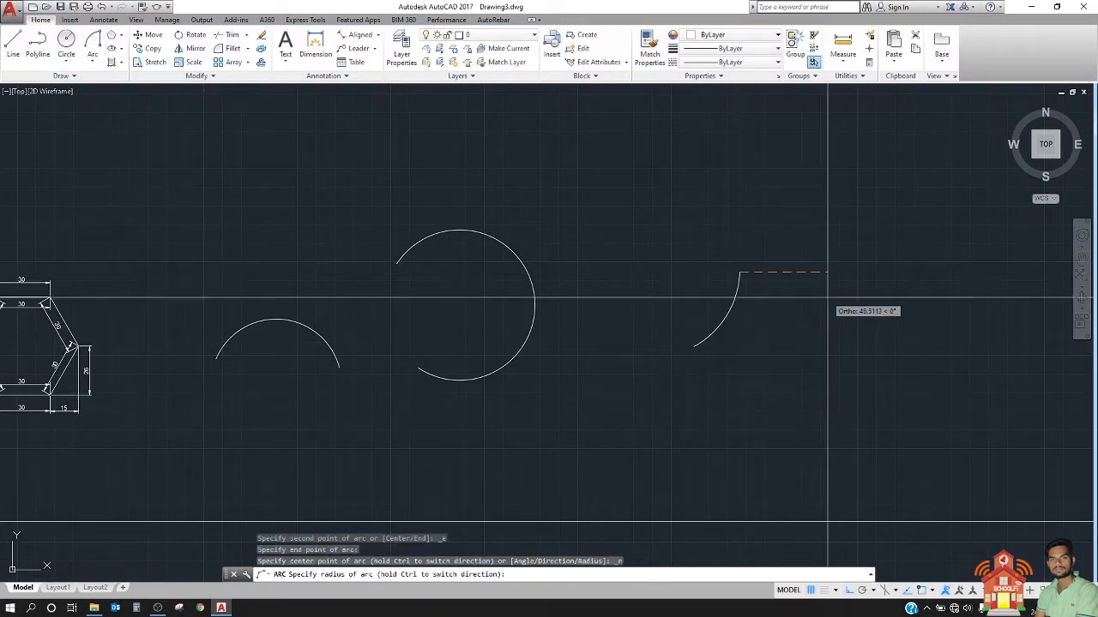
pyautogui.click(793, 262)
# Step: Look over the three arcs and the grip points of the first arc beside the hexagon
pyautogui.moveTo(797, 265); pyautogui.dragTo(659, 281, button='middle')
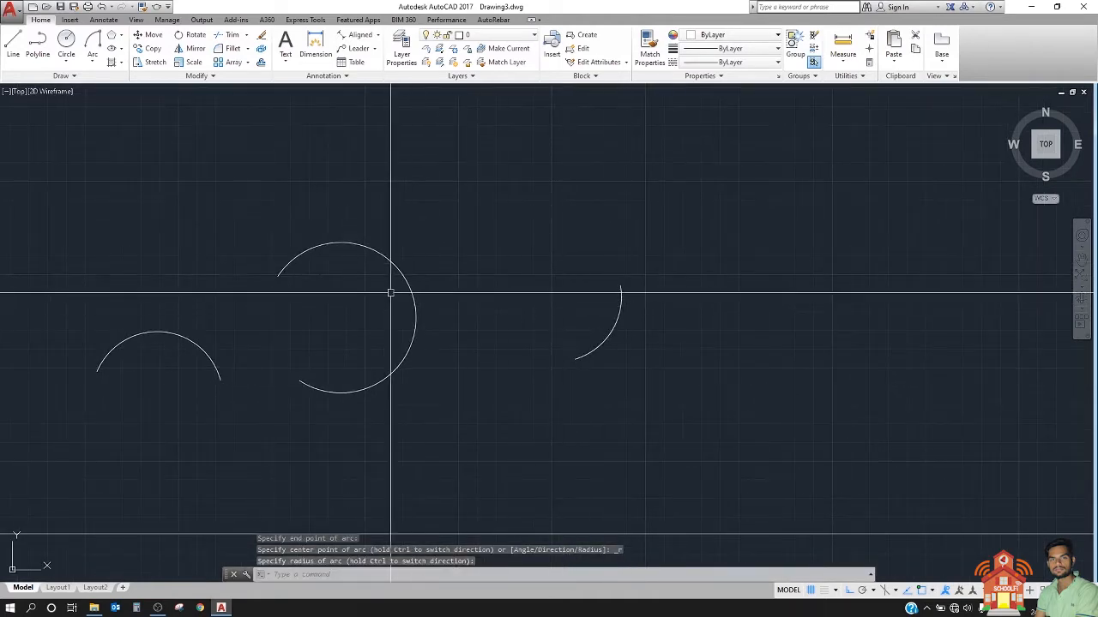
pyautogui.moveTo(338, 294); pyautogui.dragTo(471, 298, button='middle')
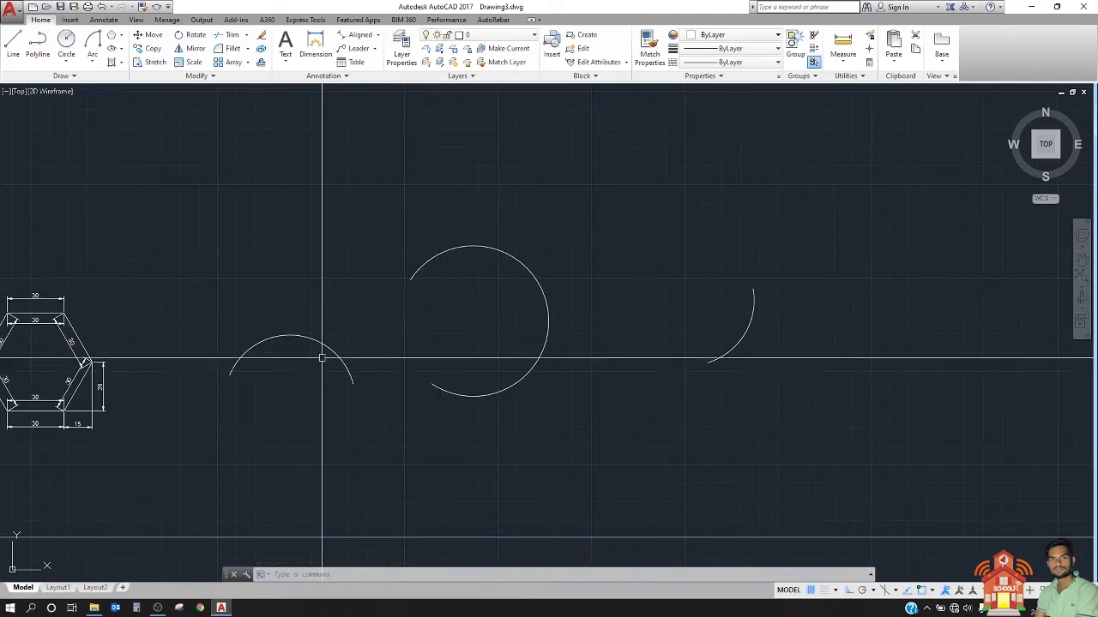
pyautogui.moveTo(281, 375); pyautogui.dragTo(426, 349, button='middle')
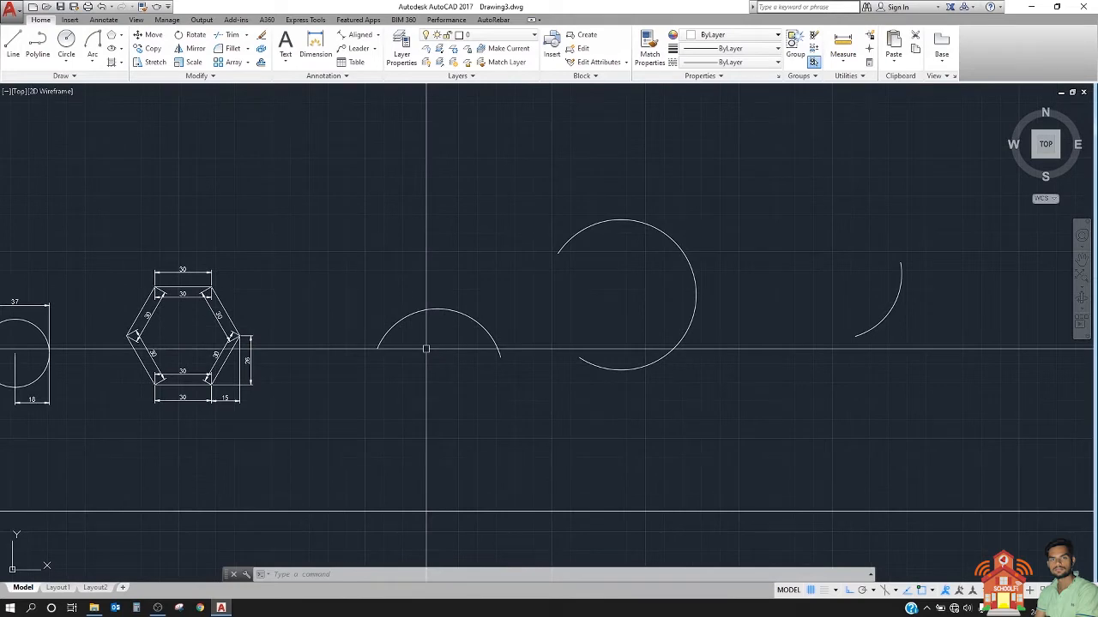
pyautogui.scroll(2, 442, 350)
pyautogui.click(448, 285)
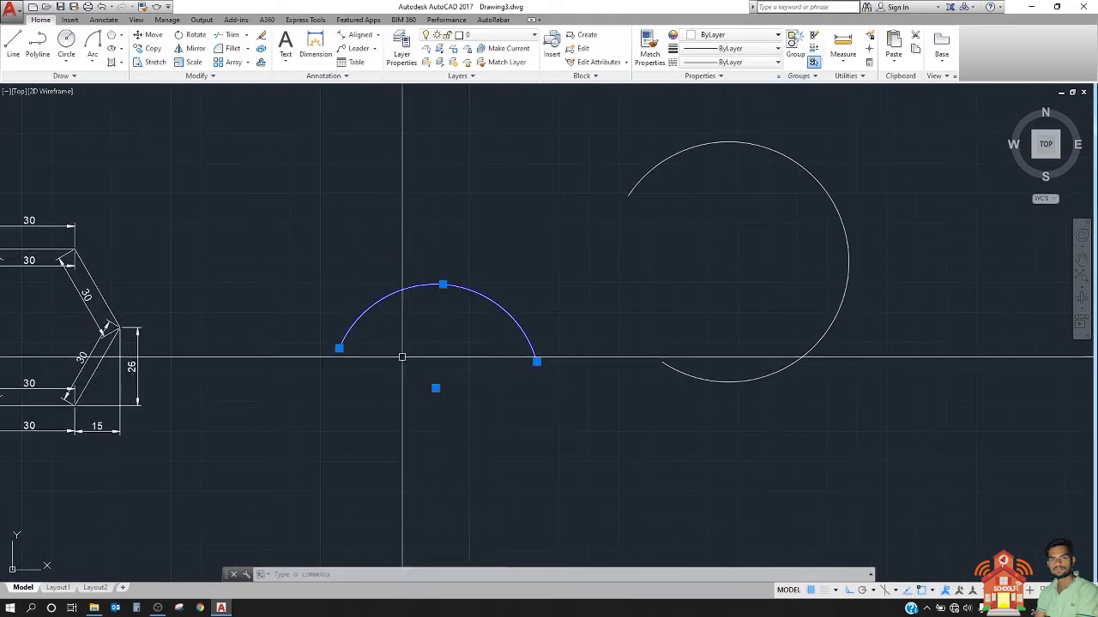
pyautogui.click(403, 357)
pyautogui.press('Escape')
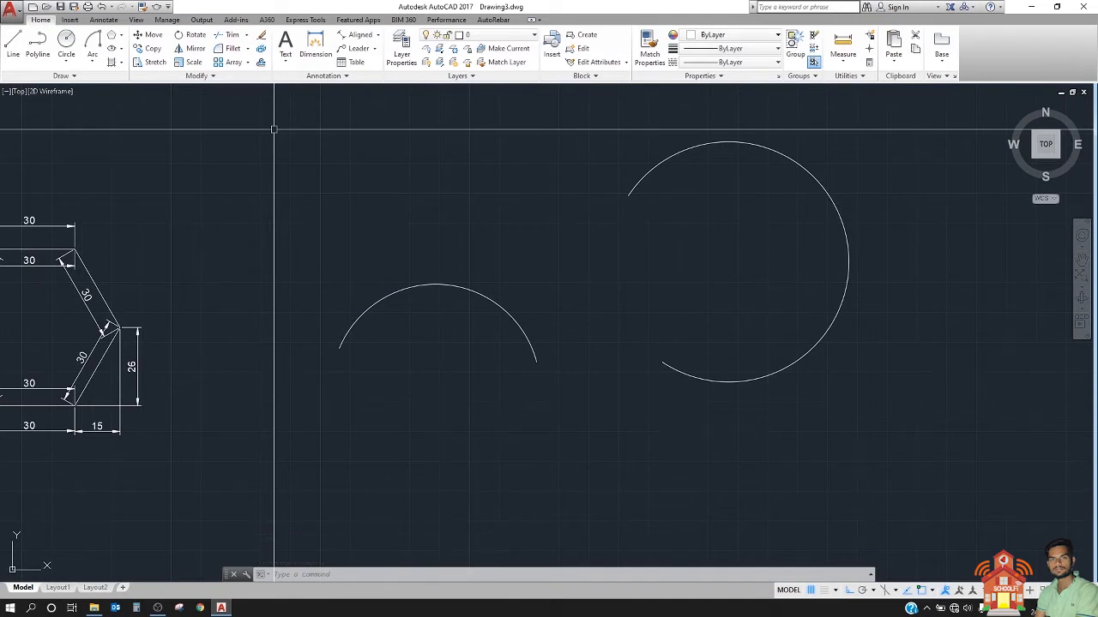
pyautogui.write('D')
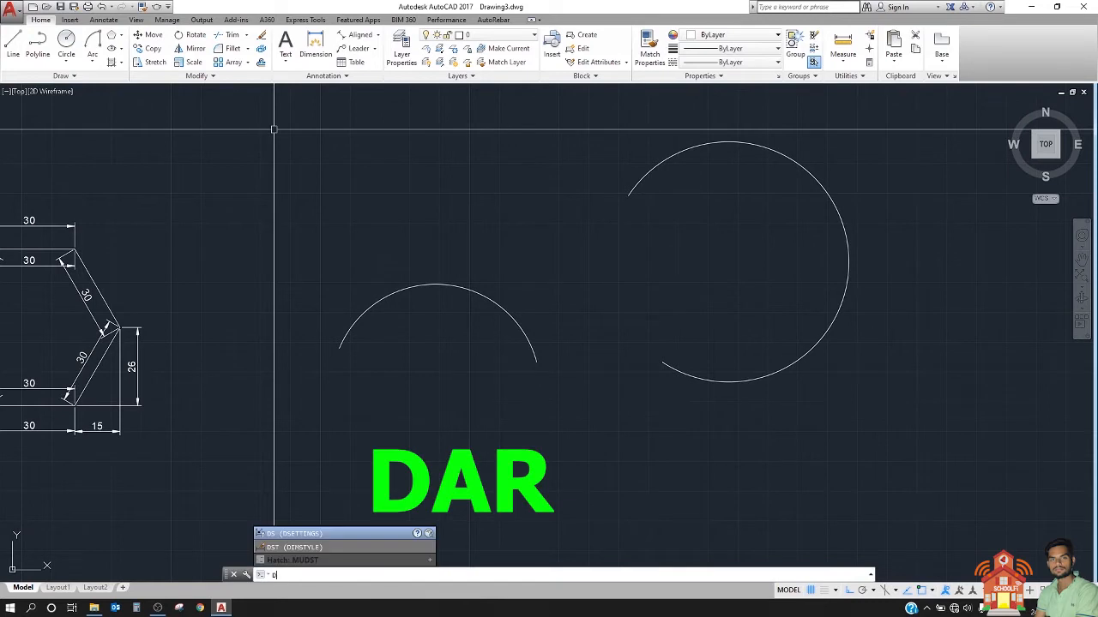
pyautogui.write('ar')
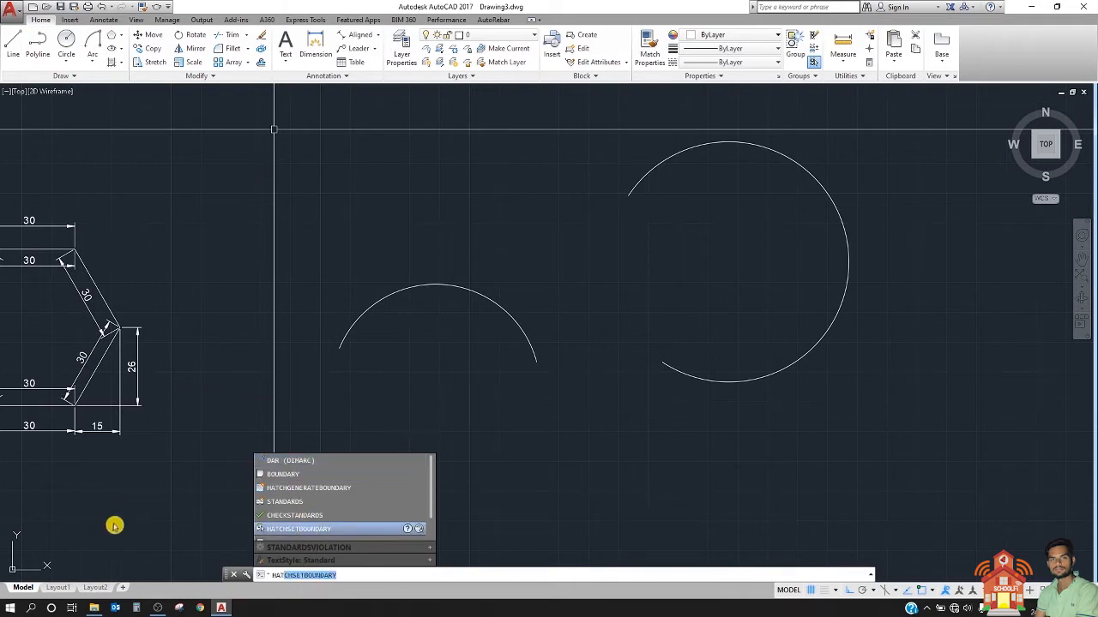
pyautogui.press('Escape')
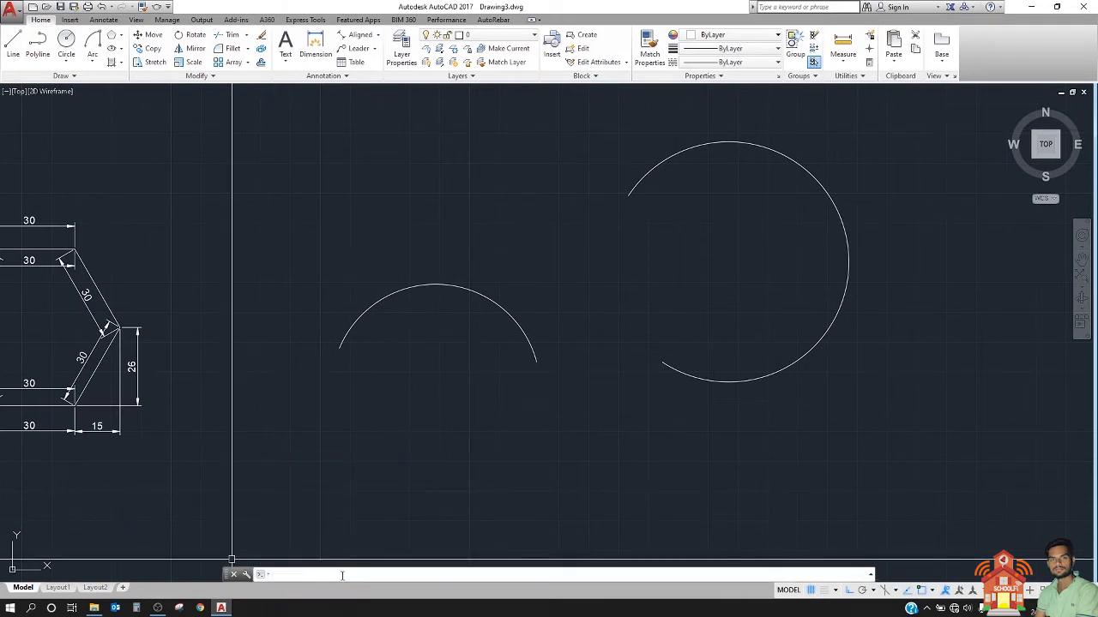
# Step: Add an arc length dimension (DIMARC) to the arc beside the hexagon, placed just above the arc
pyautogui.write('DAR')
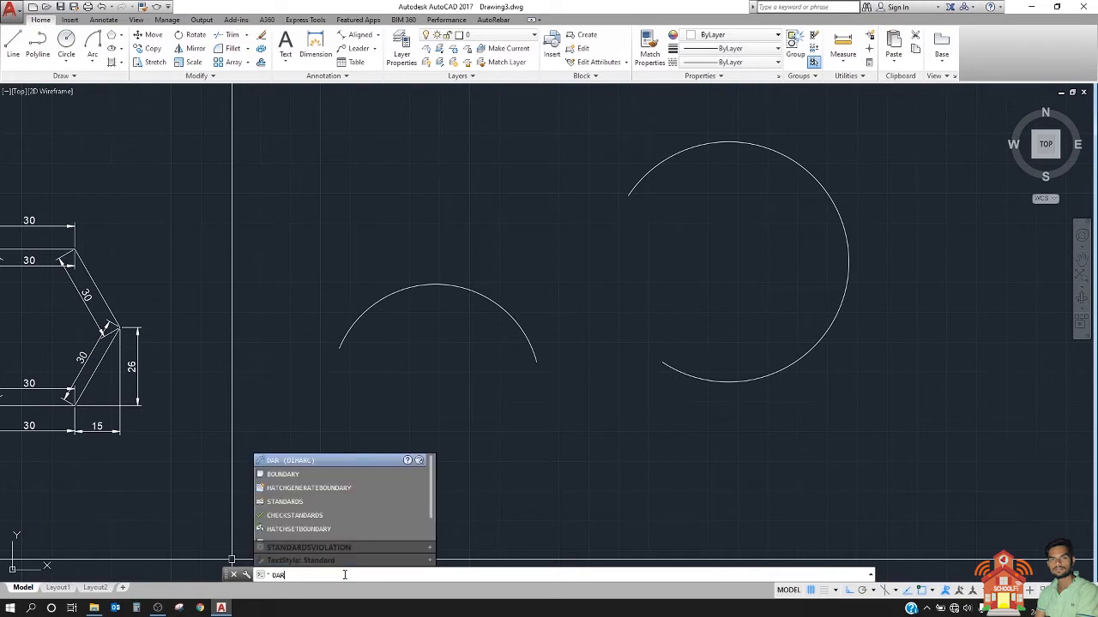
pyautogui.press('Return')
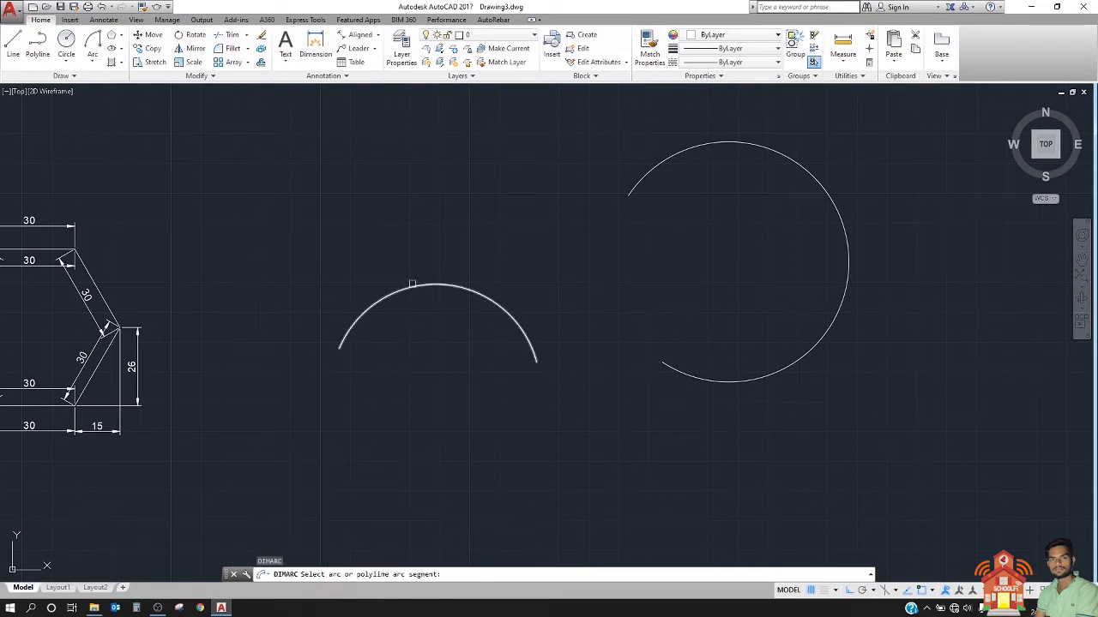
pyautogui.click(412, 284)
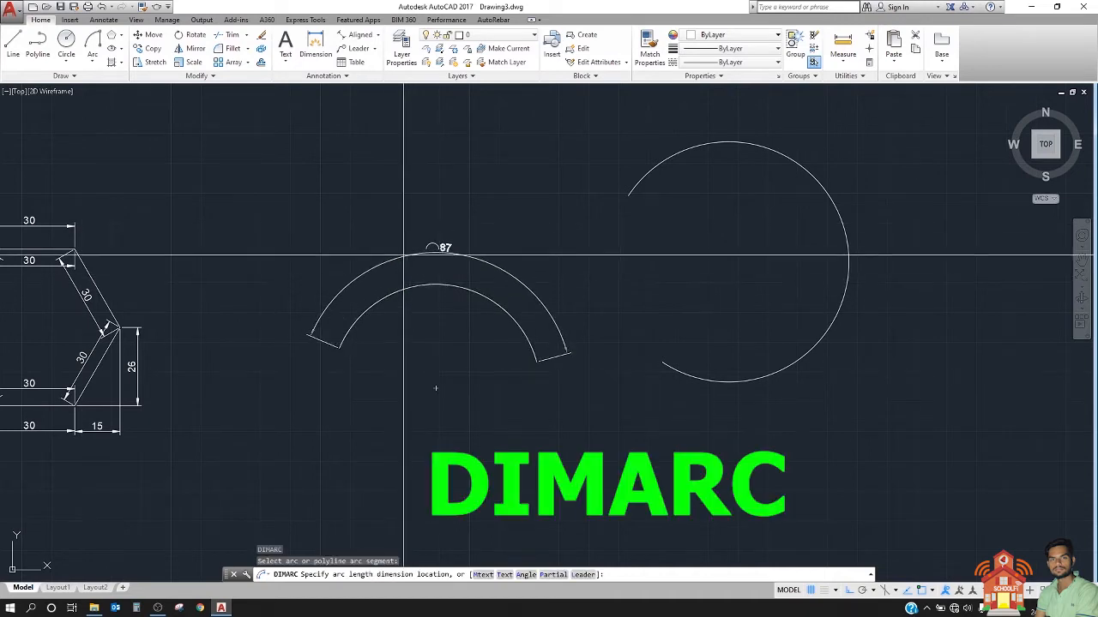
pyautogui.click(423, 244)
pyautogui.scroll(5, 424, 245)
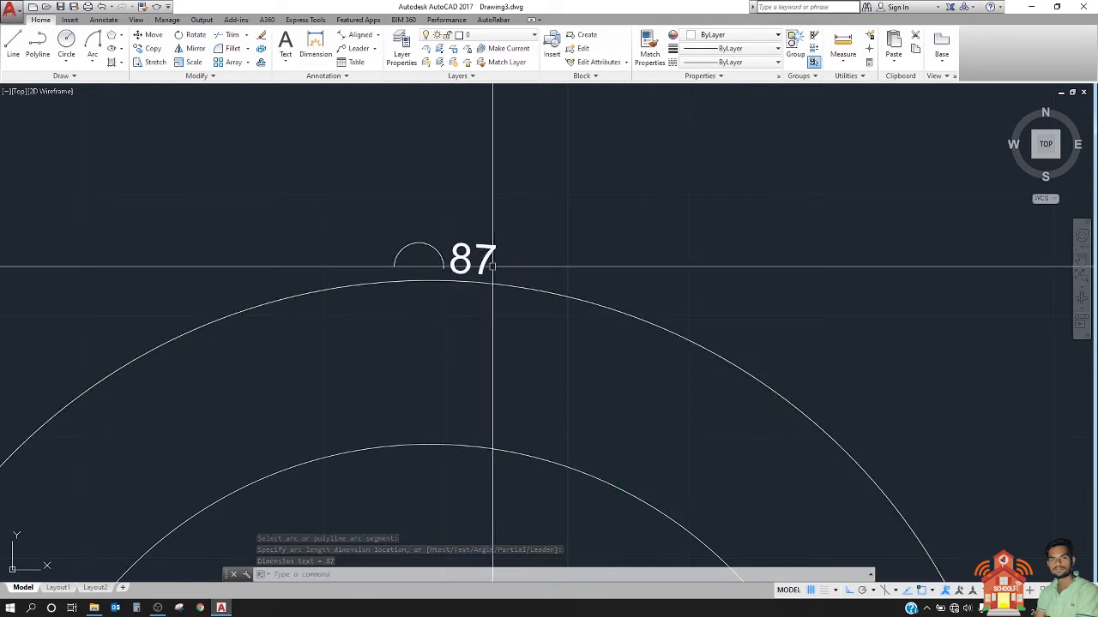
pyautogui.scroll(-5, 489, 262)
pyautogui.moveTo(506, 304); pyautogui.dragTo(308, 309, button='middle')
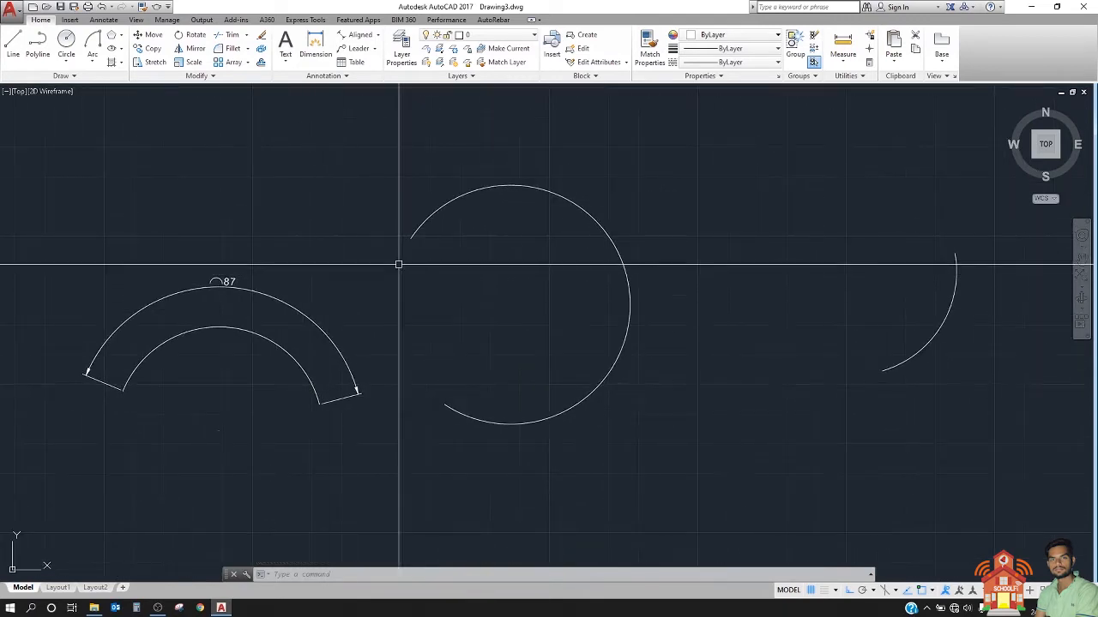
# Step: Add an arc length dimension to the large, nearly circular arc, placed outside the arc
pyautogui.moveTo(381, 261); pyautogui.dragTo(338, 257, button='middle')
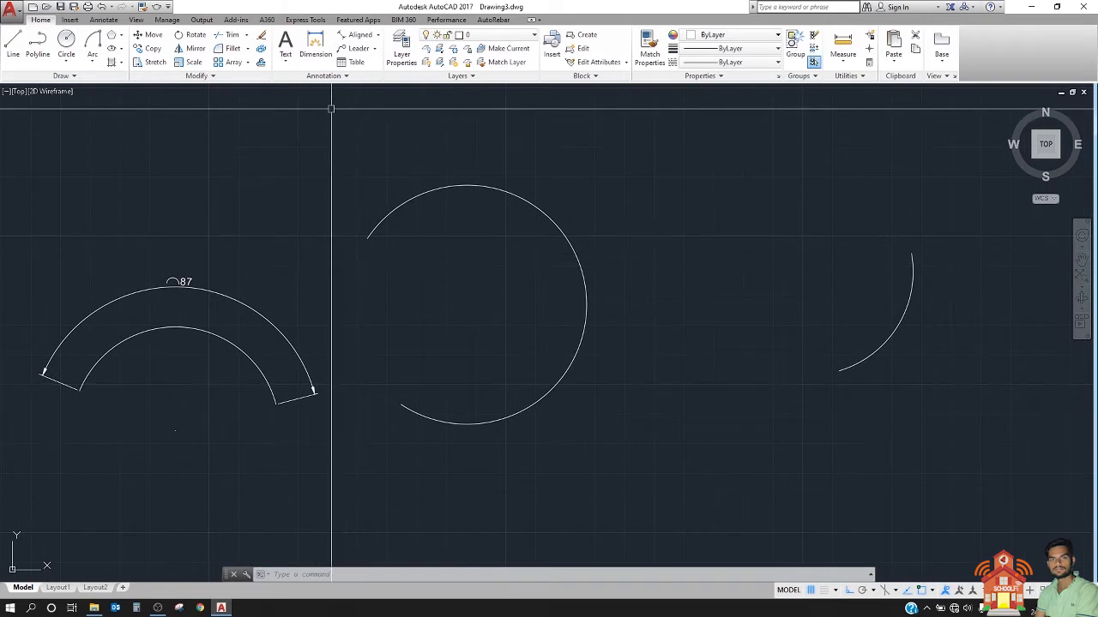
pyautogui.press('Return')
pyautogui.click(529, 199)
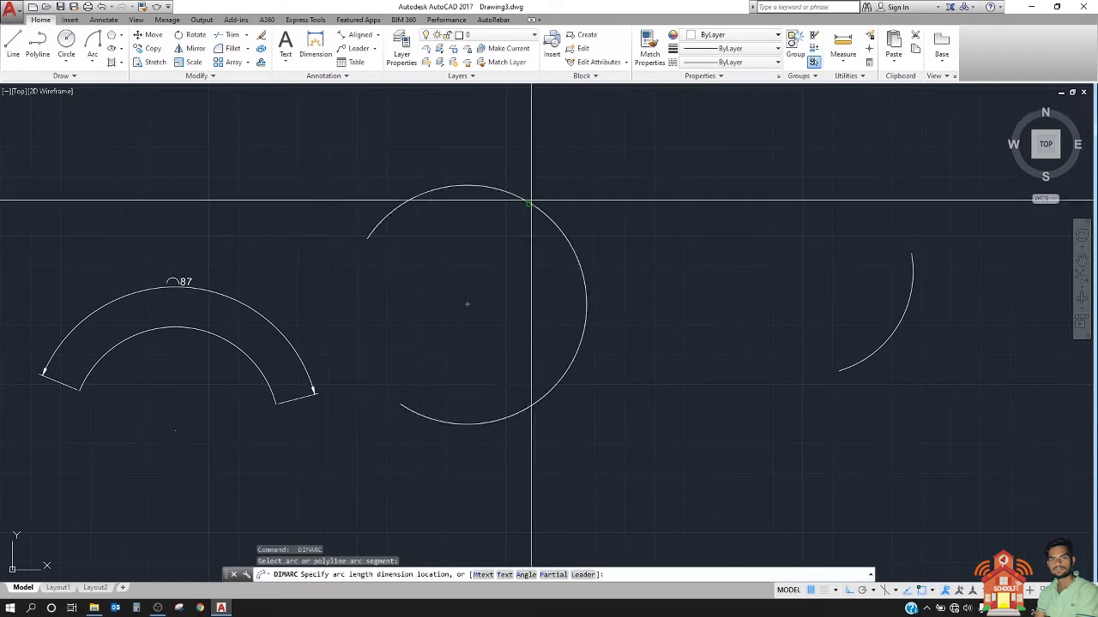
pyautogui.click(631, 217)
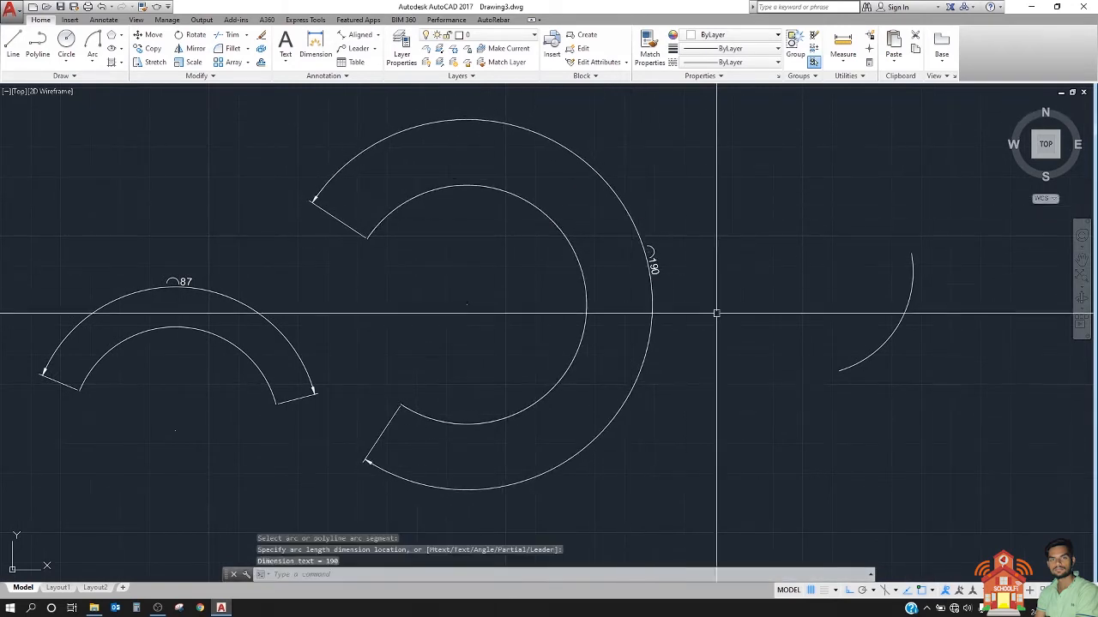
# Step: Add an arc length dimension to the short arc, placed just outside its convex side
pyautogui.moveTo(715, 312); pyautogui.dragTo(554, 319, button='middle')
pyautogui.press('Return')
pyautogui.click(750, 339)
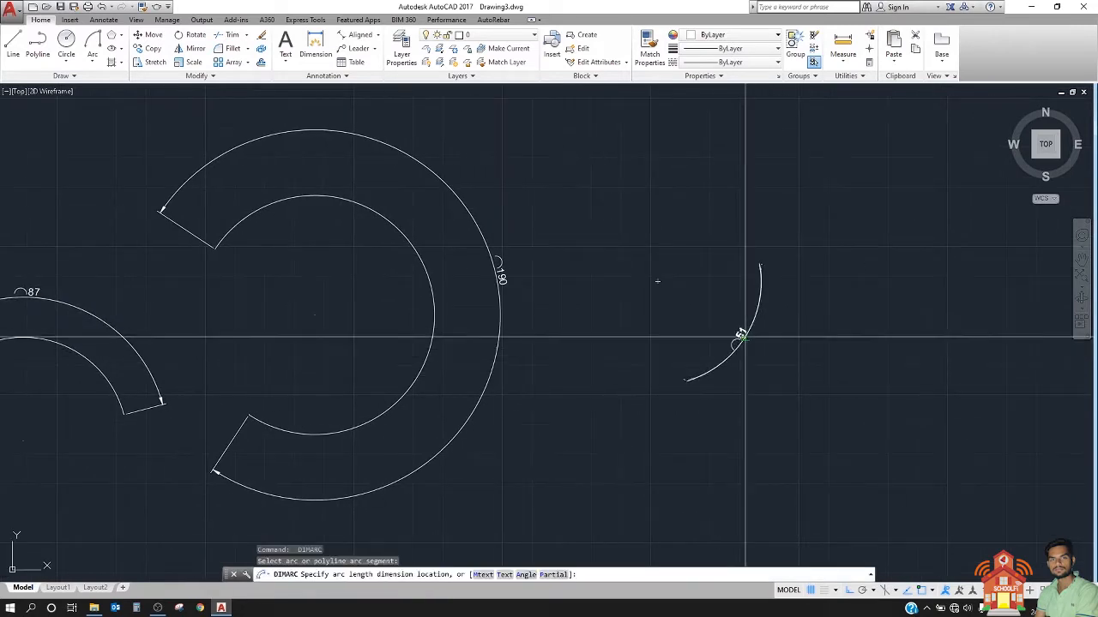
pyautogui.click(766, 351)
# Step: Delete the two long horizontal lines below the dimensioned shapes using a crossing selection
pyautogui.scroll(-2, 655, 290)
pyautogui.scroll(-2, 656, 290)
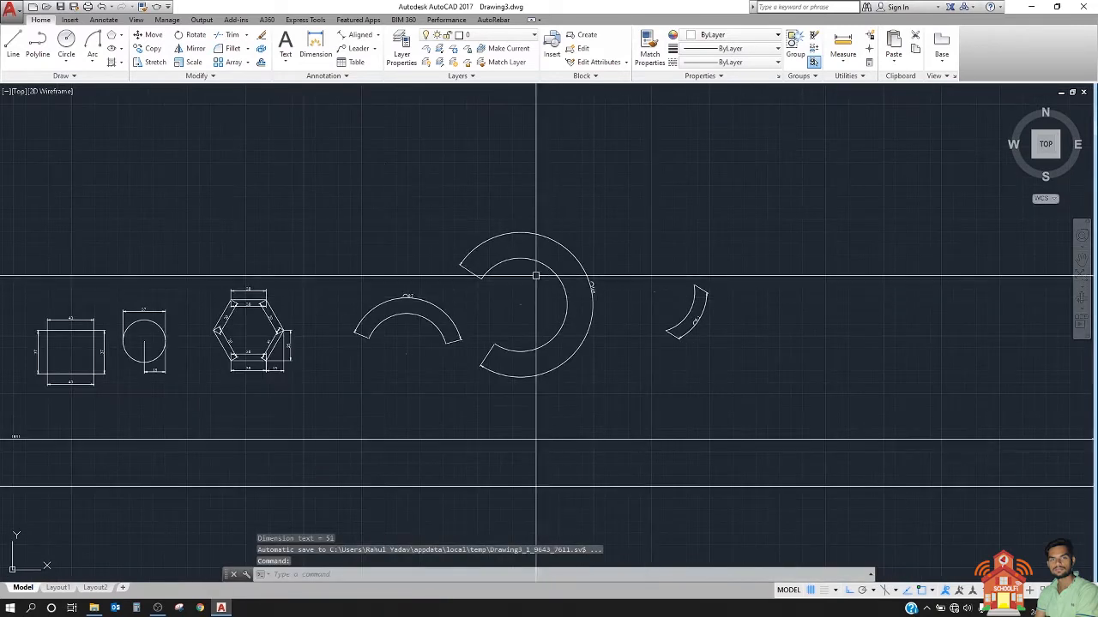
pyautogui.click(374, 430)
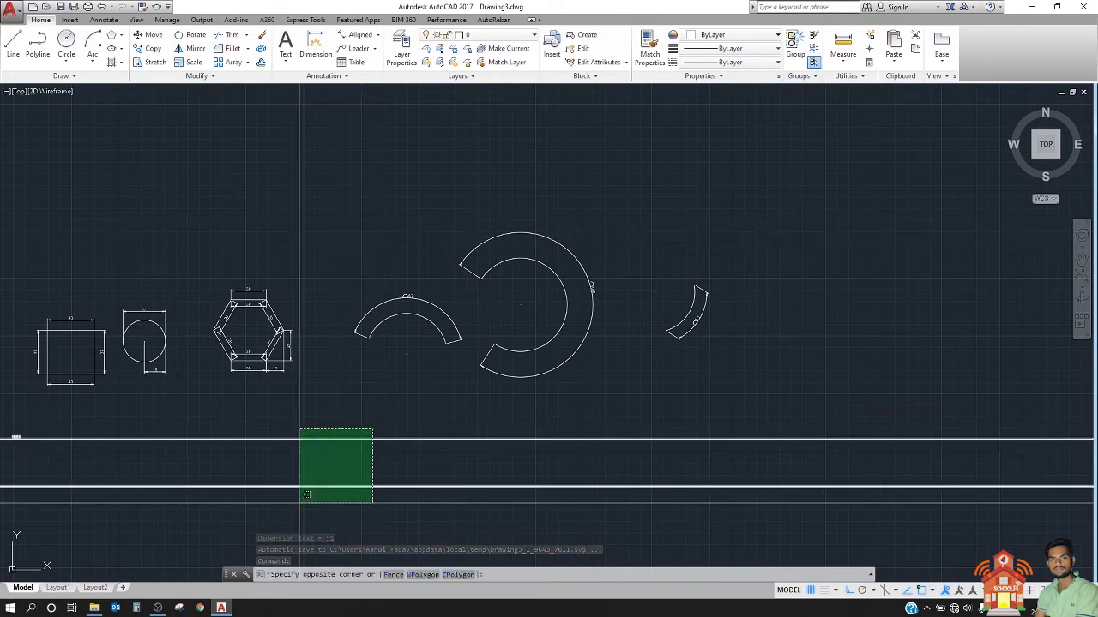
pyautogui.click(297, 500)
pyautogui.press('Delete')
# Step: Delete the long vertical line to the right of the short arc
pyautogui.scroll(-8, 262, 392)
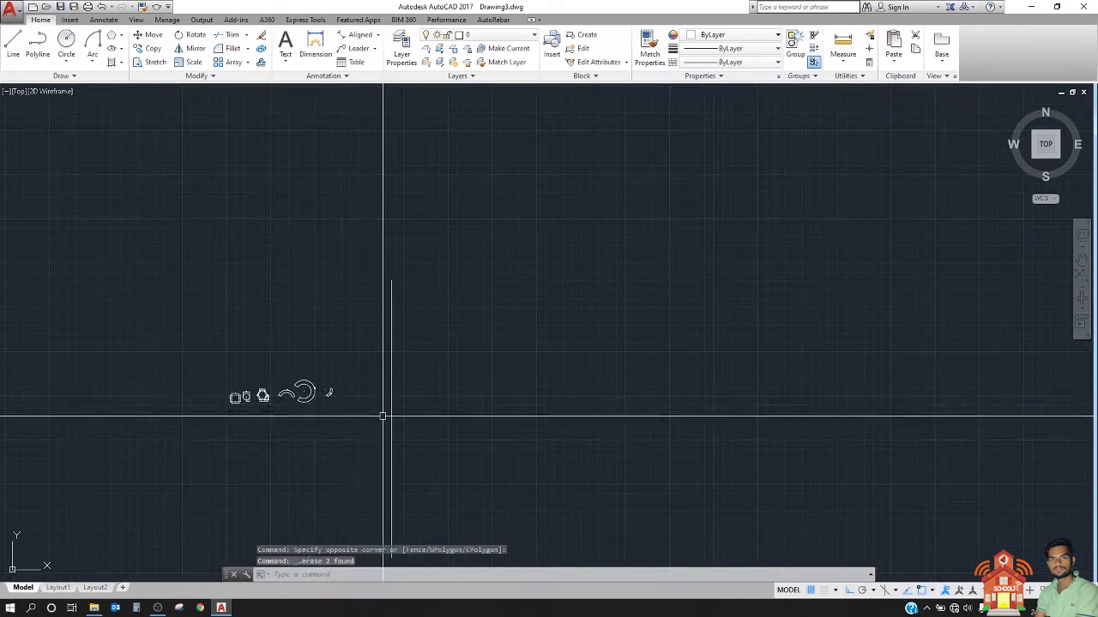
pyautogui.scroll(6, 380, 416)
pyautogui.click(449, 367)
pyautogui.click(373, 394)
pyautogui.press('Delete')
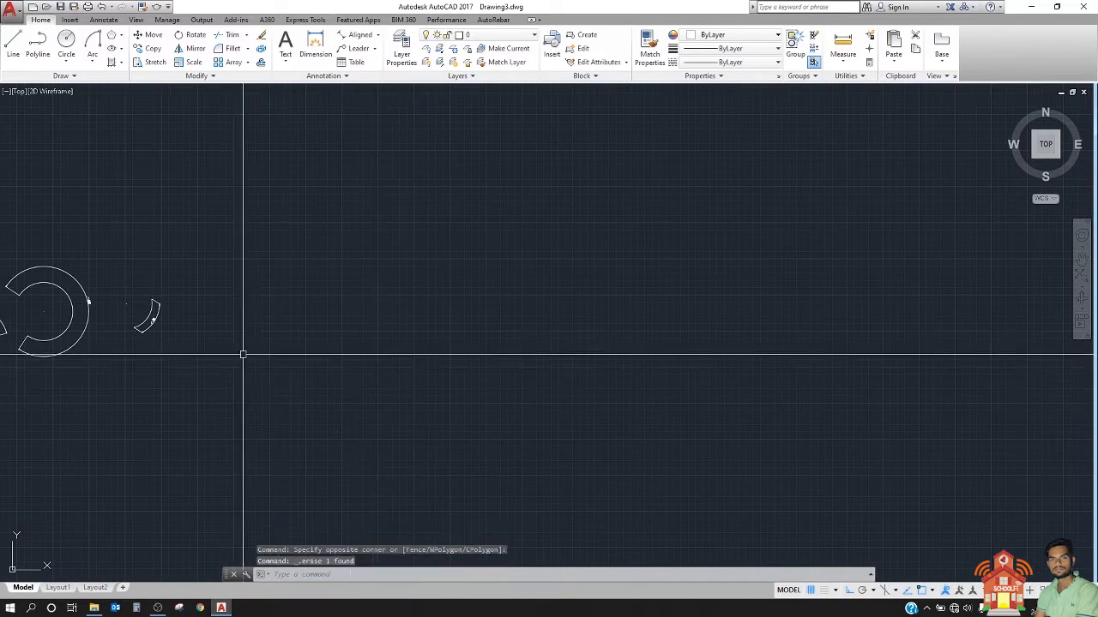
# Step: Look over the dimensioned rectangle, circle, hexagon and three arcs and their dimension text
pyautogui.scroll(2, 261, 357)
pyautogui.moveTo(261, 356)
pyautogui.mouseDown(button='middle')
pyautogui.moveTo(473, 407)
pyautogui.moveTo(483, 343)
pyautogui.mouseUp(button='middle')
pyautogui.scroll(4, 471, 343)
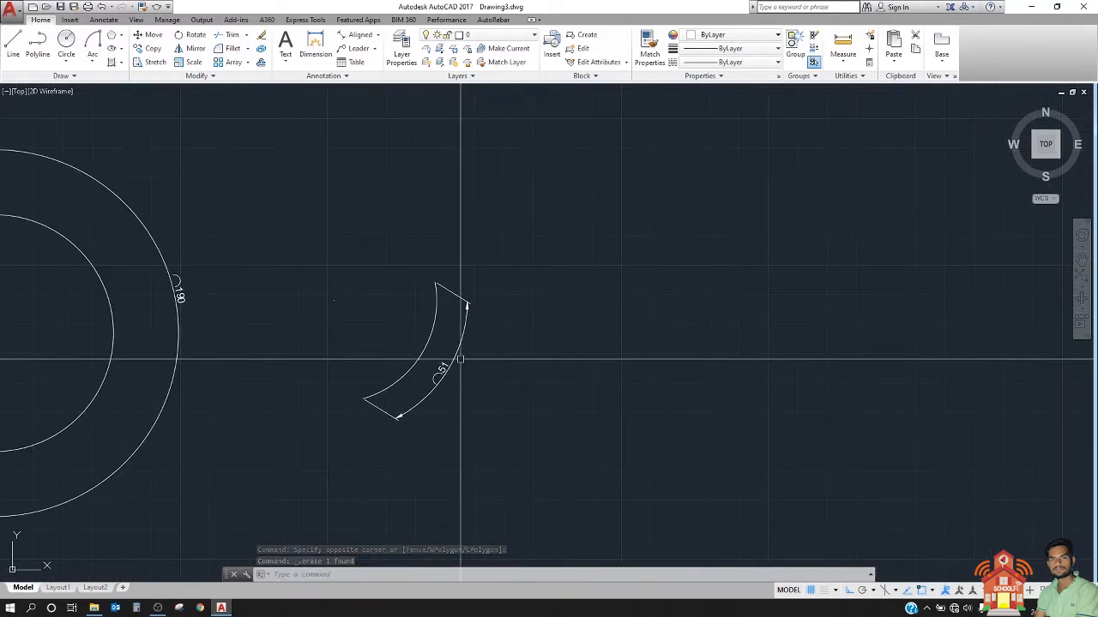
pyautogui.scroll(-5, 472, 356)
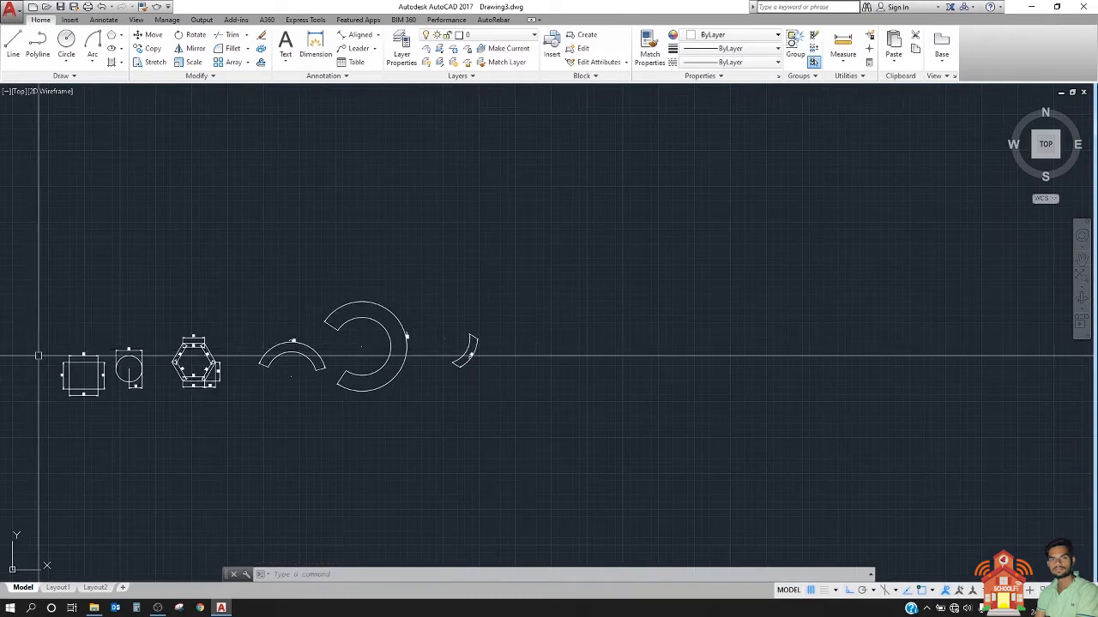
pyautogui.scroll(2, 106, 380)
pyautogui.moveTo(106, 379); pyautogui.dragTo(203, 314, button='middle')
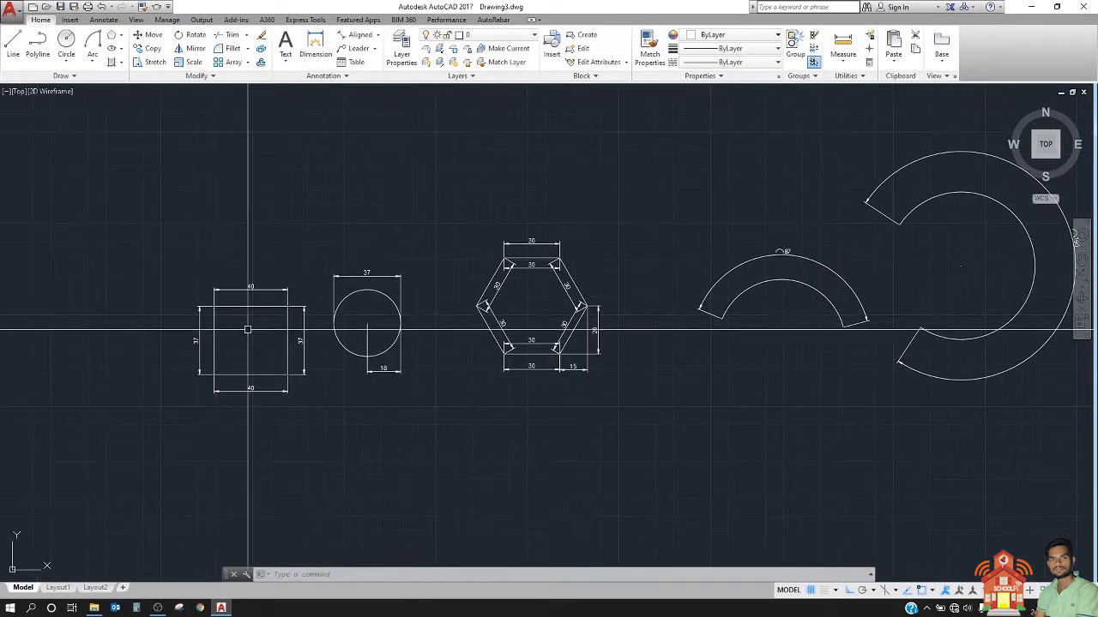
pyautogui.scroll(-2, 230, 315)
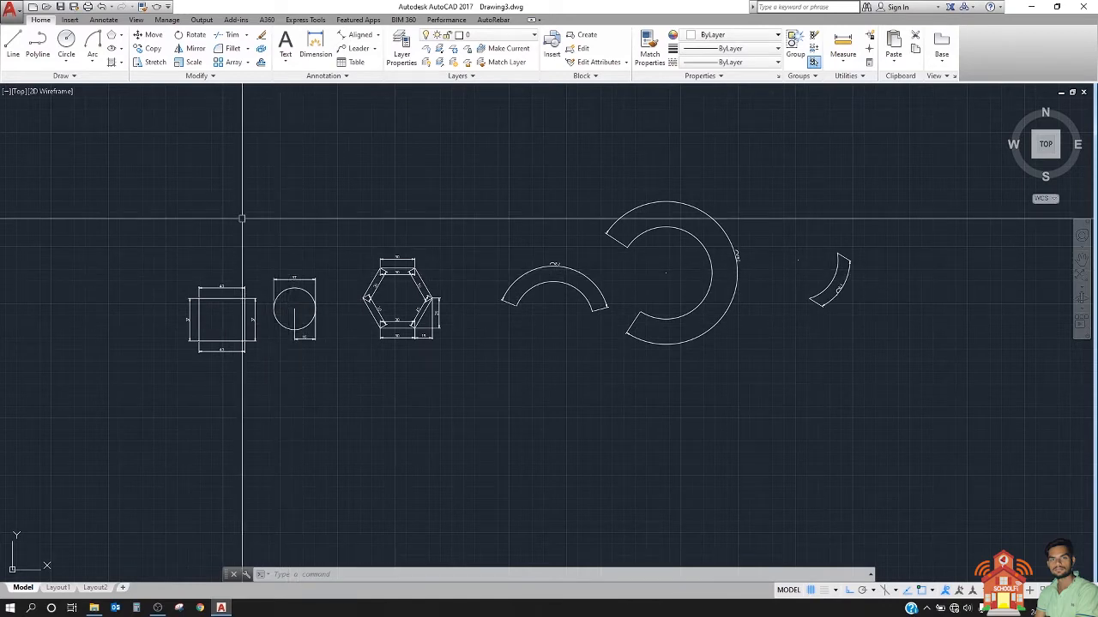
pyautogui.scroll(-4, 242, 218)
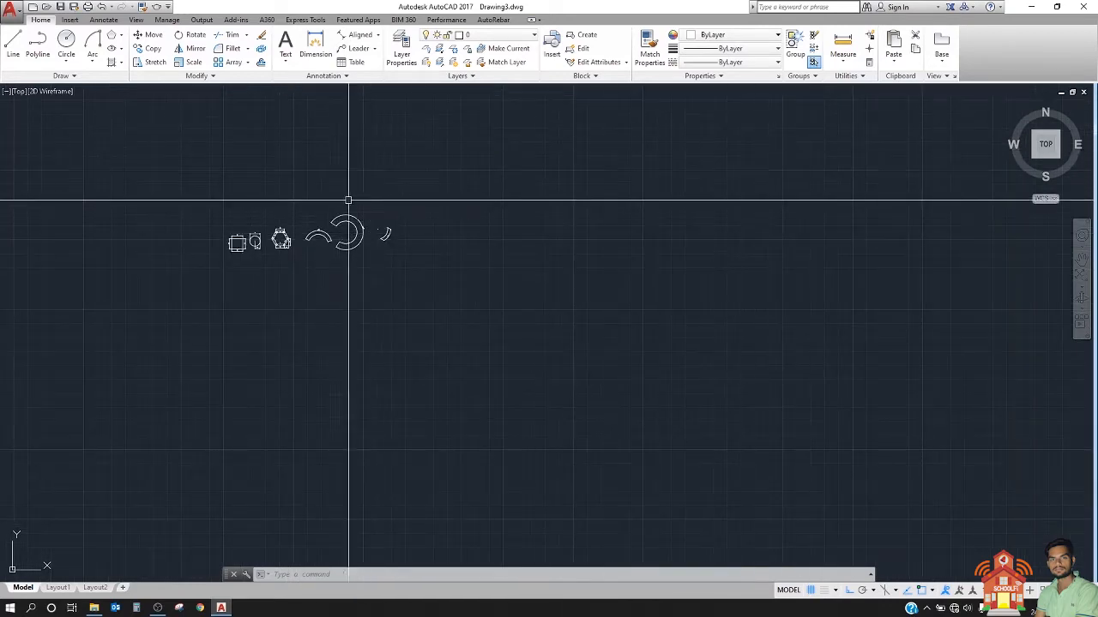
pyautogui.scroll(2, 336, 196)
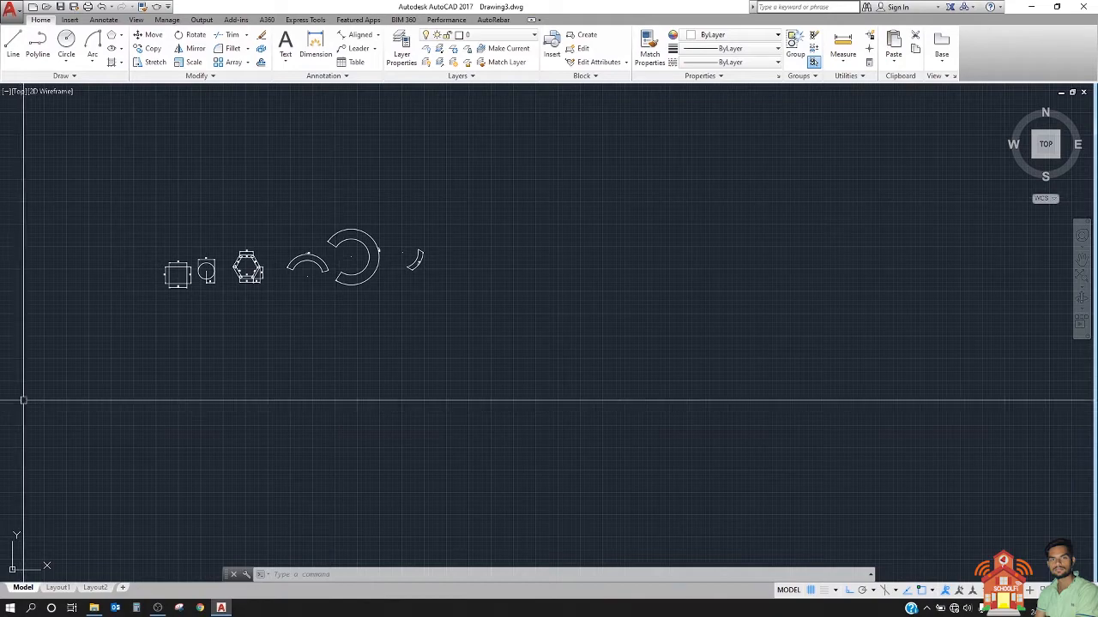
# Step: Draw a large six-sided polygon, inscribed in a circle, in the empty area below the dimensioned shapes
pyautogui.scroll(2, 139, 483)
pyautogui.moveTo(140, 482); pyautogui.dragTo(282, 422, button='middle')
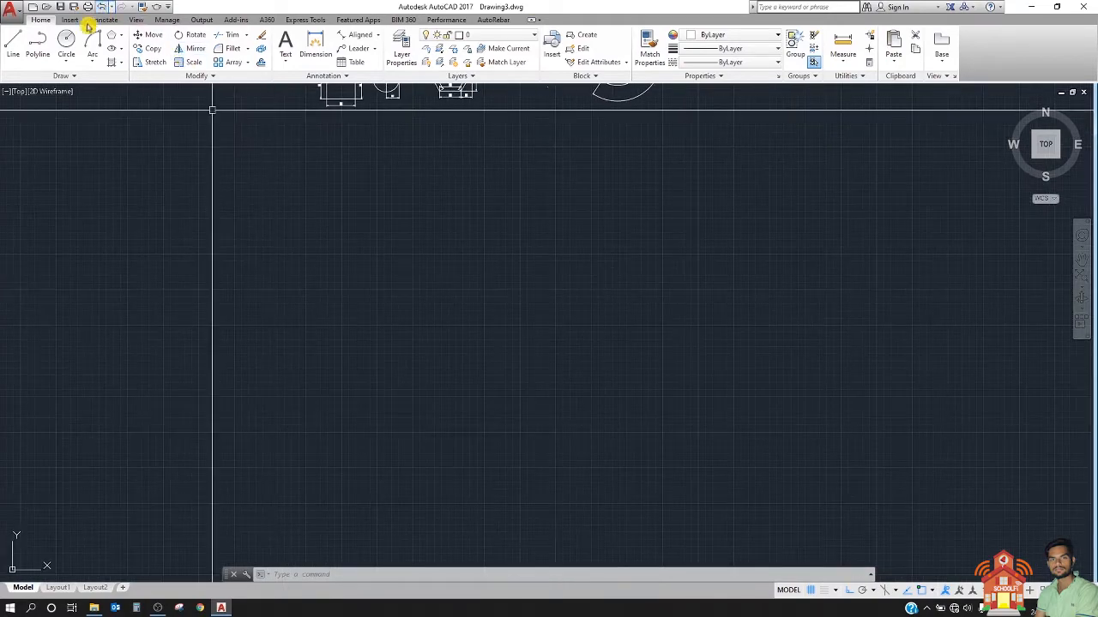
pyautogui.click(113, 35)
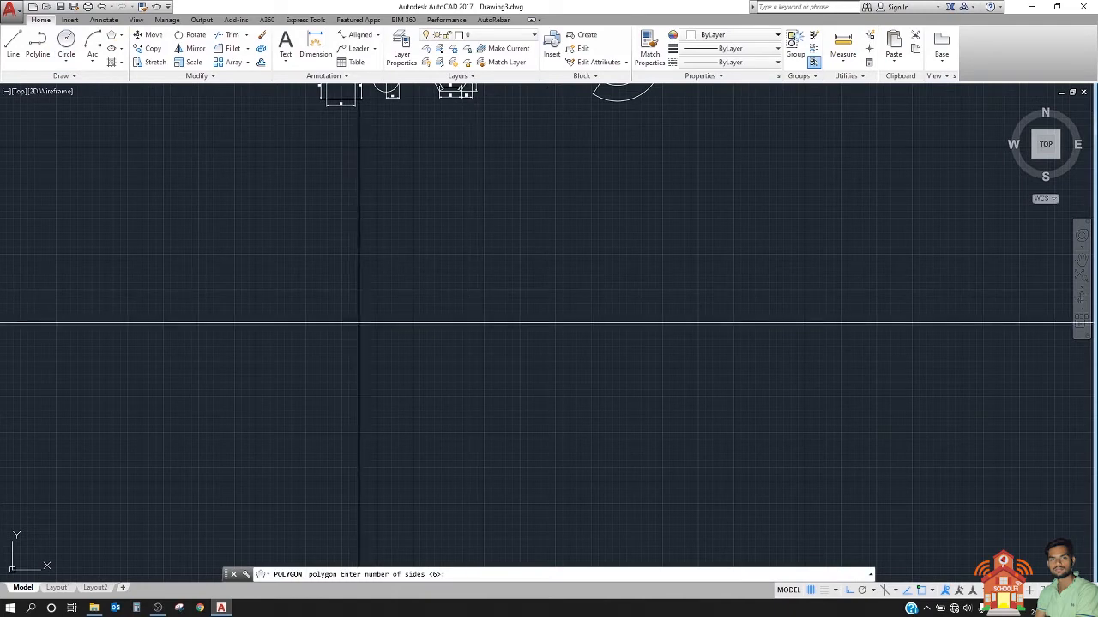
pyautogui.press('Return')
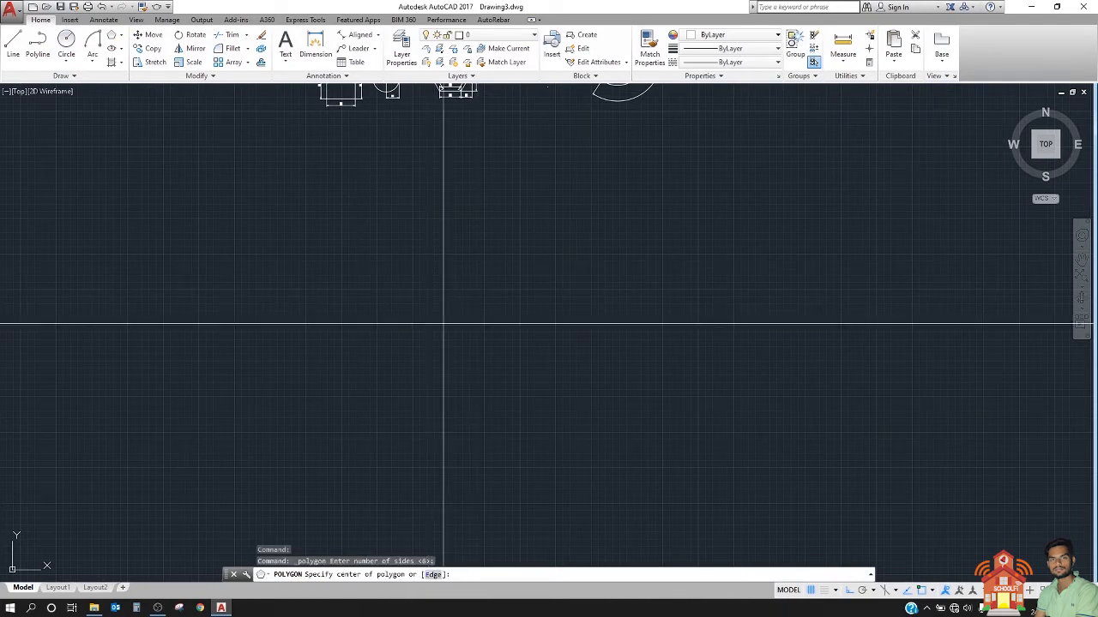
pyautogui.click(444, 324)
pyautogui.press('Return')
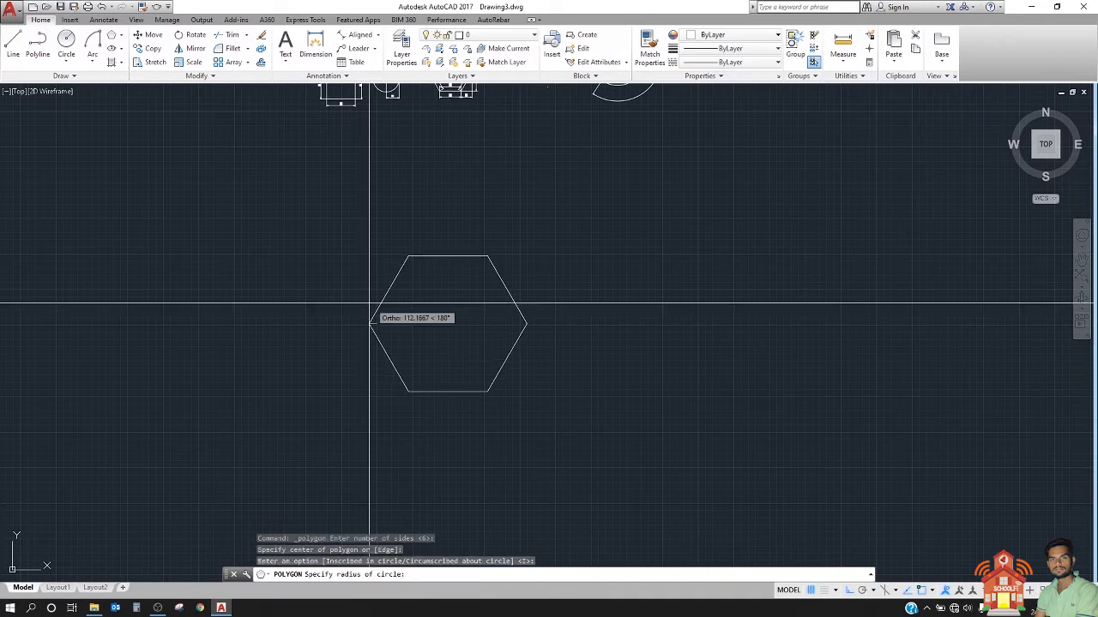
pyautogui.click(349, 326)
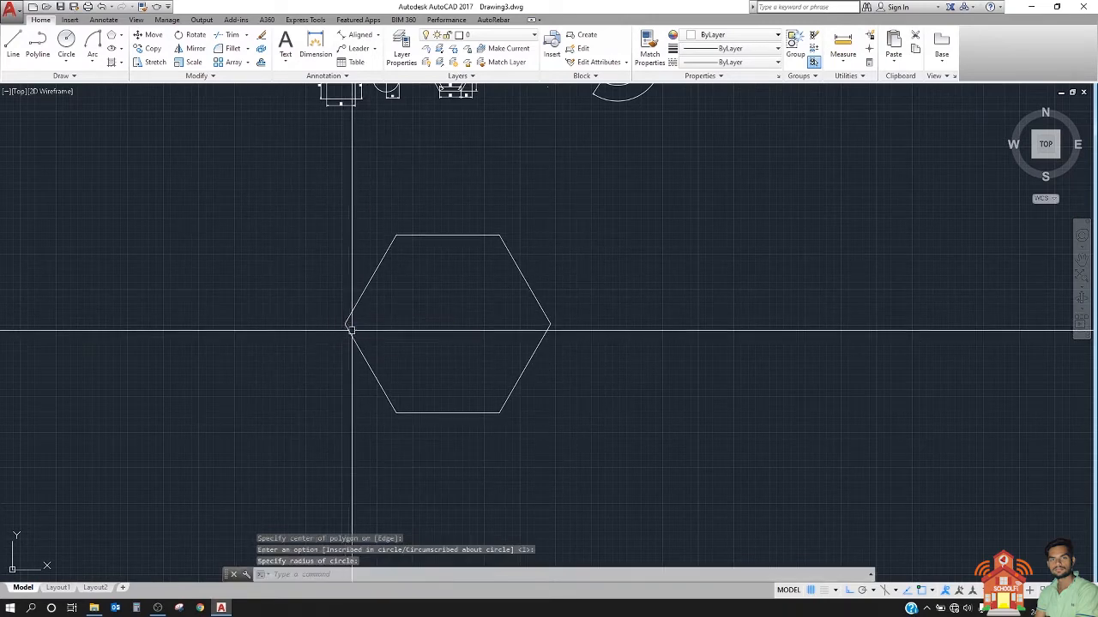
# Step: Add an ordinate dimension (DIMORDINATE) for the X coordinate of the large hexagon's lower-left corner, with its leader pointing down
pyautogui.scroll(3, 400, 323)
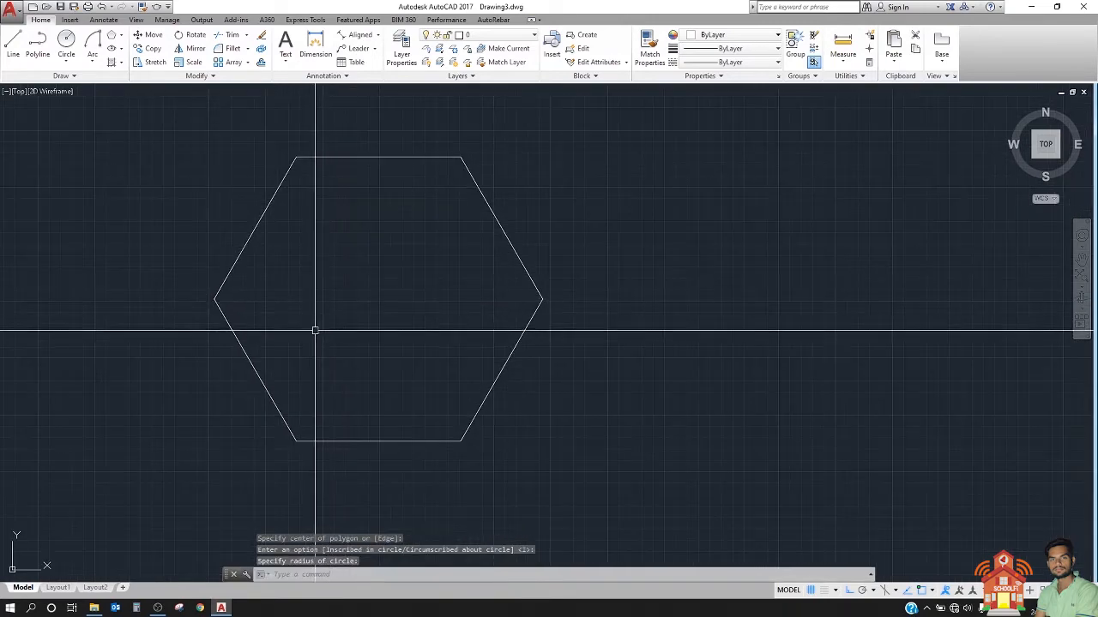
pyautogui.moveTo(328, 332); pyautogui.dragTo(357, 279, button='middle')
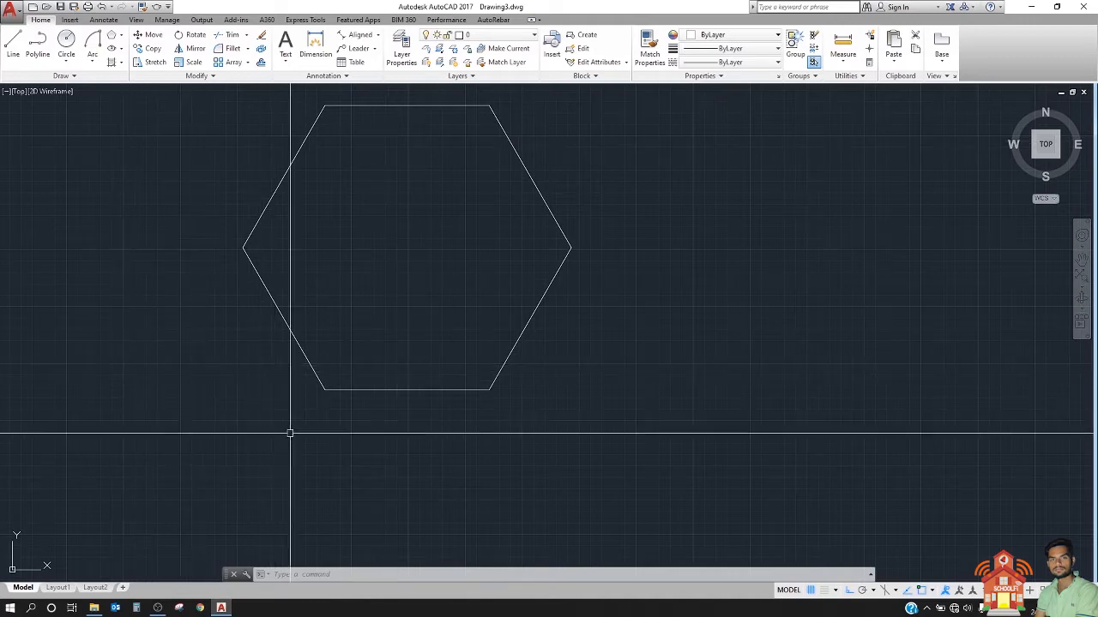
pyautogui.moveTo(316, 399); pyautogui.dragTo(357, 392, button='middle')
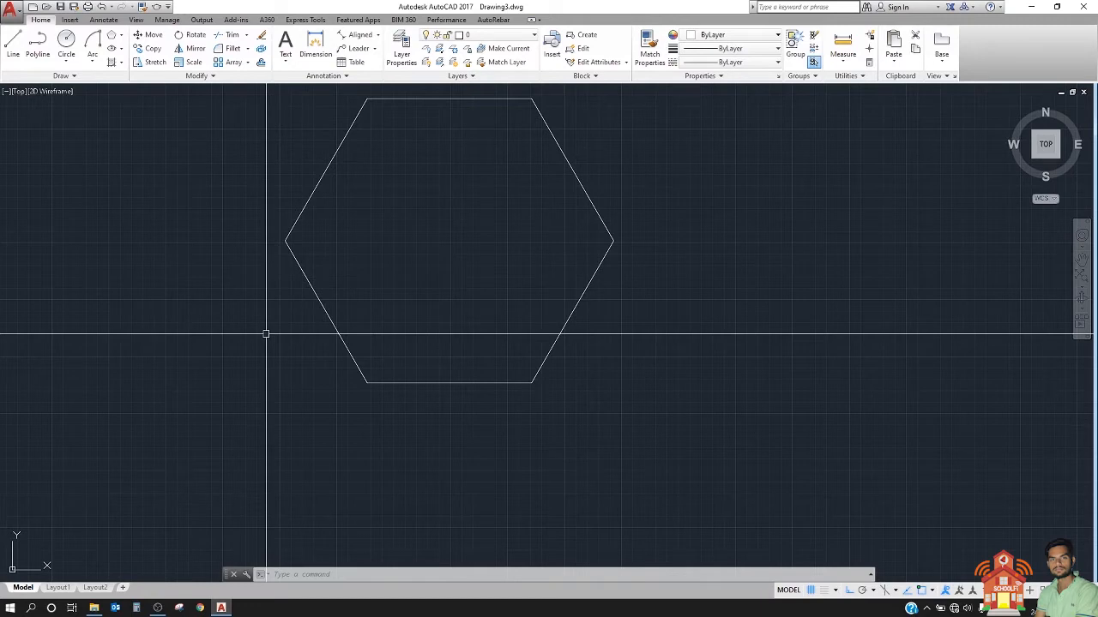
pyautogui.write('e')
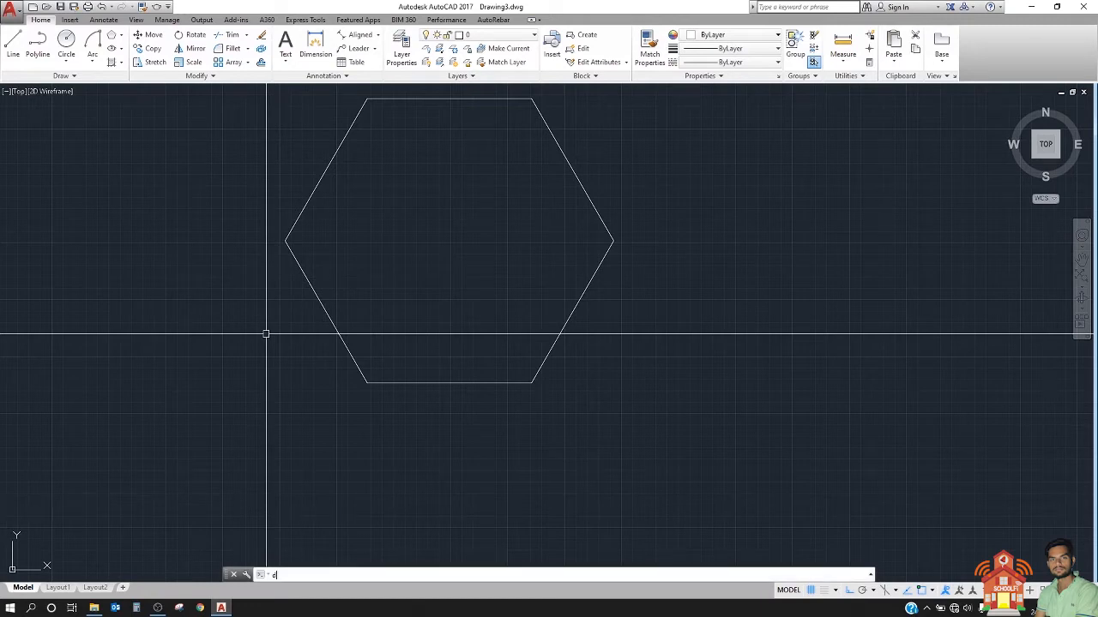
pyautogui.write('or')
pyautogui.press('Return')
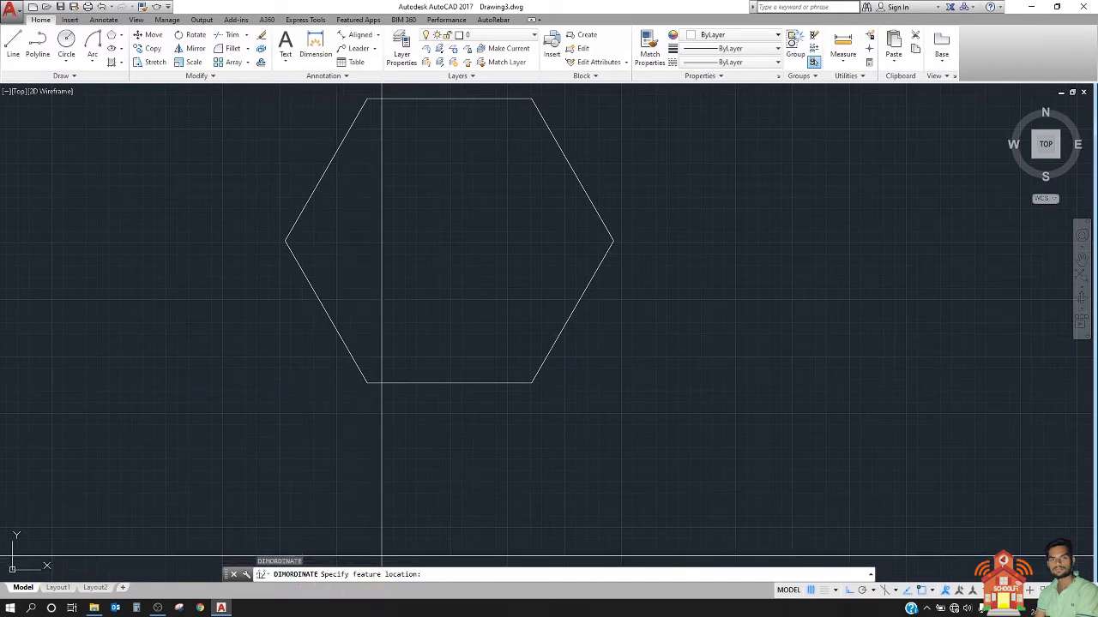
pyautogui.click(367, 382)
pyautogui.scroll(3, 365, 404)
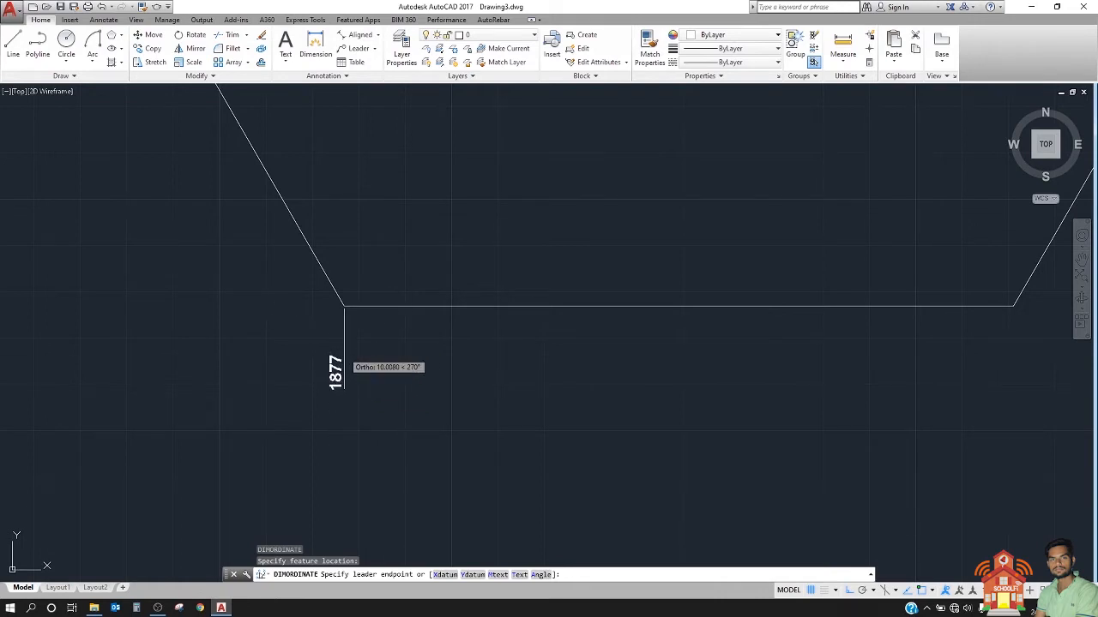
pyautogui.click(343, 388)
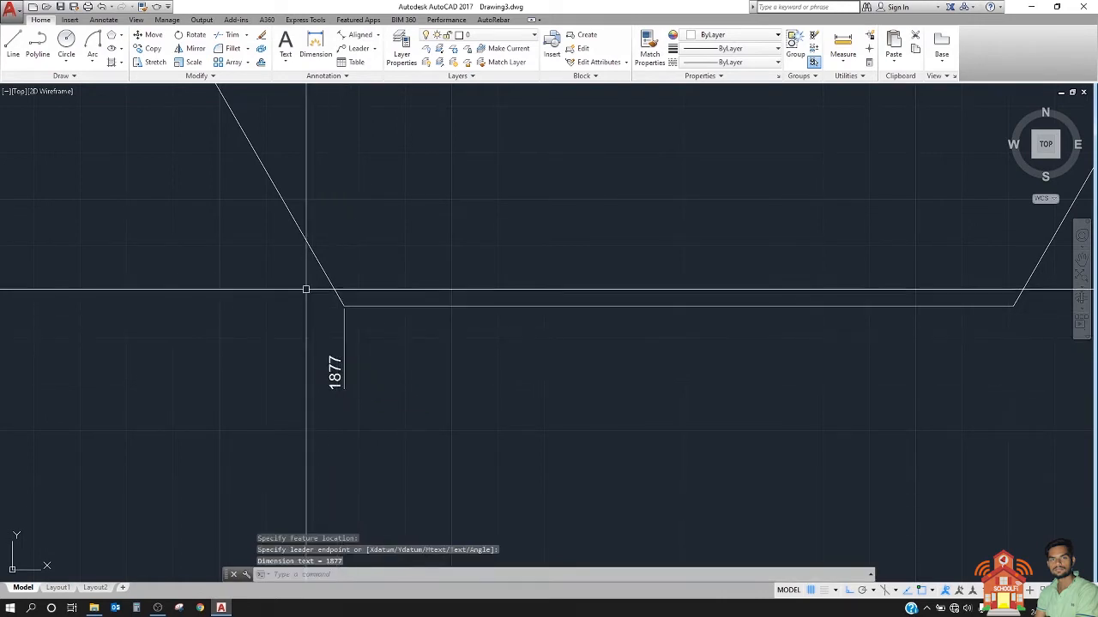
# Step: Add a Y ordinate dimension to the large hexagon's lower-left corner, with its leader pointing left
pyautogui.press('Return')
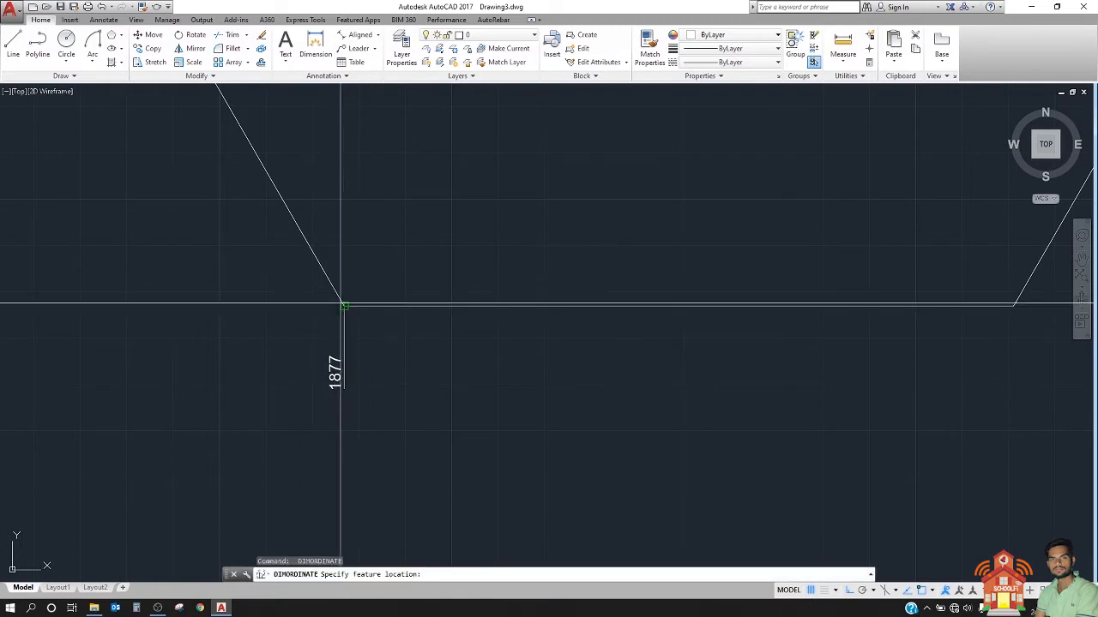
pyautogui.click(343, 306)
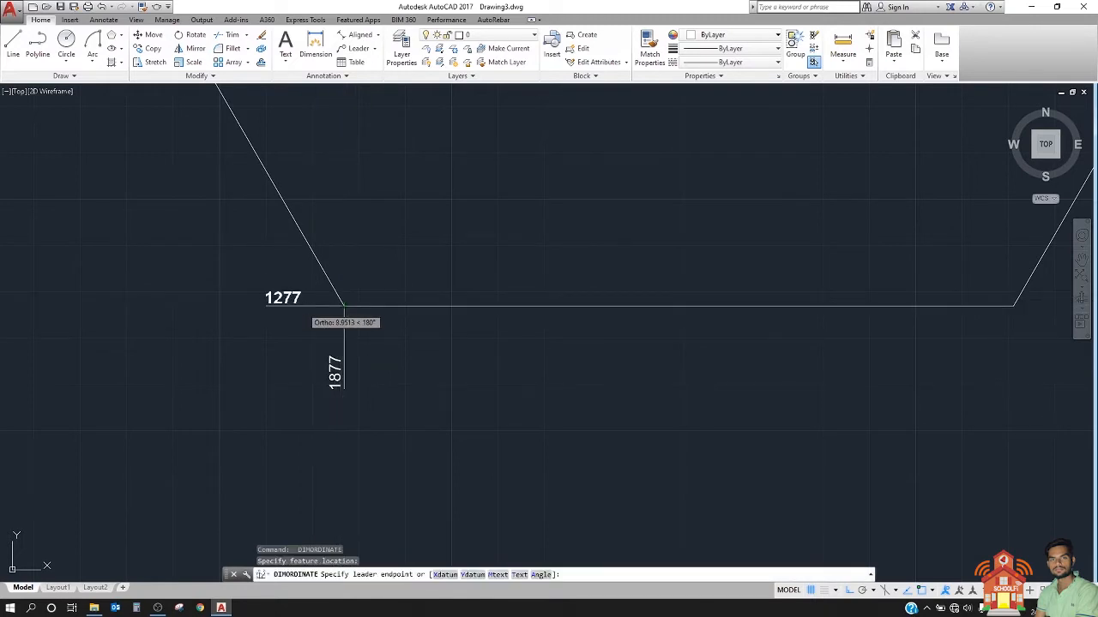
pyautogui.click(301, 306)
pyautogui.scroll(2, 314, 306)
pyautogui.moveTo(352, 307); pyautogui.dragTo(284, 289, button='middle')
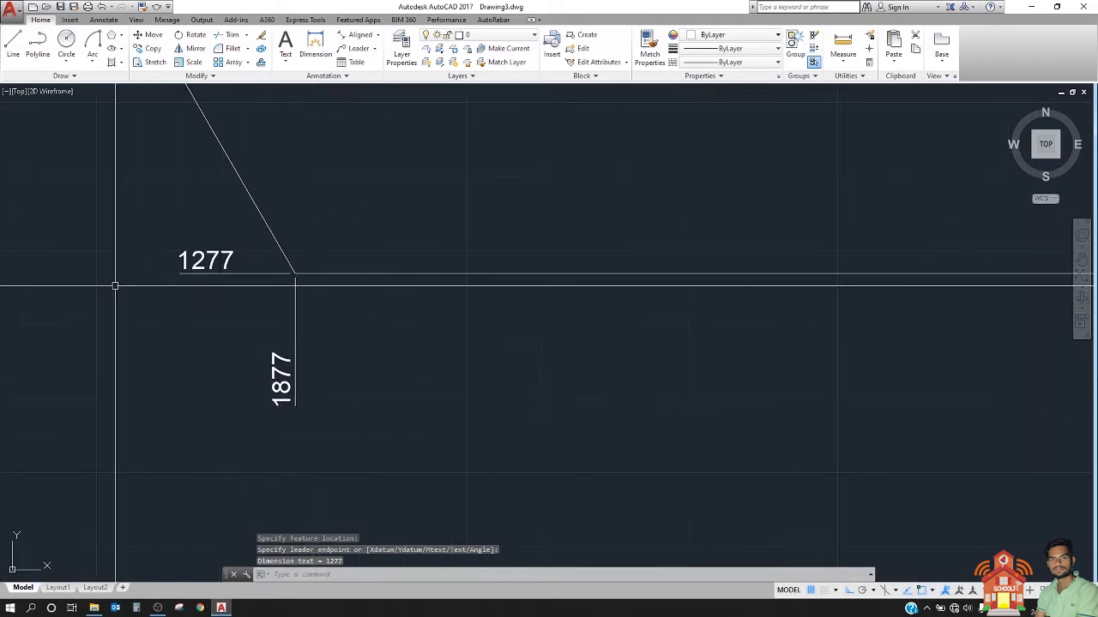
# Step: Add an X ordinate dimension to the large hexagon's lower-right corner, with its leader pointing down
pyautogui.scroll(-2, 115, 284)
pyautogui.moveTo(401, 293); pyautogui.dragTo(363, 302, button='middle')
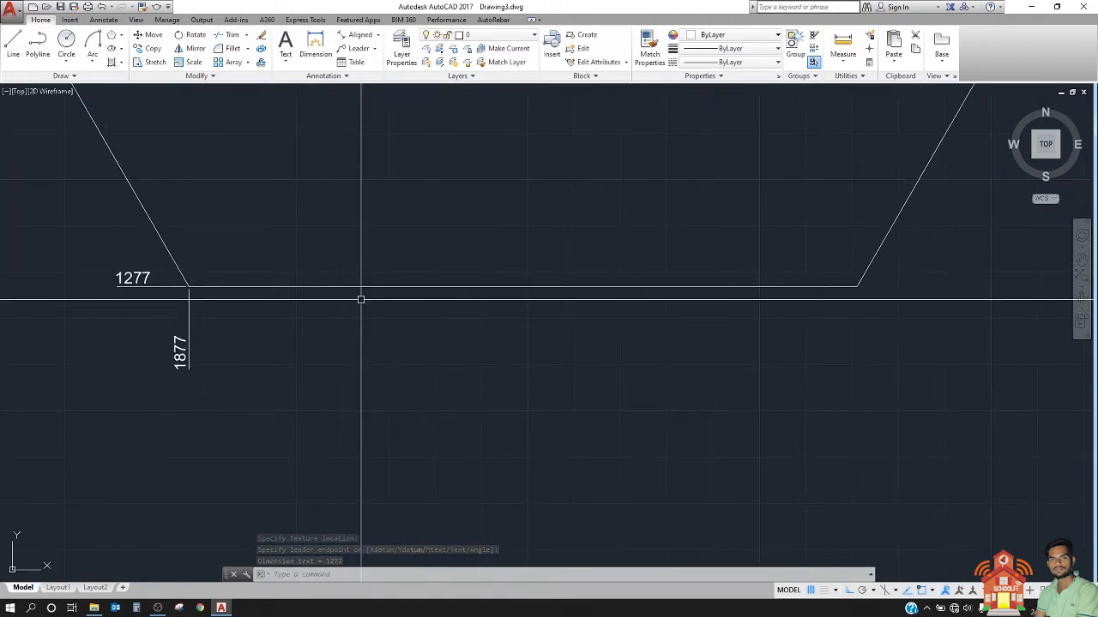
pyautogui.press('space')
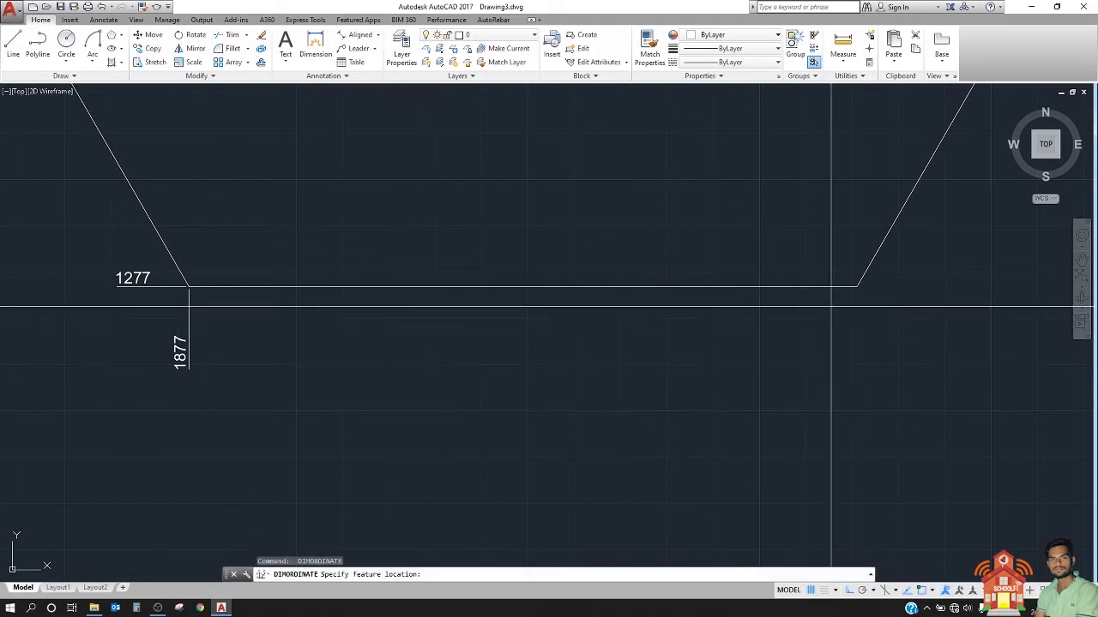
pyautogui.click(858, 286)
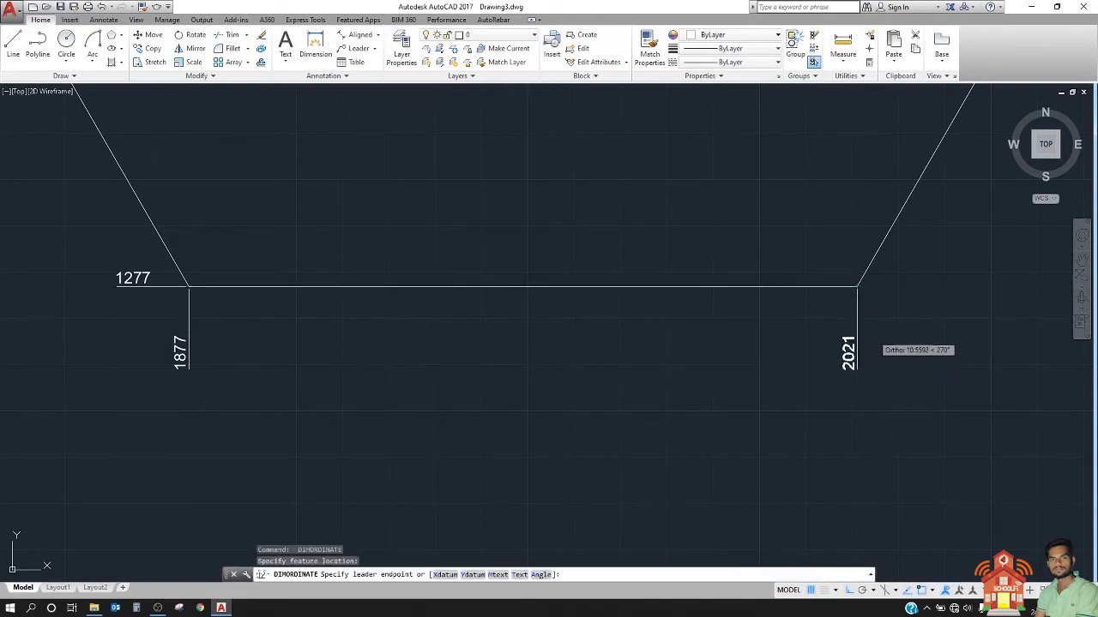
pyautogui.click(873, 333)
# Step: Add a Y ordinate dimension to the large hexagon's lower-right corner, with its leader pointing right
pyautogui.moveTo(854, 333); pyautogui.dragTo(662, 350, button='middle')
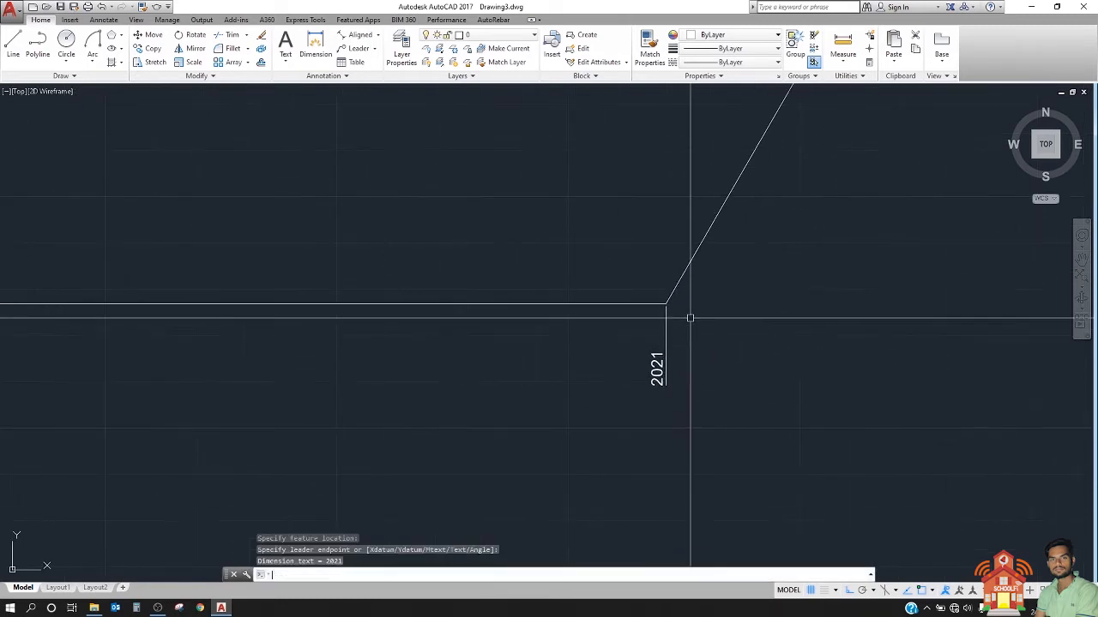
pyautogui.press('space')
pyautogui.click(667, 302)
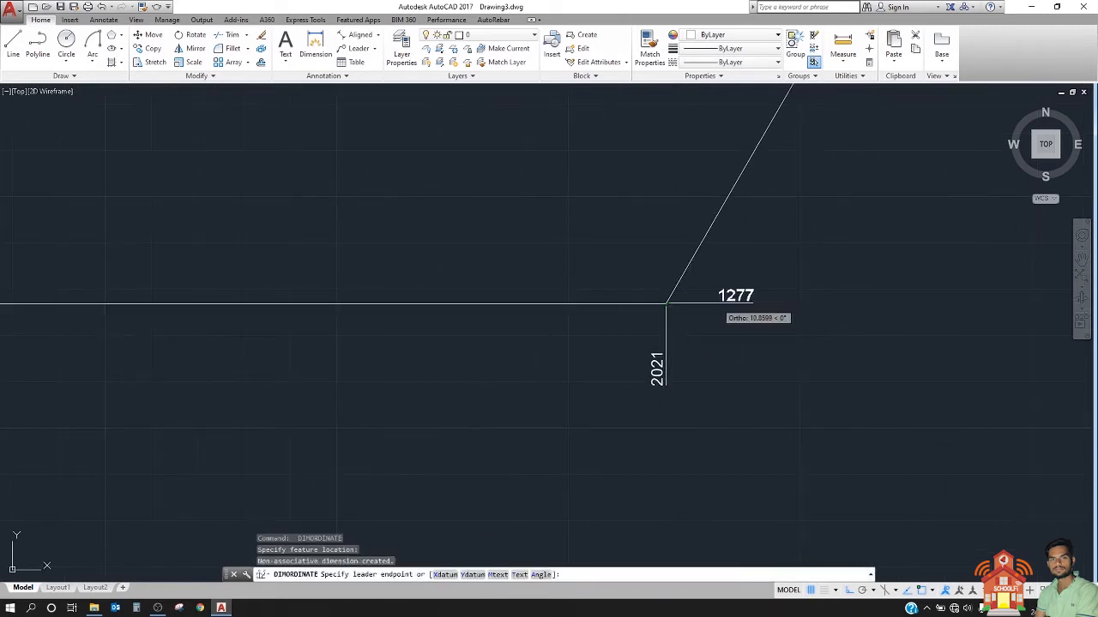
pyautogui.click(717, 303)
pyautogui.scroll(-3, 777, 319)
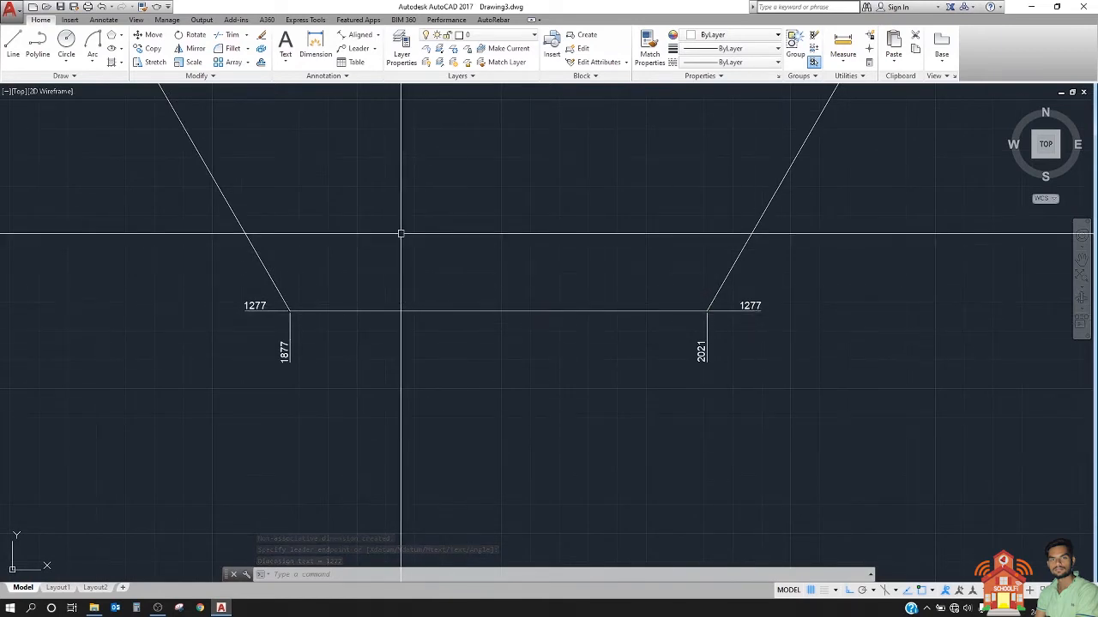
# Step: Examine and compare the Y ordinate dimensions at the large hexagon's two bottom corners
pyautogui.scroll(2, 301, 300)
pyautogui.scroll(-4, 347, 317)
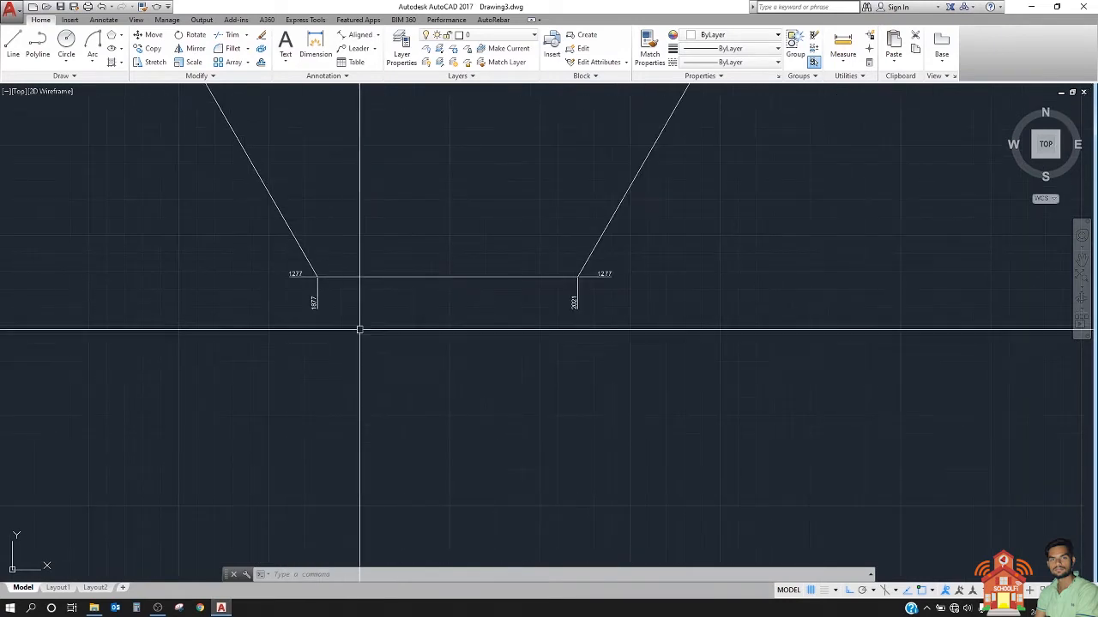
pyautogui.scroll(-2, 402, 274)
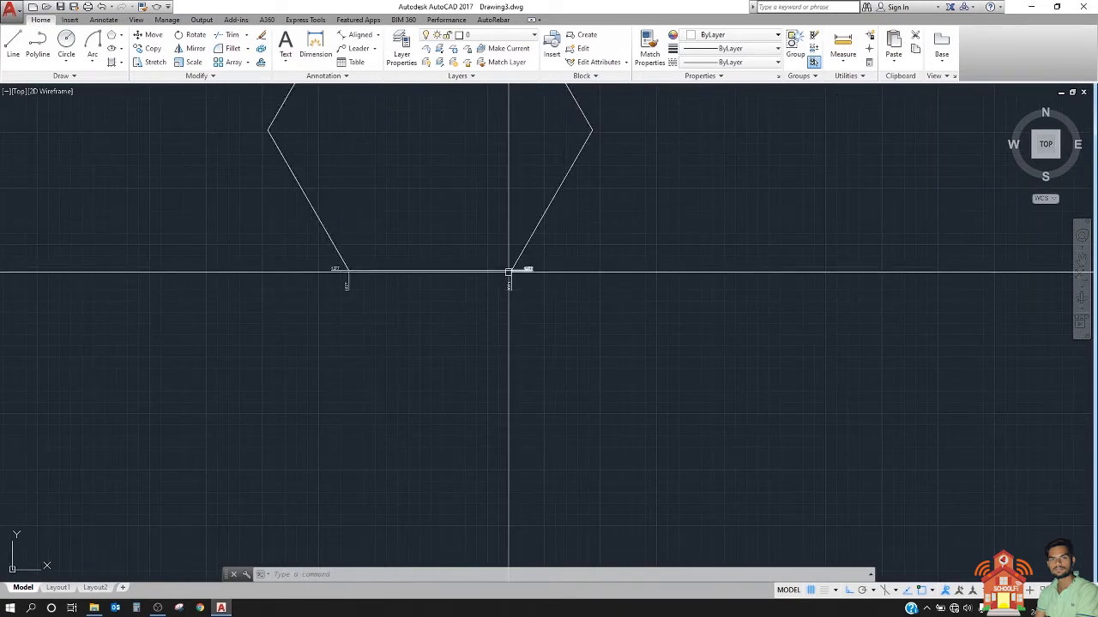
pyautogui.scroll(5, 509, 273)
pyautogui.moveTo(519, 267); pyautogui.dragTo(699, 322, button='middle')
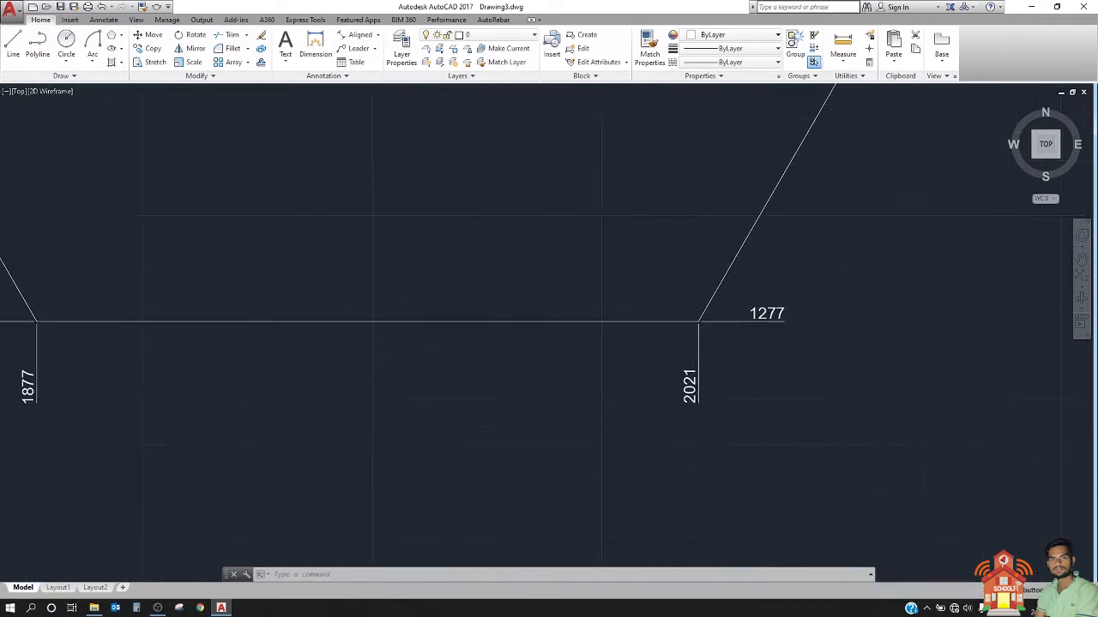
pyautogui.scroll(-2, 699, 322)
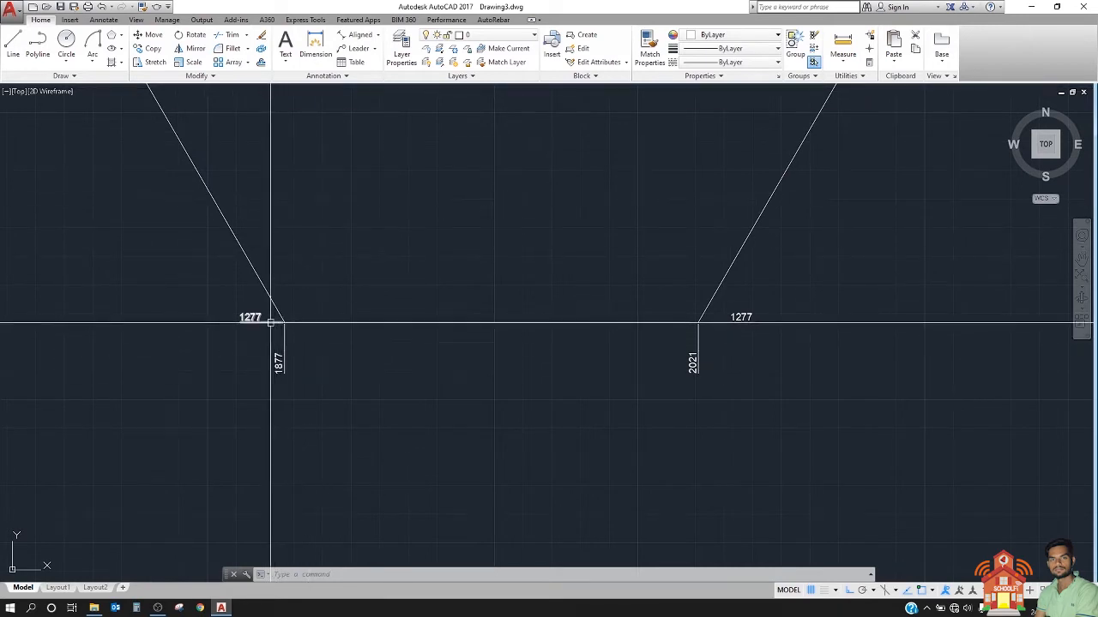
pyautogui.scroll(2, 746, 316)
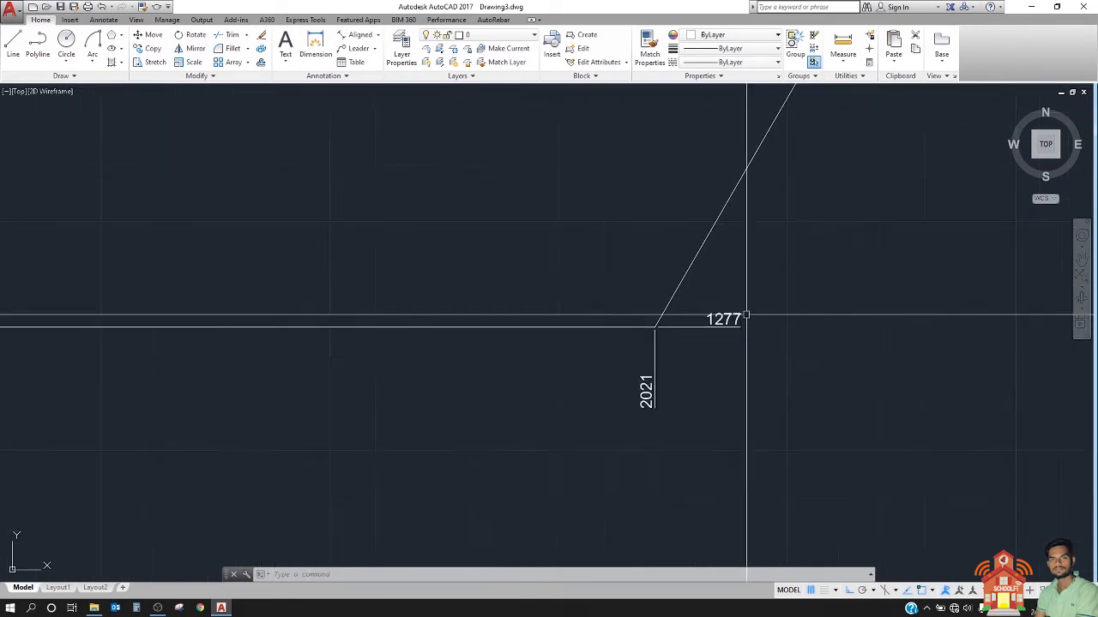
pyautogui.click(734, 290)
pyautogui.click(689, 368)
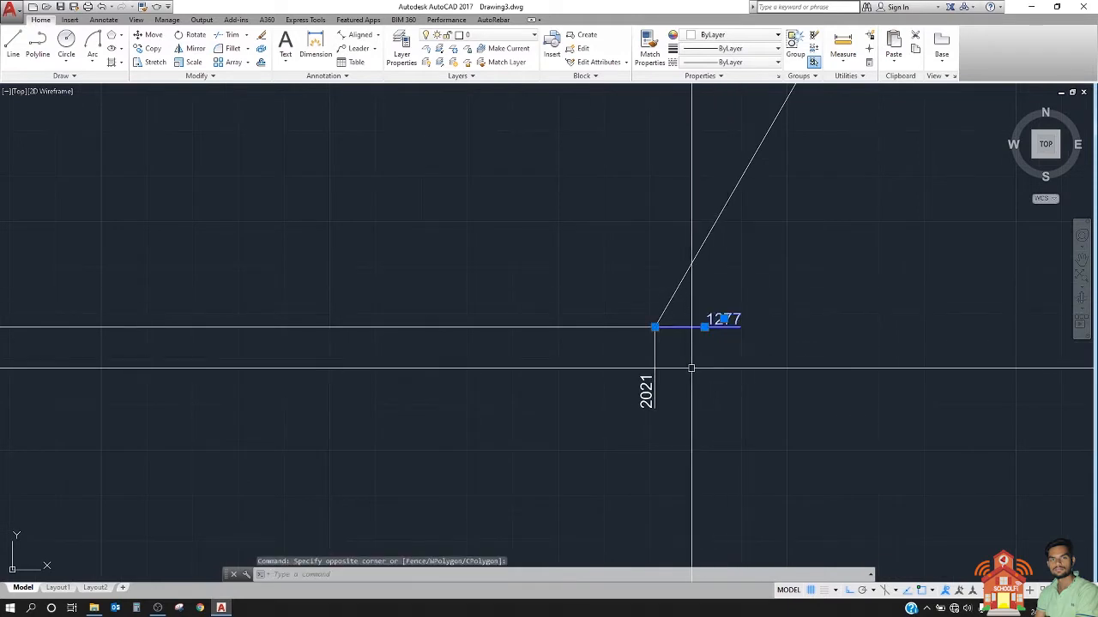
pyautogui.press('Escape')
pyautogui.scroll(-4, 771, 333)
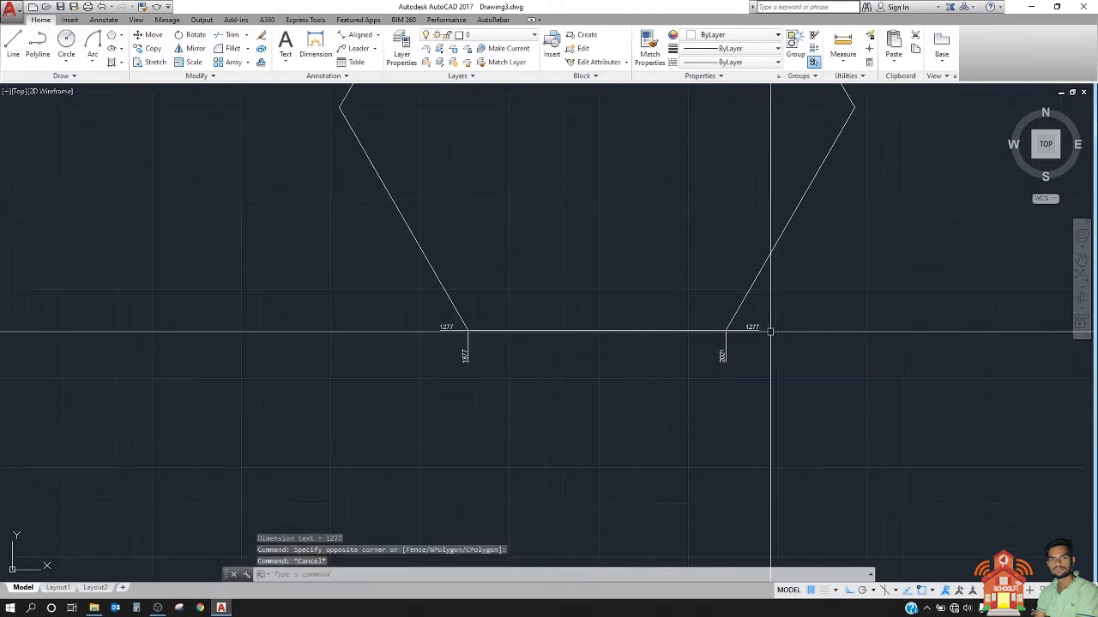
pyautogui.scroll(2, 560, 325)
pyautogui.click(376, 321)
pyautogui.click(358, 353)
pyautogui.press('Escape')
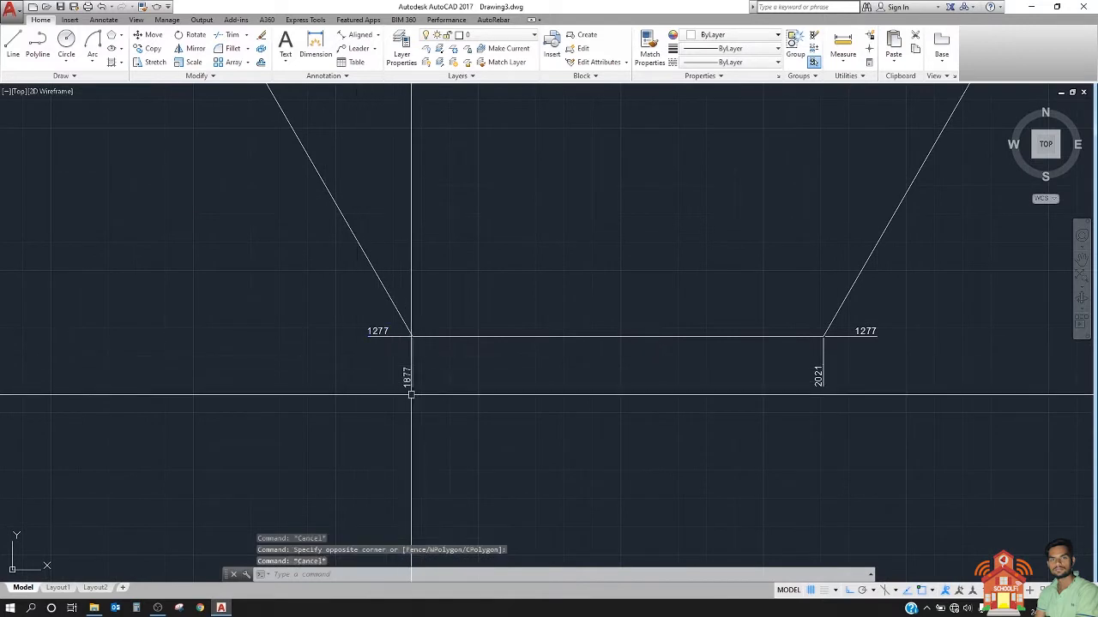
# Step: Compare the X ordinate dimensions at the large hexagon's lower-left and lower-right corners
pyautogui.scroll(4, 411, 395)
pyautogui.click(469, 356)
pyautogui.click(308, 382)
pyautogui.scroll(-2, 140, 375)
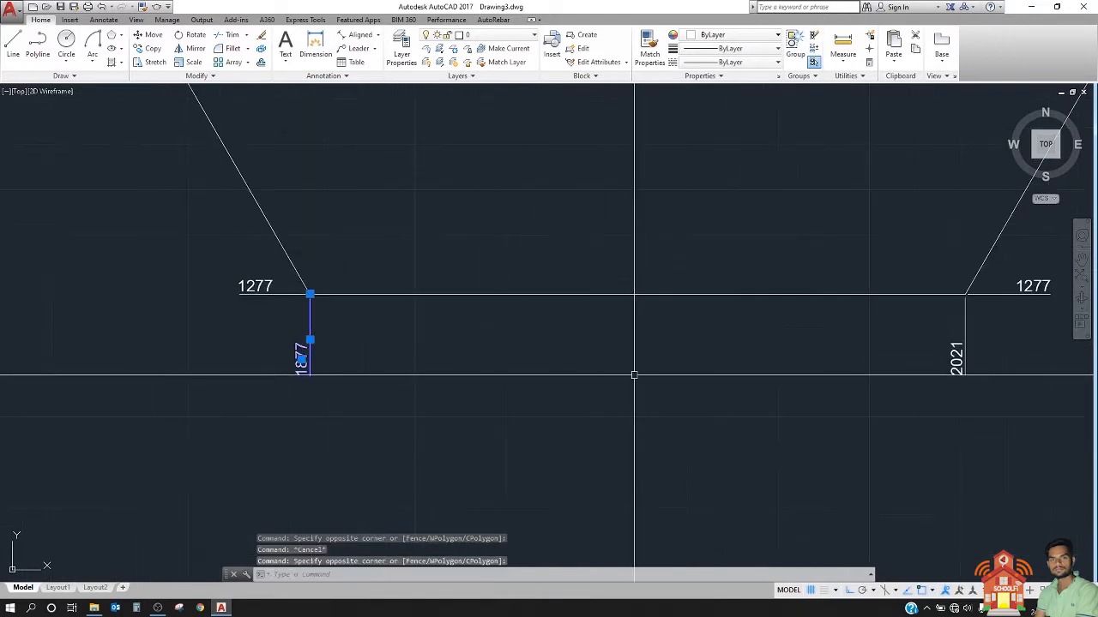
pyautogui.click(1001, 365)
pyautogui.click(870, 388)
pyautogui.press('Escape')
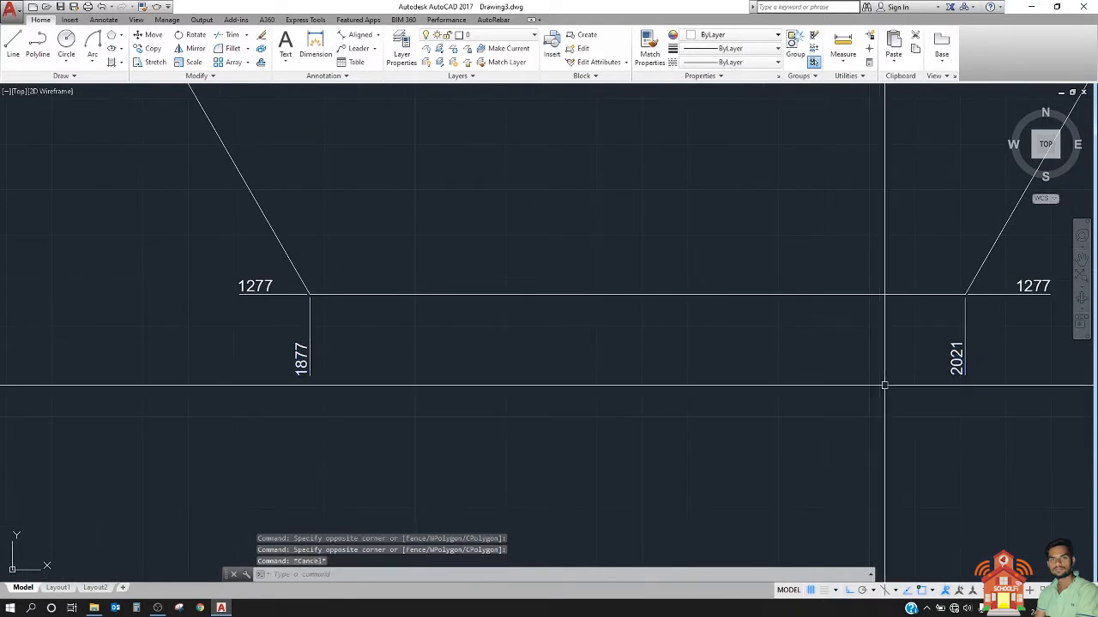
pyautogui.click(1006, 349)
pyautogui.press('Escape')
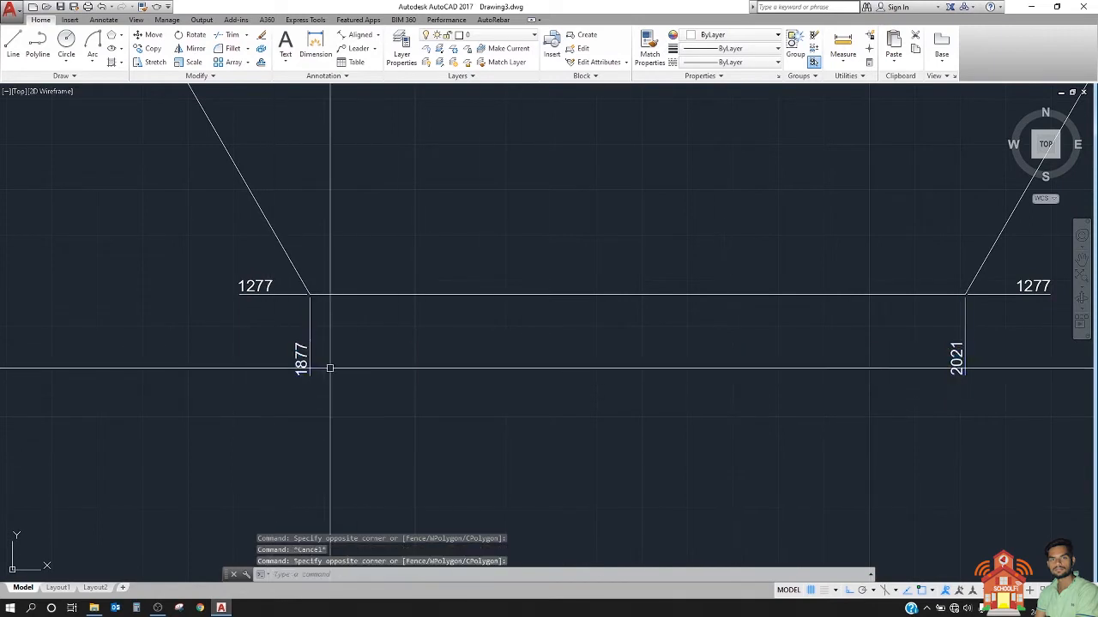
pyautogui.moveTo(331, 368); pyautogui.dragTo(196, 396, button='middle')
# Step: Add an ordinate dimension (DIMORDINATE) to the large hexagon's right corner, forcing the X coordinate with Xdatum and placing the jogged leader to the left
pyautogui.scroll(-8, 185, 223)
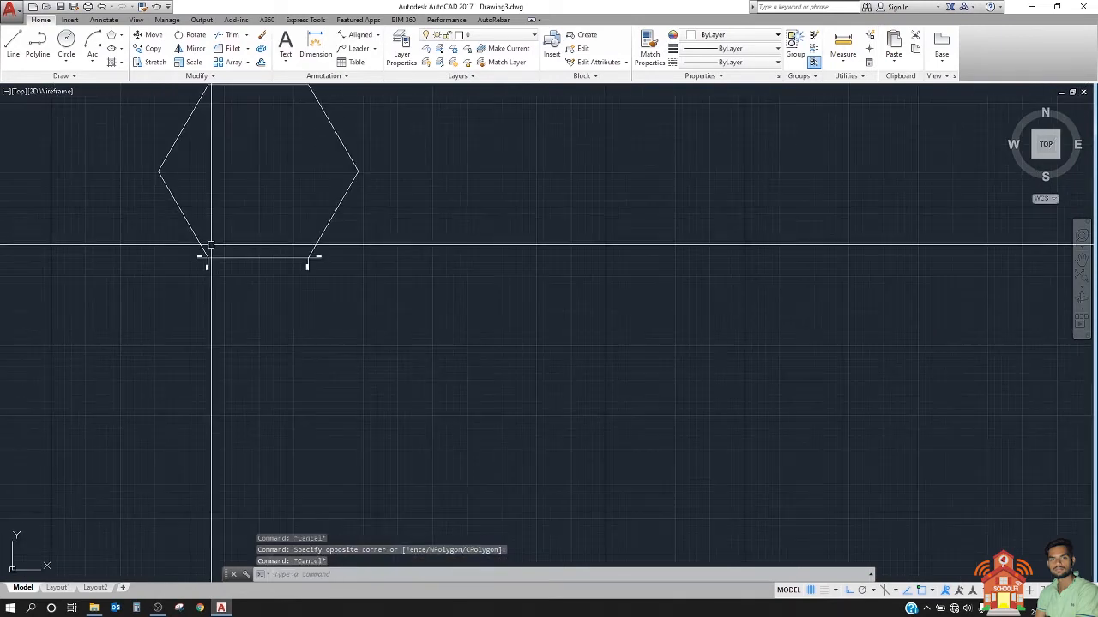
pyautogui.scroll(4, 248, 231)
pyautogui.moveTo(289, 220); pyautogui.dragTo(331, 382, button='middle')
pyautogui.scroll(-2, 336, 390)
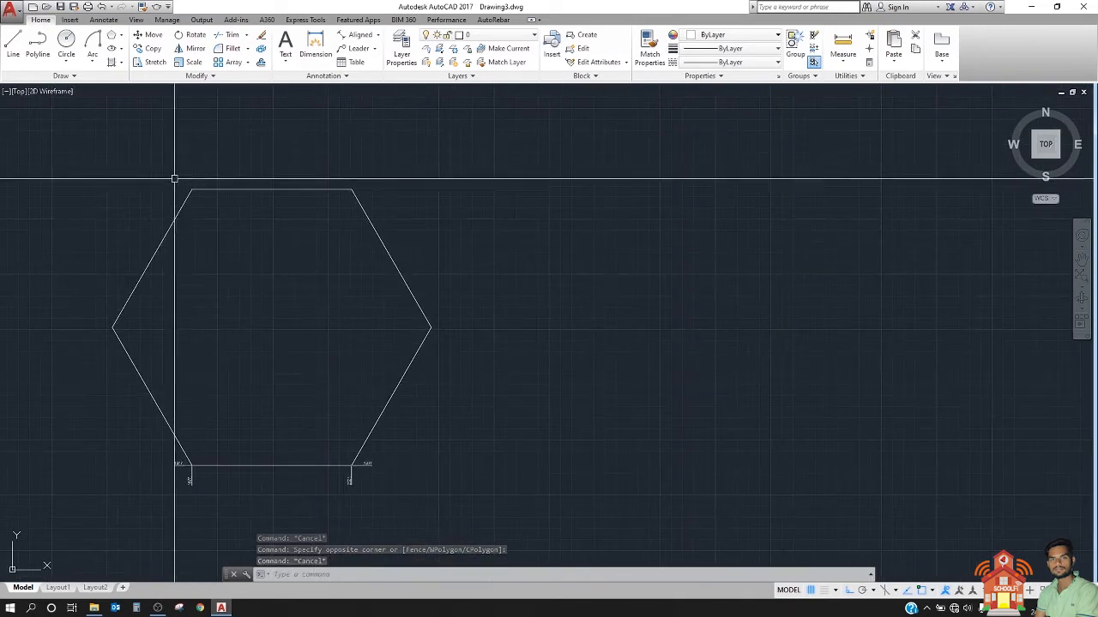
pyautogui.scroll(2, 167, 170)
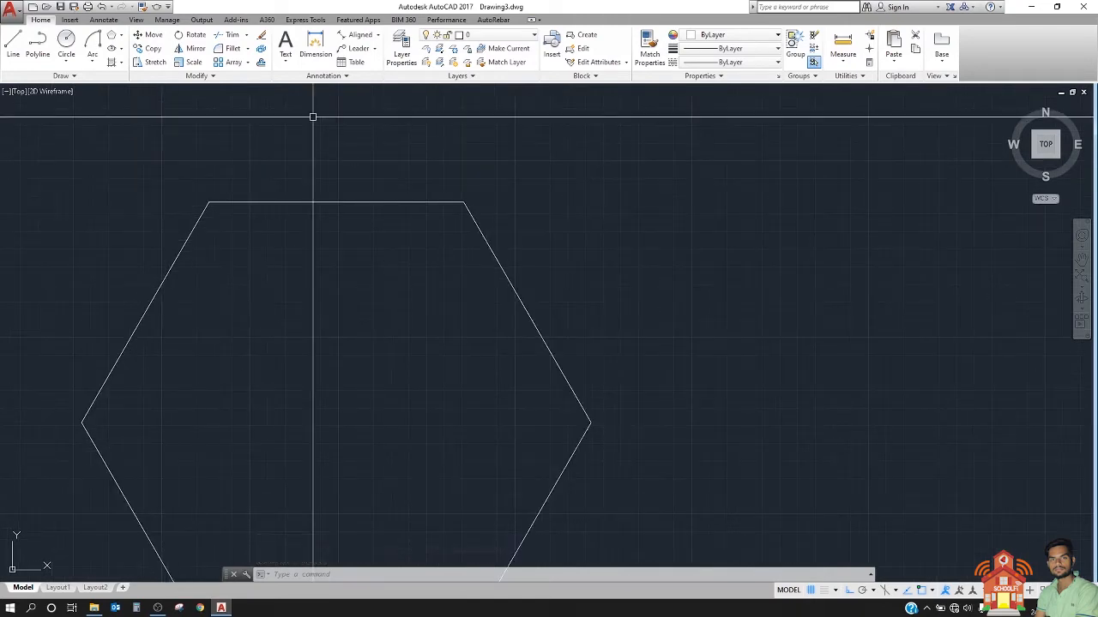
pyautogui.write('dor')
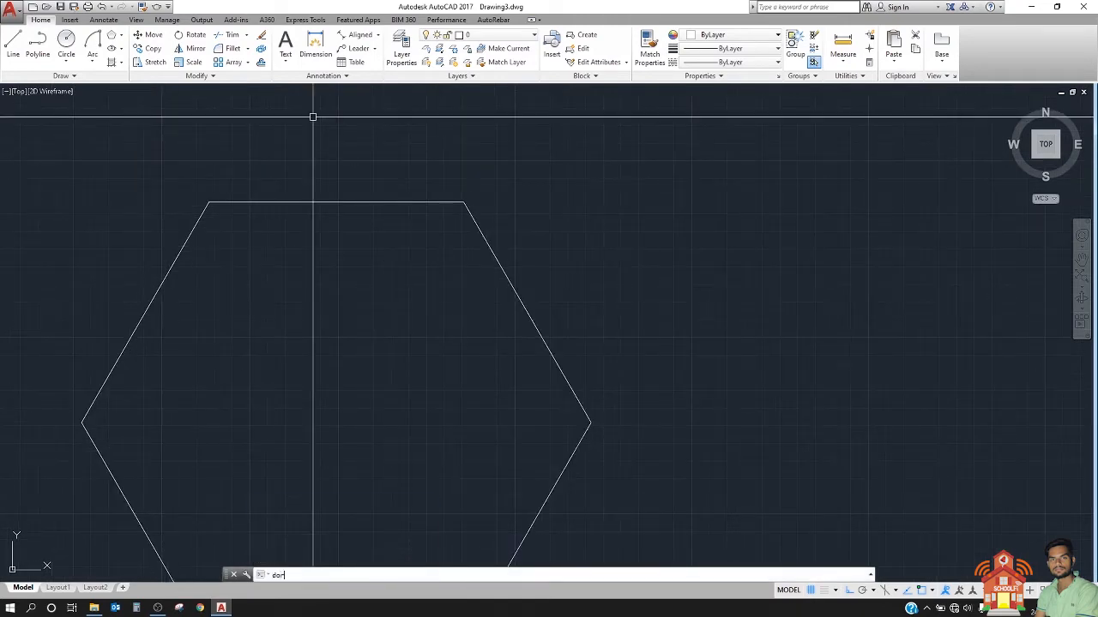
pyautogui.press('Return')
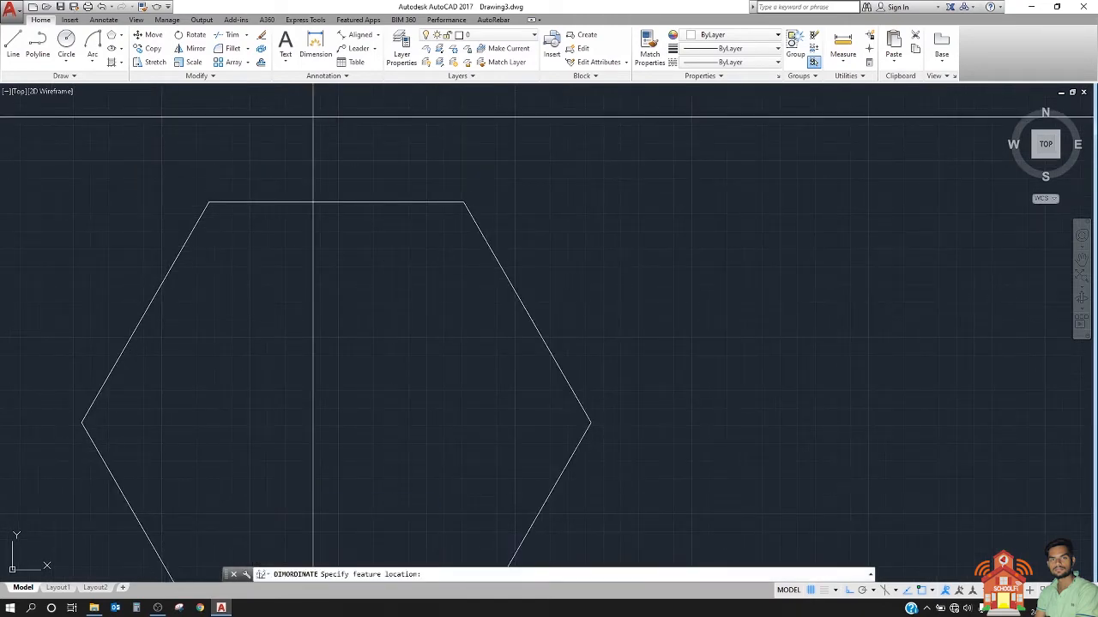
pyautogui.click(590, 422)
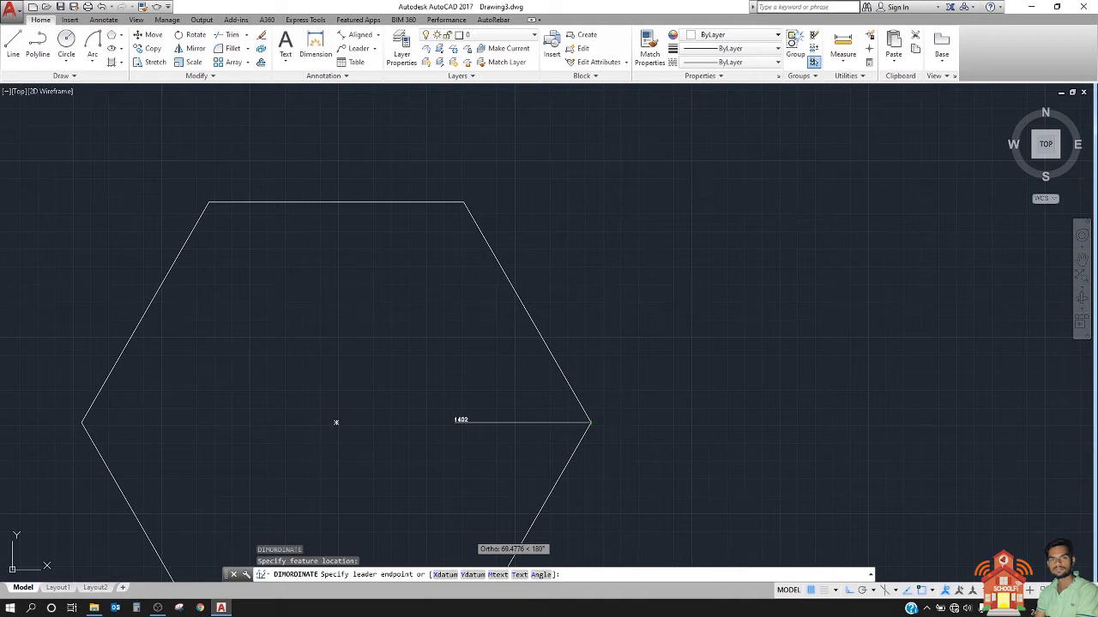
pyautogui.scroll(3, 523, 433)
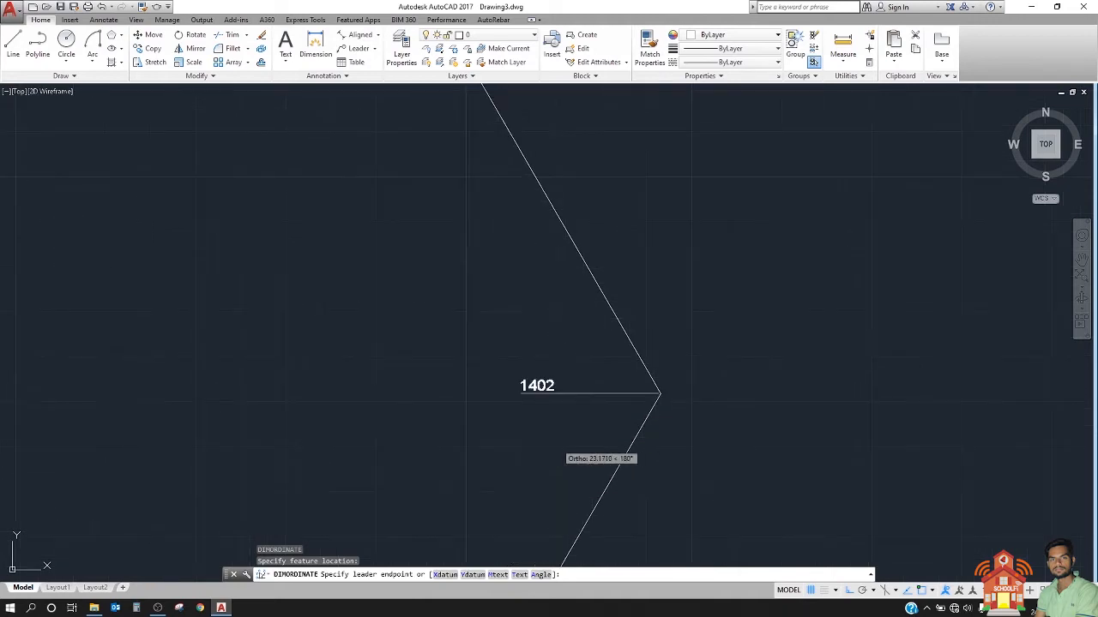
pyautogui.click(445, 576)
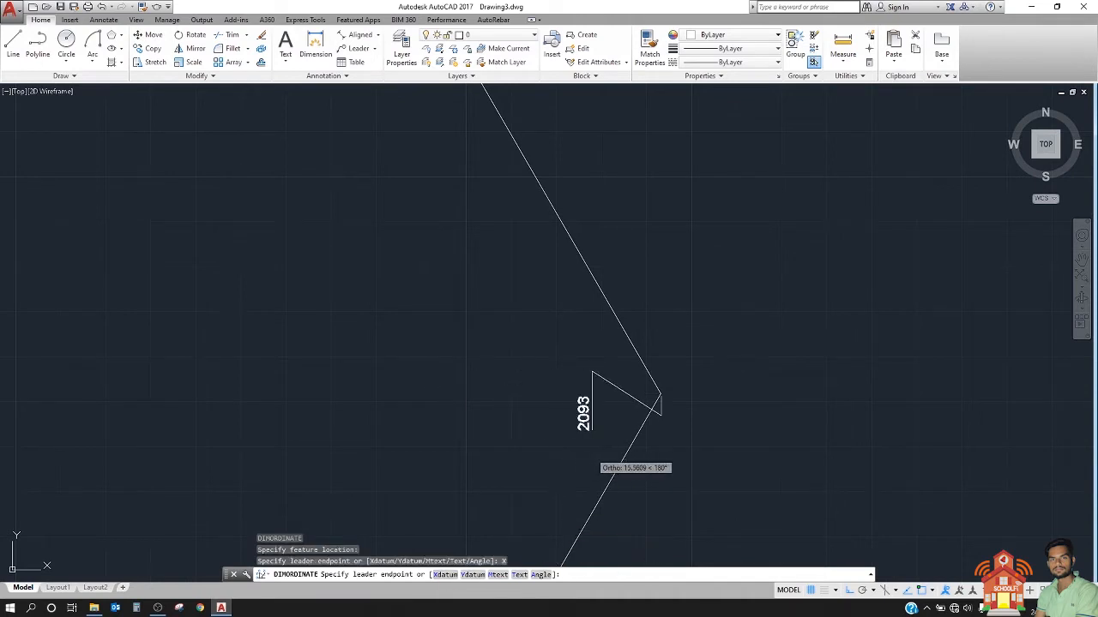
pyautogui.click(564, 433)
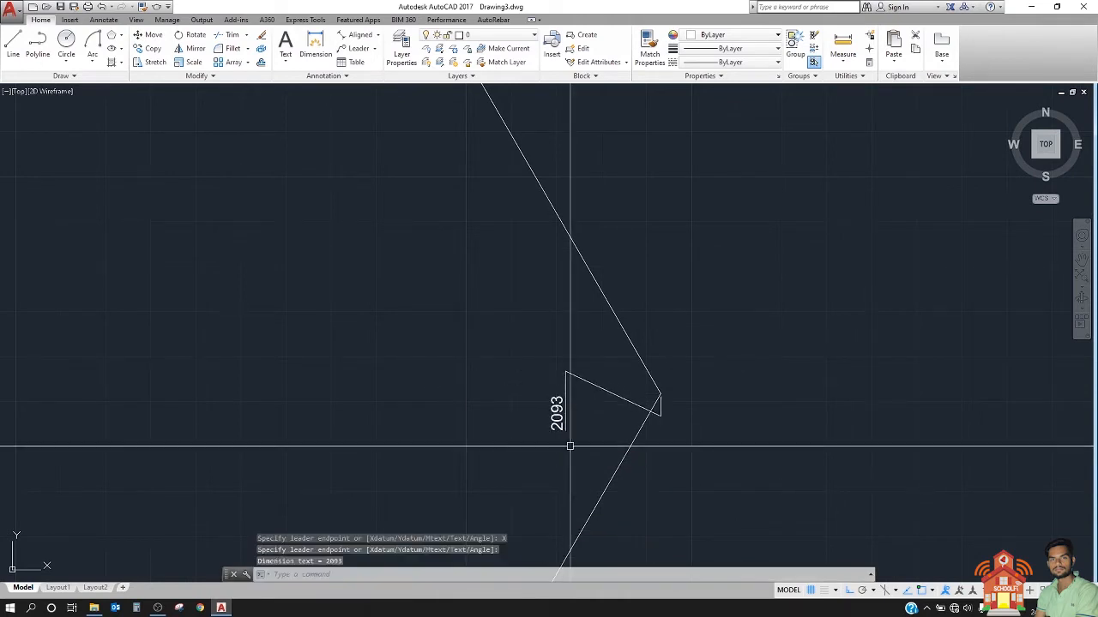
# Step: Add a Y ordinate dimension to the large hexagon's right corner using the Ydatum option, with its leader pointing left into the hexagon
pyautogui.scroll(2, 609, 415)
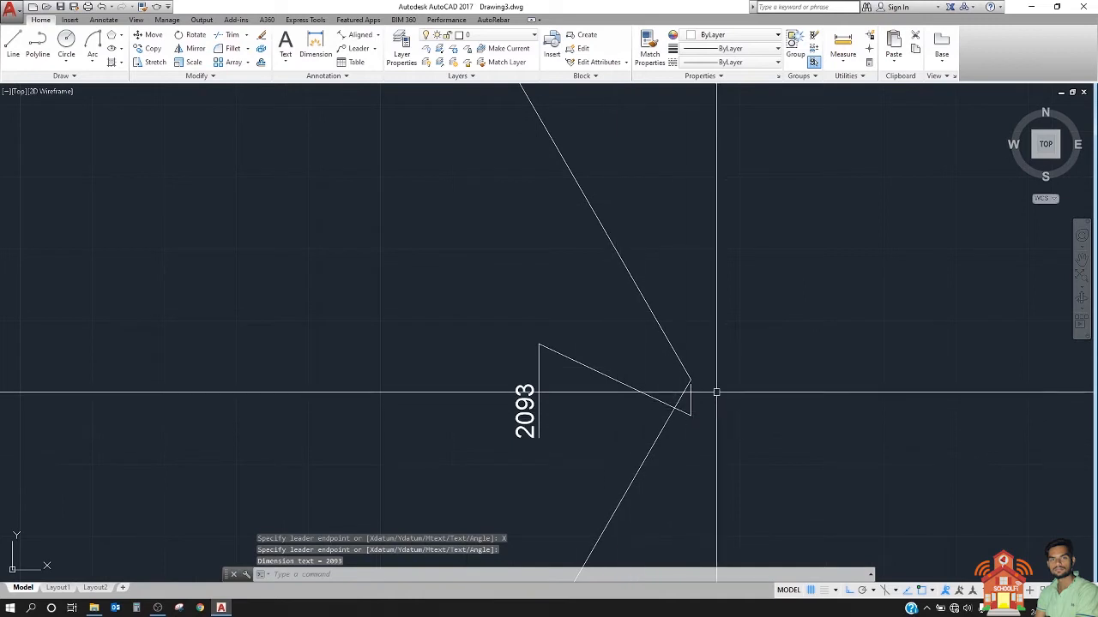
pyautogui.press('Return')
pyautogui.click(690, 379)
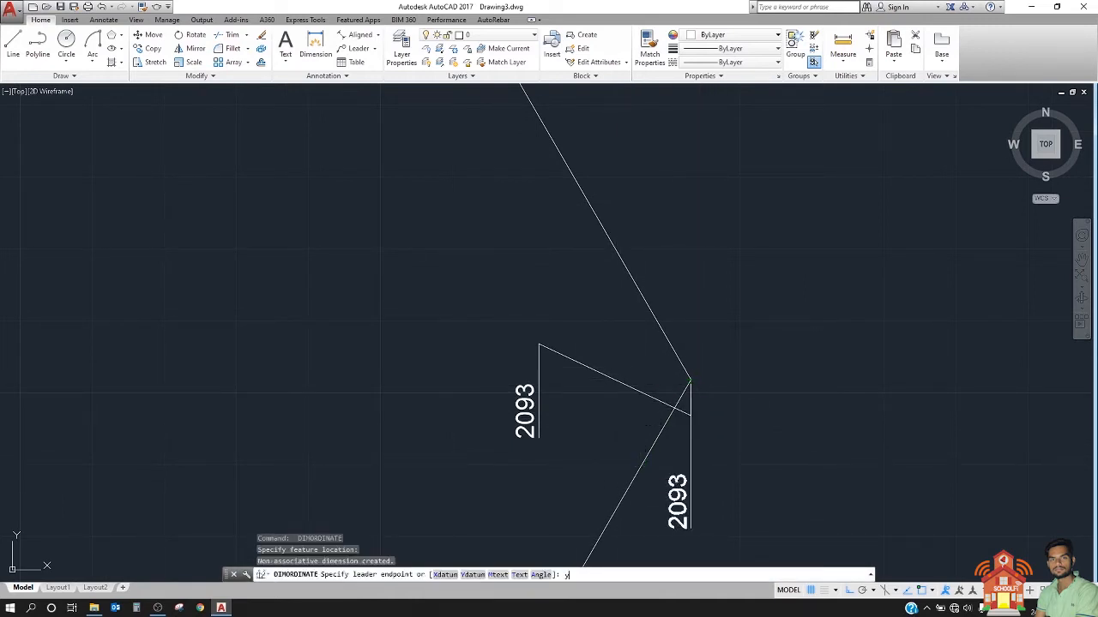
pyautogui.write('y')
pyautogui.press('Return')
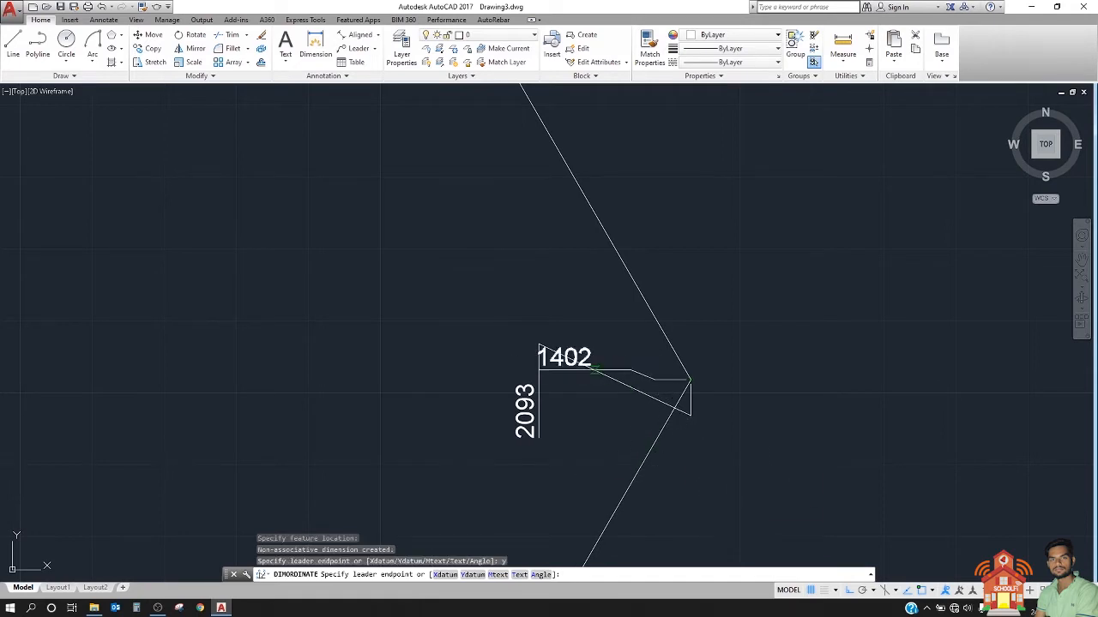
pyautogui.click(487, 365)
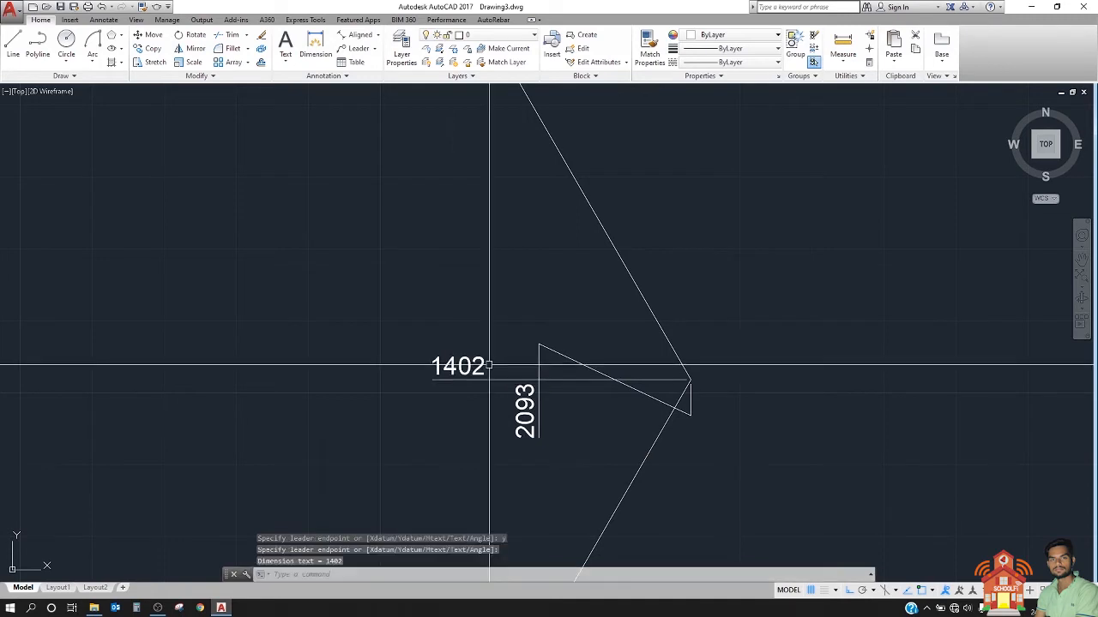
# Step: Stretch the right corner's X ordinate dimension downward by its leader endpoint so its text sits below the Y ordinate line
pyautogui.moveTo(524, 421); pyautogui.dragTo(565, 394, button='middle')
pyautogui.click(572, 393)
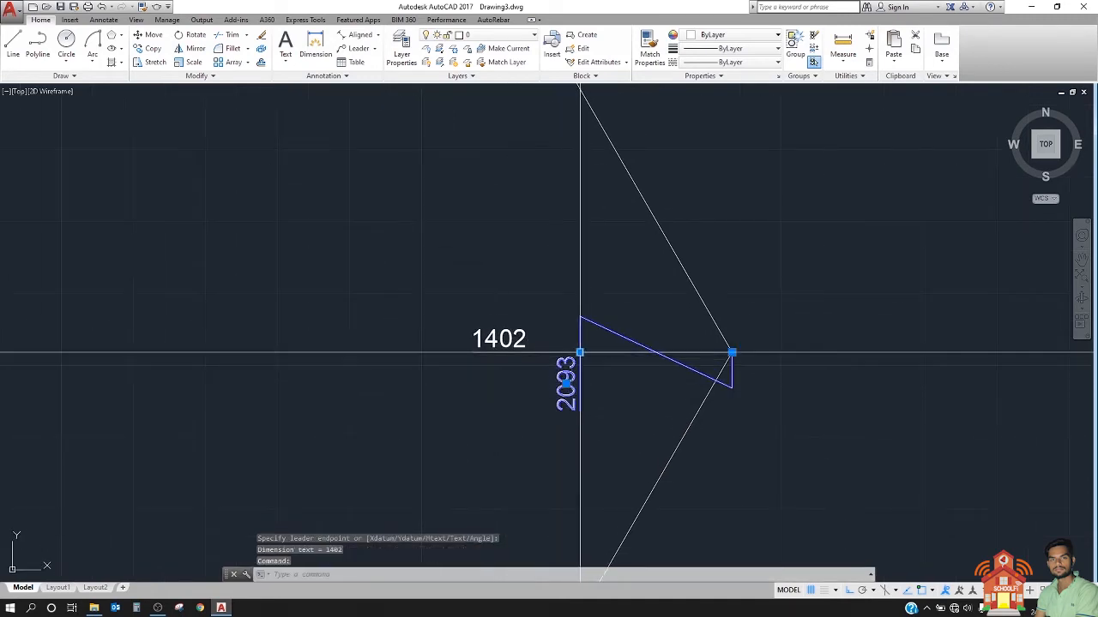
pyautogui.click(580, 352)
pyautogui.click(732, 352)
pyautogui.press('Escape')
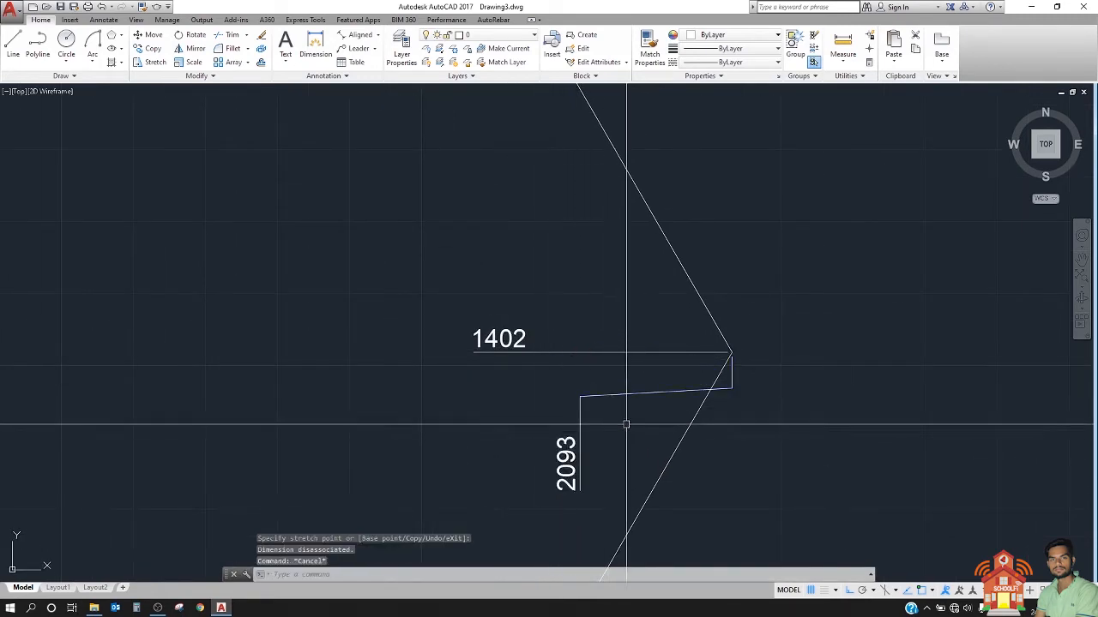
# Step: Add a Y ordinate dimension to the large hexagon's left corner using the Ydatum option, with its jogged leader ending above the corner
pyautogui.scroll(-5, 456, 387)
pyautogui.moveTo(455, 386); pyautogui.dragTo(524, 368, button='middle')
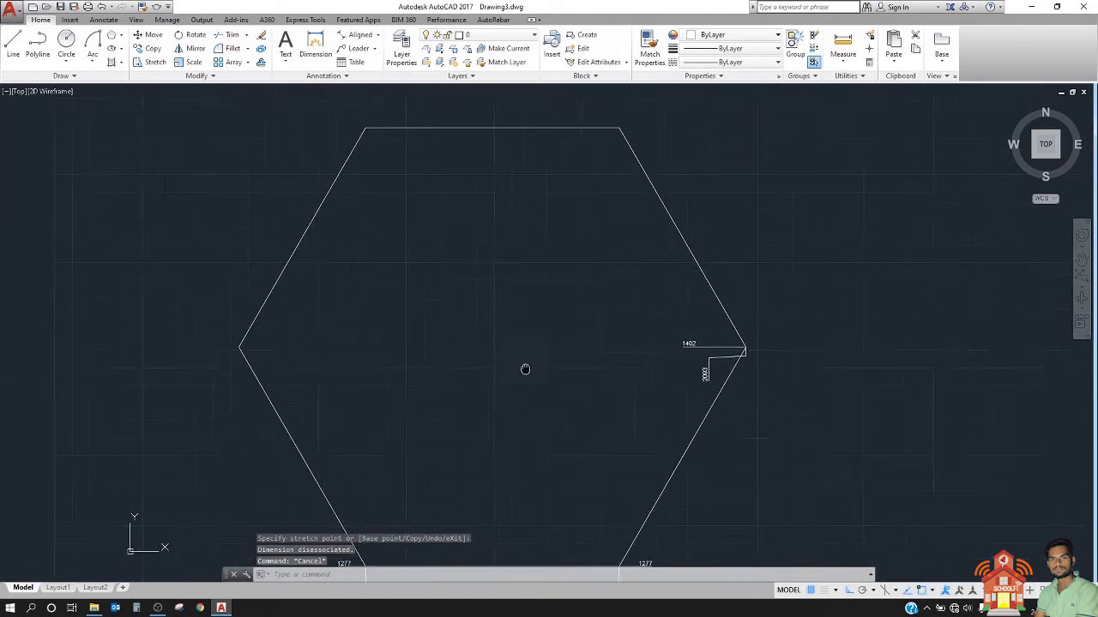
pyautogui.scroll(4, 186, 323)
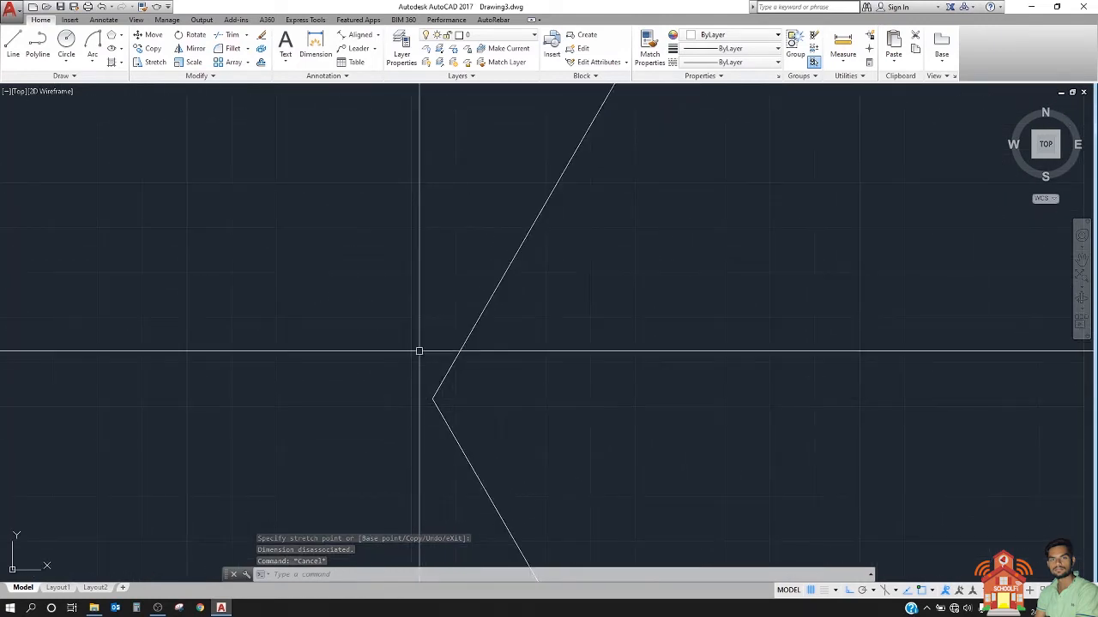
pyautogui.write('d')
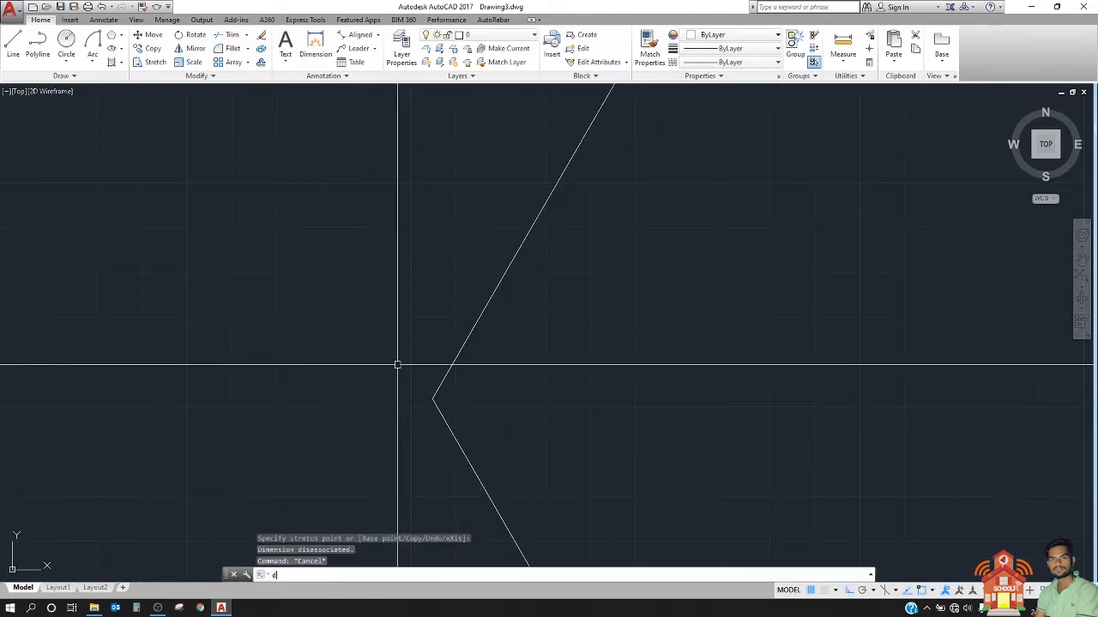
pyautogui.write('or')
pyautogui.press('Return')
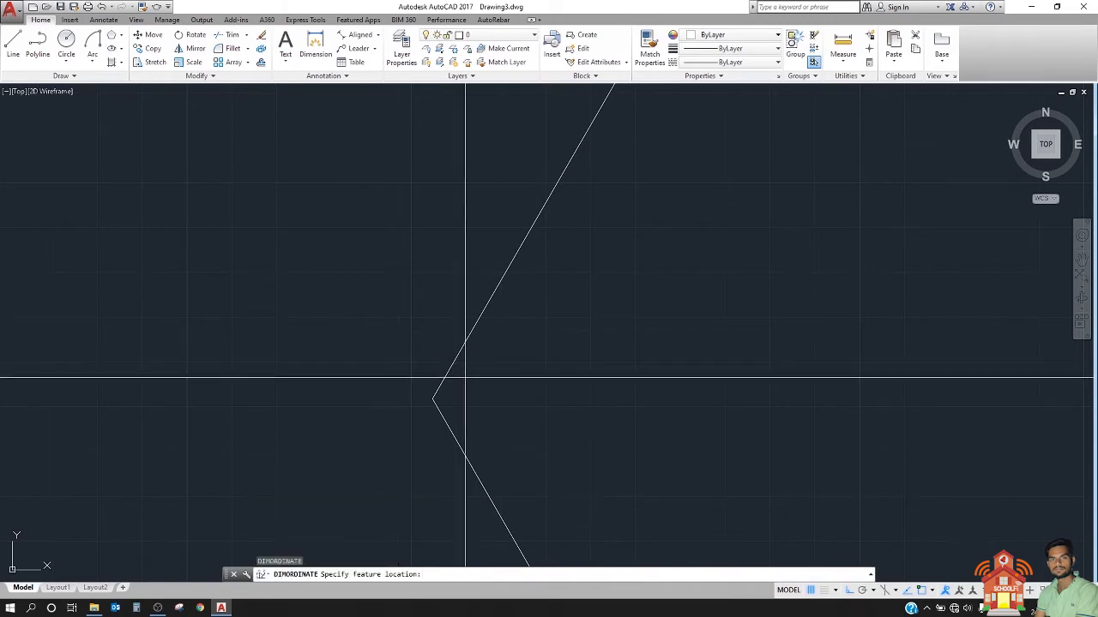
pyautogui.click(433, 398)
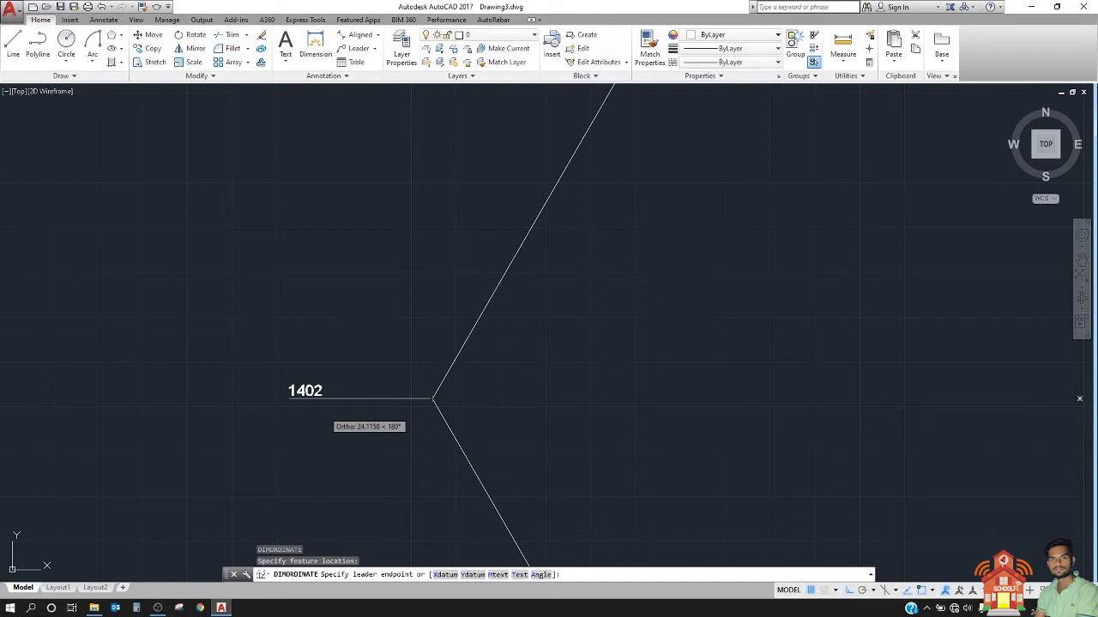
pyautogui.write('y')
pyautogui.press('Return')
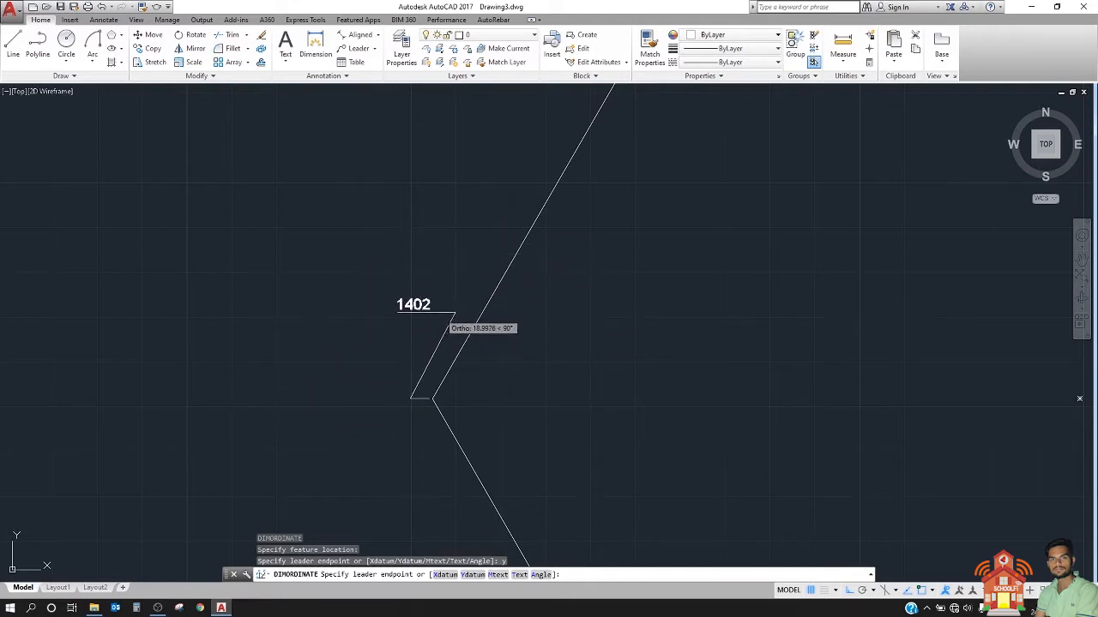
pyautogui.click(455, 304)
# Step: Add an X ordinate dimension to the large hexagon's left corner using the Xdatum option, with its text below the corner
pyautogui.scroll(2, 440, 399)
pyautogui.press('Return')
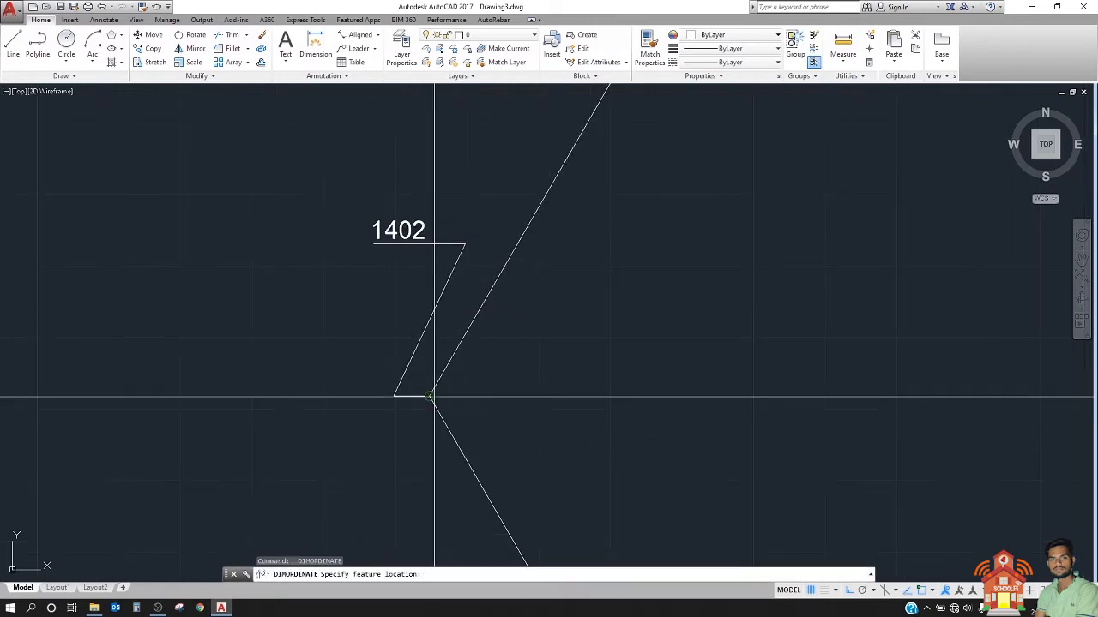
pyautogui.click(429, 396)
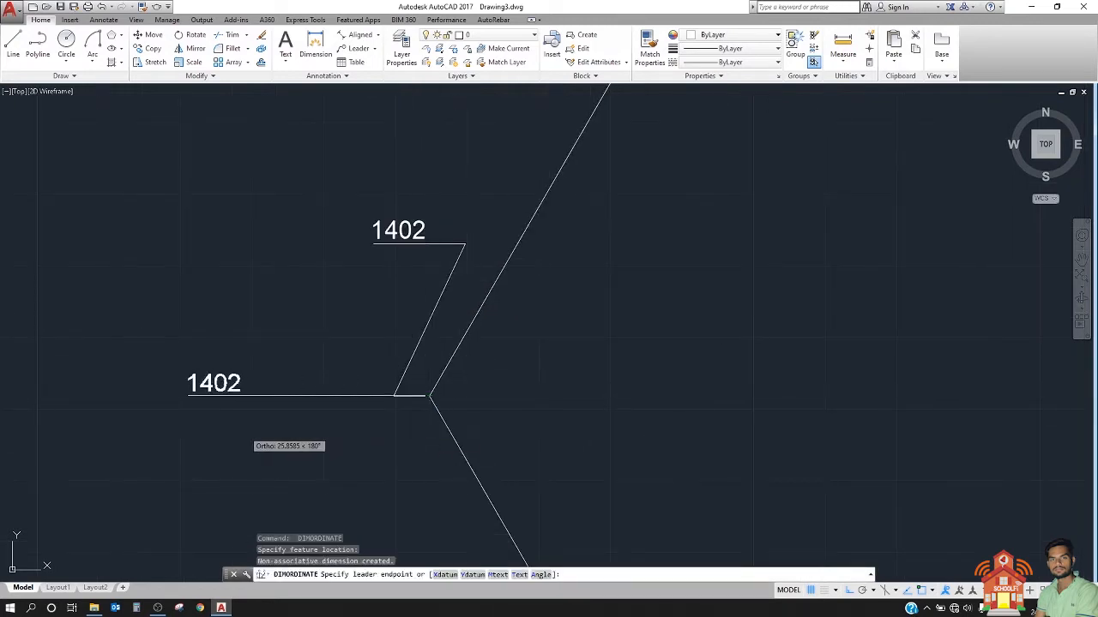
pyautogui.write('x')
pyautogui.press('Return')
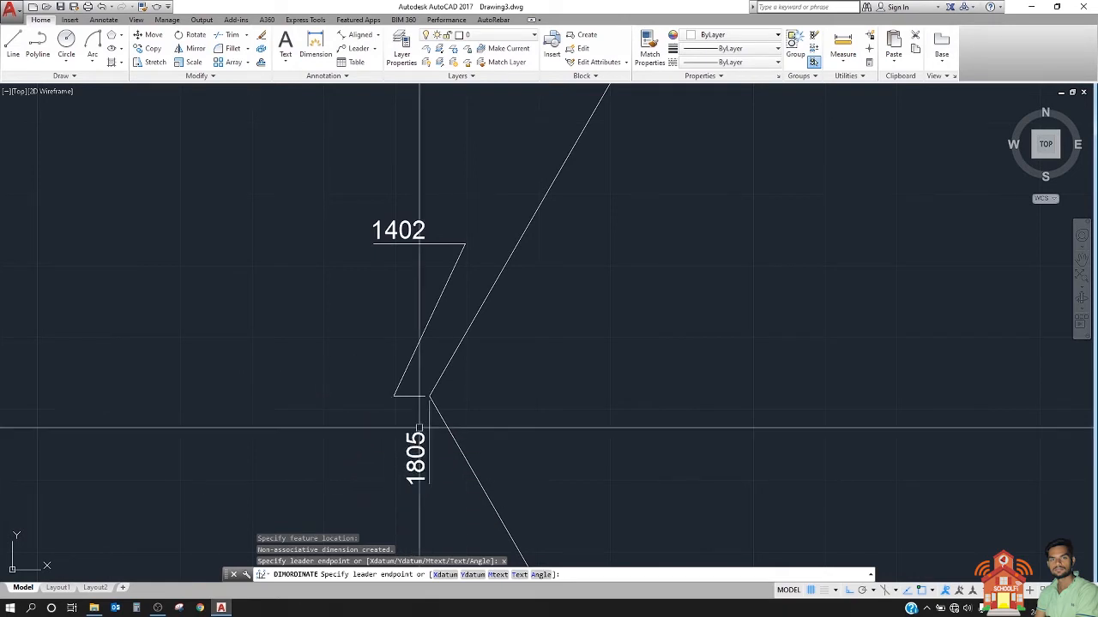
pyautogui.click(428, 398)
pyautogui.moveTo(456, 373); pyautogui.dragTo(461, 360, button='middle')
pyautogui.scroll(-4, 450, 343)
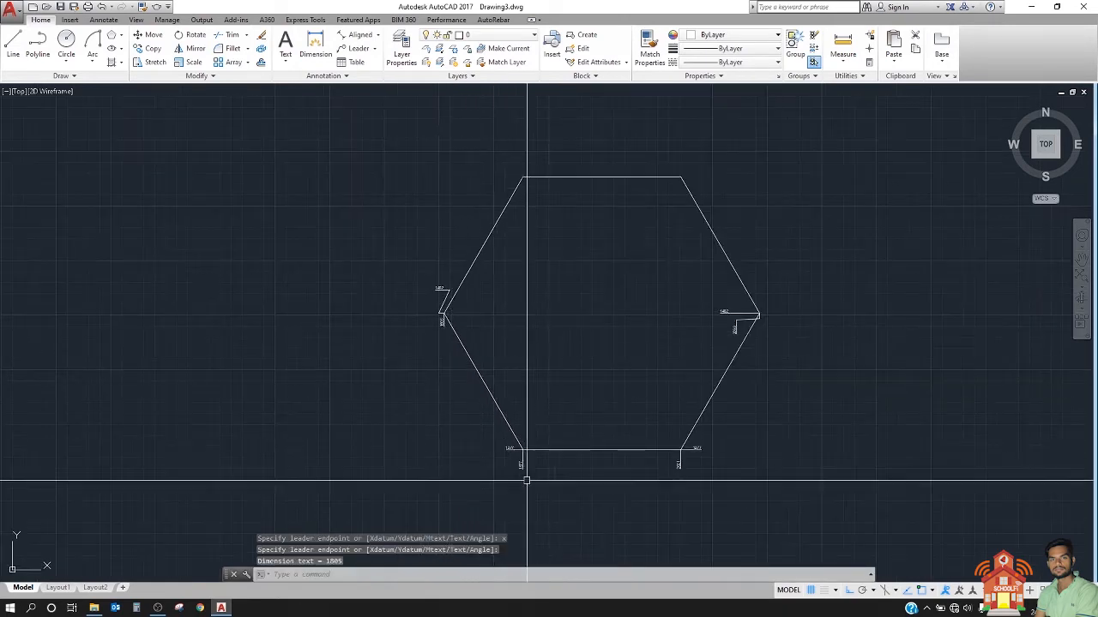
# Step: Examine the X and Y ordinate dimensions at the large hexagon's two bottom corners
pyautogui.scroll(3, 534, 487)
pyautogui.moveTo(488, 372); pyautogui.dragTo(460, 392, button='middle')
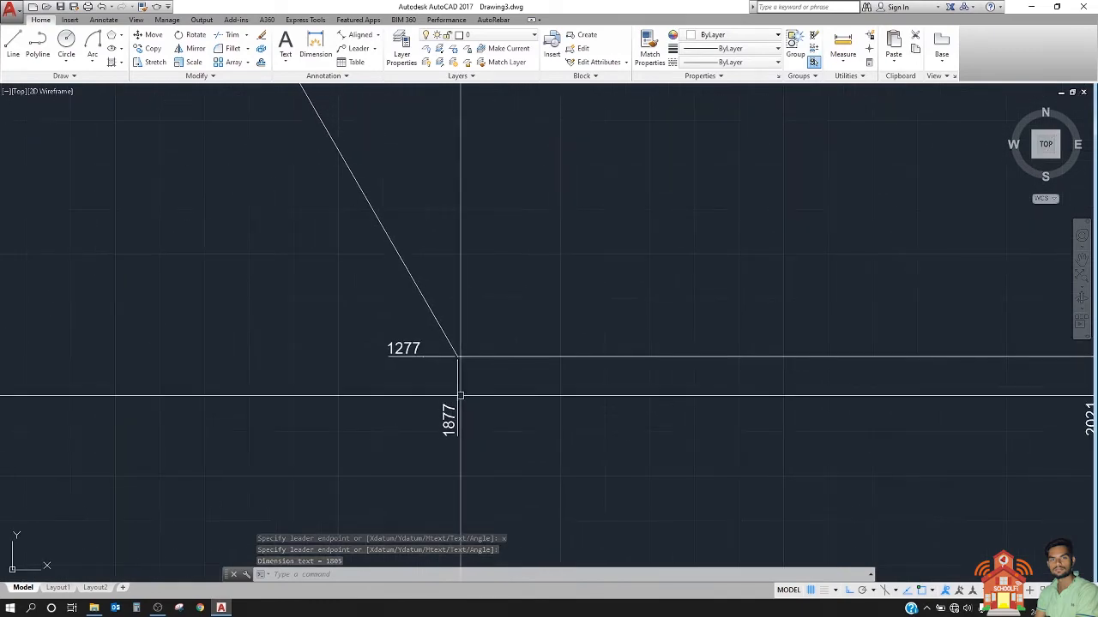
pyautogui.click(438, 353)
pyautogui.press('Escape')
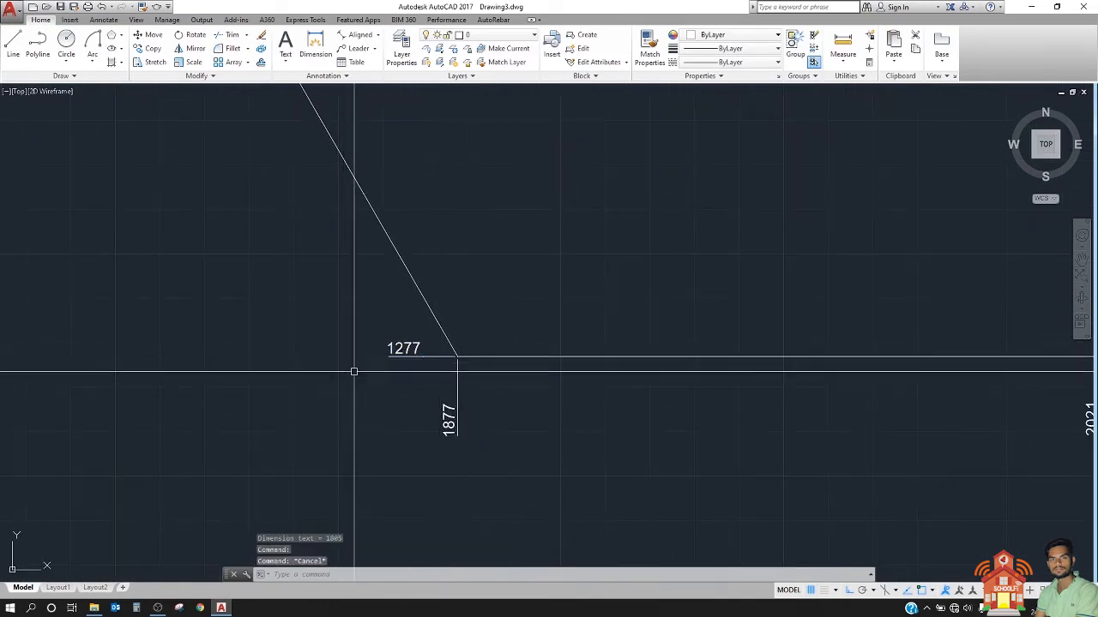
pyautogui.scroll(1, 446, 360)
pyautogui.scroll(-5, 447, 362)
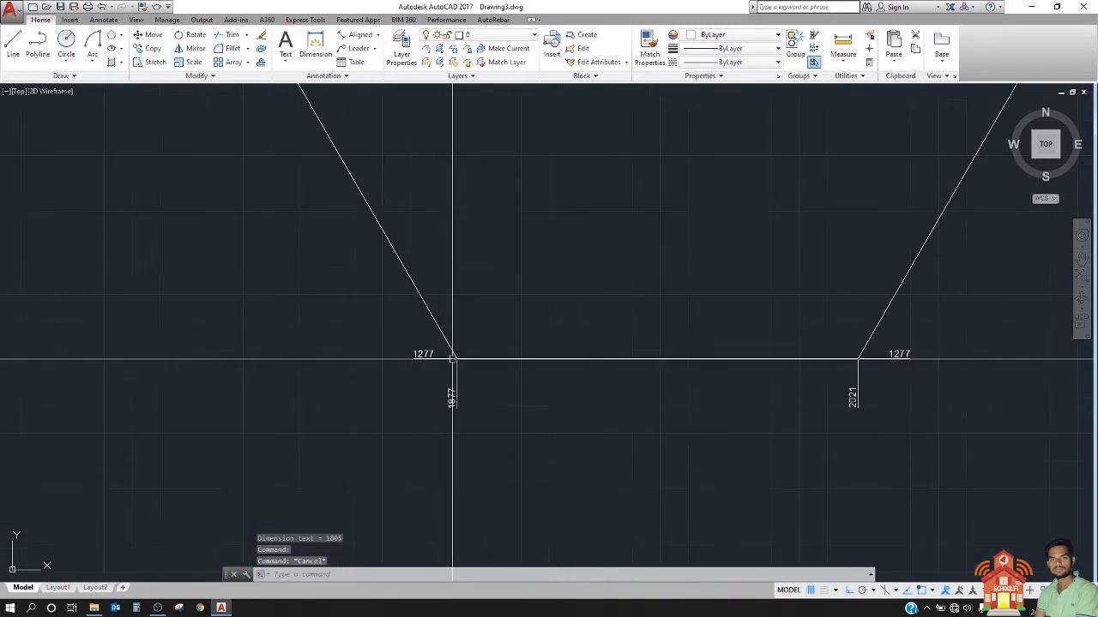
pyautogui.moveTo(534, 367); pyautogui.dragTo(551, 389, button='middle')
# Step: Add a Y ordinate dimension (DIMORDINATE) to the large hexagon's top-left corner, with its straight leader pointing left
pyautogui.moveTo(524, 243); pyautogui.dragTo(549, 474, button='middle')
pyautogui.scroll(2, 432, 300)
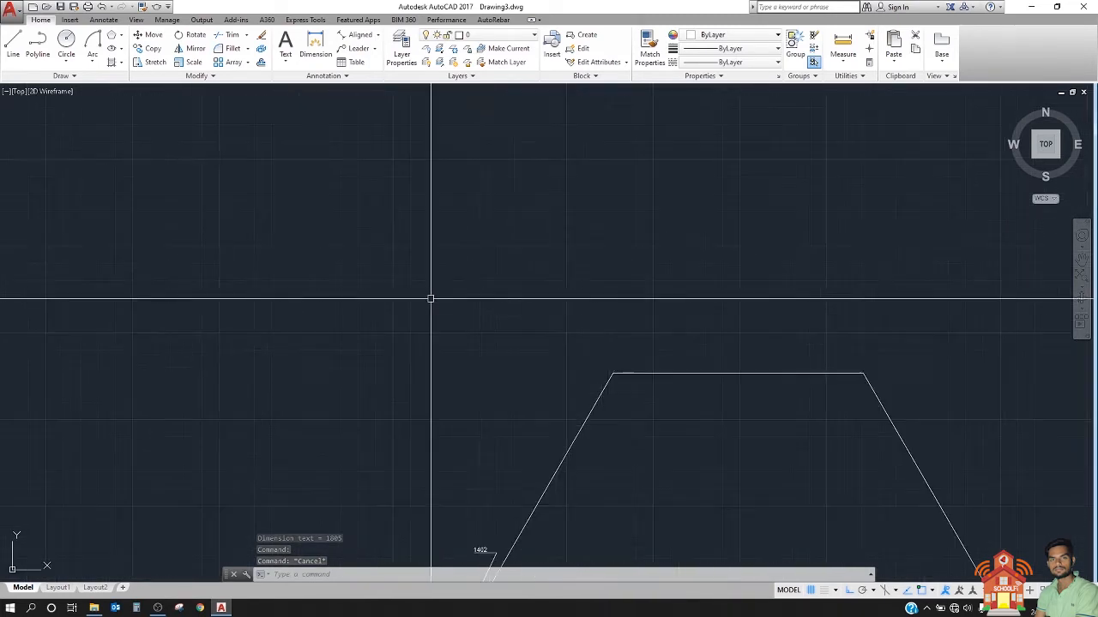
pyautogui.moveTo(431, 299); pyautogui.dragTo(367, 279, button='middle')
pyautogui.write('dor')
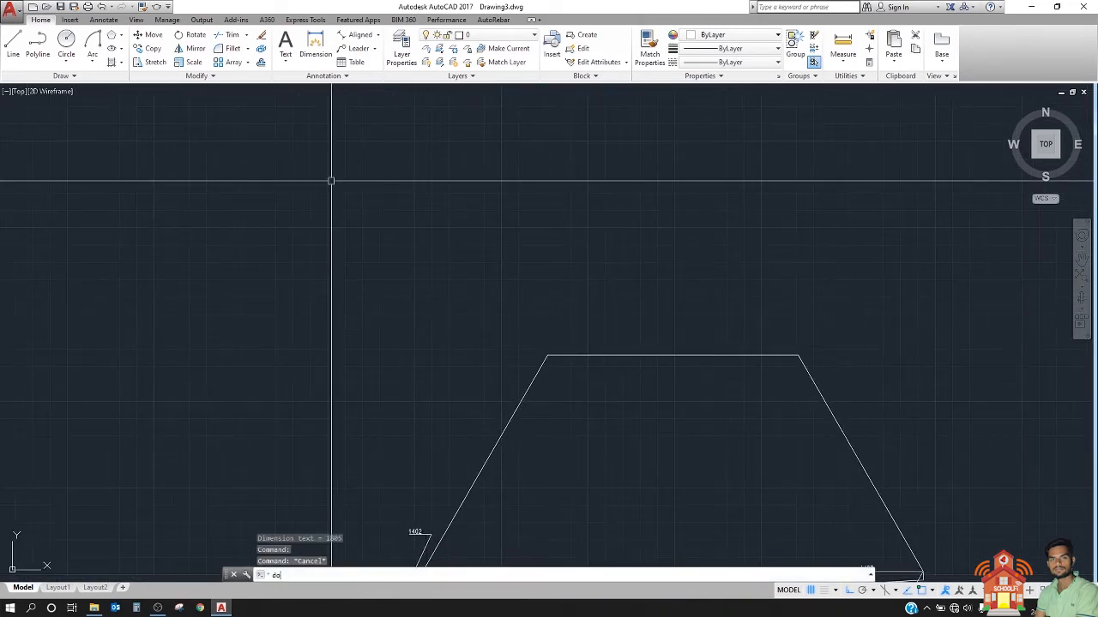
pyautogui.press('Return')
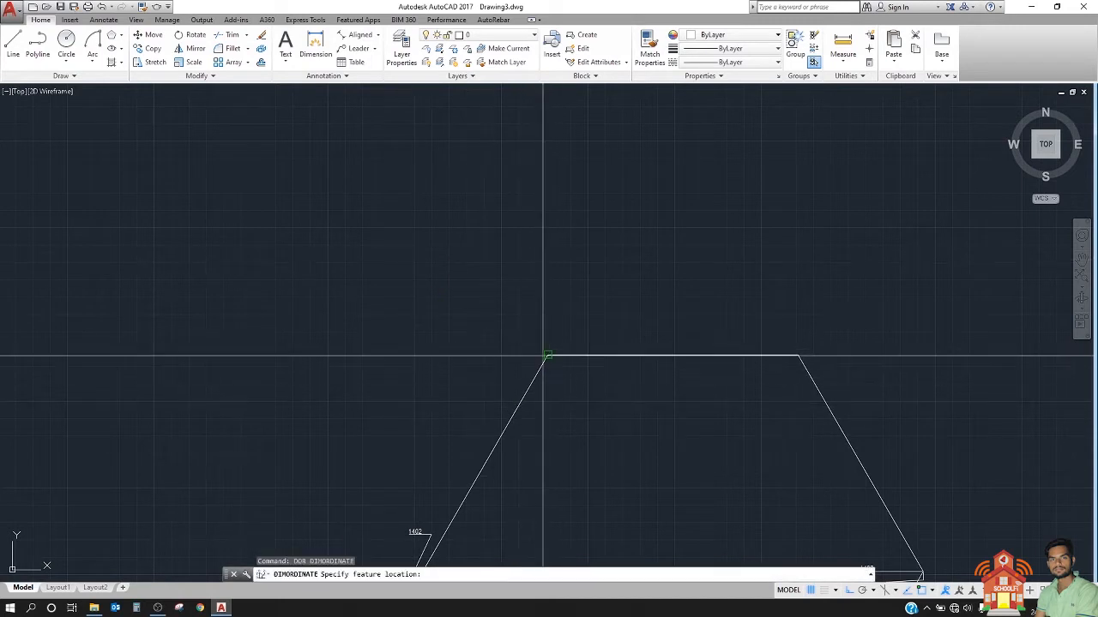
pyautogui.click(547, 355)
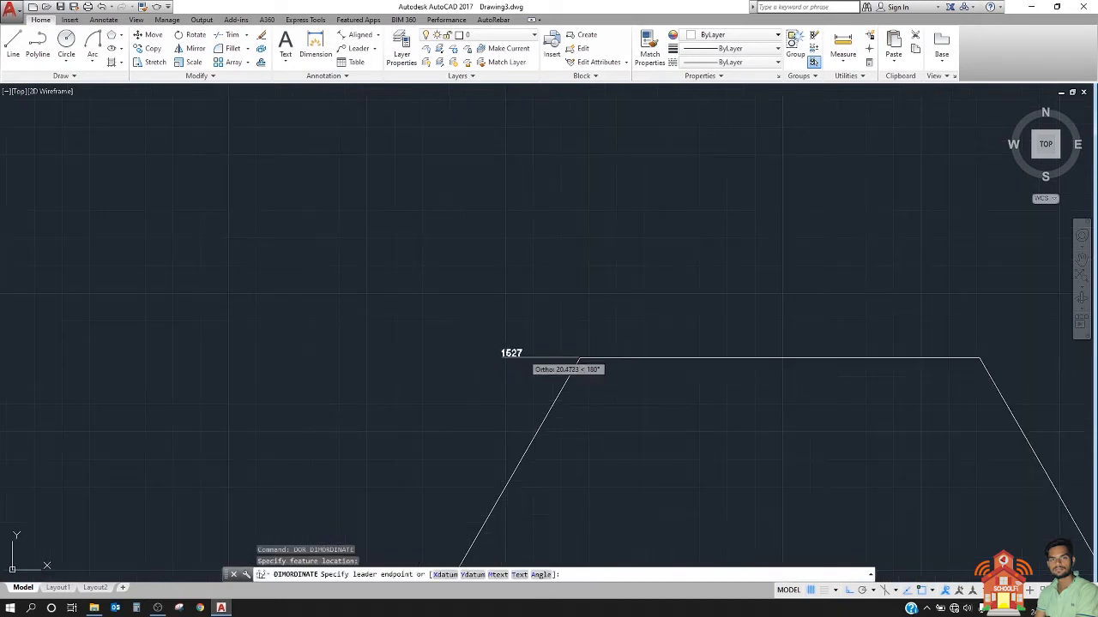
pyautogui.scroll(1, 578, 359)
pyautogui.click(611, 360)
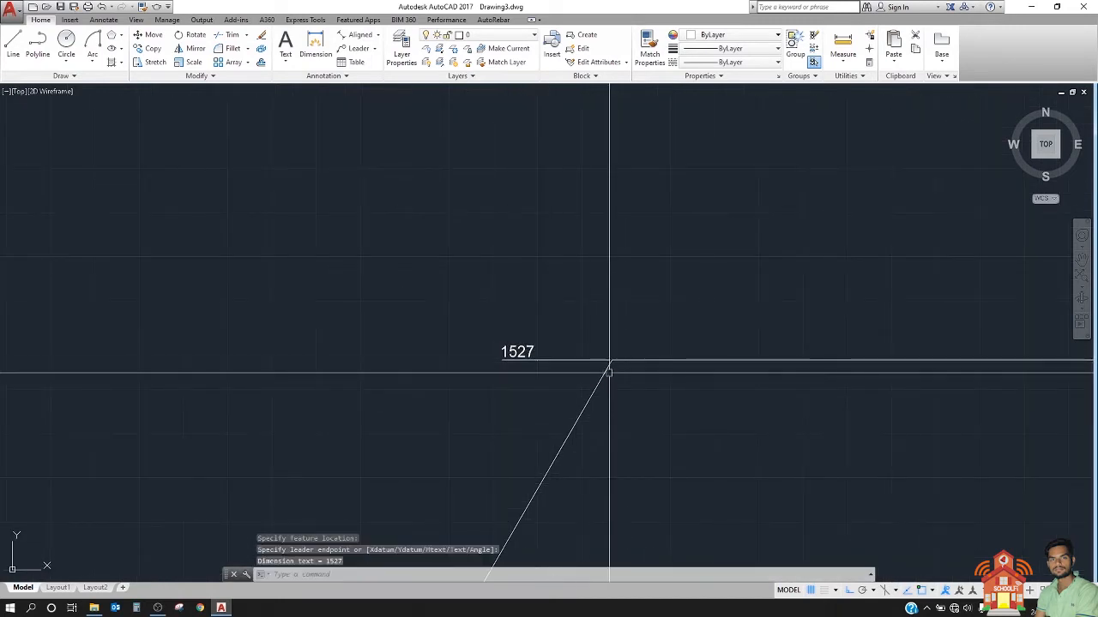
# Step: Add an X ordinate dimension to the large hexagon's top-left corner, with its straight leader pointing down
pyautogui.press('Return')
pyautogui.click(610, 360)
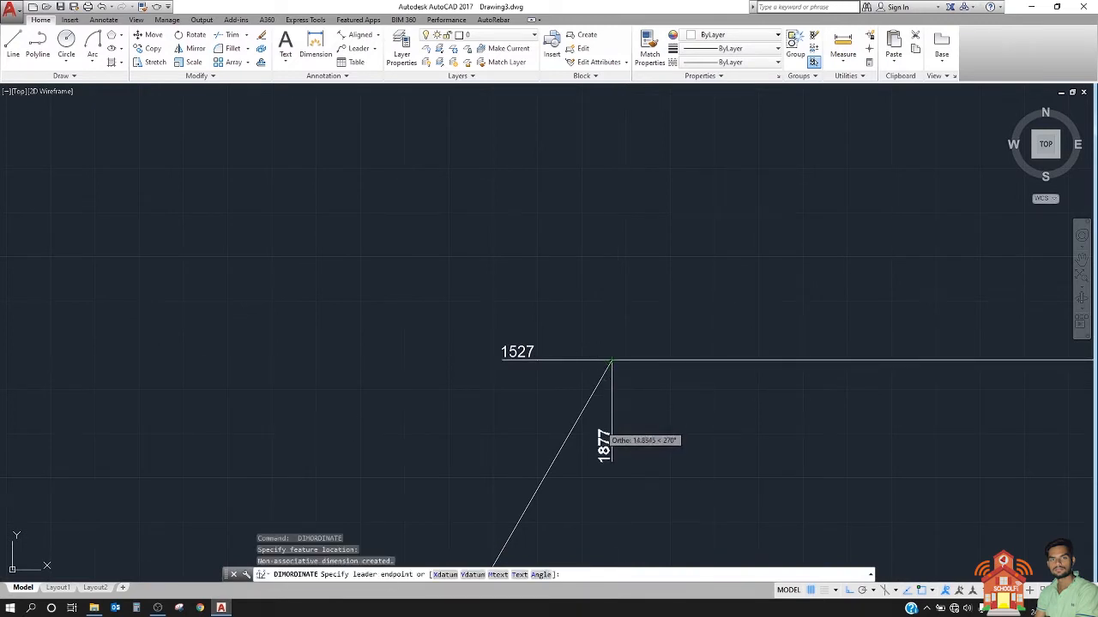
pyautogui.click(611, 455)
pyautogui.scroll(-1, 582, 428)
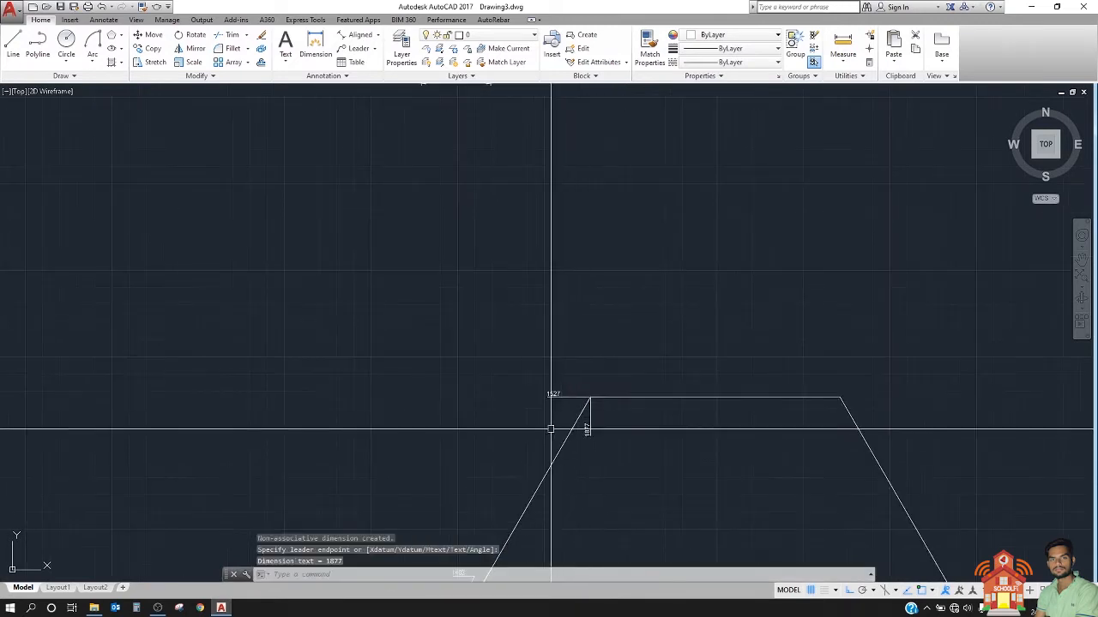
pyautogui.scroll(1, 582, 430)
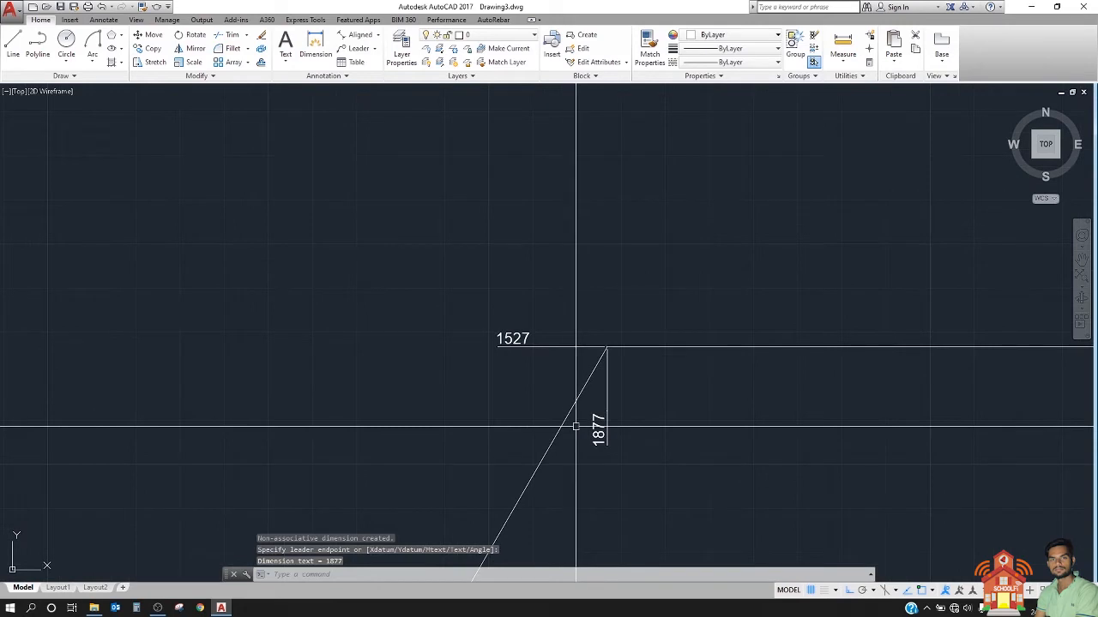
# Step: Start an ordinate dimension at the large hexagon's top-right corner and prefix its text with "d" using the Mtext option
pyautogui.moveTo(576, 426); pyautogui.dragTo(383, 415, button='middle')
pyautogui.write('d')
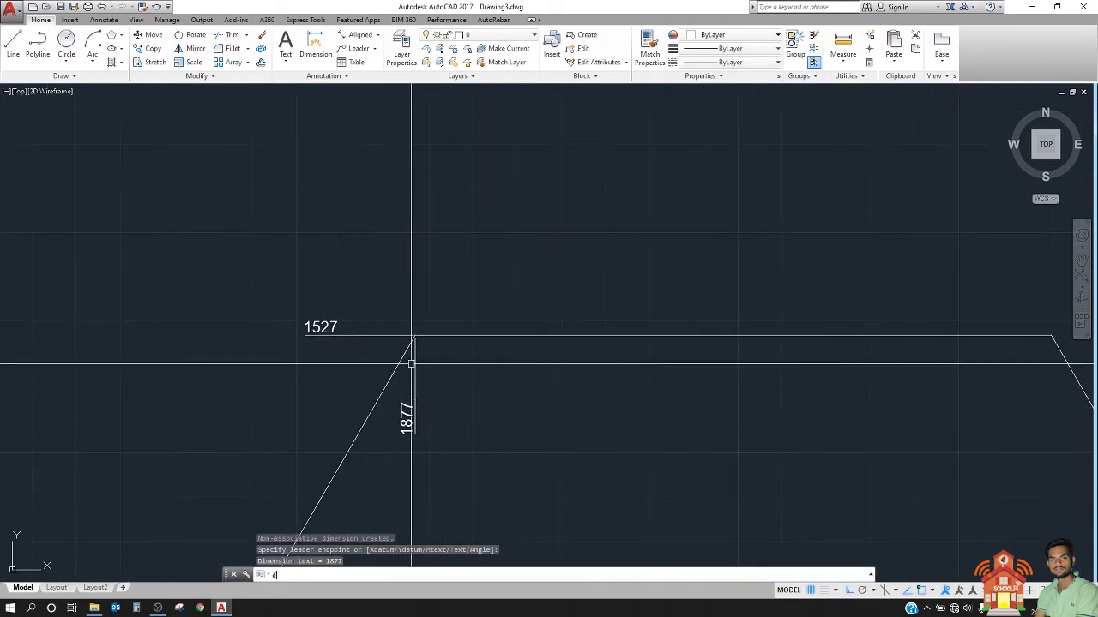
pyautogui.write('or')
pyautogui.press('Return')
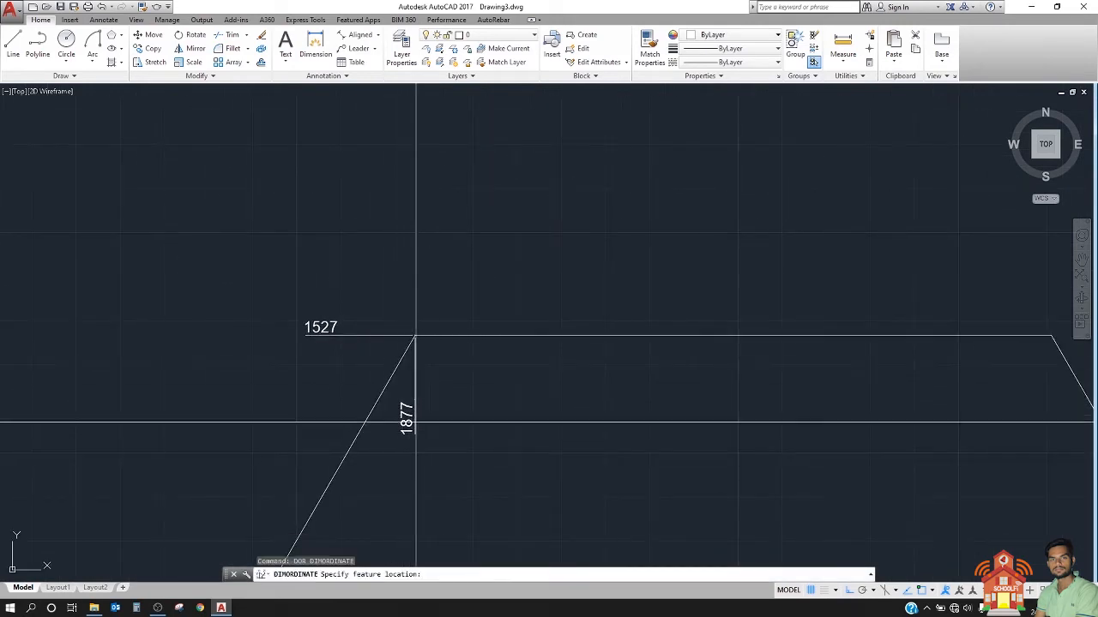
pyautogui.scroll(-3, 420, 343)
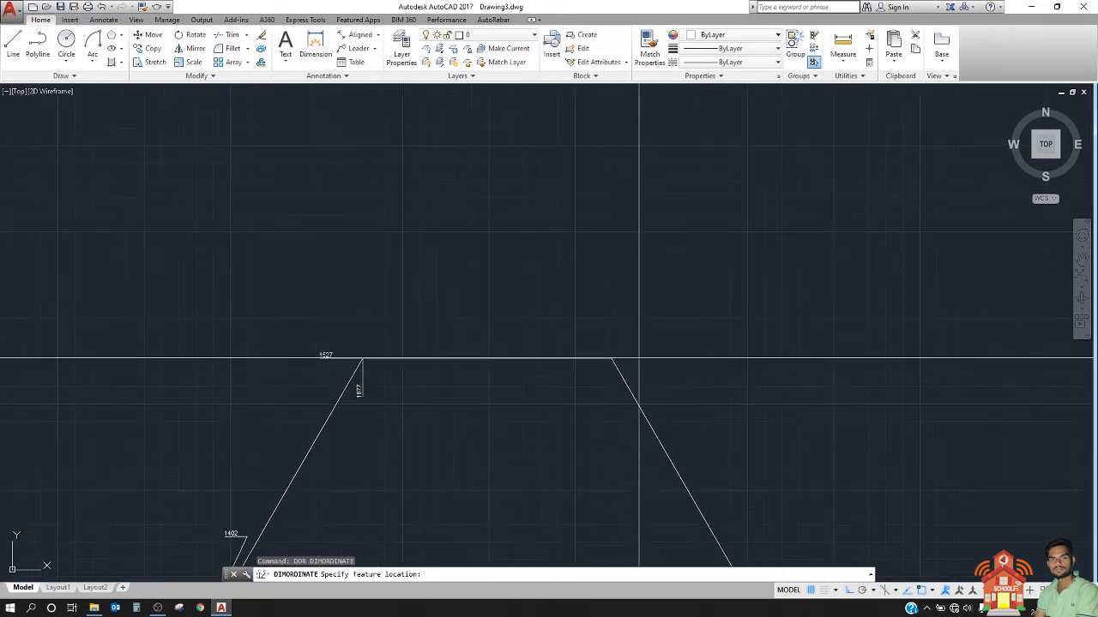
pyautogui.click(611, 358)
pyautogui.scroll(3, 609, 360)
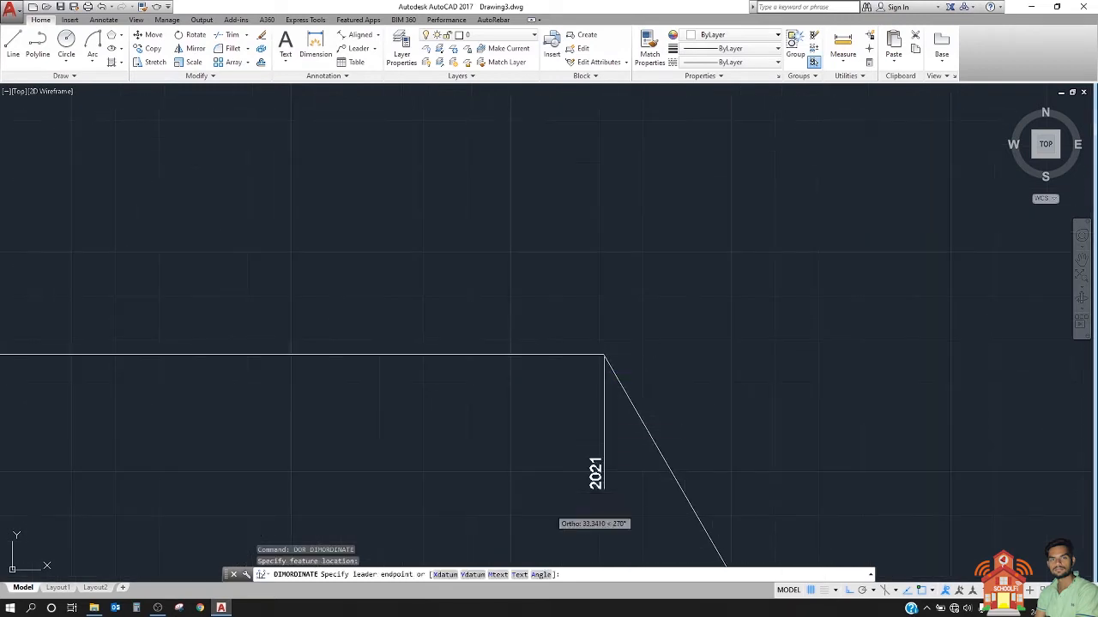
pyautogui.click(499, 574)
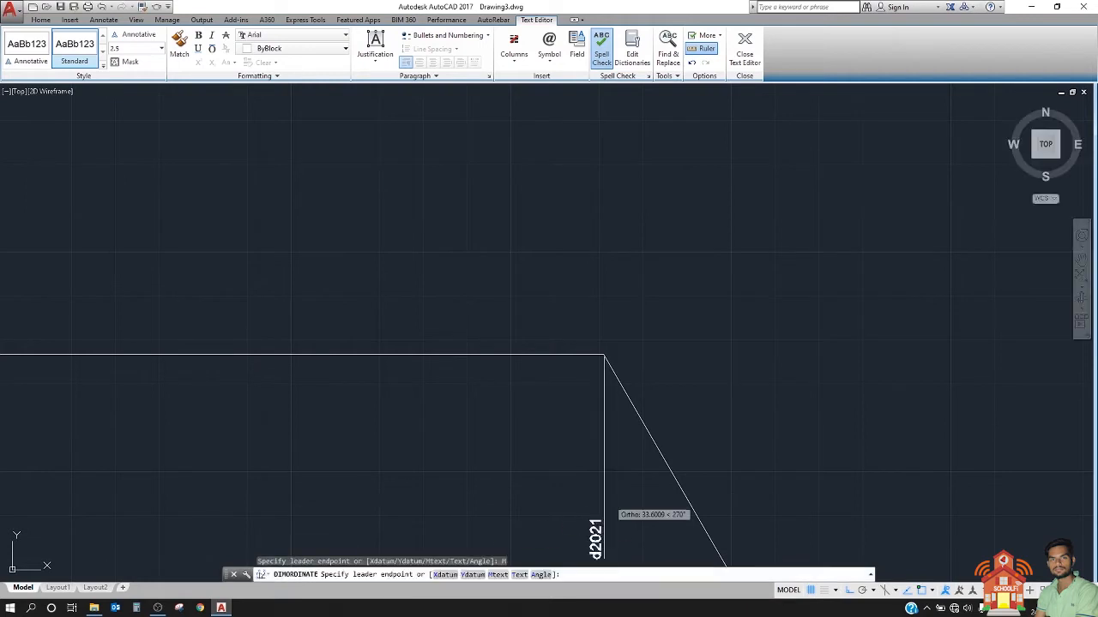
pyautogui.scroll(2, 609, 343)
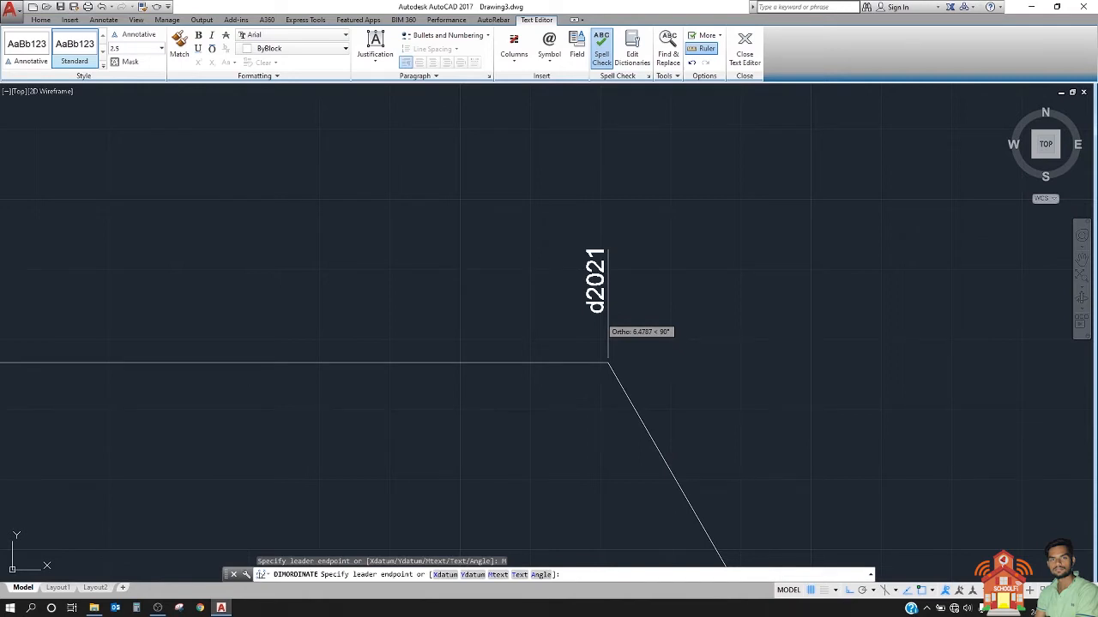
# Step: Change the text prefix to "y" with the Mtext option and place the top-right corner's Y ordinate dimension with its leader pointing right
pyautogui.write('m')
pyautogui.press('Return')
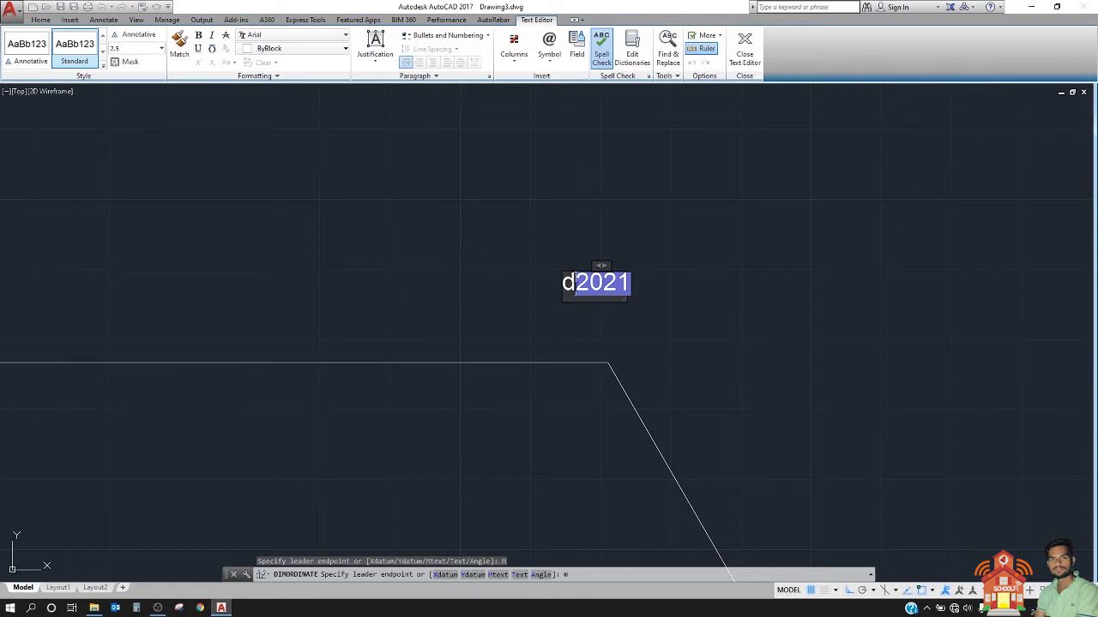
pyautogui.hotkey('ctrl', 'a')
pyautogui.click(569, 288)
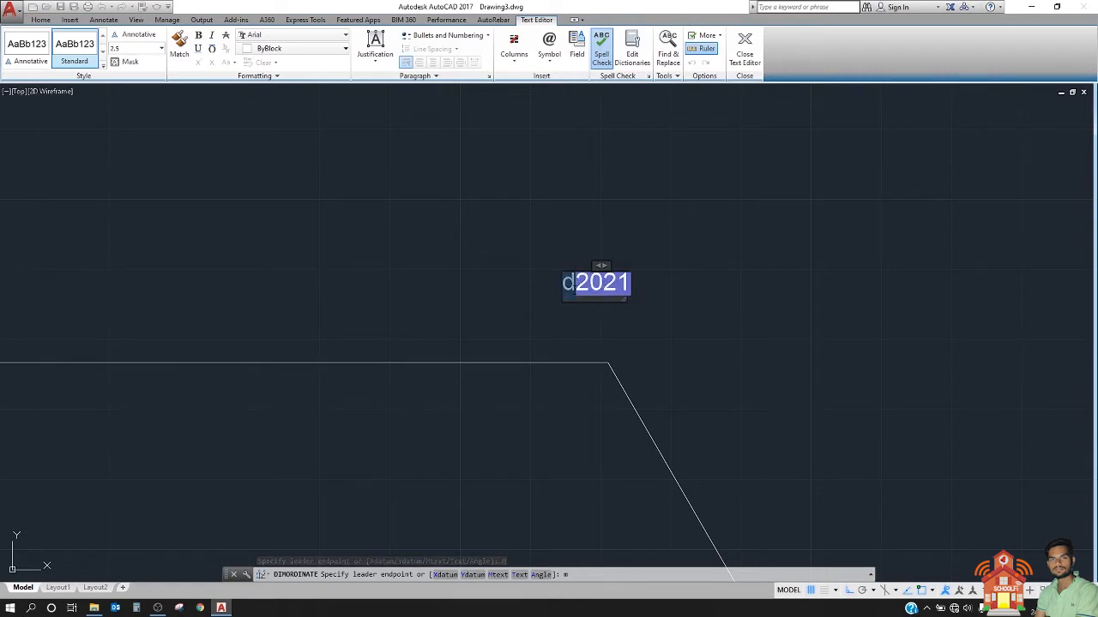
pyautogui.click(576, 292)
pyautogui.press('BackSpace')
pyautogui.write('y')
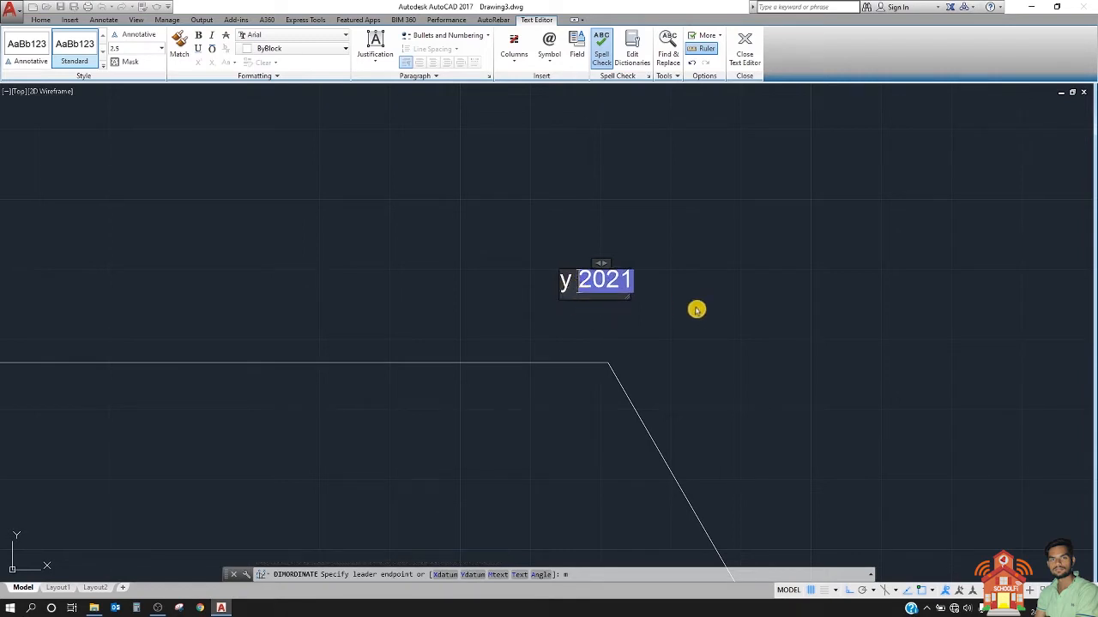
pyautogui.click(702, 310)
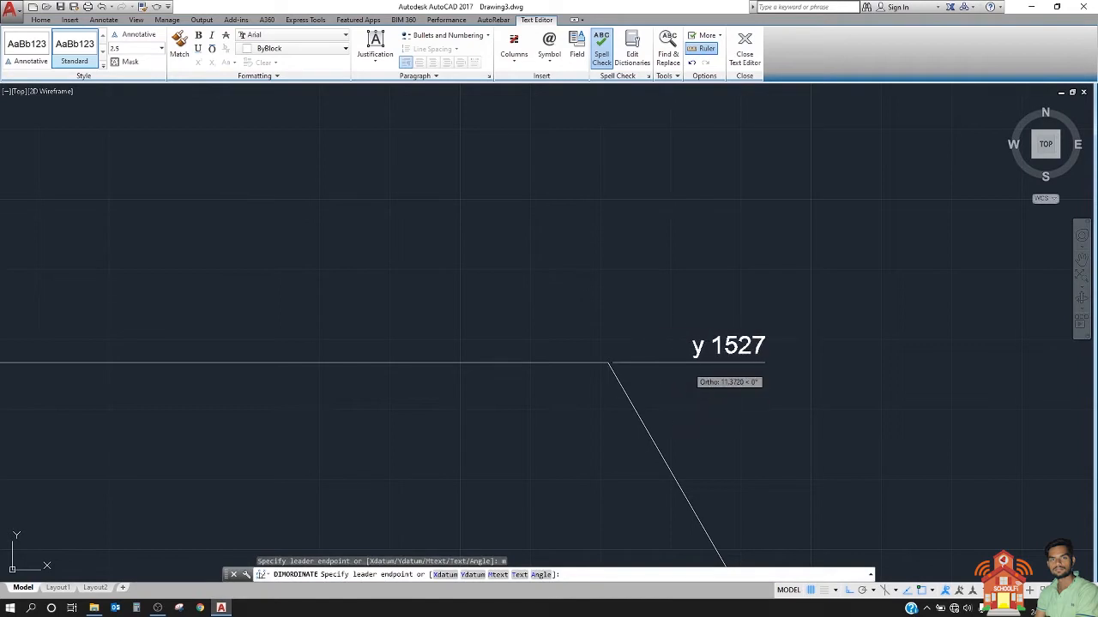
pyautogui.click(664, 361)
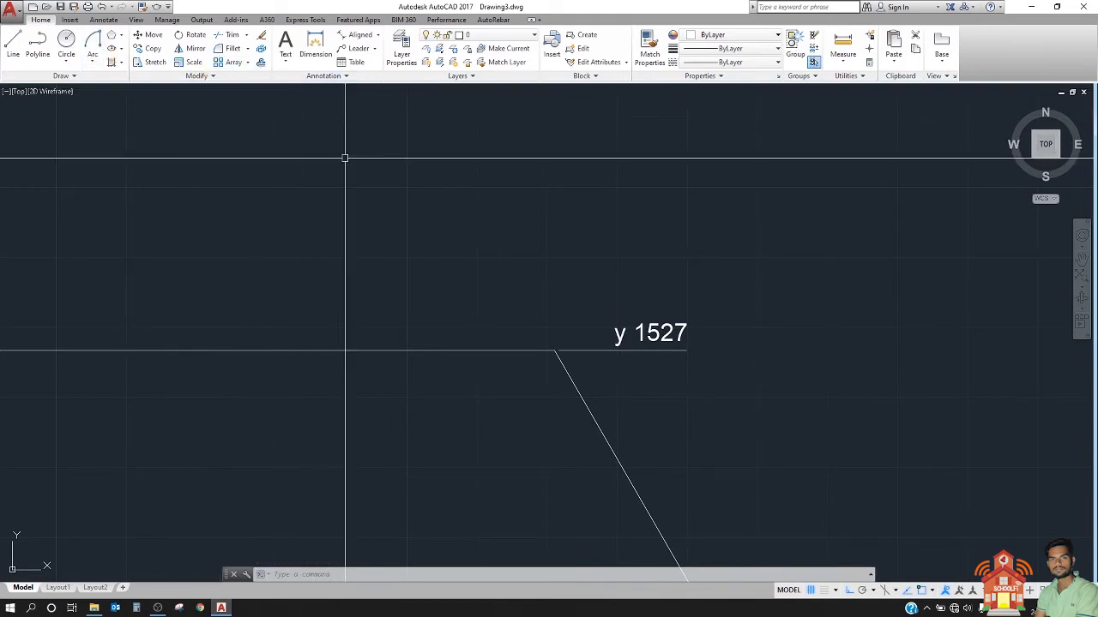
# Step: Add an X ordinate dimension to the large hexagon's top-right corner, overriding its text with "abc" and pointing its leader up
pyautogui.press('Return')
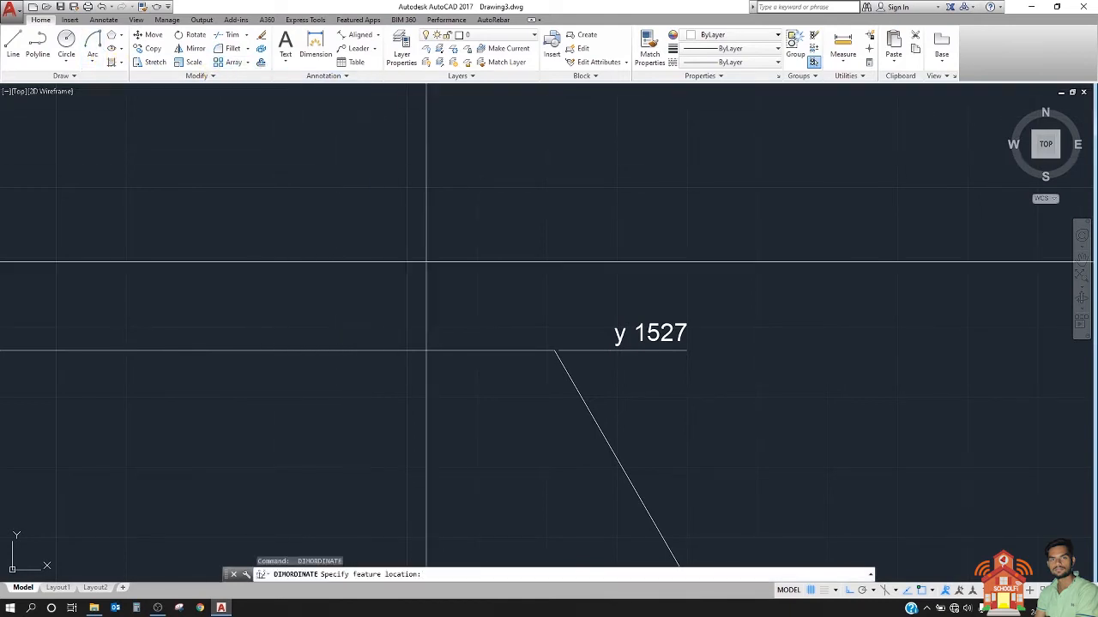
pyautogui.click(549, 351)
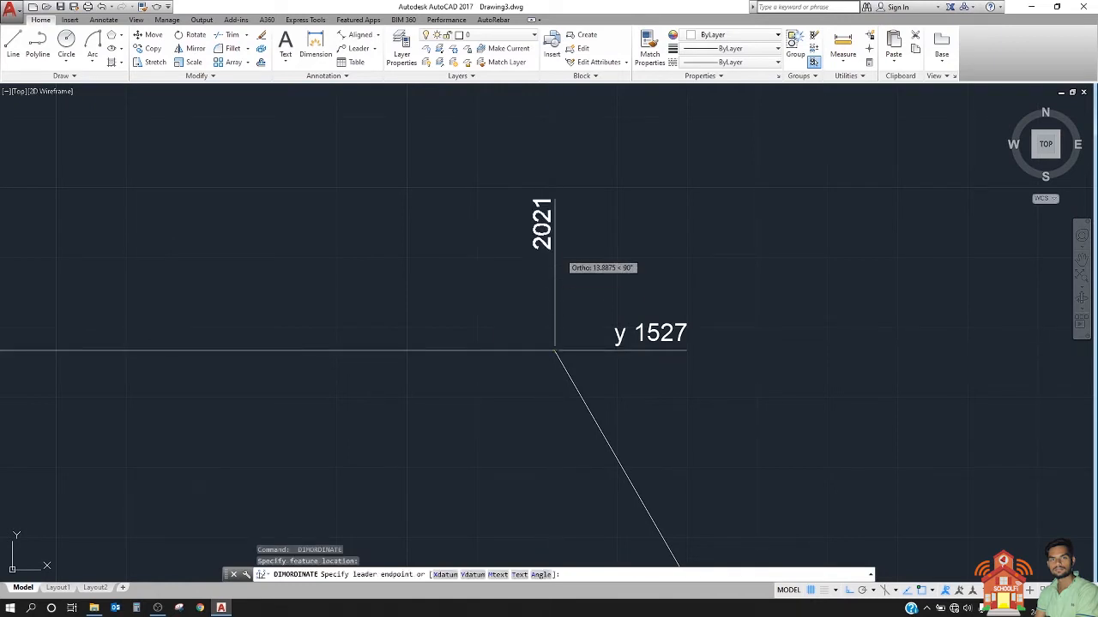
pyautogui.write('t')
pyautogui.press('Return')
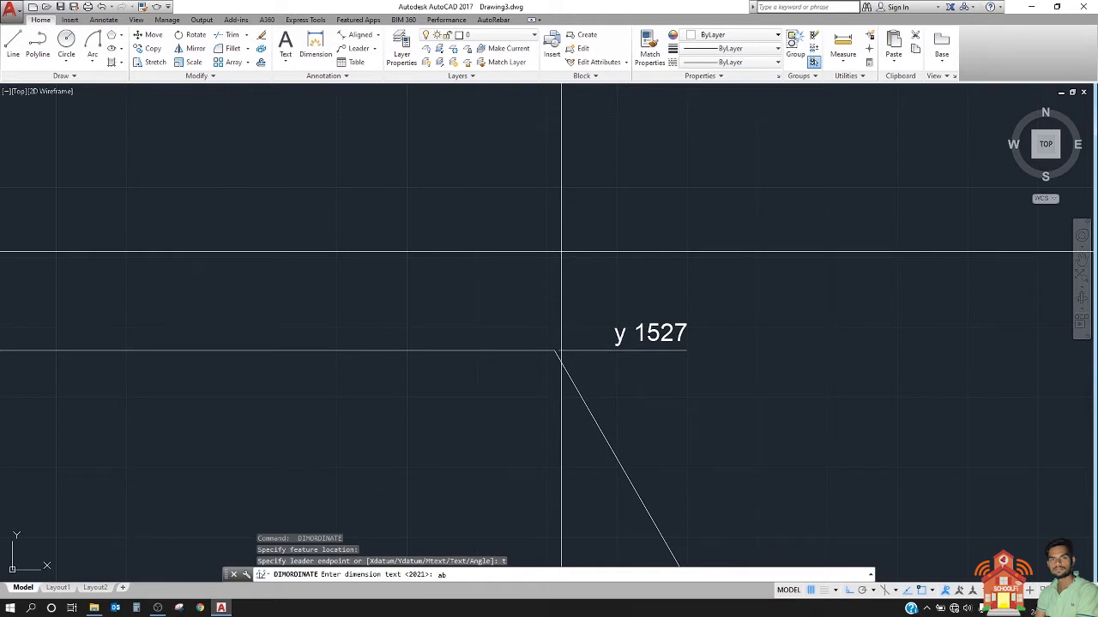
pyautogui.write('abc')
pyautogui.press('Return')
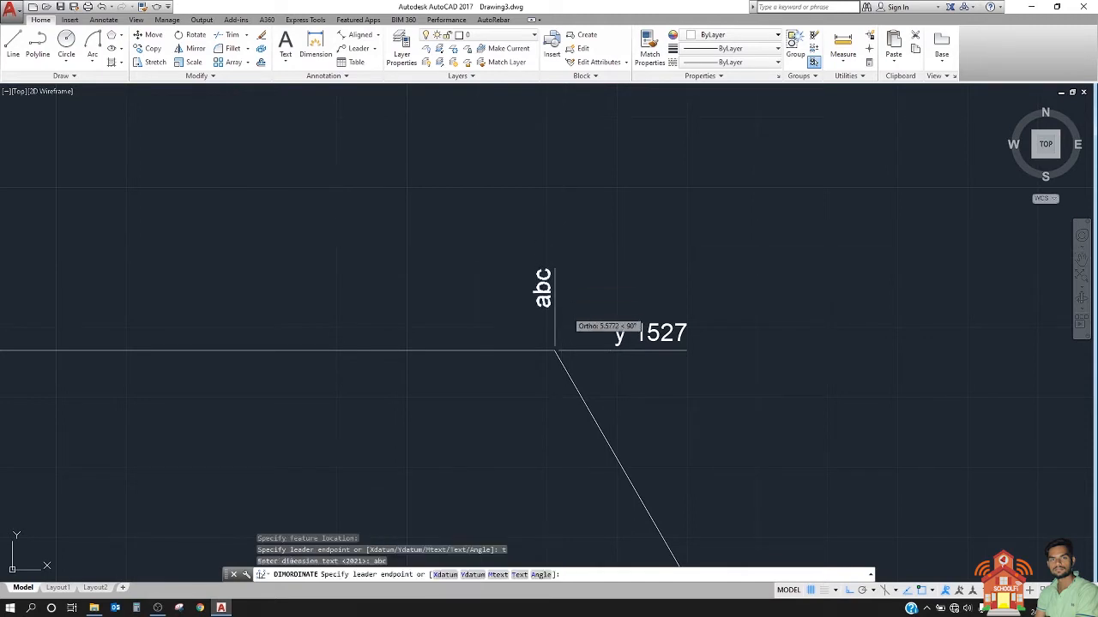
pyautogui.scroll(2, 566, 315)
pyautogui.click(579, 302)
pyautogui.scroll(-5, 574, 258)
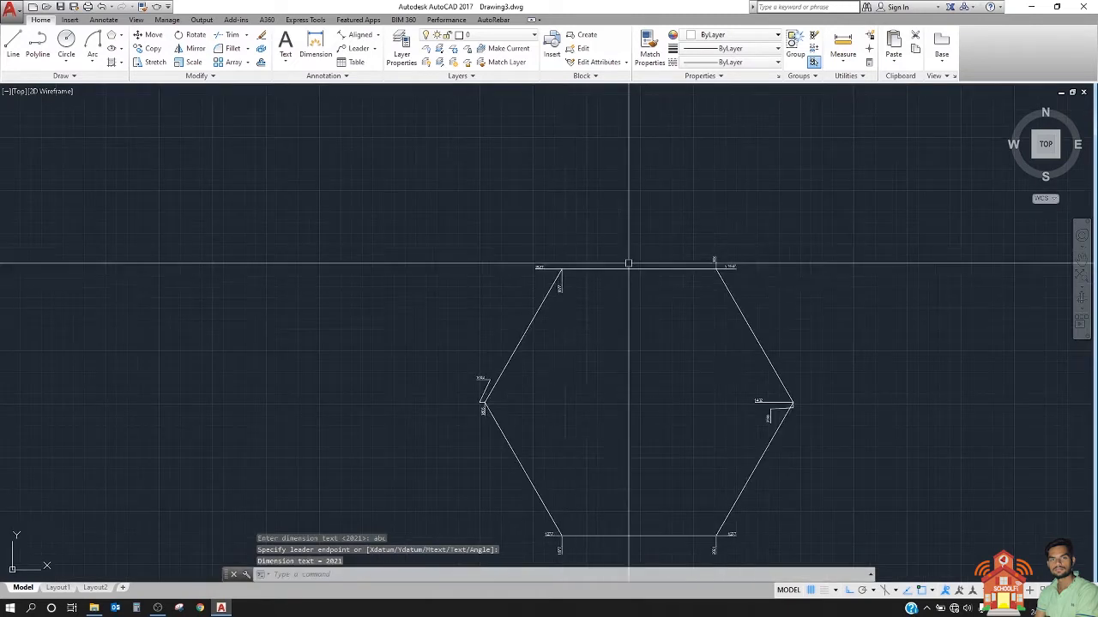
# Step: Examine the ordinate dimensions and their text at the large hexagon's two top corners
pyautogui.scroll(3, 598, 280)
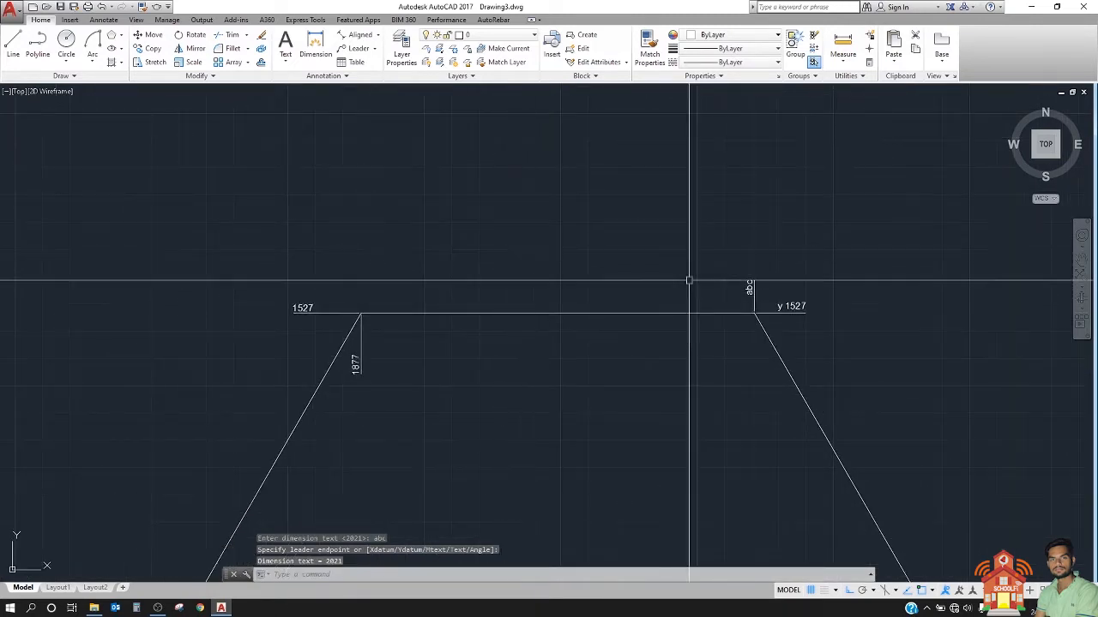
pyautogui.scroll(4, 775, 283)
pyautogui.scroll(-2, 777, 283)
pyautogui.moveTo(716, 285); pyautogui.dragTo(368, 277, button='middle')
pyautogui.scroll(-4, 483, 277)
pyautogui.scroll(3, 554, 274)
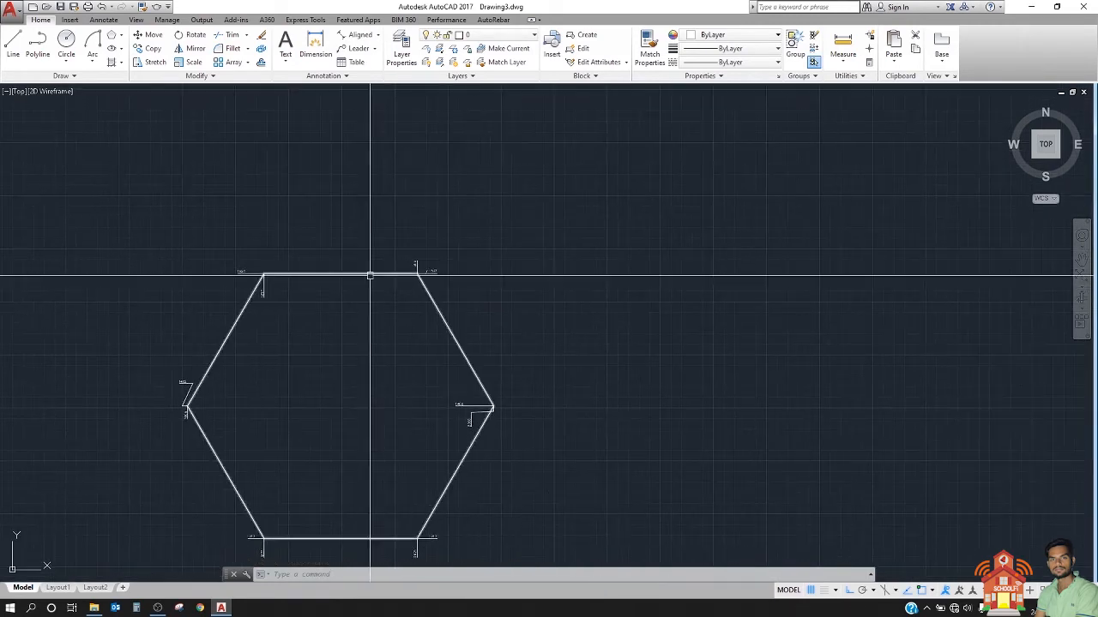
pyautogui.scroll(2, 369, 273)
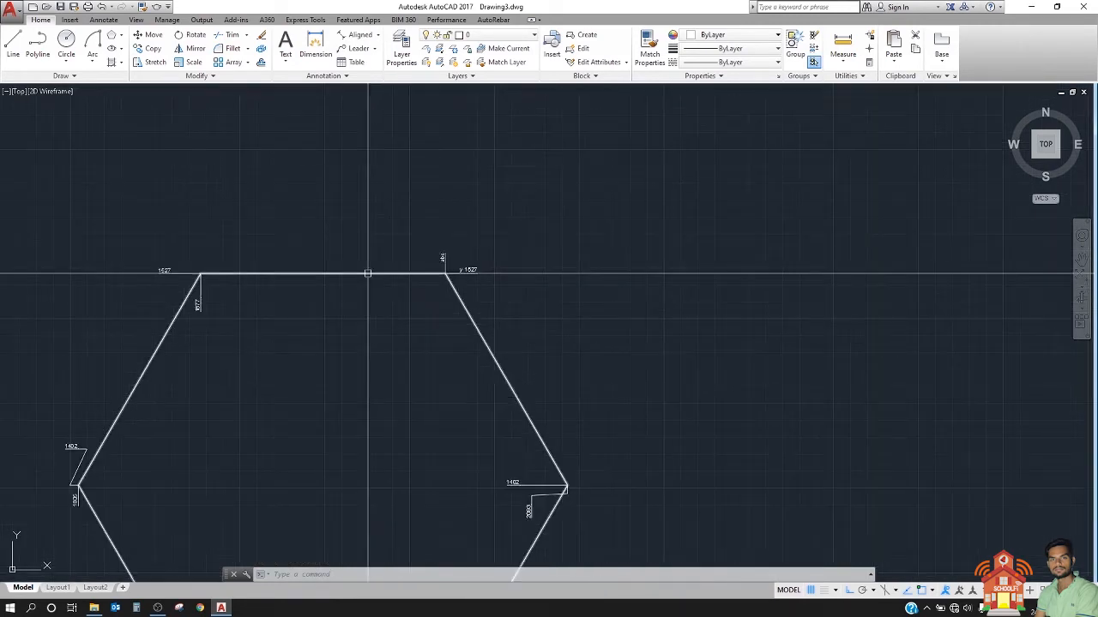
# Step: Add a Y ordinate dimension beside the large hexagon's upper-right edge, with text angle 45 and its leader pointing right
pyautogui.write('do')
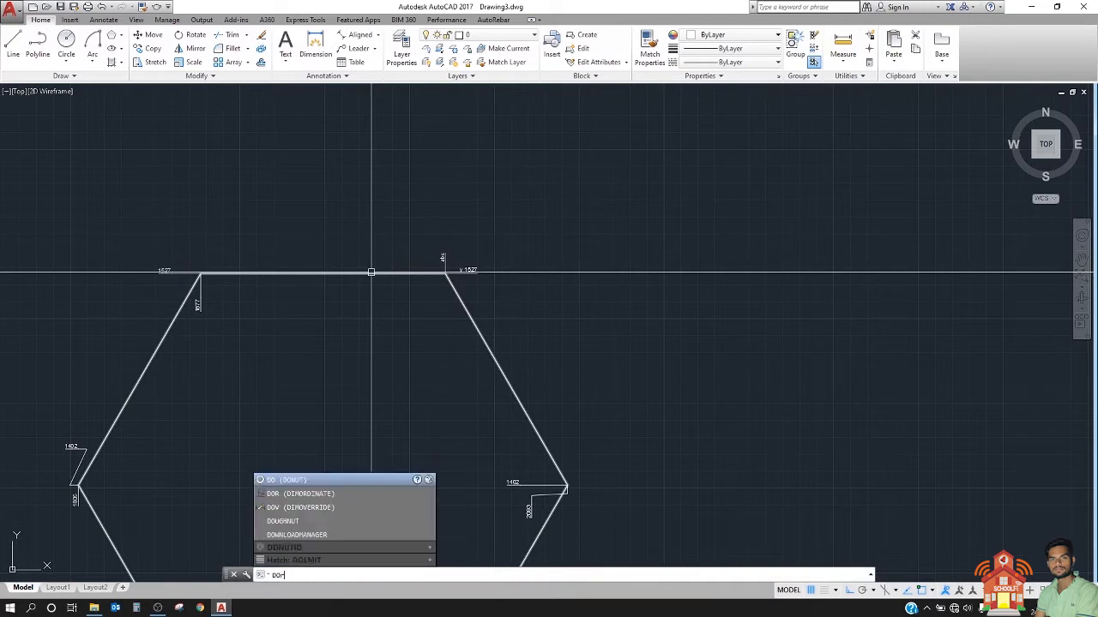
pyautogui.write('r')
pyautogui.press('Return')
pyautogui.click(496, 363)
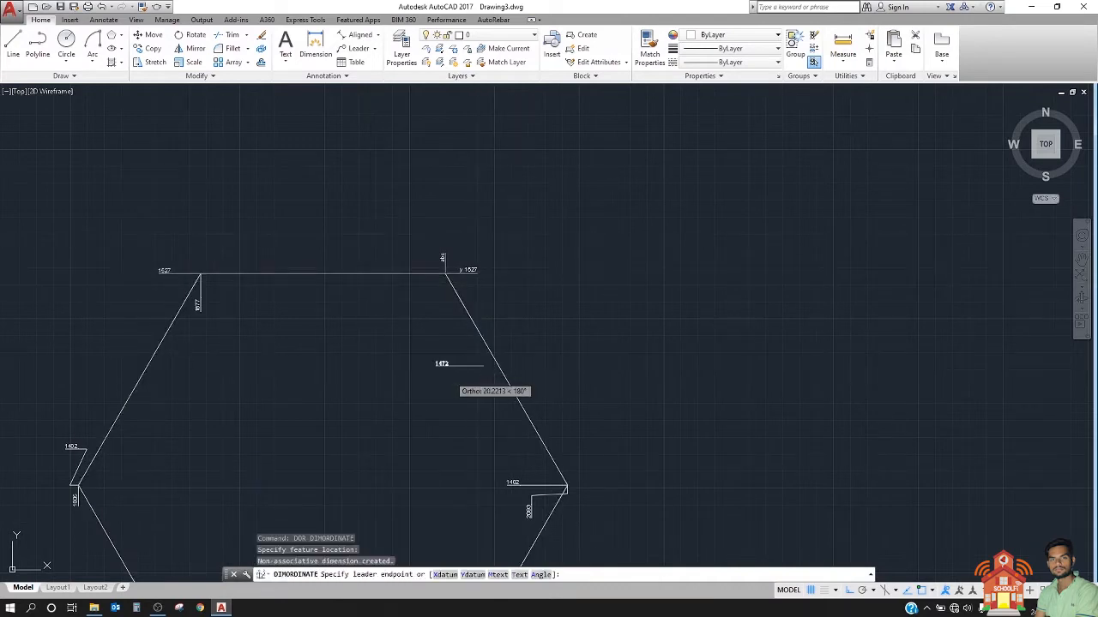
pyautogui.scroll(2, 506, 403)
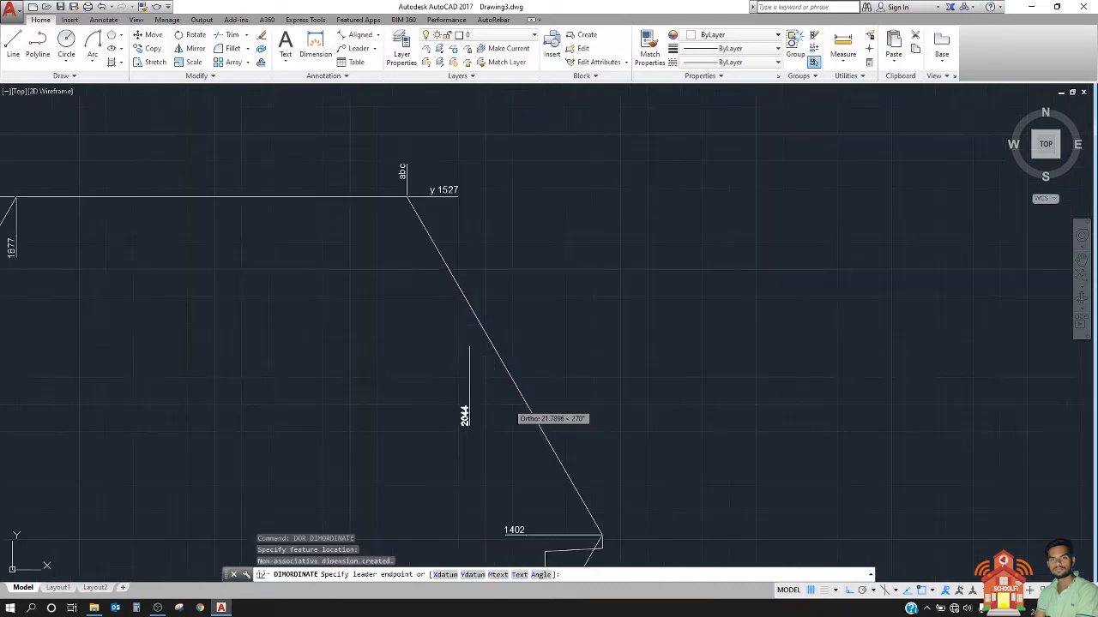
pyautogui.click(542, 575)
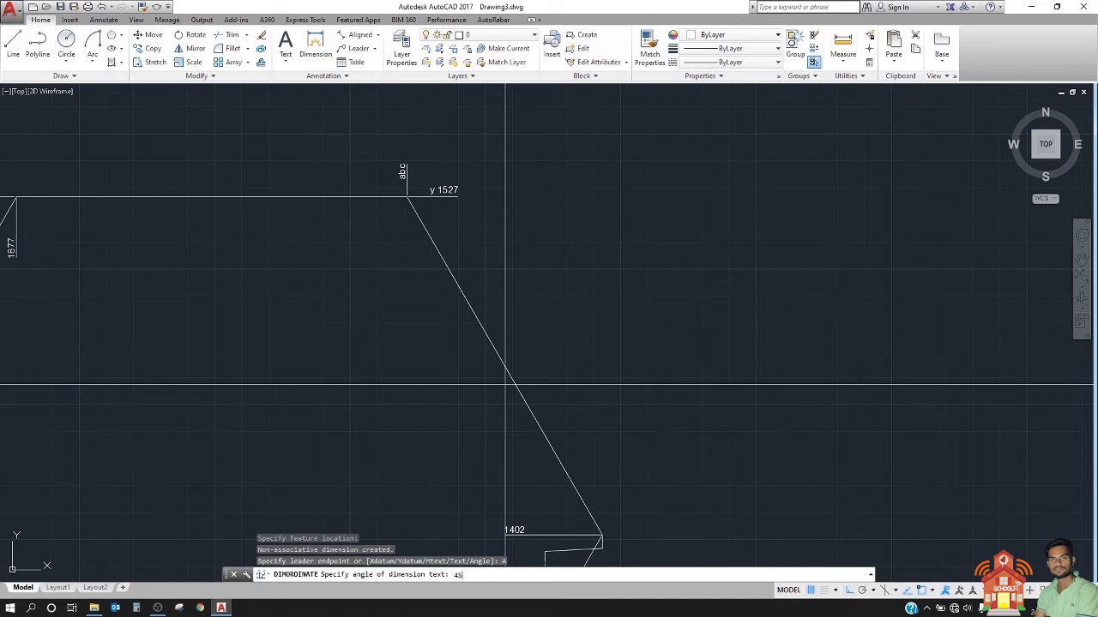
pyautogui.write('45')
pyautogui.press('Return')
pyautogui.scroll(2, 593, 367)
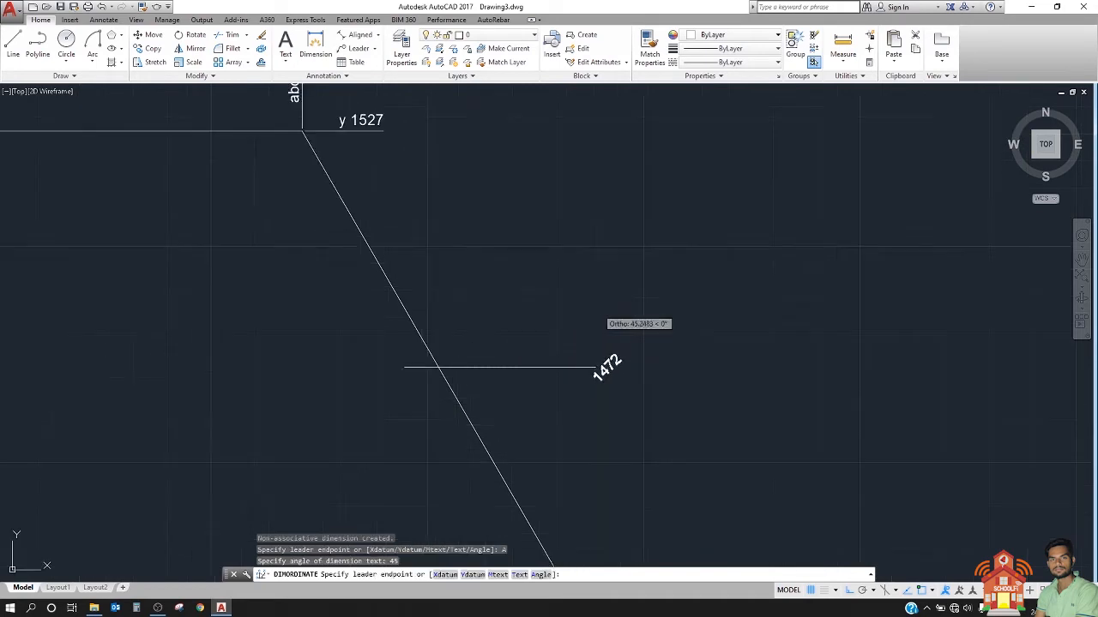
pyautogui.click(594, 367)
# Step: Examine the rotated text of the ordinate dimension beside the hexagon's upper-right edge
pyautogui.scroll(5, 632, 355)
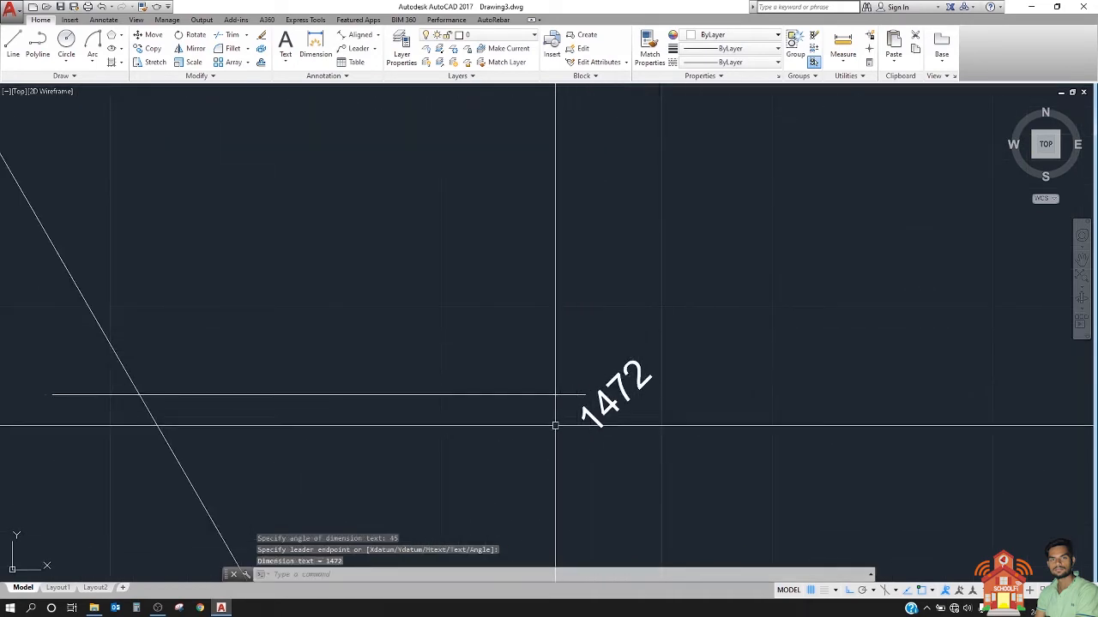
pyautogui.scroll(-3, 565, 337)
pyautogui.scroll(1, 565, 337)
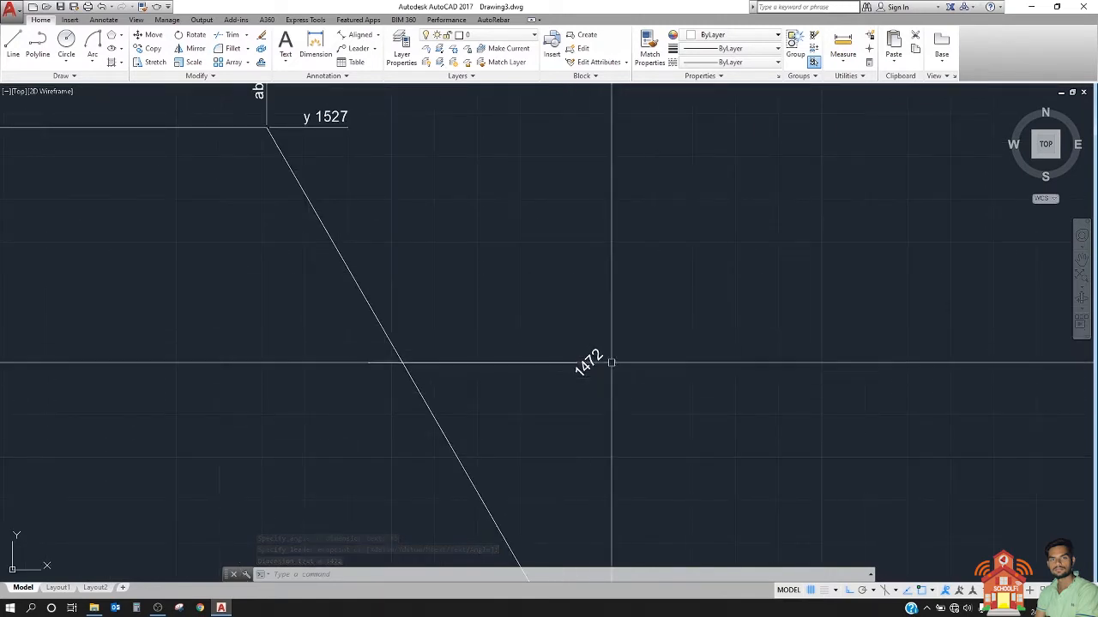
pyautogui.scroll(4, 595, 362)
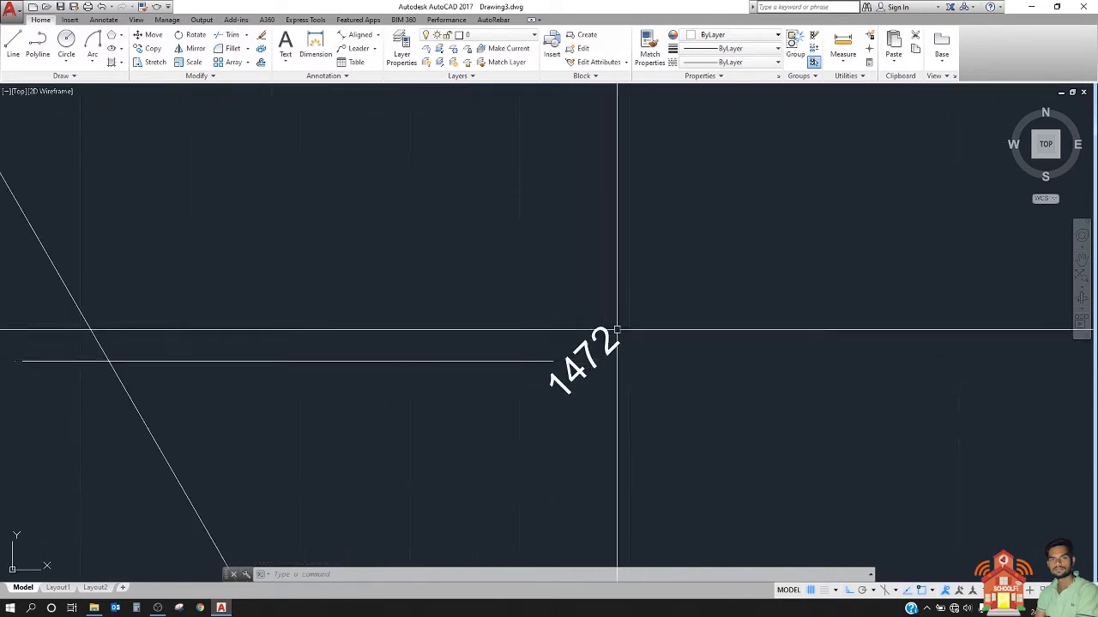
pyautogui.scroll(-4, 578, 355)
pyautogui.scroll(4, 580, 355)
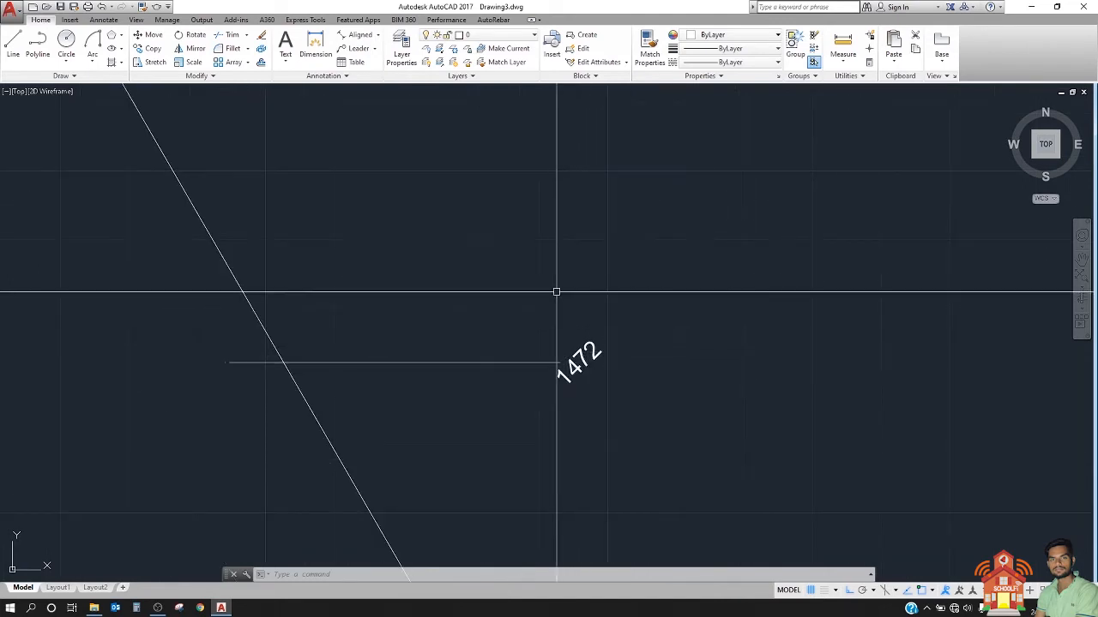
pyautogui.scroll(-4, 580, 388)
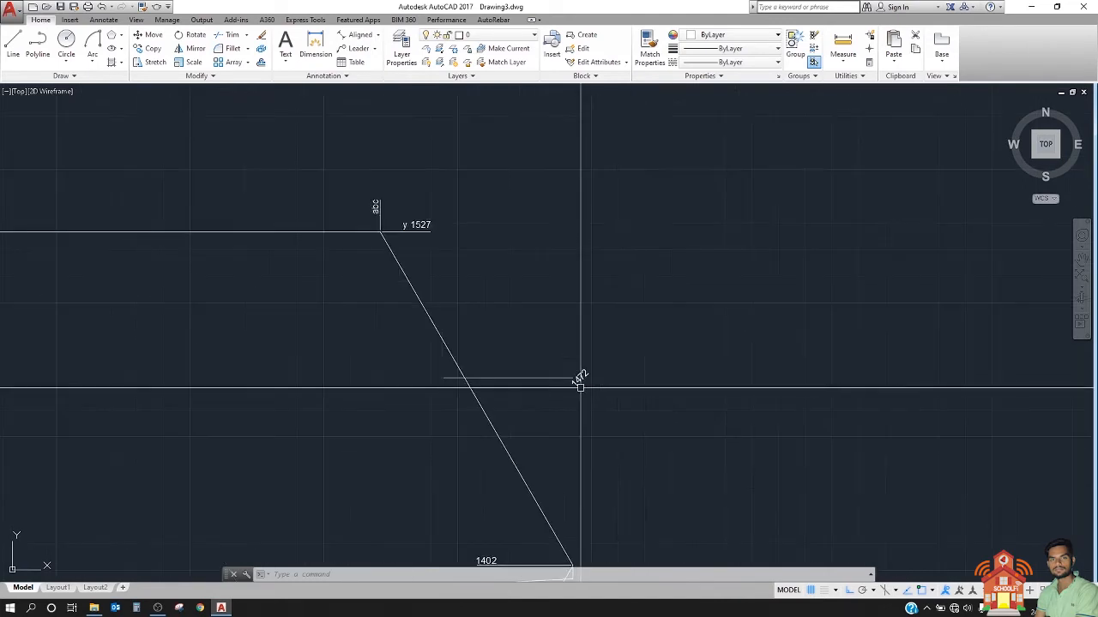
pyautogui.scroll(2, 579, 388)
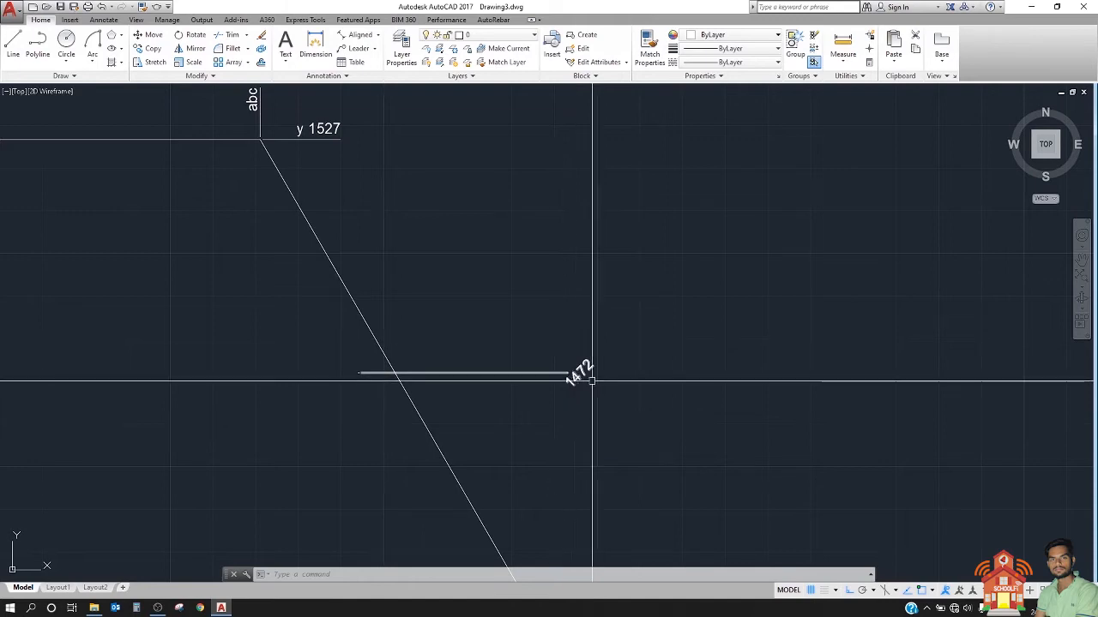
pyautogui.scroll(-10, 631, 367)
pyautogui.scroll(4, 600, 232)
# Step: Draw three separate circles below the dimensioned arcs, with radii of about 24, 17 and 28
pyautogui.moveTo(600, 231); pyautogui.dragTo(495, 235, button='middle')
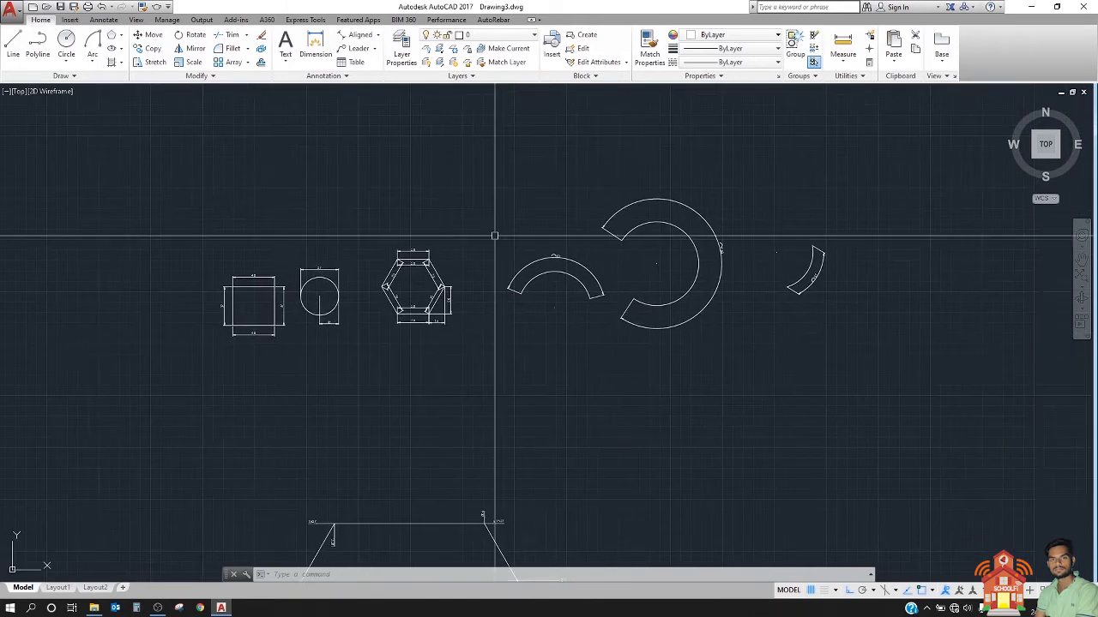
pyautogui.click(66, 43)
pyautogui.click(605, 360)
pyautogui.click(581, 373)
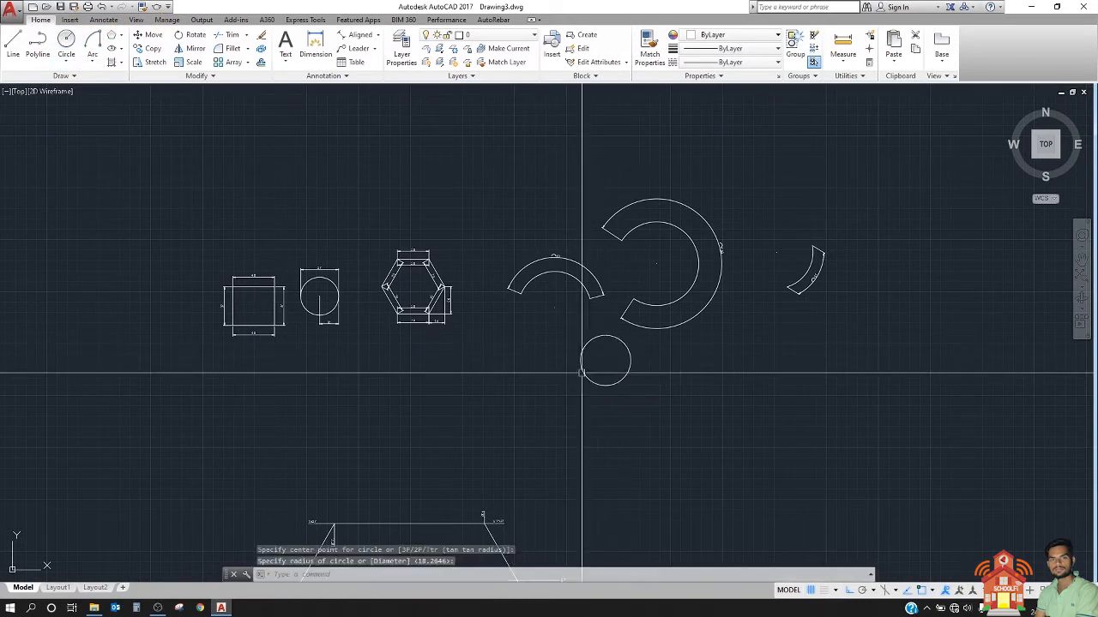
pyautogui.scroll(2, 715, 354)
pyautogui.press('Return')
pyautogui.click(663, 409)
pyautogui.click(648, 433)
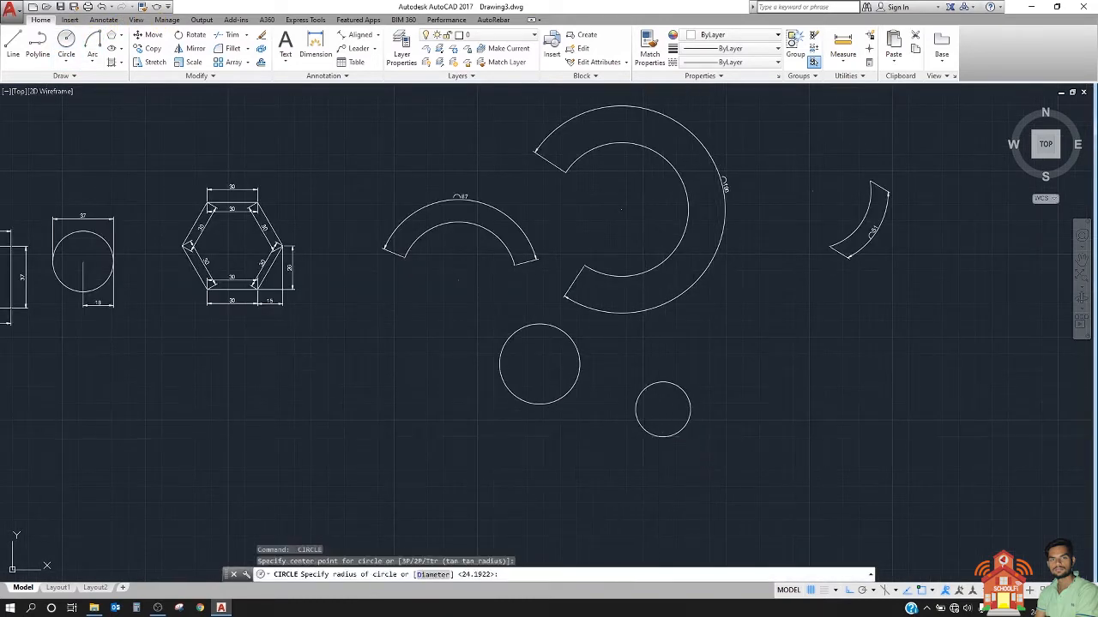
pyautogui.moveTo(628, 420); pyautogui.dragTo(434, 365, button='middle')
pyautogui.press('Return')
pyautogui.click(598, 416)
pyautogui.click(552, 432)
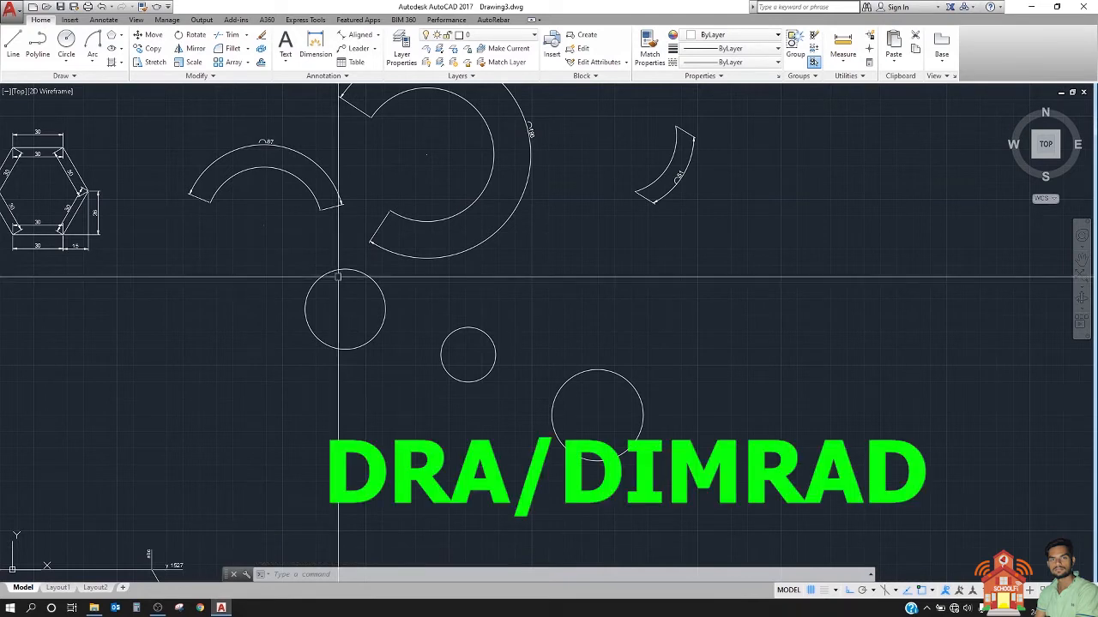
# Step: Add a radius dimension to the first of the three new circles, placing its text outside to the circle's left
pyautogui.write('DRA')
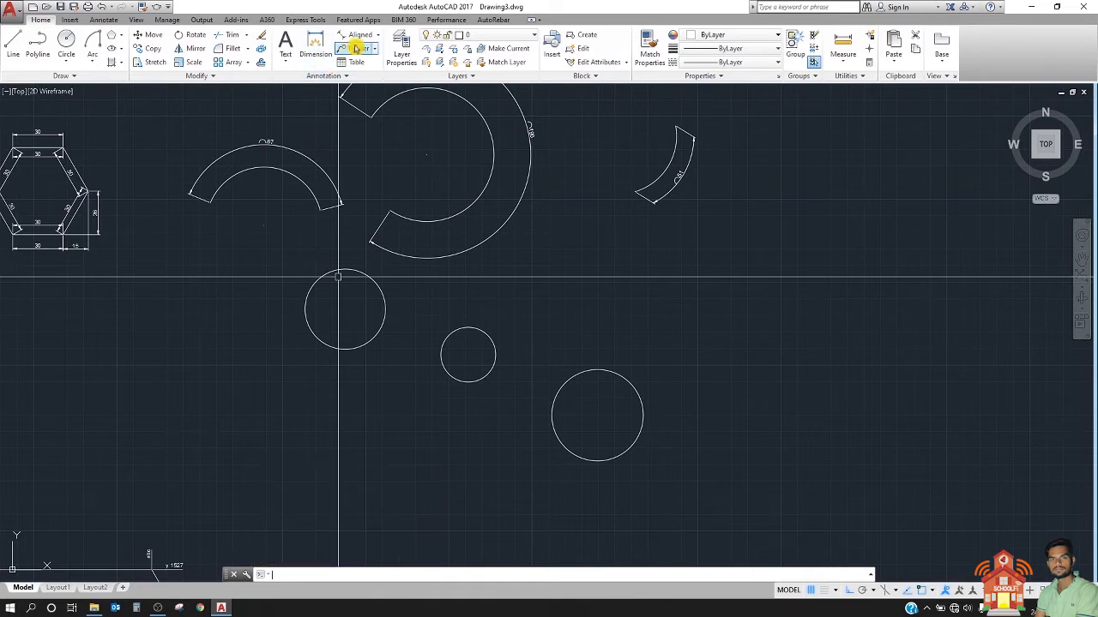
pyautogui.press('Escape')
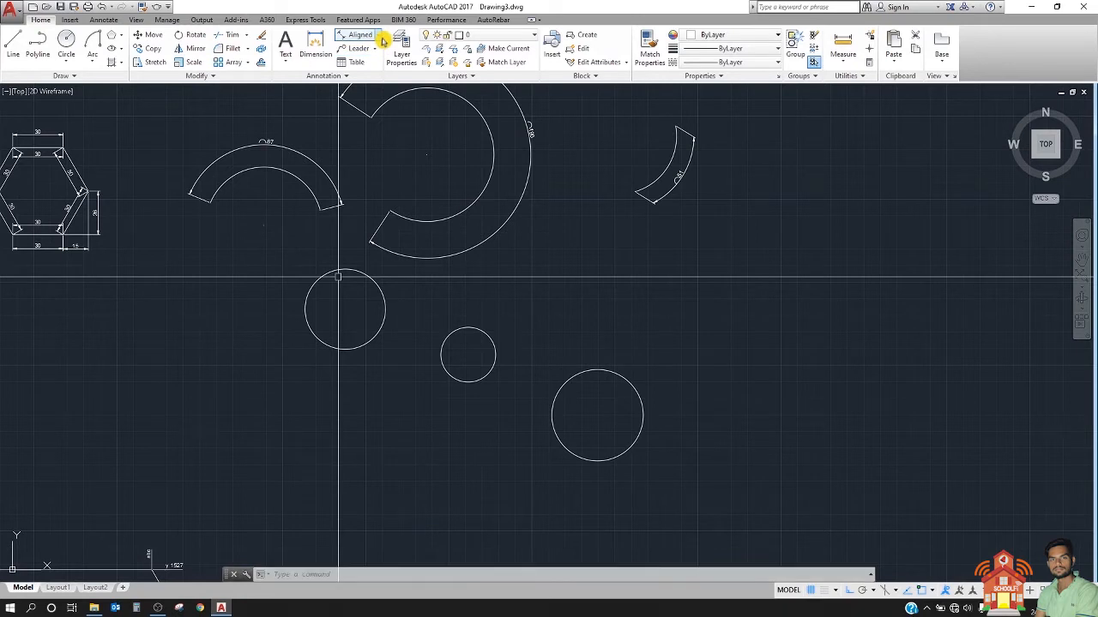
pyautogui.click(378, 36)
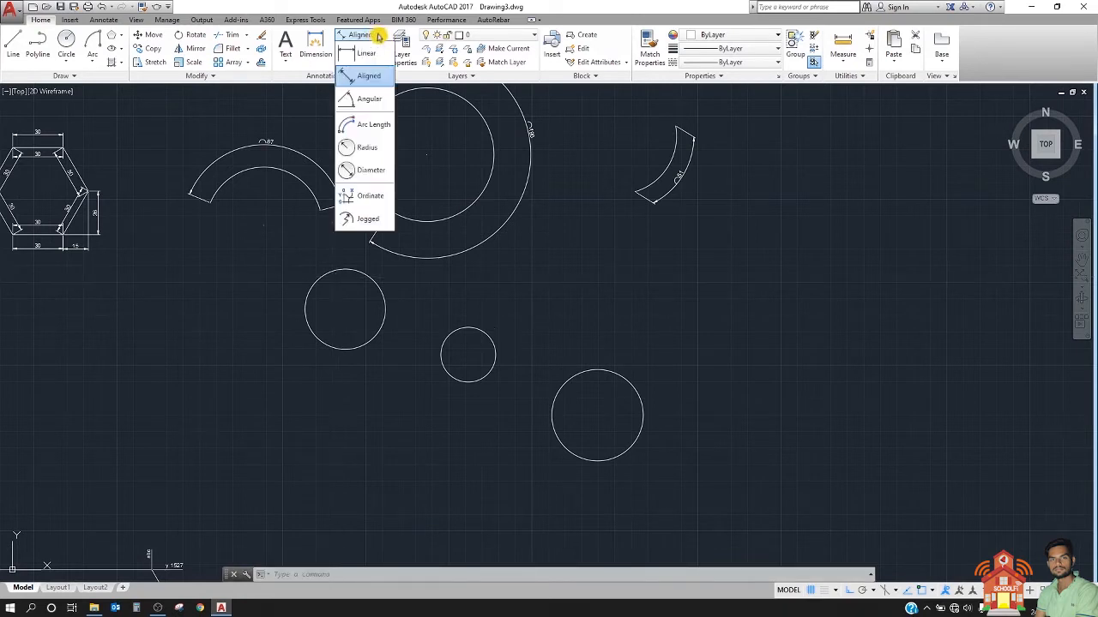
pyautogui.click(358, 148)
pyautogui.scroll(2, 186, 219)
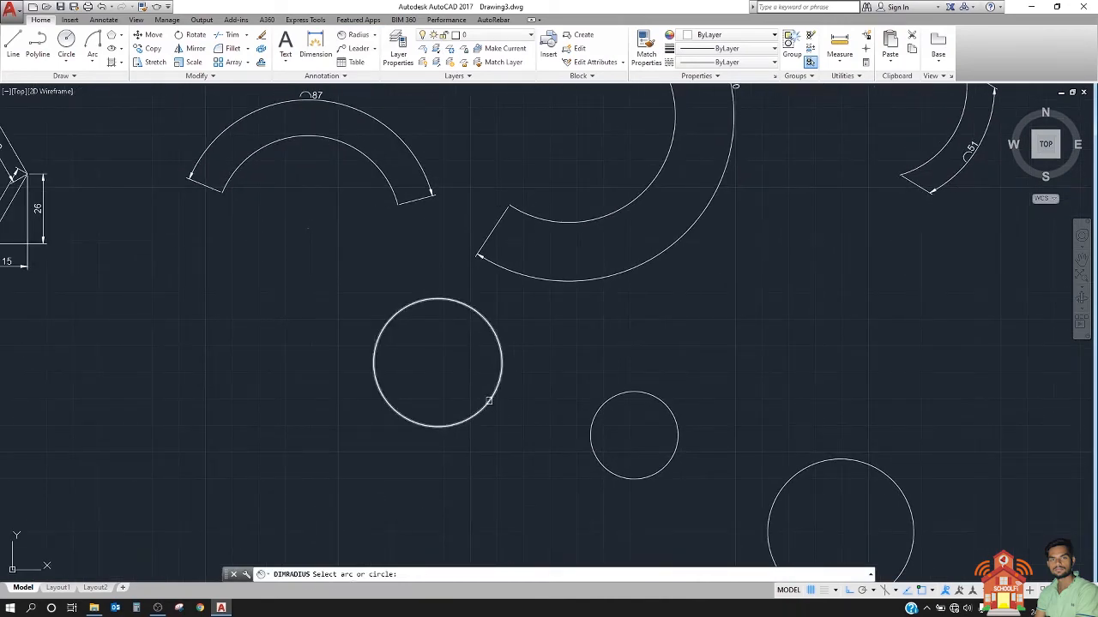
pyautogui.scroll(-2, 471, 425)
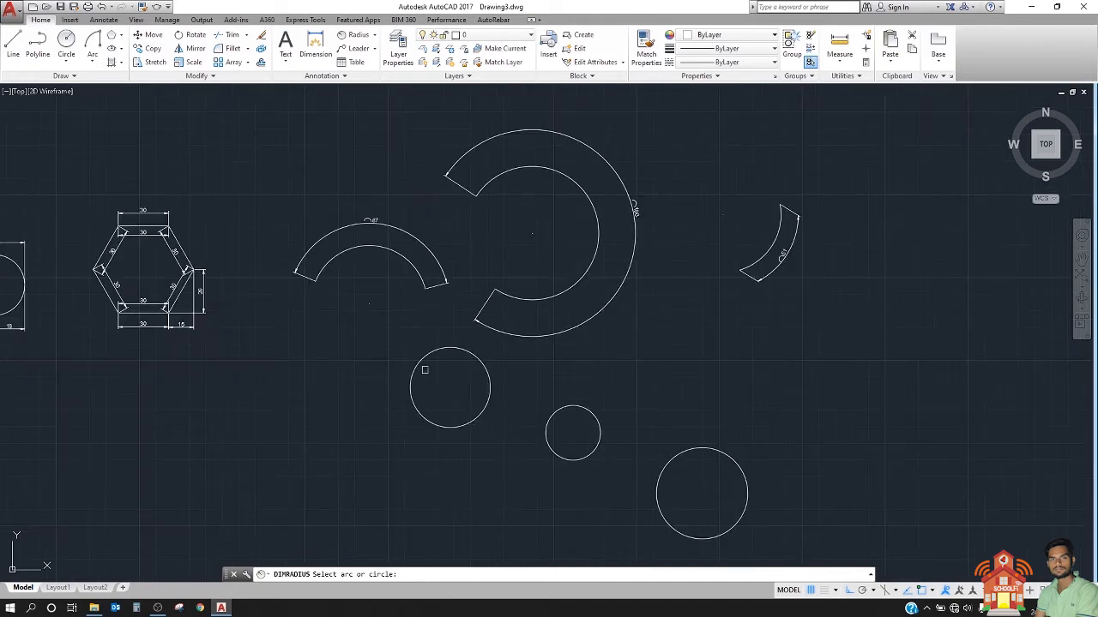
pyautogui.click(422, 249)
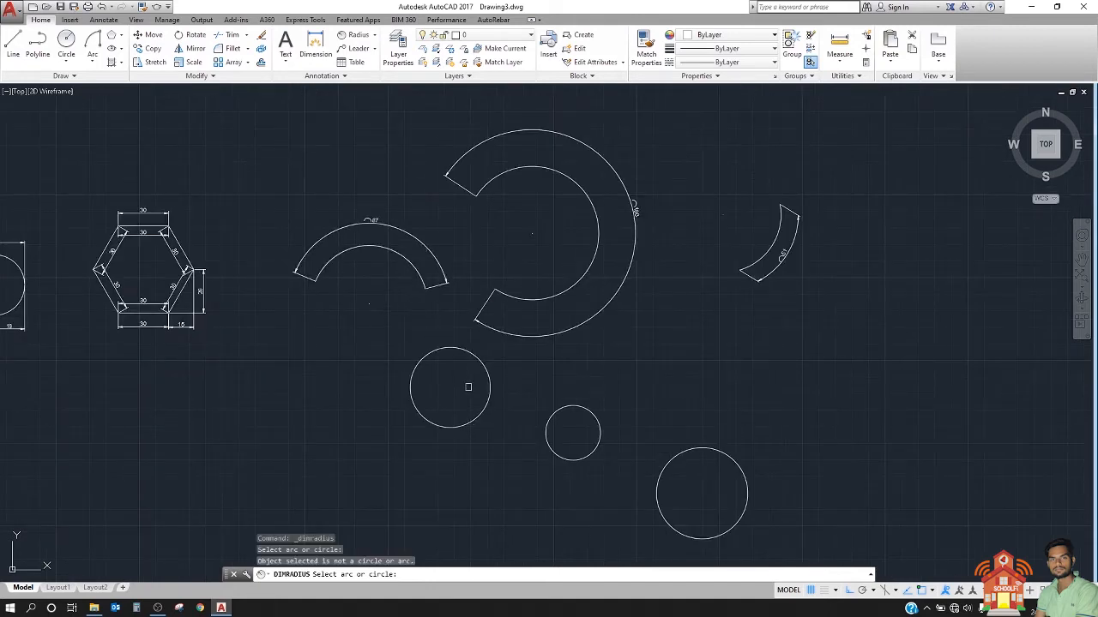
pyautogui.scroll(2, 495, 387)
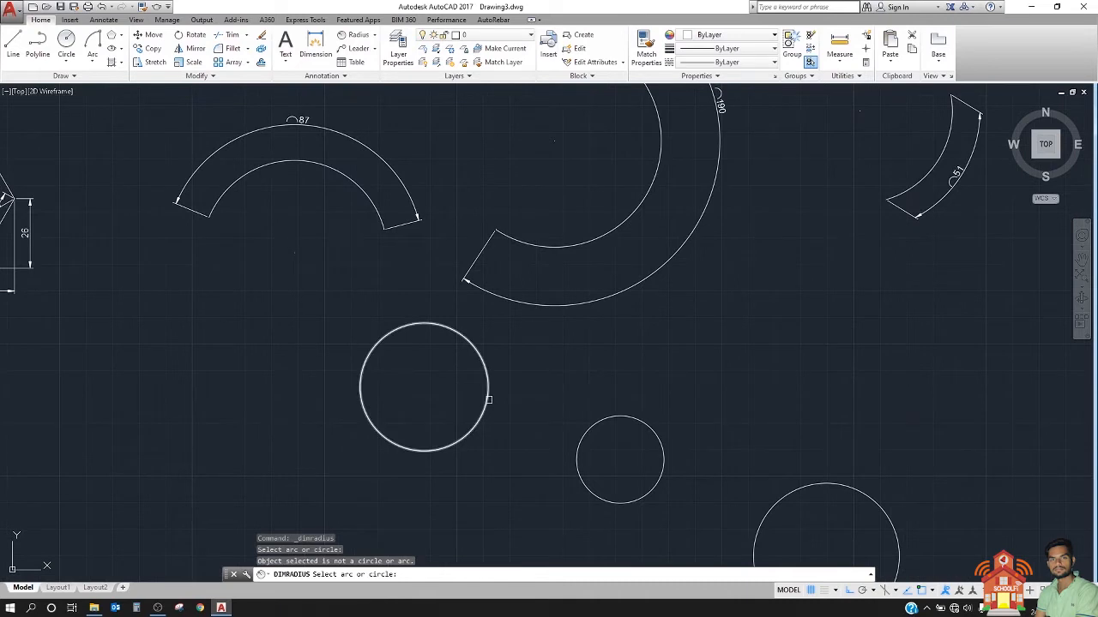
pyautogui.click(487, 399)
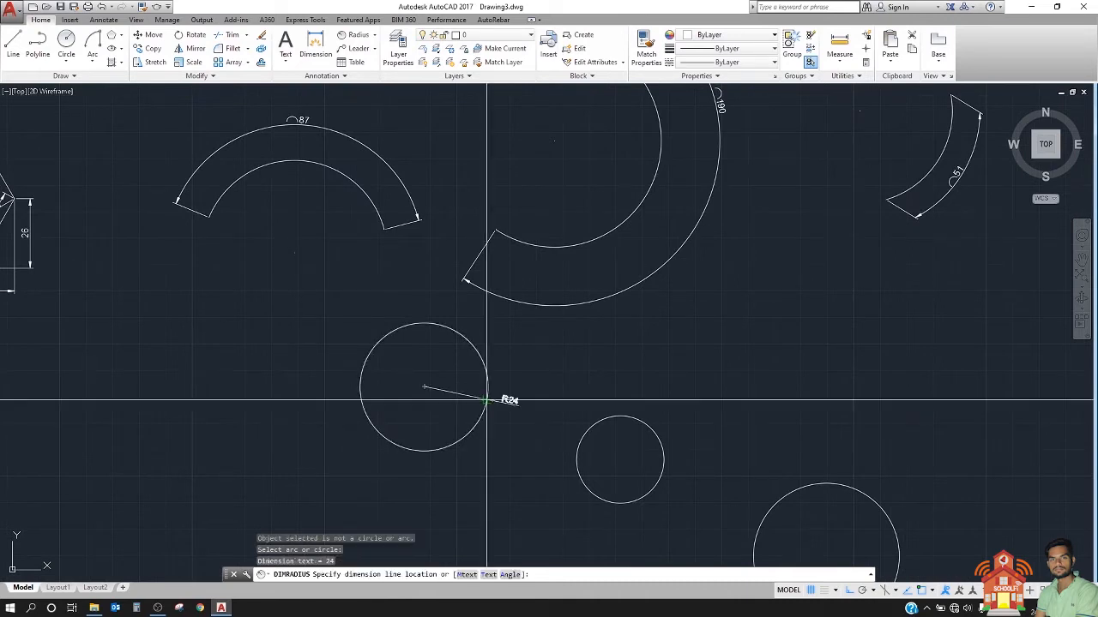
pyautogui.scroll(2, 339, 398)
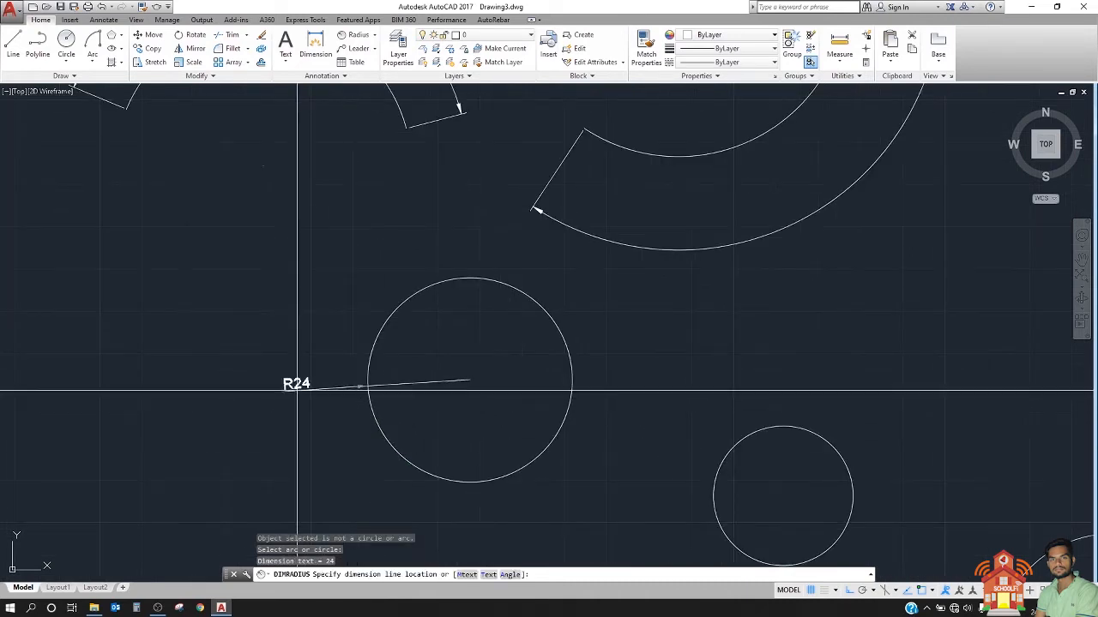
pyautogui.click(300, 382)
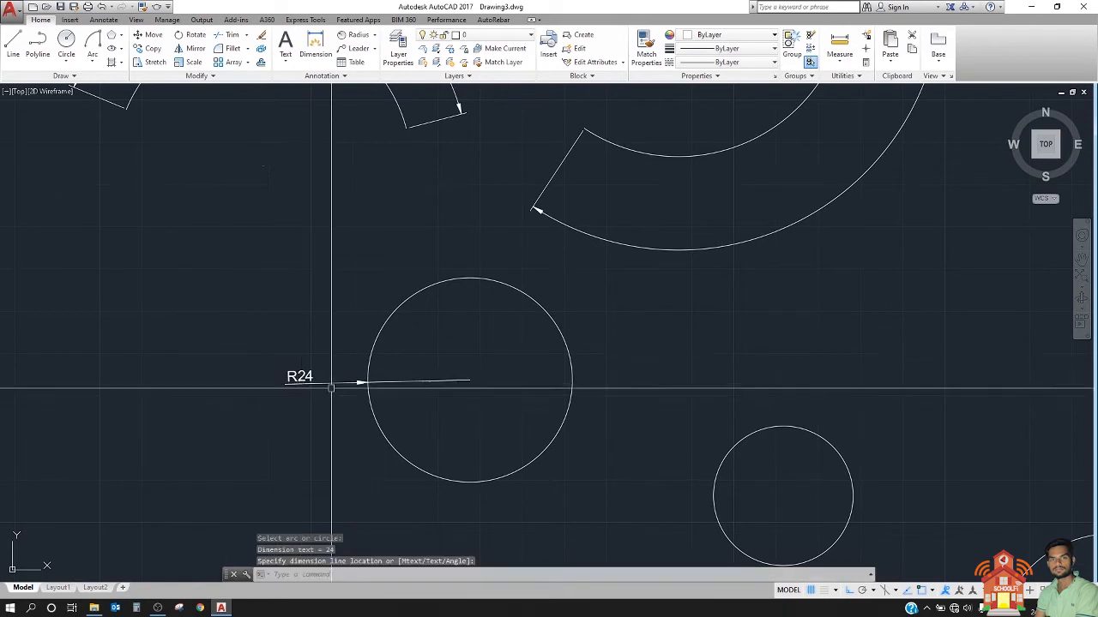
# Step: Add a radius dimension to the smallest of the three circles, placing its text outside to the circle's left
pyautogui.scroll(2, 431, 400)
pyautogui.scroll(-2, 416, 397)
pyautogui.moveTo(416, 396); pyautogui.dragTo(350, 394, button='middle')
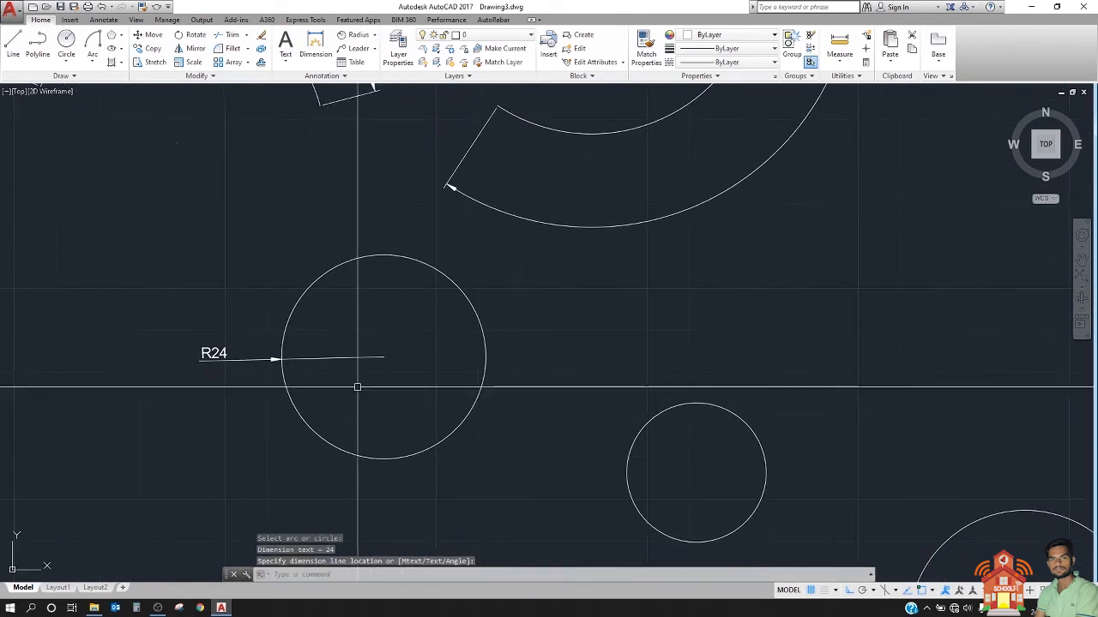
pyautogui.press('Return')
pyautogui.click(664, 408)
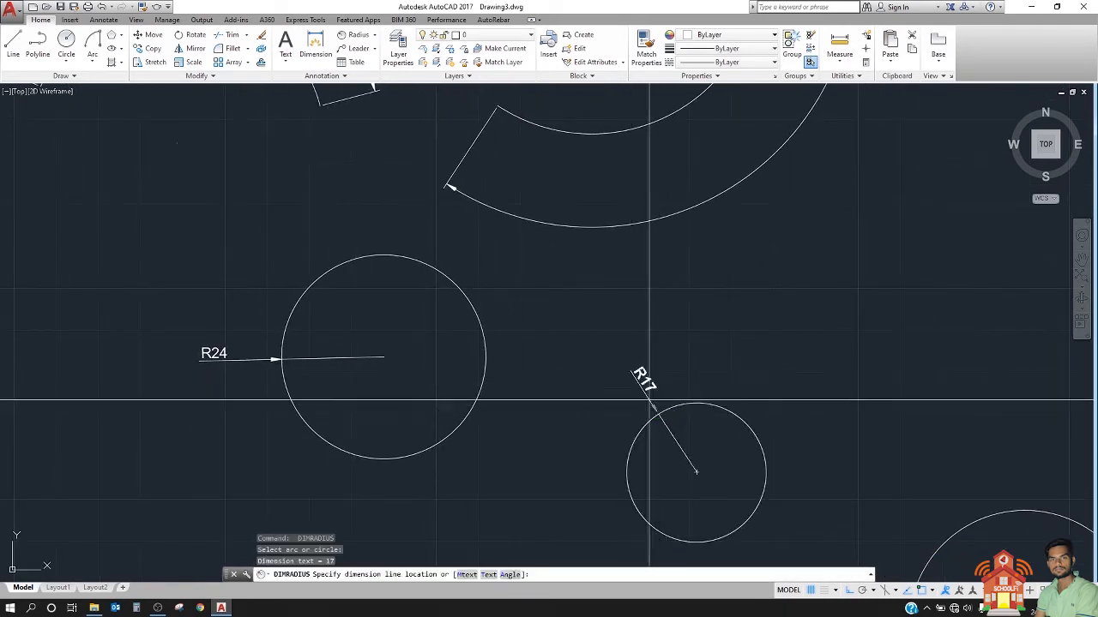
pyautogui.moveTo(606, 458); pyautogui.dragTo(397, 386, button='middle')
pyautogui.click(397, 385)
# Step: Add a radius dimension to the largest of the three circles, placing its text outside to the circle's upper left
pyautogui.press('Return')
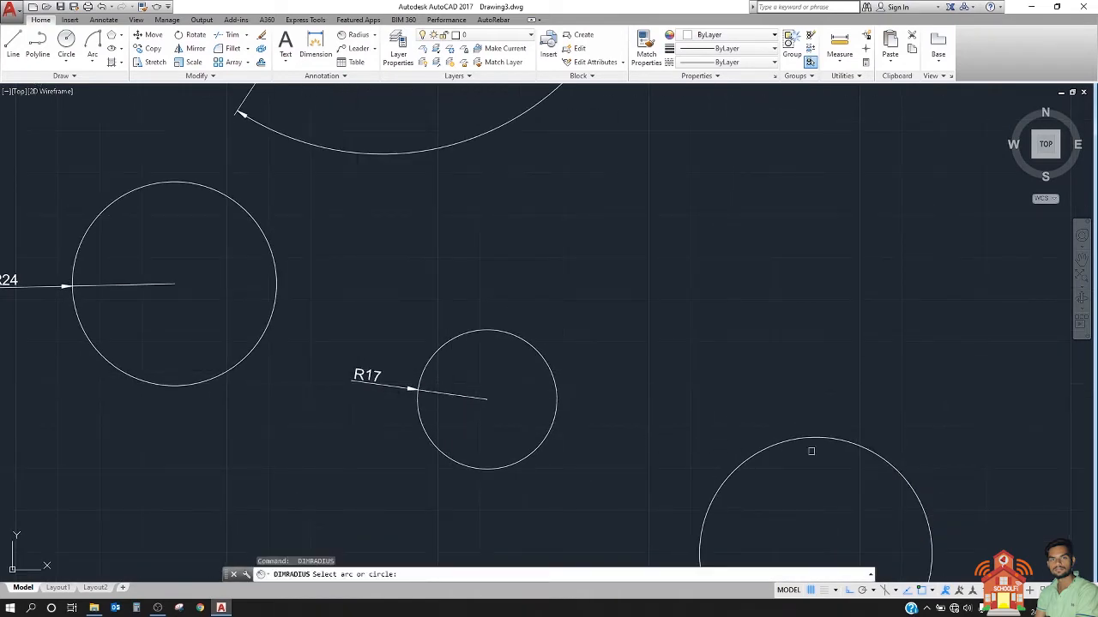
pyautogui.click(818, 443)
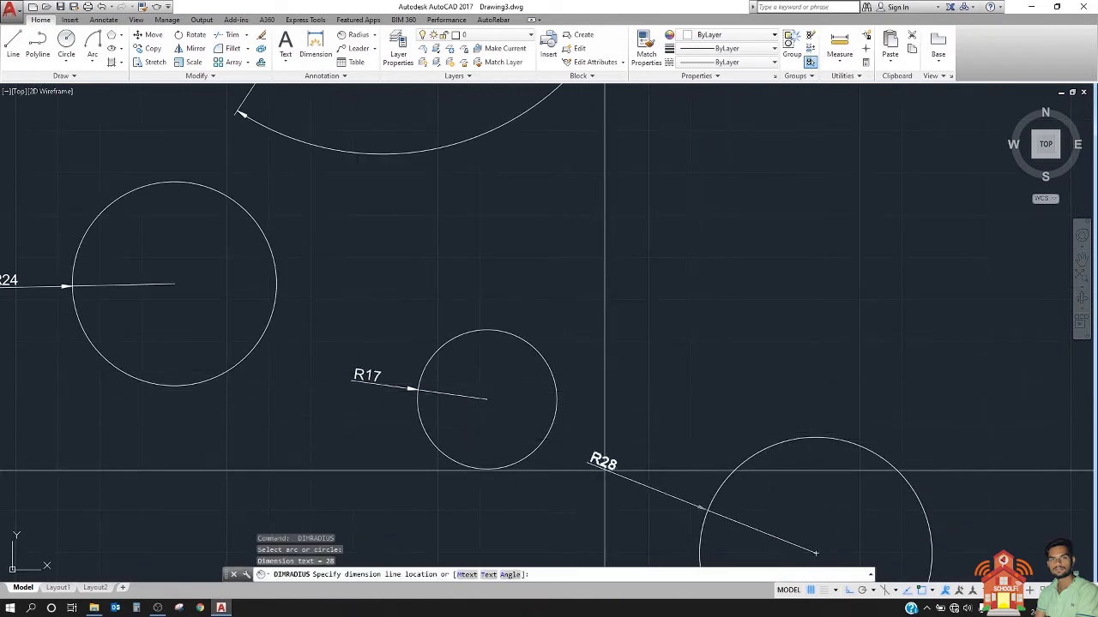
pyautogui.scroll(-4, 588, 407)
pyautogui.scroll(2, 593, 402)
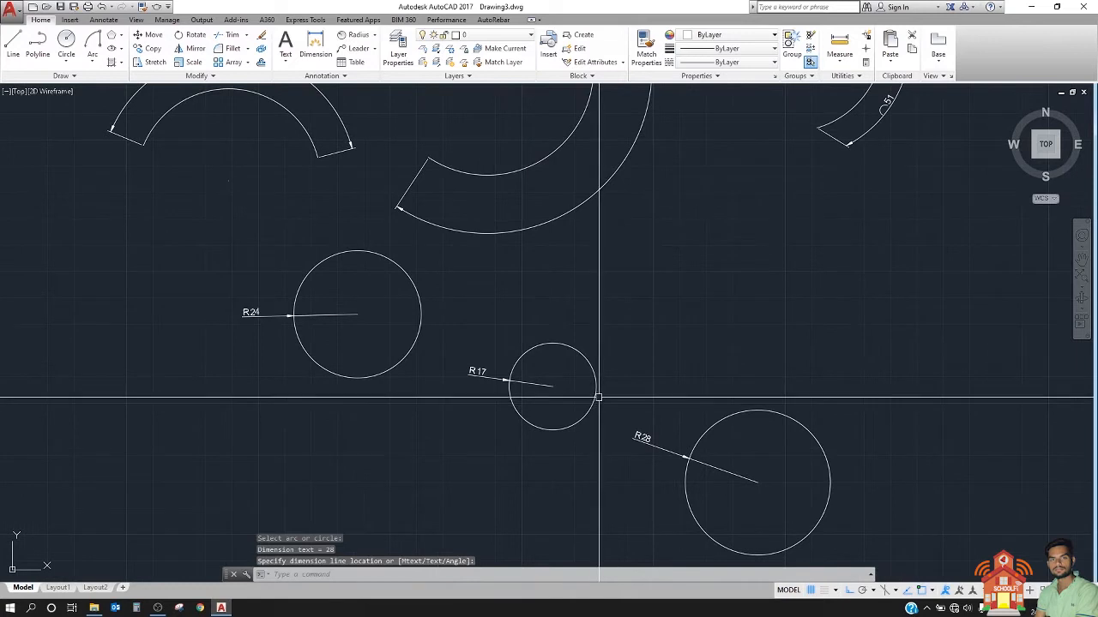
# Step: Add a diameter dimension to the circle with the R24 dimension, placing its text outside to the circle's lower left
pyautogui.moveTo(355, 321); pyautogui.dragTo(466, 336, button='middle')
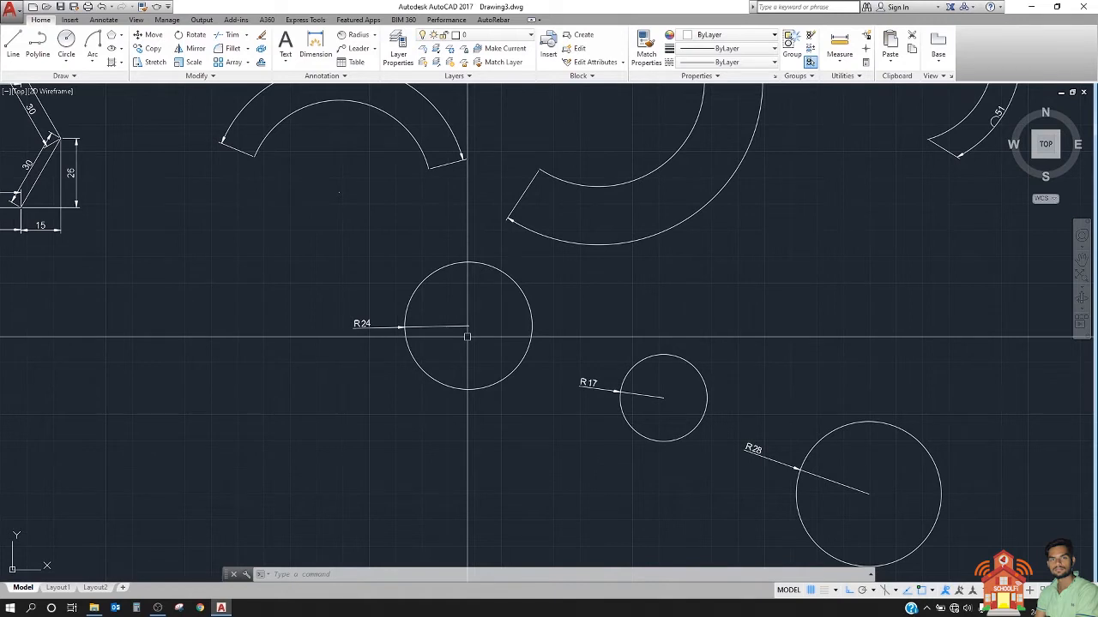
pyautogui.write('ddi')
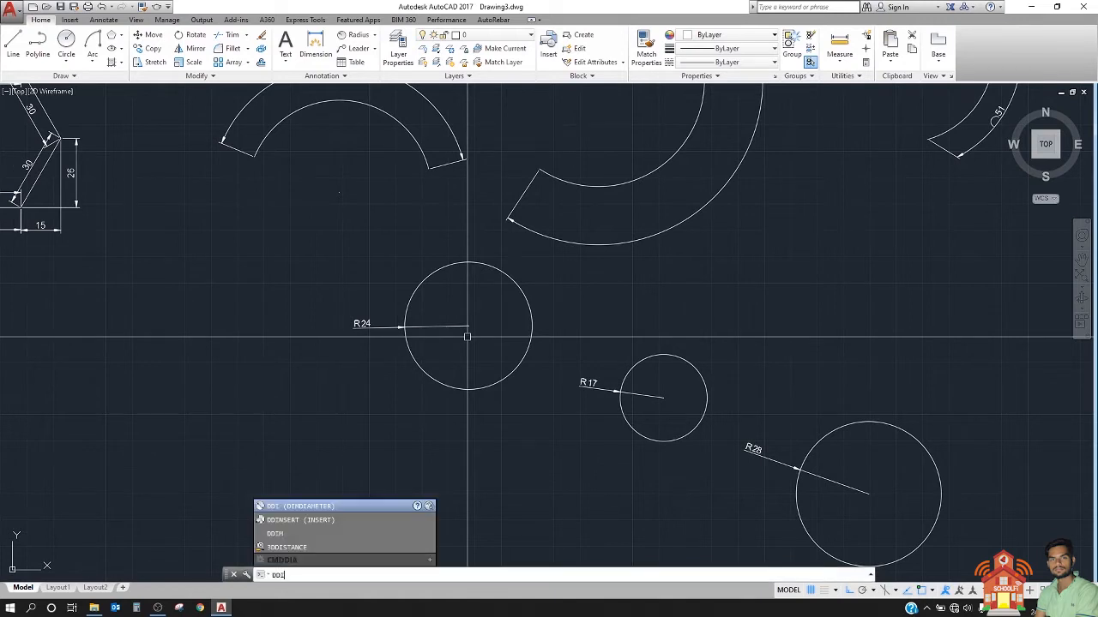
pyautogui.press('Return')
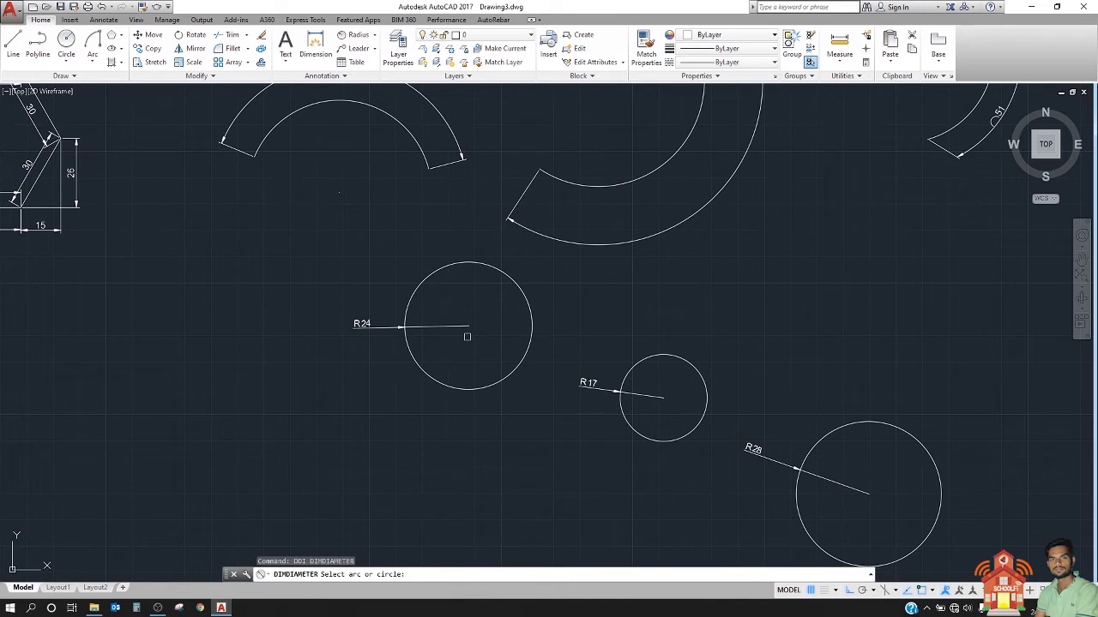
pyautogui.click(374, 36)
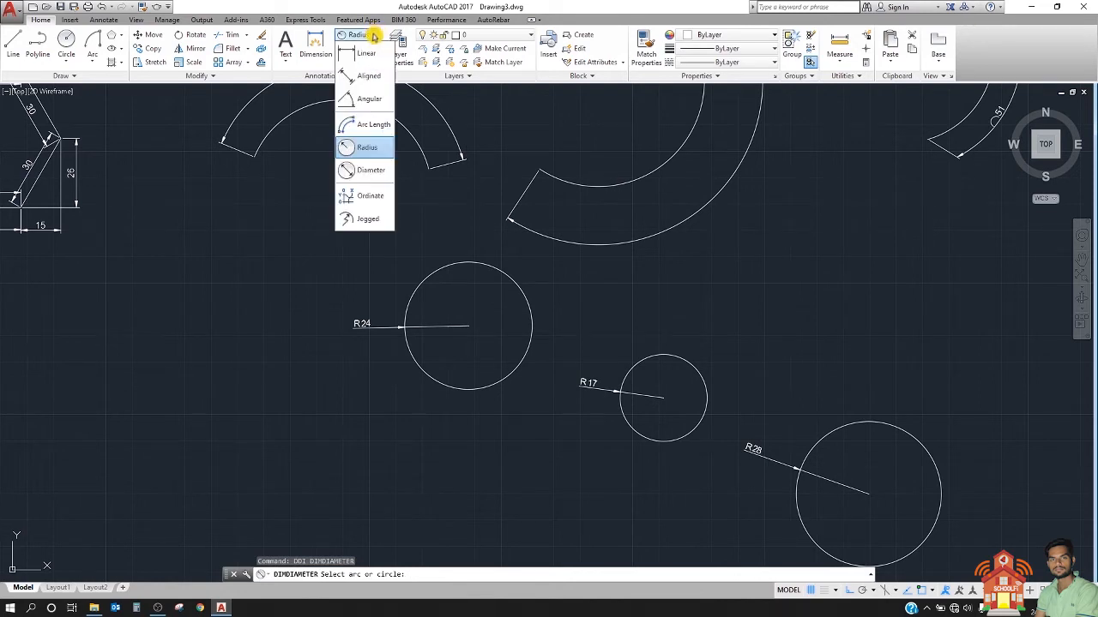
pyautogui.click(383, 173)
pyautogui.click(507, 376)
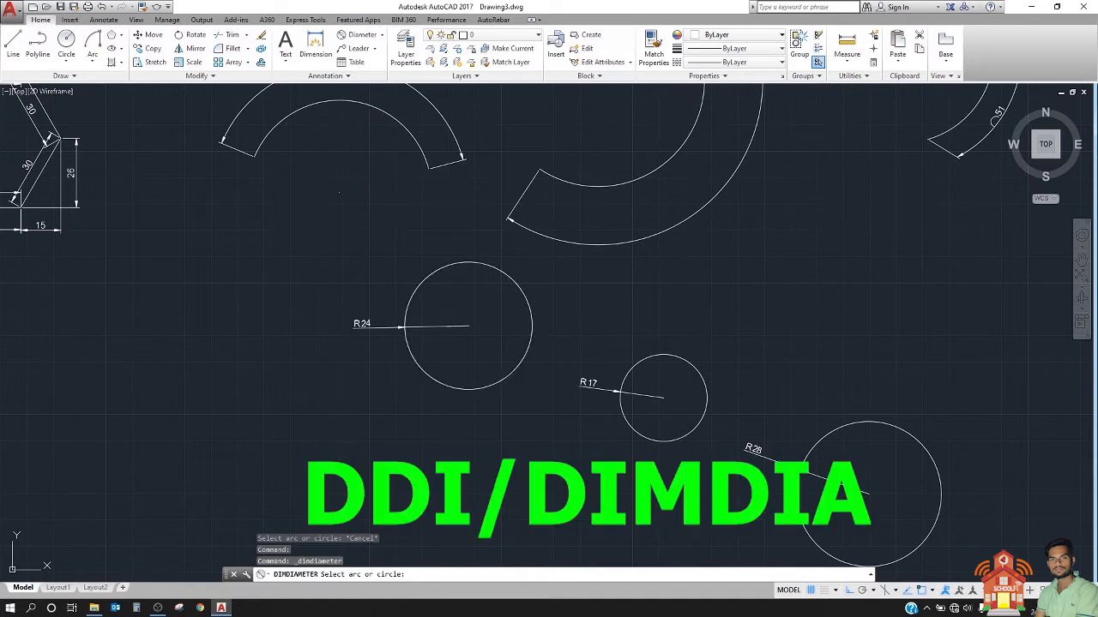
pyautogui.scroll(4, 408, 423)
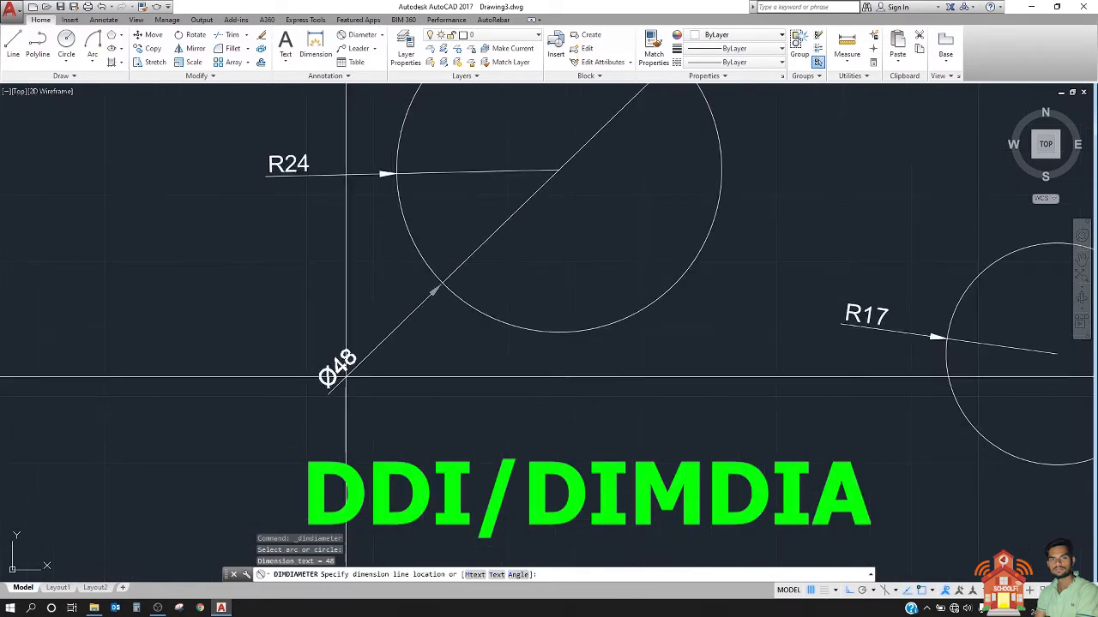
pyautogui.click(305, 280)
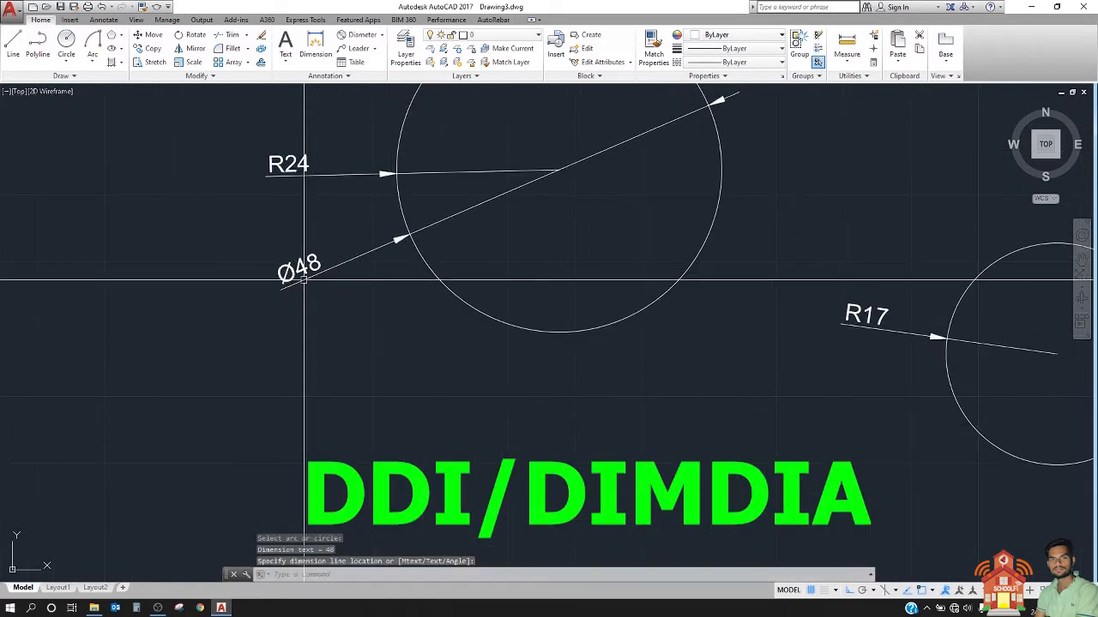
# Step: Add a diameter dimension to the smallest of the three circles, placing its text outside to the circle's lower left
pyautogui.scroll(-4, 215, 262)
pyautogui.scroll(3, 246, 265)
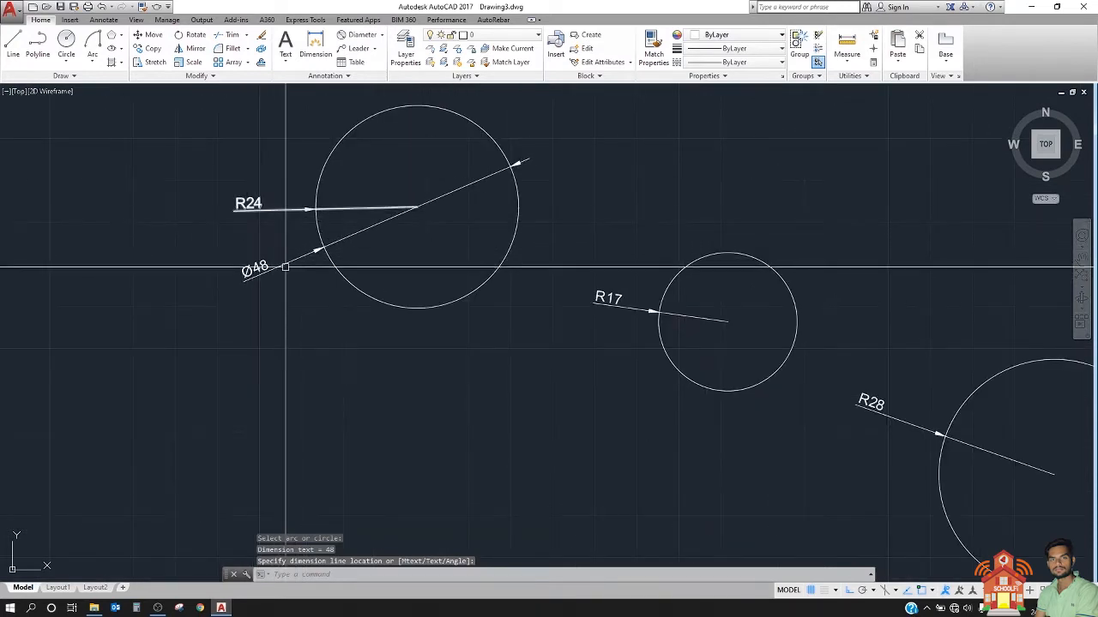
pyautogui.press('Return')
pyautogui.scroll(4, 260, 219)
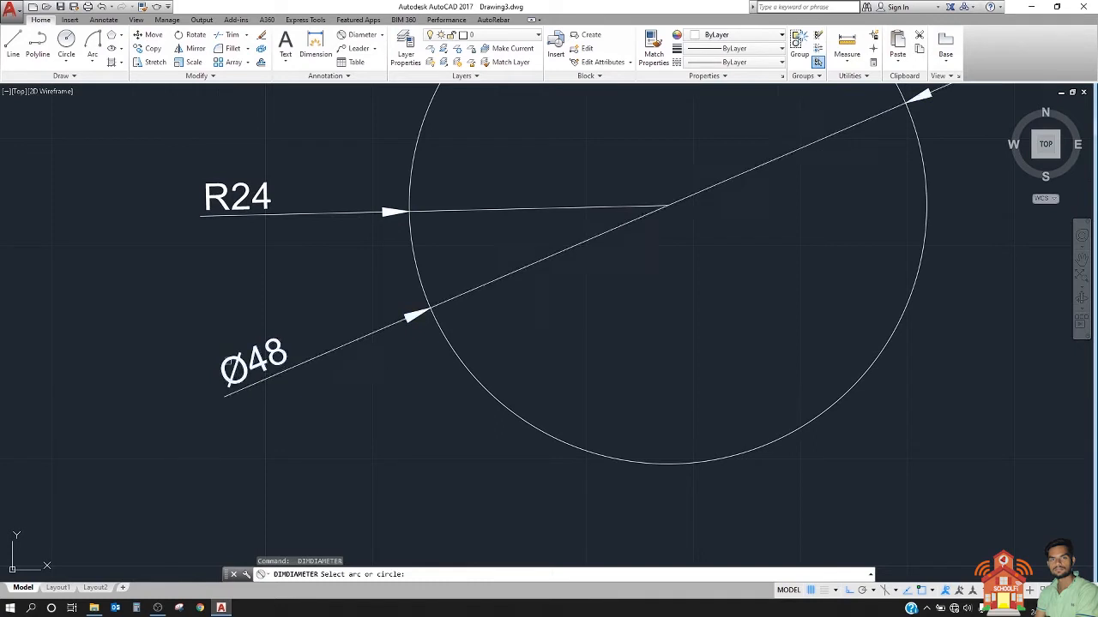
pyautogui.scroll(-3, 176, 360)
pyautogui.click(615, 442)
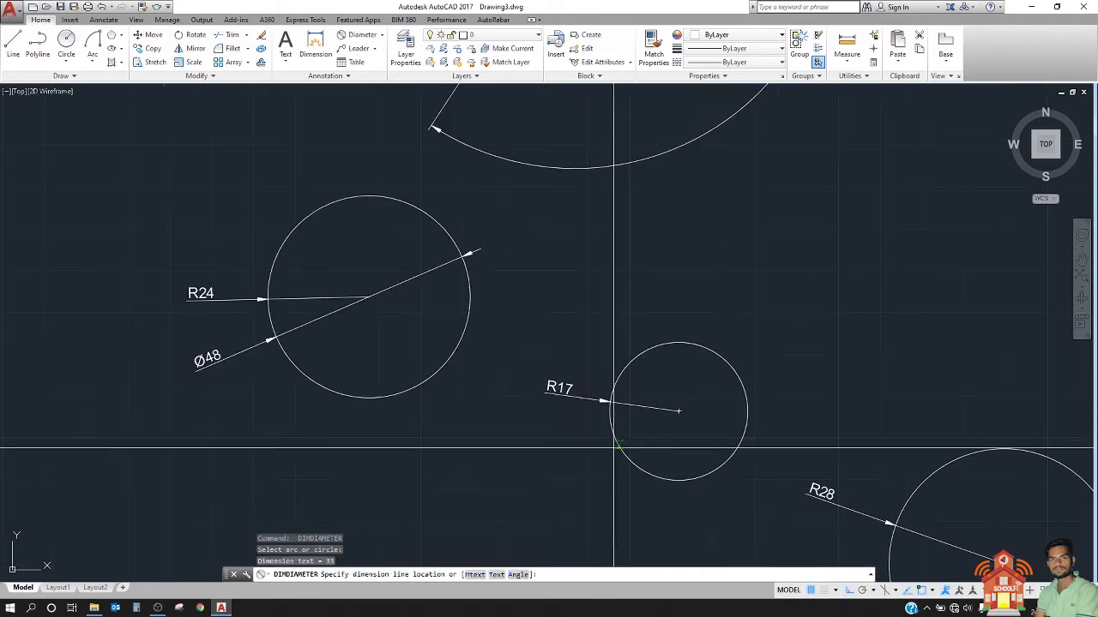
pyautogui.click(553, 452)
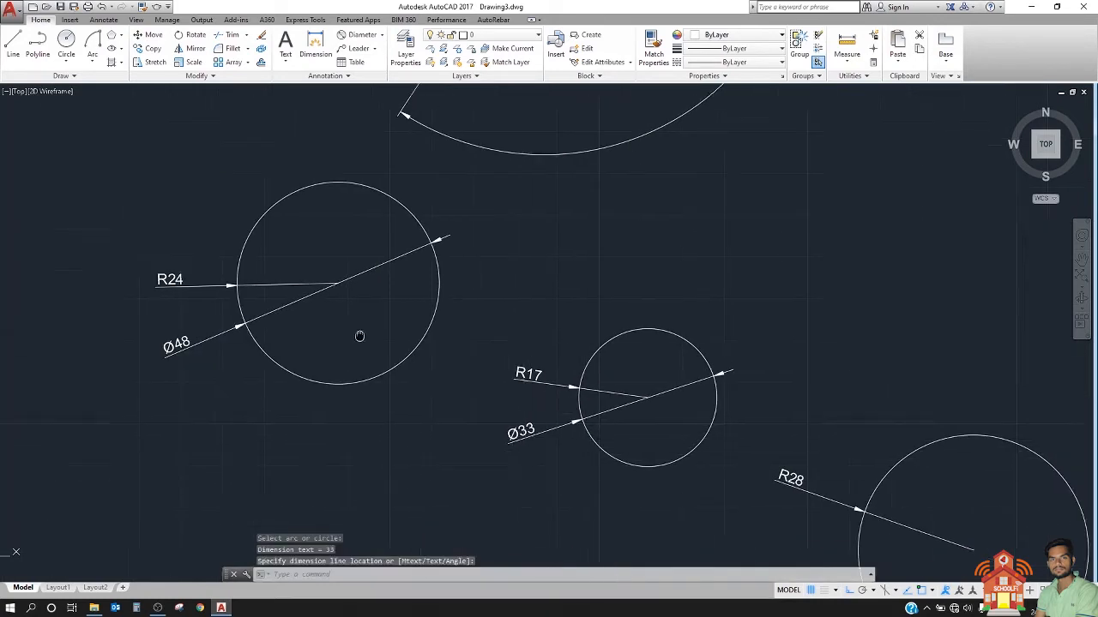
# Step: Add a diameter dimension to the largest of the three circles, placing its text outside to the circle's right
pyautogui.scroll(-3, 521, 449)
pyautogui.press('Return')
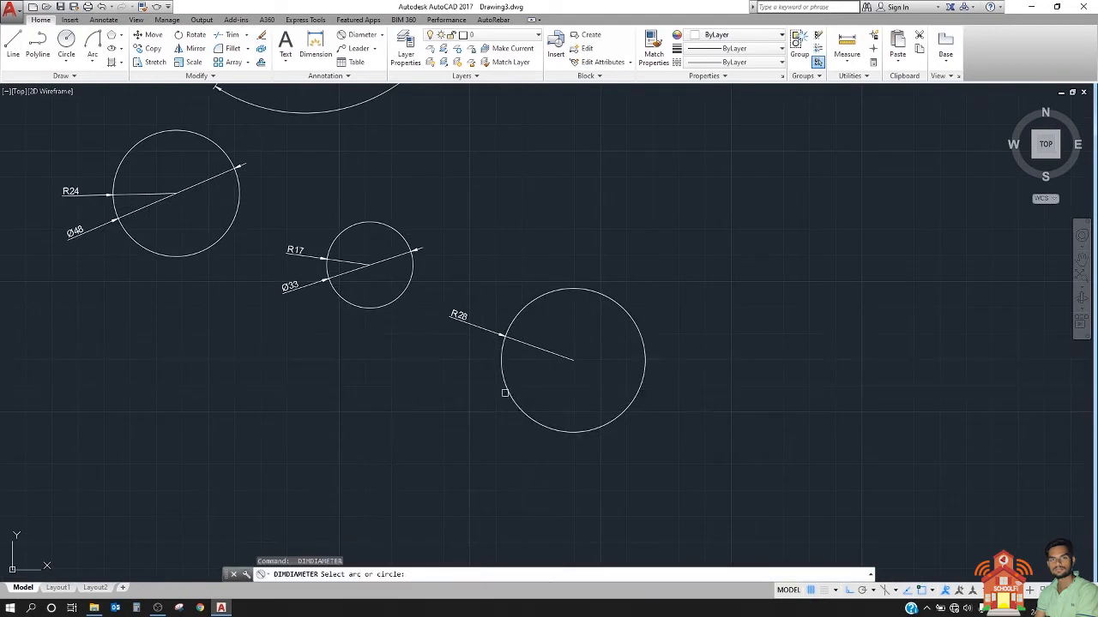
pyautogui.click(505, 392)
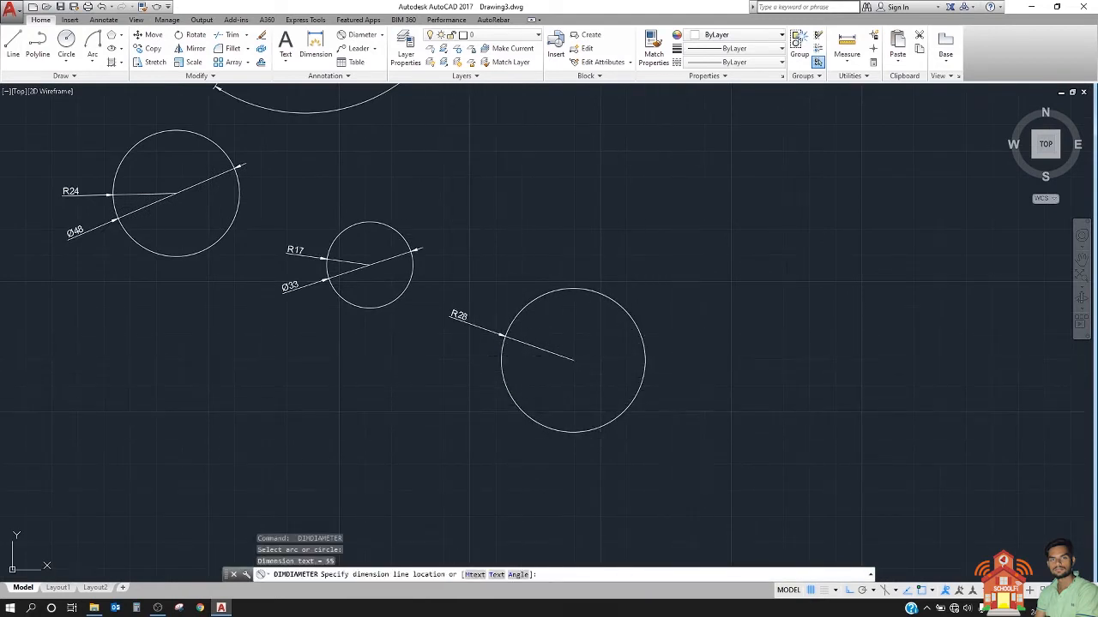
pyautogui.click(677, 363)
pyautogui.scroll(4, 653, 351)
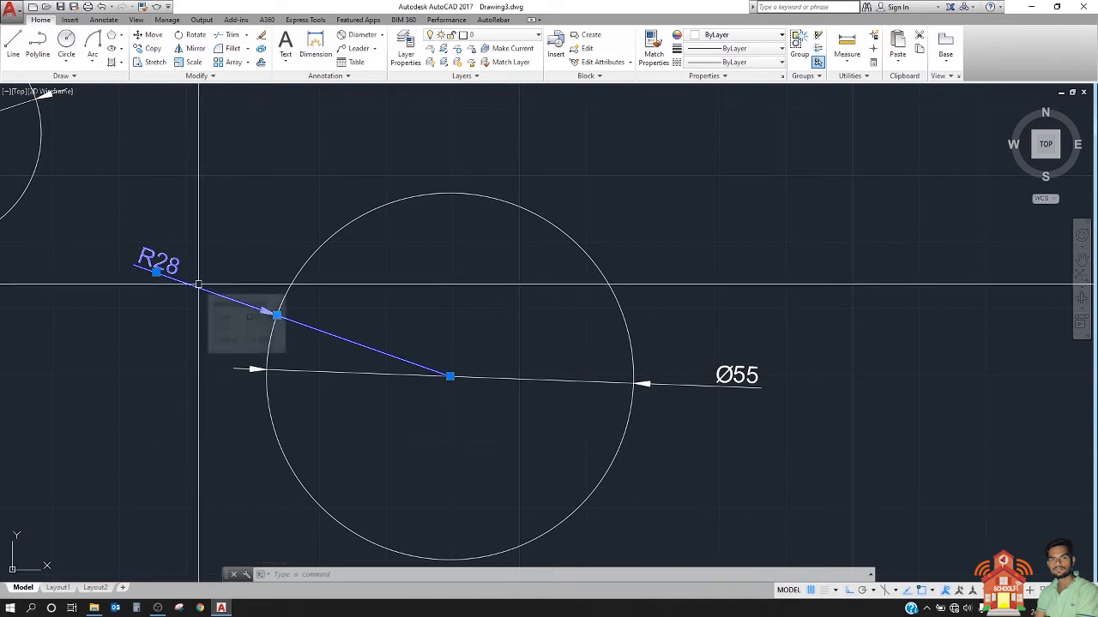
pyautogui.press('Escape')
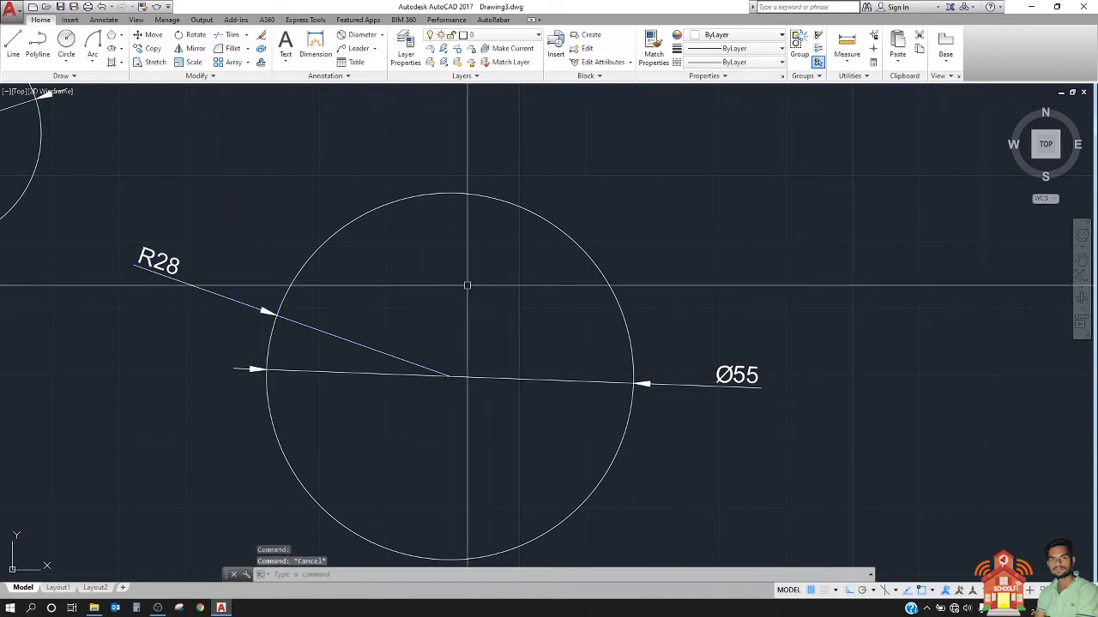
# Step: Modify the ISO-25 dimension style so the linear dimensions' primary units use a precision of 0.00
pyautogui.click(324, 75)
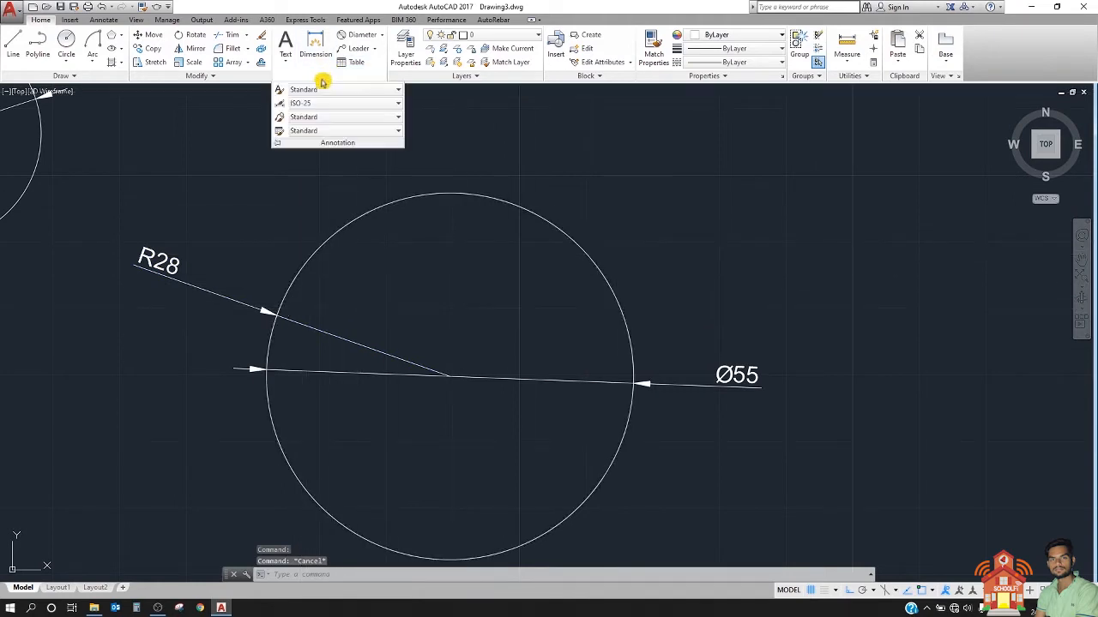
pyautogui.click(279, 104)
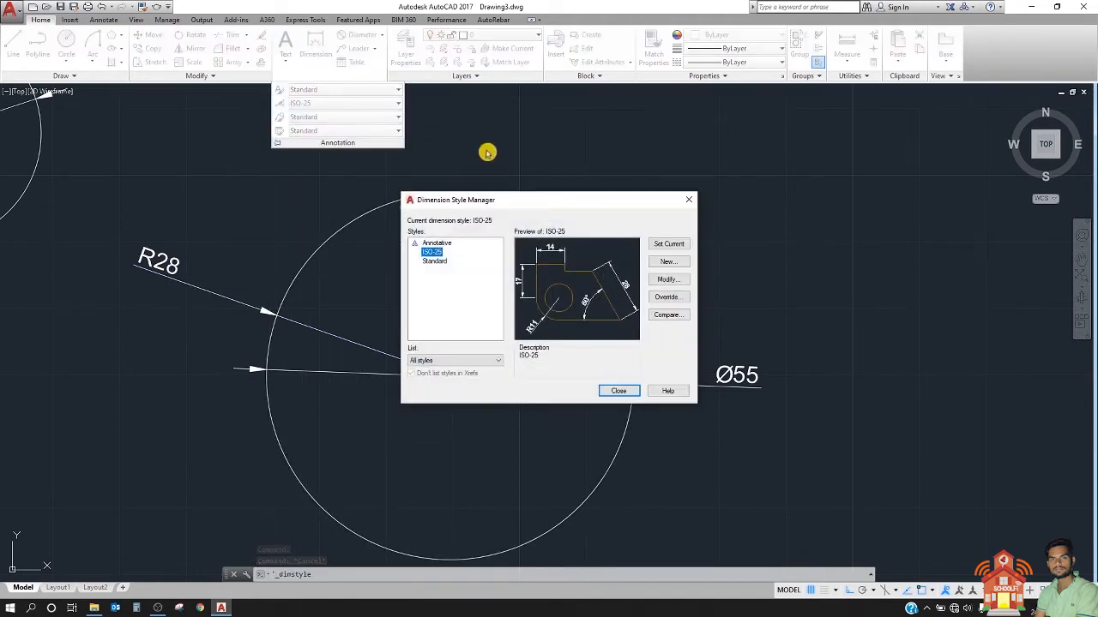
pyautogui.click(676, 280)
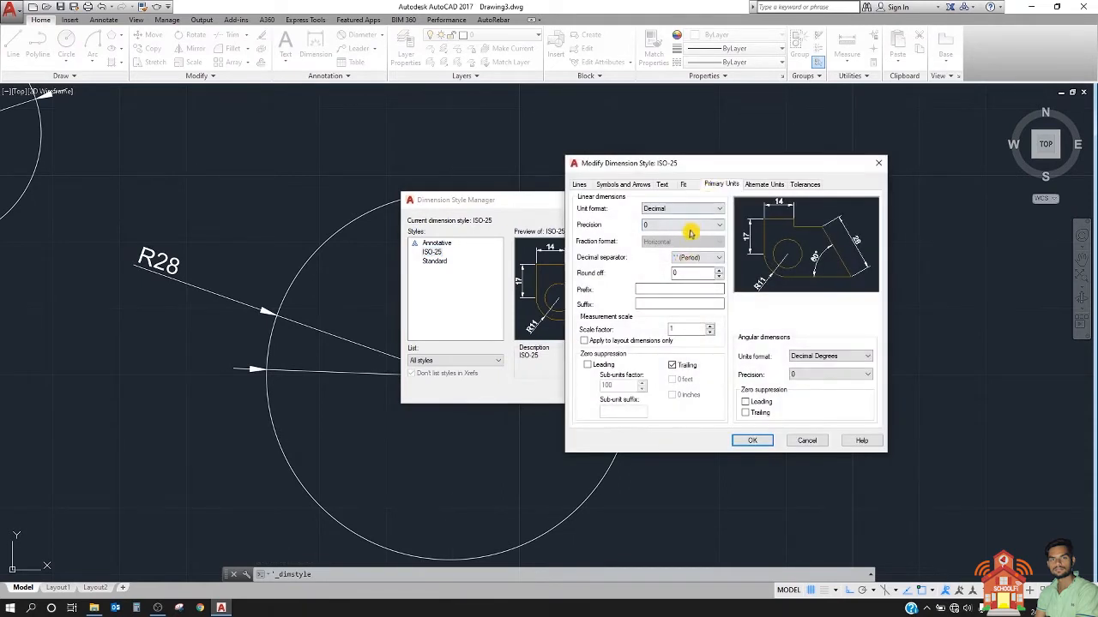
pyautogui.click(689, 228)
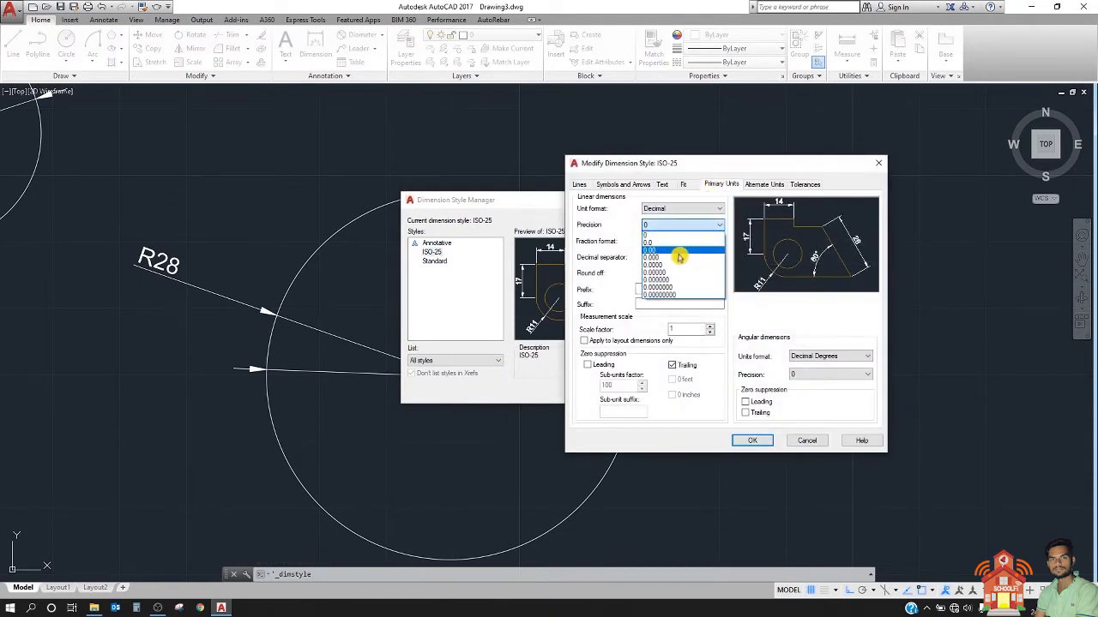
pyautogui.click(678, 250)
pyautogui.click(752, 442)
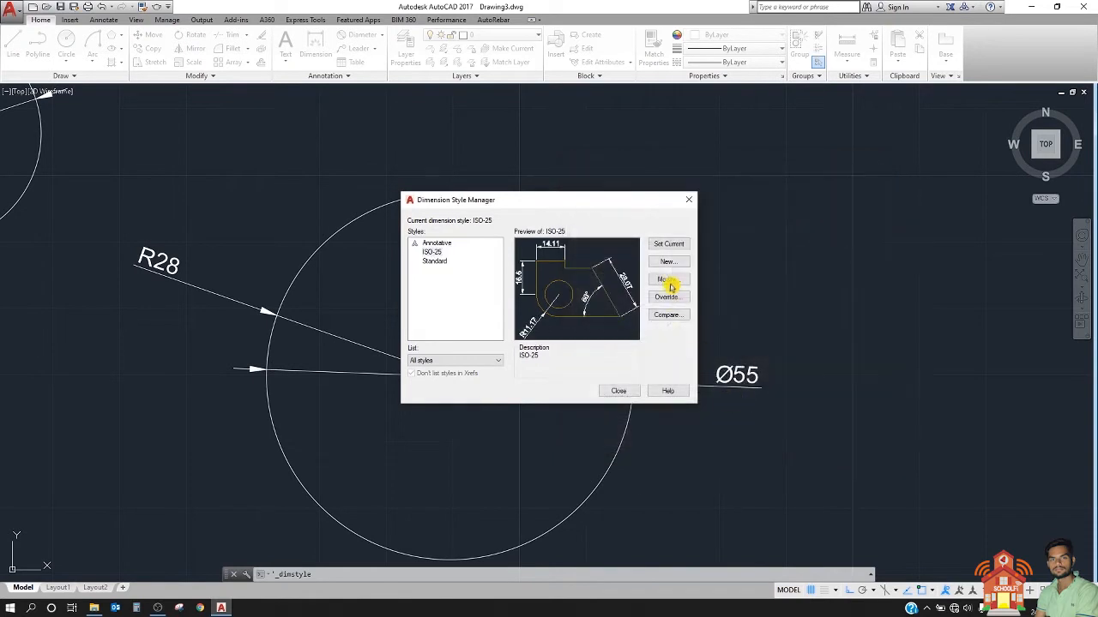
pyautogui.click(627, 390)
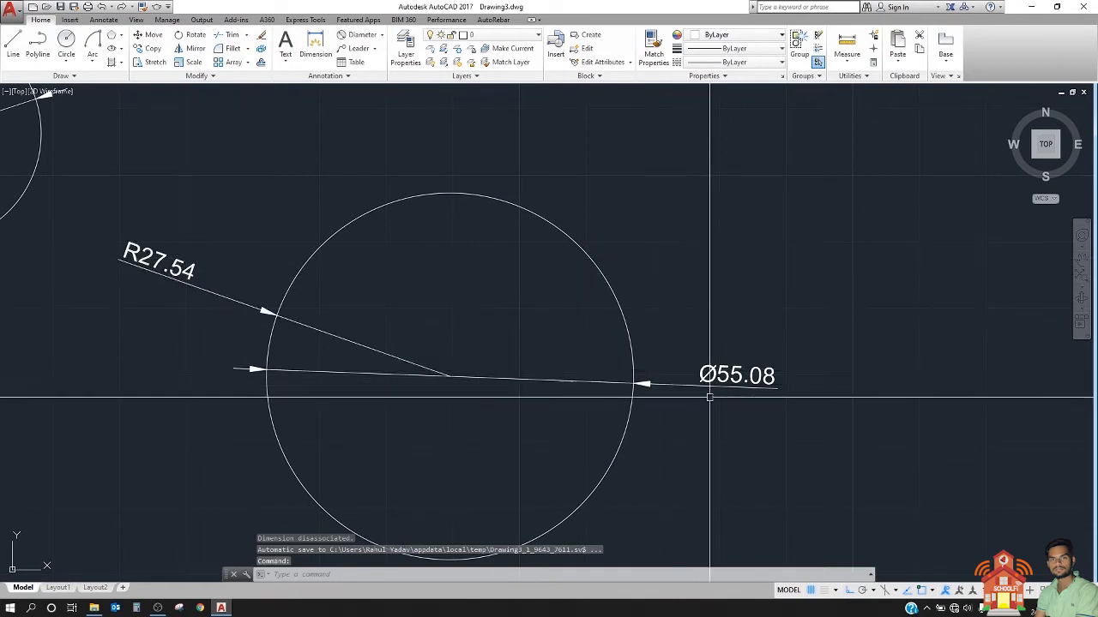
# Step: Examine the radius and diameter dimensions on the three circles, comparing their values and where their arrows meet each circle
pyautogui.scroll(-5, 745, 385)
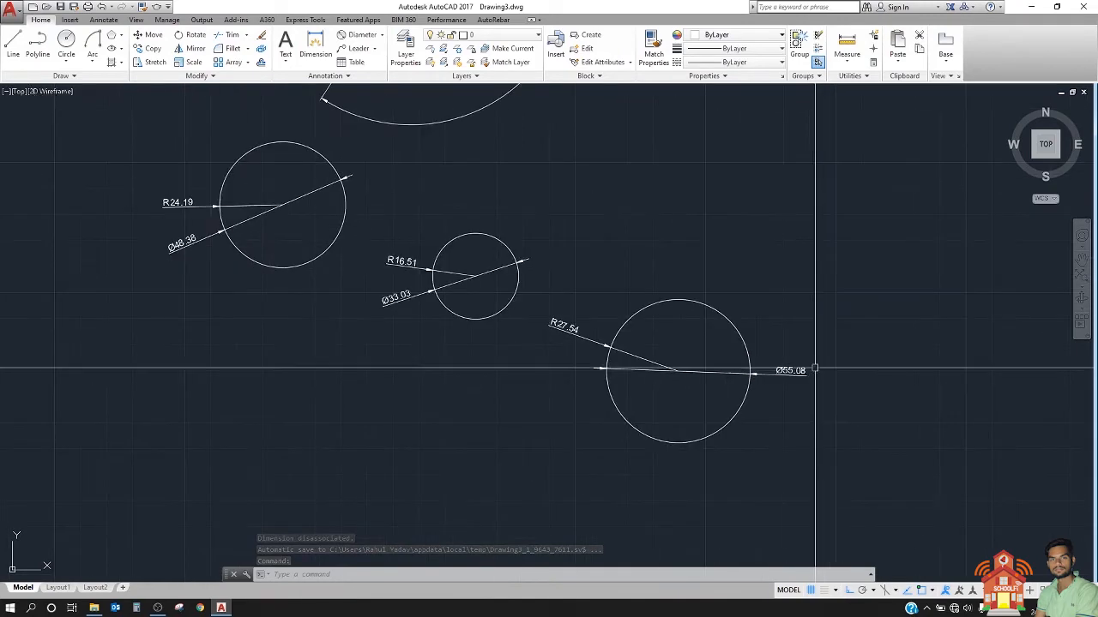
pyautogui.moveTo(451, 211); pyautogui.dragTo(630, 276, button='middle')
pyautogui.scroll(6, 386, 285)
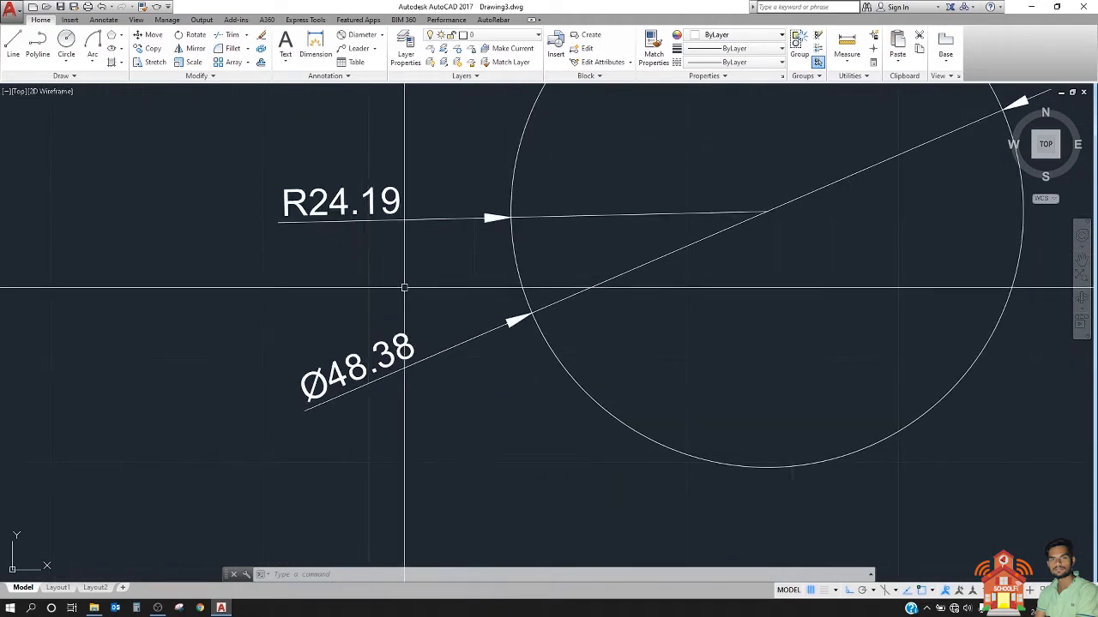
pyautogui.scroll(-4, 294, 284)
pyautogui.moveTo(435, 298); pyautogui.dragTo(380, 292, button='middle')
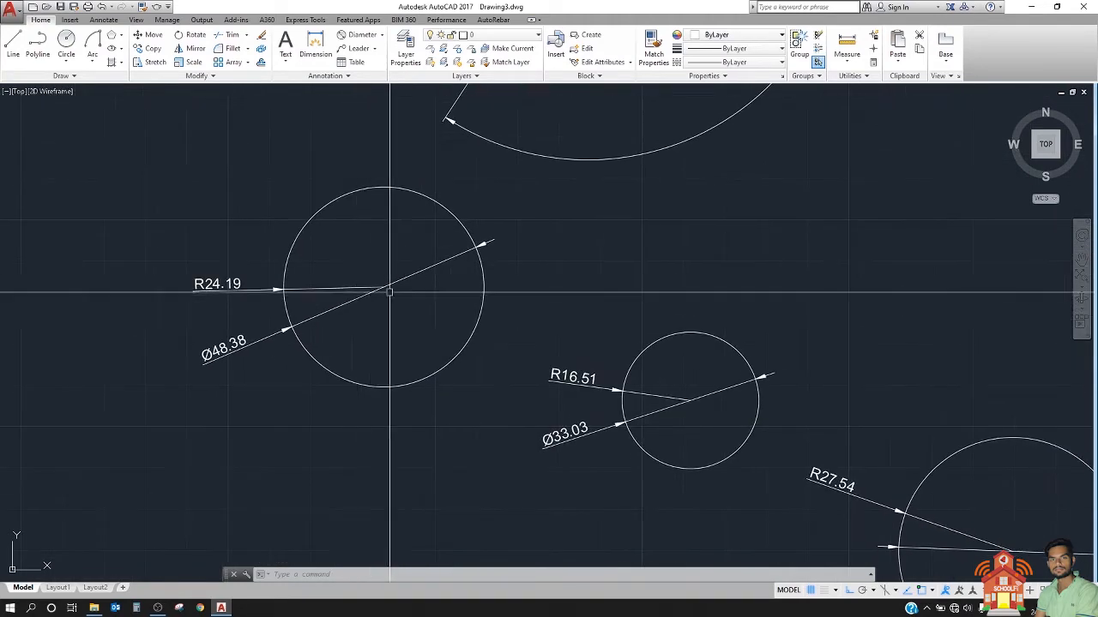
pyautogui.scroll(-6, 422, 297)
pyautogui.scroll(4, 427, 292)
pyautogui.scroll(6, 403, 279)
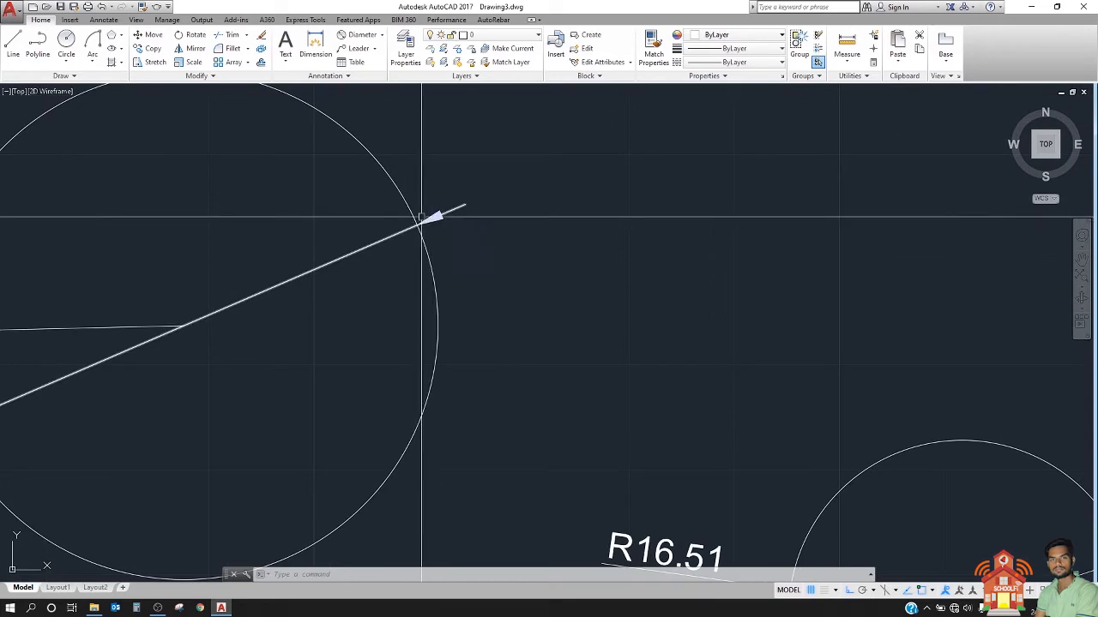
pyautogui.moveTo(430, 217); pyautogui.dragTo(694, 216, button='middle')
pyautogui.scroll(-6, 235, 407)
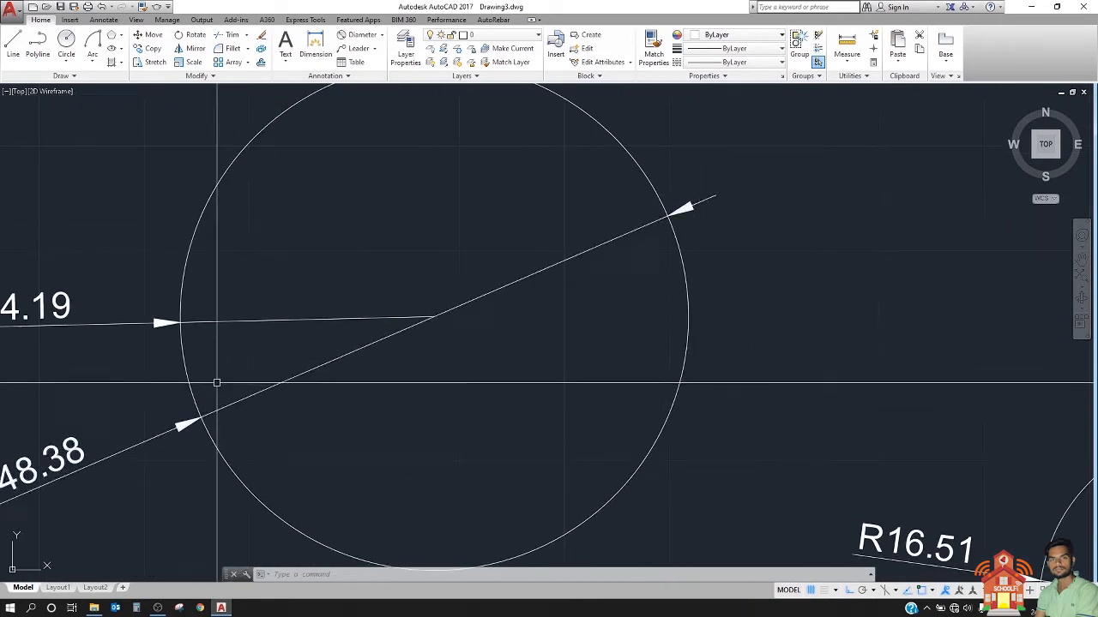
pyautogui.moveTo(427, 363); pyautogui.dragTo(376, 321, button='middle')
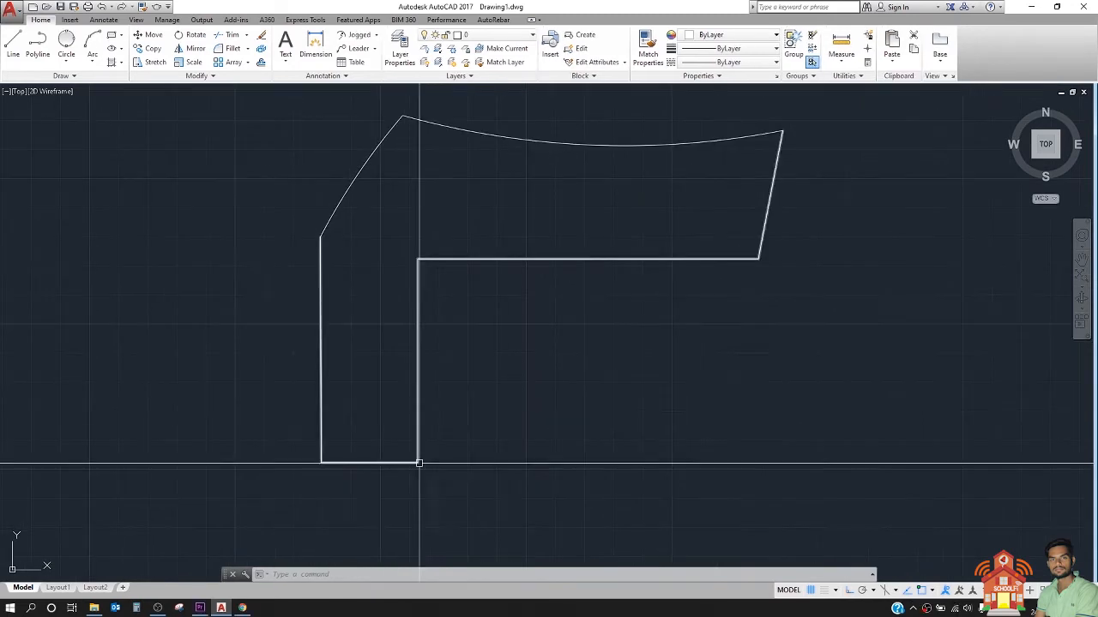
# Step: Start the Jogged dimension command for the outline with the curved upper edges
pyautogui.scroll(-2, 420, 461)
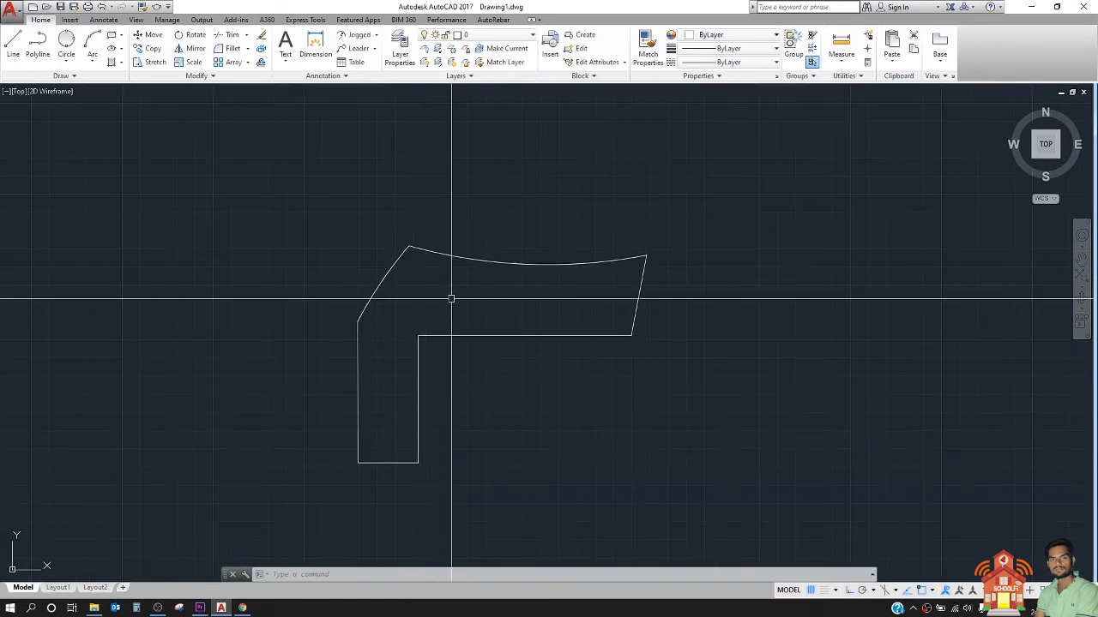
pyautogui.click(376, 35)
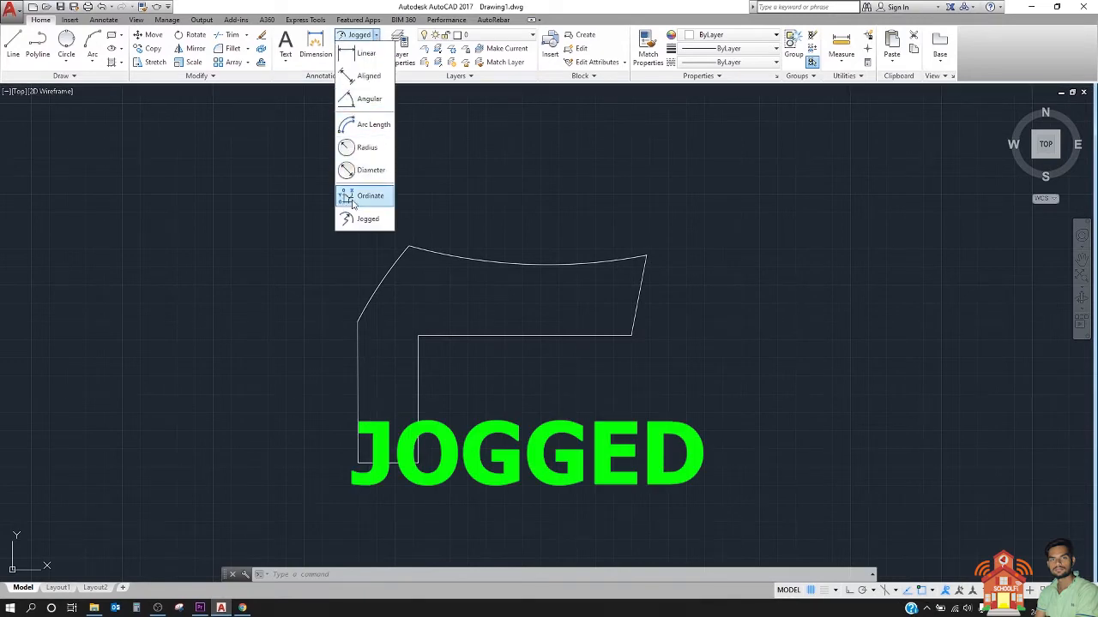
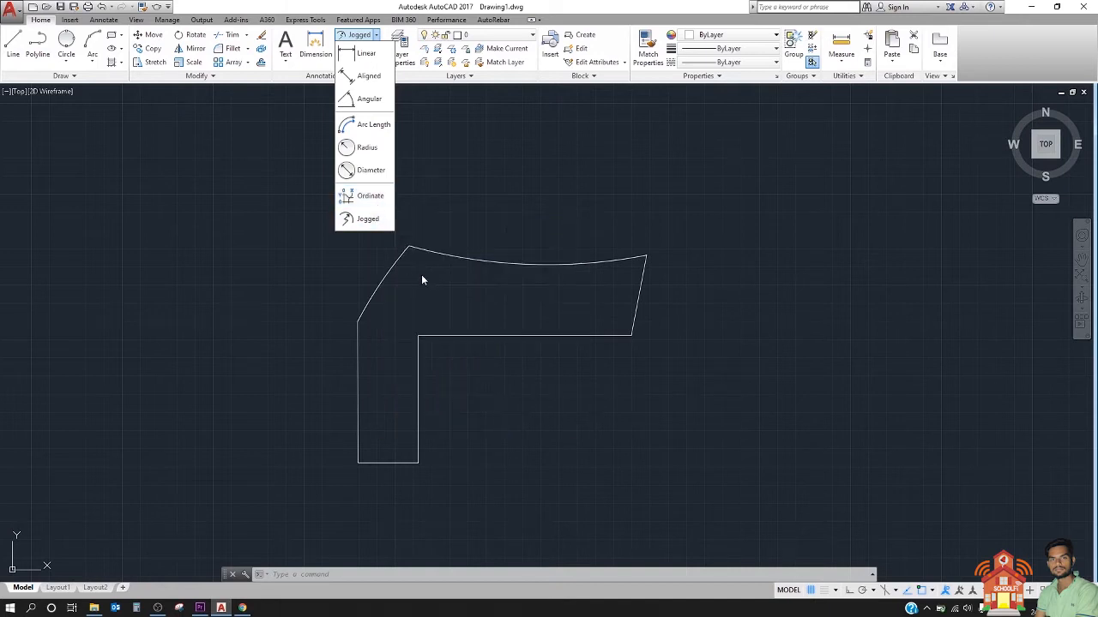
# Step: Draw a rectangle enclosing the whole outline with the curved upper edges and turn off the grid display
pyautogui.click(421, 274)
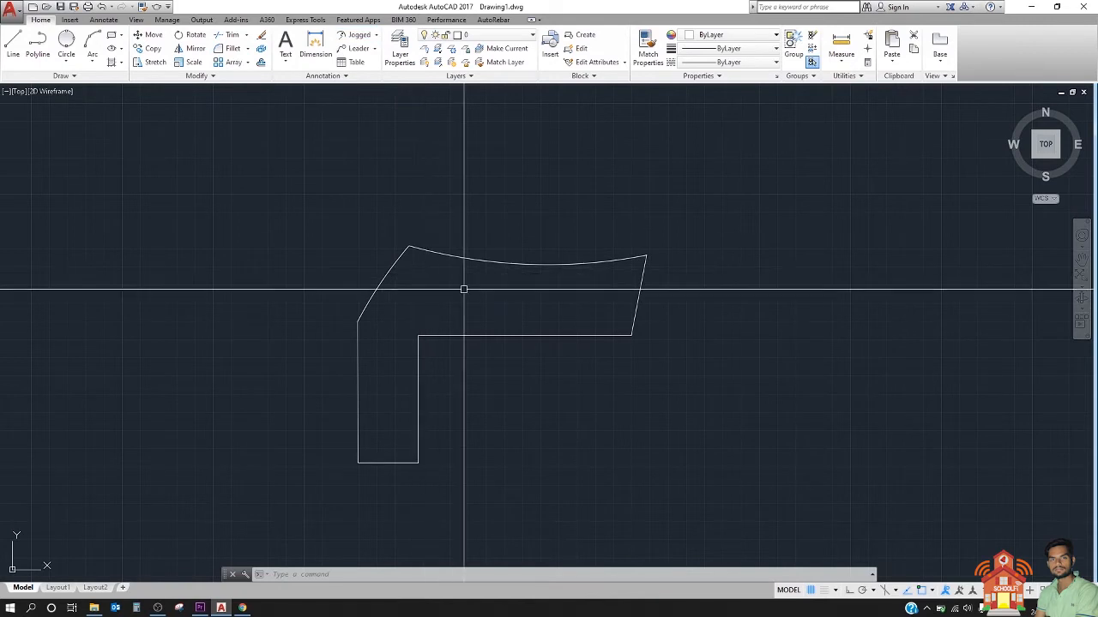
pyautogui.click(119, 38)
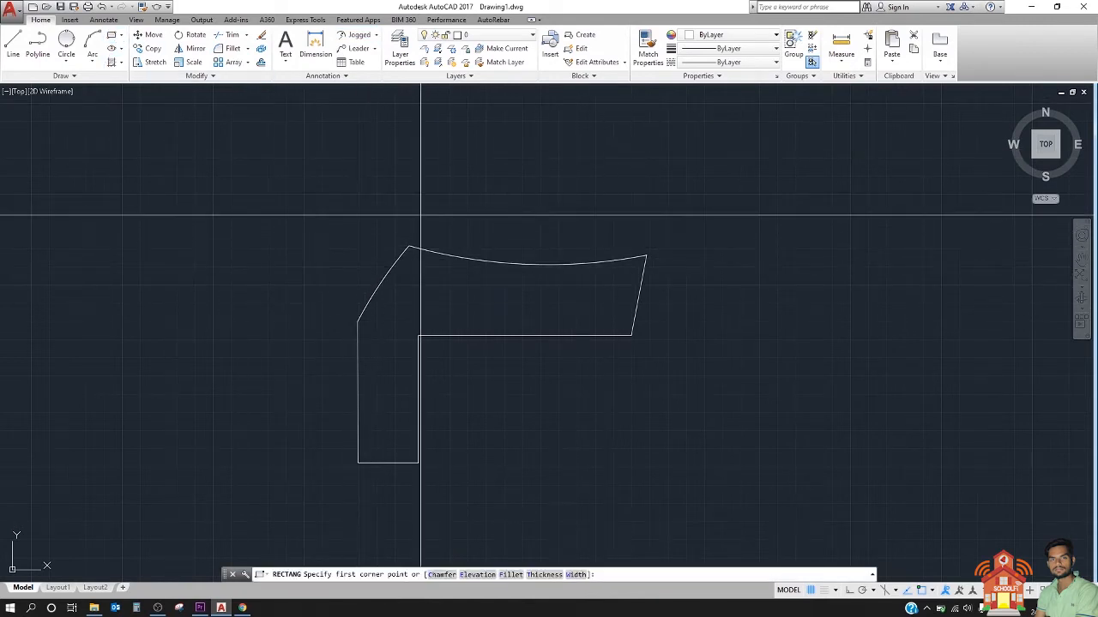
pyautogui.click(345, 207)
pyautogui.click(693, 481)
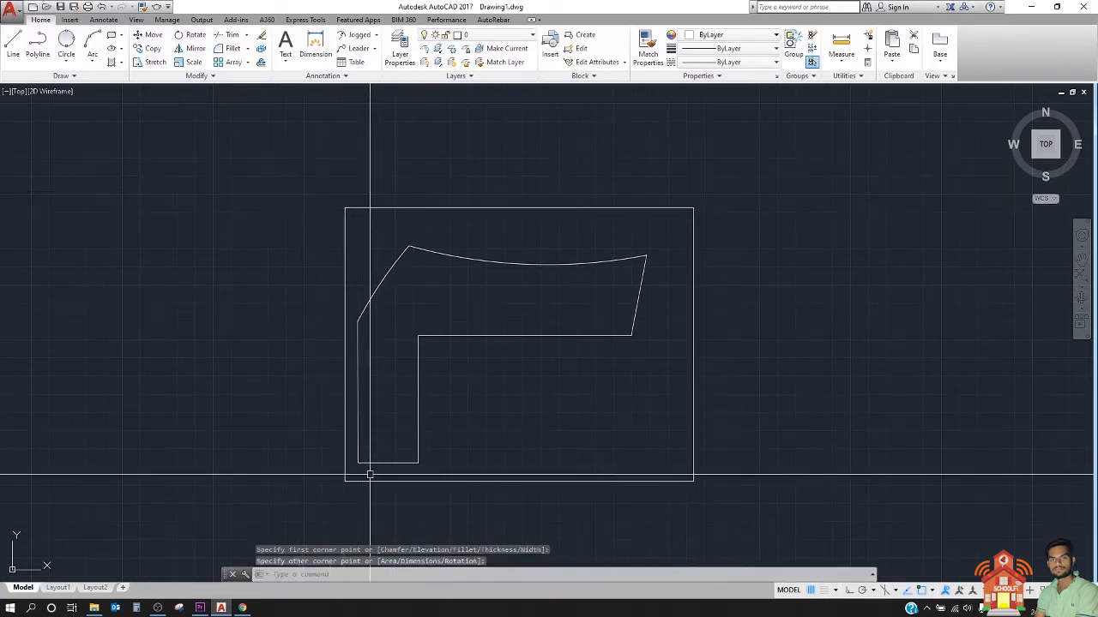
pyautogui.press('F7')
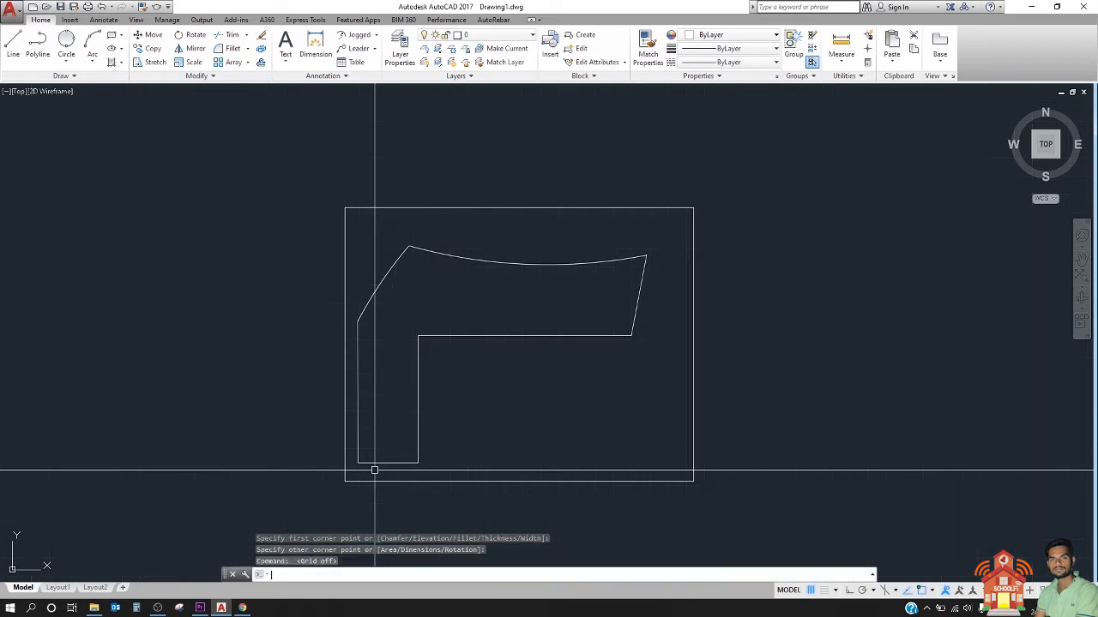
pyautogui.scroll(2, 409, 362)
pyautogui.scroll(-2, 400, 345)
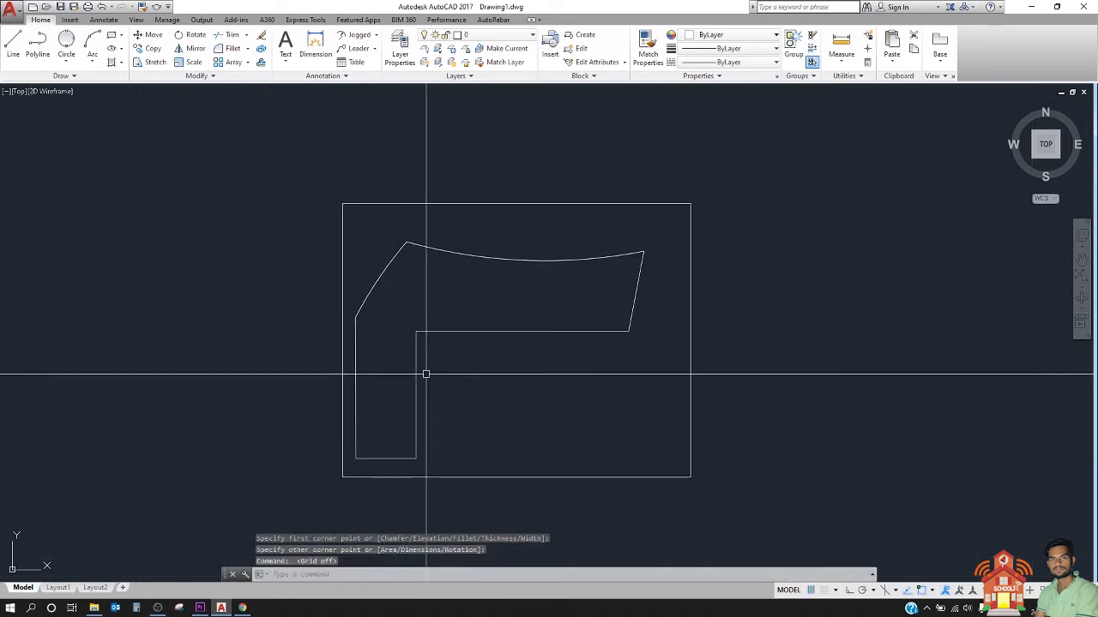
pyautogui.moveTo(426, 375); pyautogui.dragTo(295, 329, button='middle')
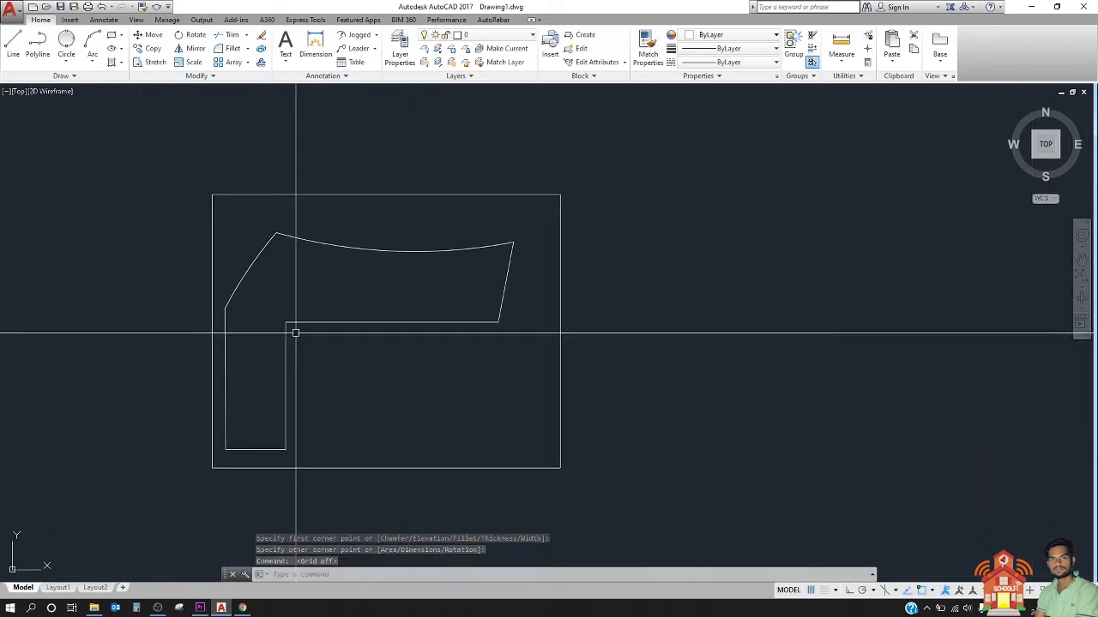
pyautogui.moveTo(350, 282); pyautogui.dragTo(369, 282, button='middle')
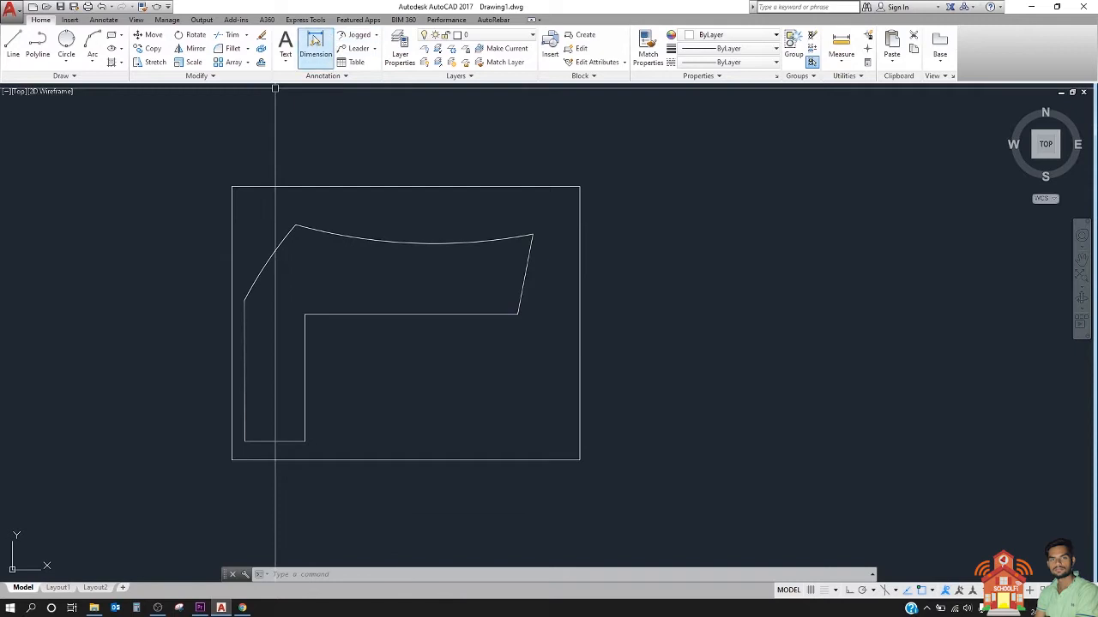
pyautogui.click(314, 43)
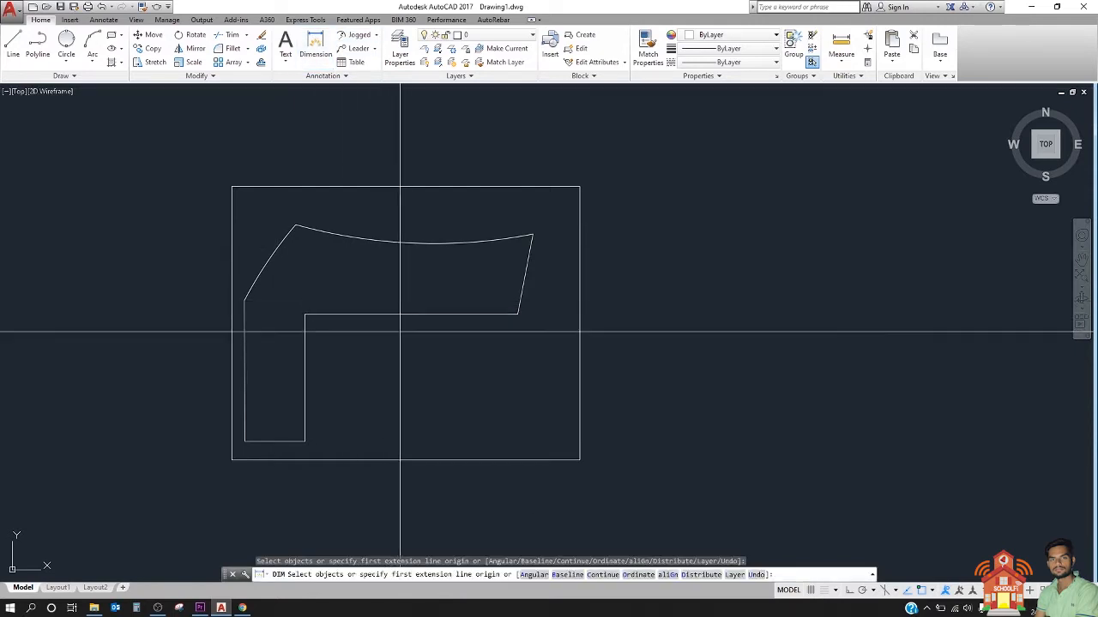
pyautogui.click(408, 317)
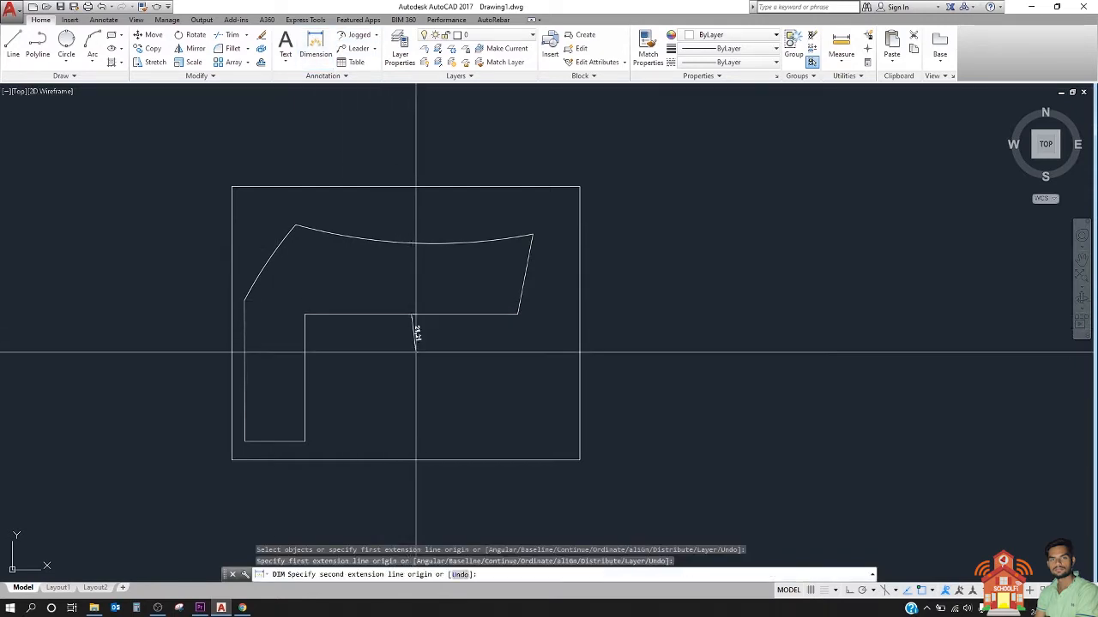
pyautogui.press('Escape')
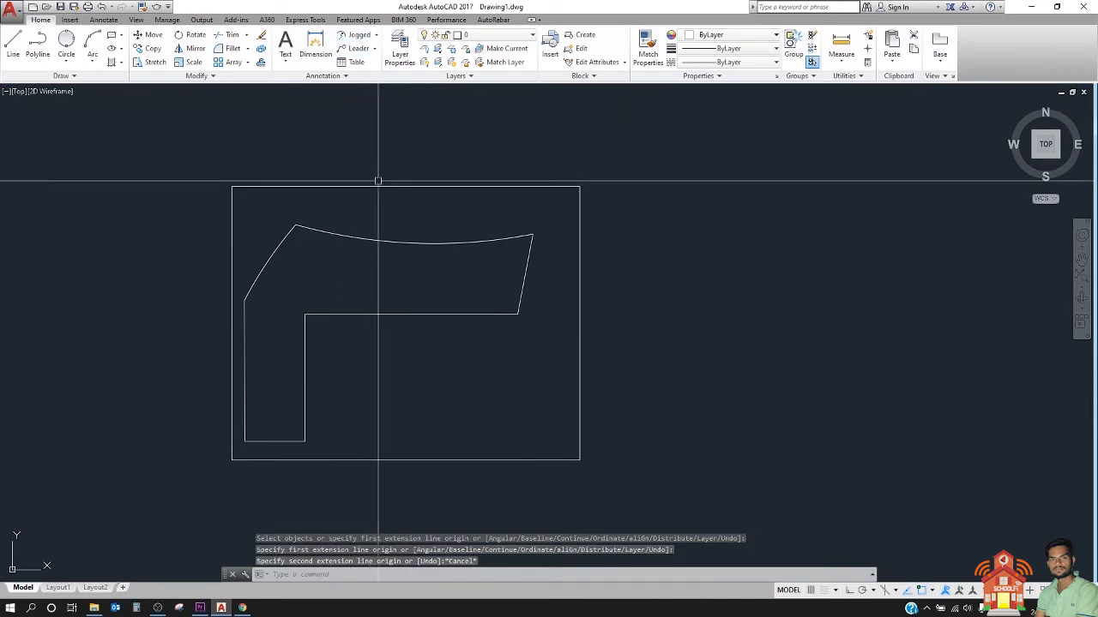
# Step: Select the outline's concave upper arc and slanted left arc to inspect their grips, and clear the selection
pyautogui.click(408, 207)
pyautogui.click(370, 264)
pyautogui.moveTo(333, 261); pyautogui.dragTo(382, 311, button='middle')
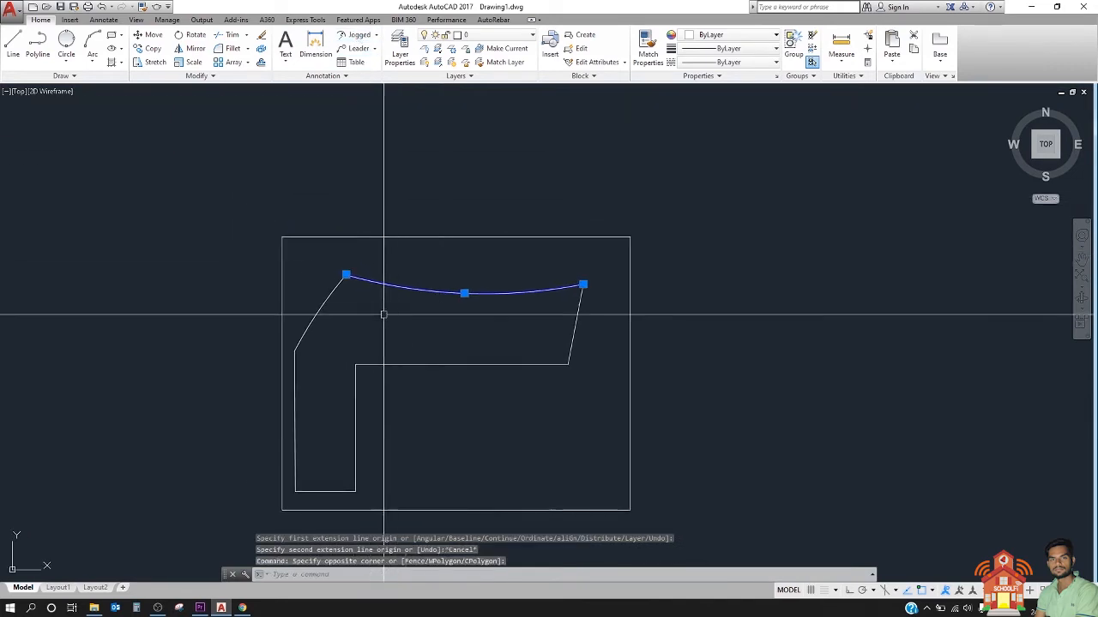
pyautogui.click(355, 316)
pyautogui.click(322, 305)
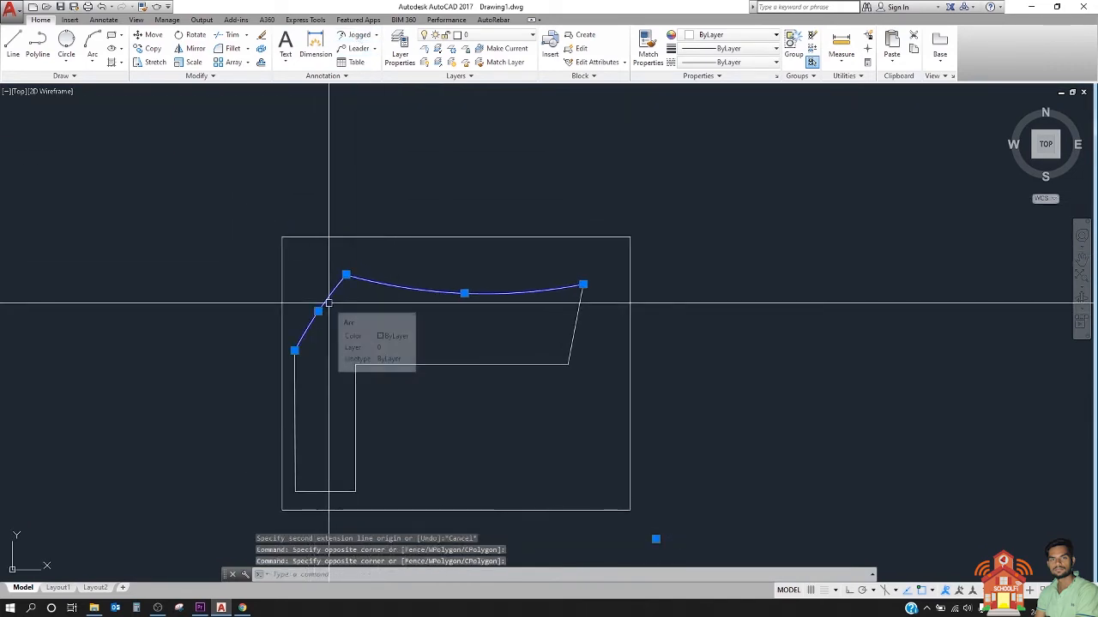
pyautogui.press('Escape')
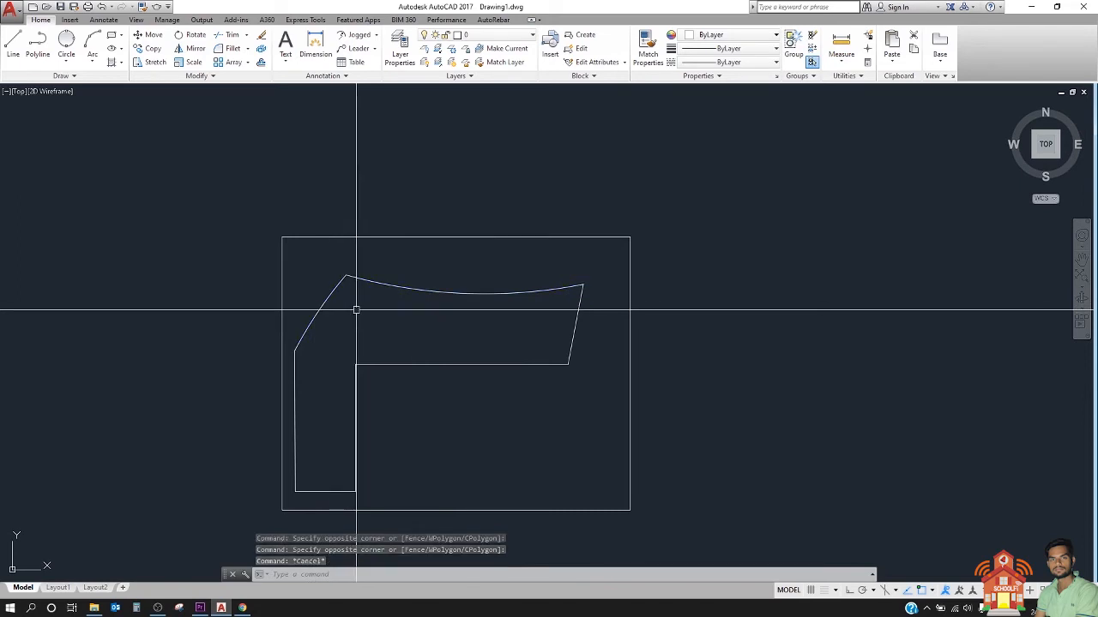
# Step: Select the concave upper arc to locate its centre point relative to the enclosing rectangle
pyautogui.moveTo(356, 310); pyautogui.dragTo(309, 309, button='middle')
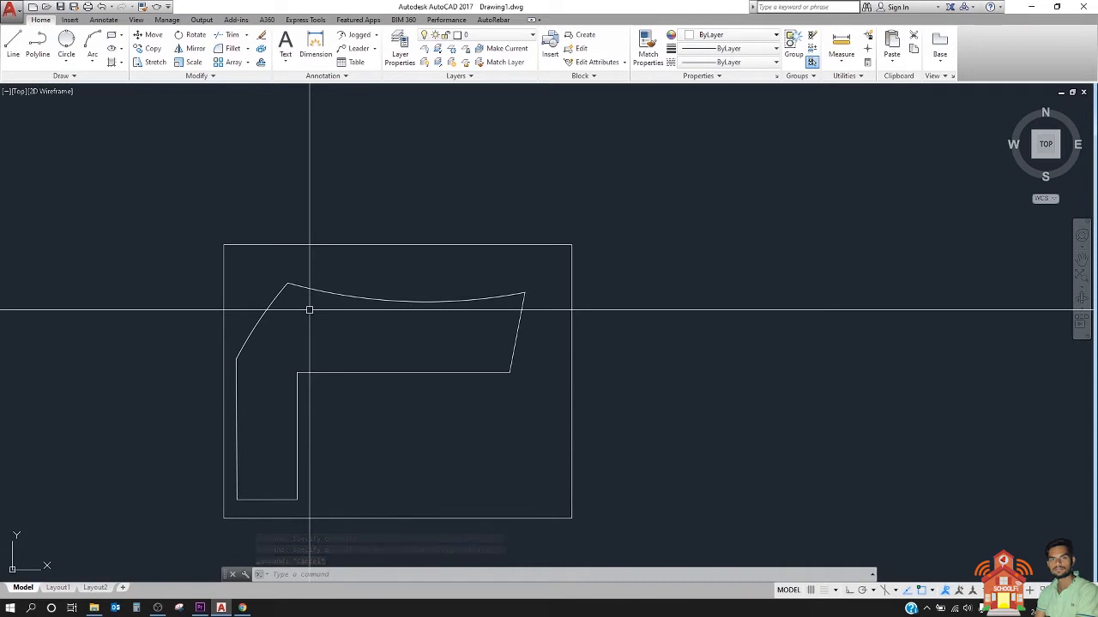
pyautogui.click(400, 289)
pyautogui.click(349, 327)
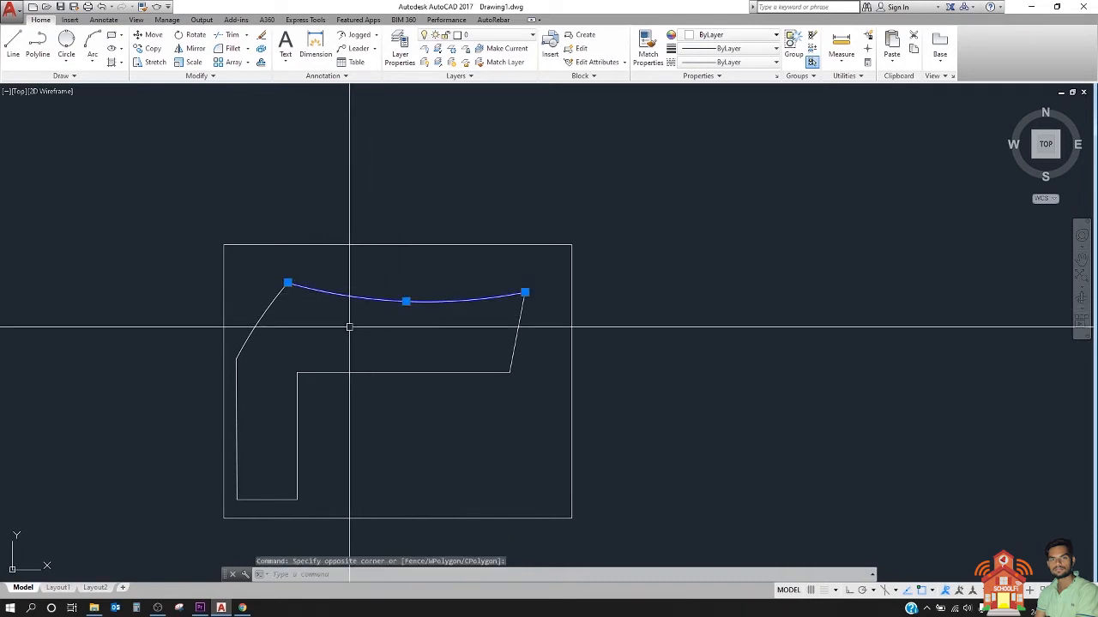
pyautogui.scroll(-4, 349, 327)
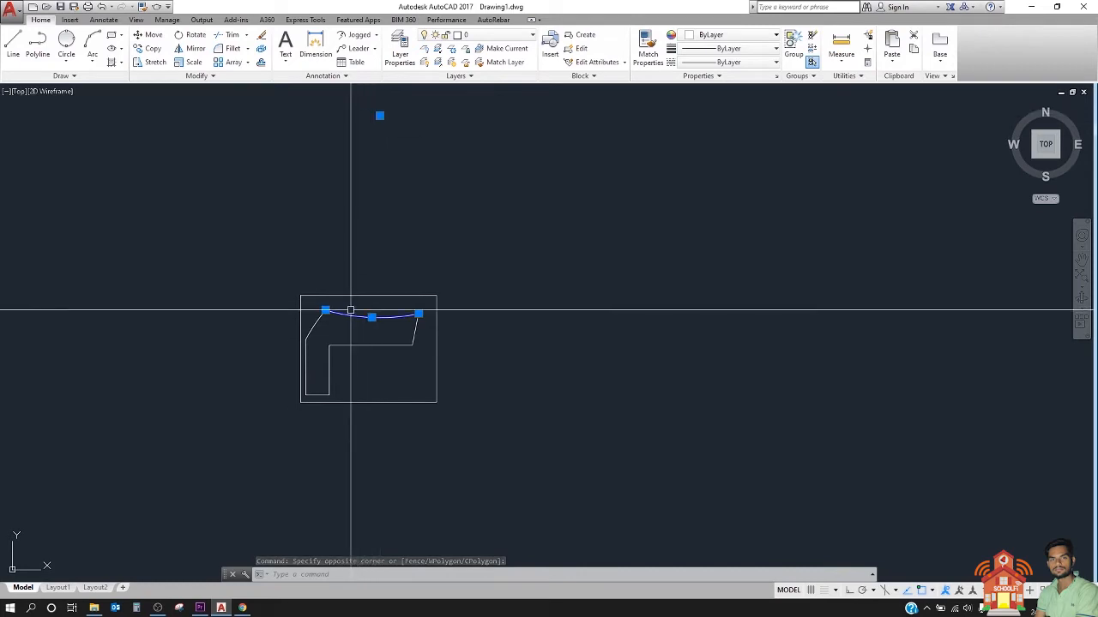
# Step: Try a Radius dimension on the concave upper arc, previewing its placement and cancelling before placing it
pyautogui.click(377, 36)
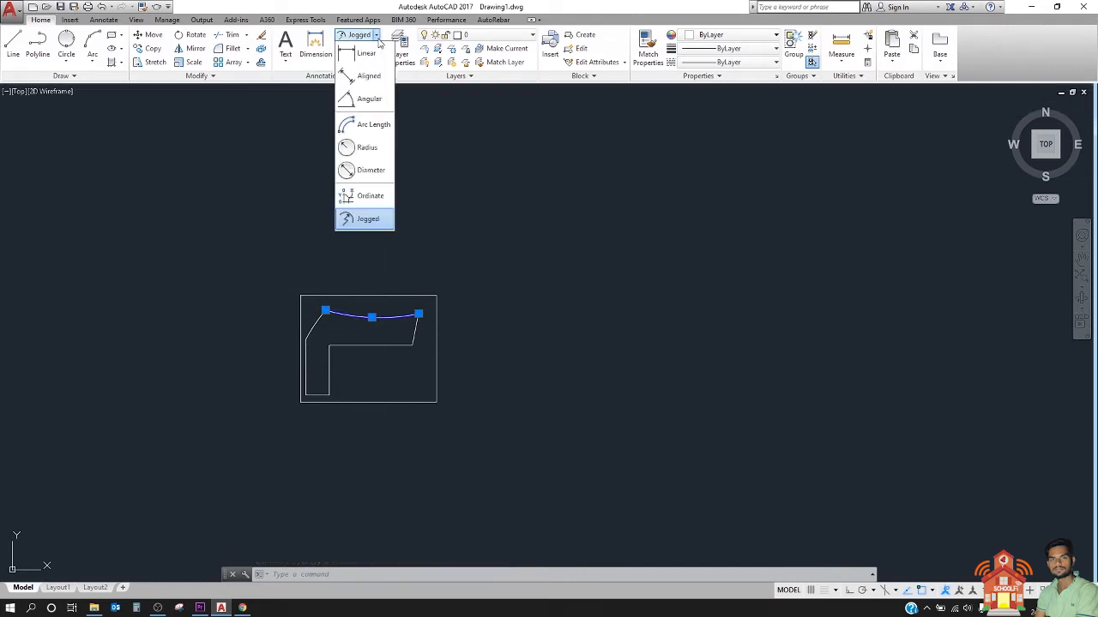
pyautogui.click(366, 147)
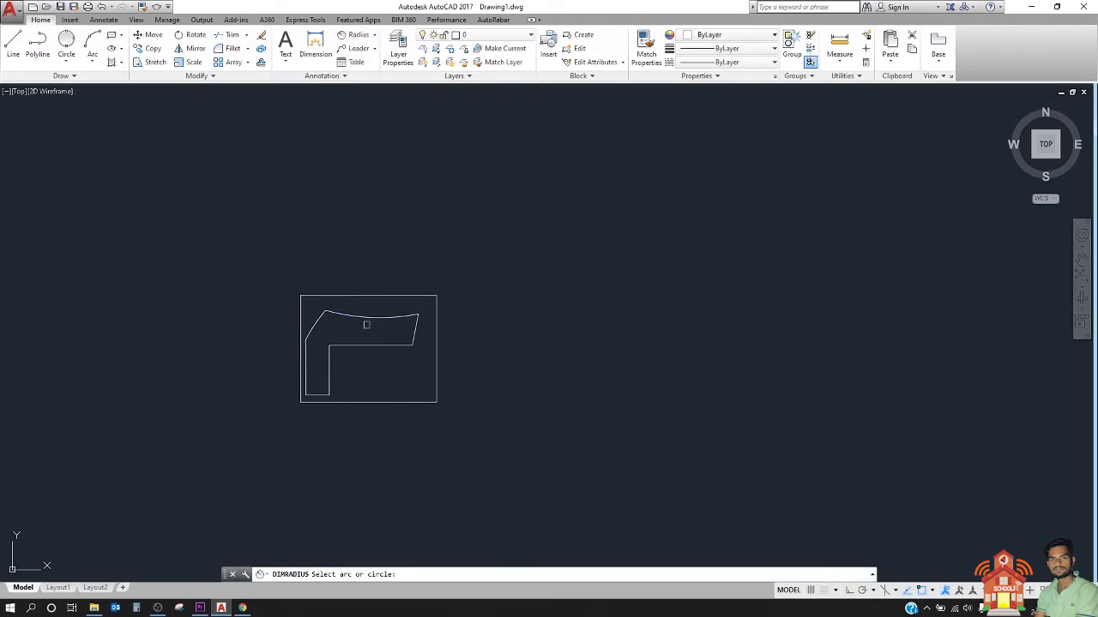
pyautogui.click(365, 316)
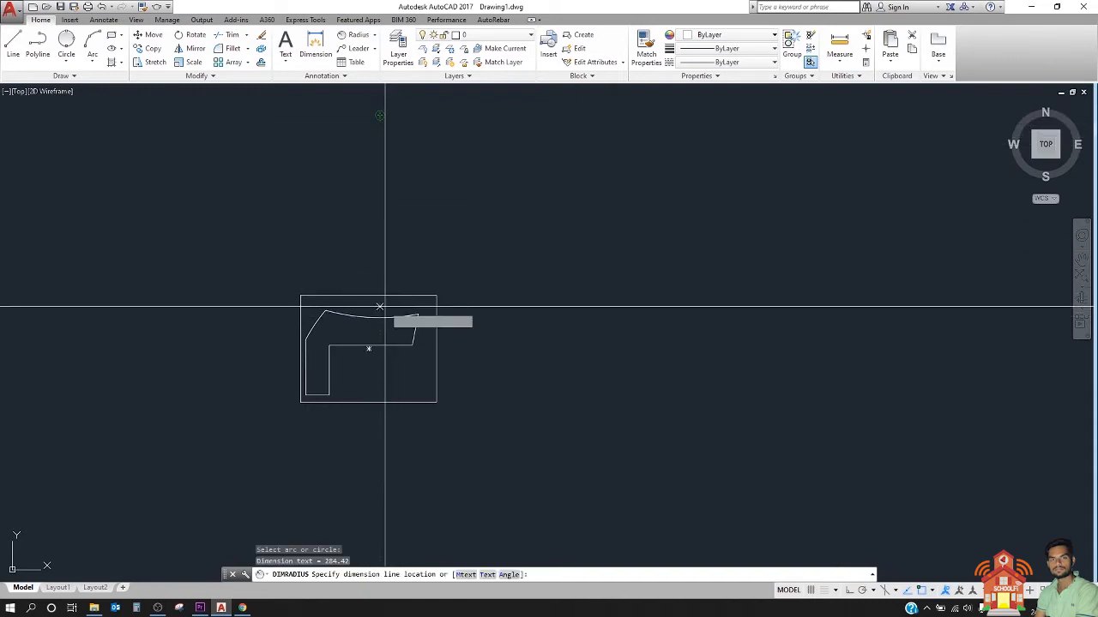
pyautogui.scroll(2, 382, 309)
pyautogui.scroll(2, 382, 308)
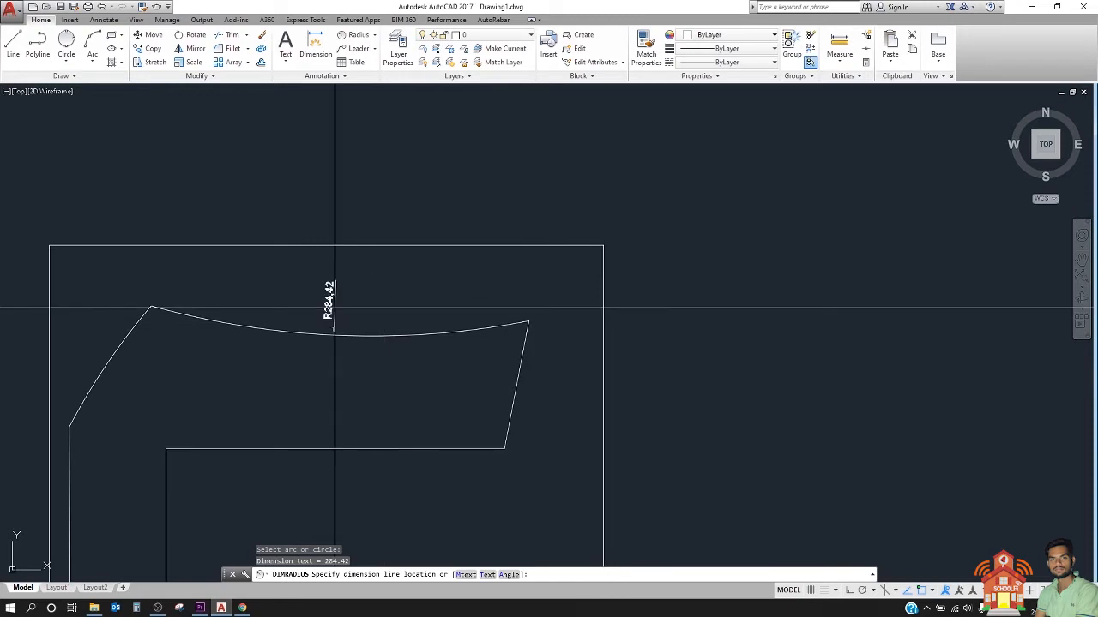
pyautogui.scroll(4, 343, 292)
pyautogui.press('Escape')
pyautogui.scroll(-6, 520, 209)
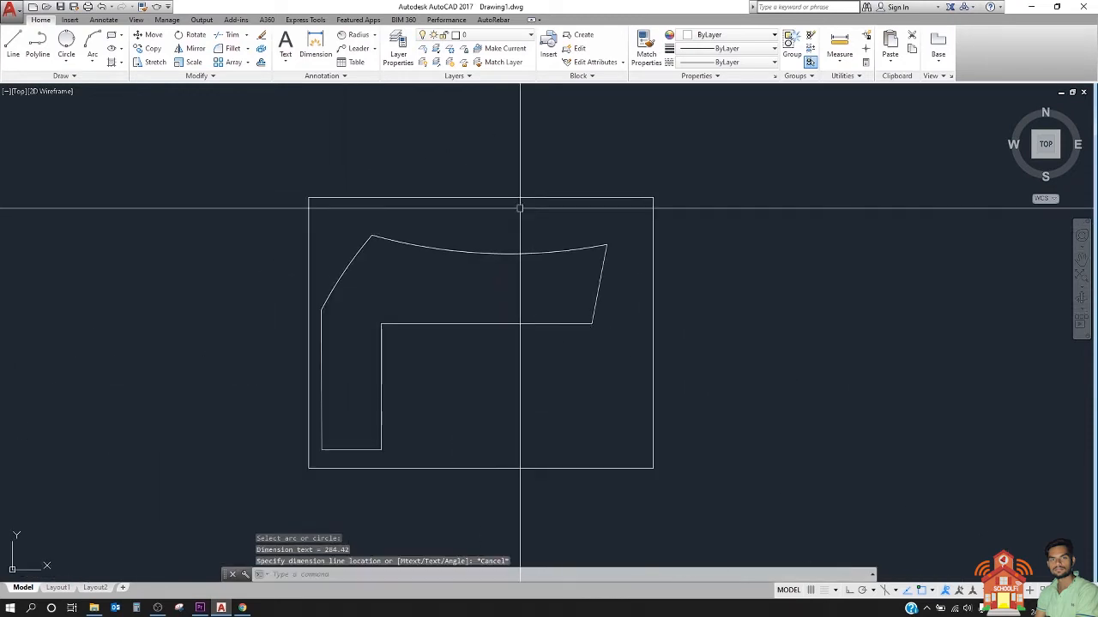
# Step: Select the left arc and the enclosing rectangle to compare the arc's centre point with the rectangle's boundary, and clear the selection
pyautogui.click(356, 267)
pyautogui.click(343, 250)
pyautogui.scroll(-2, 343, 250)
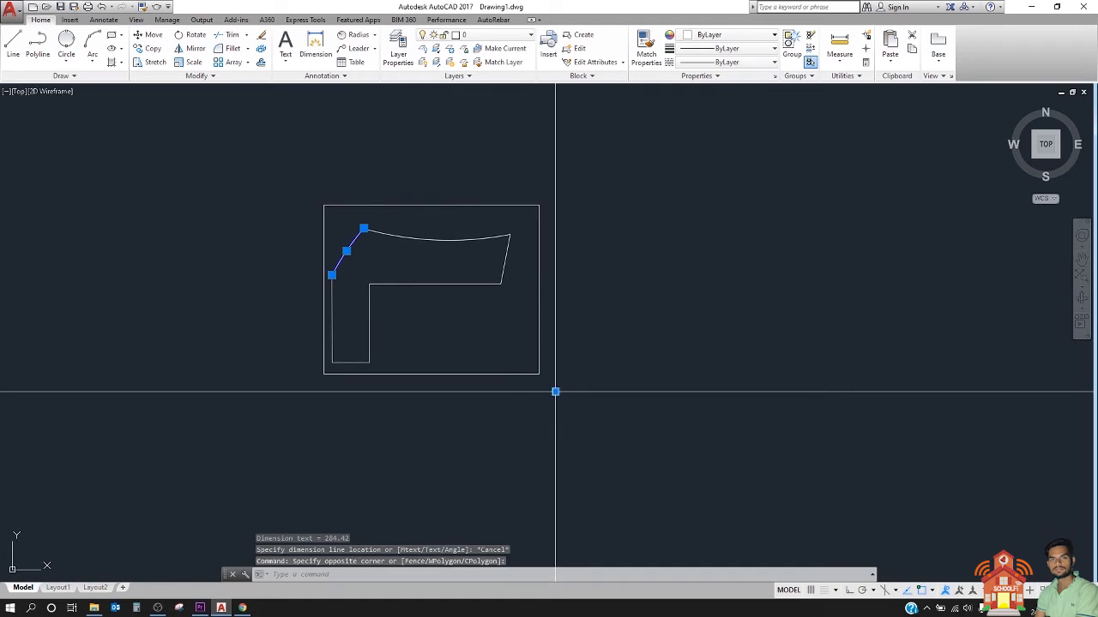
pyautogui.click(539, 358)
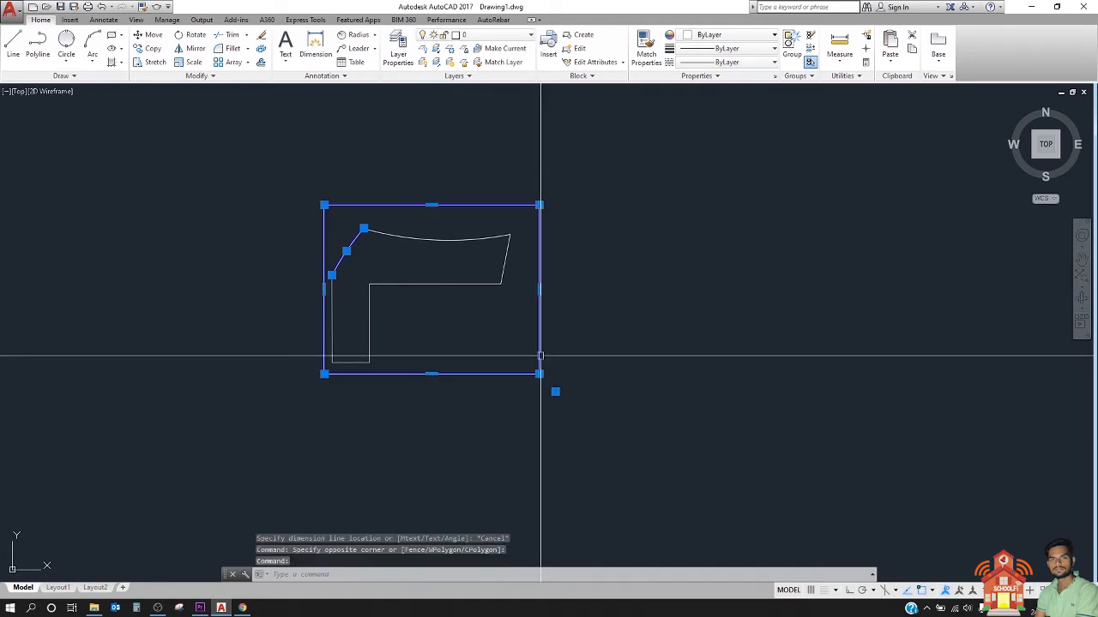
pyautogui.press('Escape')
pyautogui.scroll(2, 456, 286)
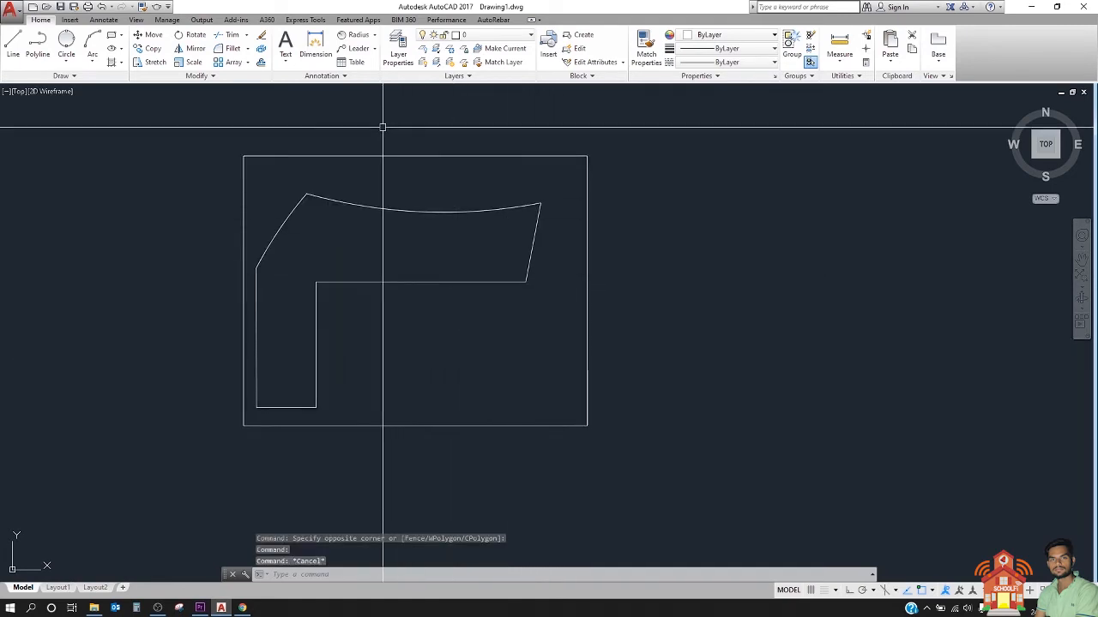
pyautogui.click(374, 39)
pyautogui.click(374, 39)
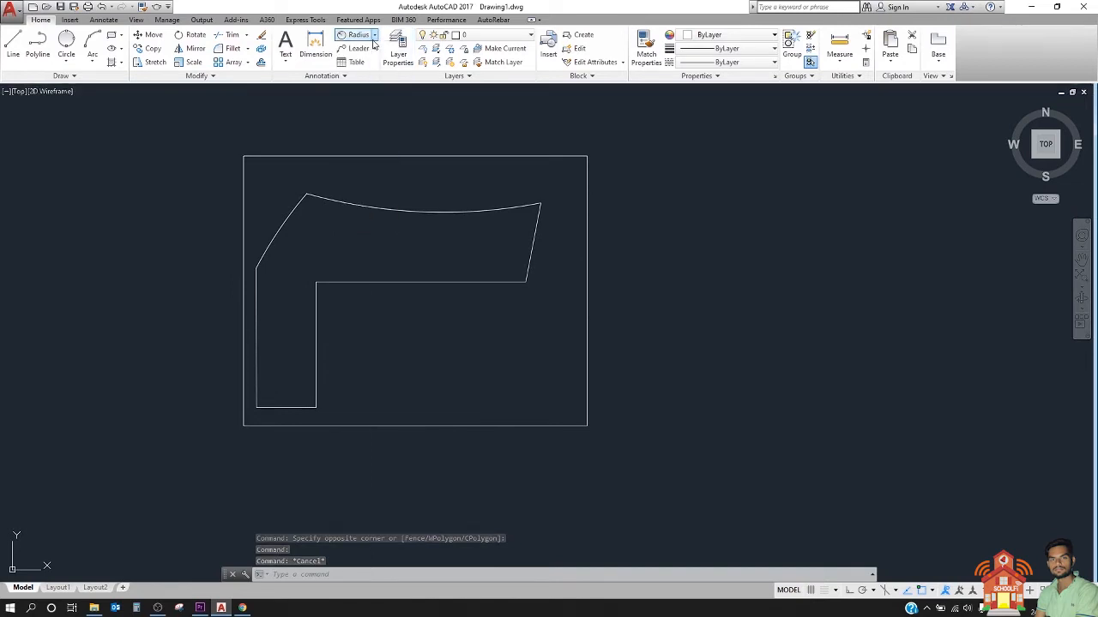
pyautogui.click(359, 76)
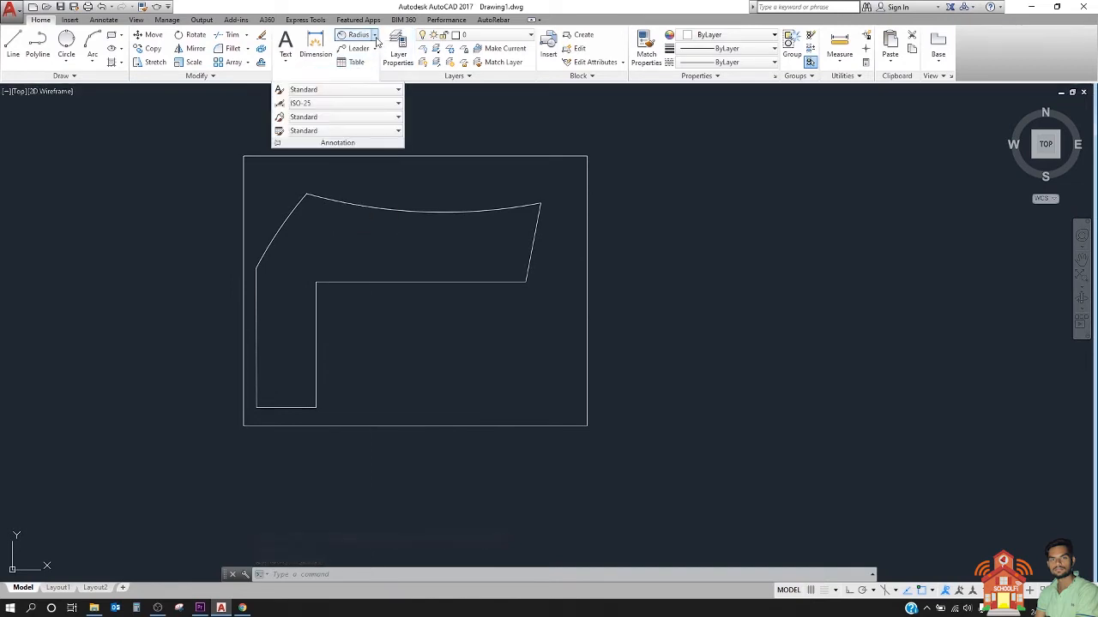
pyautogui.click(375, 39)
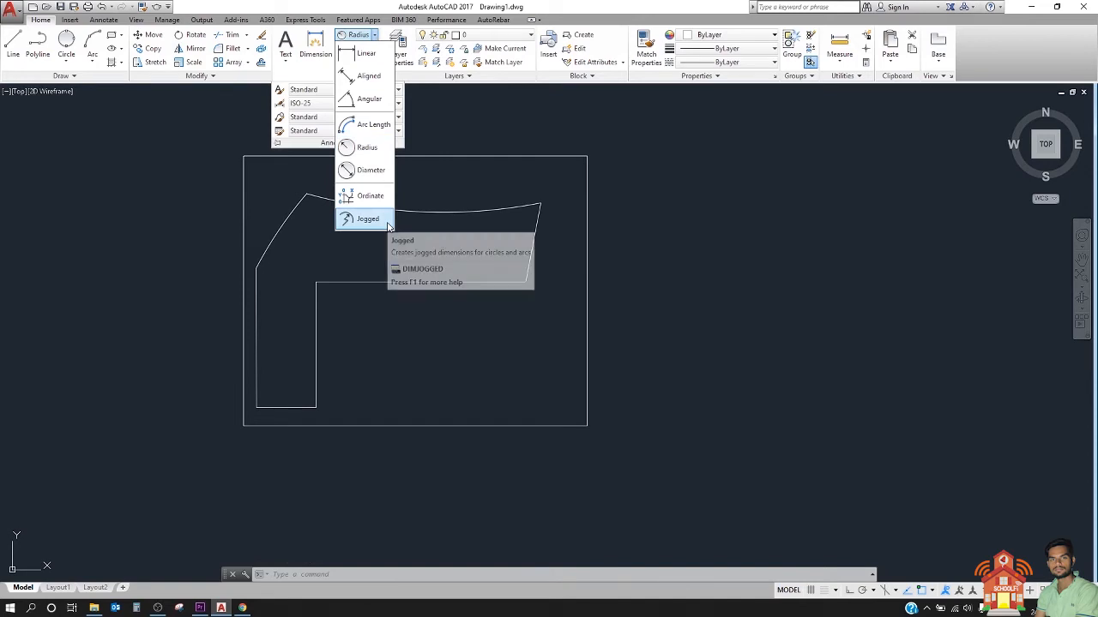
pyautogui.press('Escape')
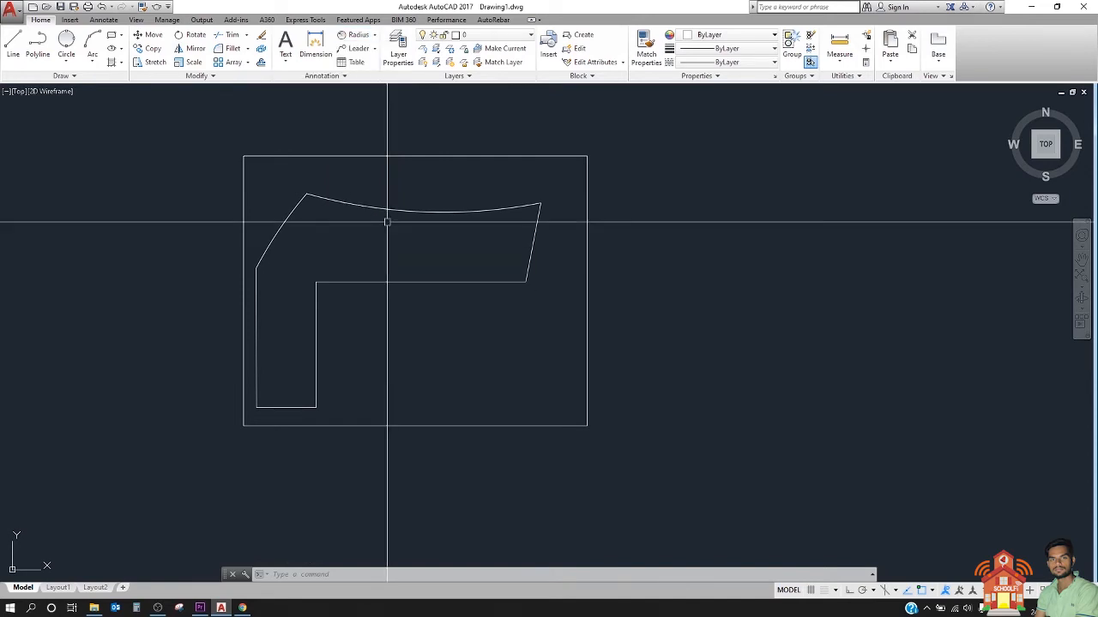
# Step: Add a jogged radius dimension (DJO) to the concave upper arc, with its override centre and jog inside the outline
pyautogui.write('djo')
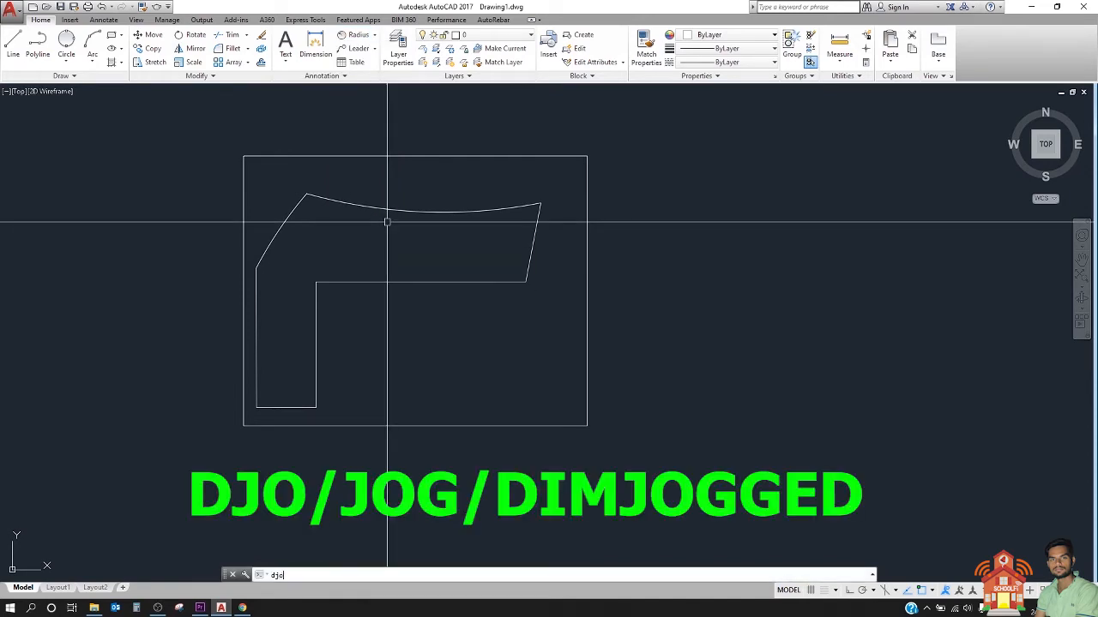
pyautogui.press('Return')
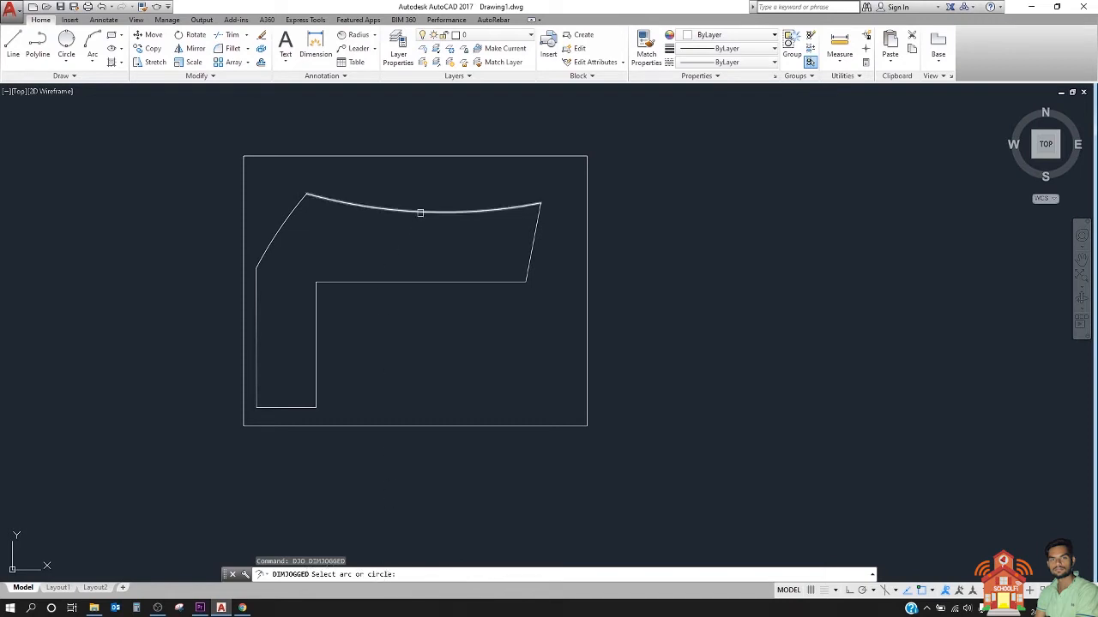
pyautogui.click(420, 213)
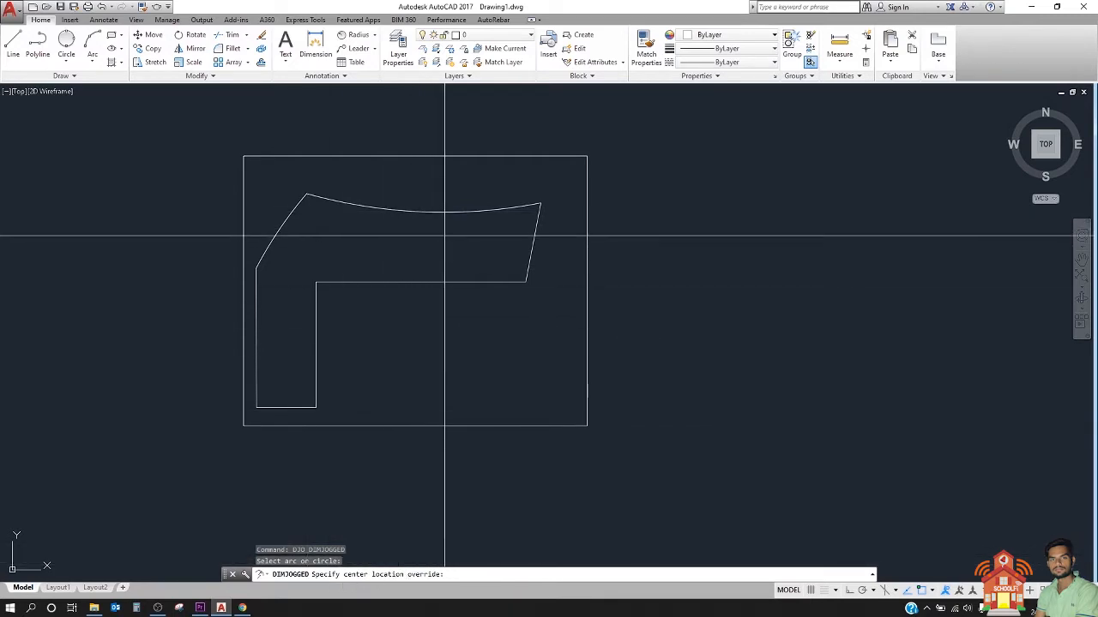
pyautogui.scroll(2, 437, 225)
pyautogui.moveTo(500, 296); pyautogui.dragTo(563, 377, button='middle')
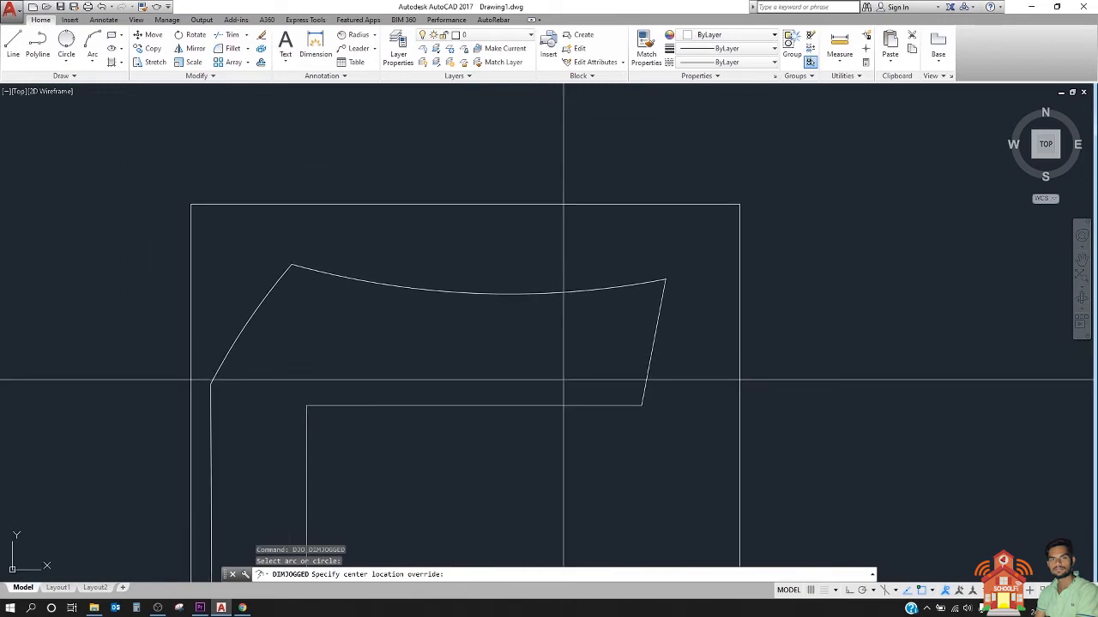
pyautogui.click(555, 377)
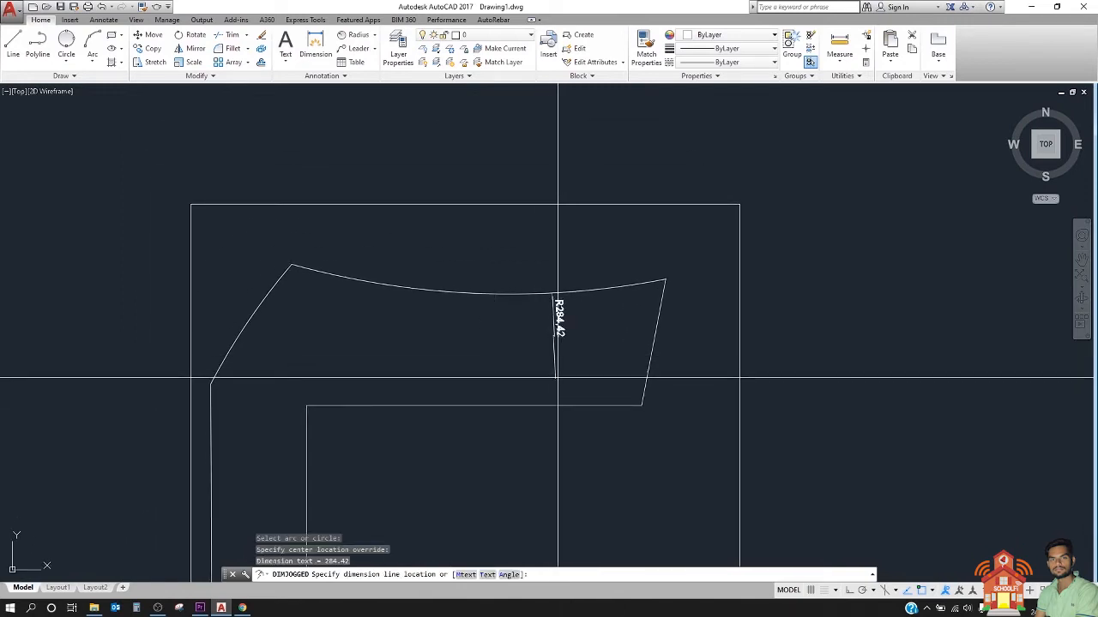
pyautogui.click(502, 323)
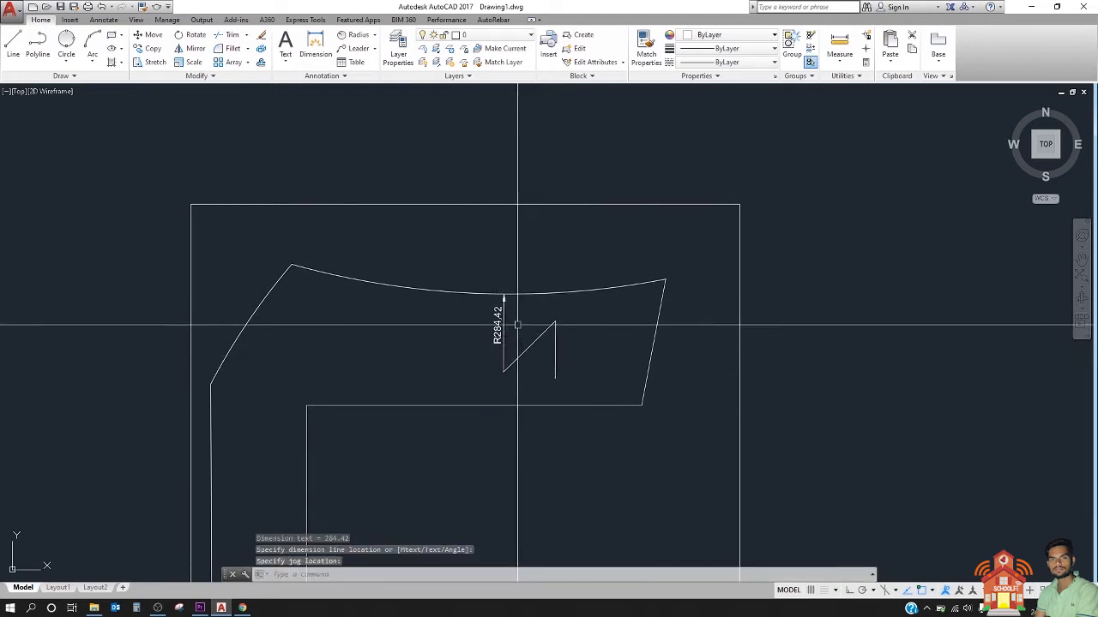
# Step: Select the concave upper arc to examine it alongside its jogged radius dimension, and clear the selection
pyautogui.scroll(-4, 510, 308)
pyautogui.scroll(2, 504, 163)
pyautogui.click(467, 425)
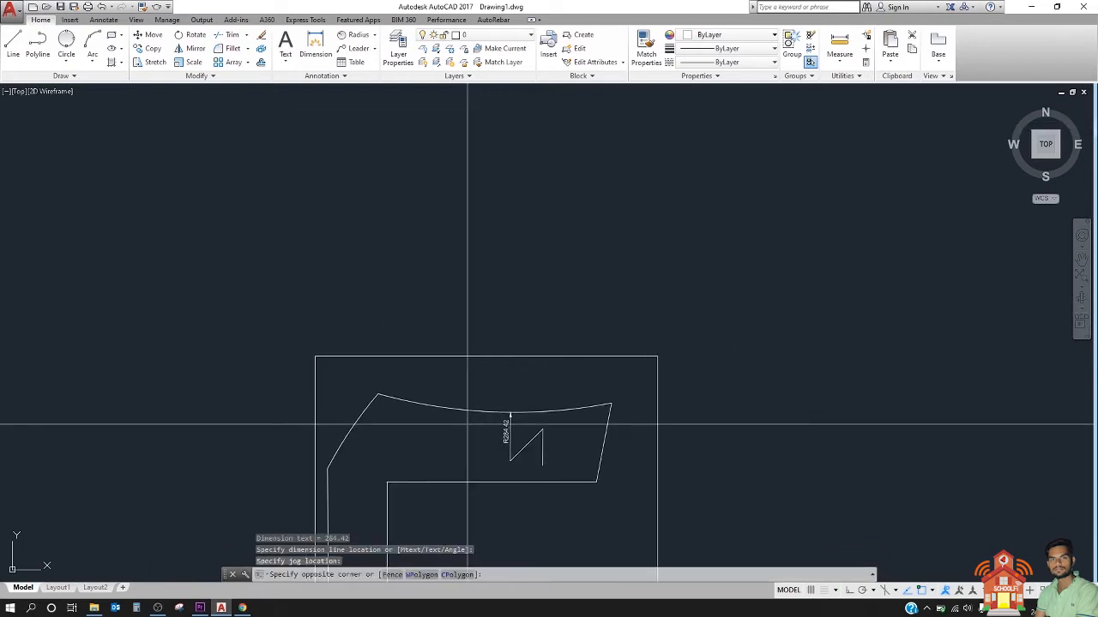
pyautogui.click(428, 392)
pyautogui.scroll(-2, 514, 200)
pyautogui.scroll(8, 513, 272)
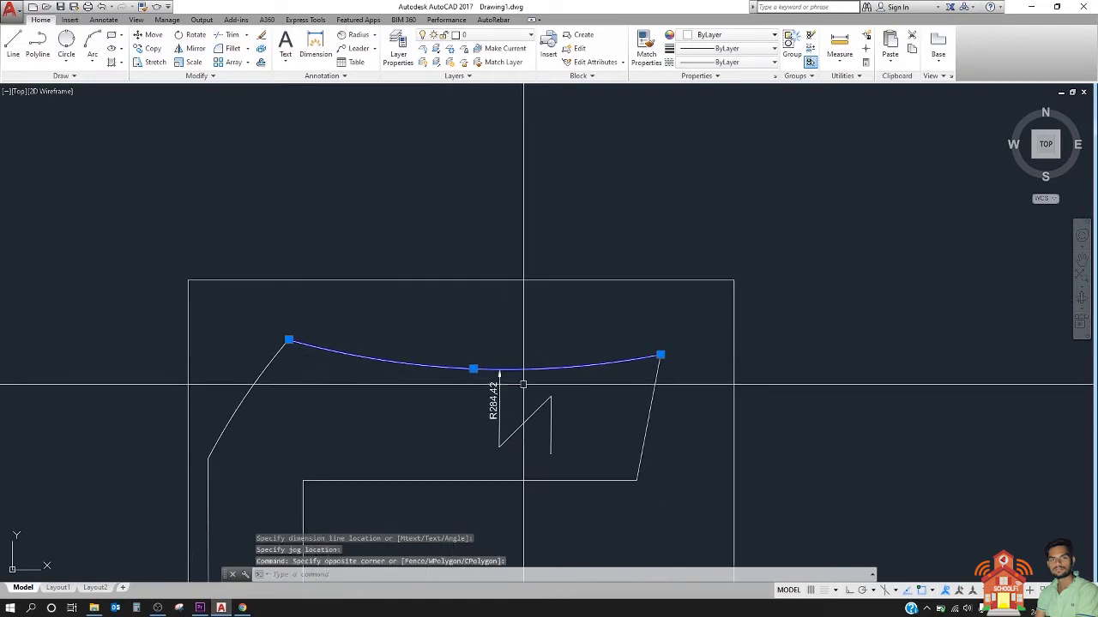
pyautogui.press('Escape')
# Step: Select the jogged radius dimension to examine its line, jog and override centre, check its parent arc, and clear the selections
pyautogui.click(552, 426)
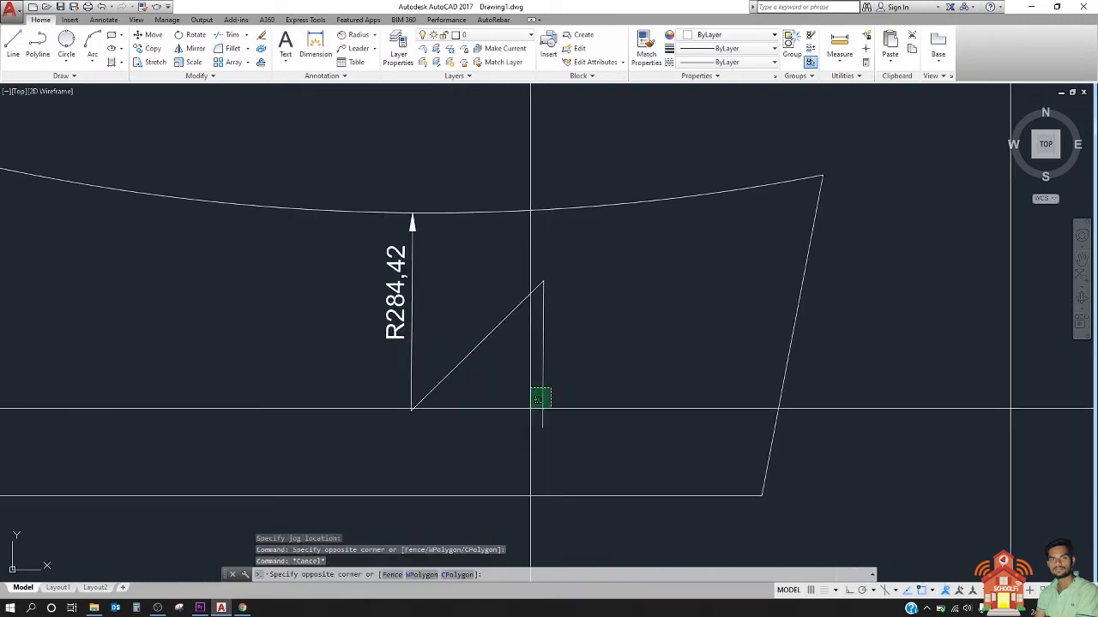
pyautogui.click(509, 431)
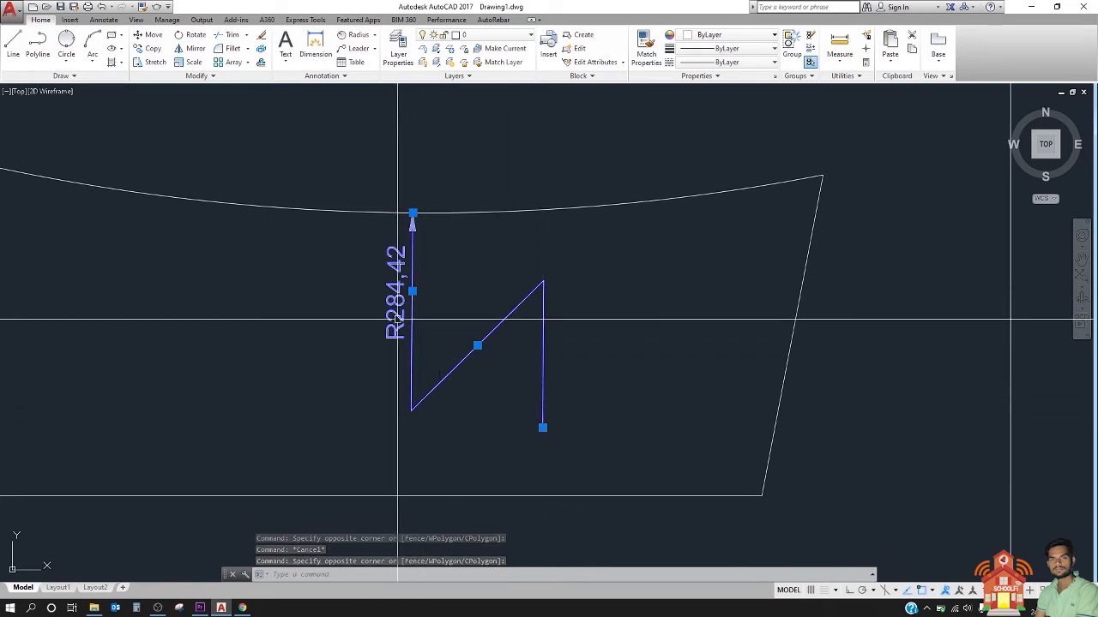
pyautogui.moveTo(411, 291); pyautogui.dragTo(598, 294, button='middle')
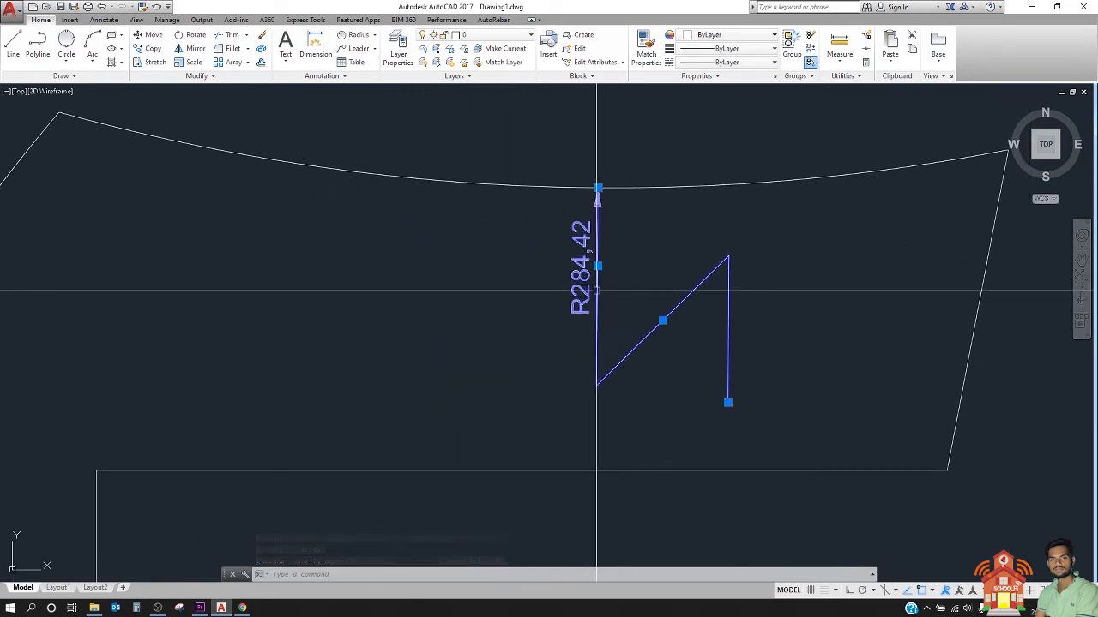
pyautogui.press('Escape')
pyautogui.scroll(-2, 590, 296)
pyautogui.scroll(2, 584, 293)
pyautogui.click(659, 207)
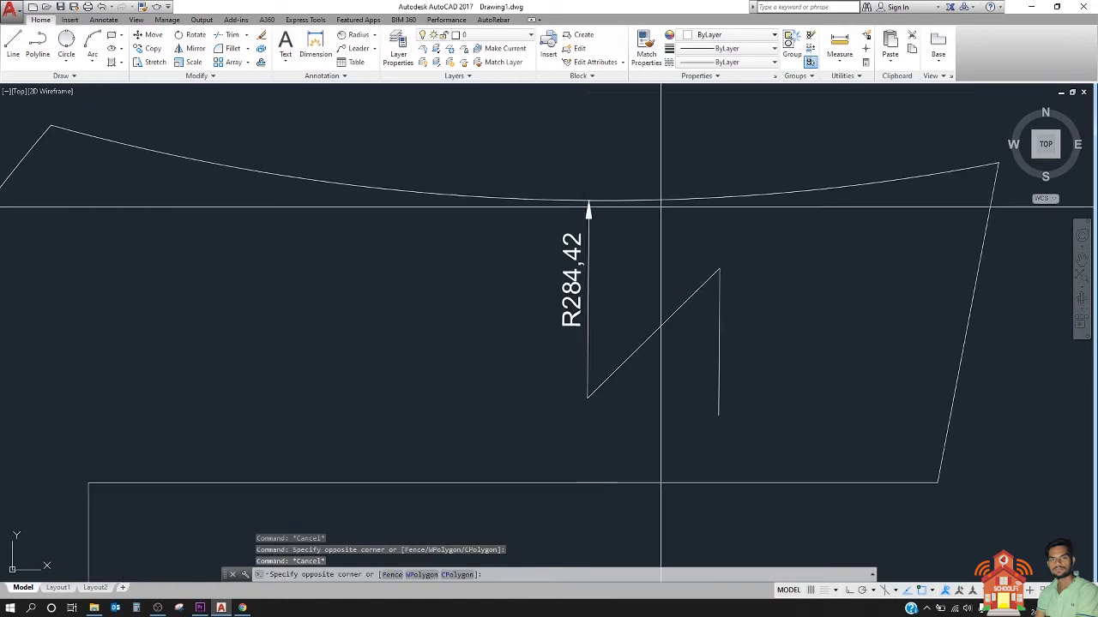
pyautogui.click(615, 172)
pyautogui.press('Escape')
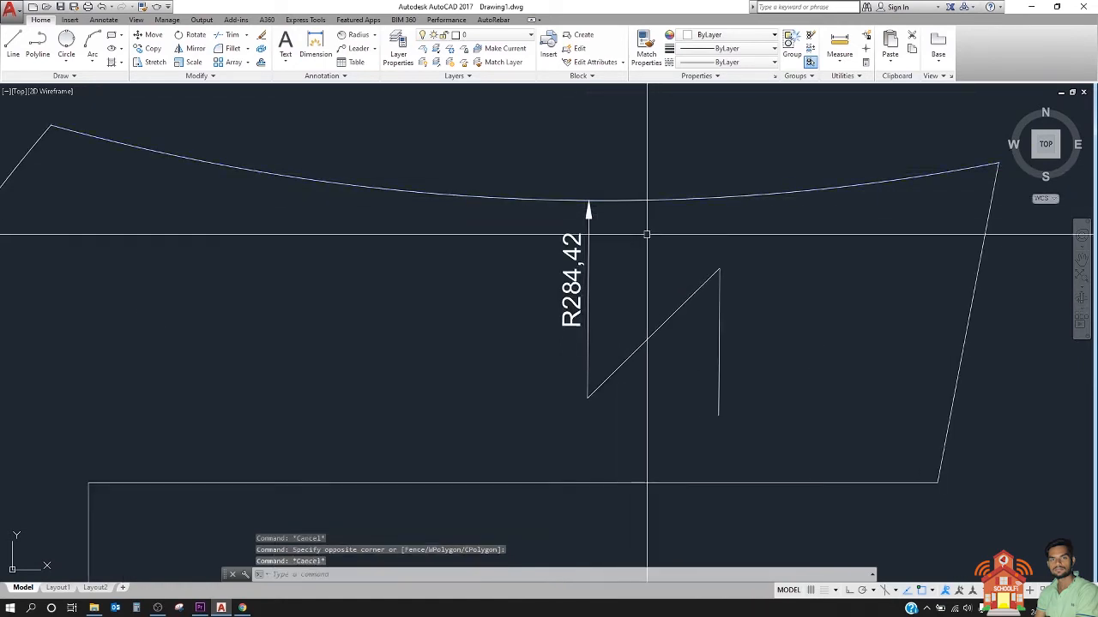
# Step: Add a jogged radius dimension to the lower part of the left arc, with its override centre and jog inside the outline
pyautogui.scroll(-5, 644, 233)
pyautogui.scroll(2, 538, 314)
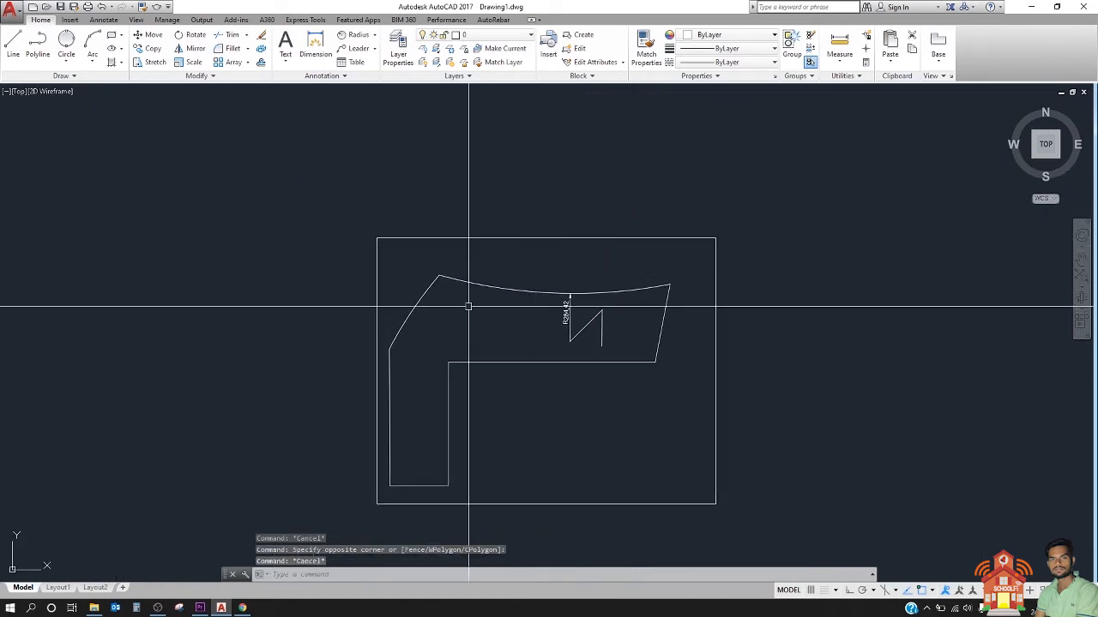
pyautogui.scroll(2, 468, 306)
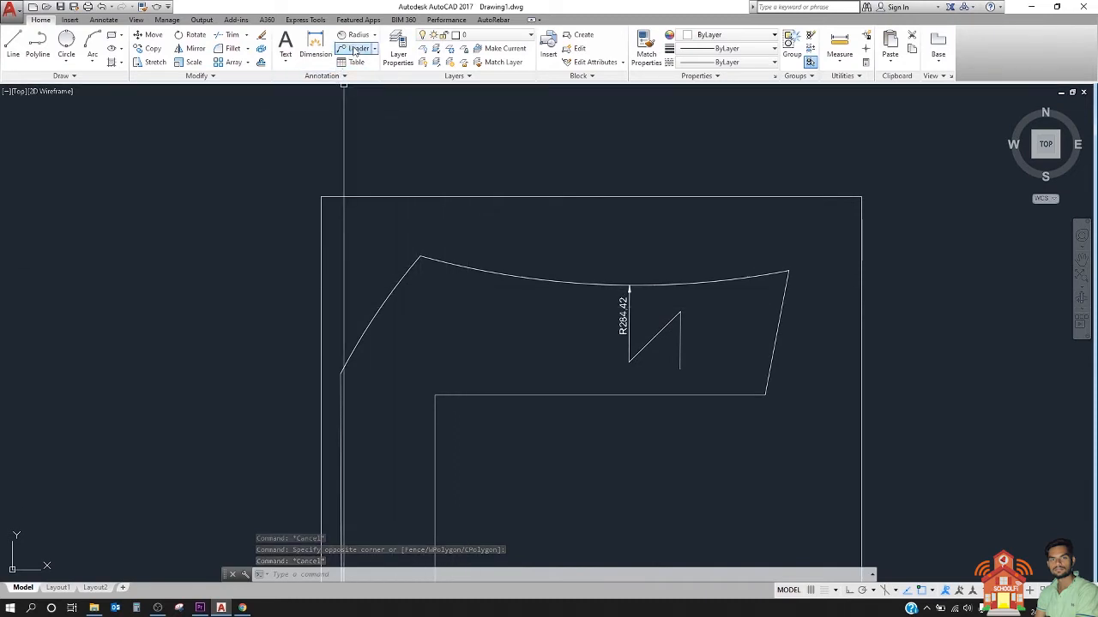
pyautogui.click(375, 35)
pyautogui.click(367, 220)
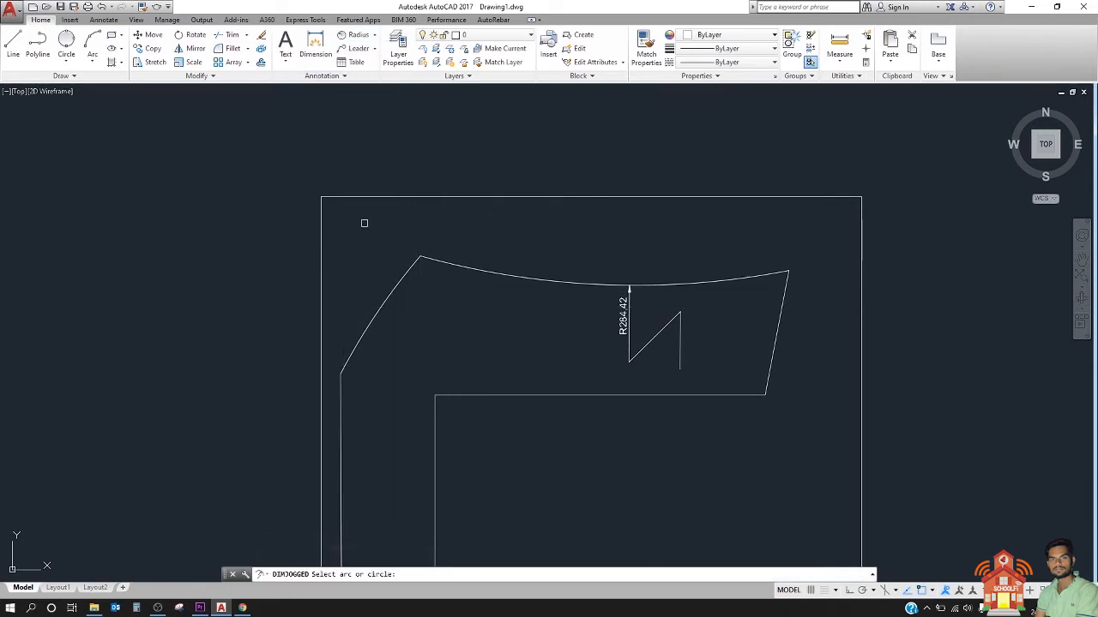
pyautogui.click(400, 278)
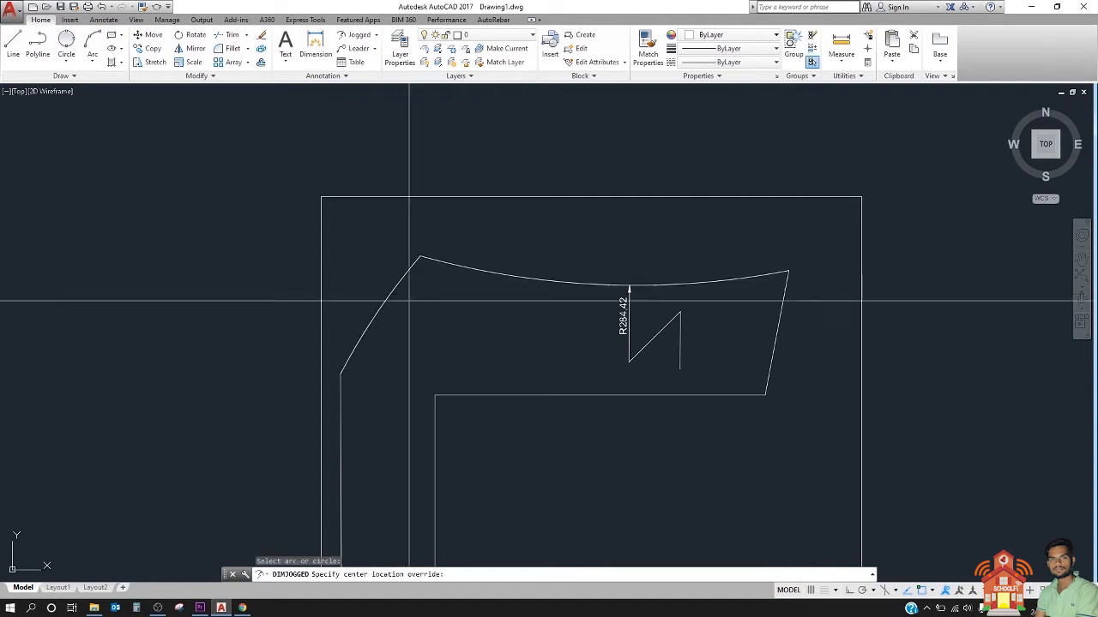
pyautogui.click(442, 360)
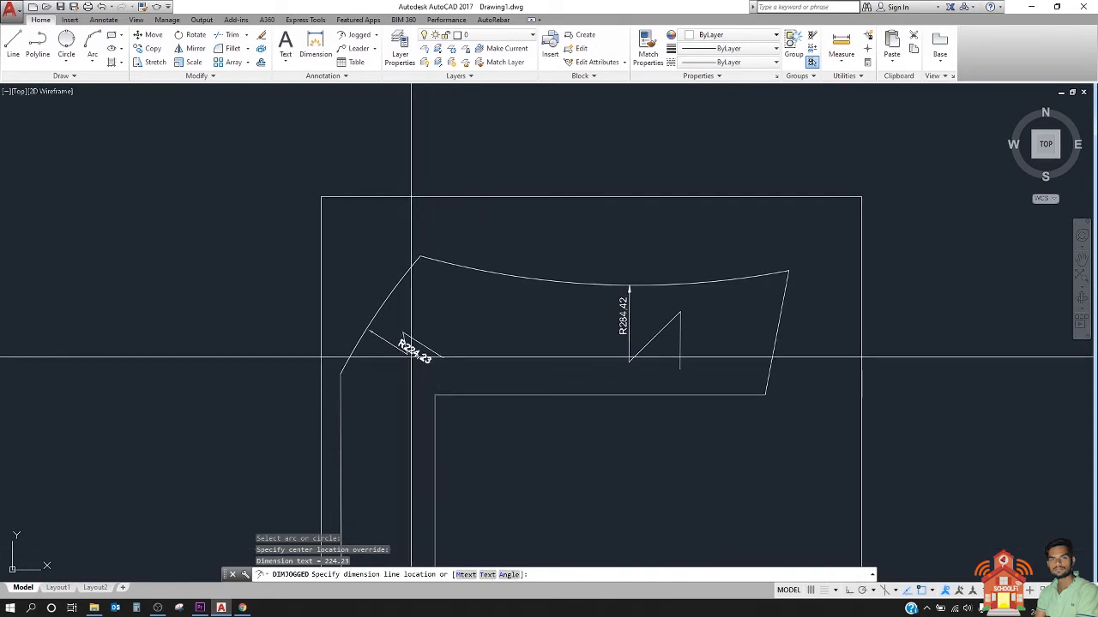
pyautogui.scroll(5, 399, 378)
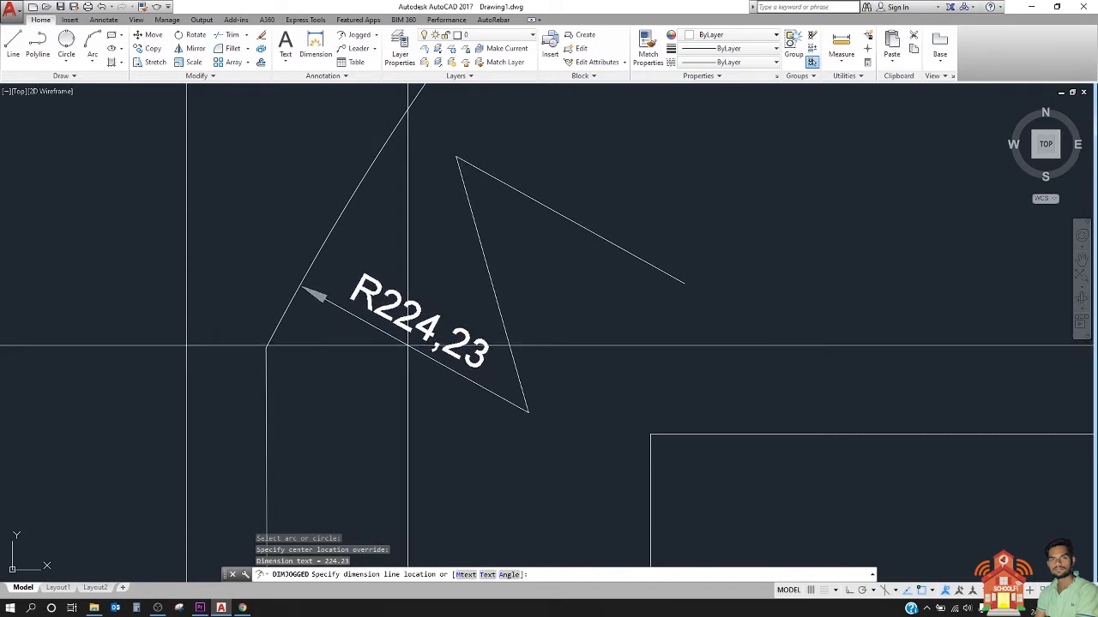
pyautogui.click(415, 352)
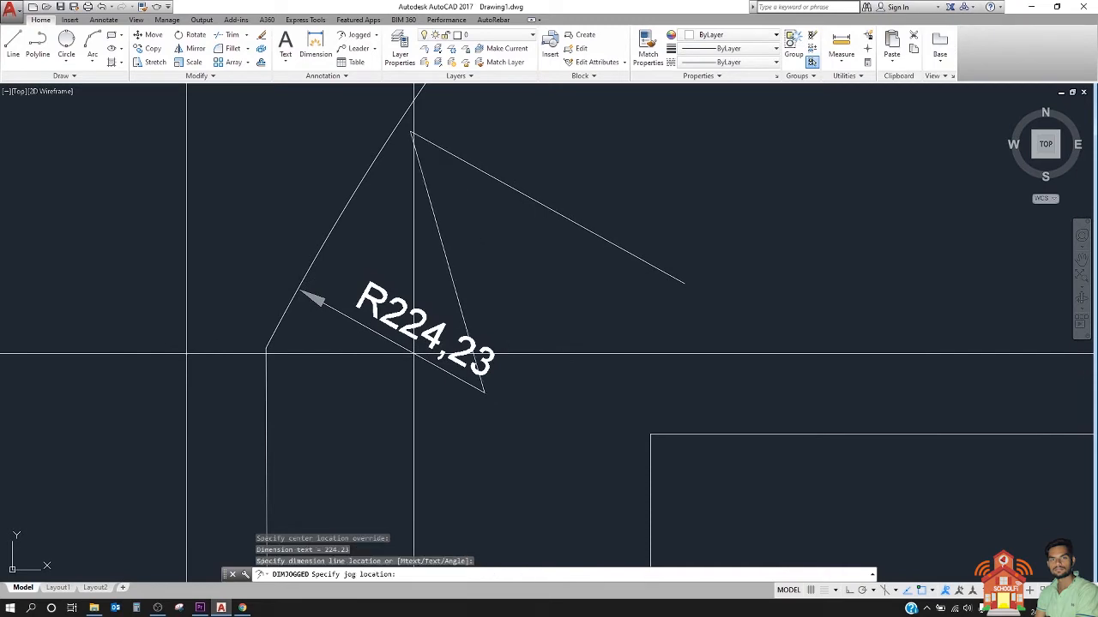
pyautogui.click(468, 369)
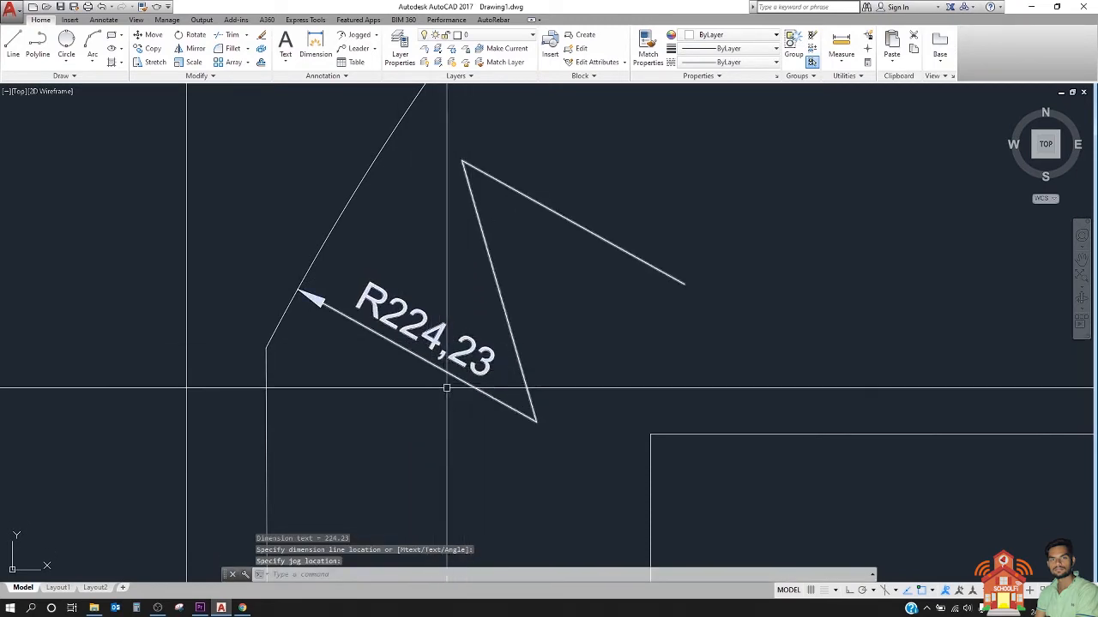
# Step: Start a second jogged radius dimension on the upper part of the left arc, with its override centre inside the outline
pyautogui.scroll(-3, 433, 322)
pyautogui.moveTo(496, 311)
pyautogui.mouseDown(button='middle')
pyautogui.moveTo(427, 347)
pyautogui.moveTo(361, 403)
pyautogui.mouseUp(button='middle')
pyautogui.scroll(-2, 361, 403)
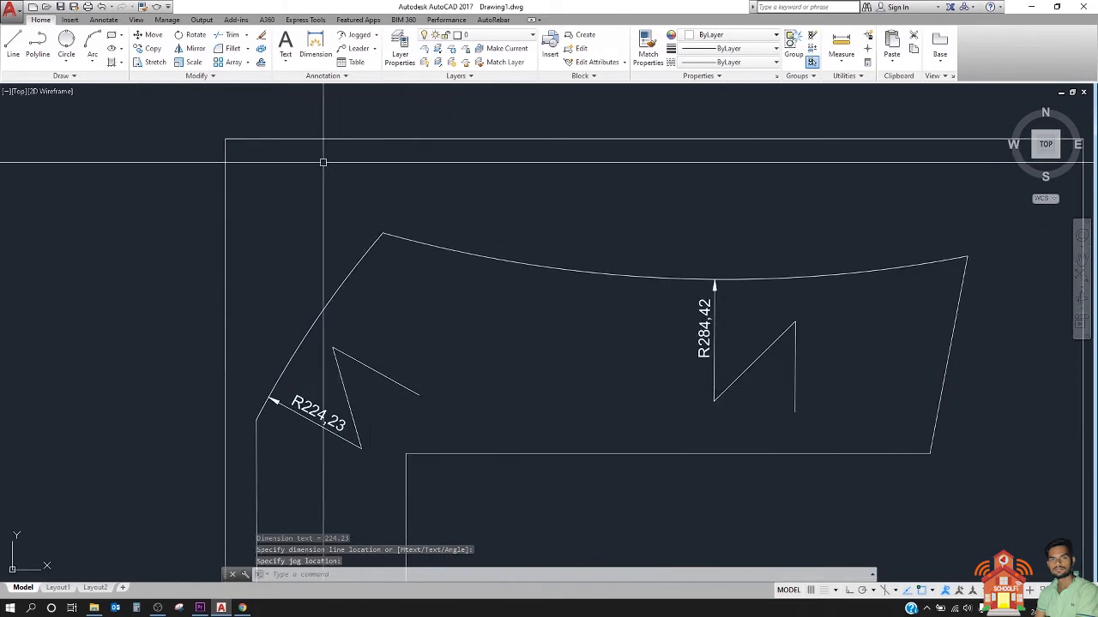
pyautogui.click(359, 35)
pyautogui.click(360, 263)
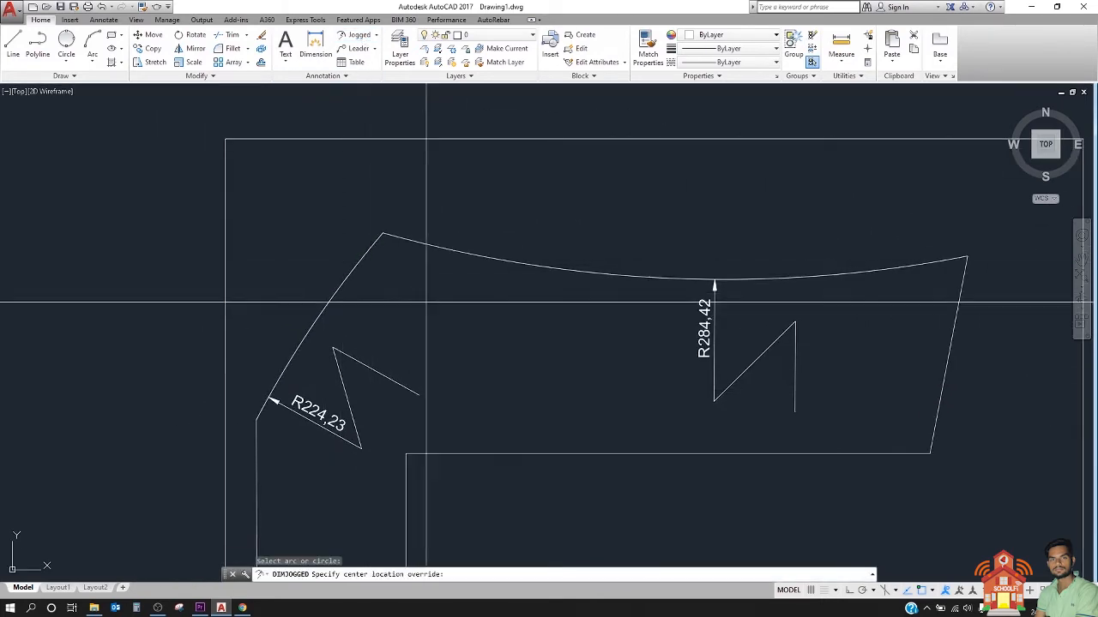
pyautogui.click(525, 353)
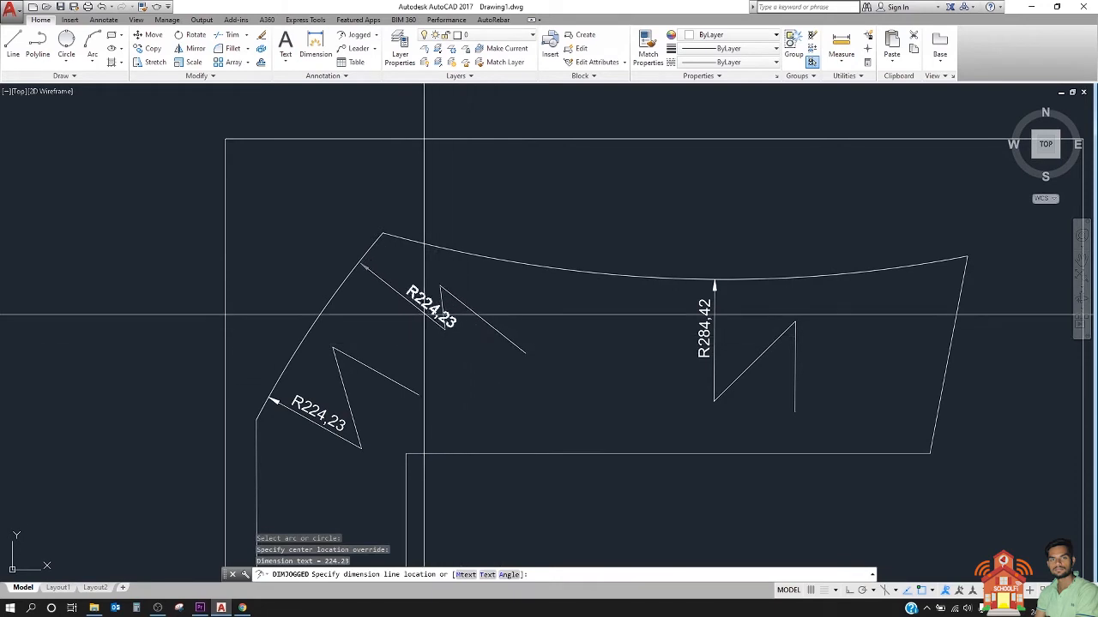
pyautogui.scroll(4, 391, 336)
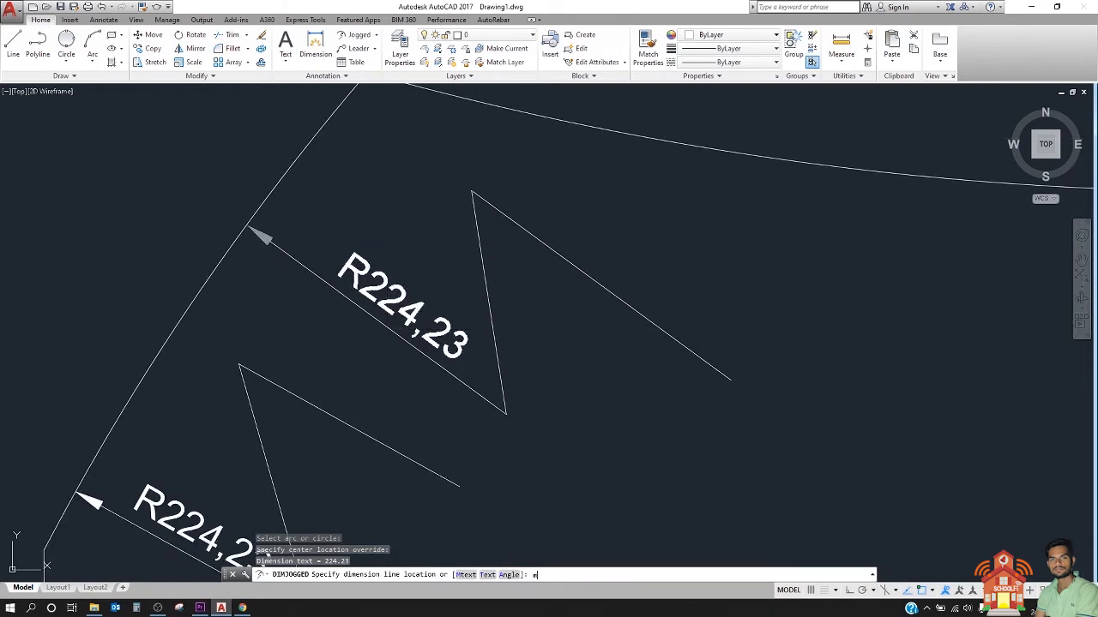
# Step: Use the Mtext option to add "abc" on a line above the dimension value, and place the dimension line and jog inside the outline
pyautogui.write('m')
pyautogui.press('Return')
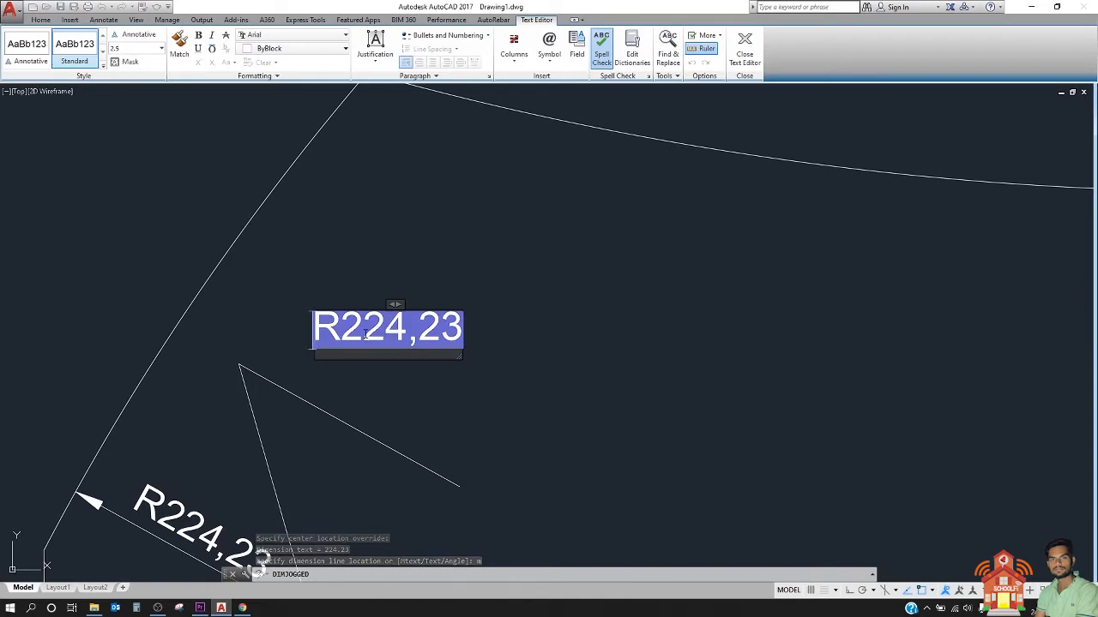
pyautogui.write('abc')
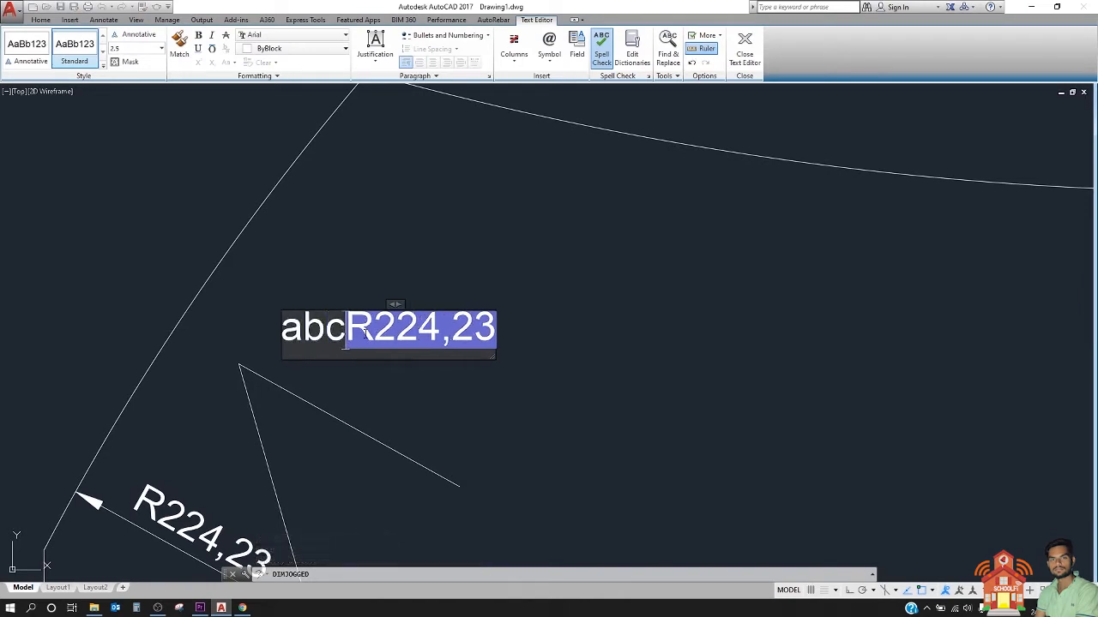
pyautogui.press('Return')
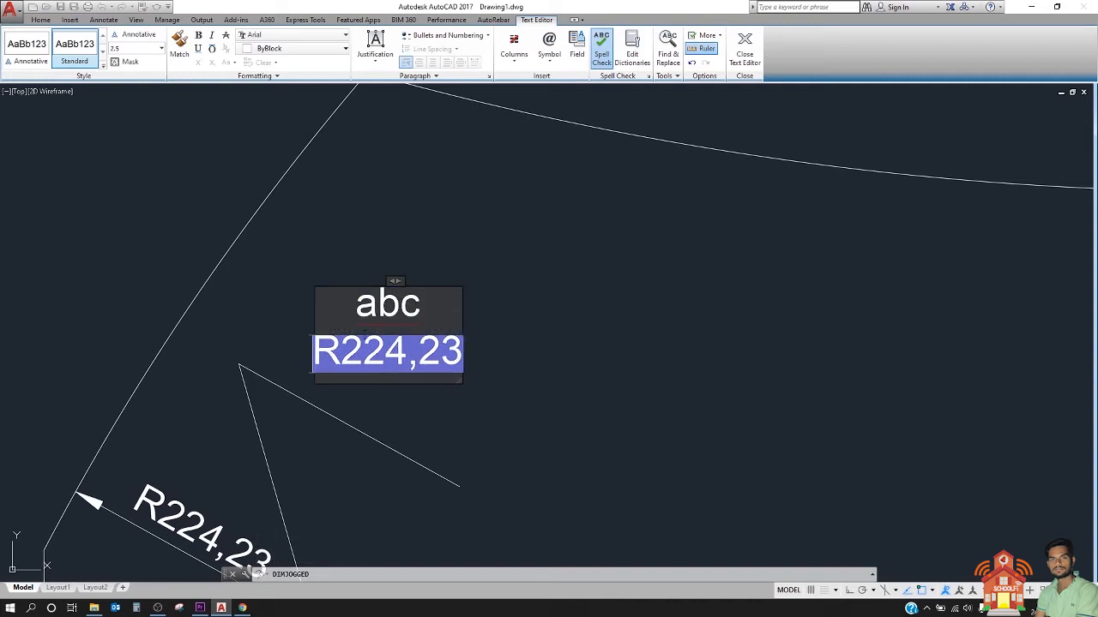
pyautogui.click(349, 262)
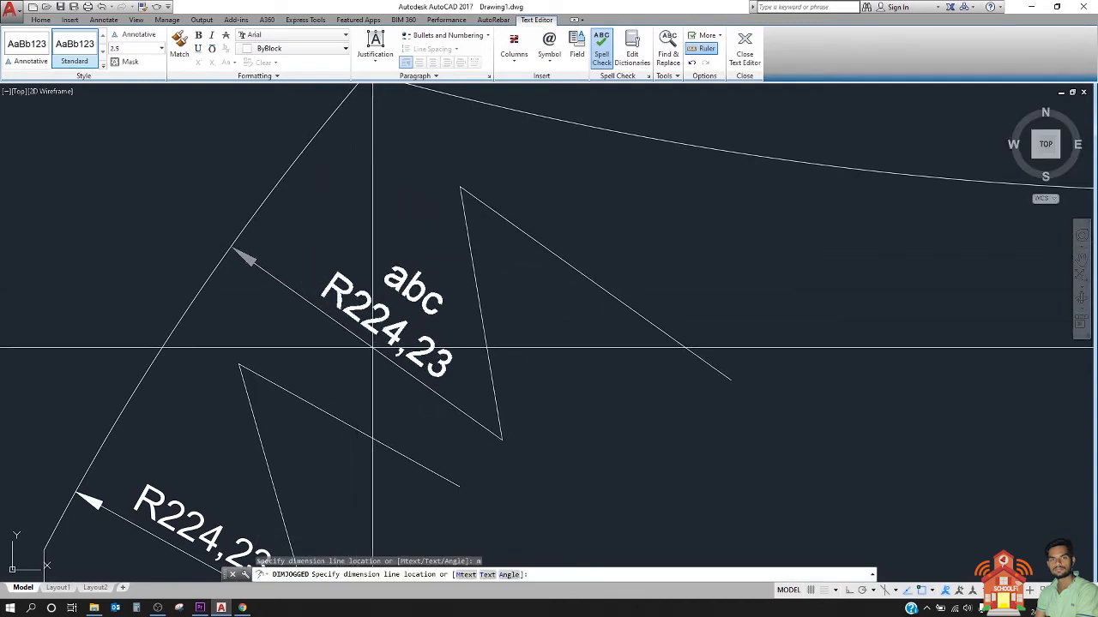
pyautogui.click(363, 348)
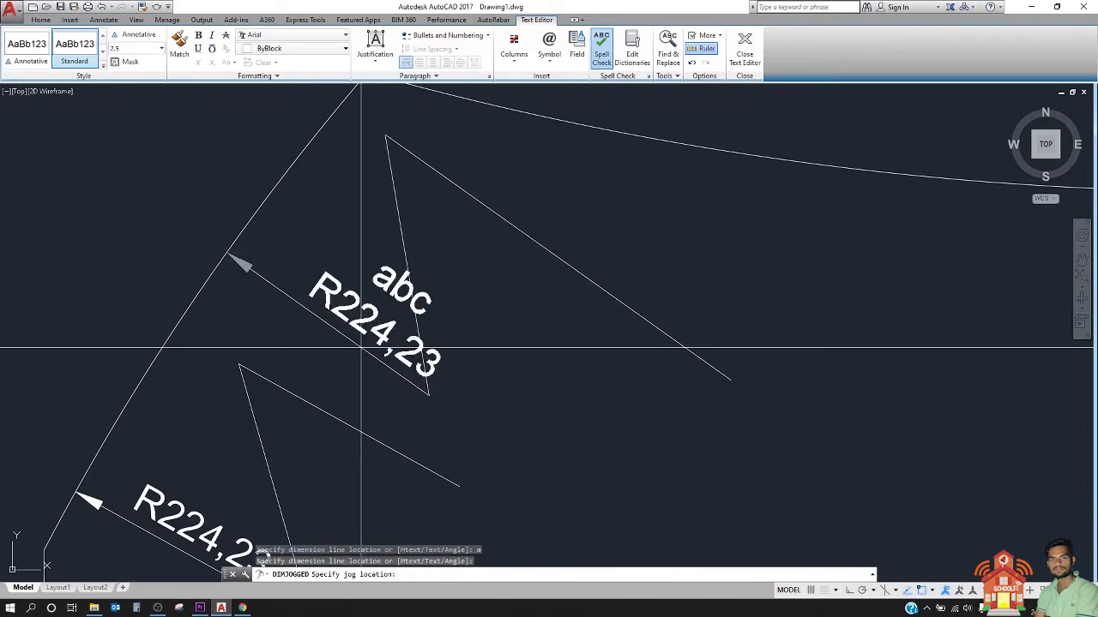
pyautogui.click(465, 343)
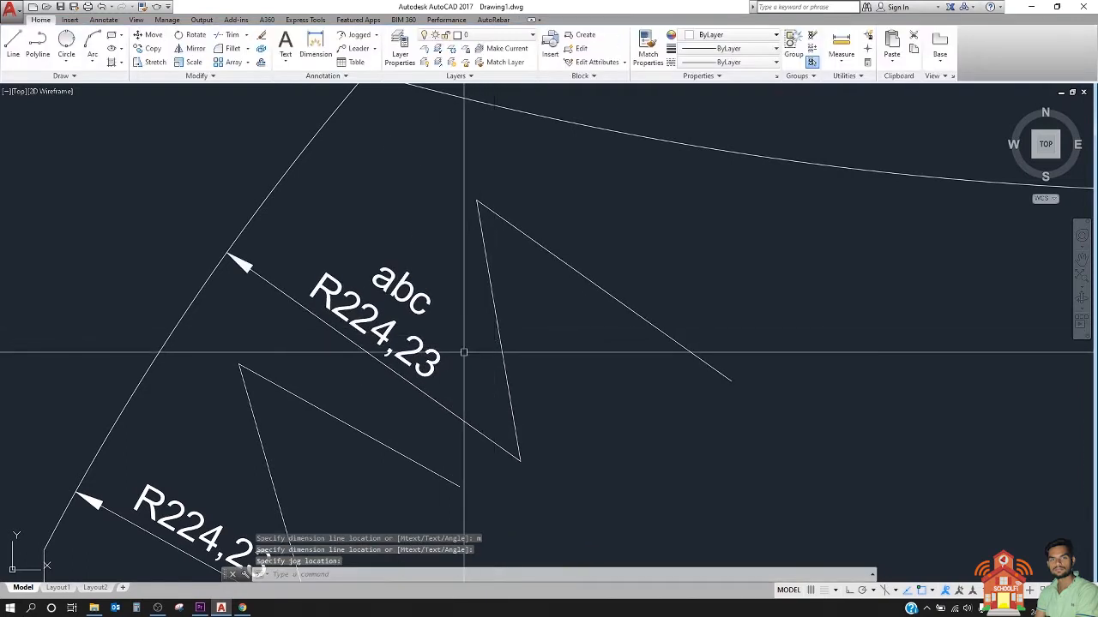
pyautogui.scroll(-1, 464, 351)
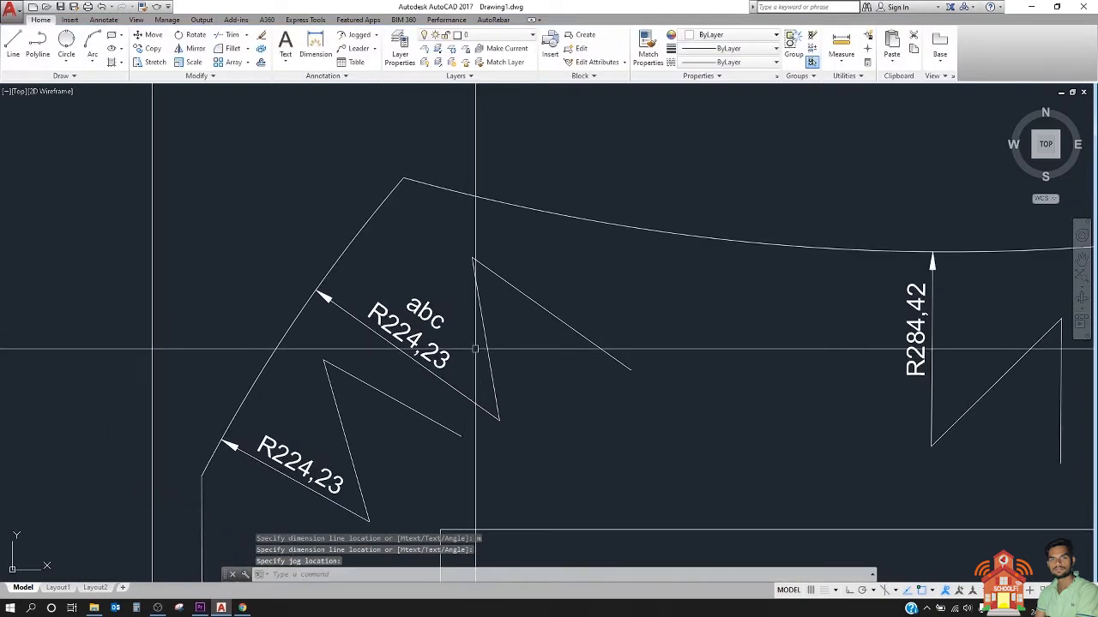
pyautogui.moveTo(410, 333)
pyautogui.mouseDown(button='middle')
pyautogui.moveTo(497, 306)
pyautogui.moveTo(536, 332)
pyautogui.mouseUp(button='middle')
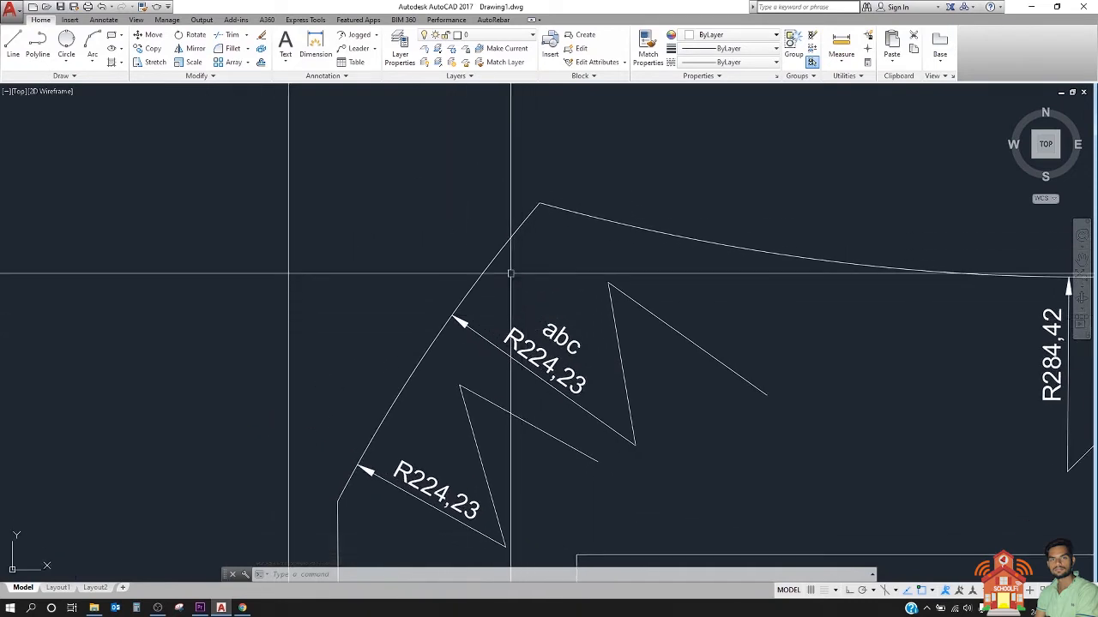
pyautogui.scroll(-3, 198, 335)
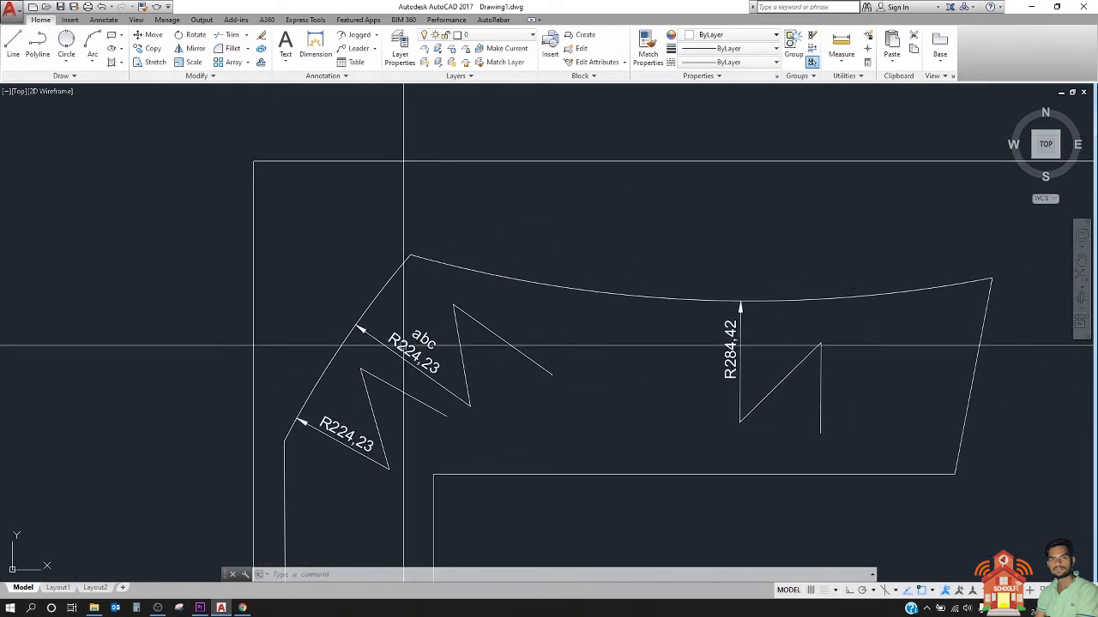
pyautogui.click(356, 35)
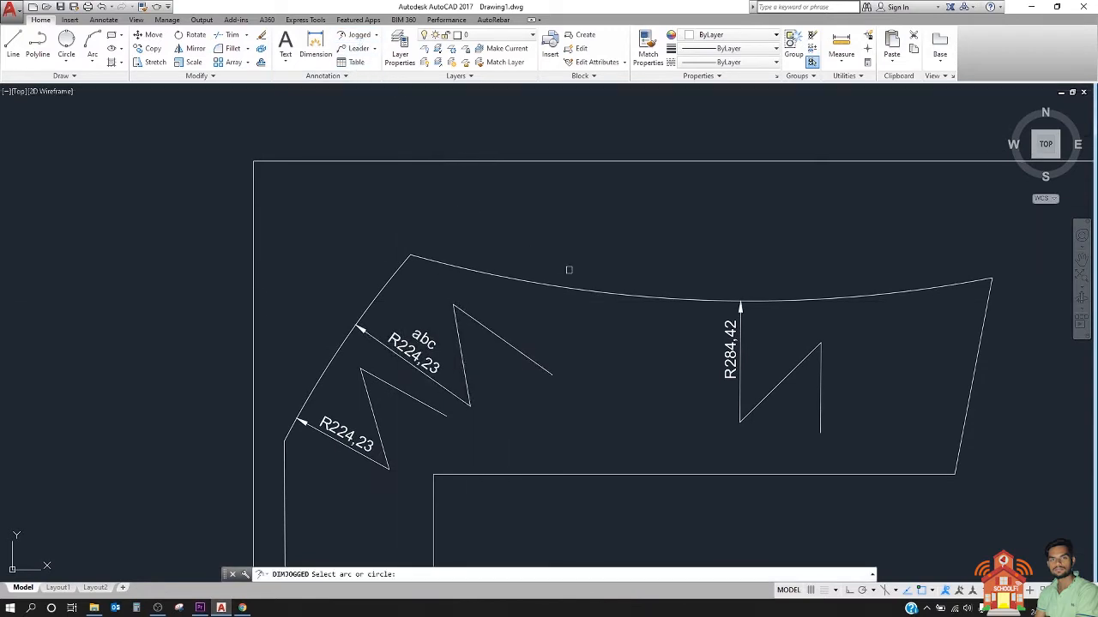
pyautogui.click(579, 287)
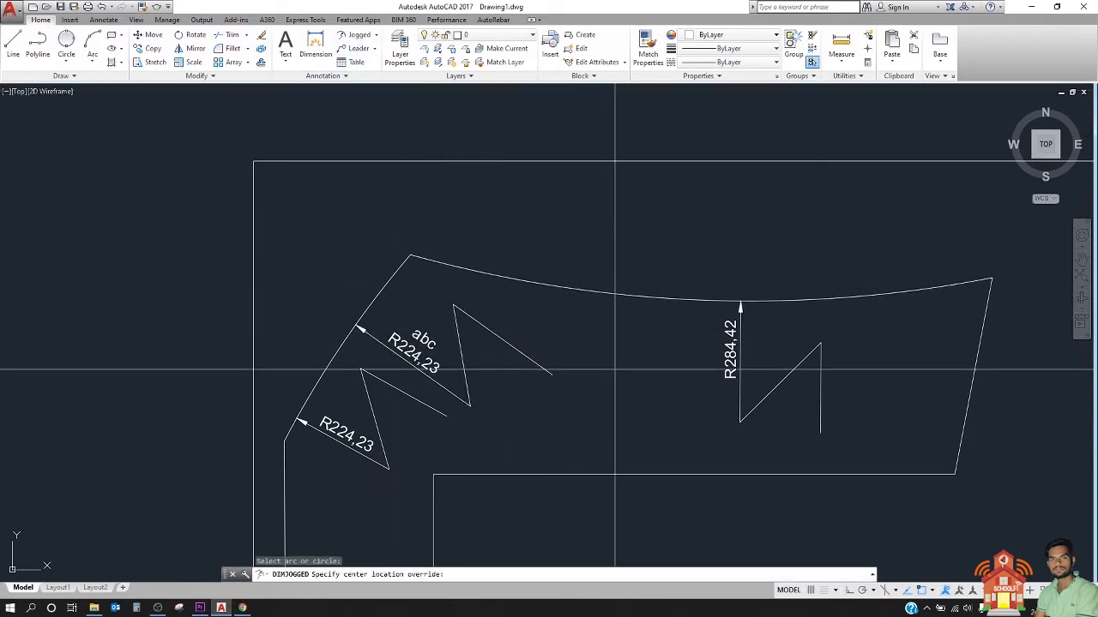
pyautogui.click(672, 413)
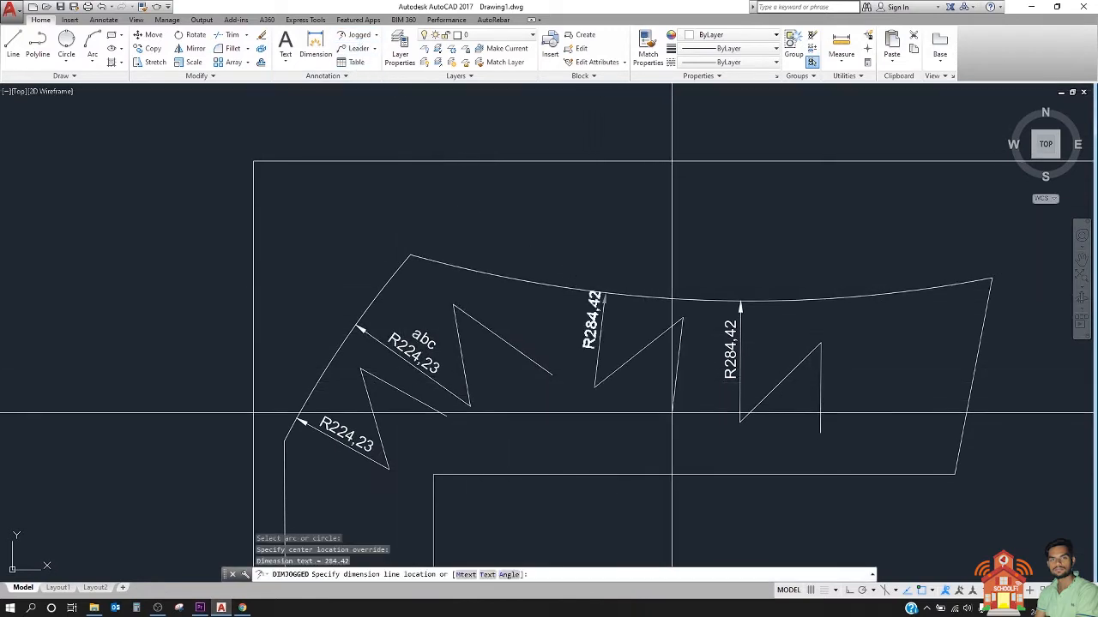
pyautogui.click(596, 353)
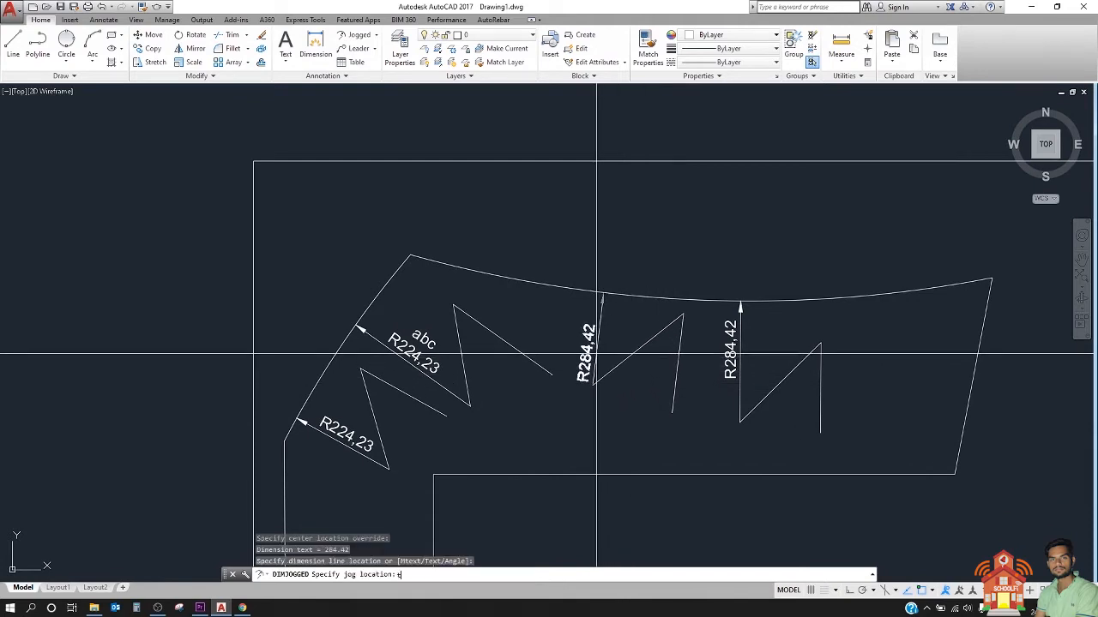
pyautogui.press('Escape')
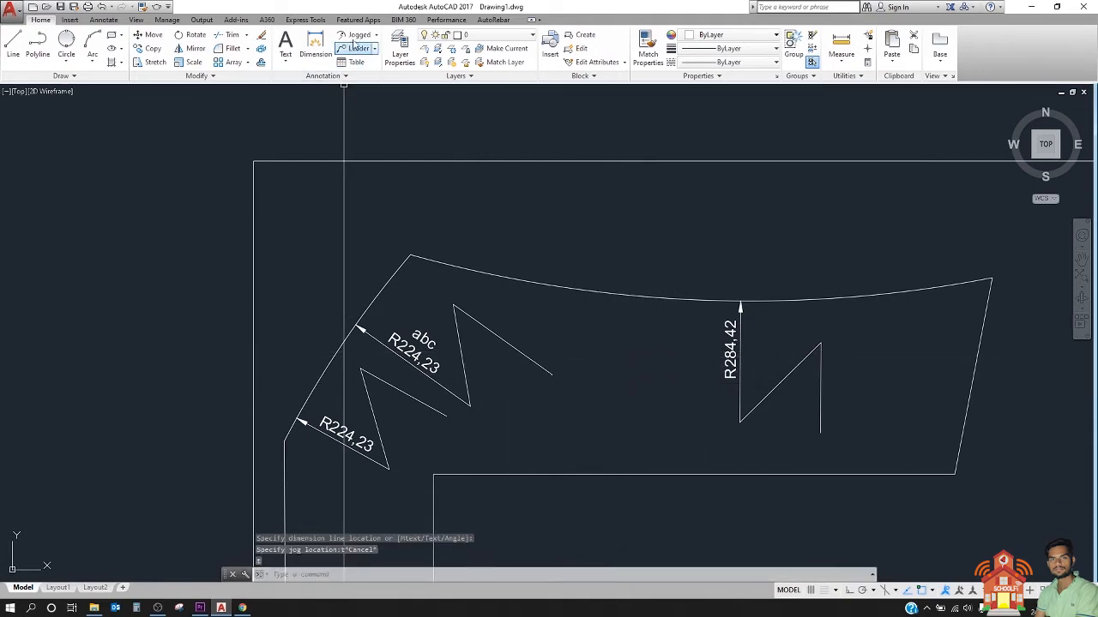
# Step: Add a jogged radius dimension to the upper arc, between the existing jogged dimensions, using the Text option to replace its value with "curve"
pyautogui.click(357, 35)
pyautogui.click(552, 281)
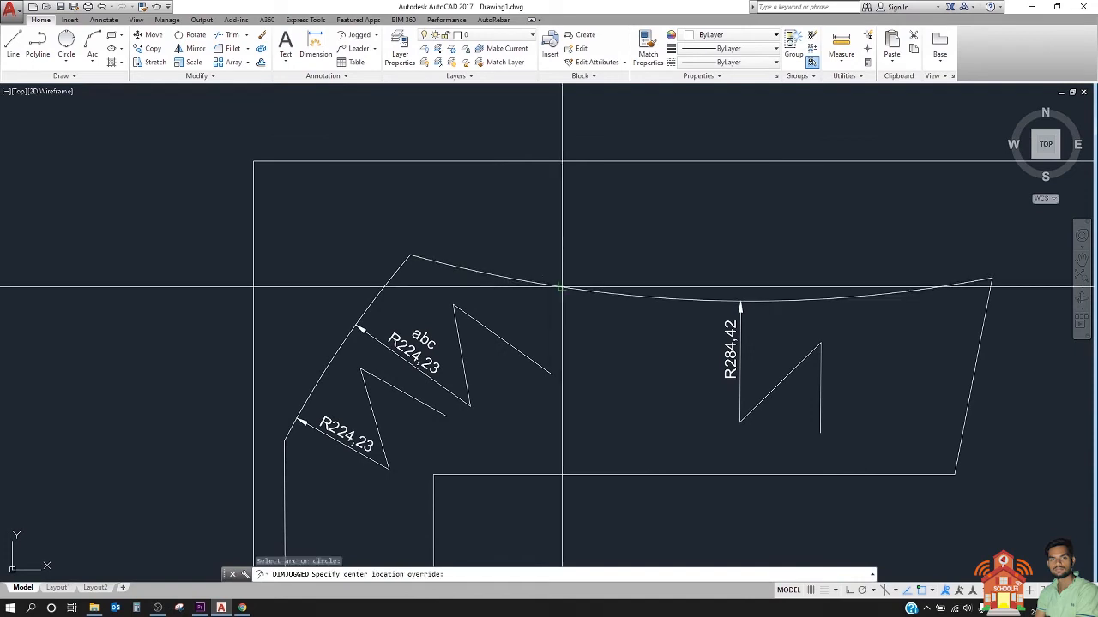
pyautogui.click(665, 401)
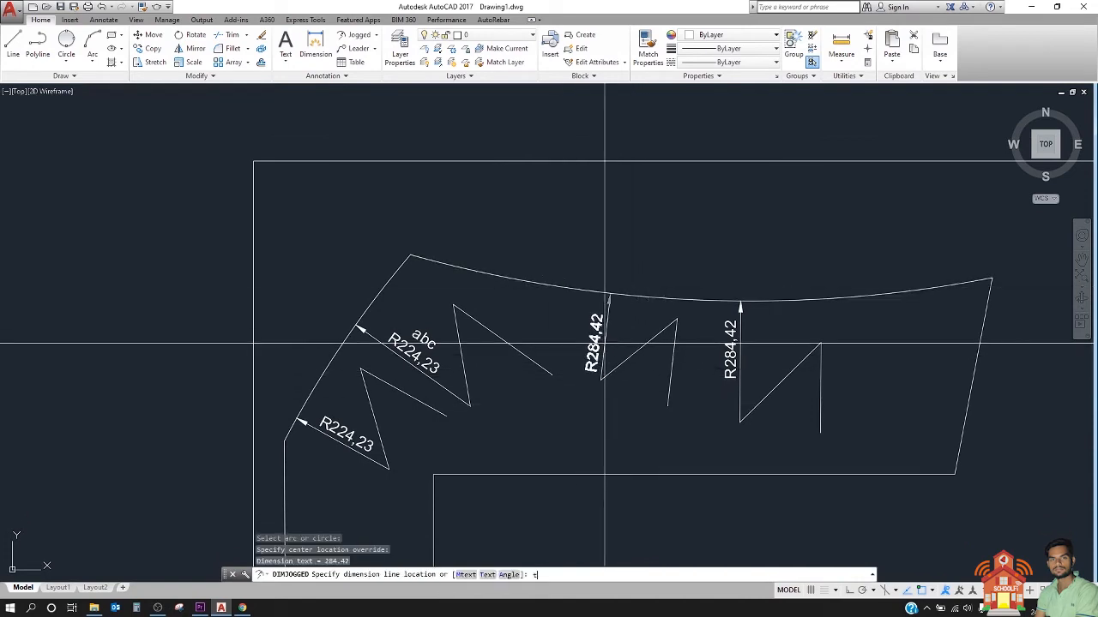
pyautogui.write('t')
pyautogui.press('Return')
pyautogui.scroll(2, 605, 344)
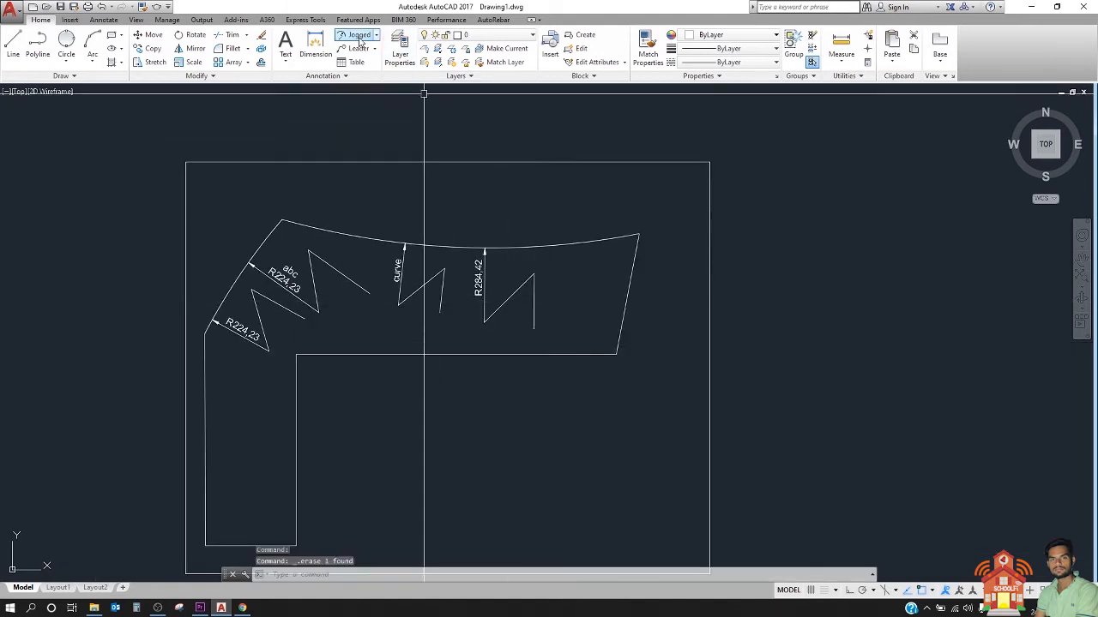
# Step: Start a jogged radius dimension on the right part of the upper arc, with its override centre inside the outline and a 60-degree text angle
pyautogui.click(360, 36)
pyautogui.click(573, 248)
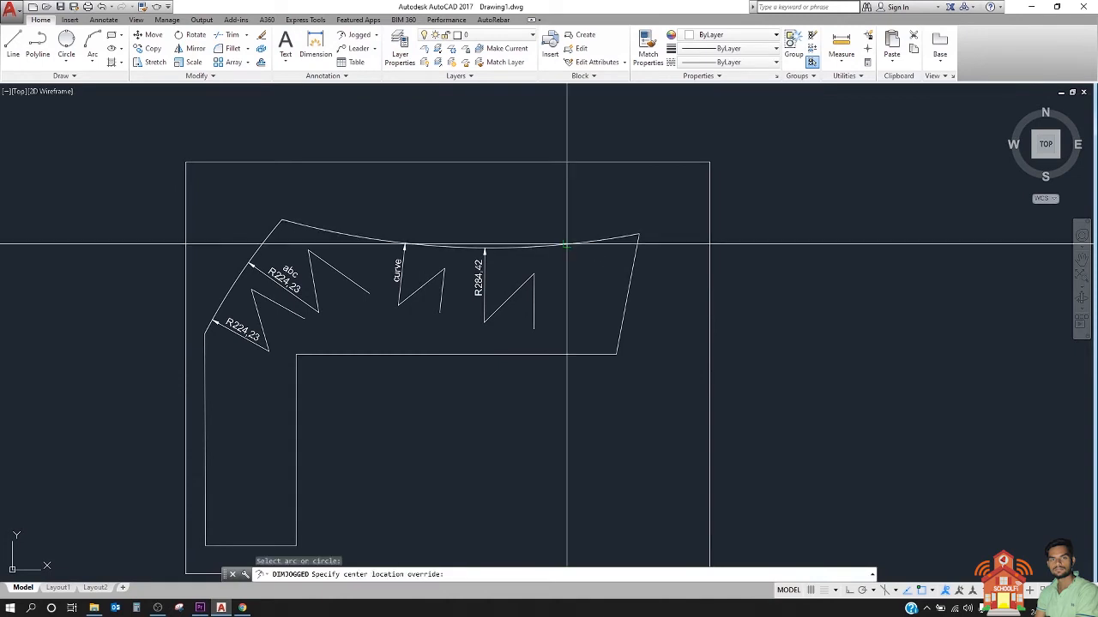
pyautogui.click(590, 322)
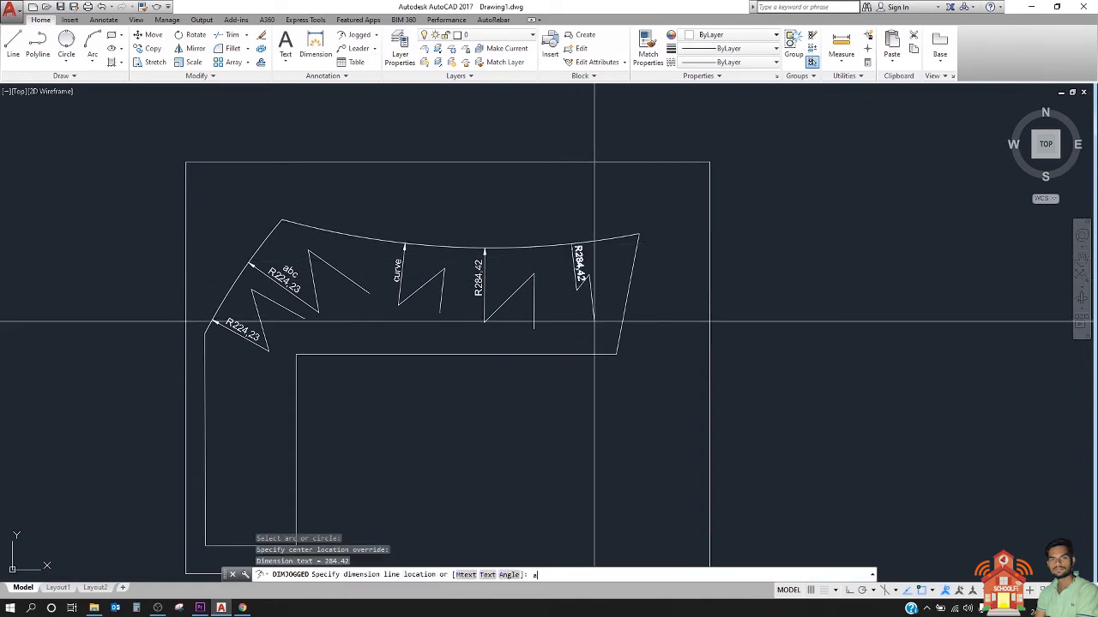
pyautogui.write('a')
pyautogui.press('Return')
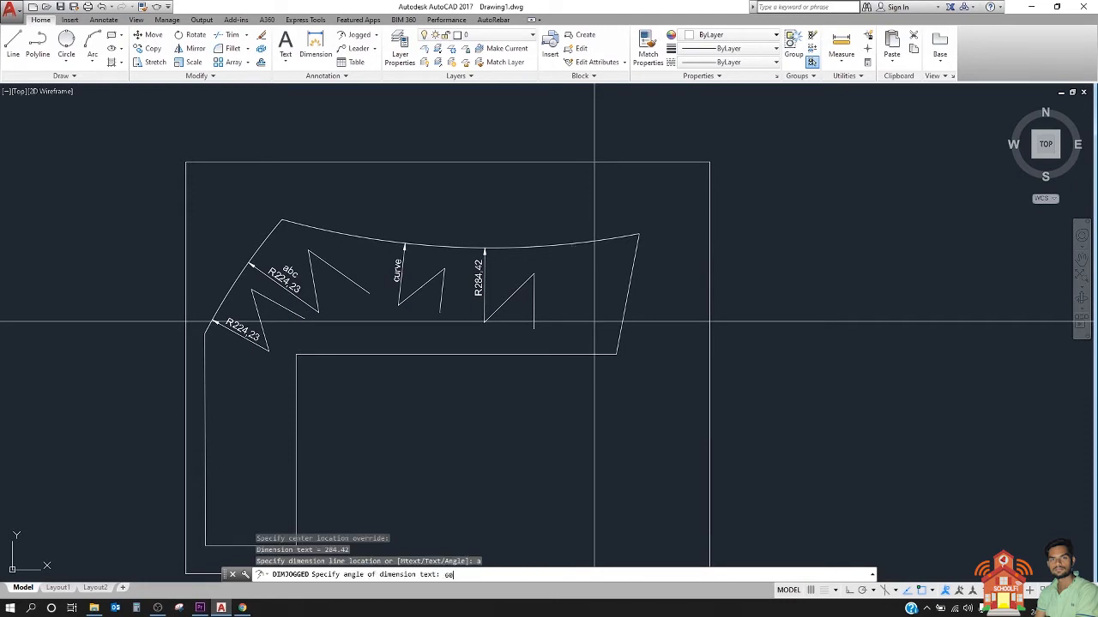
pyautogui.write('60')
pyautogui.press('Return')
# Step: Place the angled-text dimension's line and jog below the arc, and select the dimension to check its layout
pyautogui.scroll(8, 566, 317)
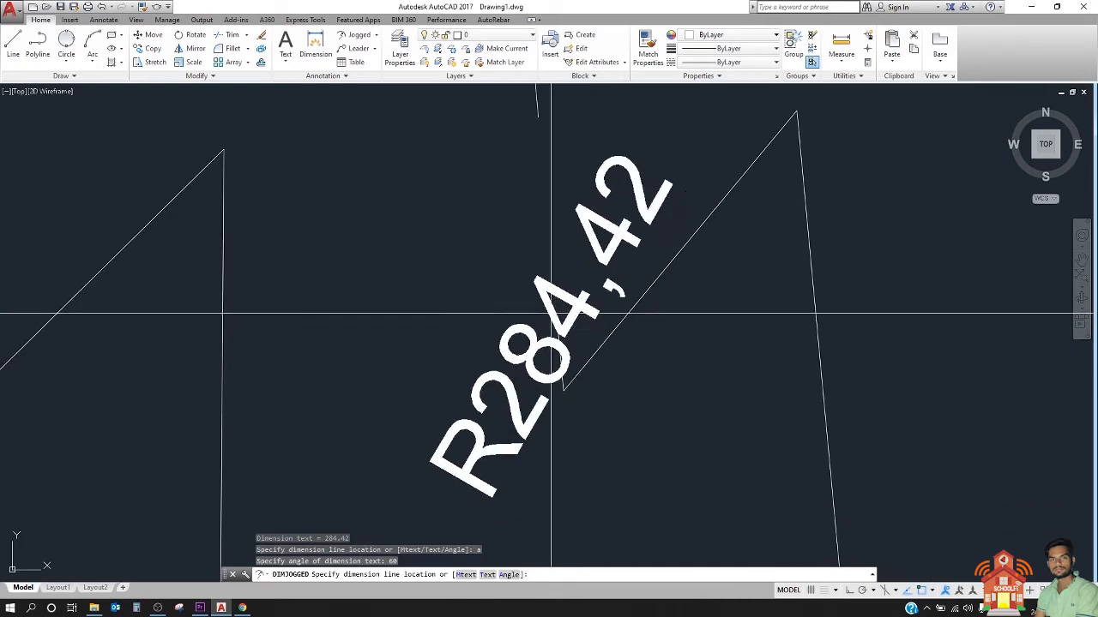
pyautogui.scroll(-6, 551, 315)
pyautogui.click(571, 347)
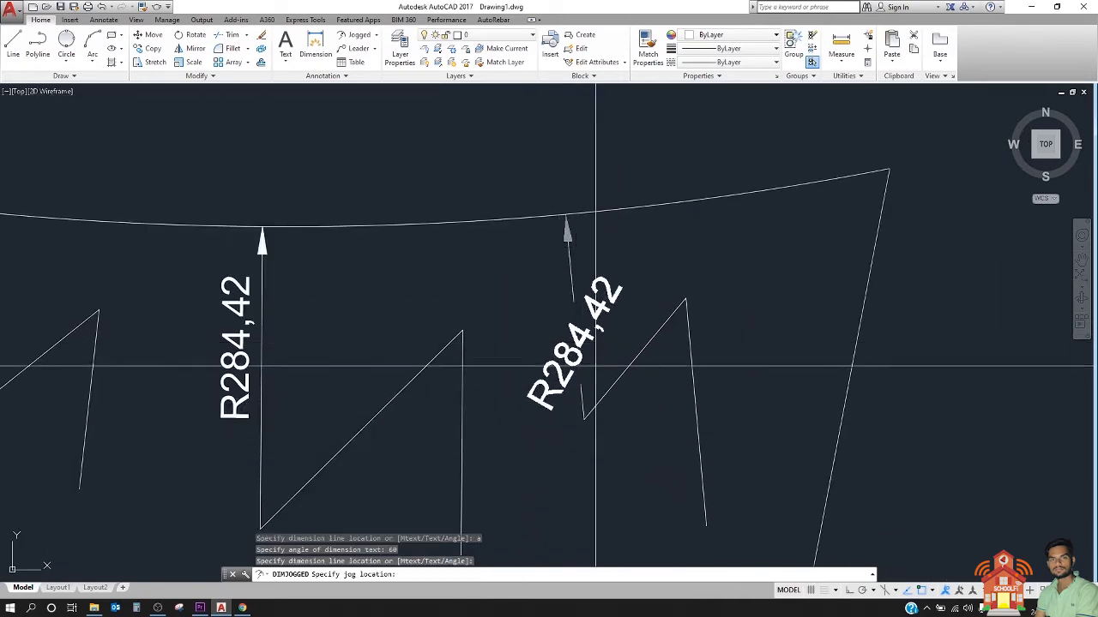
pyautogui.click(605, 404)
pyautogui.click(577, 352)
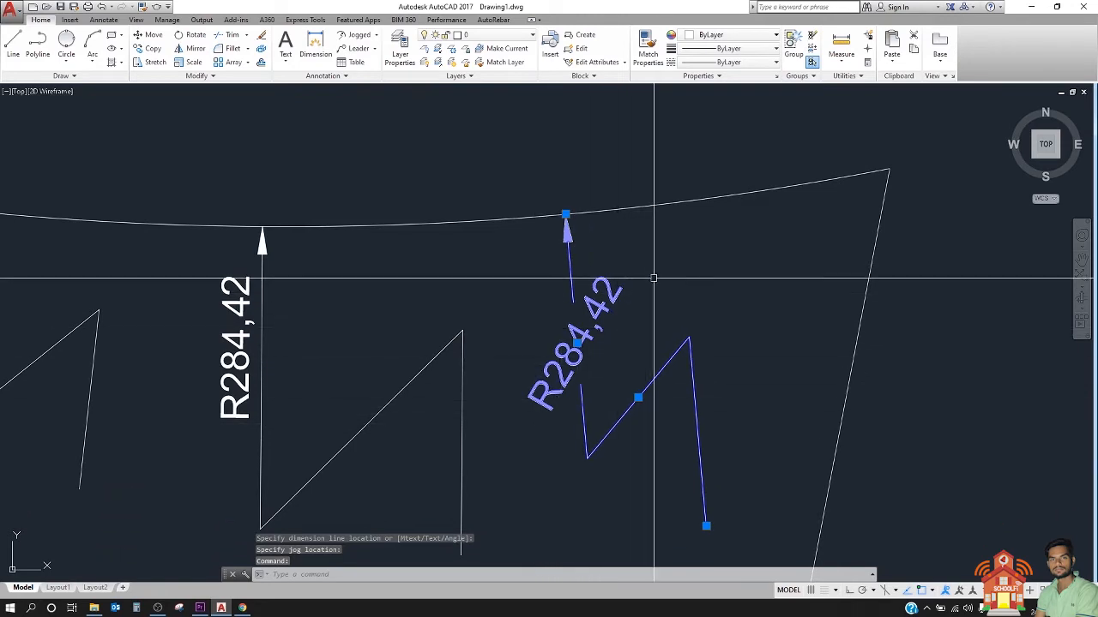
pyautogui.press('Escape')
pyautogui.moveTo(391, 407); pyautogui.dragTo(554, 326, button='middle')
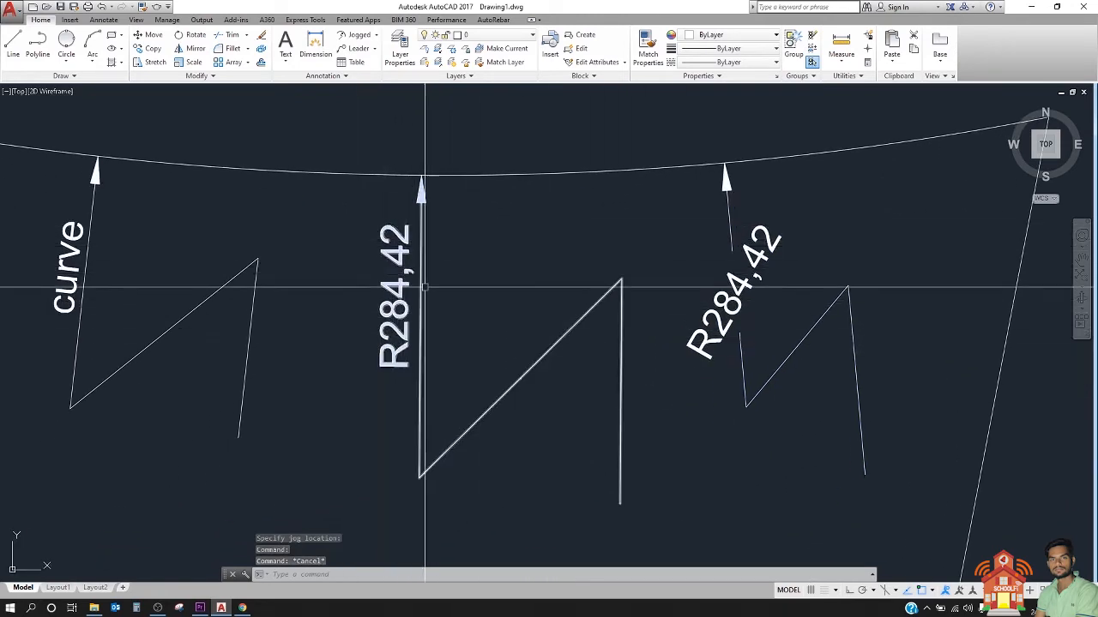
pyautogui.click(395, 288)
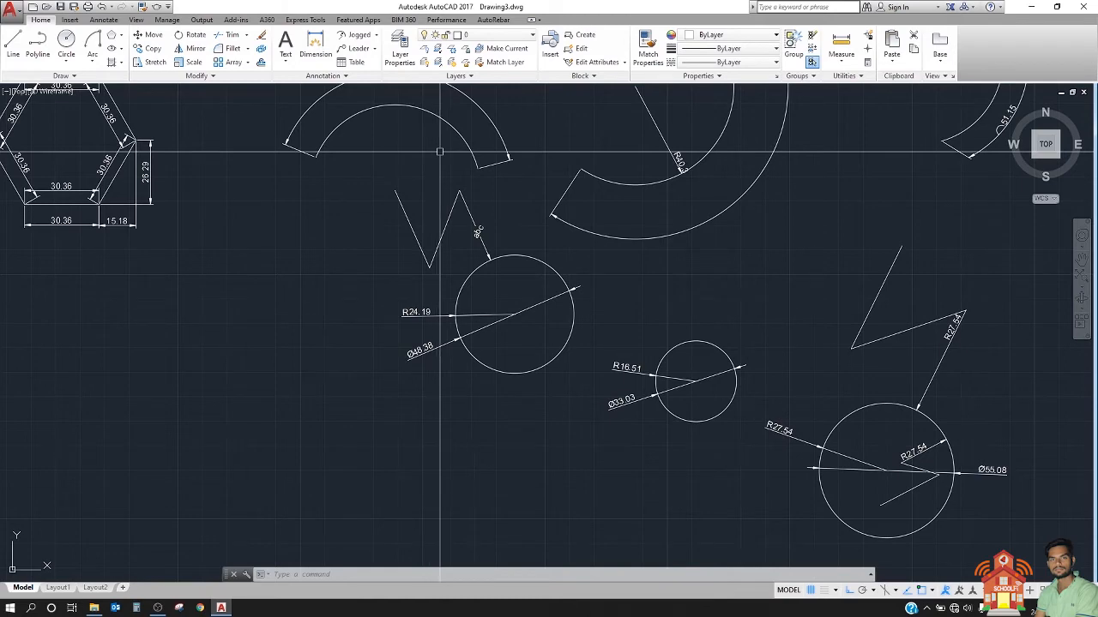
# Step: In Drawing3, add an angular dimension to the R24.19 circle from its lower edge to its right side, with the arc line outside the circle
pyautogui.scroll(-3, 439, 152)
pyautogui.scroll(5, 446, 218)
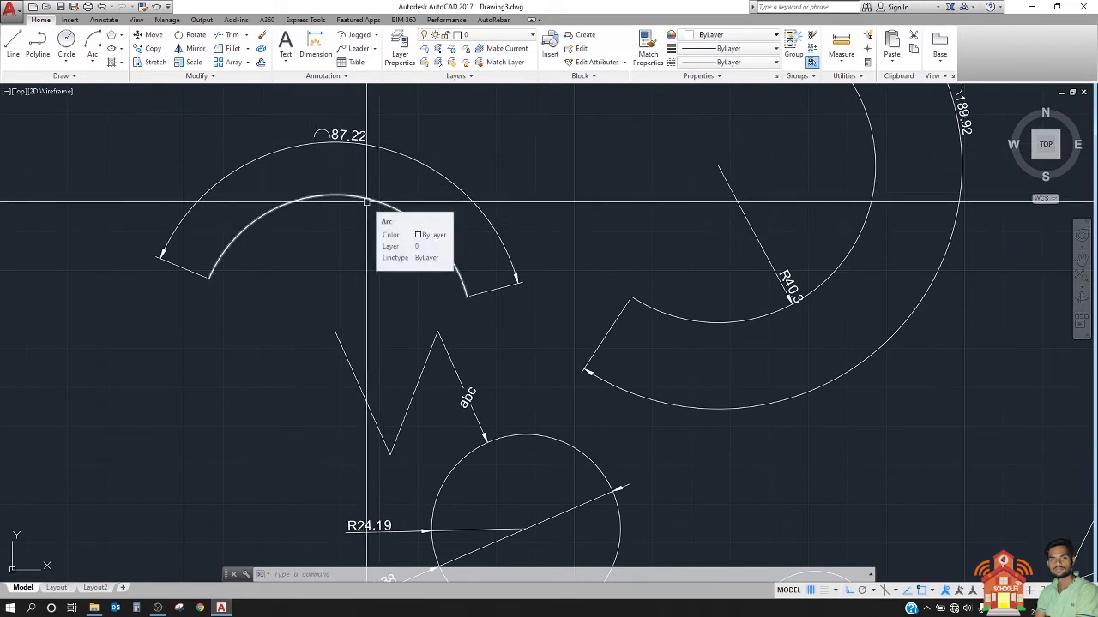
pyautogui.moveTo(364, 195); pyautogui.dragTo(311, 184, button='middle')
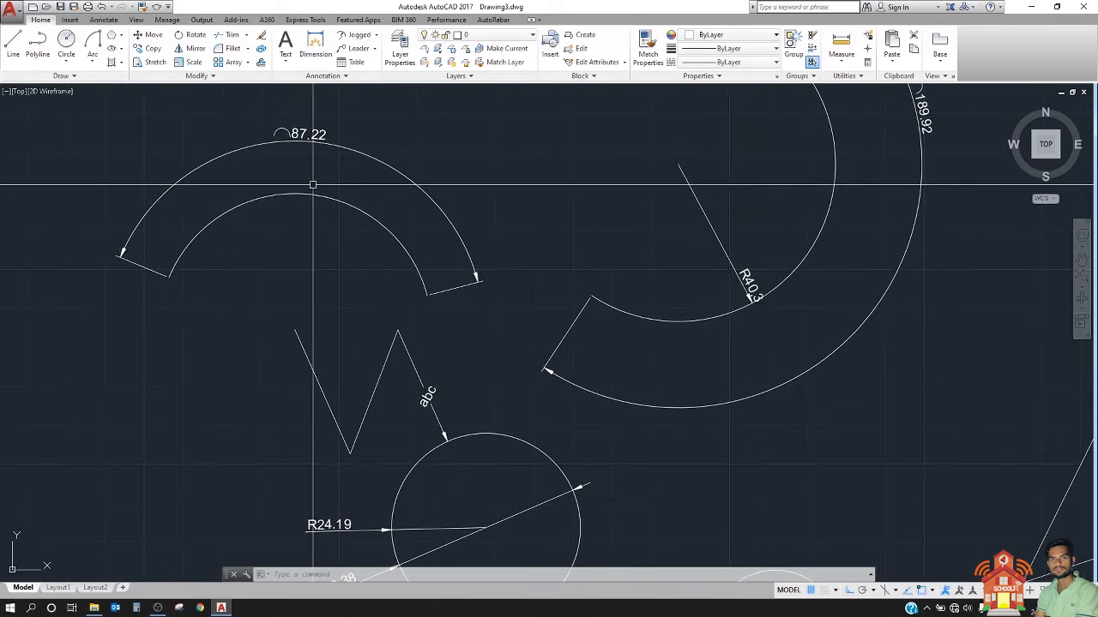
pyautogui.scroll(-2, 313, 184)
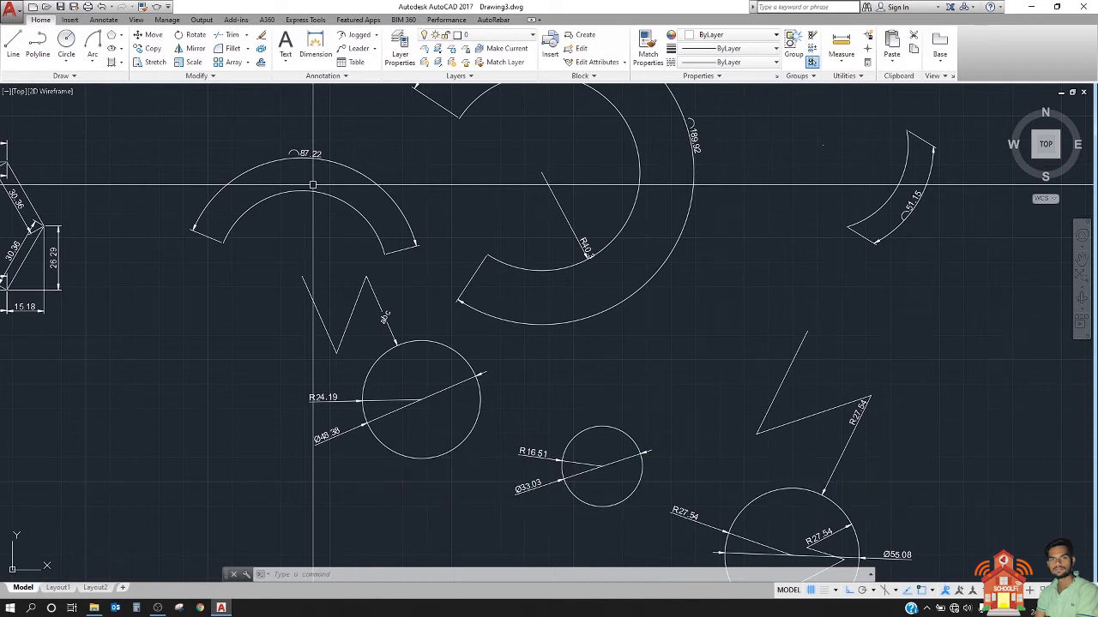
pyautogui.click(375, 36)
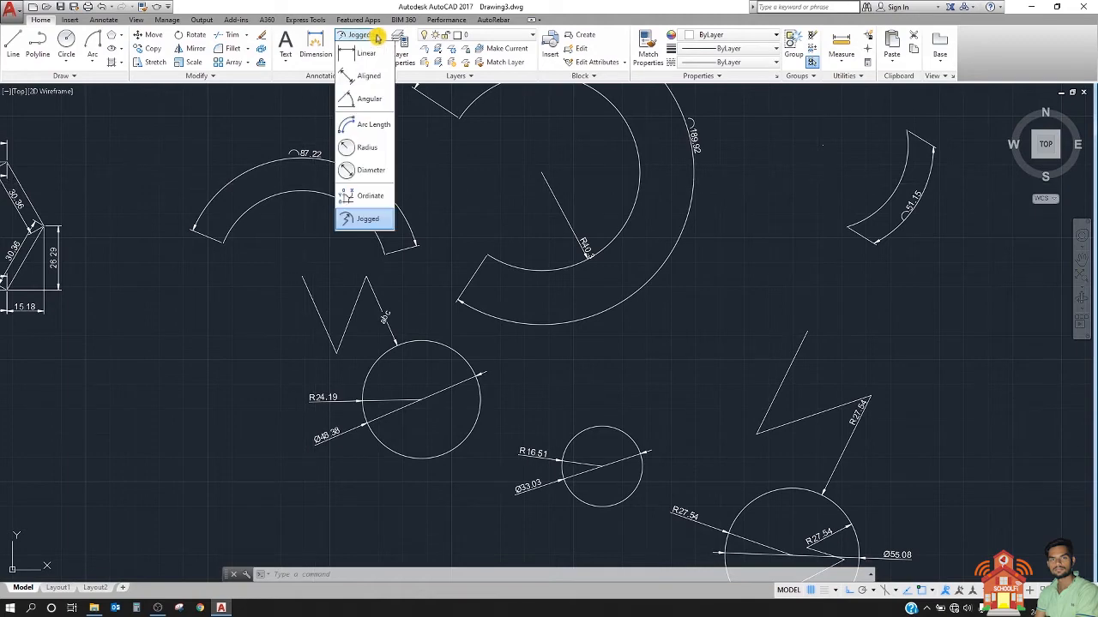
pyautogui.click(374, 103)
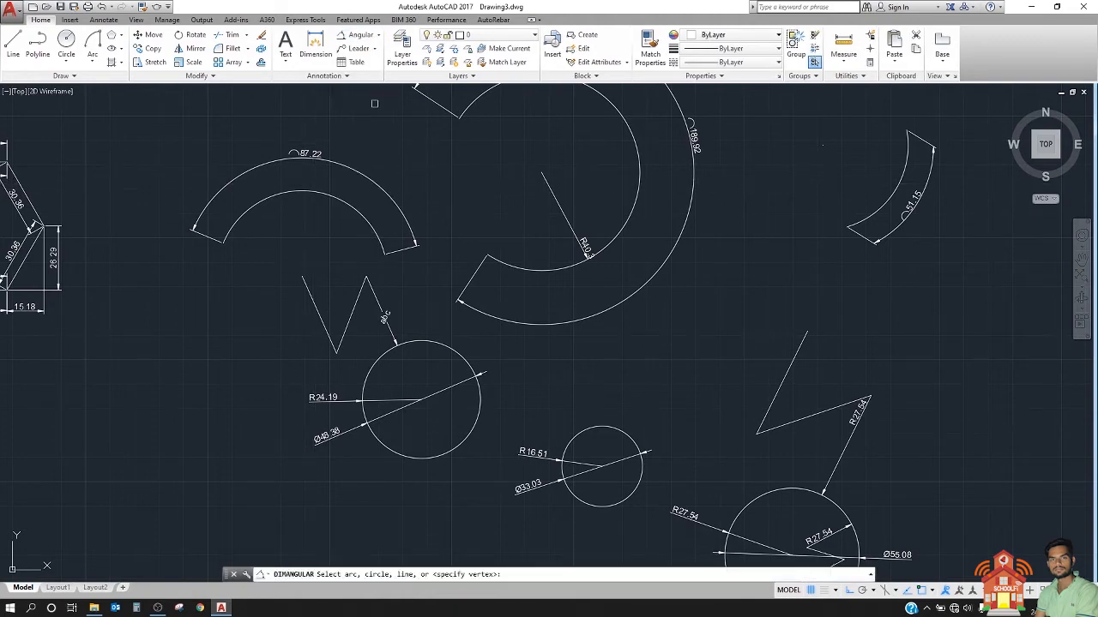
pyautogui.moveTo(418, 349); pyautogui.dragTo(604, 402, button='middle')
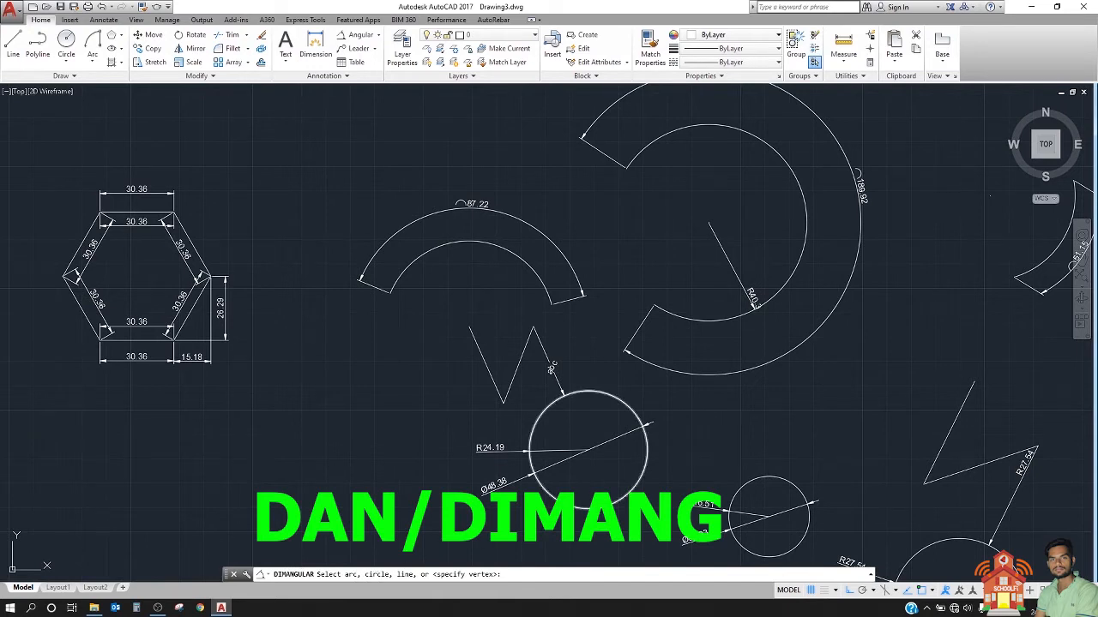
pyautogui.click(588, 509)
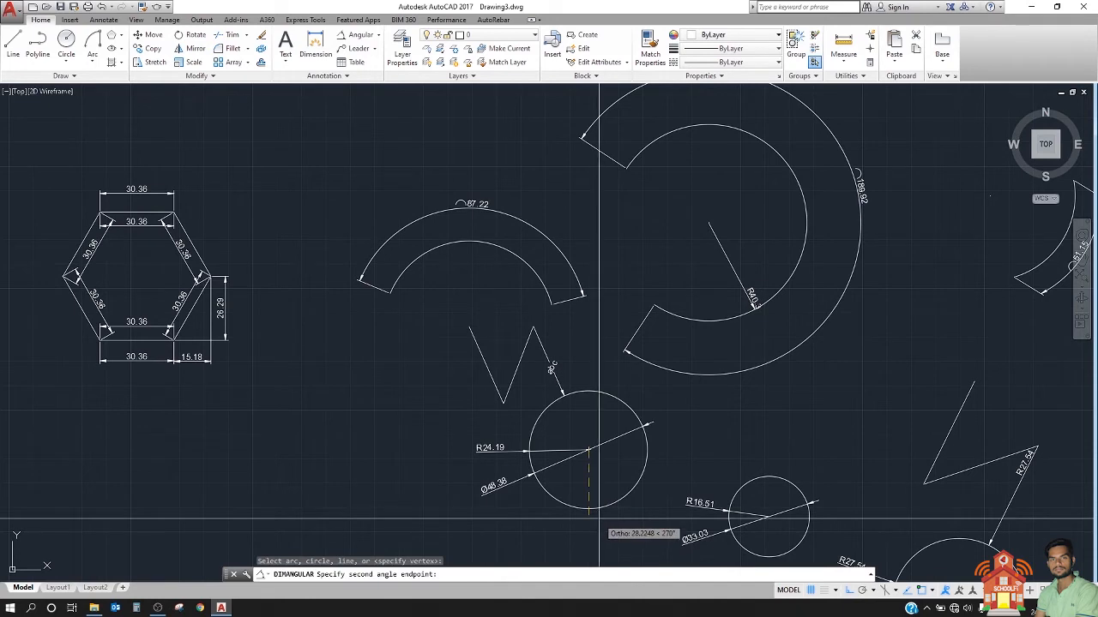
pyautogui.click(654, 448)
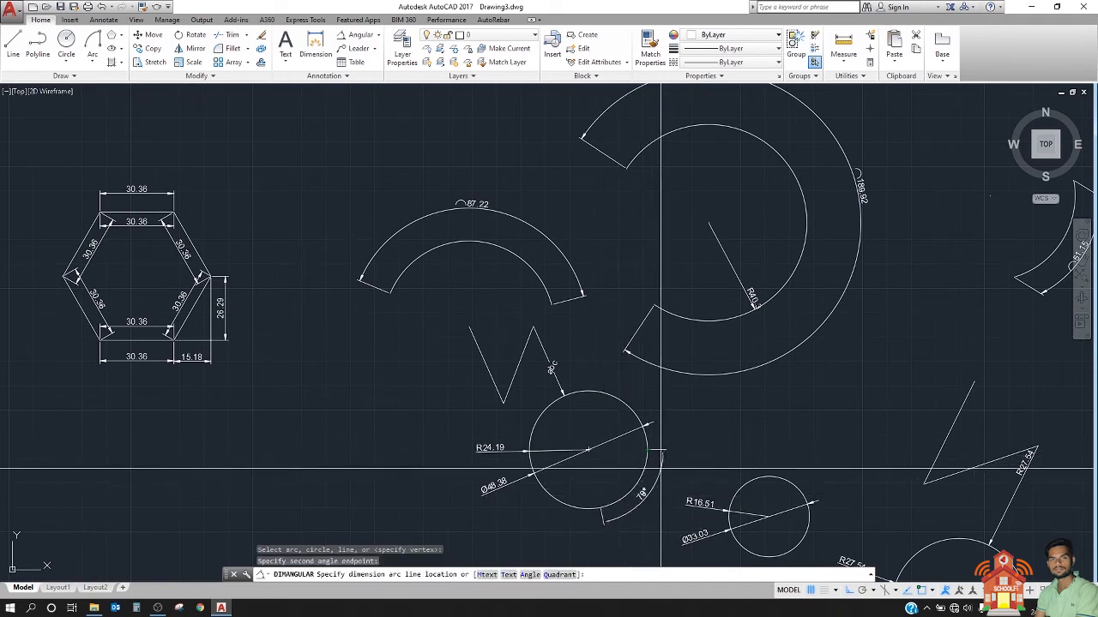
pyautogui.scroll(2, 661, 468)
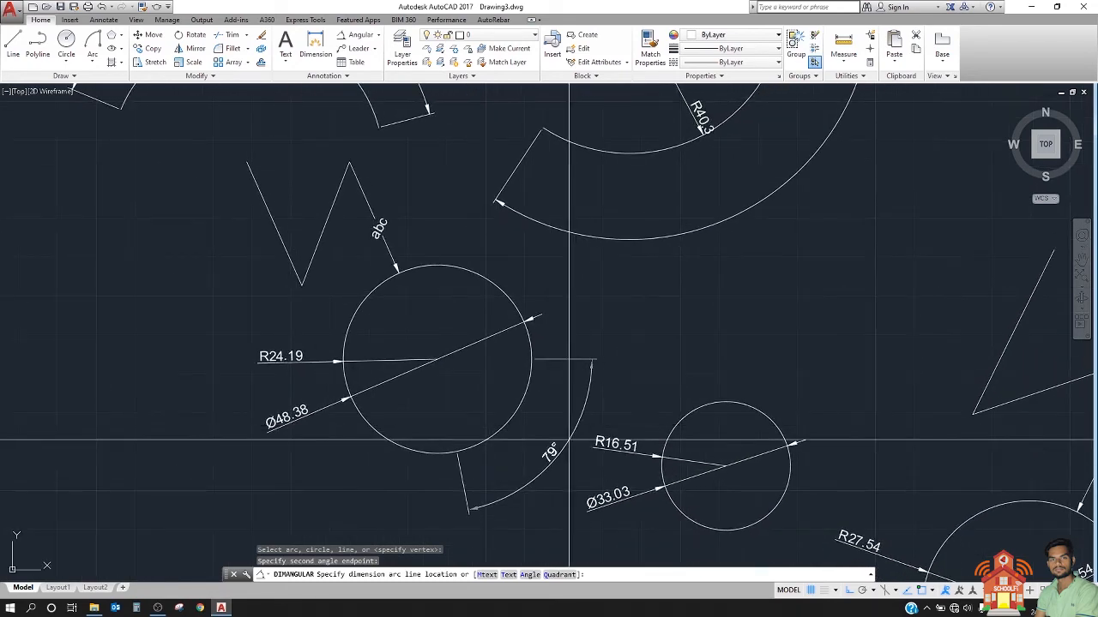
pyautogui.click(559, 432)
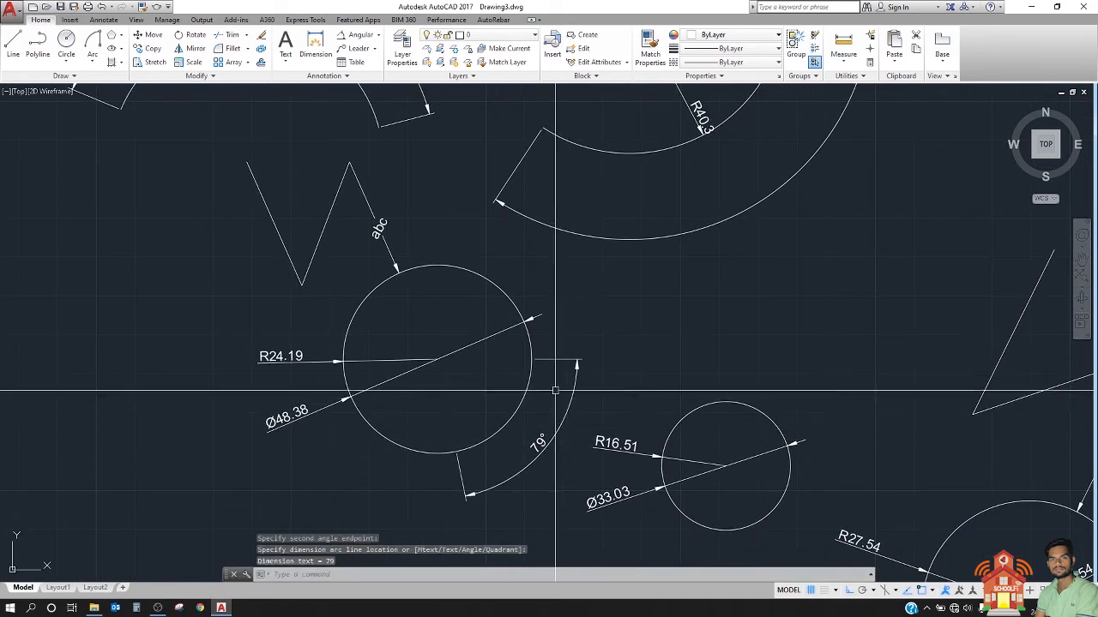
pyautogui.scroll(-2, 534, 400)
pyautogui.scroll(4, 534, 400)
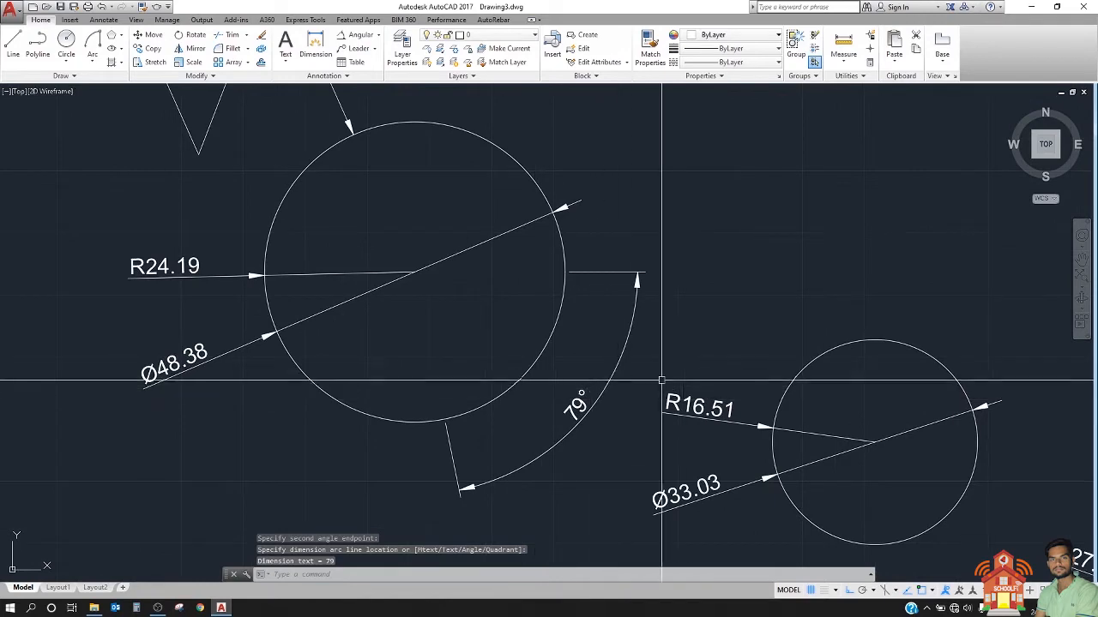
pyautogui.scroll(-2, 677, 373)
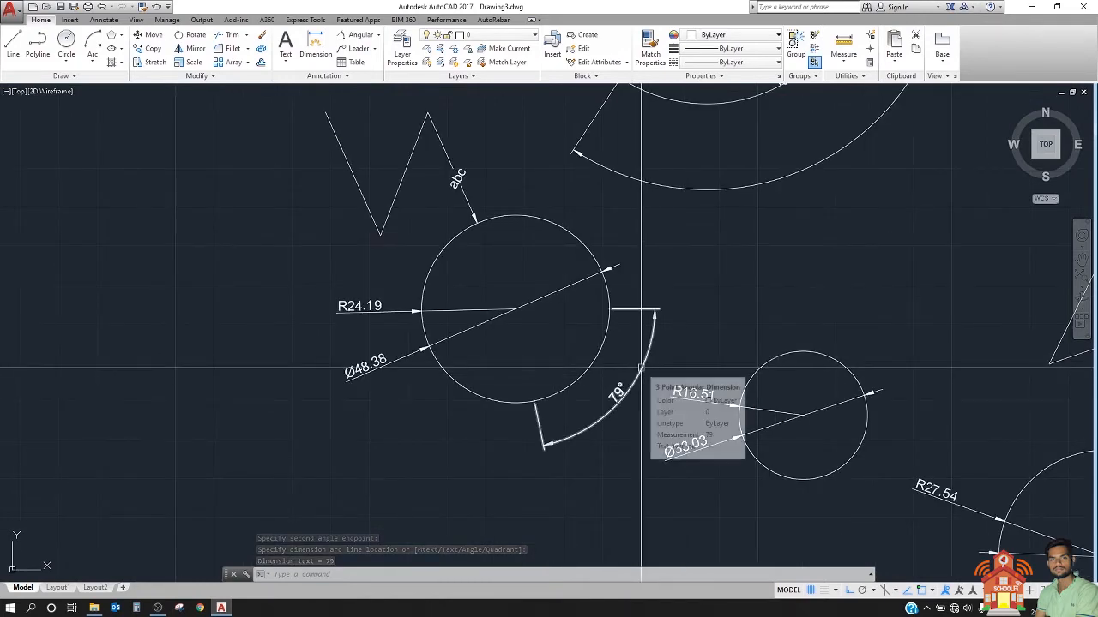
# Step: Start an angular dimension on the circle between the square and the hexagon, beginning near its top, with Ortho turned off
pyautogui.scroll(-2, 776, 358)
pyautogui.scroll(-5, 782, 358)
pyautogui.scroll(5, 657, 270)
pyautogui.moveTo(427, 282); pyautogui.dragTo(650, 258, button='middle')
pyautogui.scroll(2, 403, 273)
pyautogui.moveTo(435, 284)
pyautogui.mouseDown(button='middle')
pyautogui.moveTo(398, 328)
pyautogui.moveTo(454, 325)
pyautogui.mouseUp(button='middle')
pyautogui.scroll(2, 399, 272)
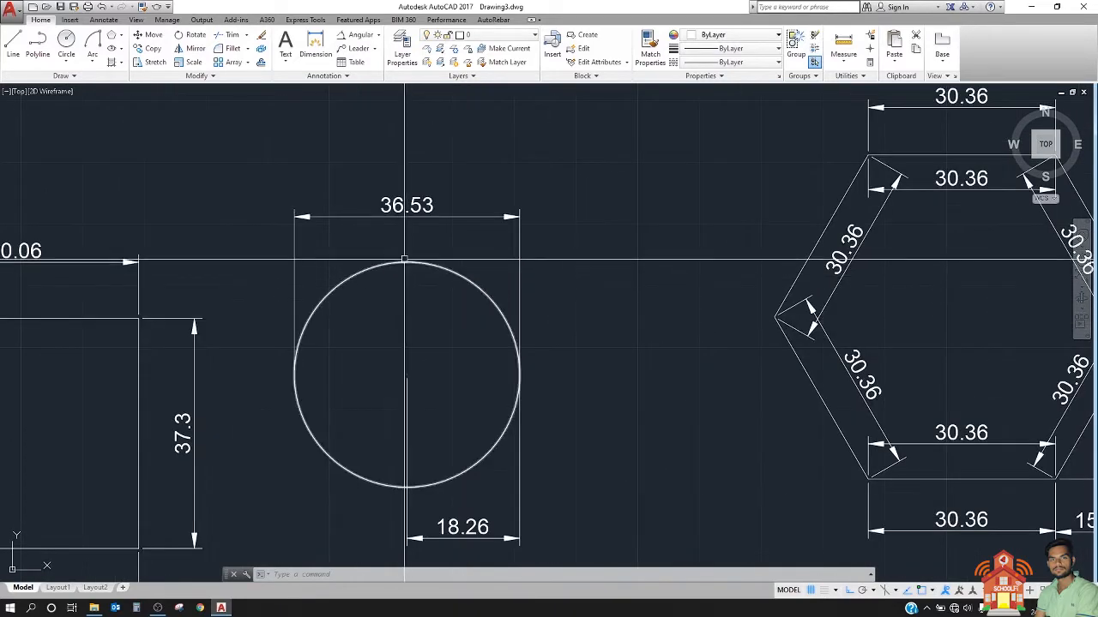
pyautogui.write('dimangular')
pyautogui.press('Return')
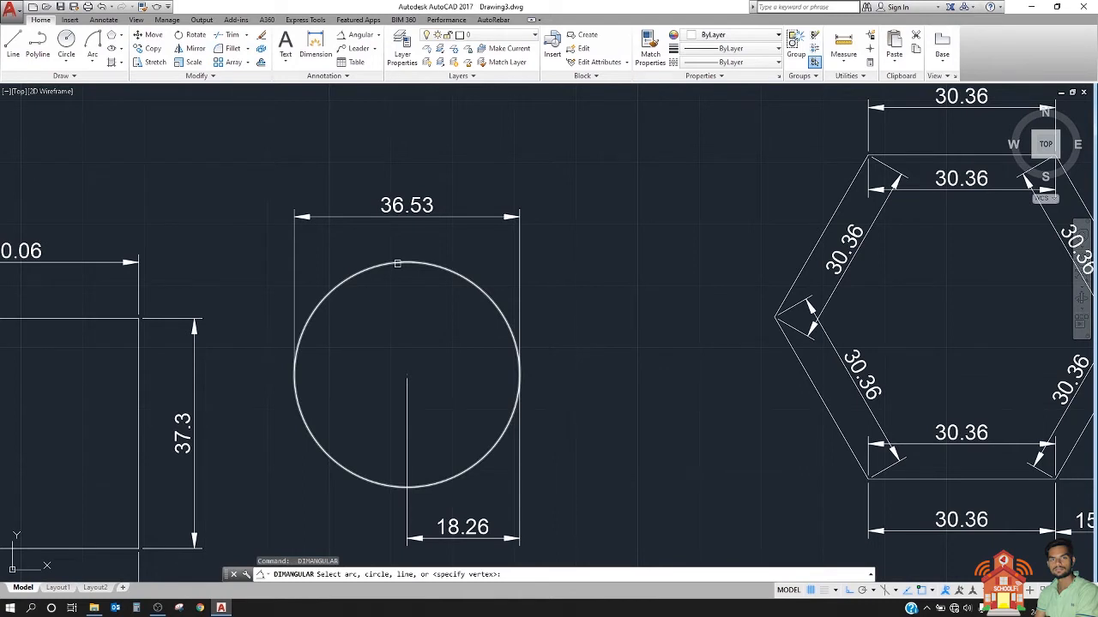
pyautogui.click(398, 263)
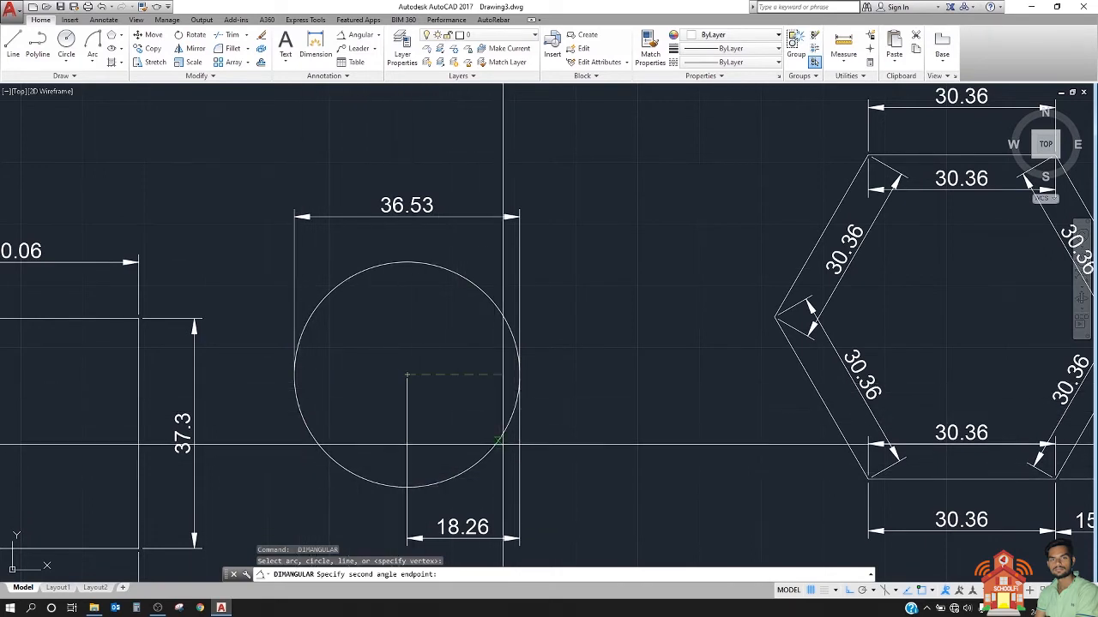
pyautogui.press('F8')
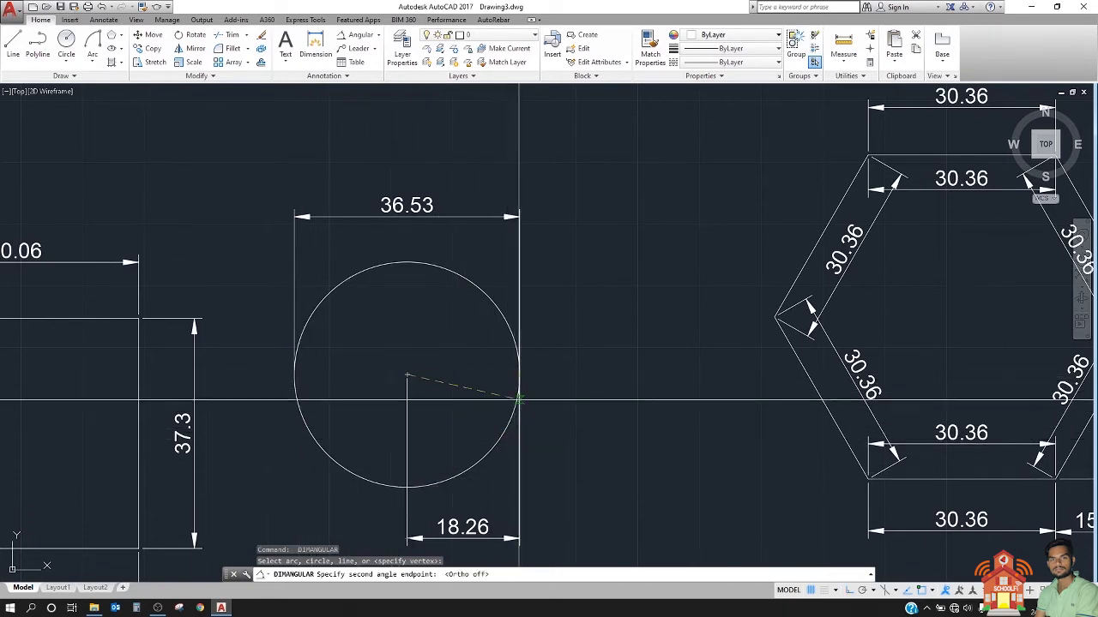
# Step: Set the second angle endpoint on the circle's upper right edge and place the dimension arc inside the circle, spanning the larger angle
pyautogui.click(486, 307)
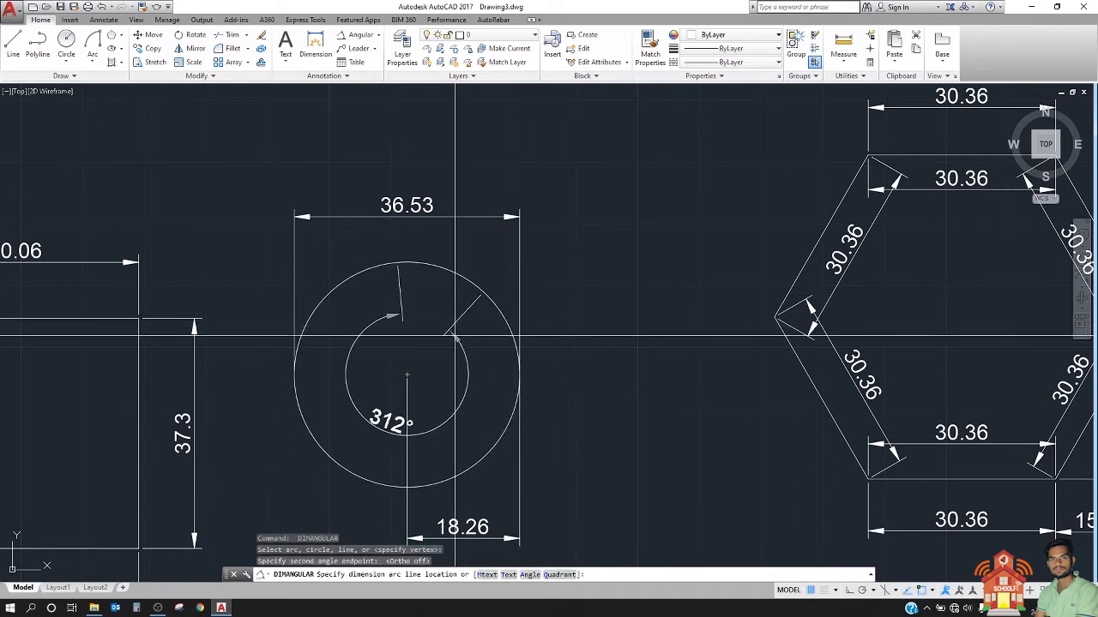
pyautogui.click(478, 329)
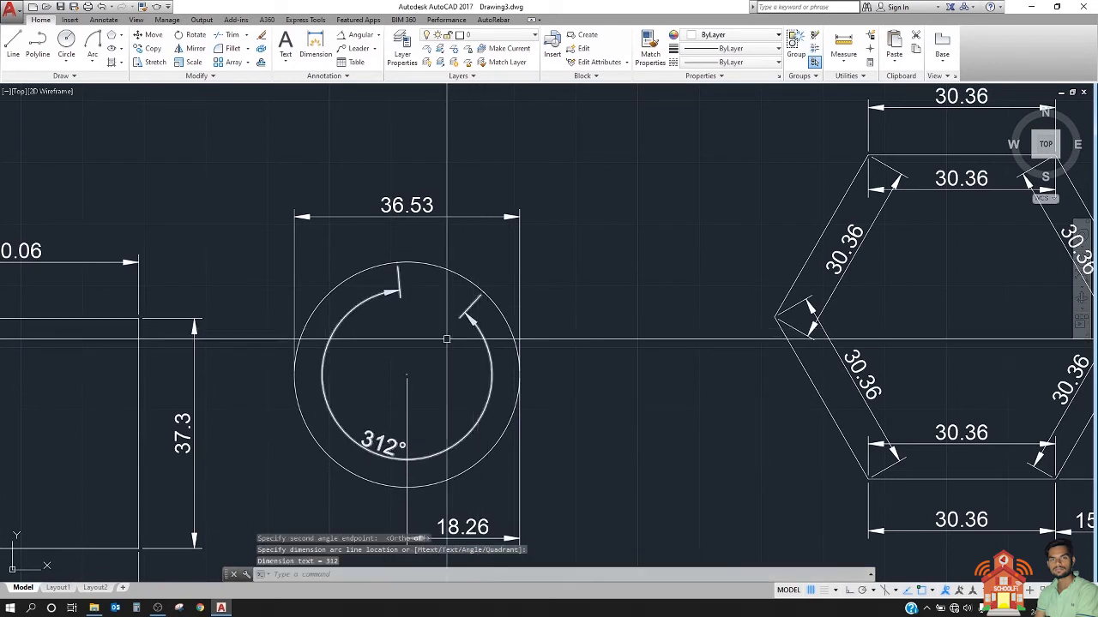
pyautogui.moveTo(479, 328); pyautogui.dragTo(526, 325, button='middle')
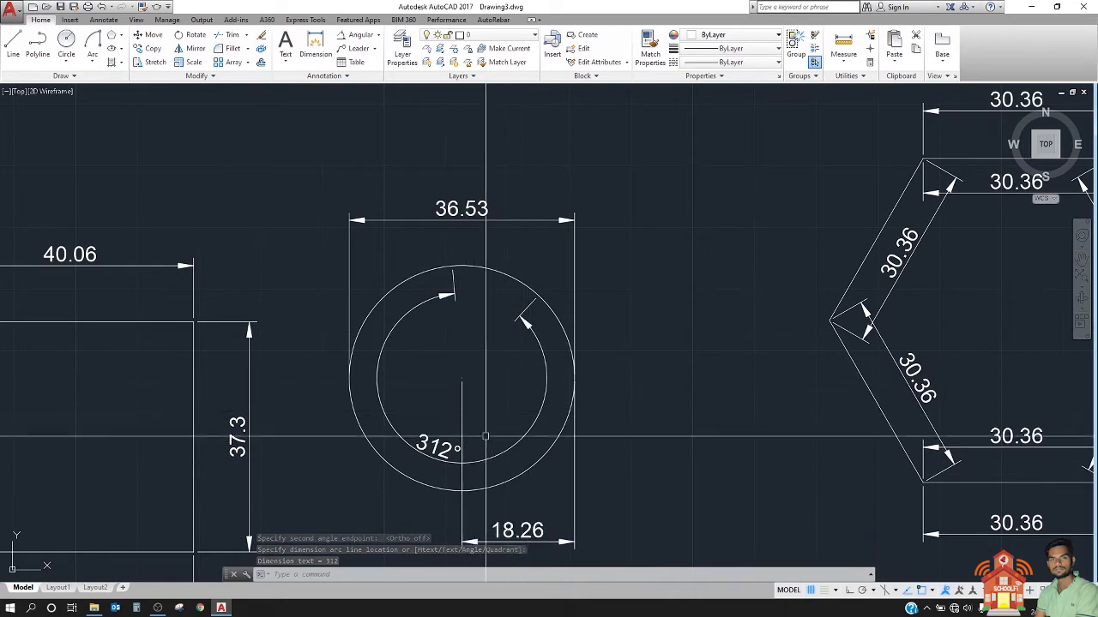
pyautogui.scroll(-6, 480, 412)
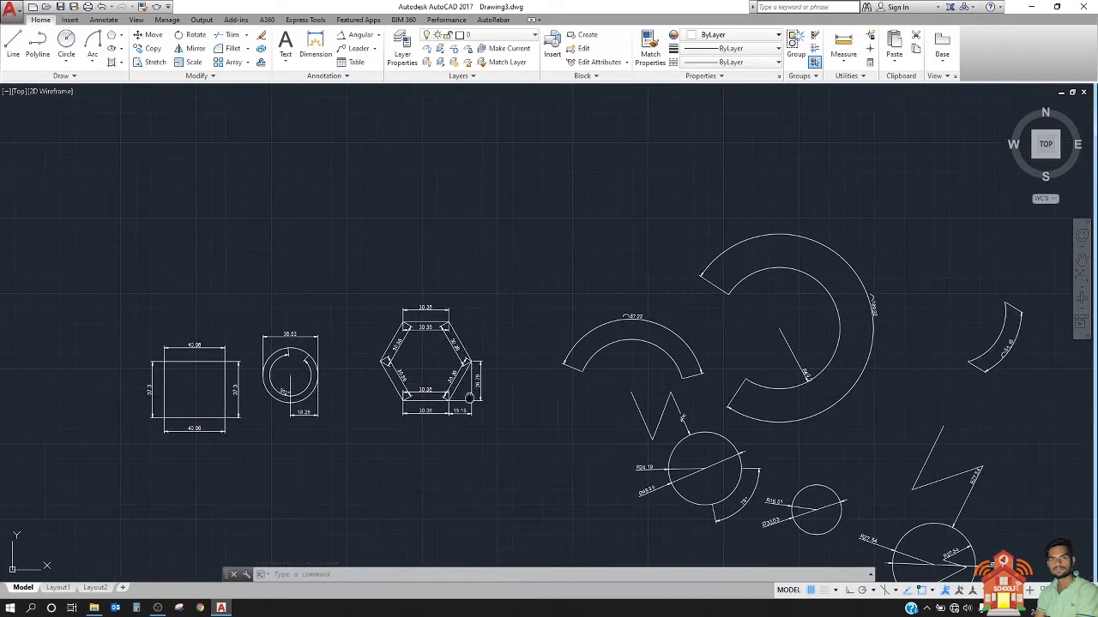
pyautogui.scroll(8, 463, 382)
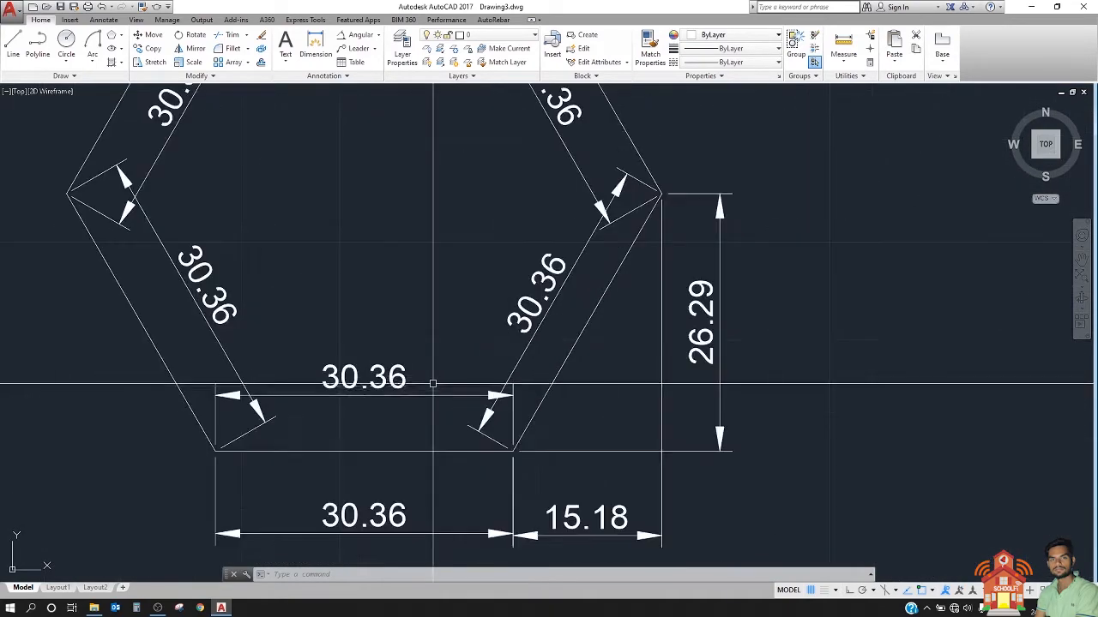
pyautogui.click(585, 329)
pyautogui.scroll(-4, 562, 354)
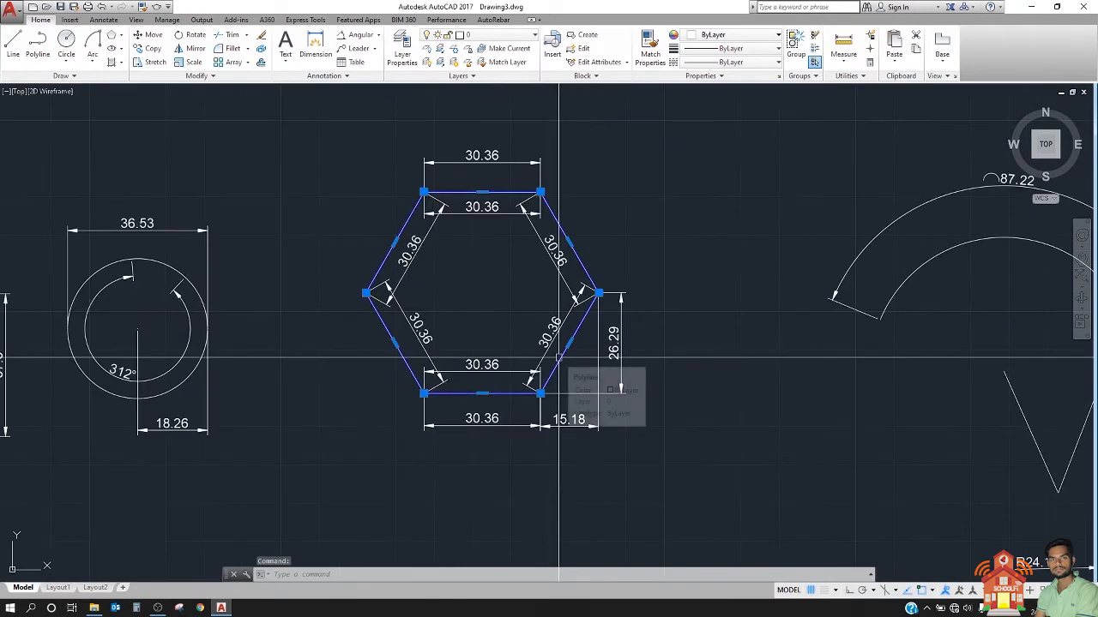
pyautogui.scroll(4, 558, 356)
pyautogui.press('Escape')
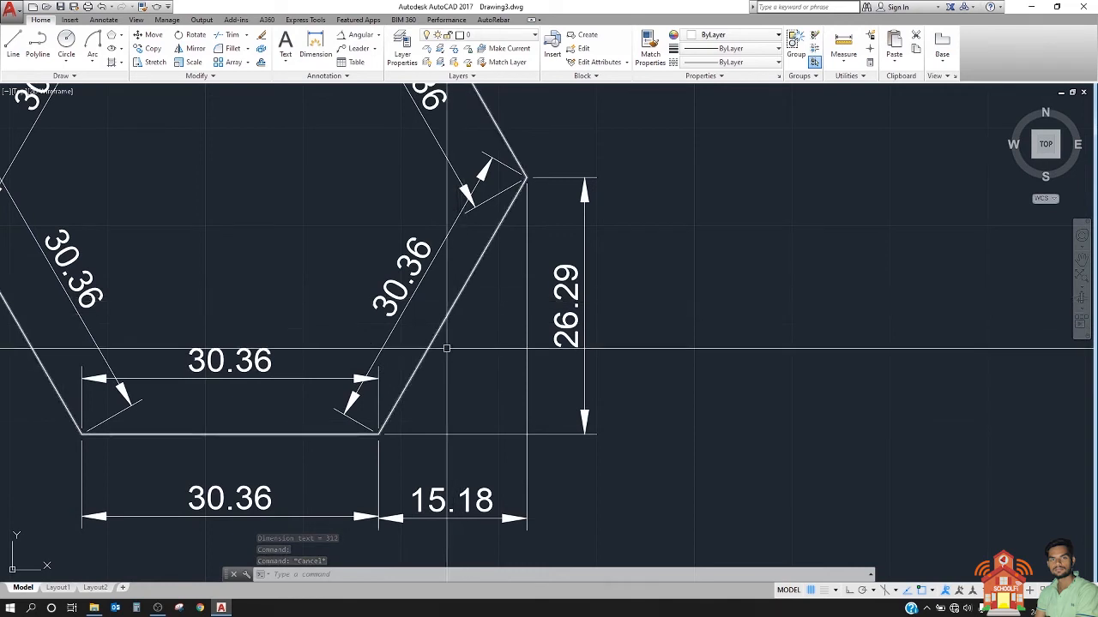
pyautogui.press('Return')
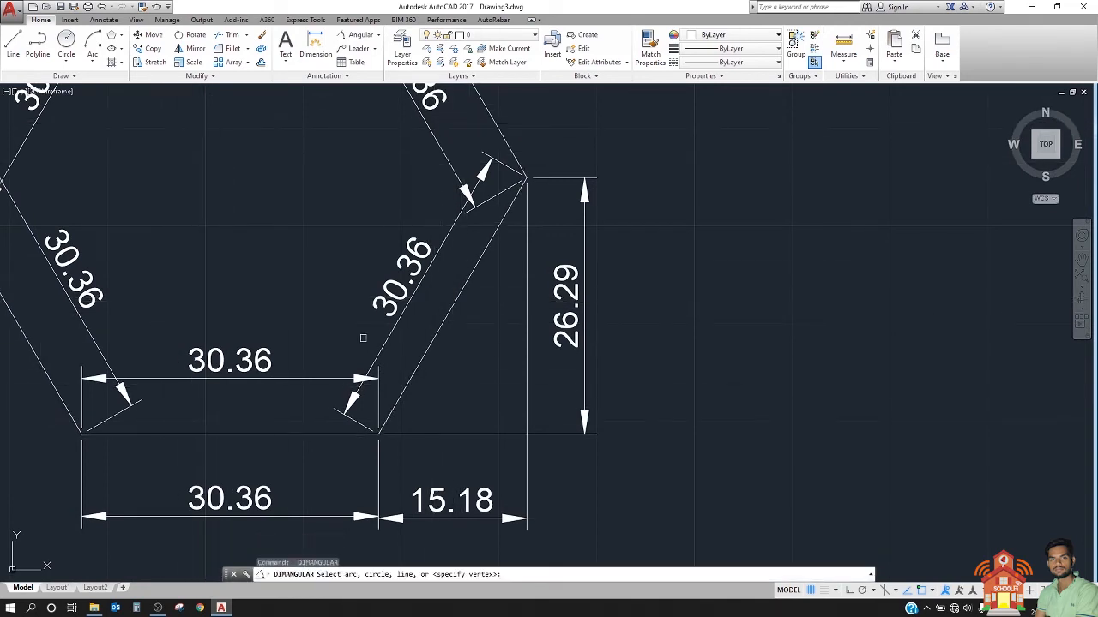
pyautogui.click(440, 432)
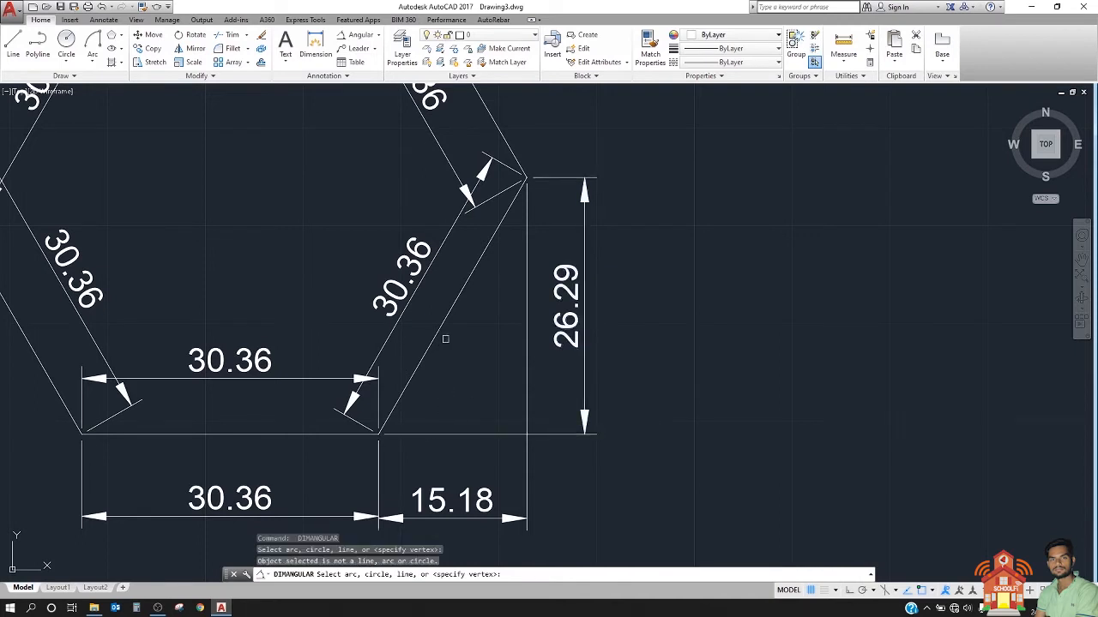
pyautogui.click(446, 323)
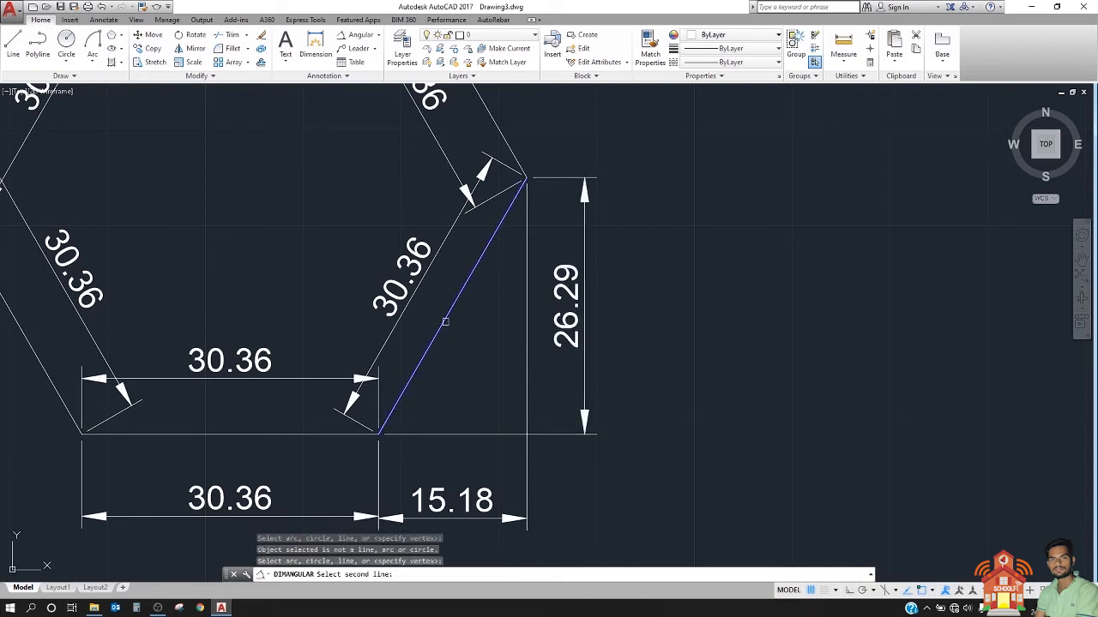
pyautogui.press('Escape')
# Step: Draw a short horizontal polyline from the hexagon's lower right vertex outward, extending its base as a reference line
pyautogui.scroll(2, 420, 431)
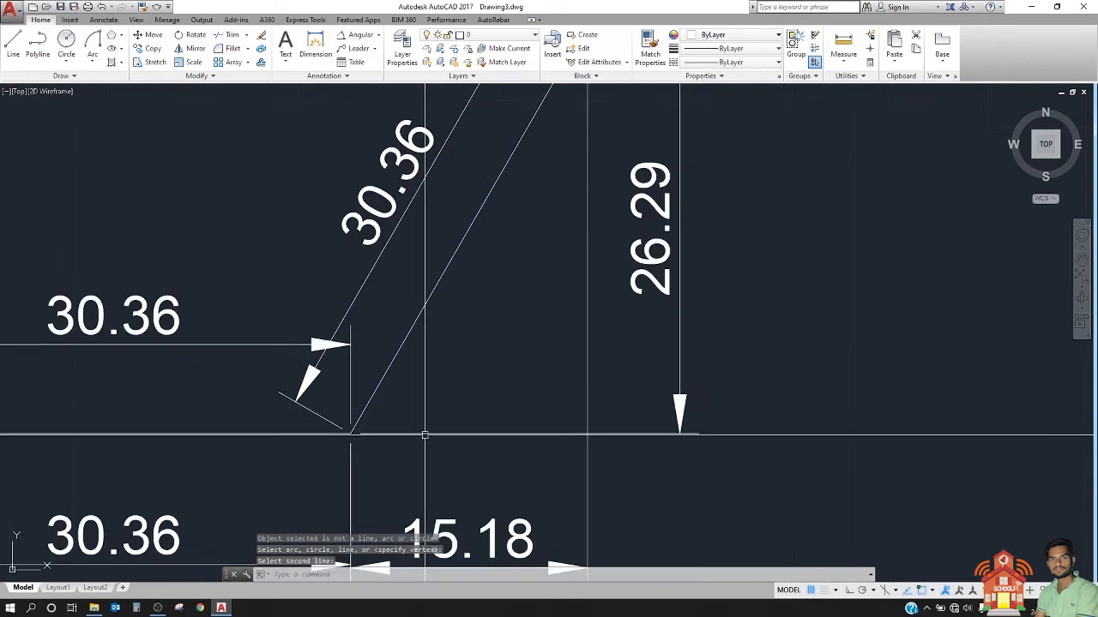
pyautogui.click(37, 49)
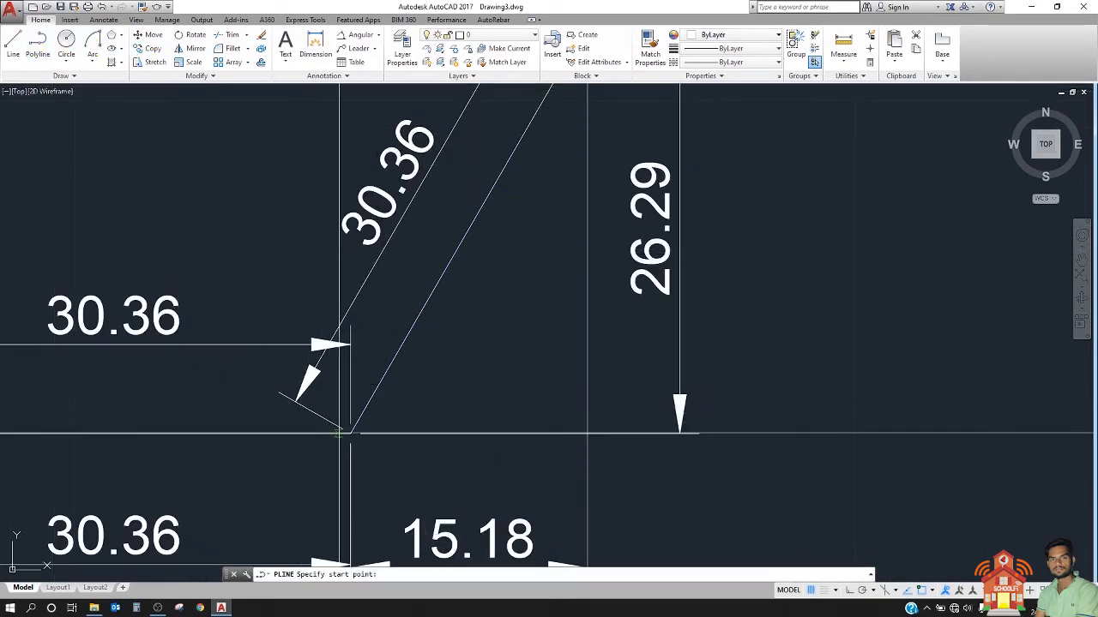
pyautogui.click(351, 433)
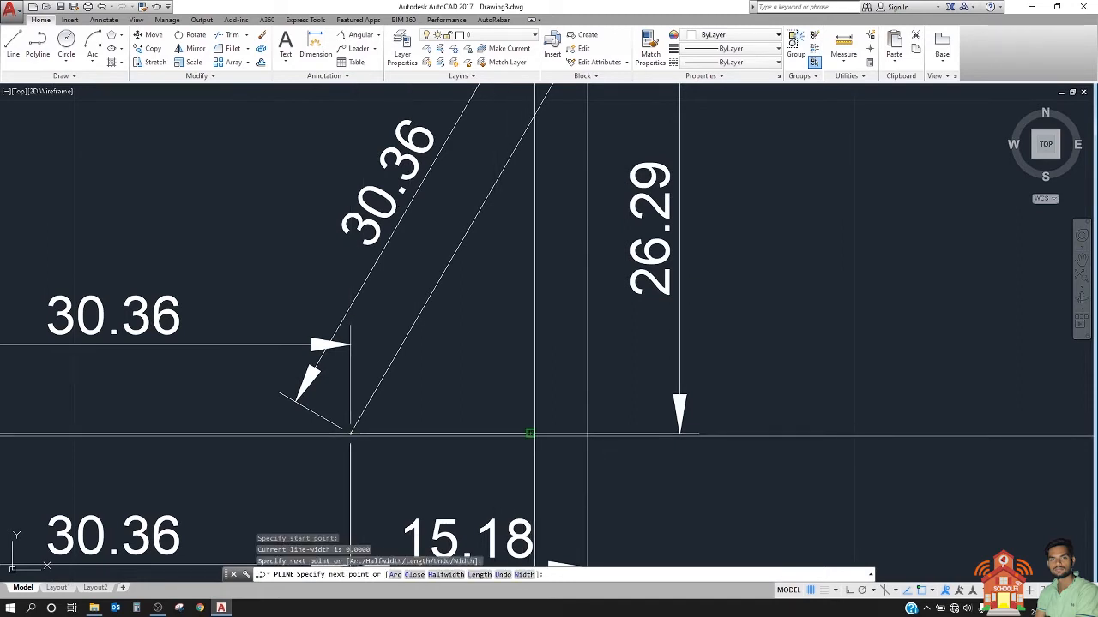
pyautogui.press('Escape')
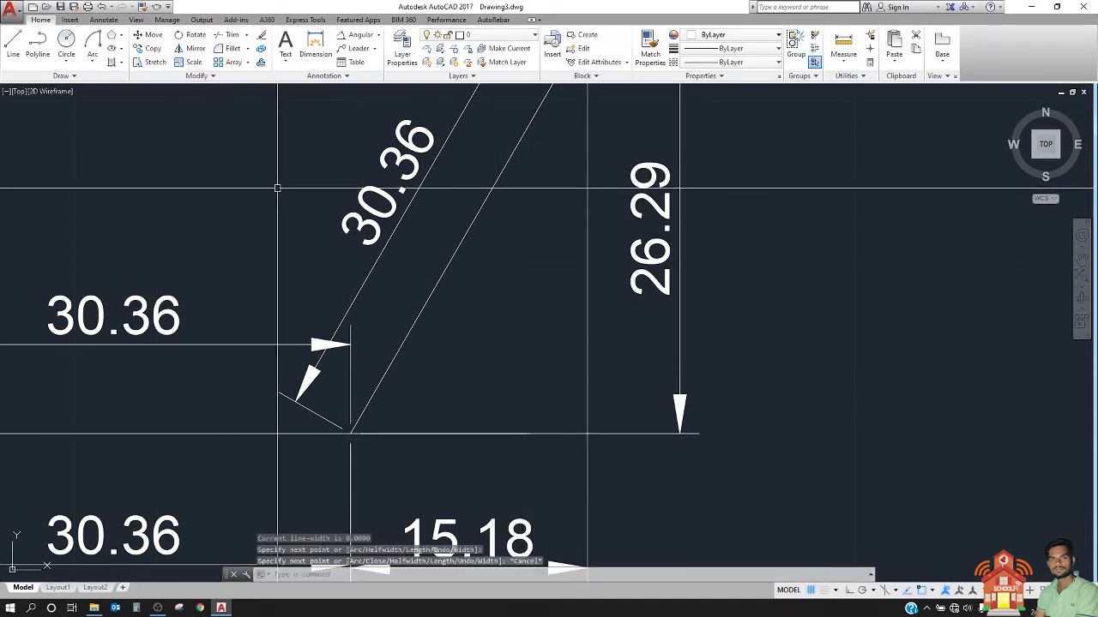
# Step: Add an angular dimension between the hexagon's lower right side and the horizontal reference line, with the arc outside the hexagon
pyautogui.write('da')
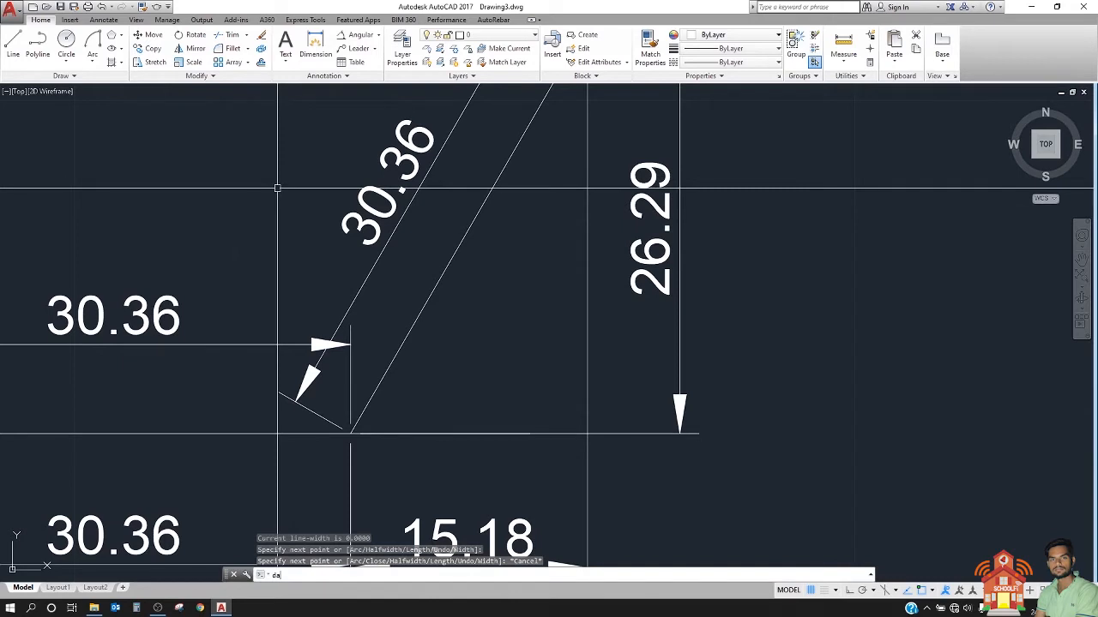
pyautogui.write('n')
pyautogui.press('Return')
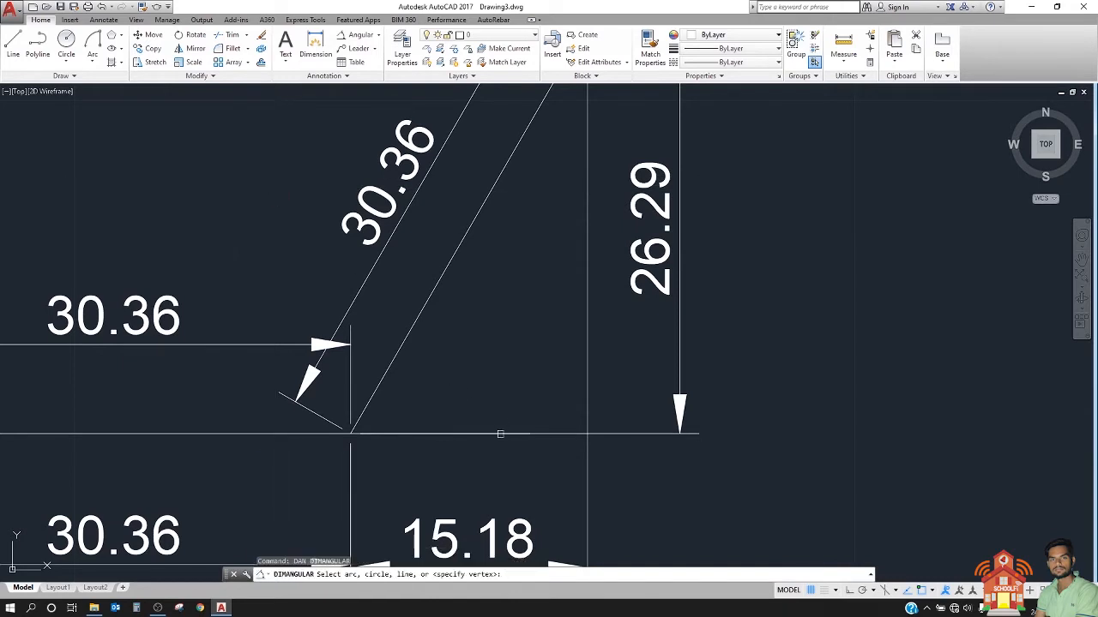
pyautogui.click(450, 256)
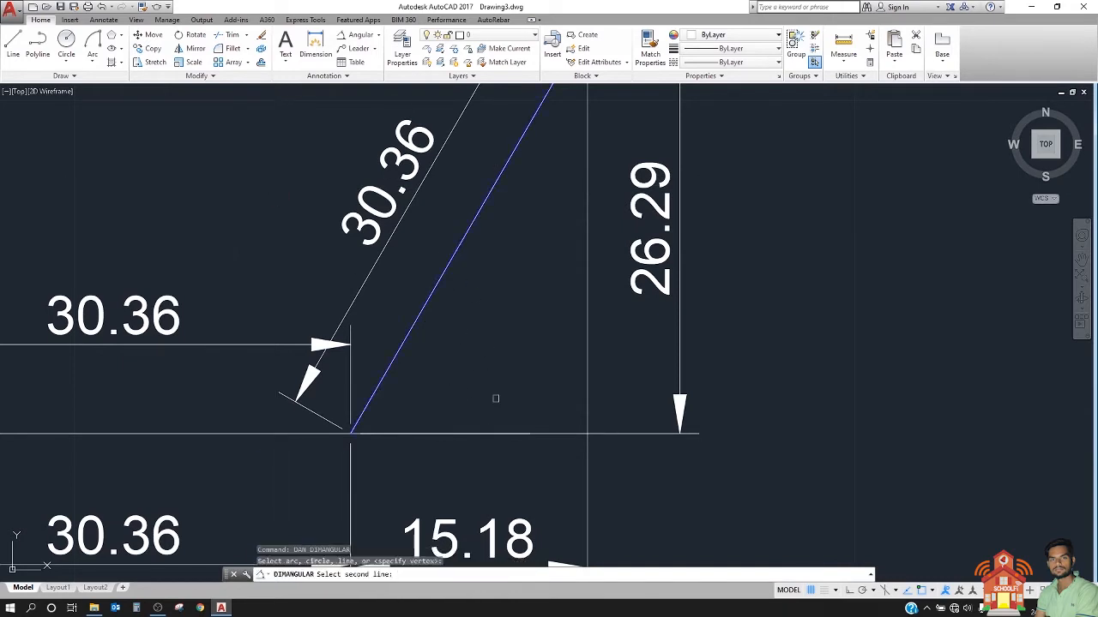
pyautogui.click(478, 431)
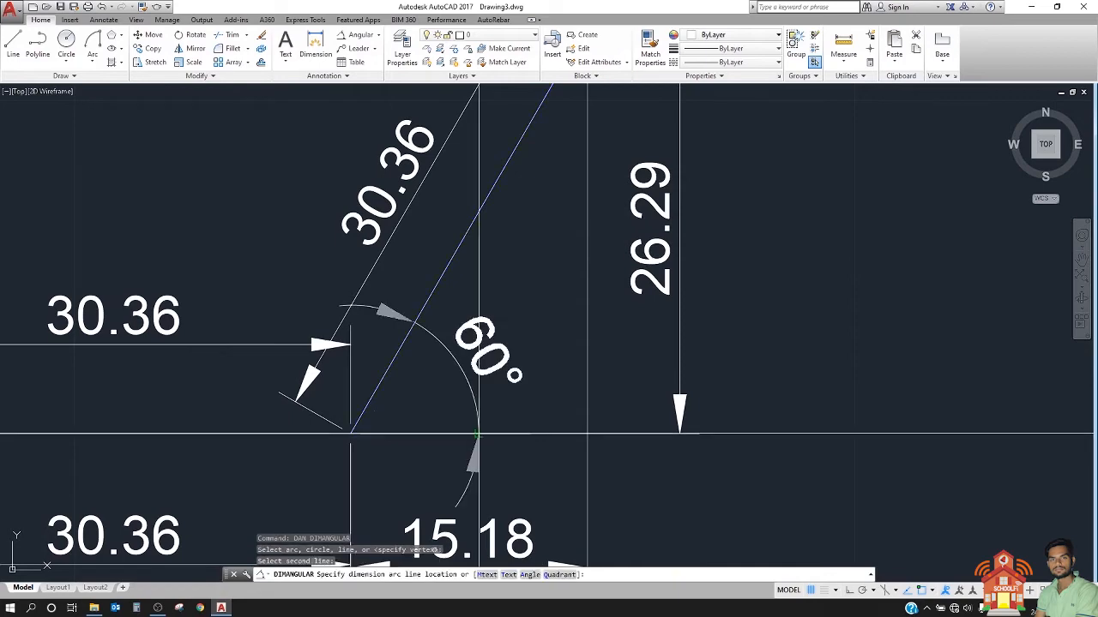
pyautogui.click(587, 364)
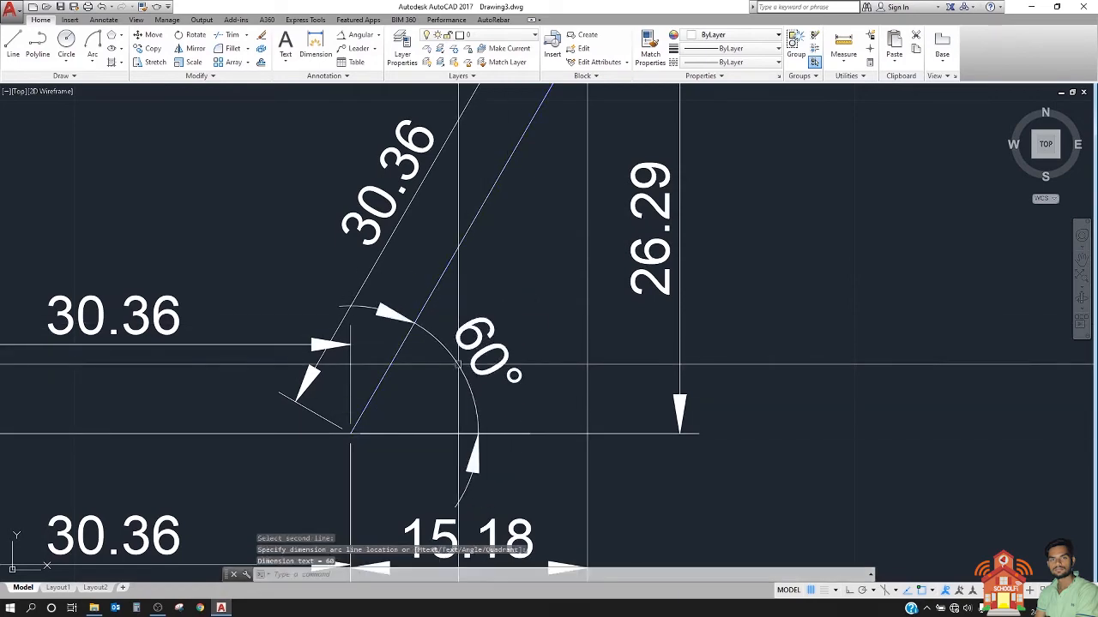
pyautogui.scroll(-5, 529, 343)
pyautogui.scroll(3, 529, 343)
pyautogui.scroll(-2, 557, 331)
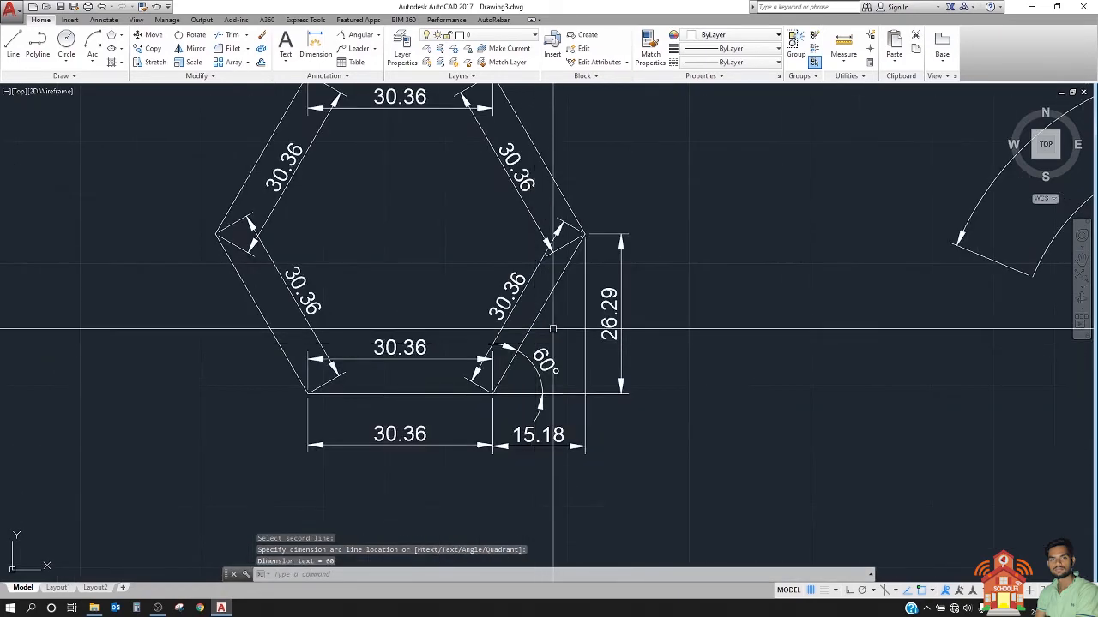
# Step: Draw a horizontal reference polyline outward from the hexagon's rightmost vertex with Ortho on
pyautogui.scroll(4, 666, 314)
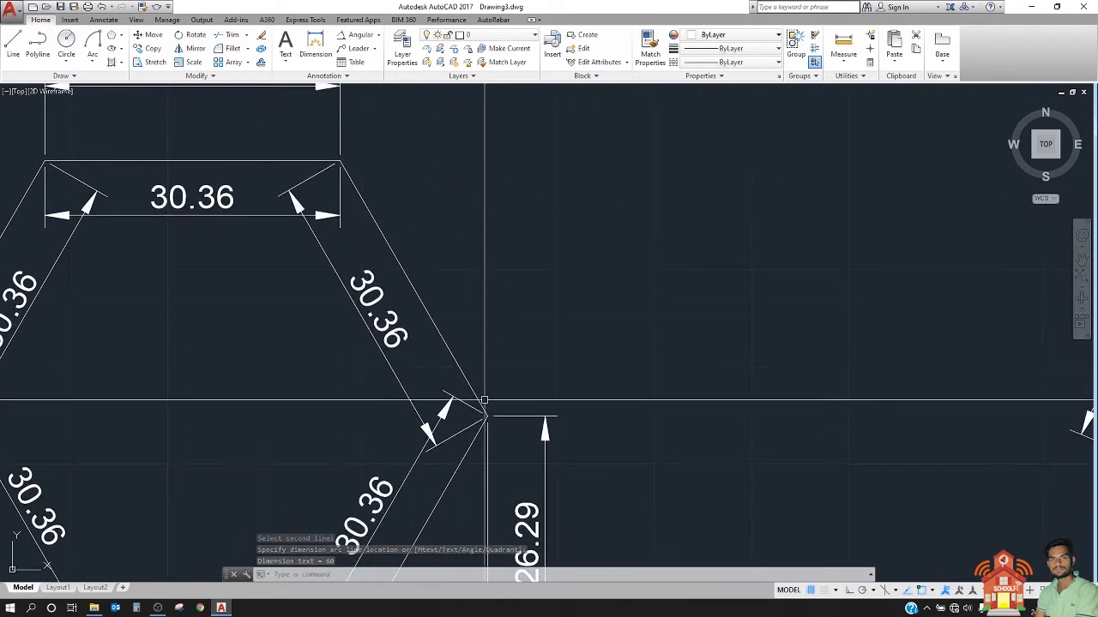
pyautogui.click(37, 47)
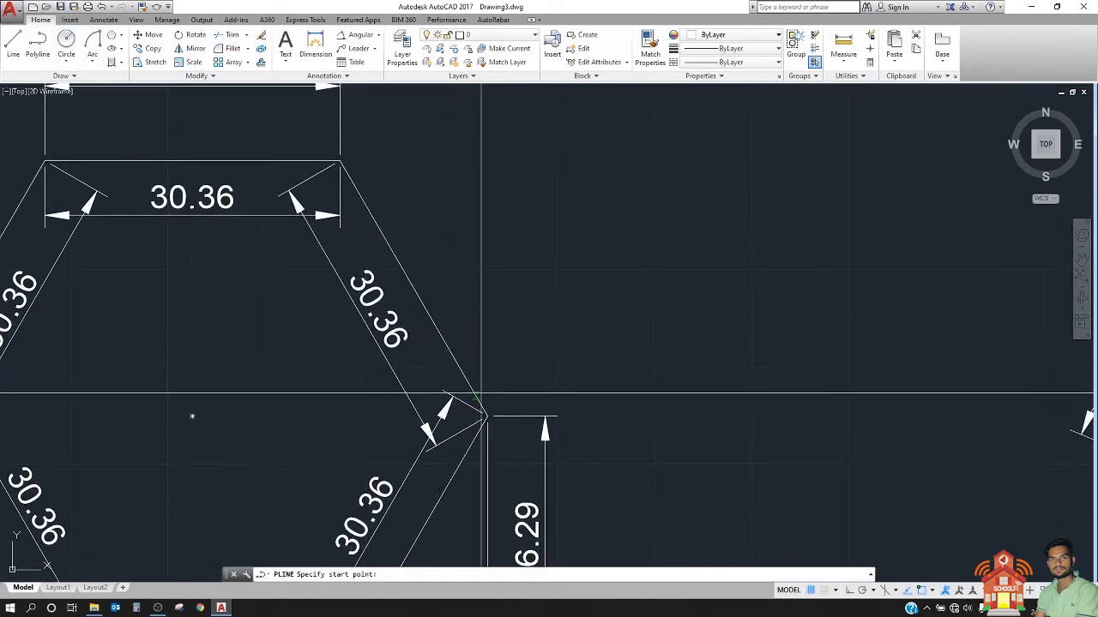
pyautogui.click(487, 415)
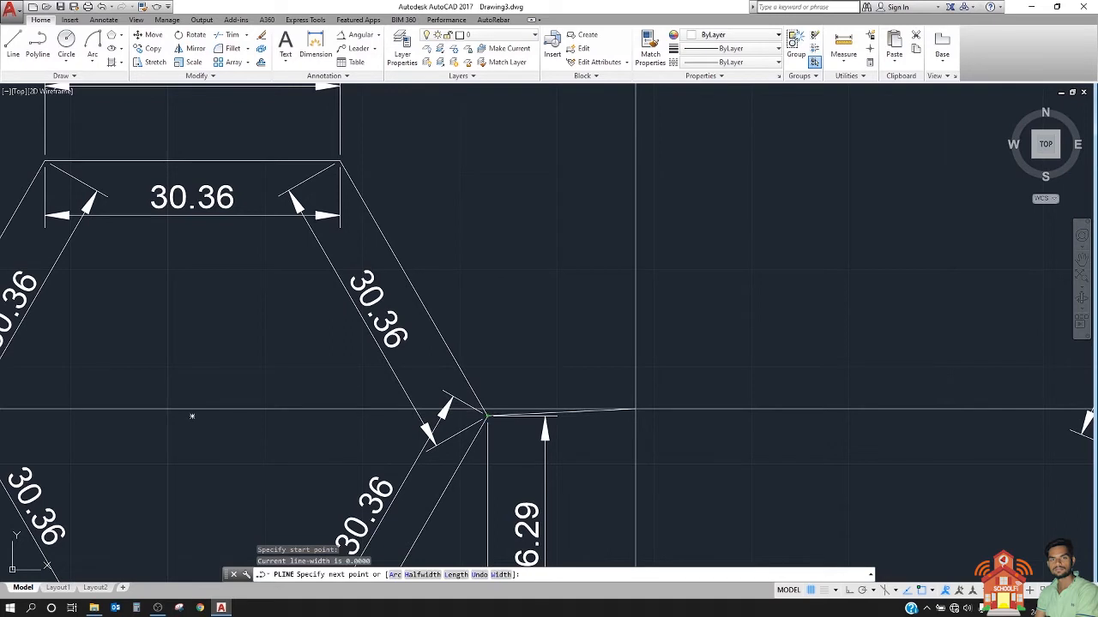
pyautogui.click(618, 417)
pyautogui.press('Escape')
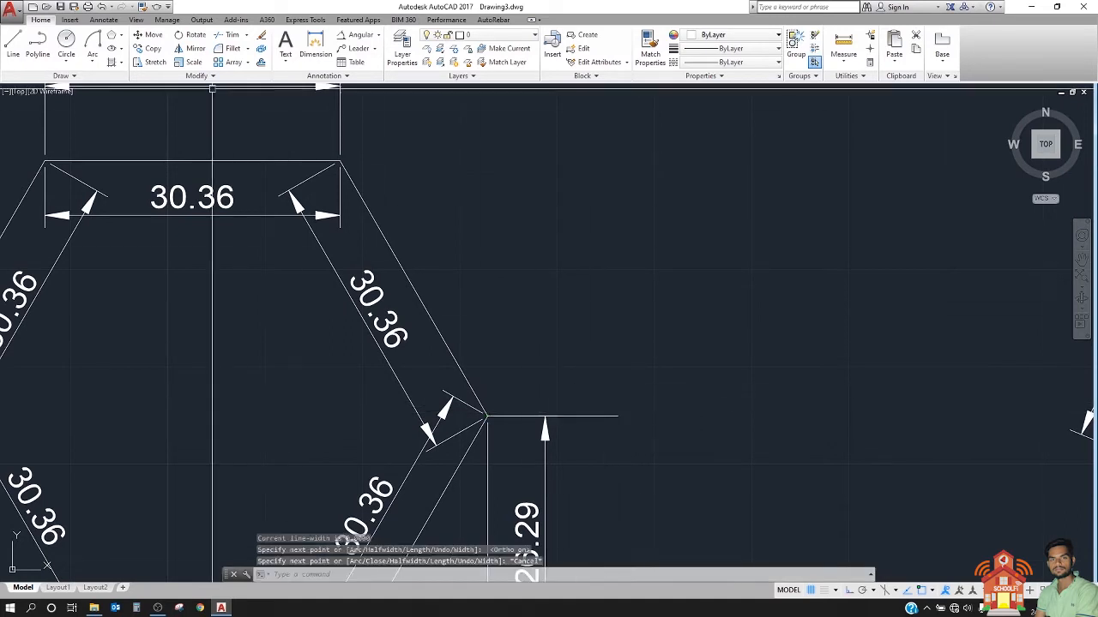
# Step: Add an angular dimension between the reference line at the rightmost vertex and the hexagon's upper right side, with the arc above
pyautogui.click(359, 34)
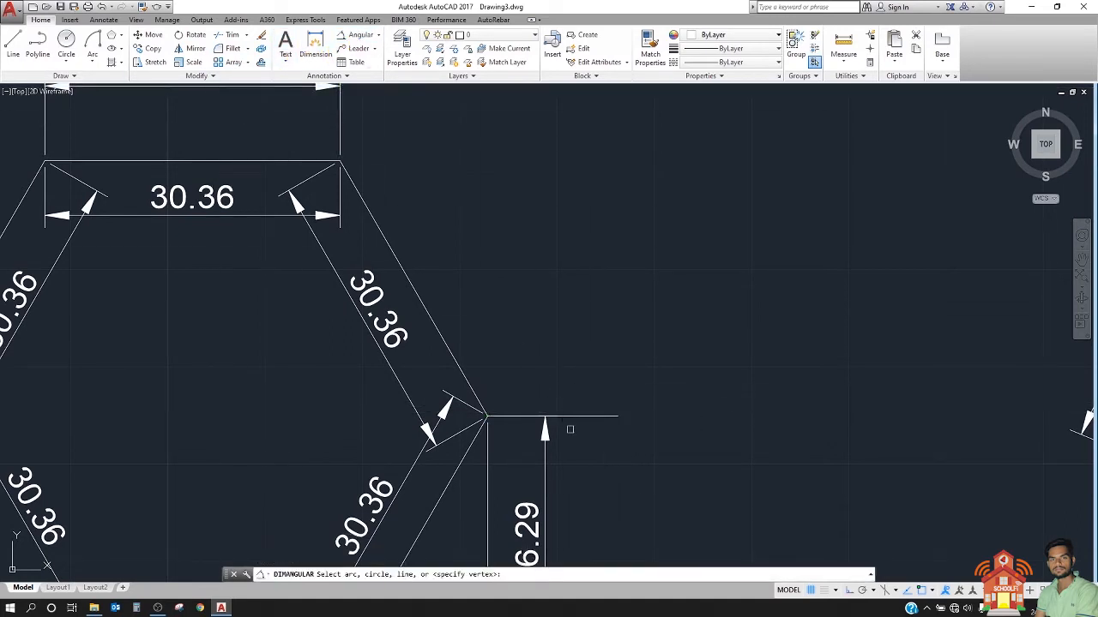
pyautogui.click(446, 352)
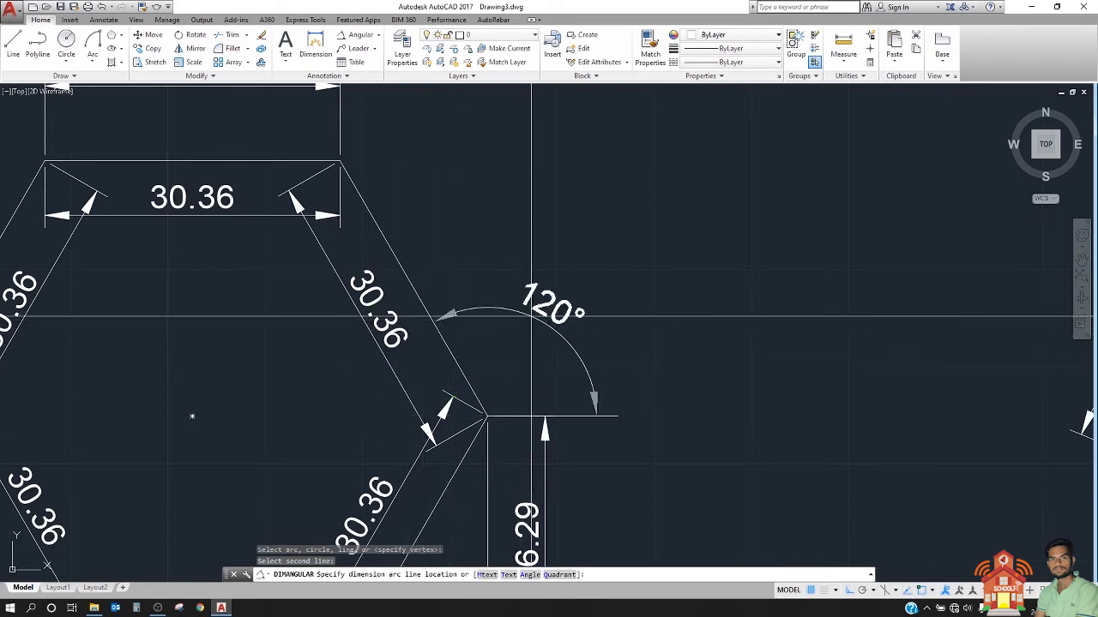
pyautogui.click(518, 359)
pyautogui.scroll(-4, 736, 189)
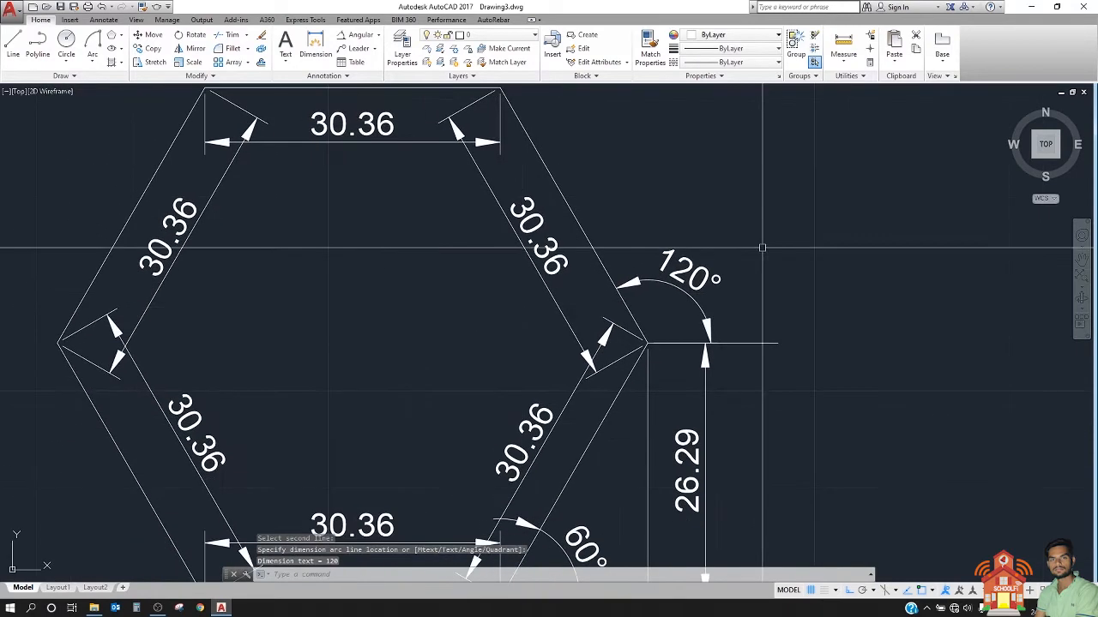
pyautogui.moveTo(736, 190); pyautogui.dragTo(668, 272, button='middle')
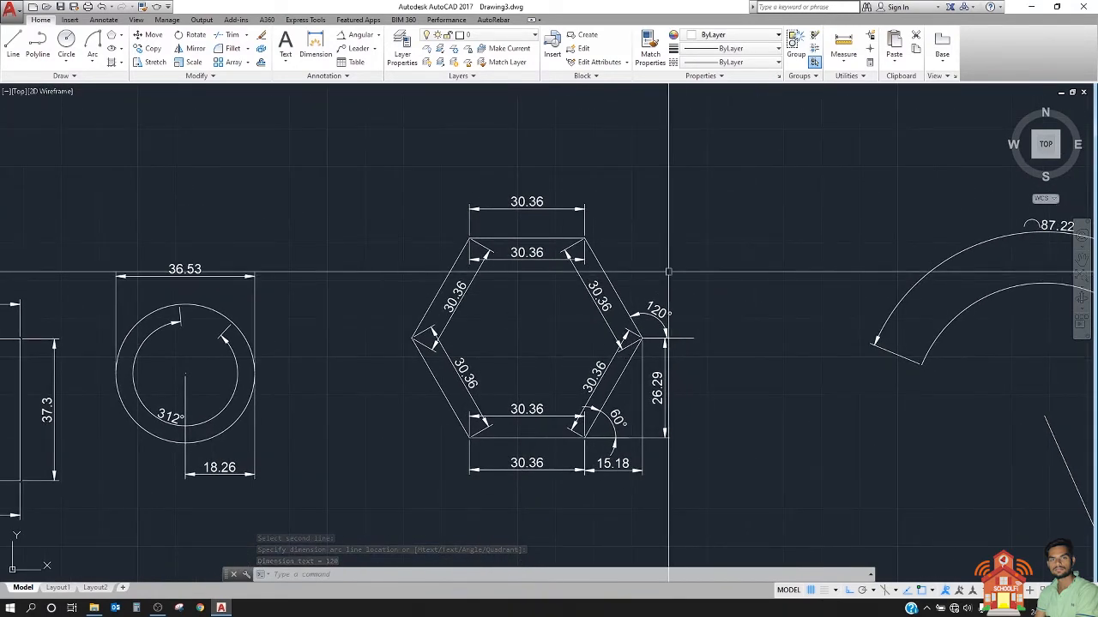
# Step: Add an angular dimension to the arc beside the hexagon, placing its dimension arc inside the curve
pyautogui.scroll(-2, 669, 272)
pyautogui.moveTo(649, 284); pyautogui.dragTo(230, 284, button='middle')
pyautogui.scroll(2, 583, 273)
pyautogui.click(359, 35)
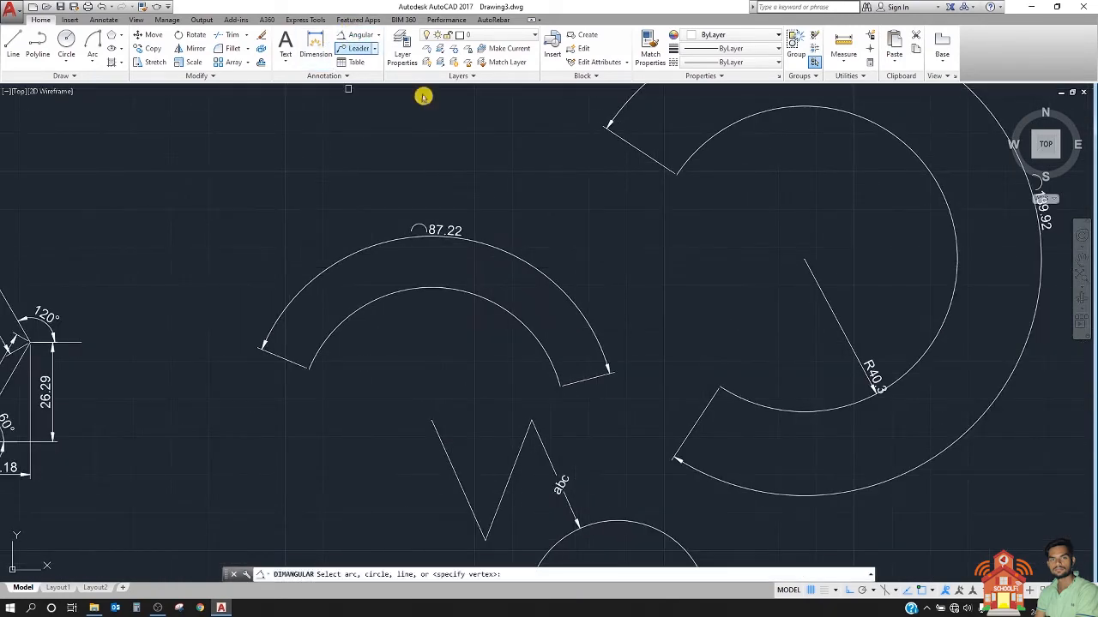
pyautogui.scroll(-5, 460, 157)
pyautogui.scroll(4, 443, 313)
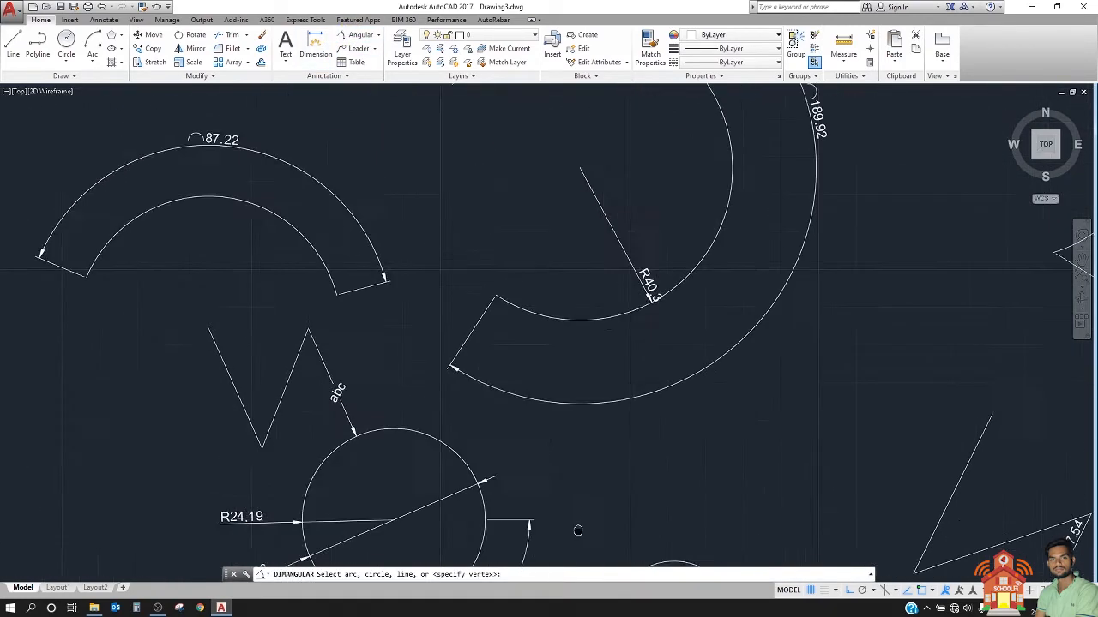
pyautogui.click(486, 336)
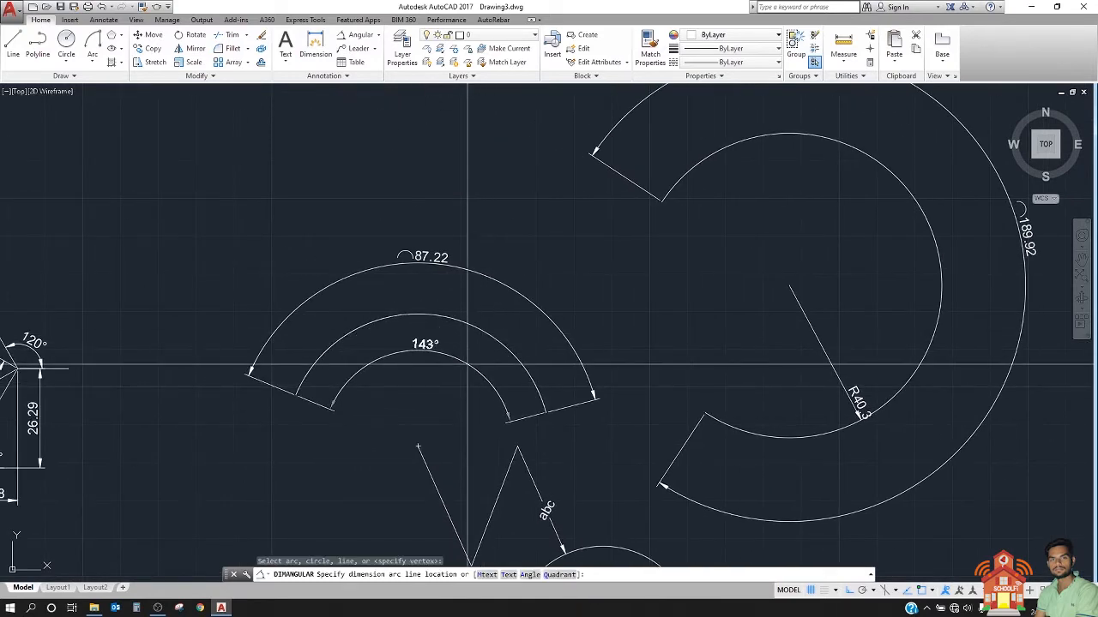
pyautogui.click(454, 358)
pyautogui.scroll(2, 435, 351)
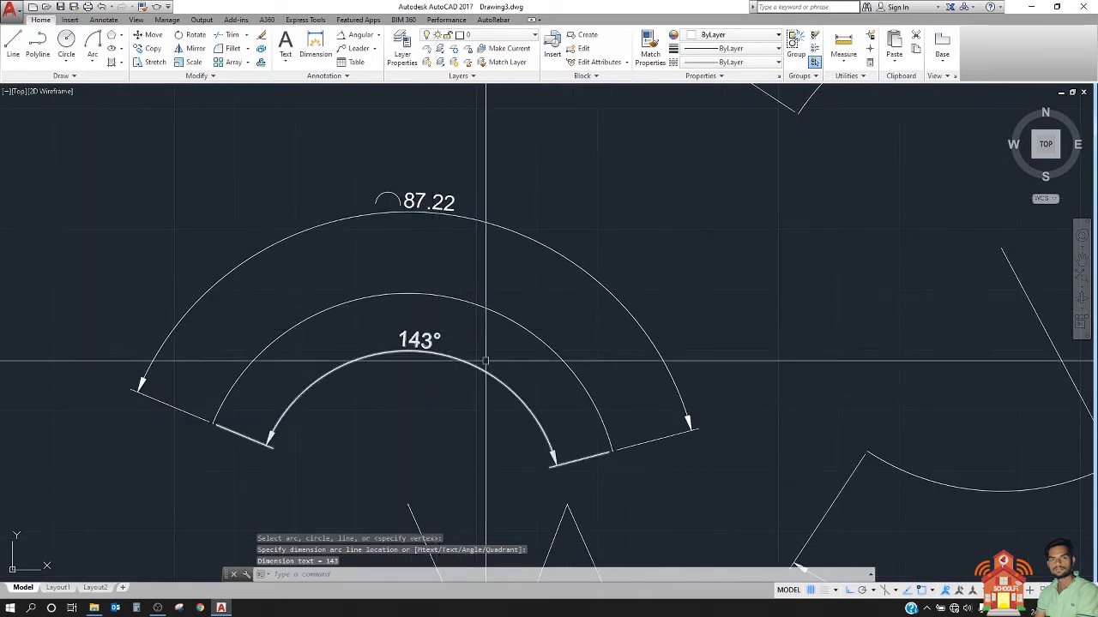
# Step: Draw a horizontal polyline about 638 units long, made of several unequal collinear segments, in the empty area right of the small arc
pyautogui.scroll(-2, 347, 234)
pyautogui.scroll(-3, 502, 245)
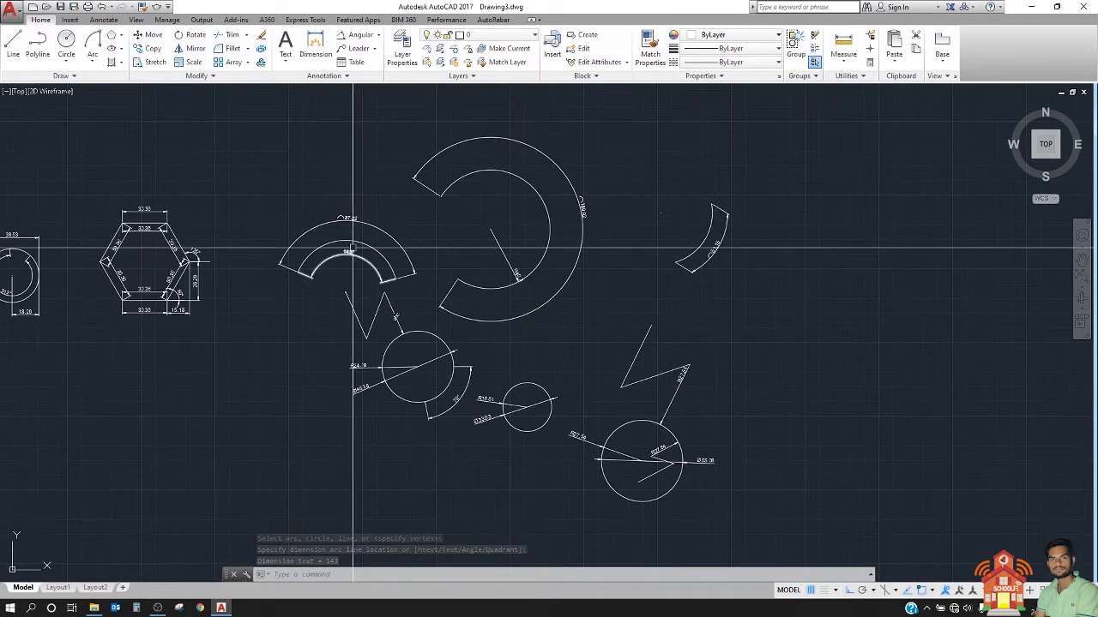
pyautogui.scroll(-2, 503, 215)
pyautogui.scroll(2, 508, 211)
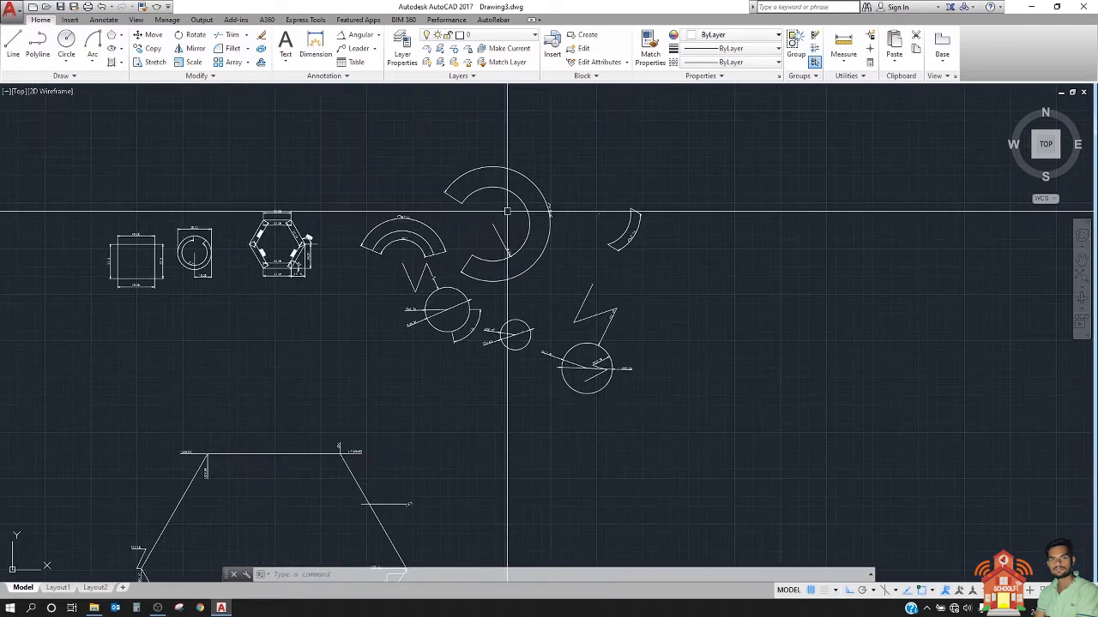
pyautogui.scroll(-4, 454, 249)
pyautogui.scroll(3, 441, 301)
pyautogui.moveTo(441, 301); pyautogui.dragTo(335, 454, button='middle')
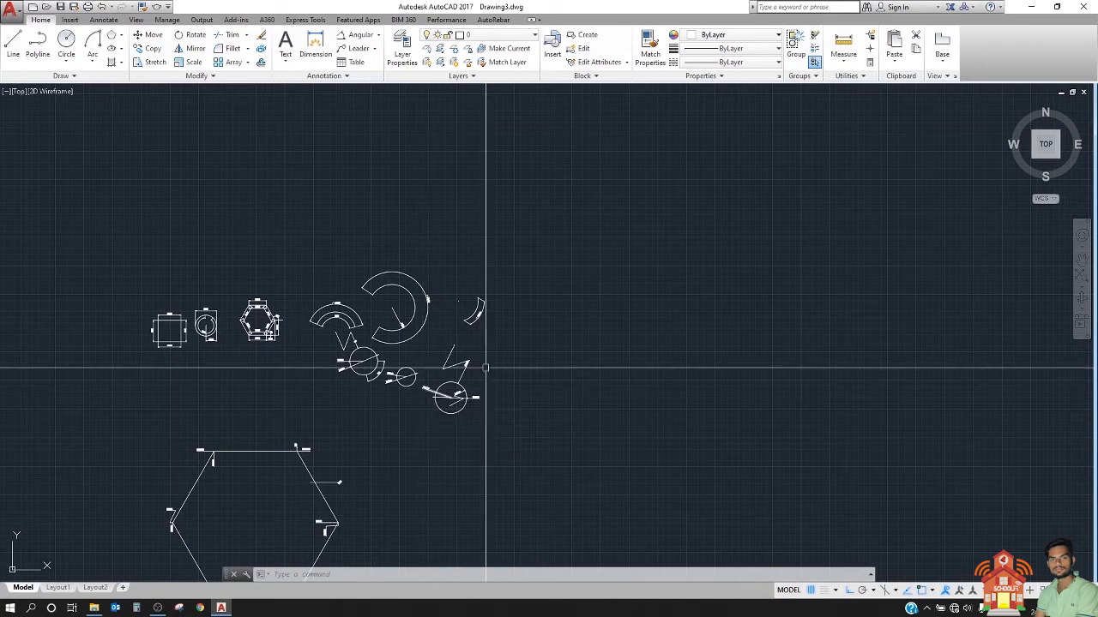
pyautogui.scroll(6, 561, 277)
pyautogui.scroll(-2, 375, 279)
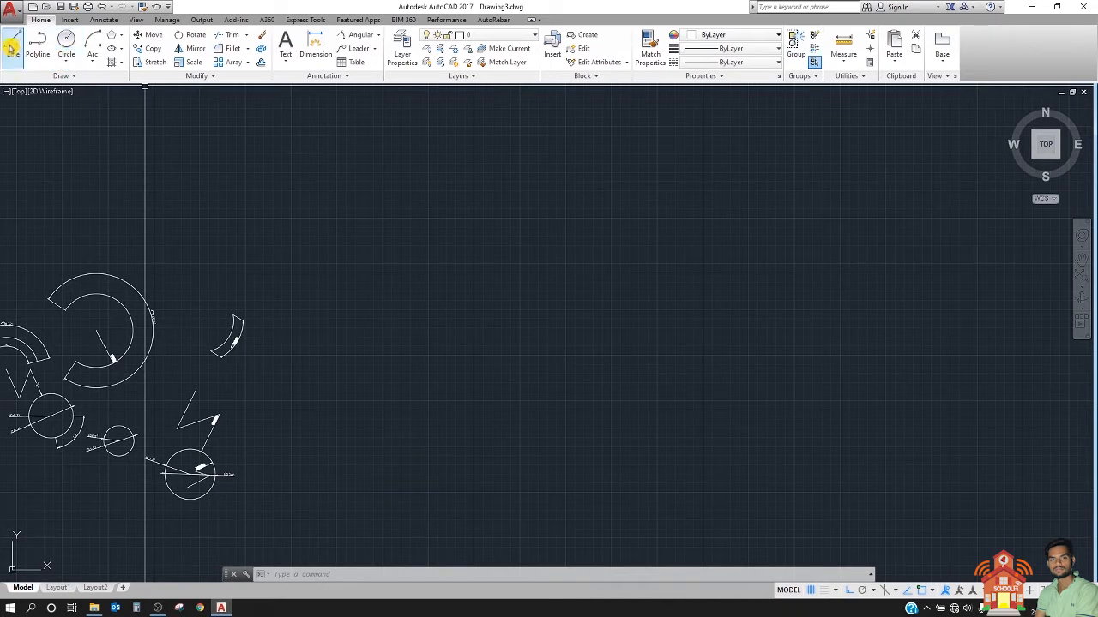
pyautogui.click(37, 48)
pyautogui.click(340, 342)
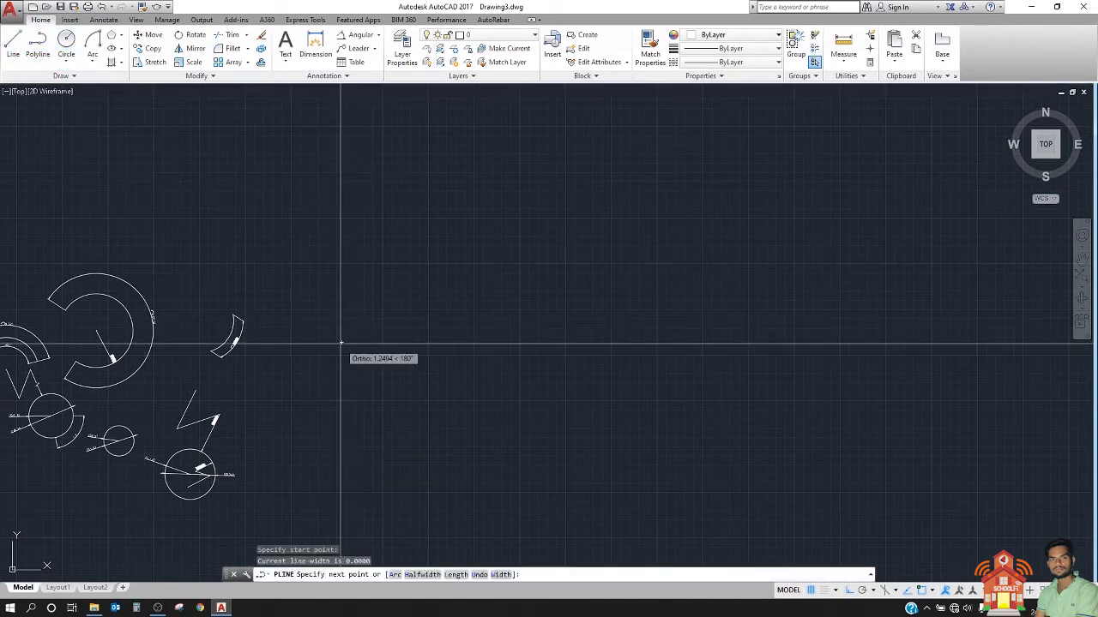
pyautogui.click(397, 342)
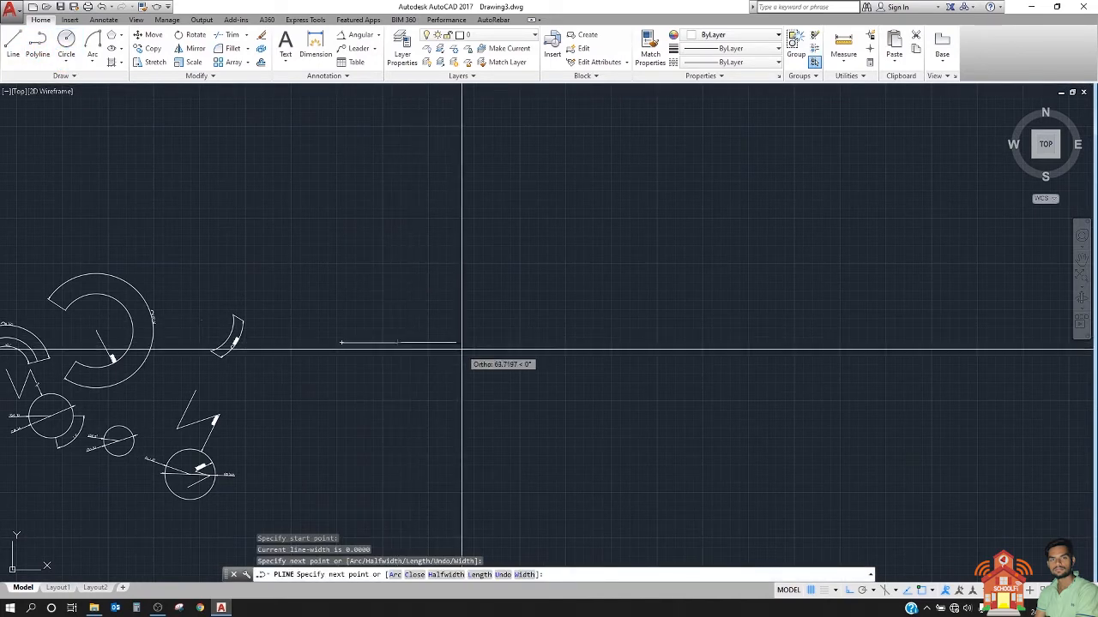
pyautogui.click(462, 350)
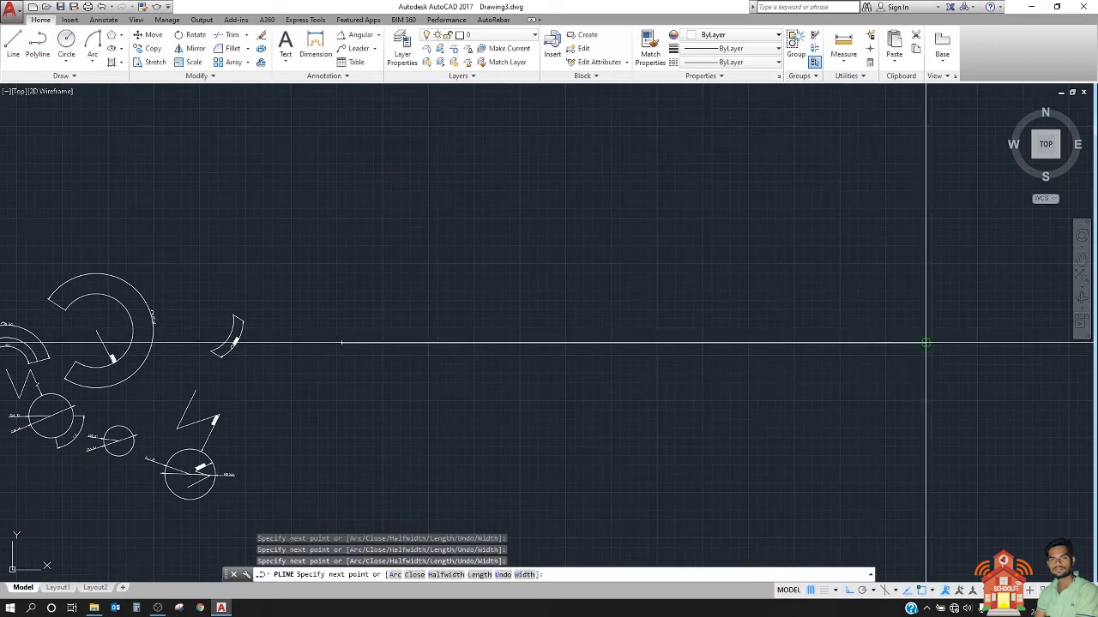
pyautogui.press('Escape')
pyautogui.moveTo(772, 329); pyautogui.dragTo(630, 360, button='middle')
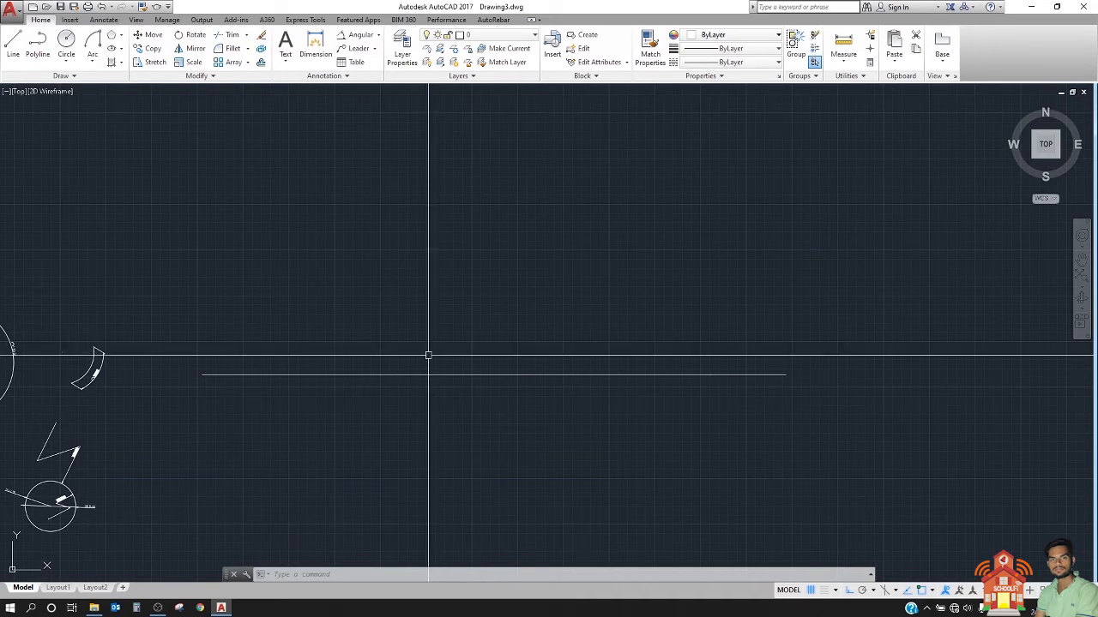
pyautogui.write('d')
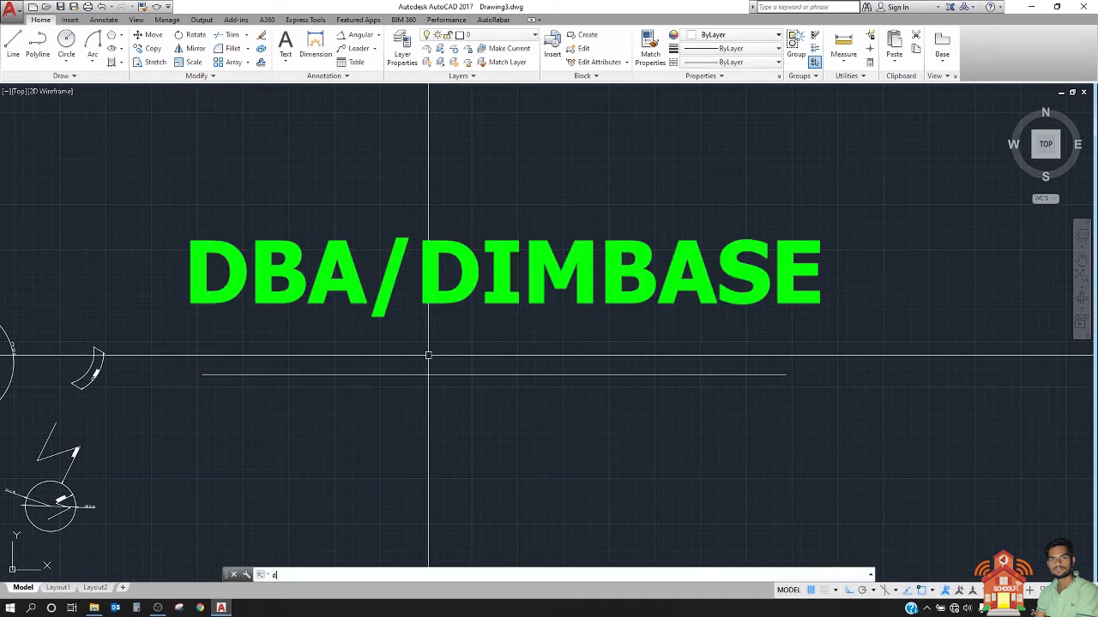
pyautogui.write('ba')
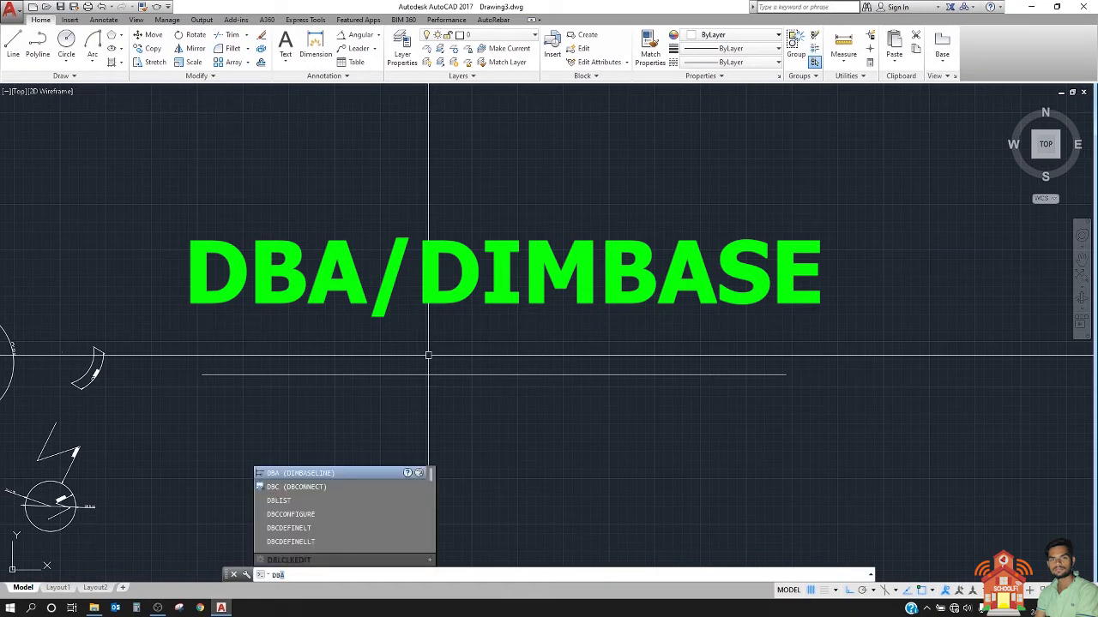
pyautogui.press('Return')
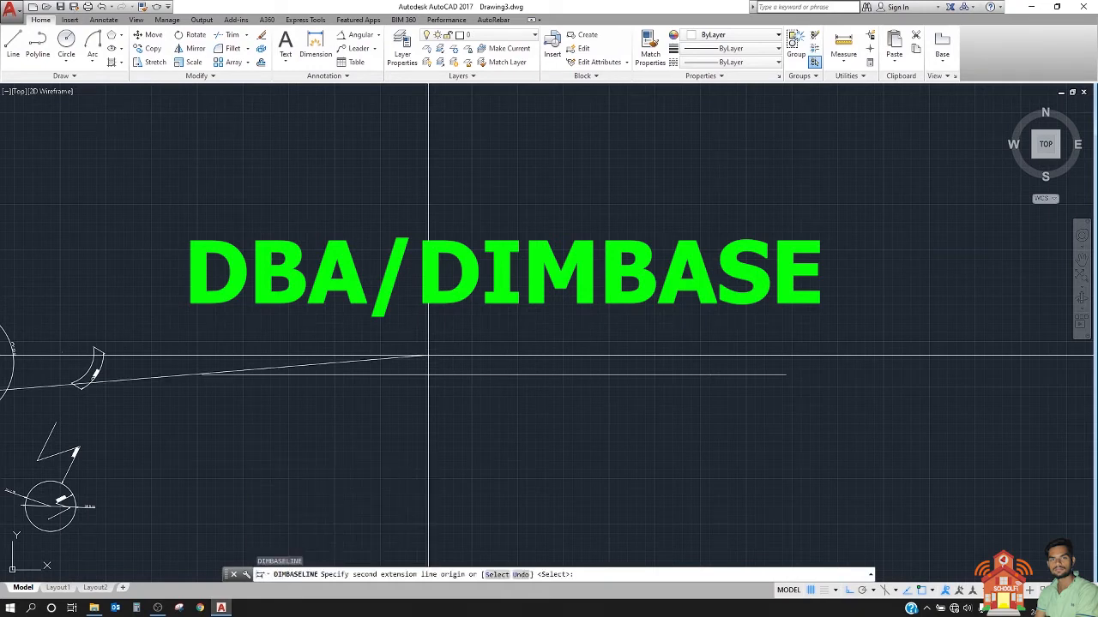
pyautogui.scroll(-3, 555, 343)
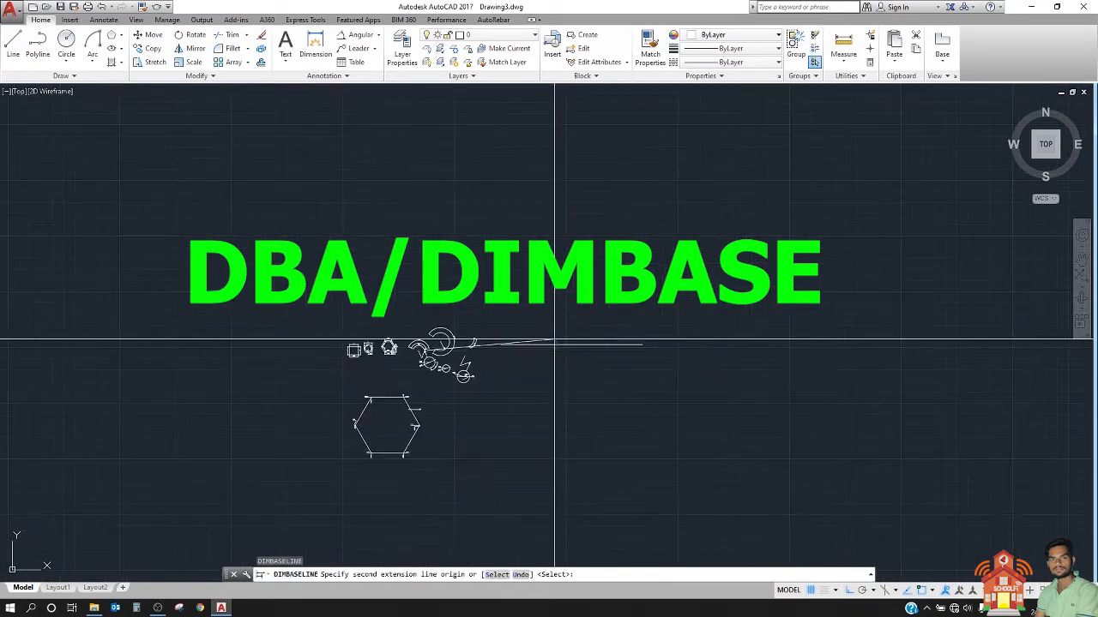
pyautogui.scroll(6, 477, 343)
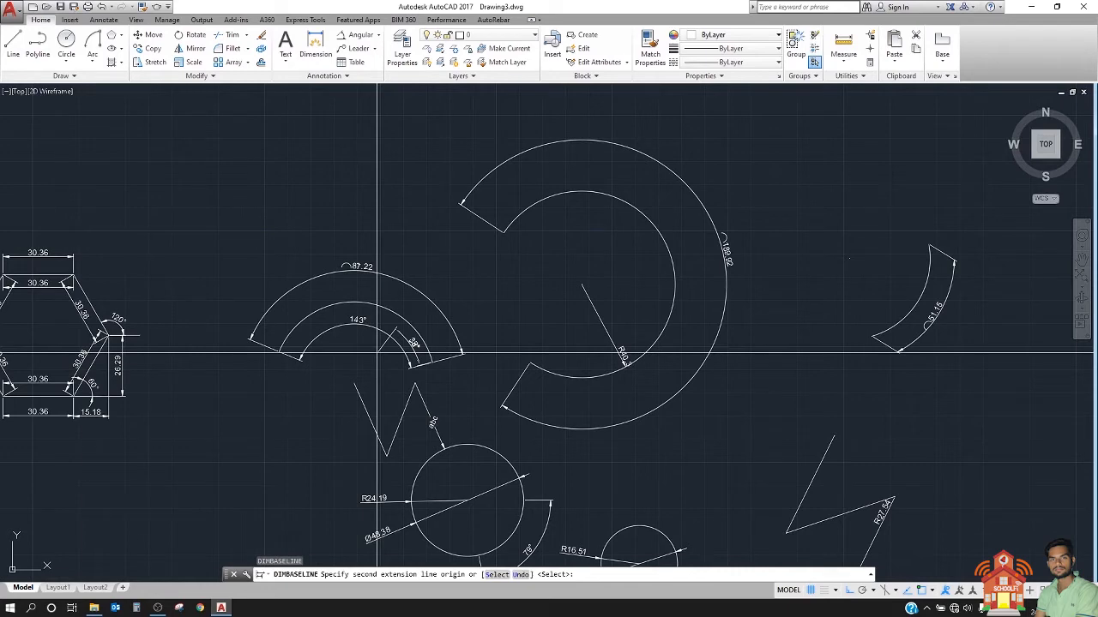
pyautogui.press('Escape')
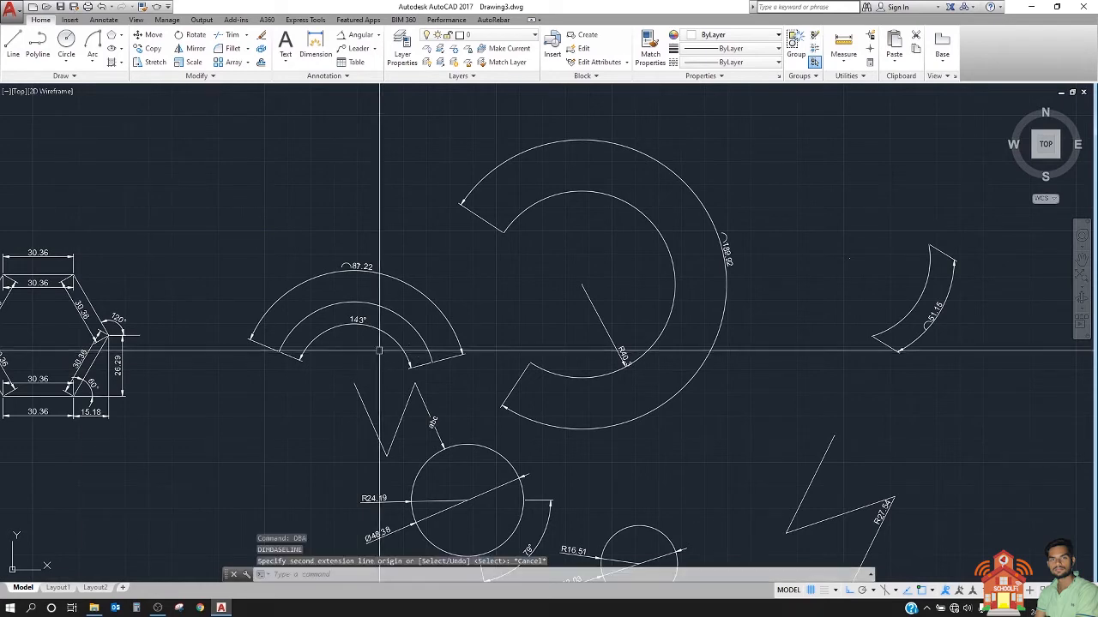
# Step: Add a linear dimension from the polyline's left end to a nearby point along it, with the dimension line above
pyautogui.moveTo(364, 353); pyautogui.dragTo(35, 378, button='middle')
pyautogui.moveTo(294, 340)
pyautogui.mouseDown(button='middle')
pyautogui.moveTo(184, 328)
pyautogui.moveTo(160, 289)
pyautogui.mouseUp(button='middle')
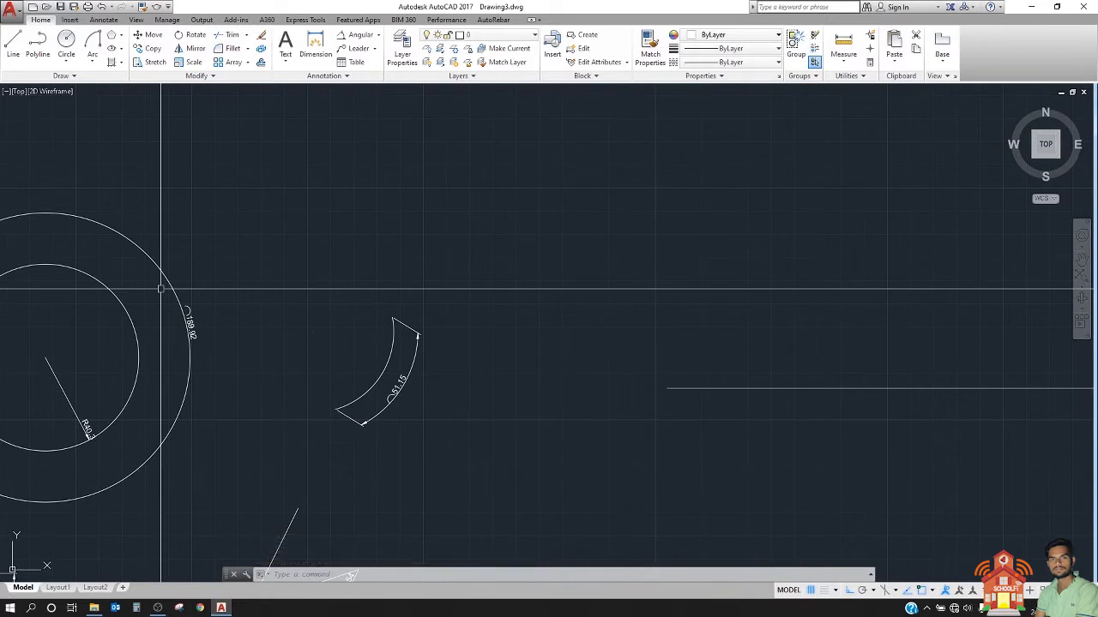
pyautogui.moveTo(446, 286); pyautogui.dragTo(246, 325, button='middle')
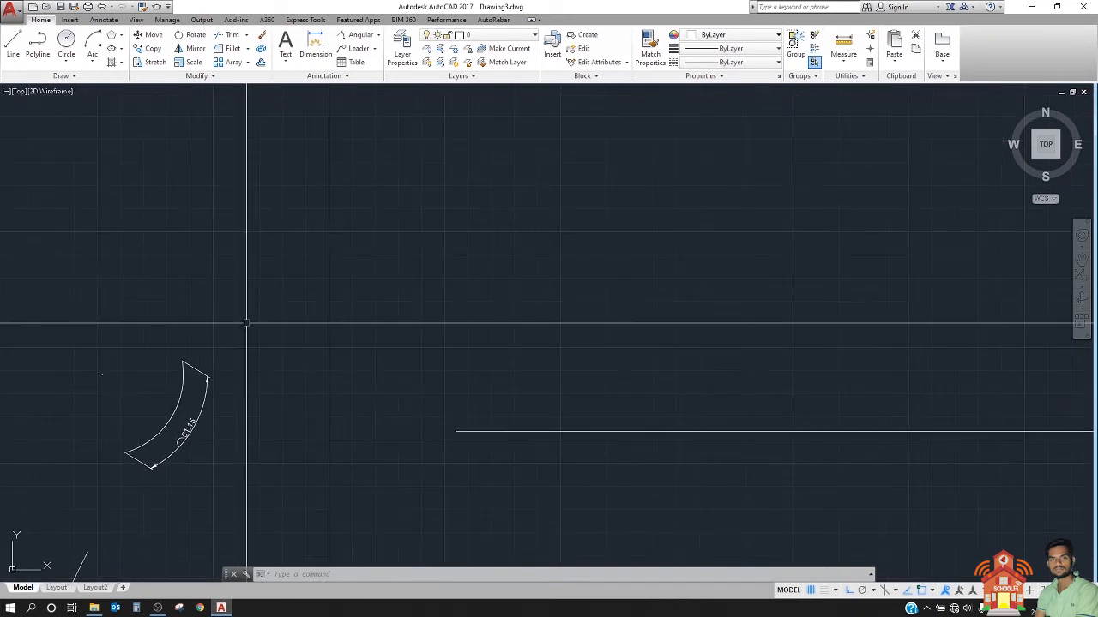
pyautogui.click(379, 37)
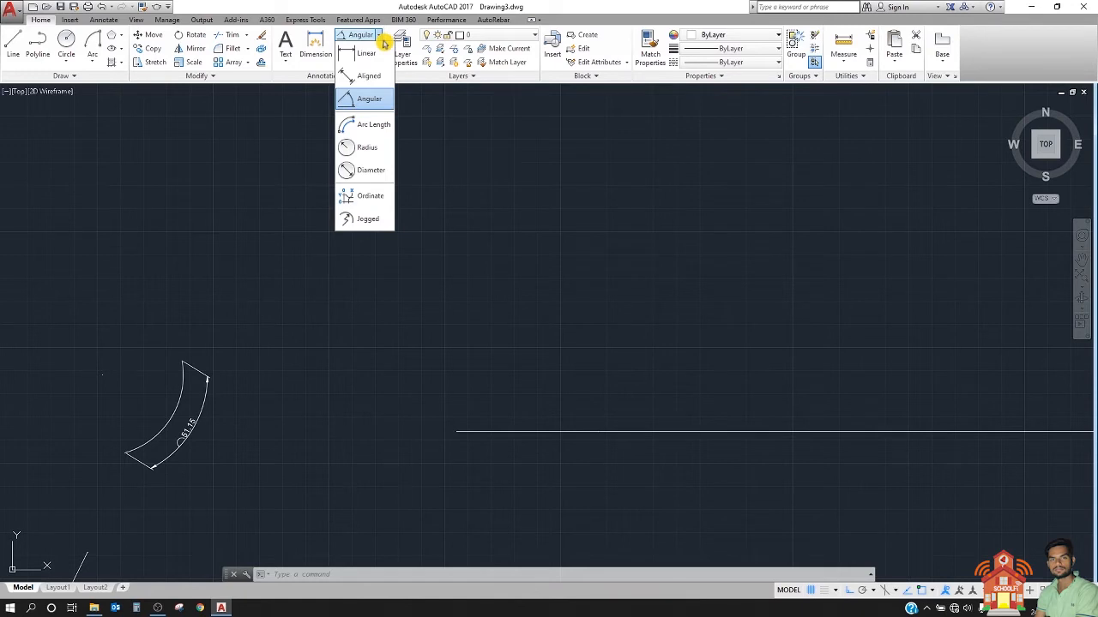
pyautogui.click(366, 55)
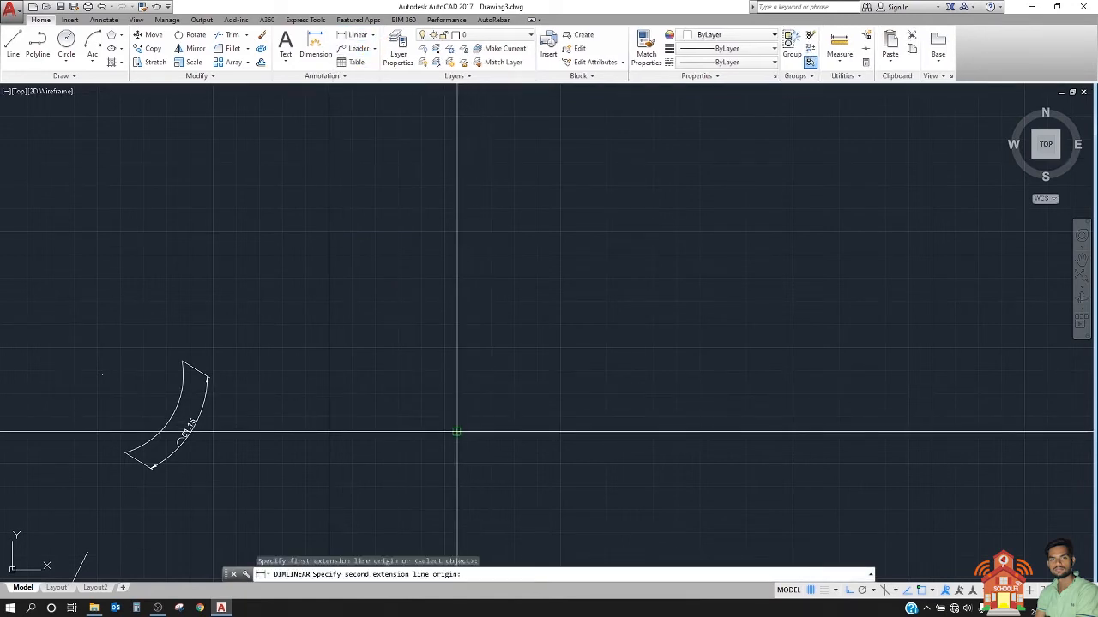
pyautogui.click(675, 431)
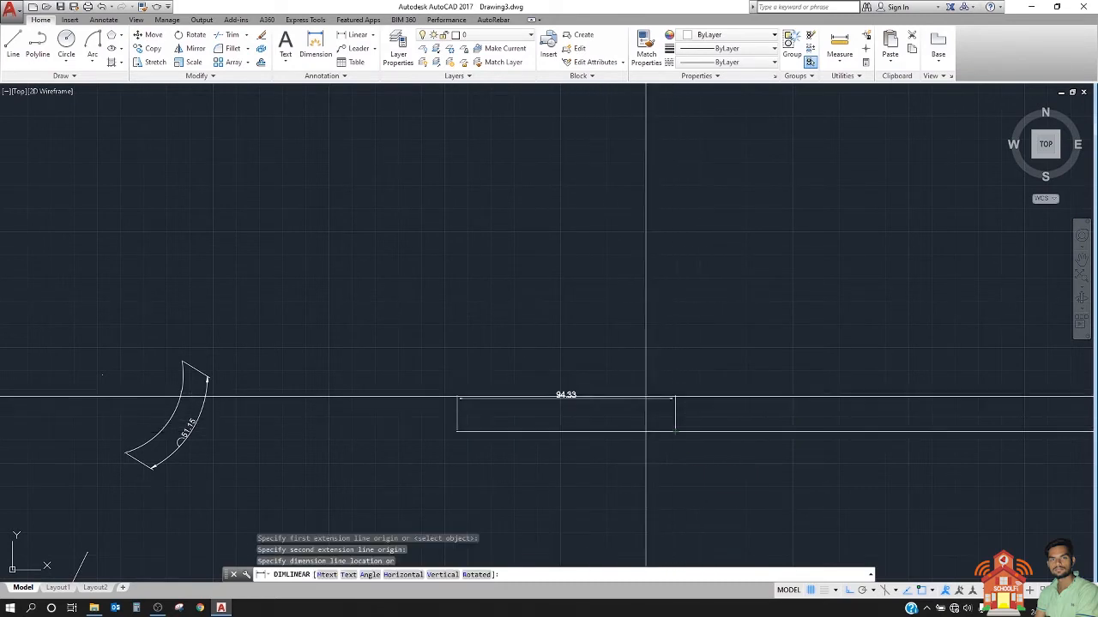
pyautogui.click(625, 388)
# Step: Add baseline dimensions (DBA) stacked above the linear dimension, picking successive points along the polyline up to its right end
pyautogui.moveTo(585, 393); pyautogui.dragTo(363, 387, button='middle')
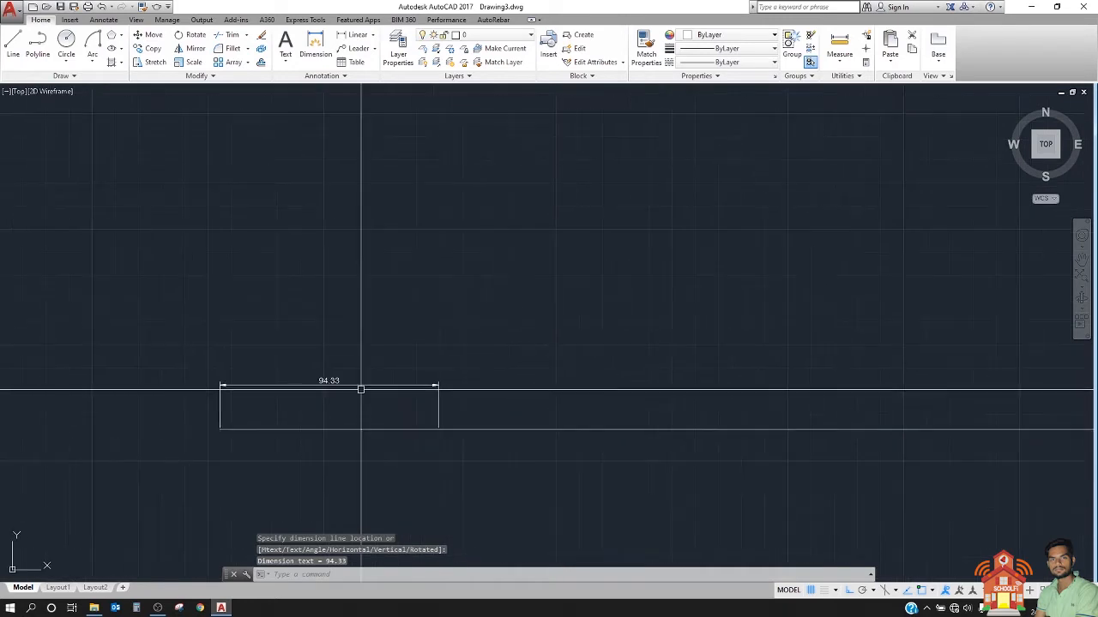
pyautogui.scroll(2, 363, 387)
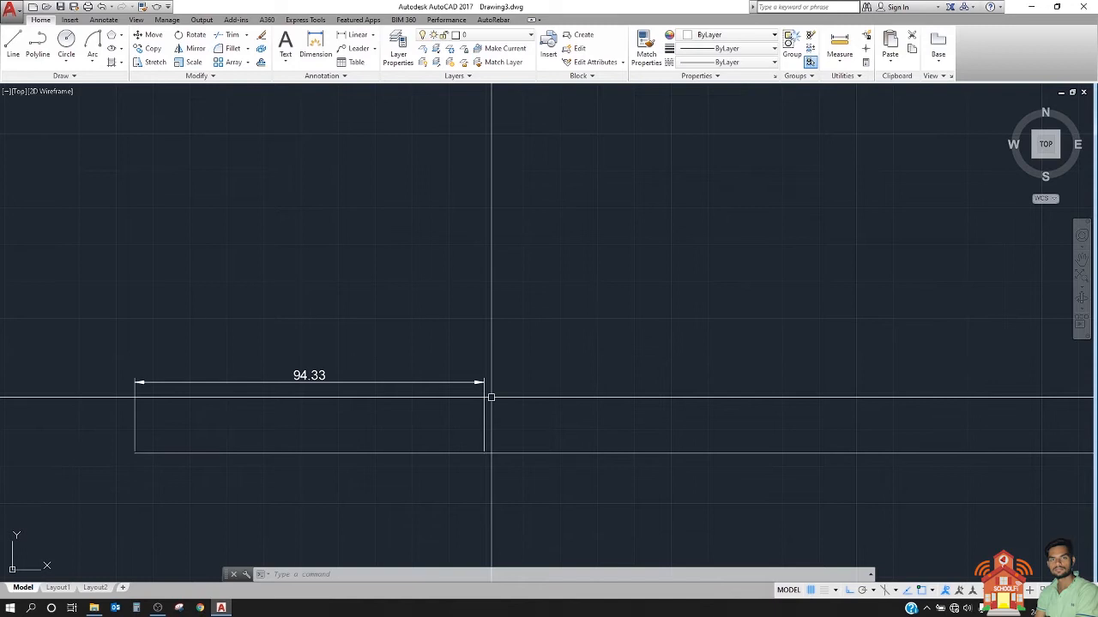
pyautogui.write('db')
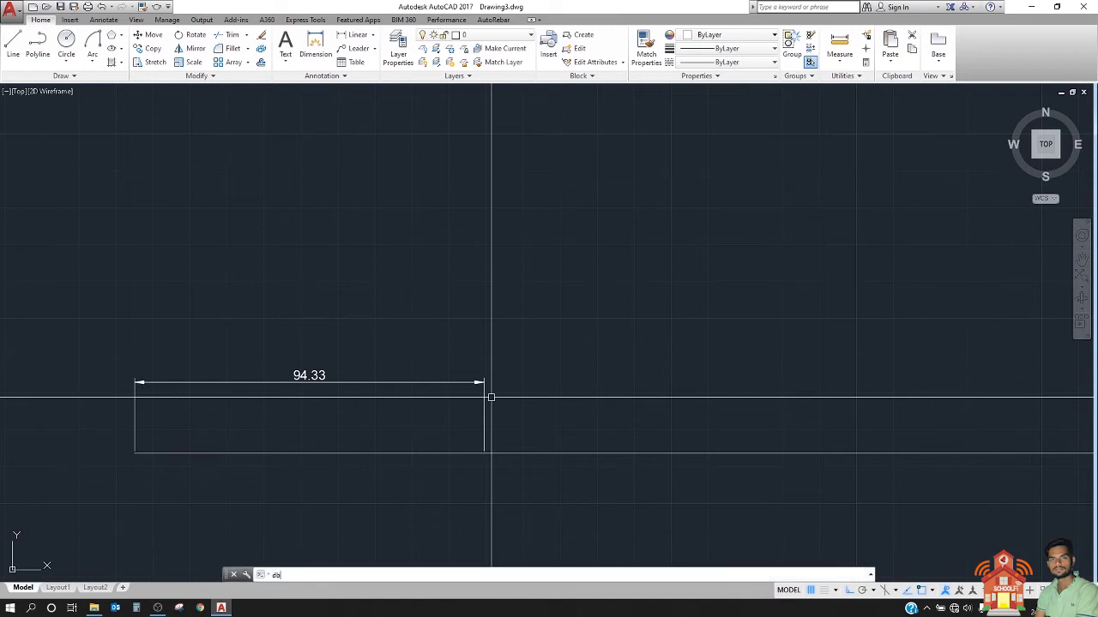
pyautogui.write('a')
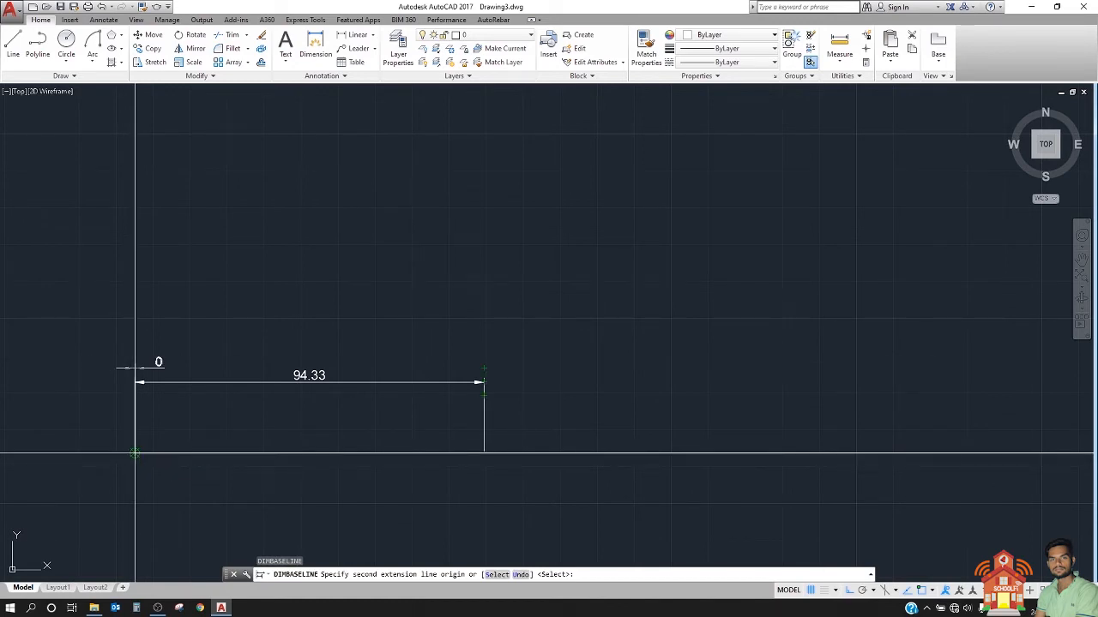
pyautogui.scroll(-2, 244, 433)
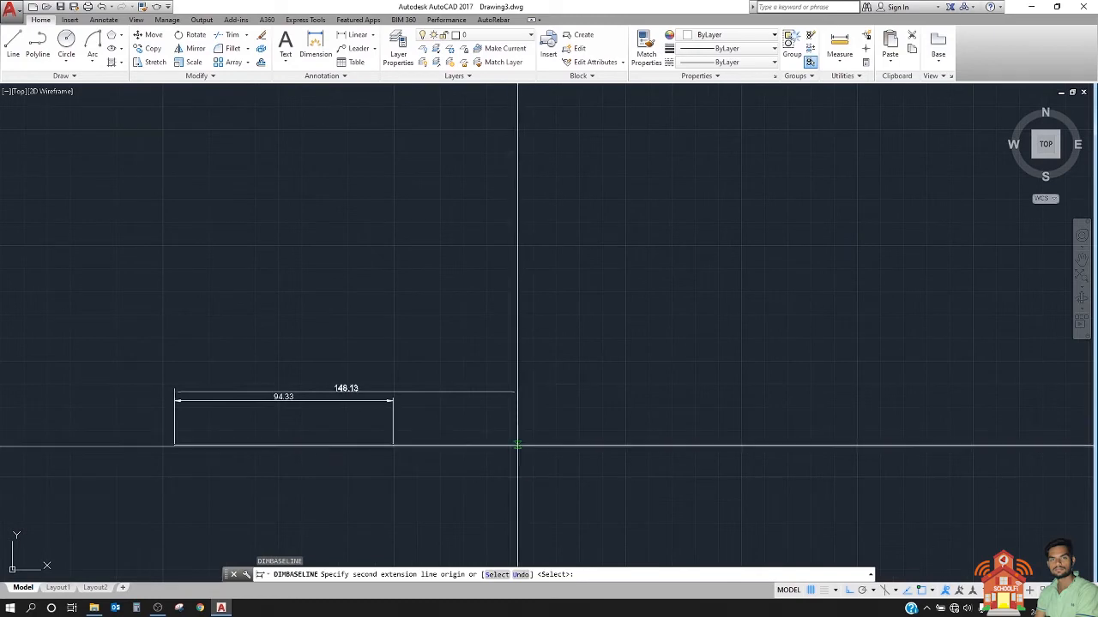
pyautogui.click(516, 445)
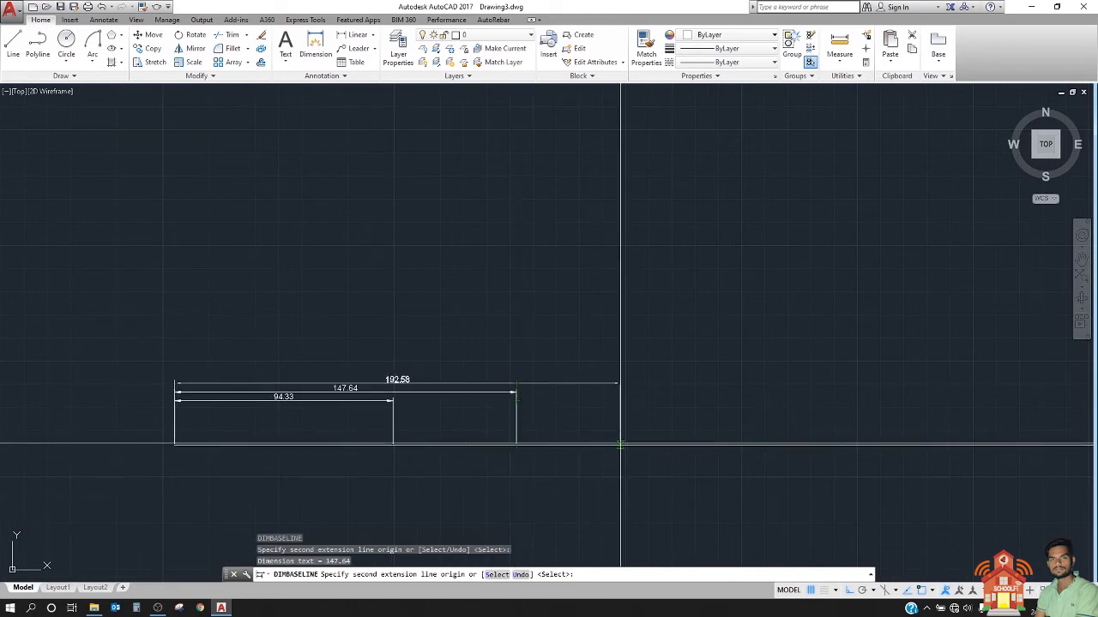
pyautogui.click(775, 444)
pyautogui.moveTo(775, 444); pyautogui.dragTo(586, 452, button='middle')
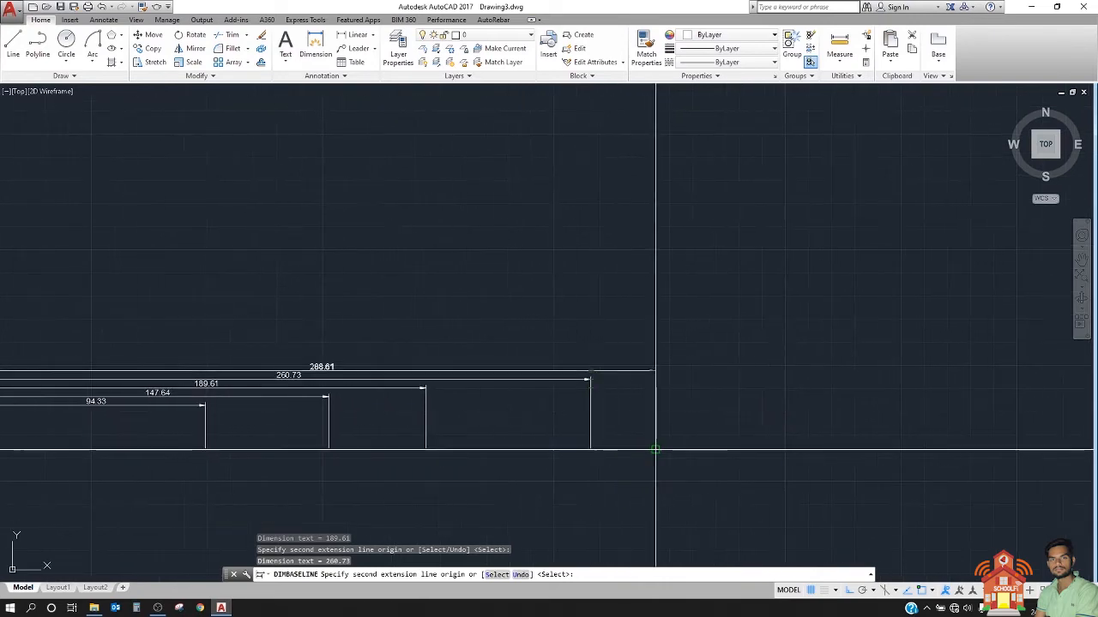
pyautogui.click(654, 448)
pyautogui.click(831, 448)
pyautogui.moveTo(925, 447); pyautogui.dragTo(716, 470, button='middle')
pyautogui.click(724, 472)
pyautogui.moveTo(782, 475); pyautogui.dragTo(550, 493, button='middle')
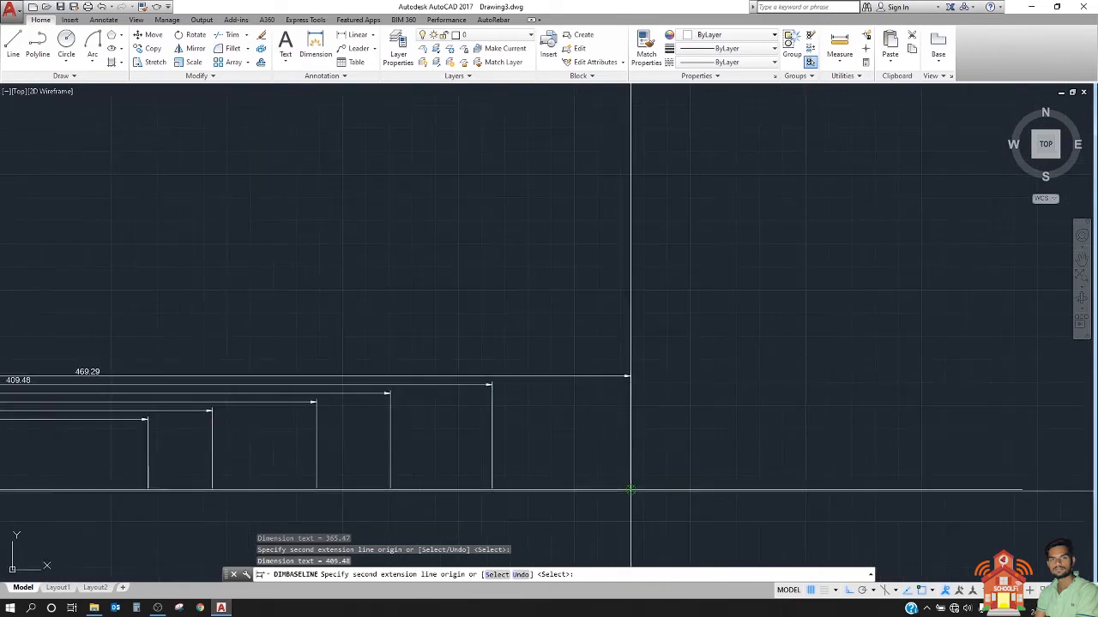
pyautogui.click(630, 489)
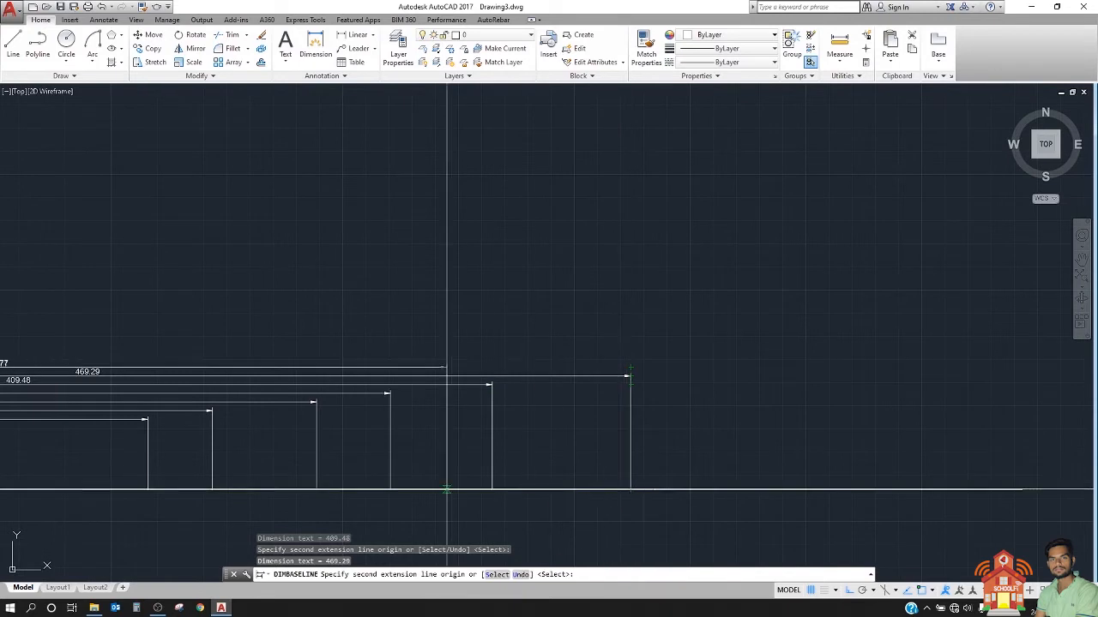
pyautogui.click(842, 489)
pyautogui.moveTo(842, 489); pyautogui.dragTo(676, 484, button='middle')
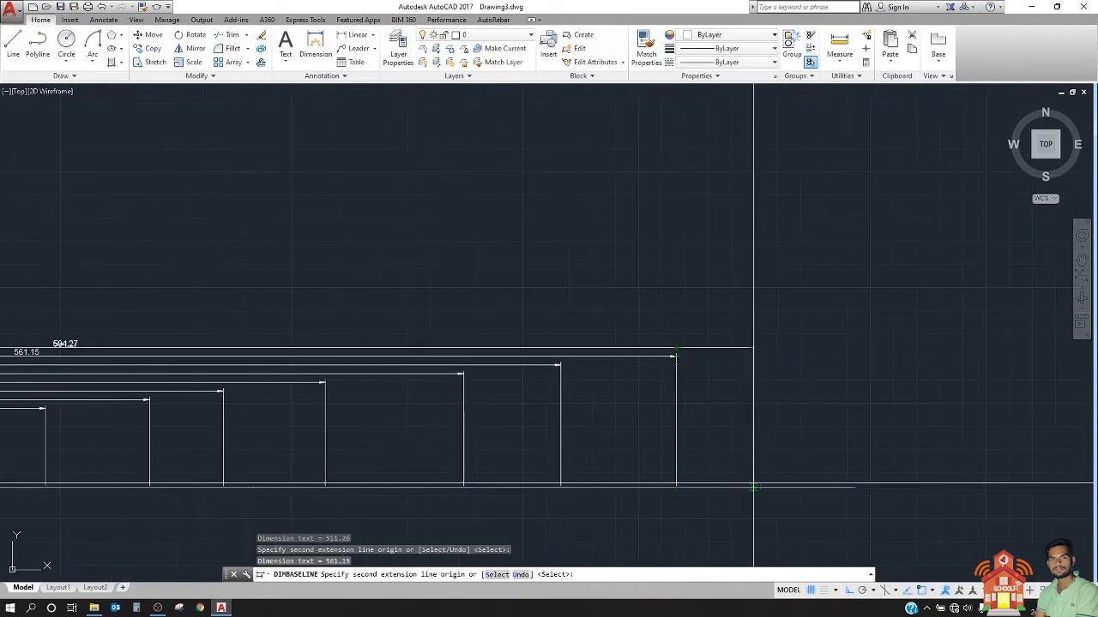
pyautogui.click(754, 486)
pyautogui.click(820, 486)
pyautogui.click(851, 486)
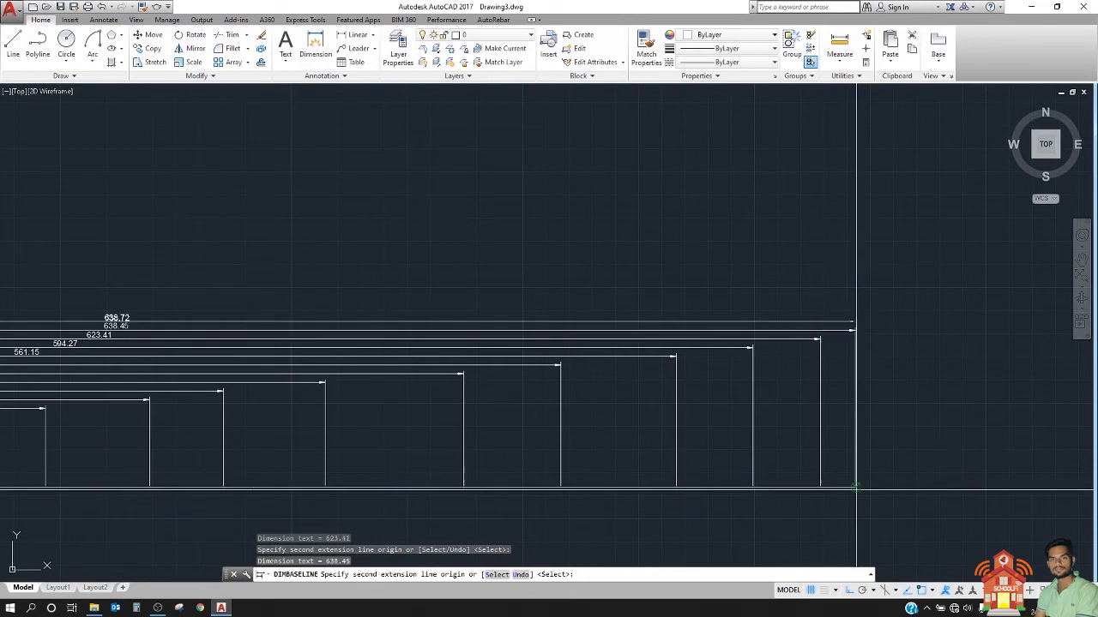
pyautogui.scroll(-5, 686, 412)
pyautogui.press('Escape')
# Step: Examine the stacked baseline dimensions and their shared origin at the polyline's left end
pyautogui.scroll(10, 464, 420)
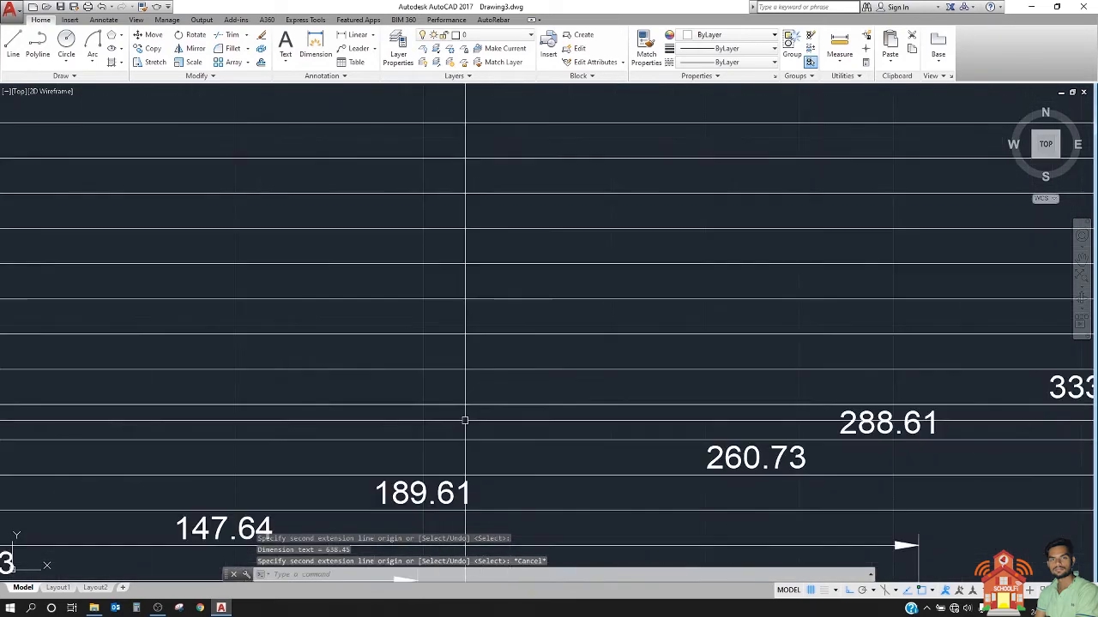
pyautogui.scroll(-5, 464, 420)
pyautogui.scroll(3, 377, 421)
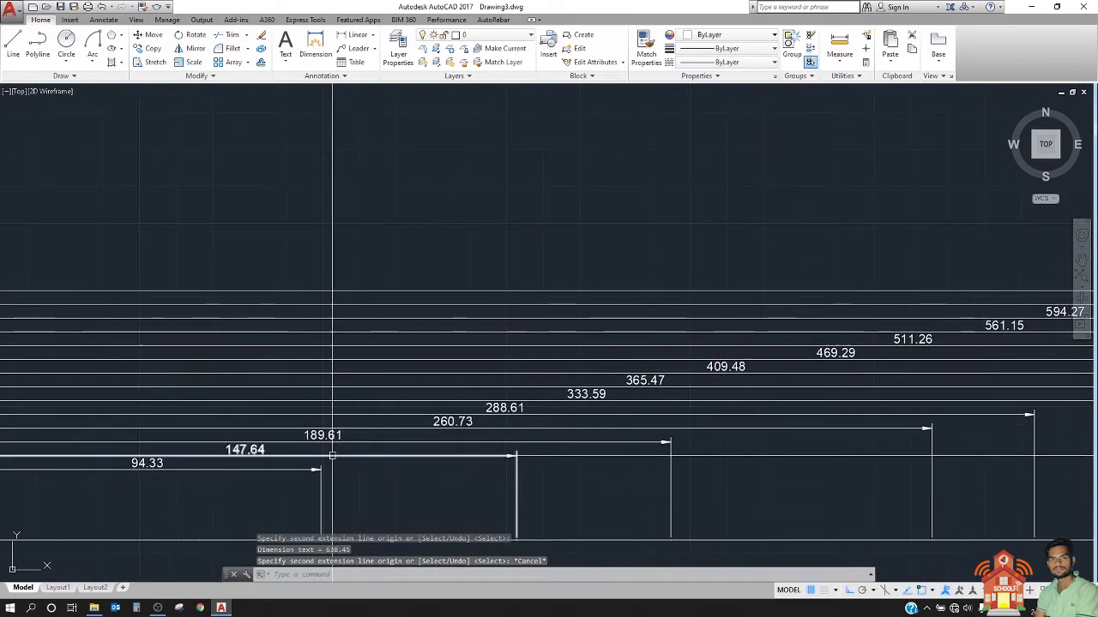
pyautogui.moveTo(331, 456); pyautogui.dragTo(401, 443, button='middle')
pyautogui.moveTo(458, 400); pyautogui.dragTo(355, 380, button='middle')
pyautogui.scroll(-2, 428, 371)
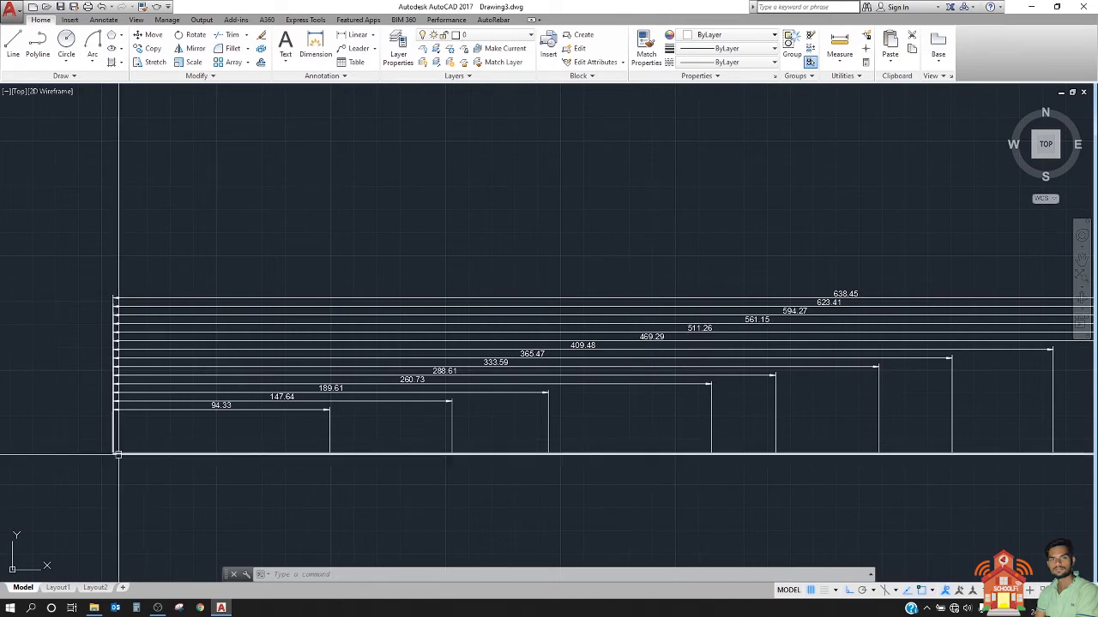
pyautogui.scroll(2, 435, 368)
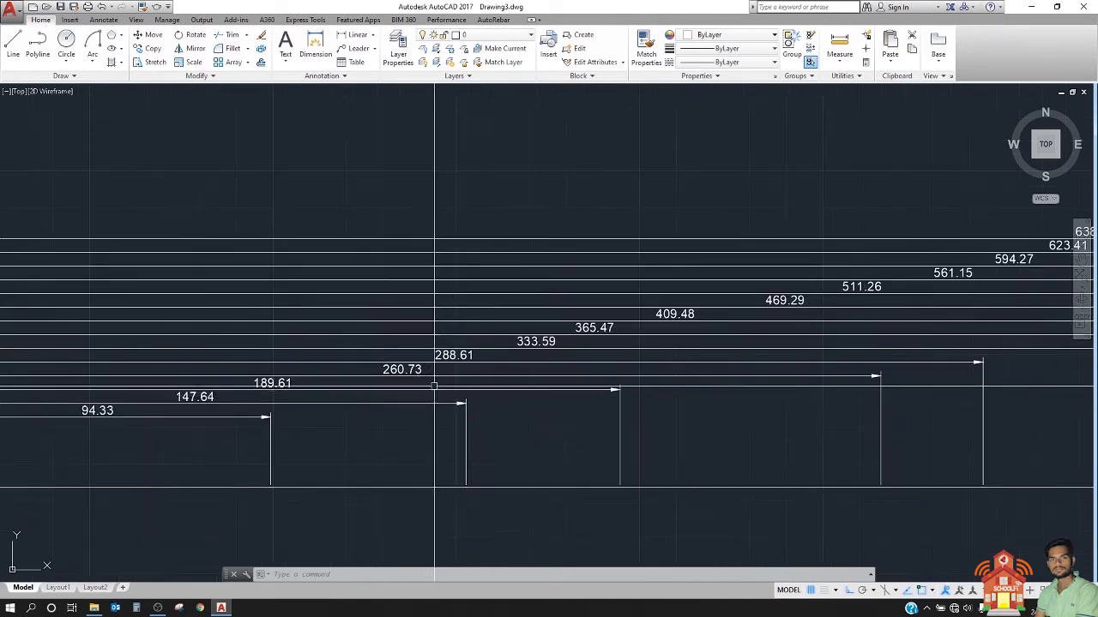
pyautogui.scroll(-5, 424, 399)
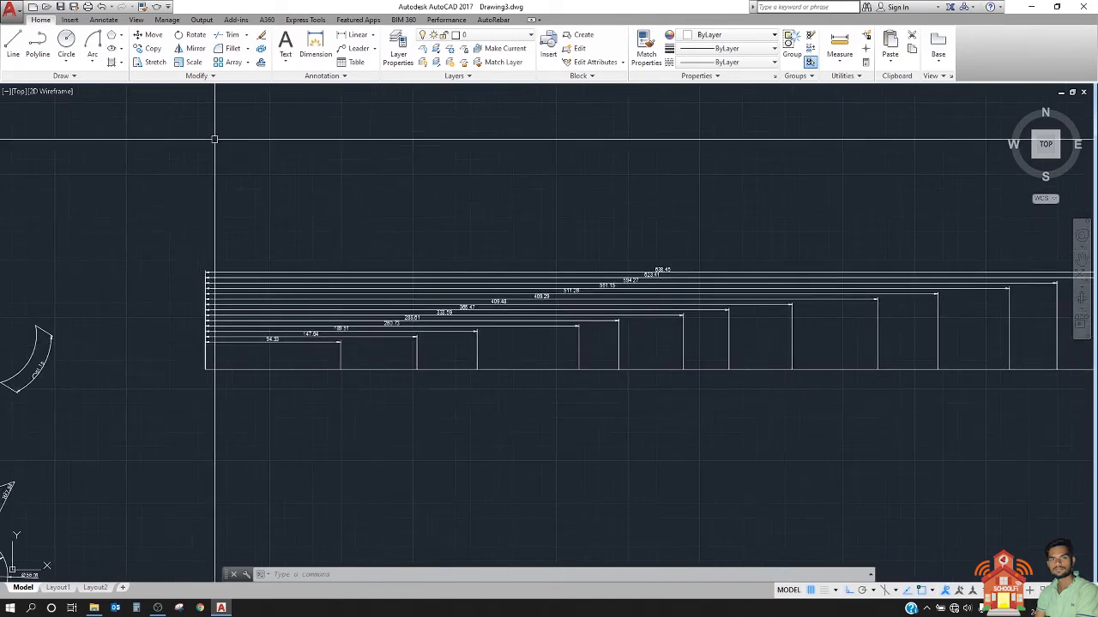
# Step: Draw a horizontal polyline about 203 units long in the empty area below the baseline-dimensioned polyline
pyautogui.click(38, 48)
pyautogui.click(240, 449)
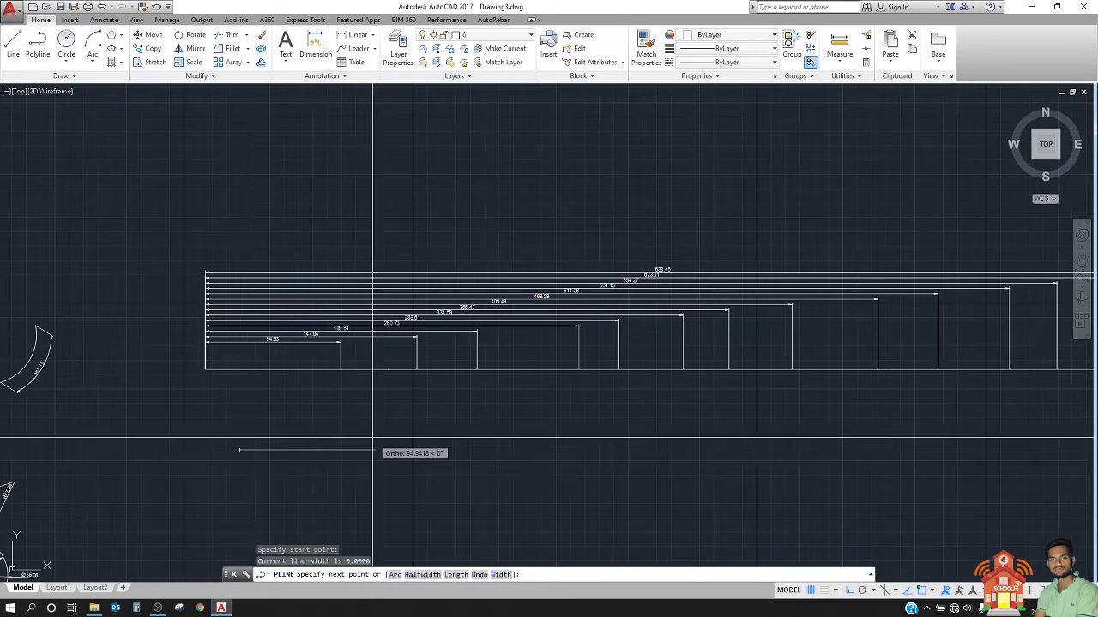
pyautogui.click(532, 461)
pyautogui.press('Escape')
pyautogui.moveTo(424, 462); pyautogui.dragTo(421, 448, button='middle')
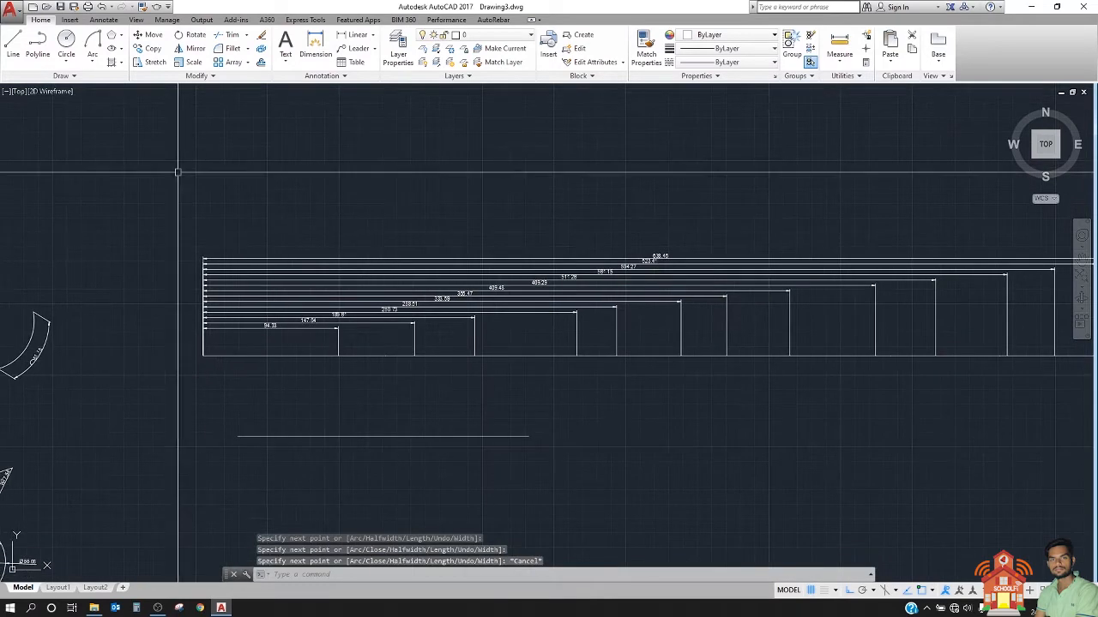
# Step: Add a linear dimension from the short line's left end to a point about 93 units along it, with the dimension line above
pyautogui.click(362, 40)
pyautogui.scroll(3, 284, 477)
pyautogui.scroll(-2, 249, 415)
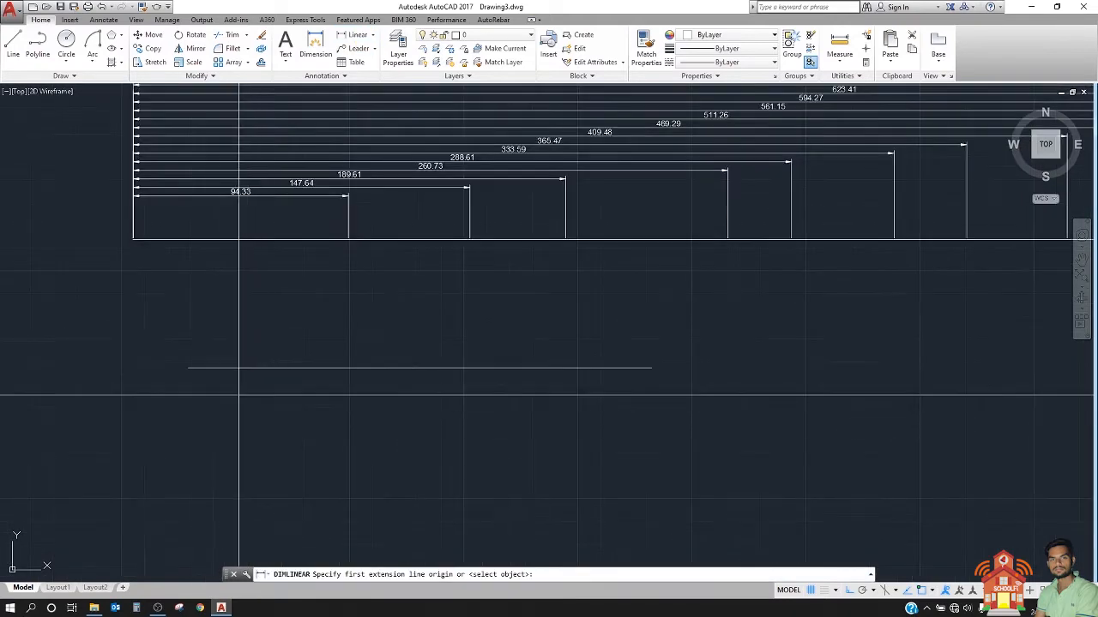
pyautogui.click(189, 369)
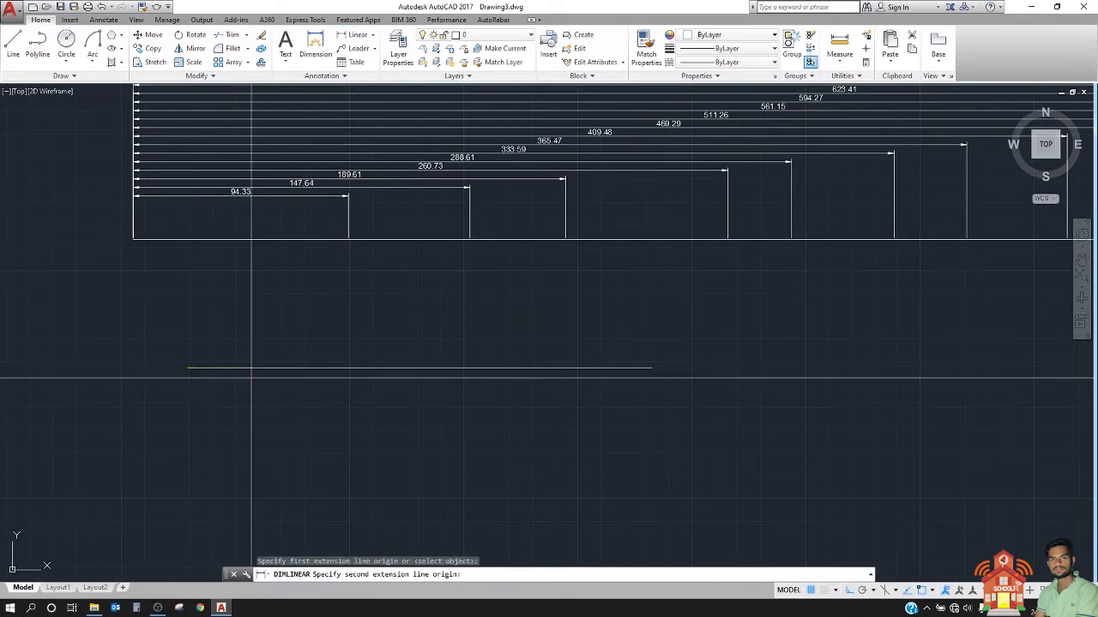
pyautogui.click(399, 369)
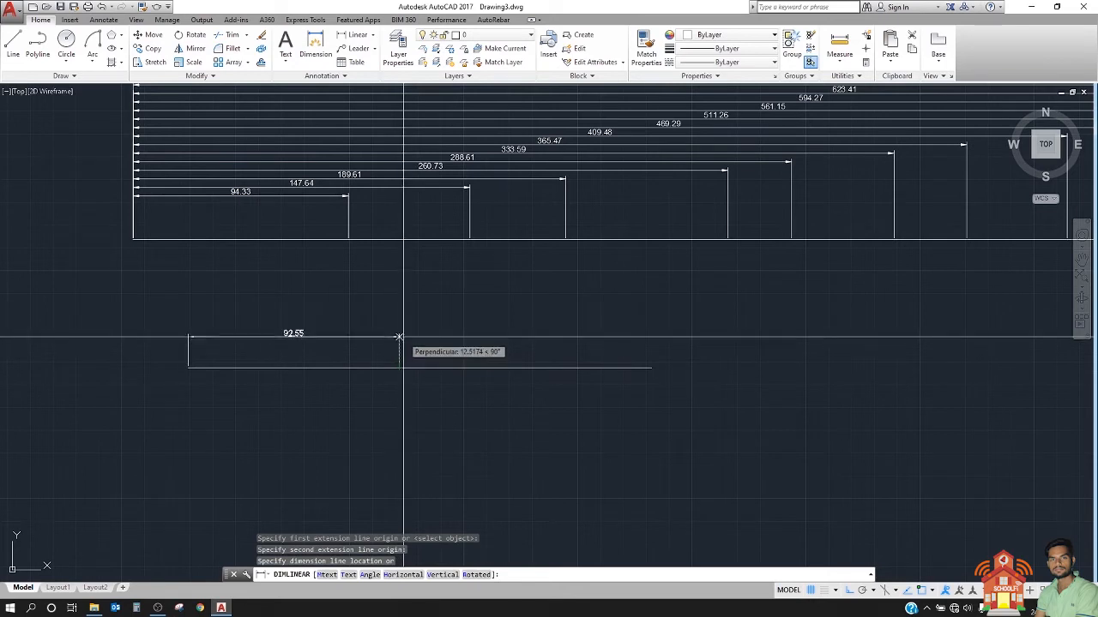
pyautogui.click(402, 334)
# Step: Stack two more linear dimensions above it, from the same left end to a point about 148 units along and to the right end
pyautogui.press('Return')
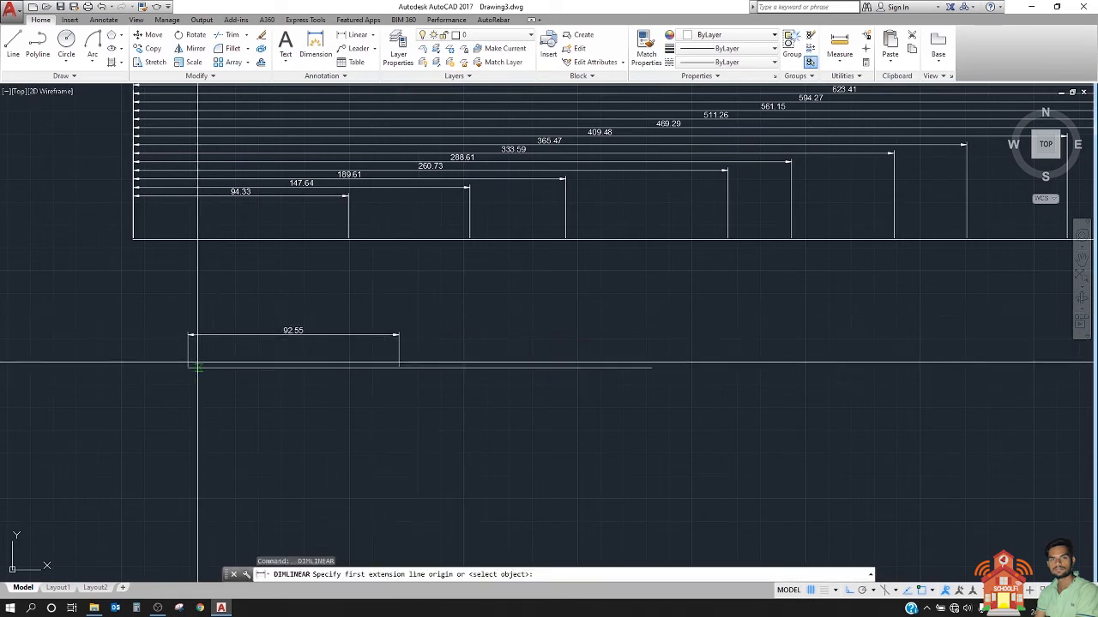
pyautogui.click(188, 369)
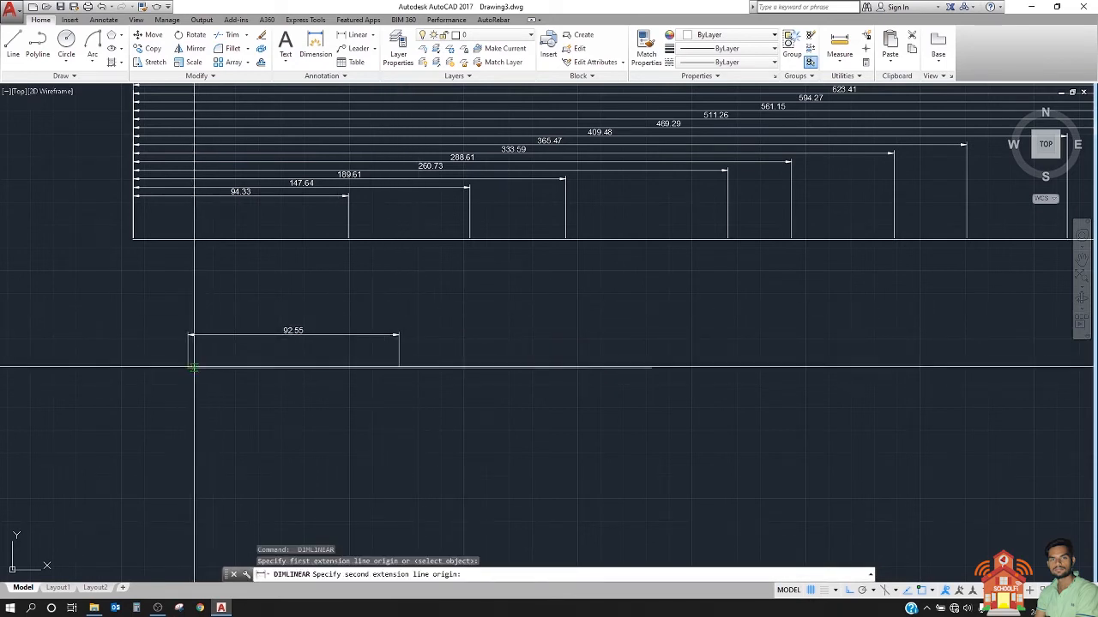
pyautogui.click(526, 369)
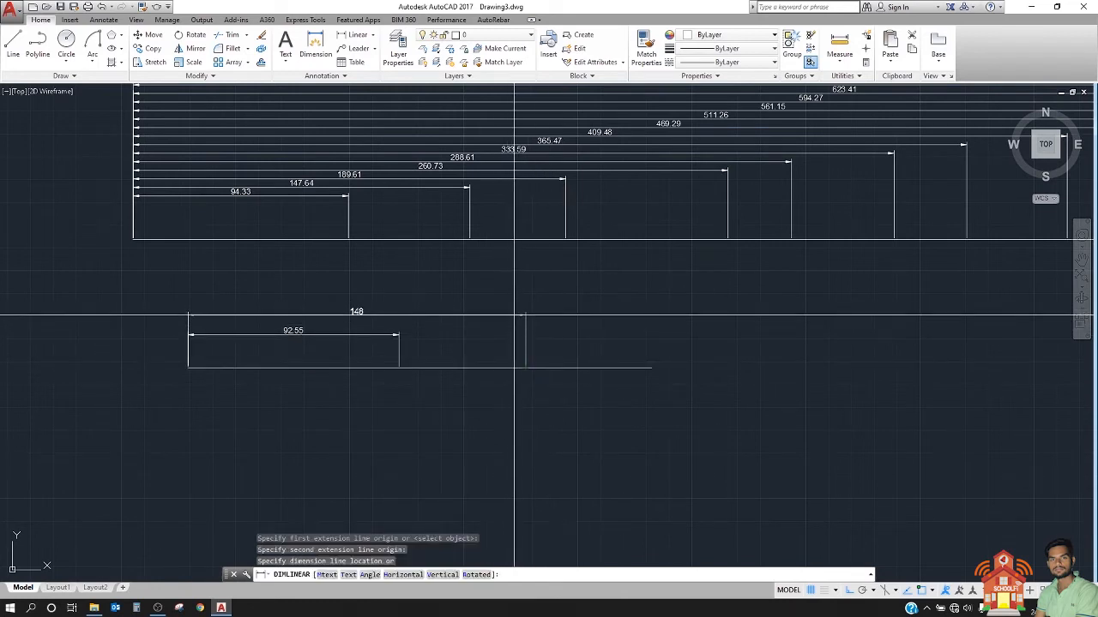
pyautogui.click(523, 319)
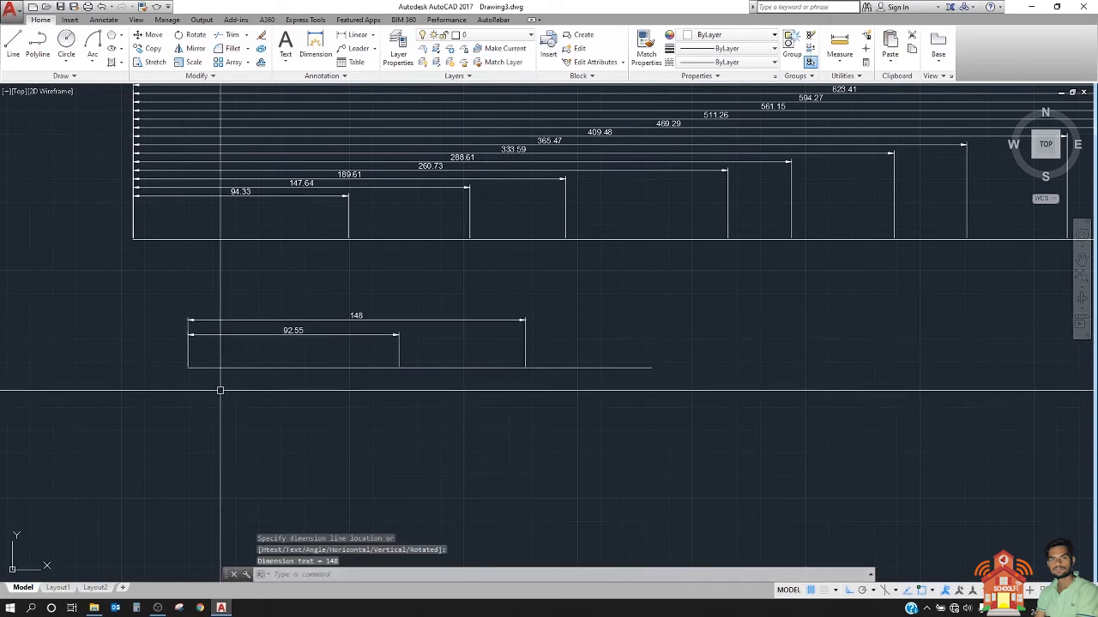
pyautogui.press('Return')
pyautogui.click(188, 367)
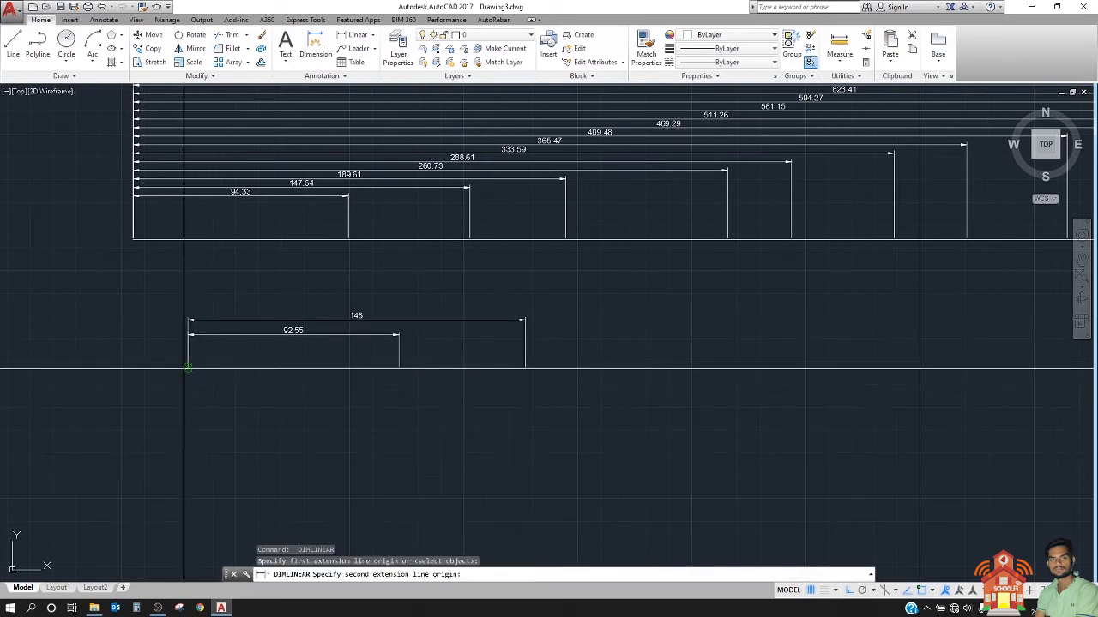
pyautogui.click(651, 367)
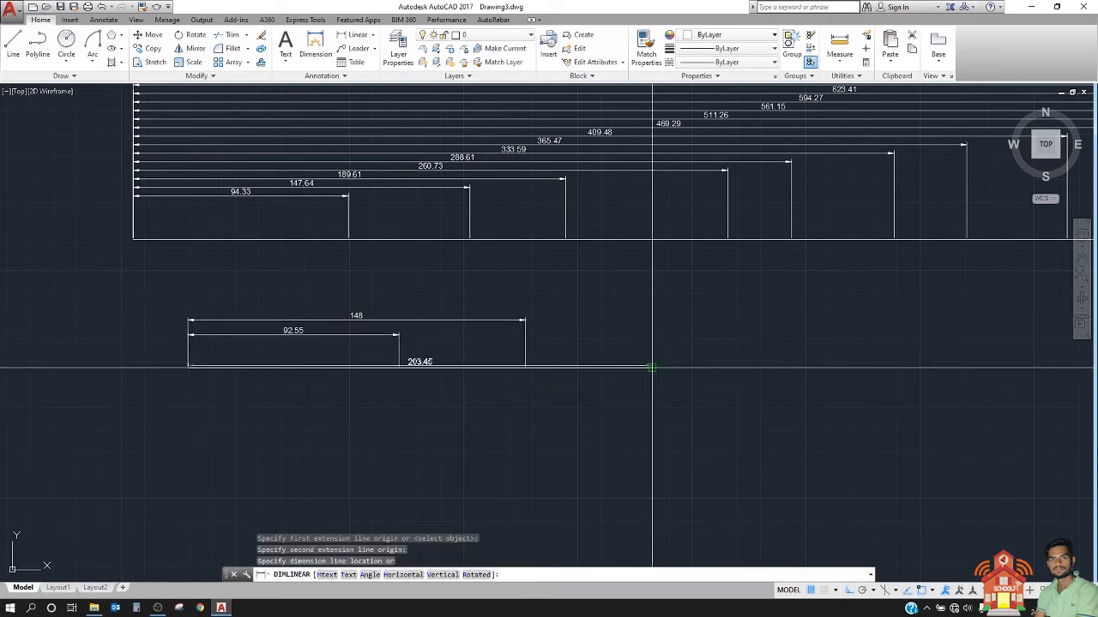
pyautogui.click(617, 305)
# Step: Compare the spacing and shared origin of the baseline dimensions with the individually placed linear dimensions below them
pyautogui.scroll(3, 351, 326)
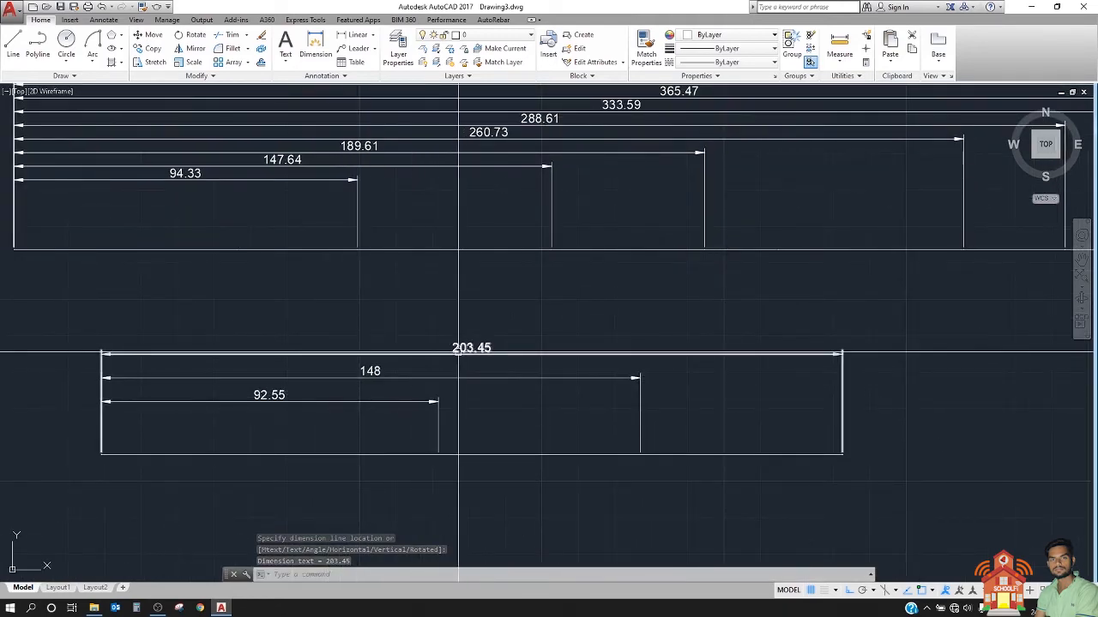
pyautogui.scroll(-2, 418, 390)
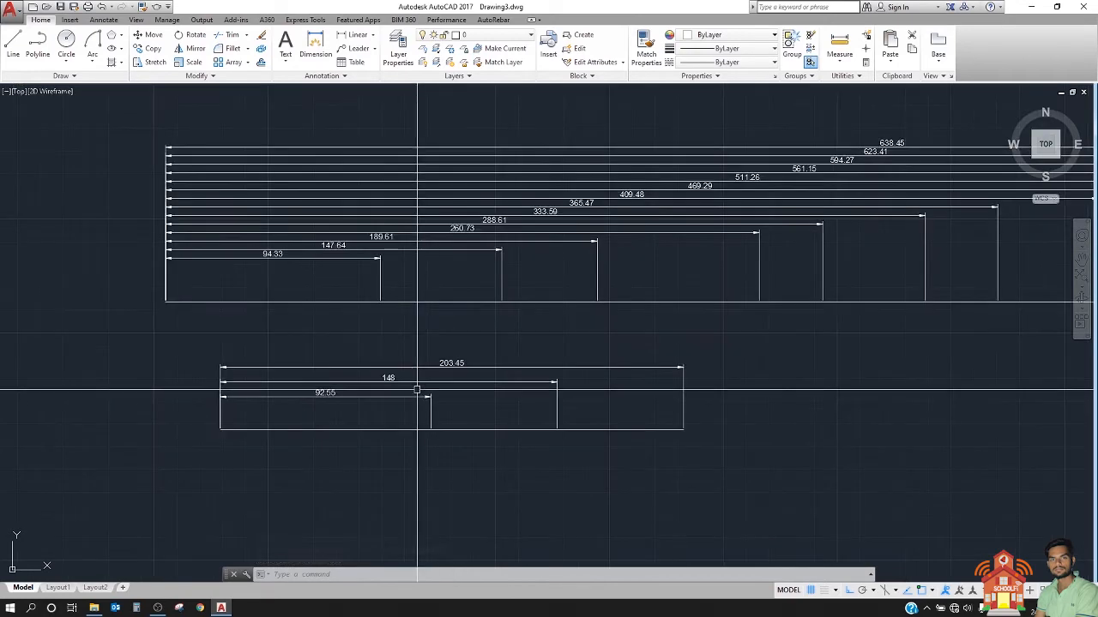
pyautogui.scroll(5, 465, 179)
pyautogui.scroll(-5, 421, 240)
pyautogui.scroll(2, 252, 240)
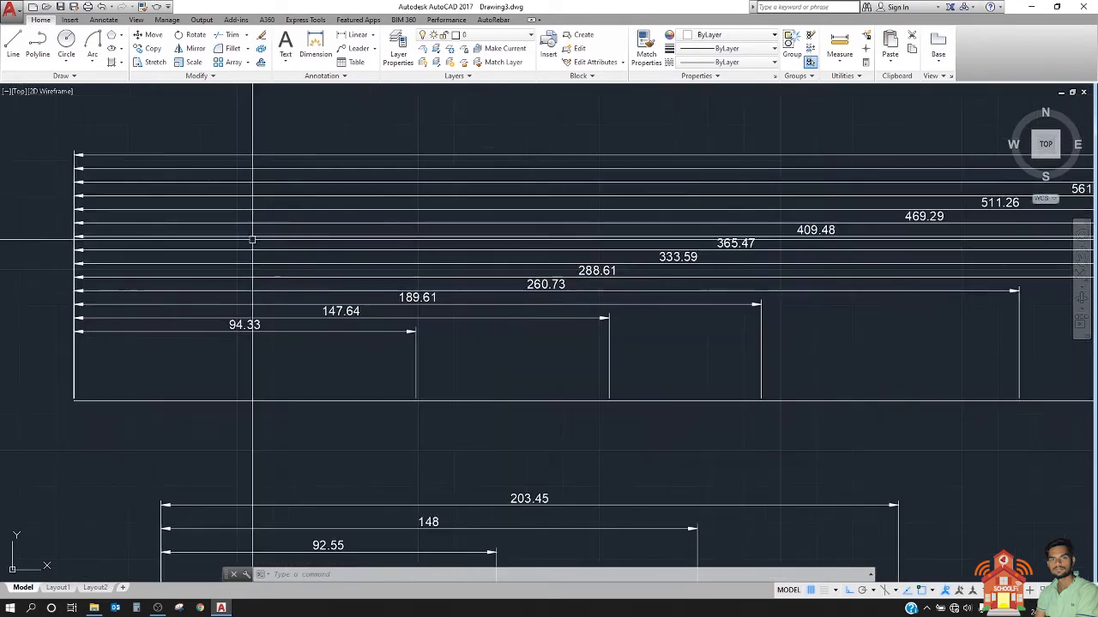
pyautogui.click(311, 136)
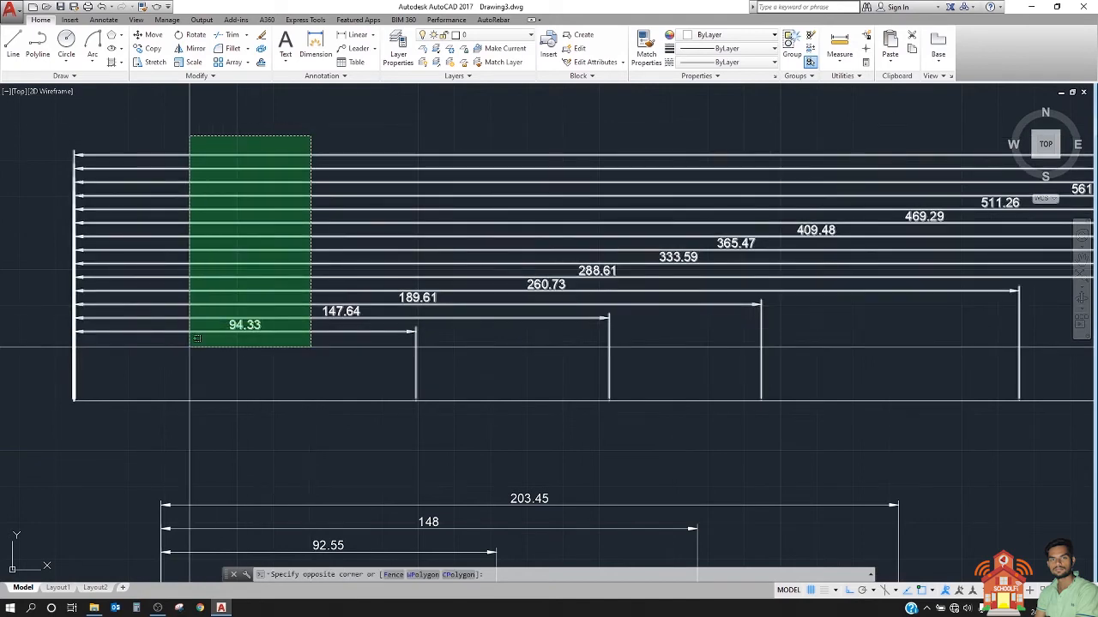
pyautogui.click(196, 339)
pyautogui.press('Escape')
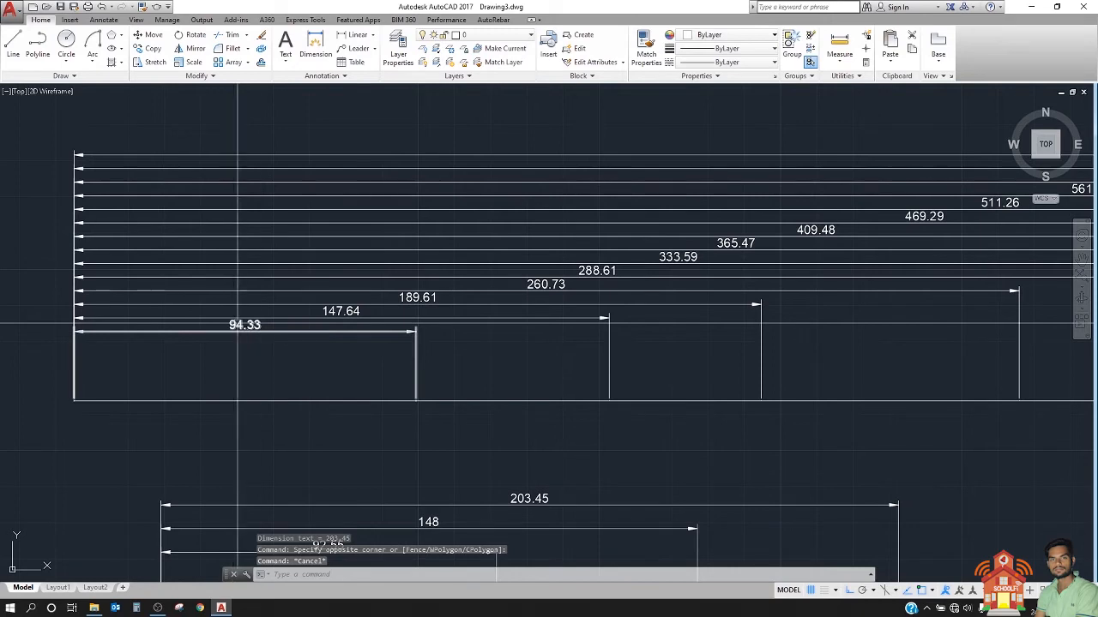
pyautogui.scroll(-5, 257, 316)
pyautogui.scroll(2, 376, 366)
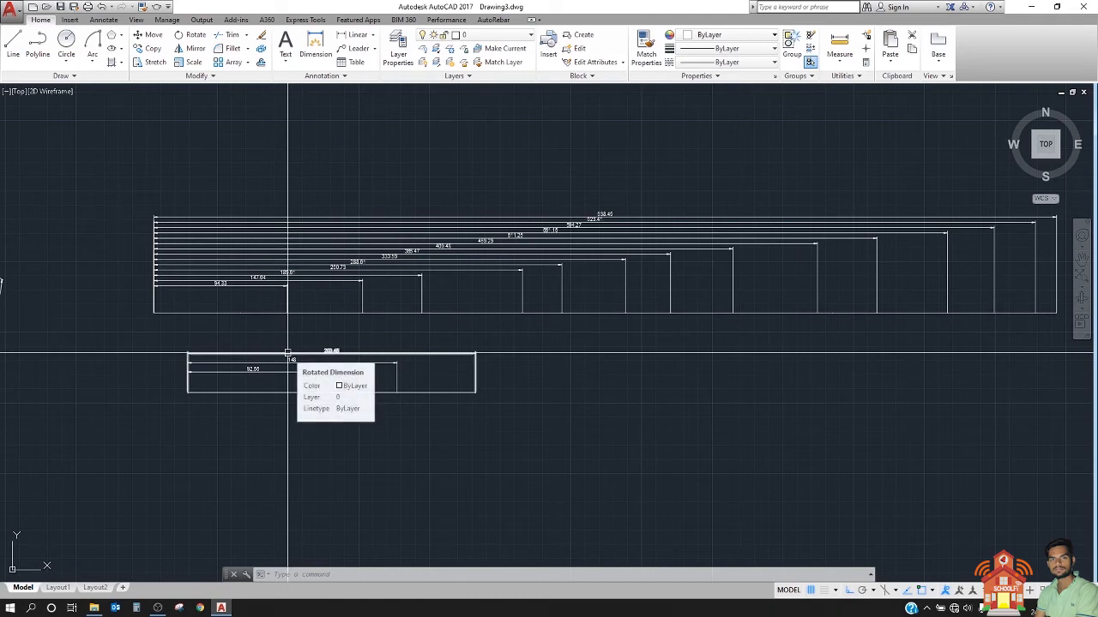
pyautogui.scroll(2, 288, 352)
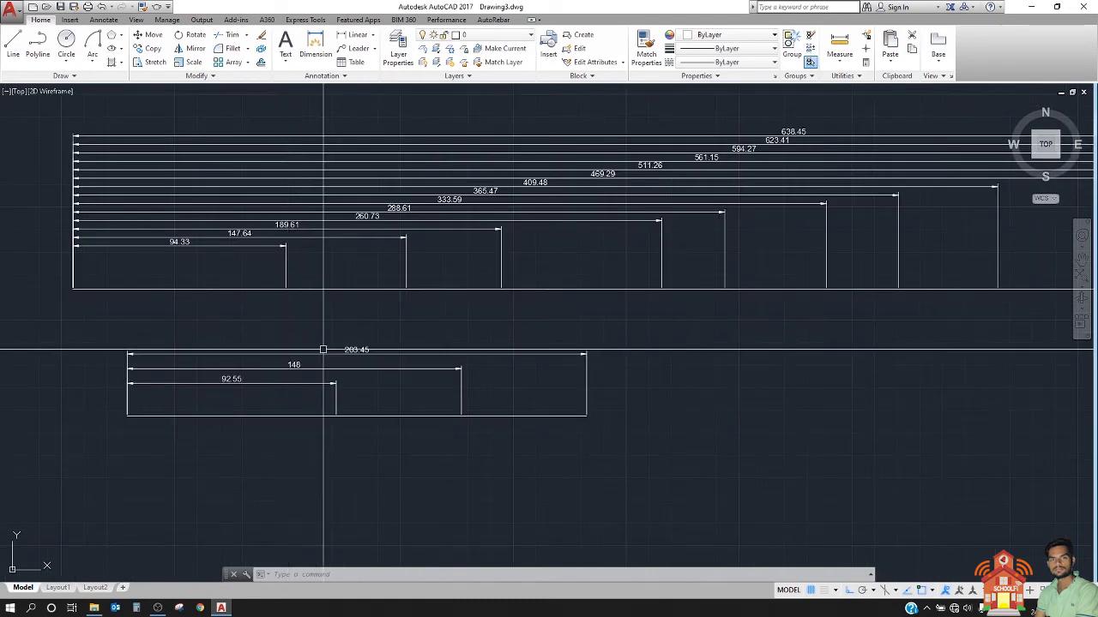
pyautogui.scroll(-3, 322, 350)
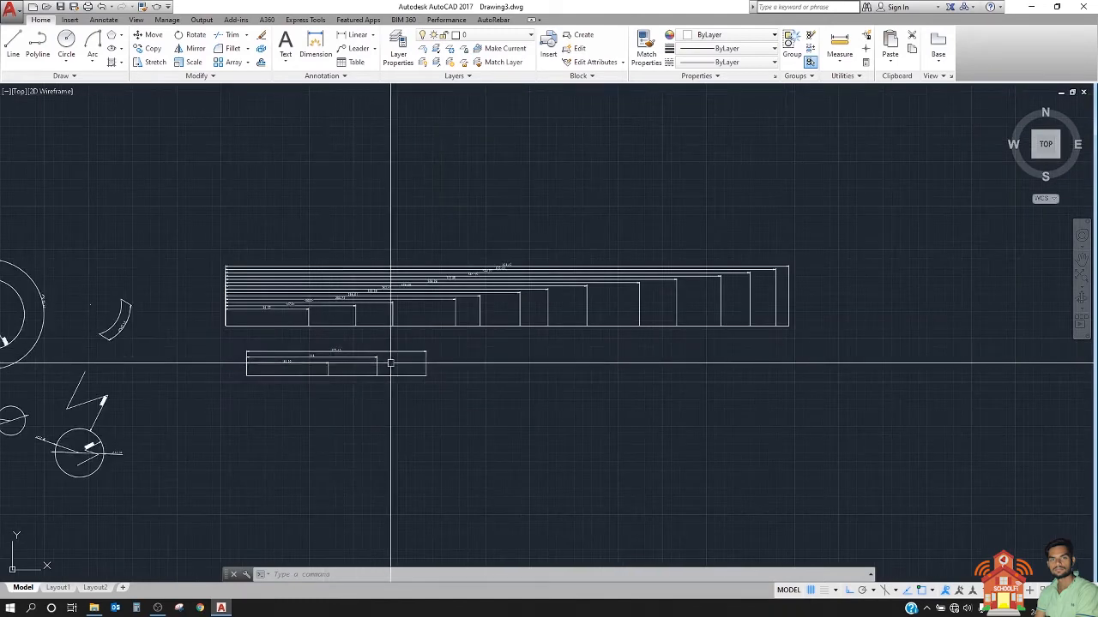
# Step: Draw a long horizontal polyline of seven unequal collinear segments in the empty area below the short dimensioned line
pyautogui.moveTo(392, 363); pyautogui.dragTo(226, 331, button='middle')
pyautogui.scroll(2, 228, 335)
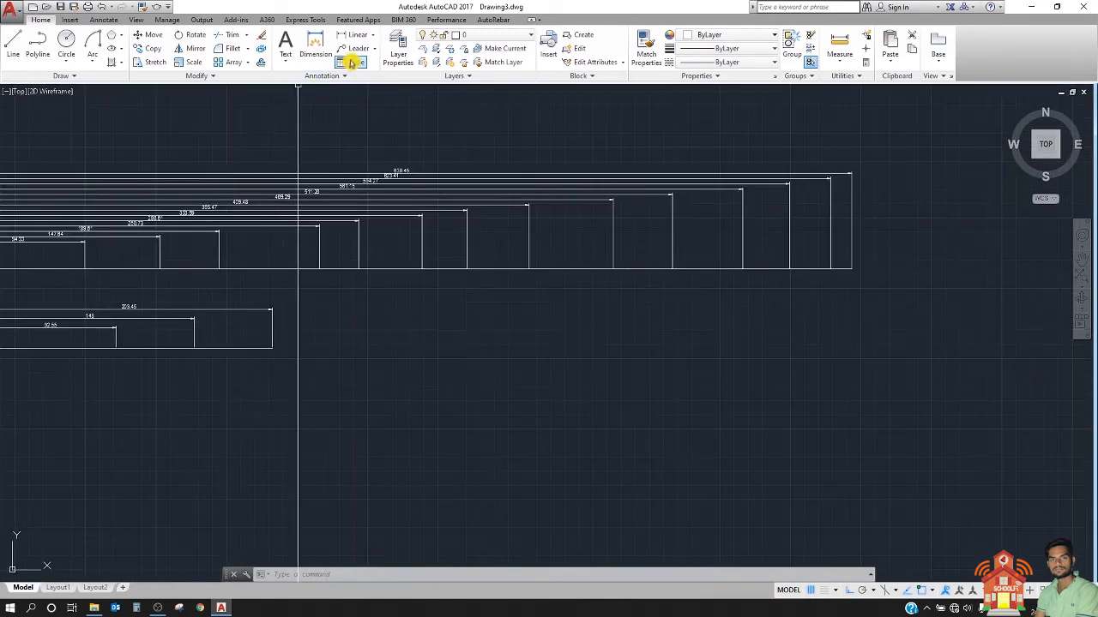
pyautogui.click(38, 47)
pyautogui.moveTo(415, 451); pyautogui.dragTo(563, 343, button='middle')
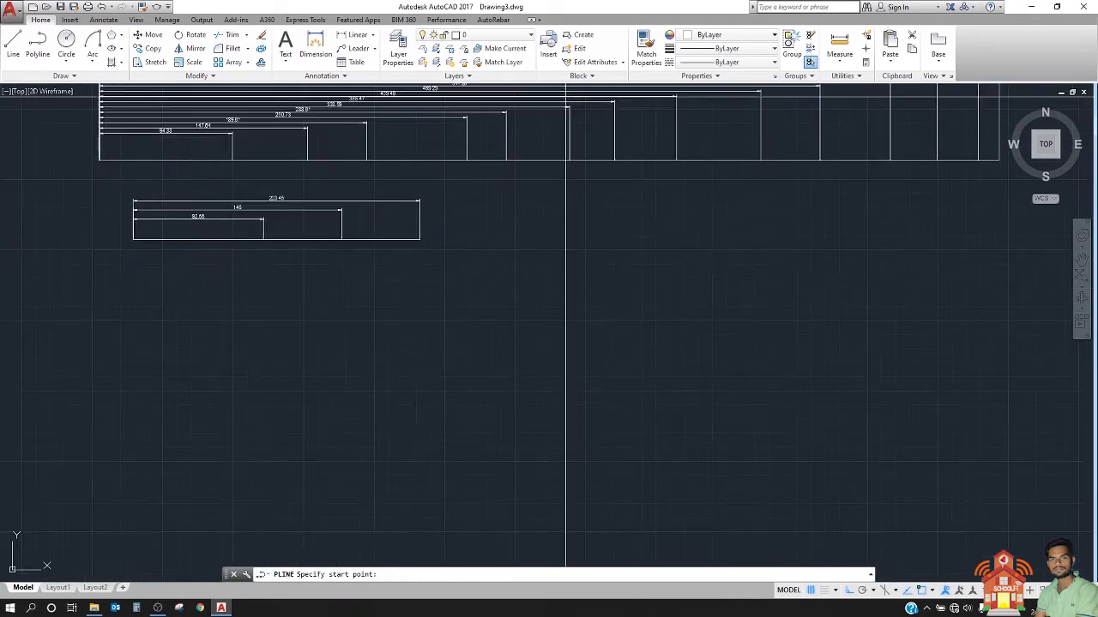
pyautogui.click(108, 377)
pyautogui.click(190, 376)
pyautogui.click(292, 378)
pyautogui.click(405, 379)
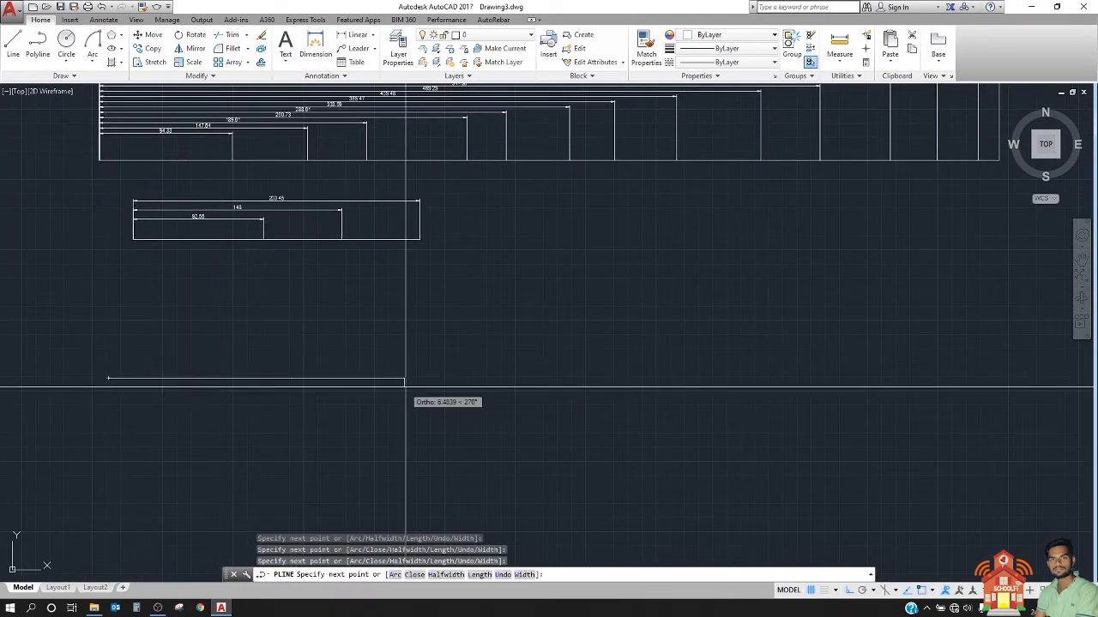
pyautogui.click(651, 384)
pyautogui.click(772, 377)
pyautogui.click(881, 367)
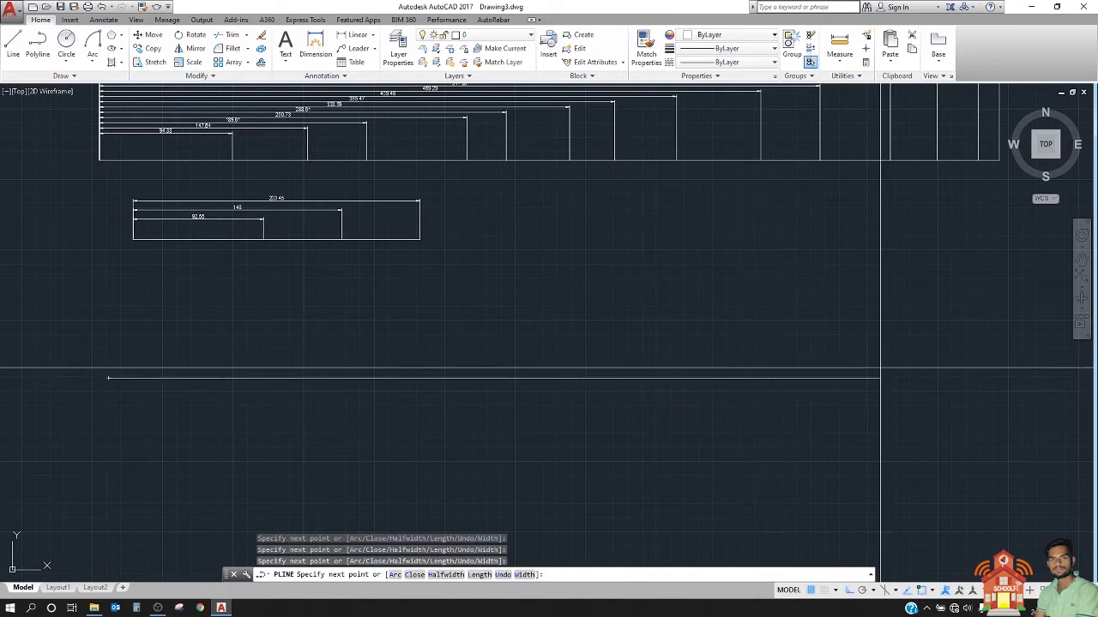
pyautogui.click(984, 376)
pyautogui.press('Escape')
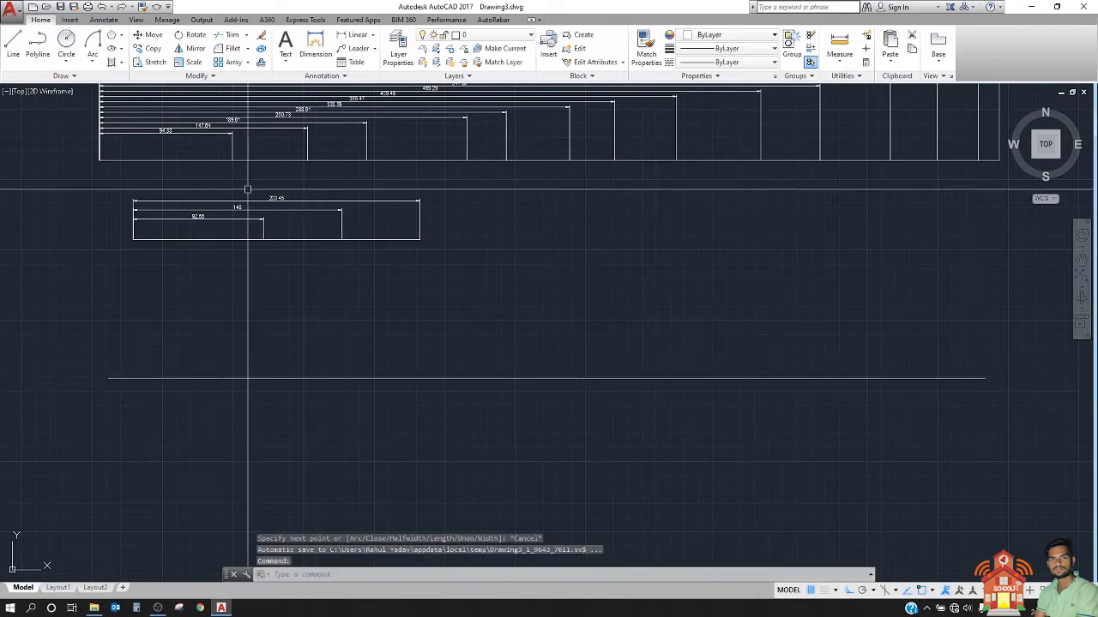
# Step: Add a linear dimension from the new polyline's left end to a point about 75 units along it, with the dimension line above
pyautogui.click(363, 40)
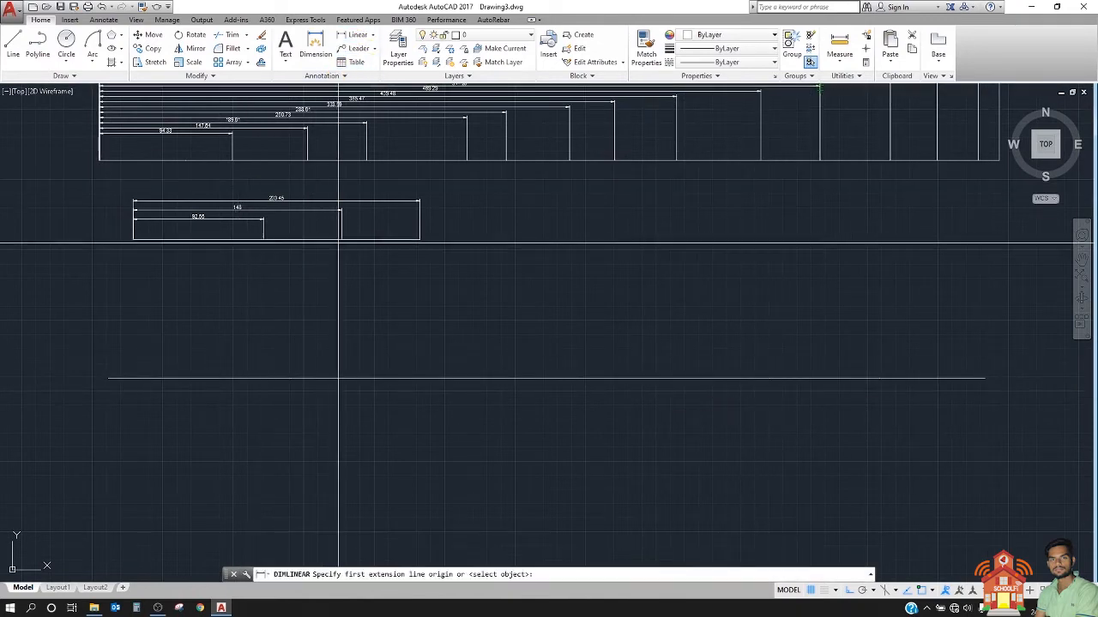
pyautogui.click(118, 377)
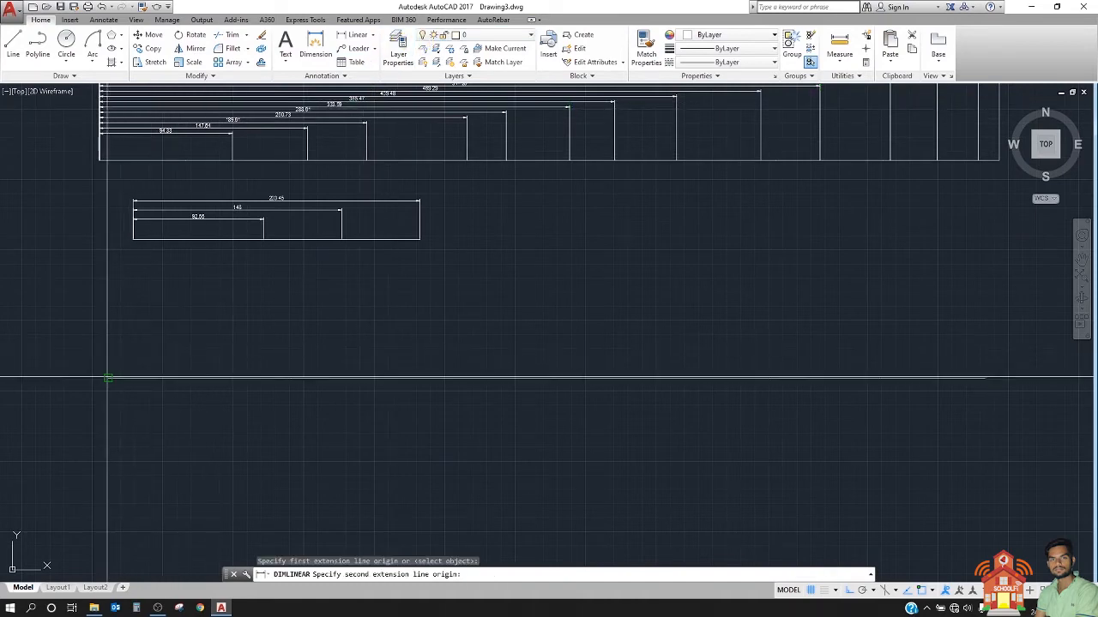
pyautogui.click(215, 378)
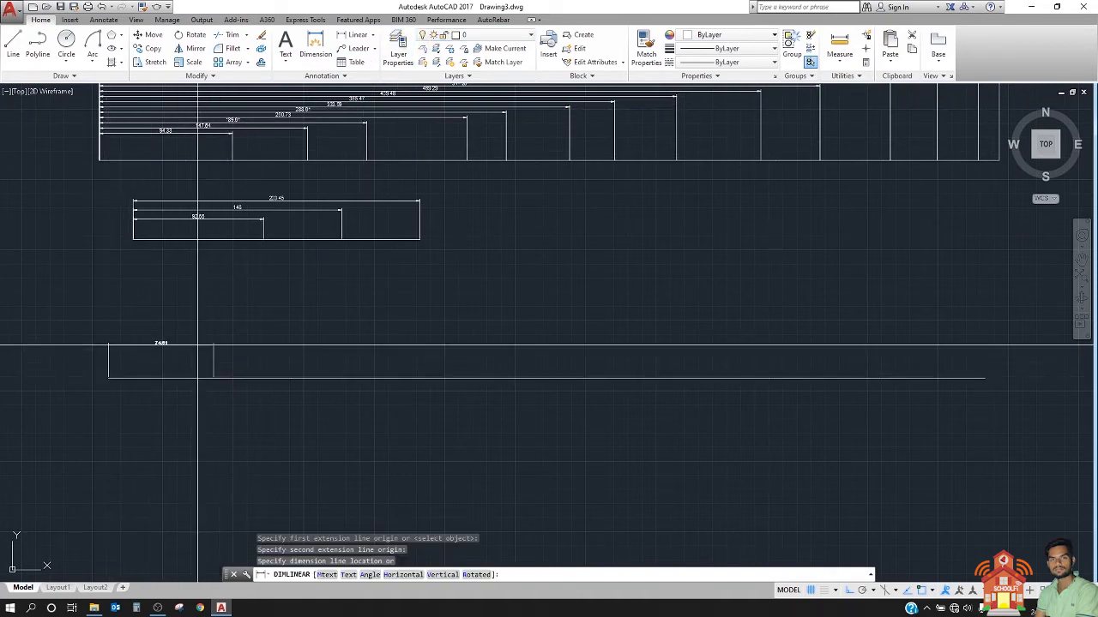
pyautogui.scroll(5, 196, 357)
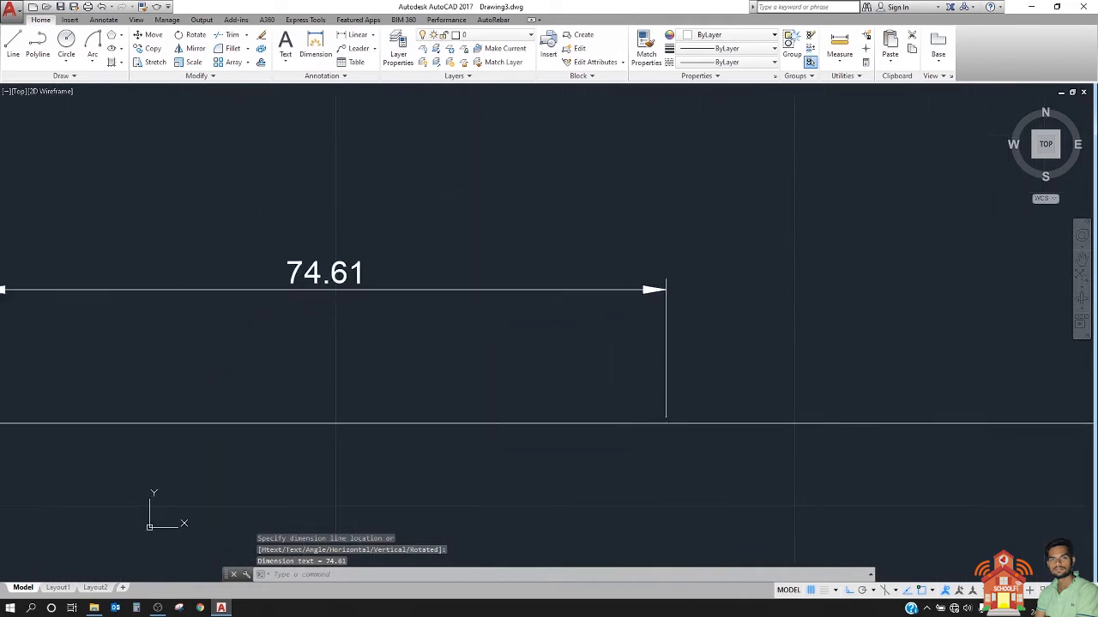
pyautogui.scroll(-1, 313, 319)
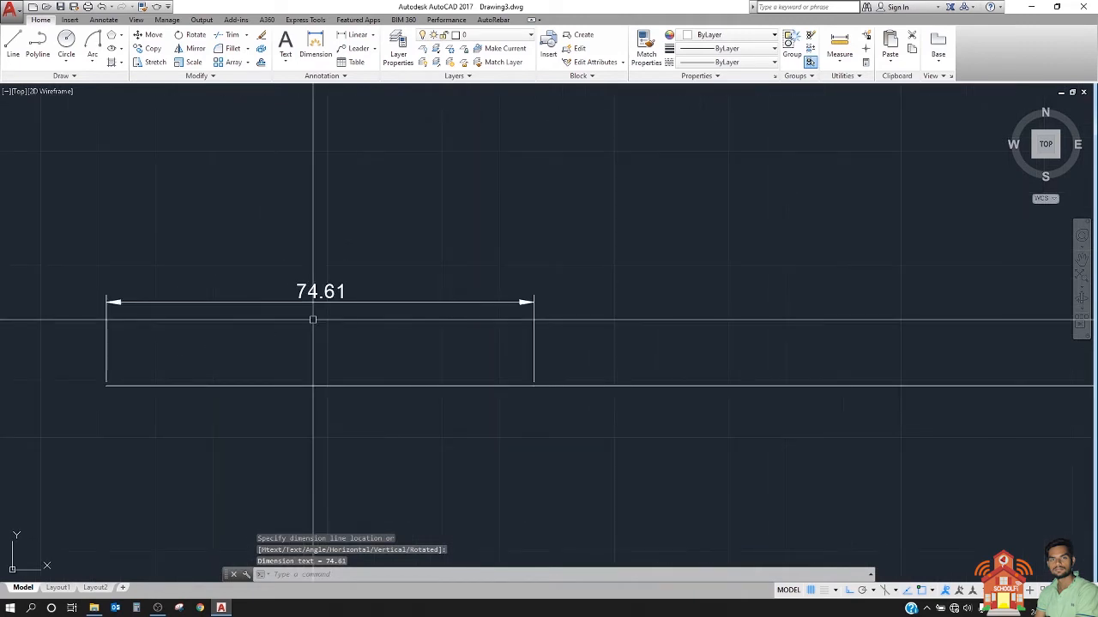
# Step: Continue the polyline's first dimension with chained dimensions of about 46, 45 and 50 units to its right
pyautogui.write('dc')
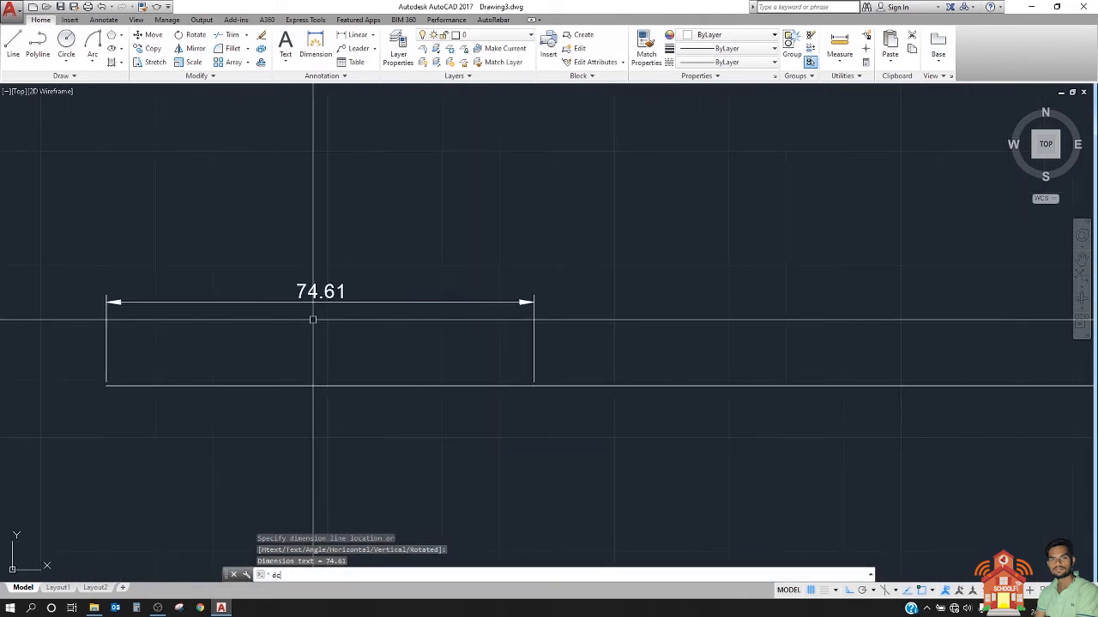
pyautogui.write('o')
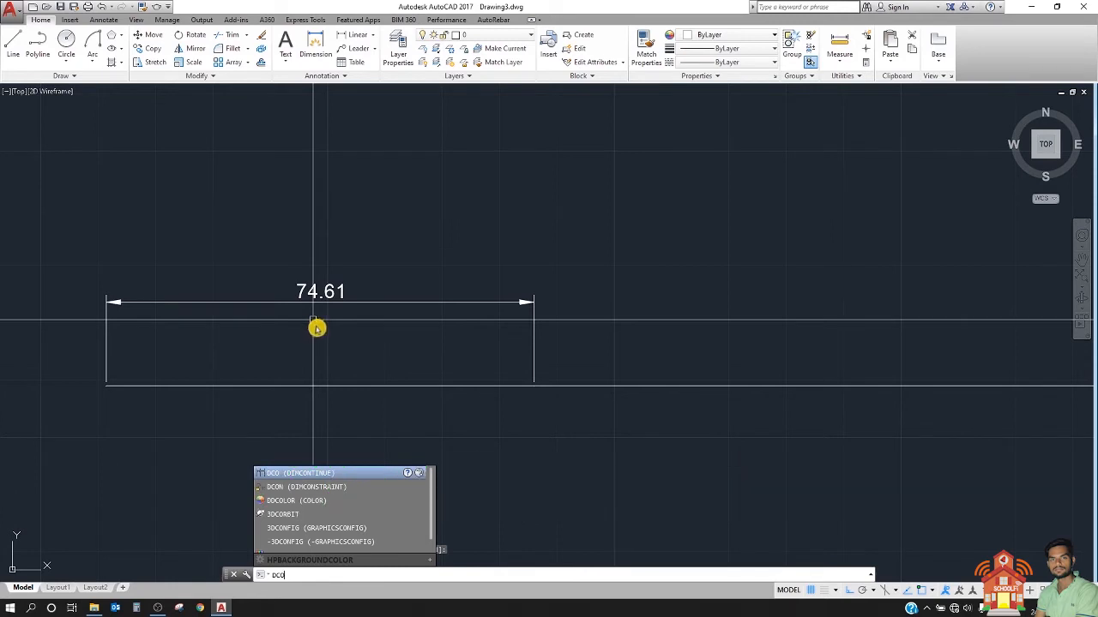
pyautogui.press('Return')
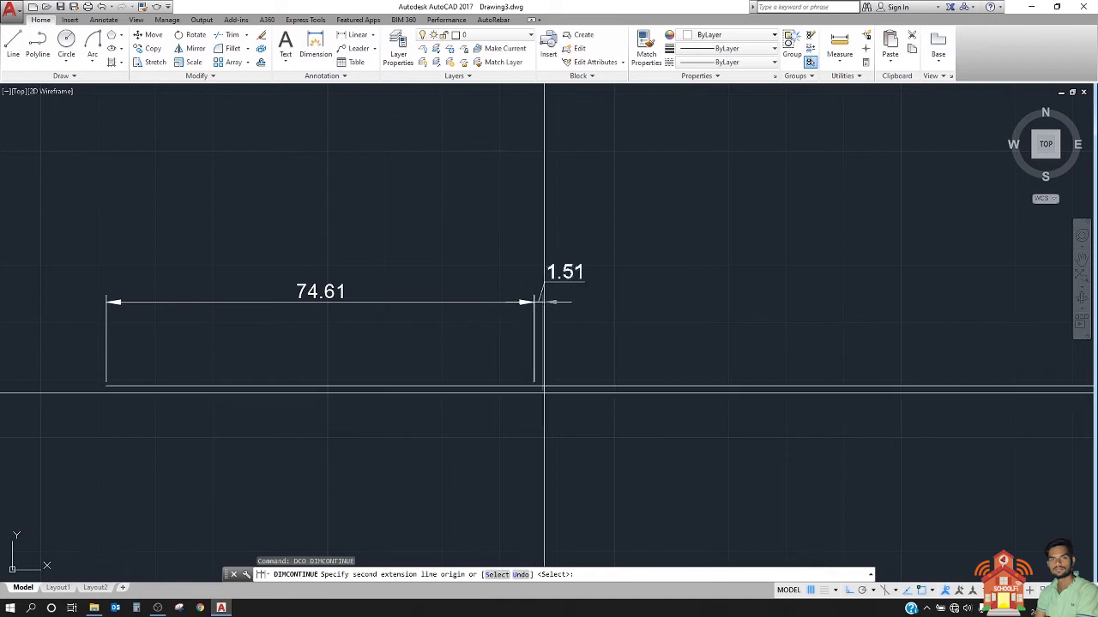
pyautogui.scroll(-2, 339, 369)
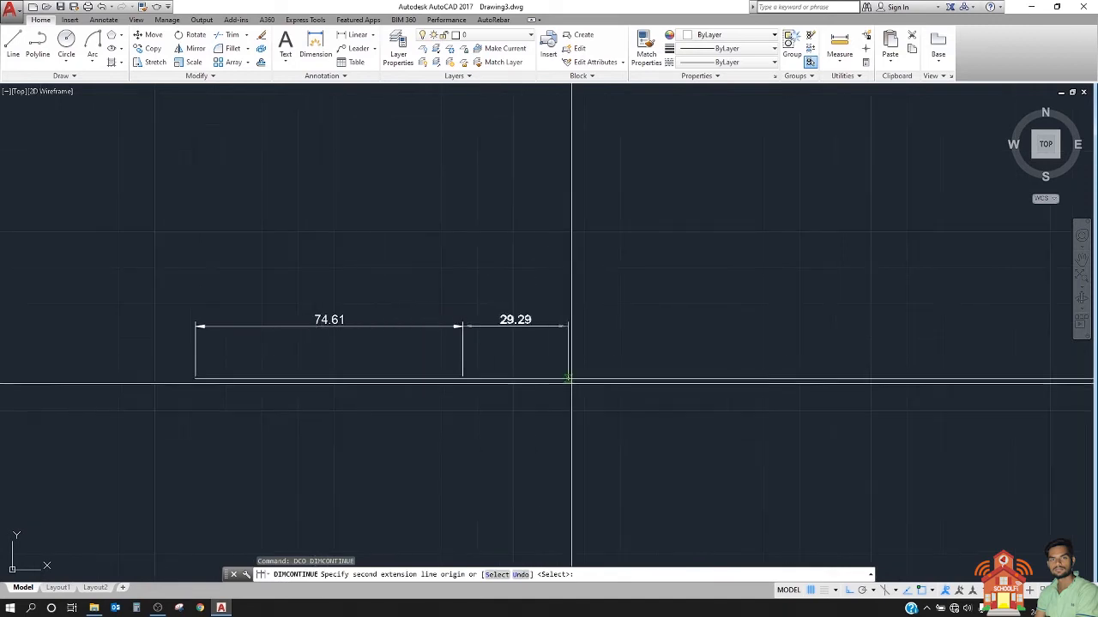
pyautogui.click(626, 378)
pyautogui.click(786, 379)
pyautogui.moveTo(787, 379); pyautogui.dragTo(527, 363, button='middle')
pyautogui.click(705, 367)
pyautogui.moveTo(704, 371); pyautogui.dragTo(512, 373, button='middle')
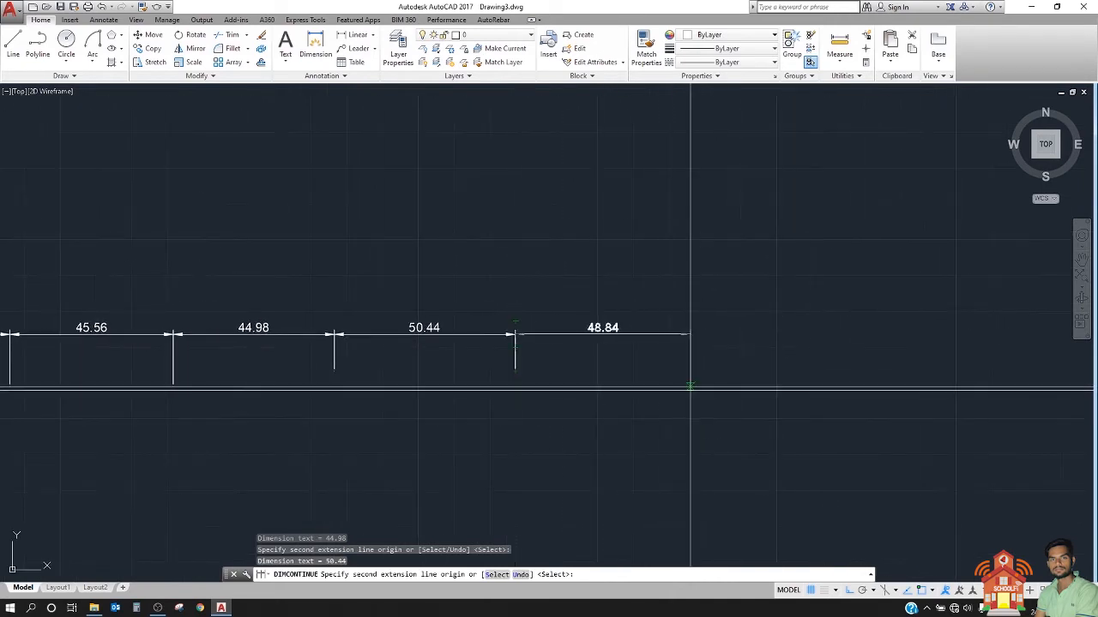
# Step: Extend the dimension chain along the polyline with five more continued dimensions of about 49, 50, 68, 45 and 49 units
pyautogui.click(689, 384)
pyautogui.moveTo(627, 387); pyautogui.dragTo(414, 387, button='middle')
pyautogui.click(655, 387)
pyautogui.moveTo(896, 384); pyautogui.dragTo(540, 399, button='middle')
pyautogui.click(549, 399)
pyautogui.click(726, 406)
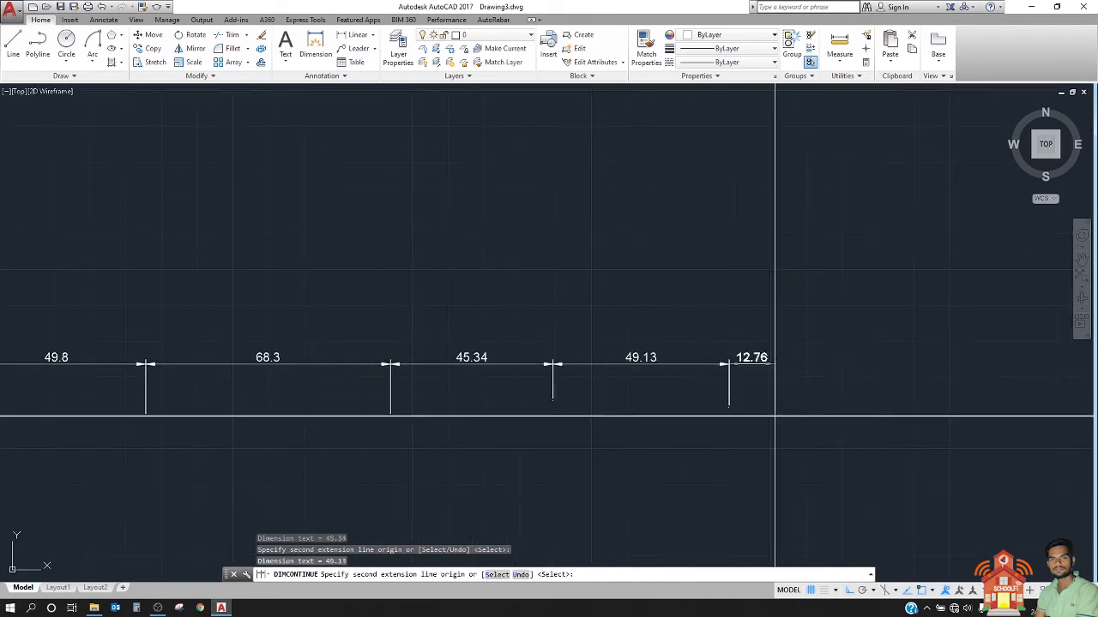
# Step: Complete the continued chain to the polyline's right end with dimensions of about 53, 40, 38 and 14 units
pyautogui.moveTo(779, 403); pyautogui.dragTo(506, 418, button='middle')
pyautogui.click(621, 416)
pyautogui.click(764, 422)
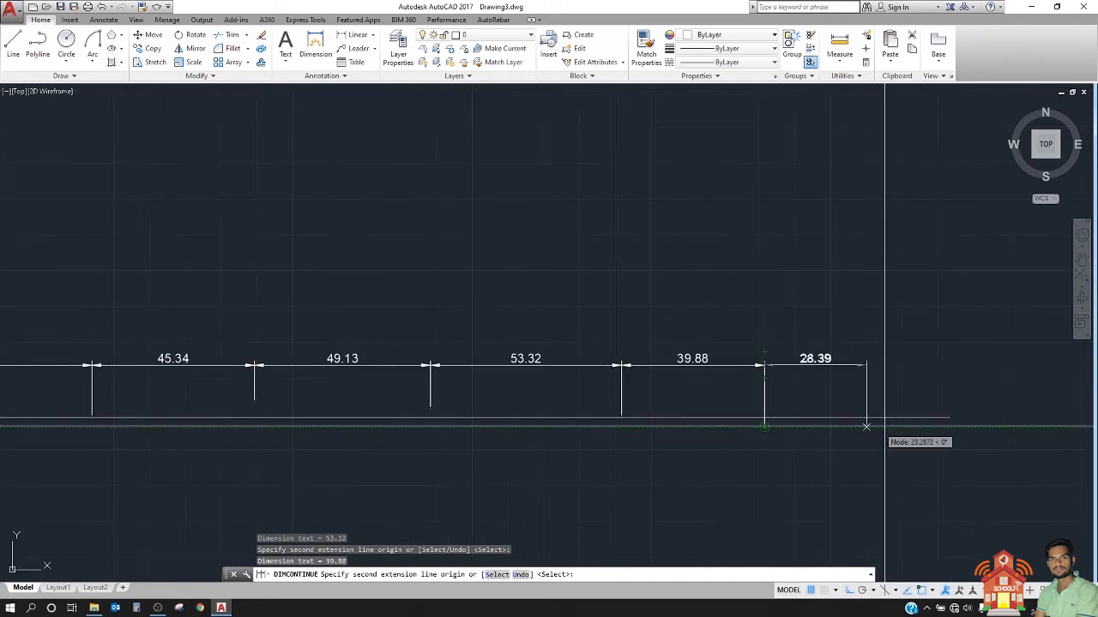
pyautogui.click(901, 426)
pyautogui.click(952, 421)
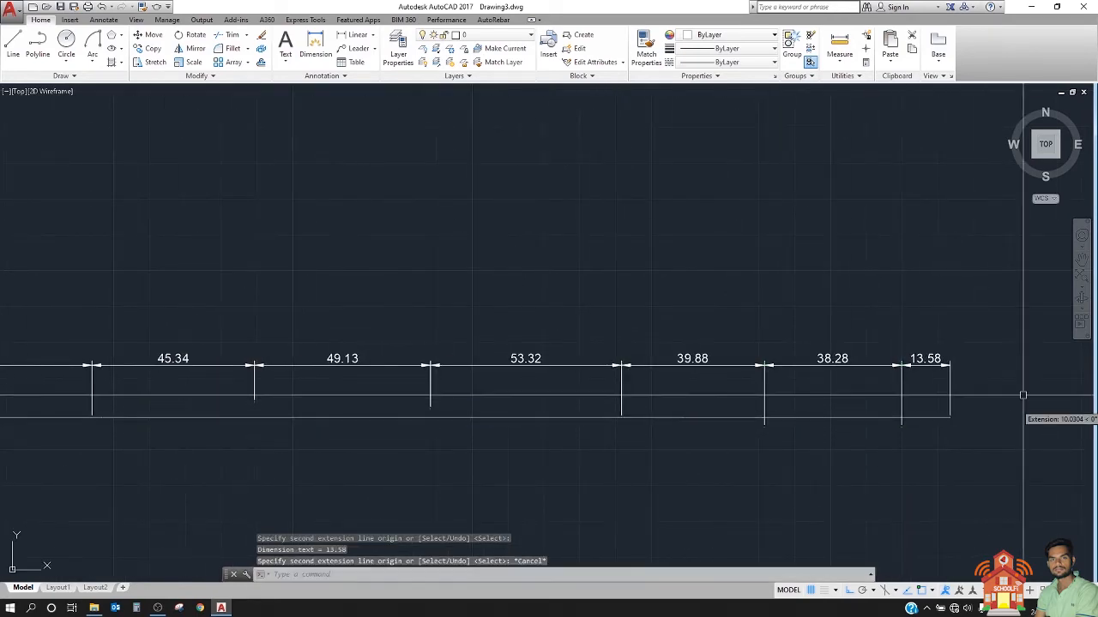
pyautogui.press('Escape')
# Step: Draw a shorter horizontal polyline about 234 units long in the empty area below the continued dimension chain
pyautogui.scroll(-10, 820, 386)
pyautogui.moveTo(821, 386); pyautogui.dragTo(810, 384, button='middle')
pyautogui.moveTo(515, 374); pyautogui.dragTo(356, 337, button='middle')
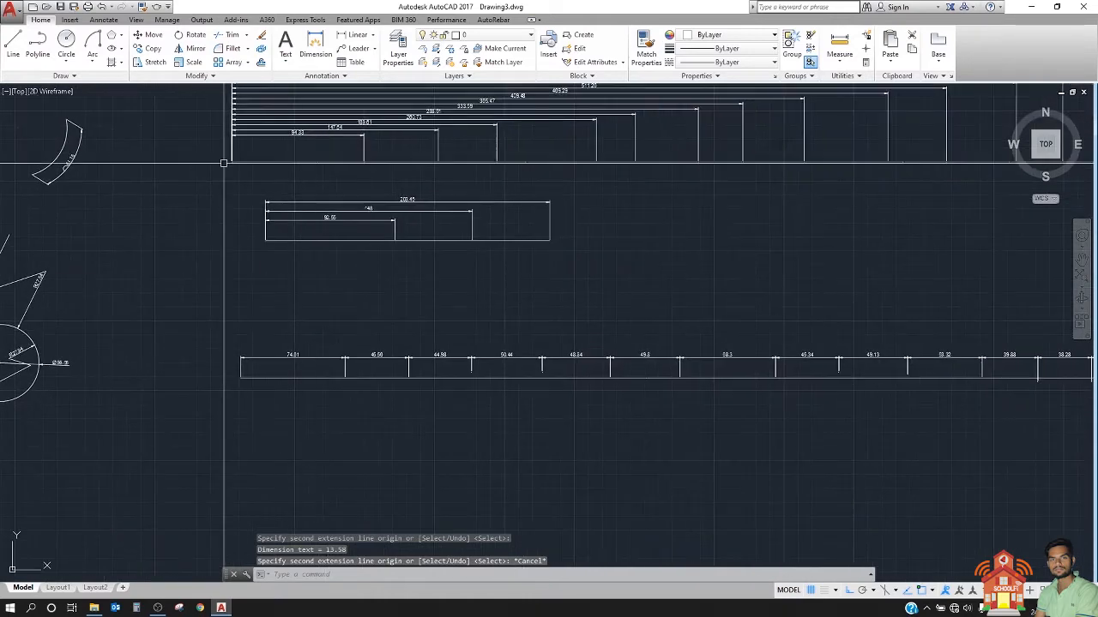
pyautogui.click(38, 45)
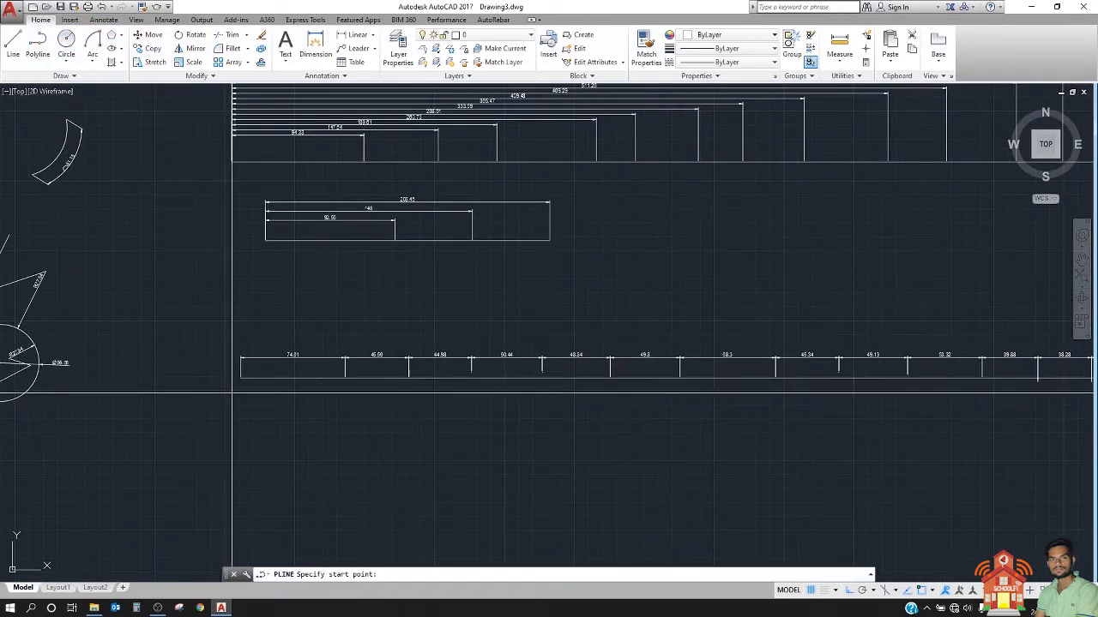
pyautogui.click(241, 482)
pyautogui.click(424, 482)
pyautogui.click(568, 482)
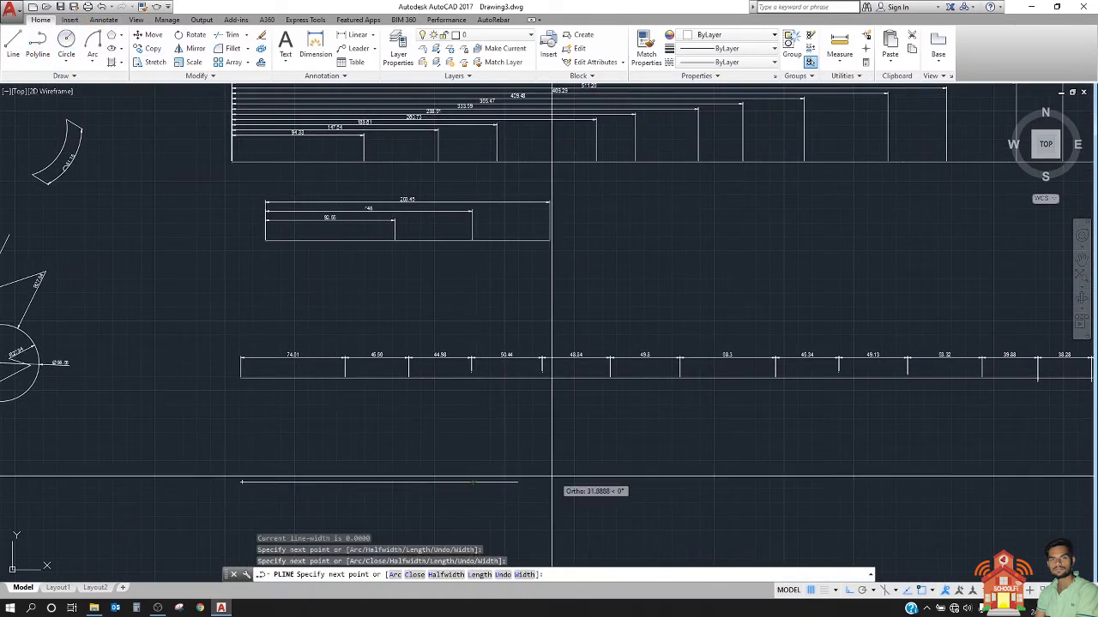
pyautogui.press('Escape')
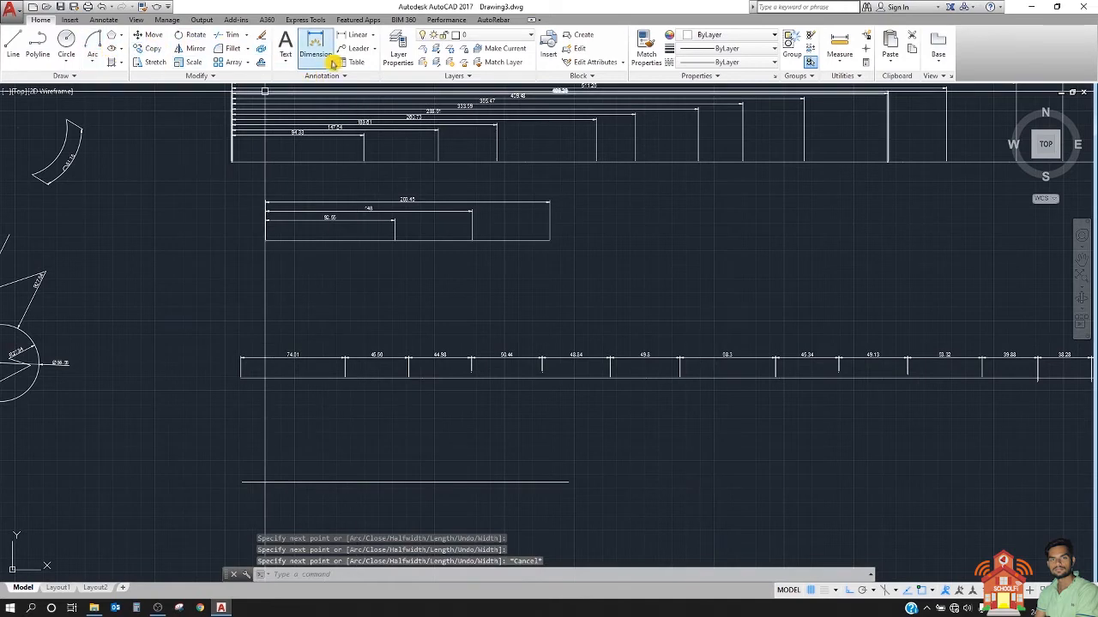
# Step: Place two separate linear dimensions end to end from the short polyline's left end, about 59 and 62 units long, on one line
pyautogui.click(352, 42)
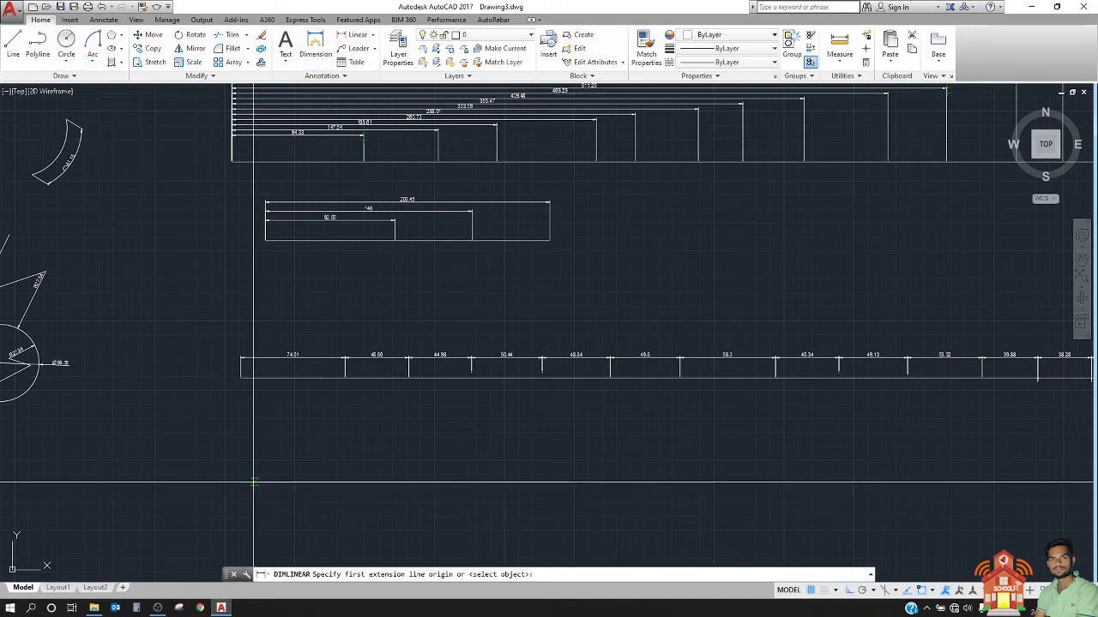
pyautogui.click(325, 482)
pyautogui.click(326, 463)
pyautogui.scroll(3, 334, 486)
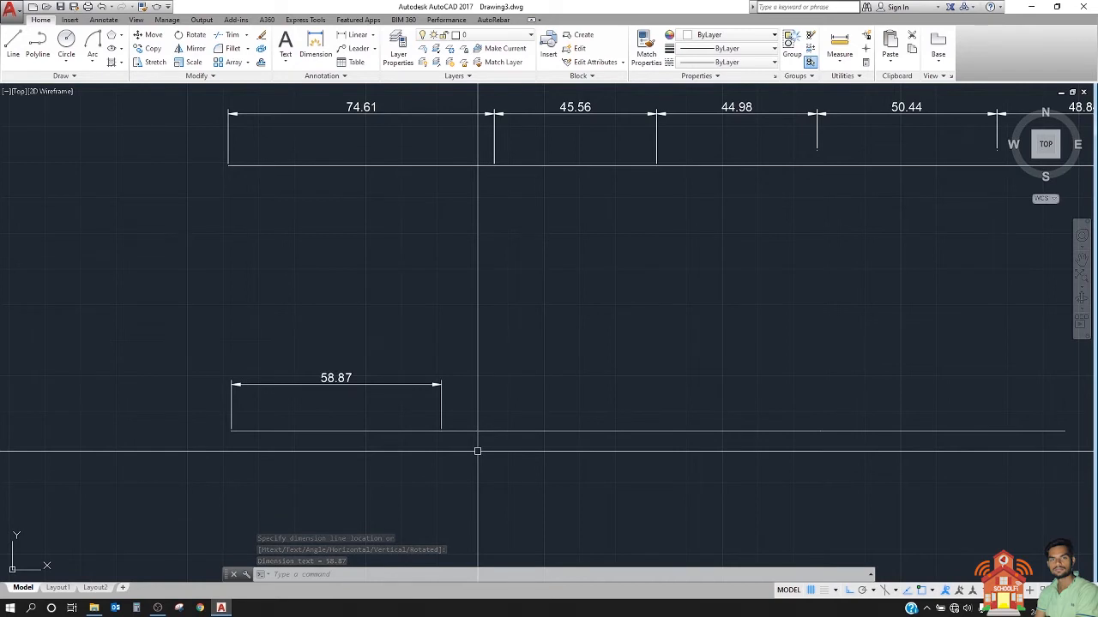
pyautogui.press('Return')
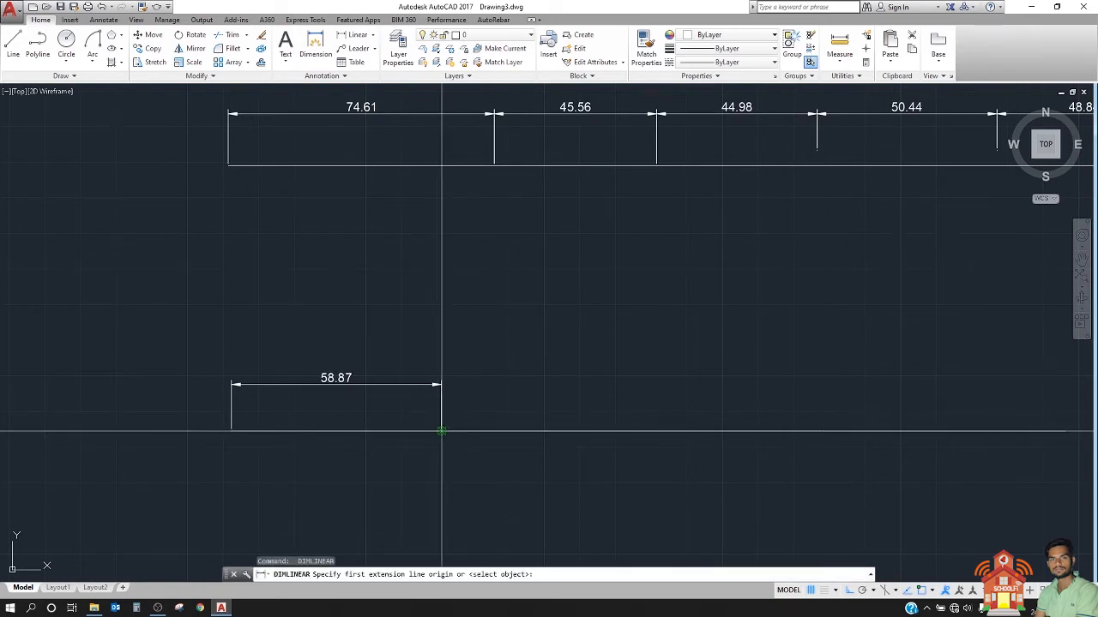
pyautogui.click(659, 437)
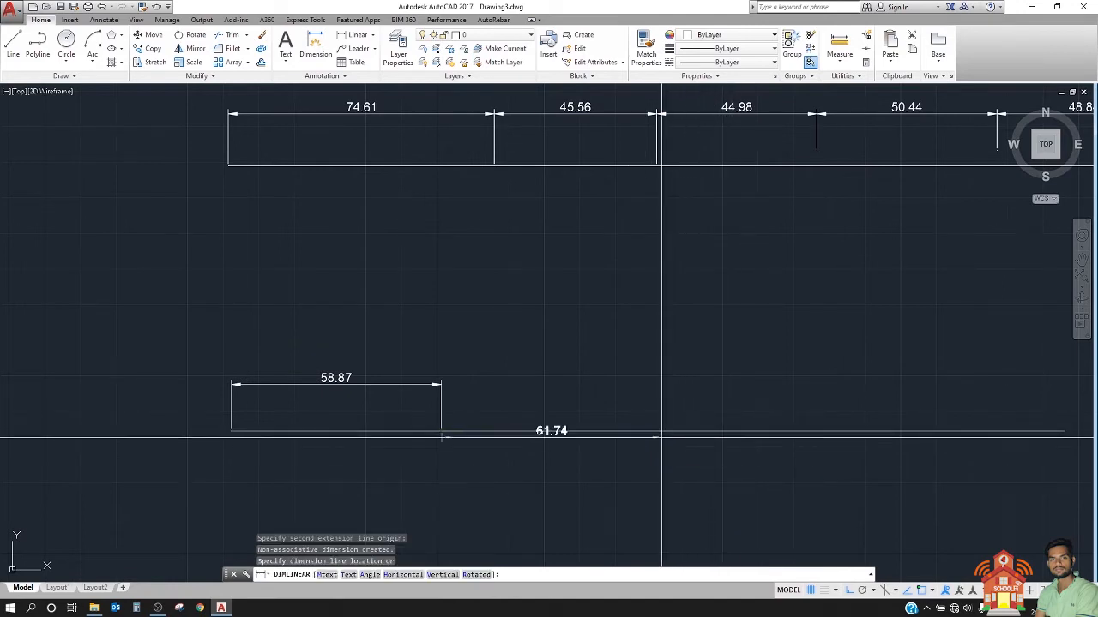
pyautogui.click(441, 384)
# Step: Add two more linear dimensions of about 45 and 69 units in line with them, ending at the short polyline's right end
pyautogui.moveTo(674, 429); pyautogui.dragTo(502, 429, button='middle')
pyautogui.press('Return')
pyautogui.click(489, 433)
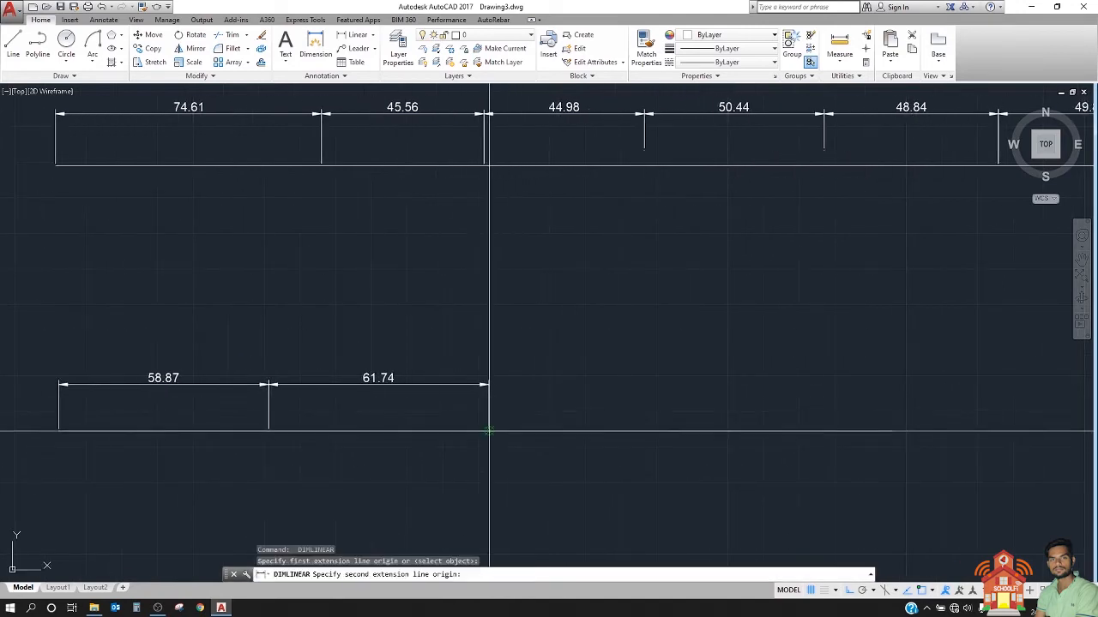
pyautogui.click(647, 431)
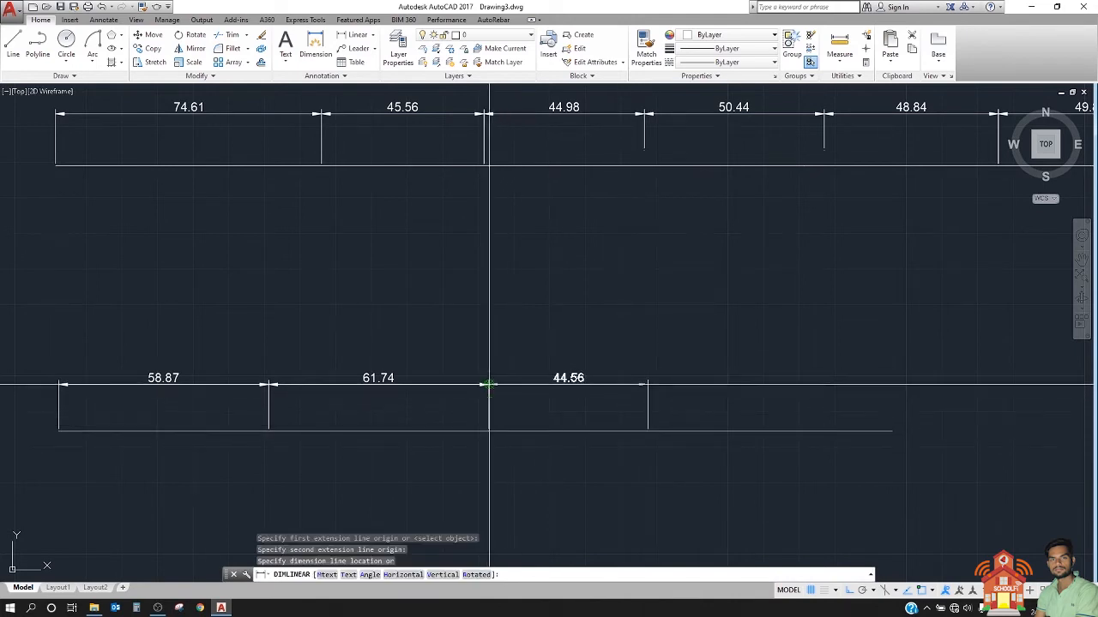
pyautogui.click(489, 385)
pyautogui.press('Return')
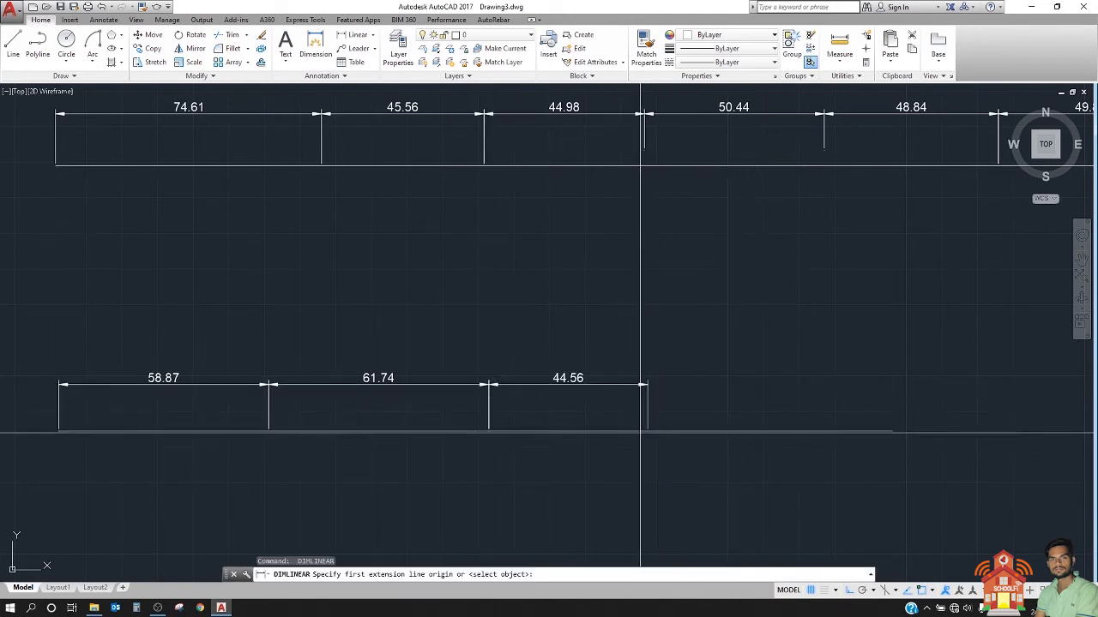
pyautogui.click(891, 431)
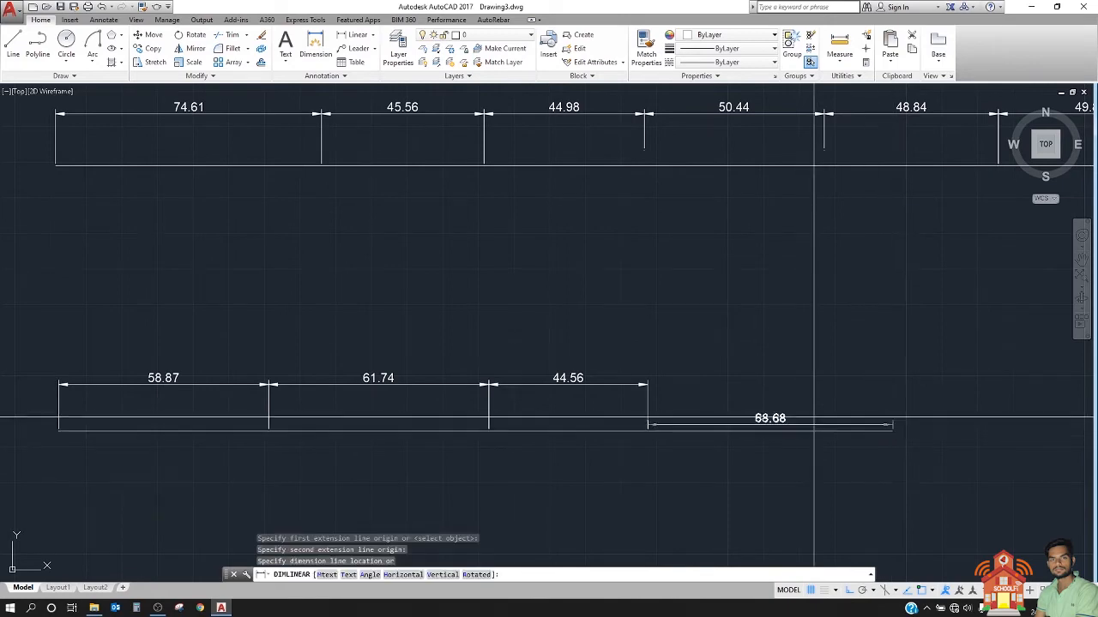
pyautogui.click(649, 384)
# Step: Compare the continued dimension chain with the individually placed linear dimensions on the shorter polyline below it
pyautogui.scroll(-8, 498, 428)
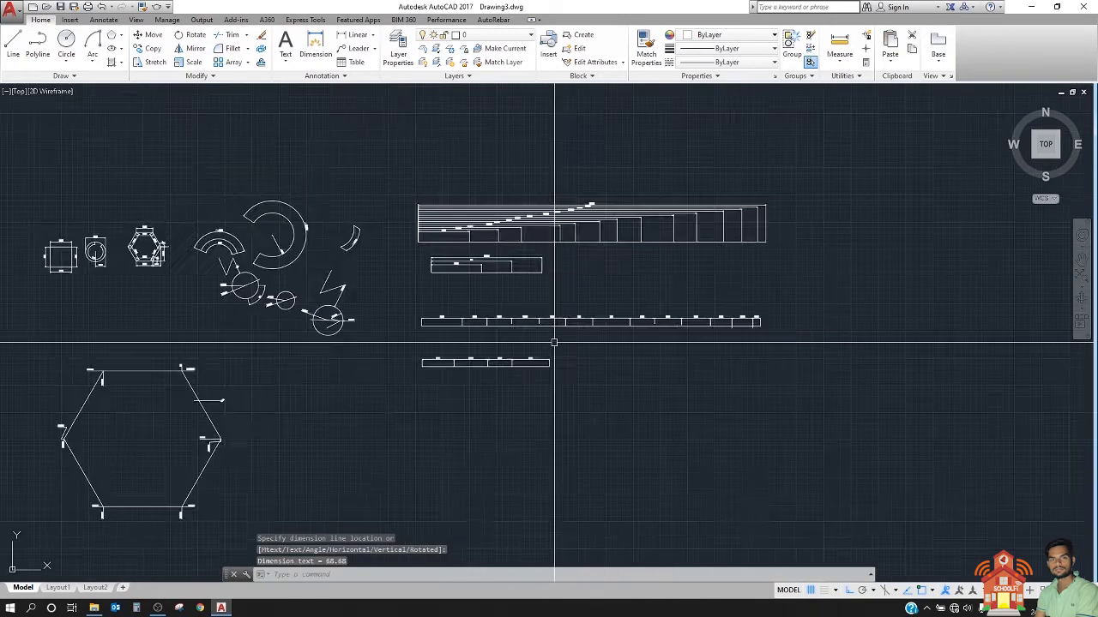
pyautogui.scroll(4, 692, 318)
pyautogui.moveTo(763, 346); pyautogui.dragTo(819, 323, button='middle')
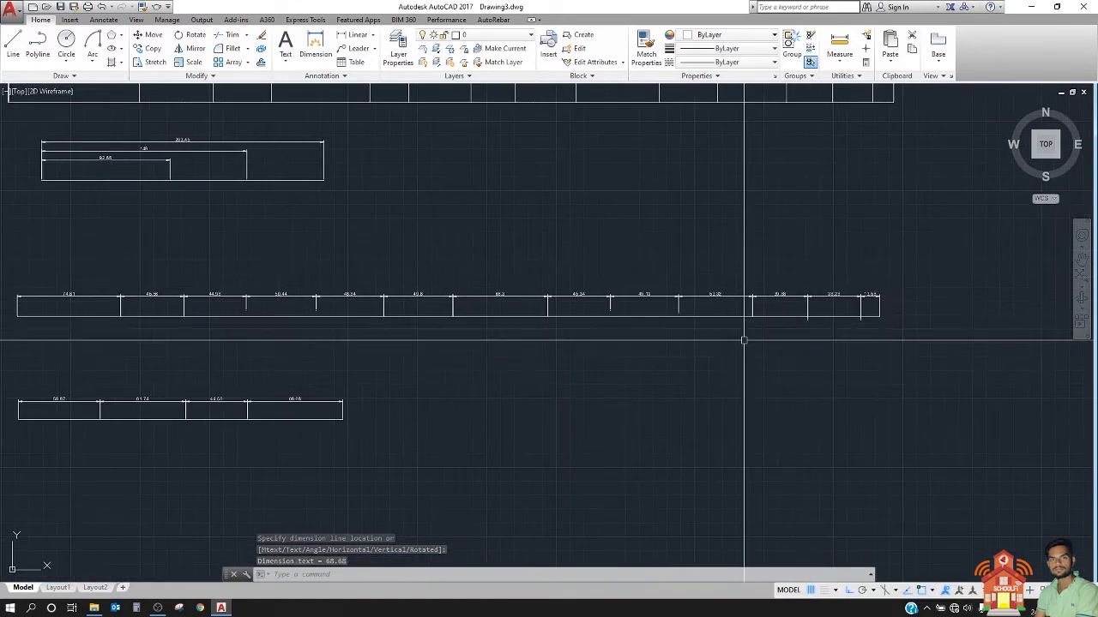
pyautogui.moveTo(532, 362); pyautogui.dragTo(608, 362, button='middle')
pyautogui.scroll(5, 338, 417)
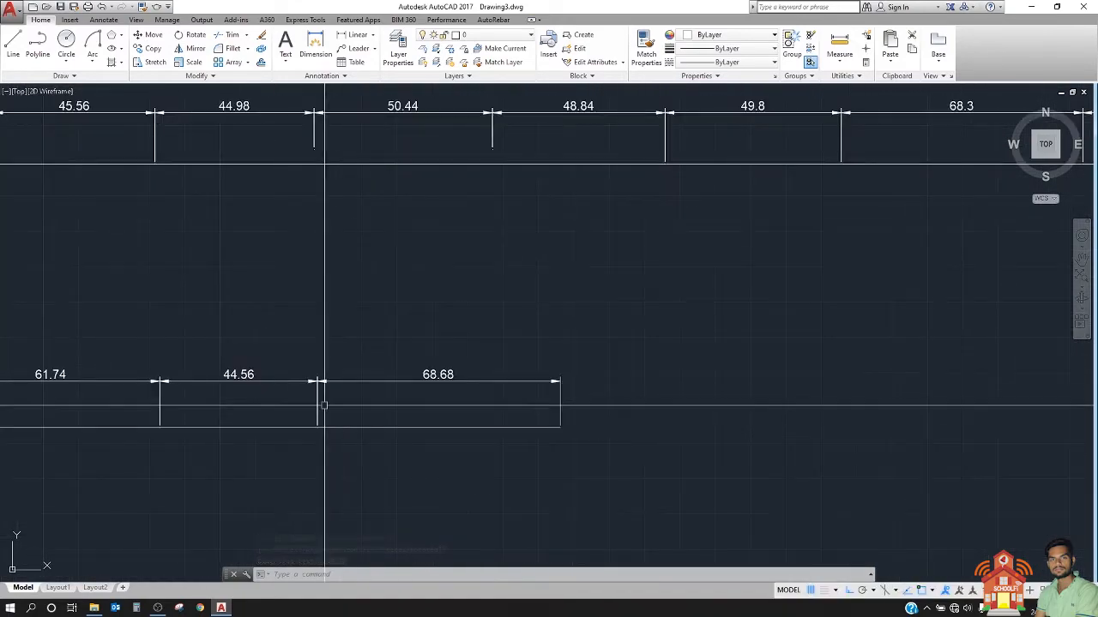
pyautogui.moveTo(357, 390); pyautogui.dragTo(404, 396, button='middle')
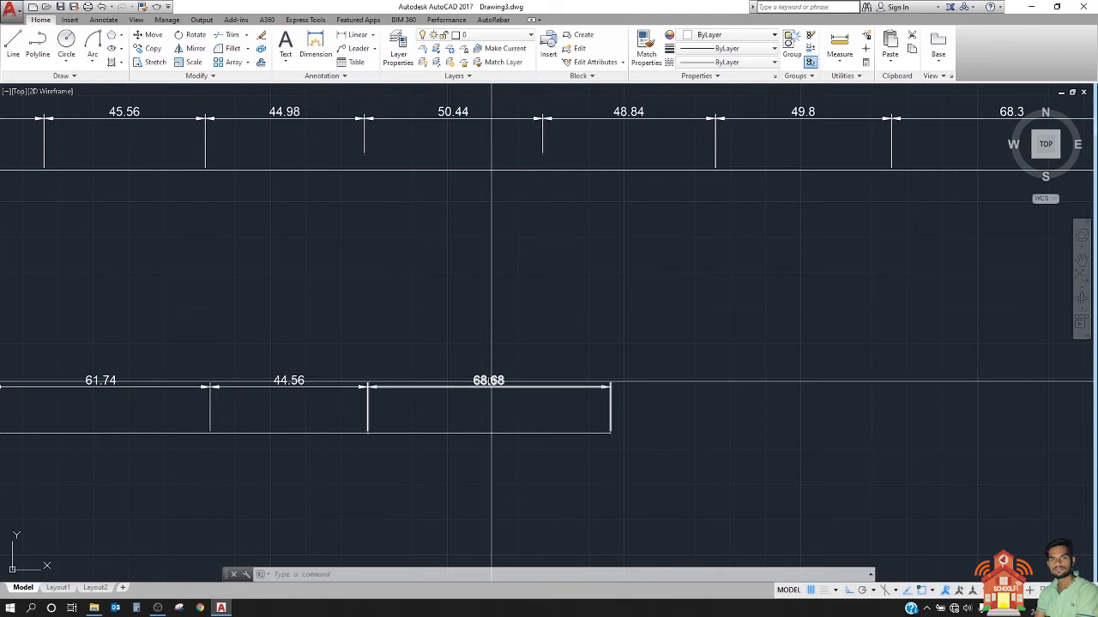
pyautogui.scroll(-5, 491, 381)
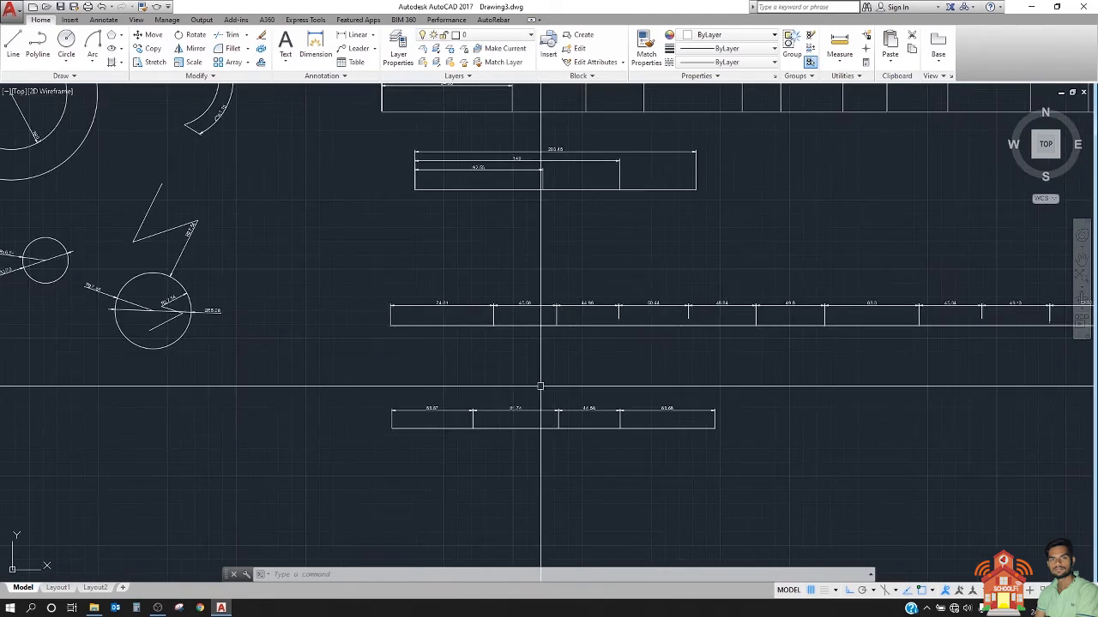
pyautogui.moveTo(580, 409)
pyautogui.mouseDown(button='middle')
pyautogui.moveTo(416, 413)
pyautogui.moveTo(450, 406)
pyautogui.mouseUp(button='middle')
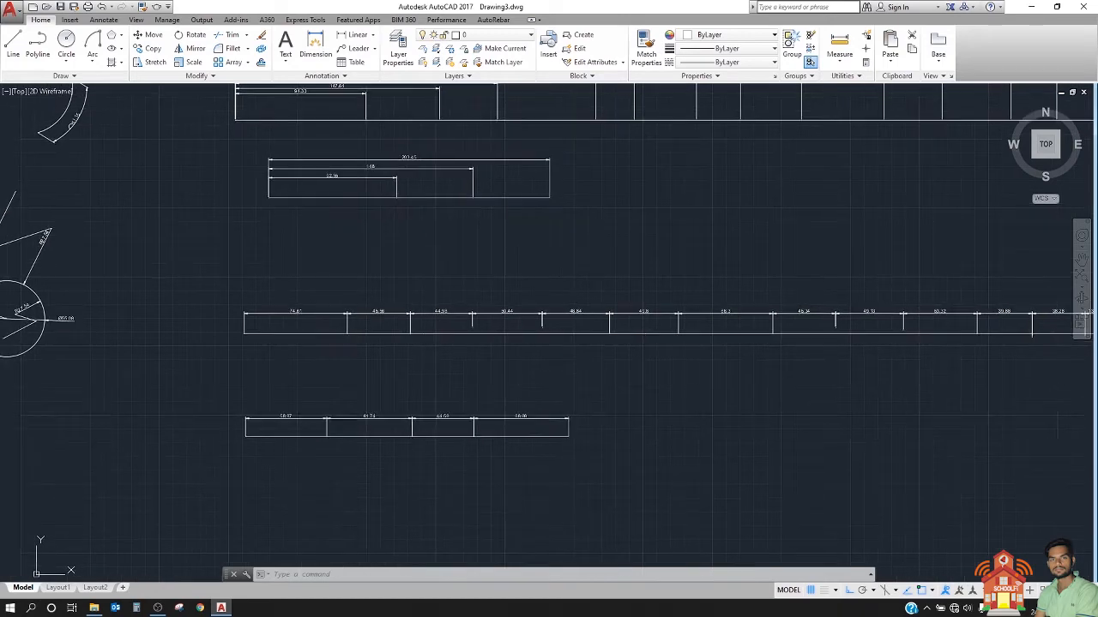
# Step: Draw a circle in the empty area to the right of the three stacked linear dimensions
pyautogui.click(67, 47)
pyautogui.click(727, 197)
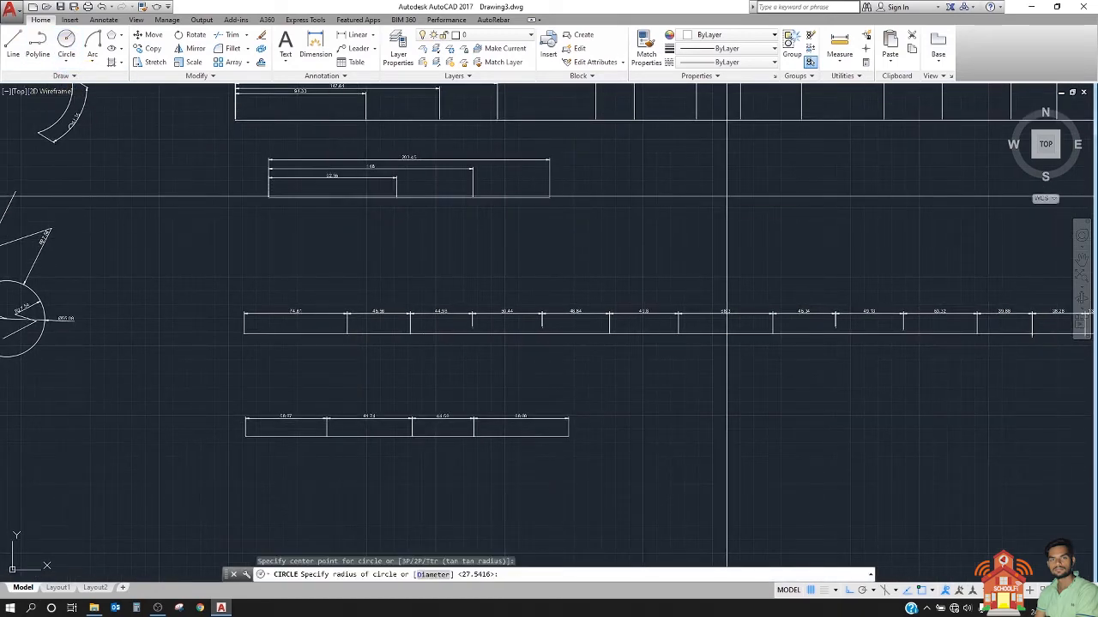
pyautogui.click(676, 245)
pyautogui.moveTo(676, 245); pyautogui.dragTo(531, 316, button='middle')
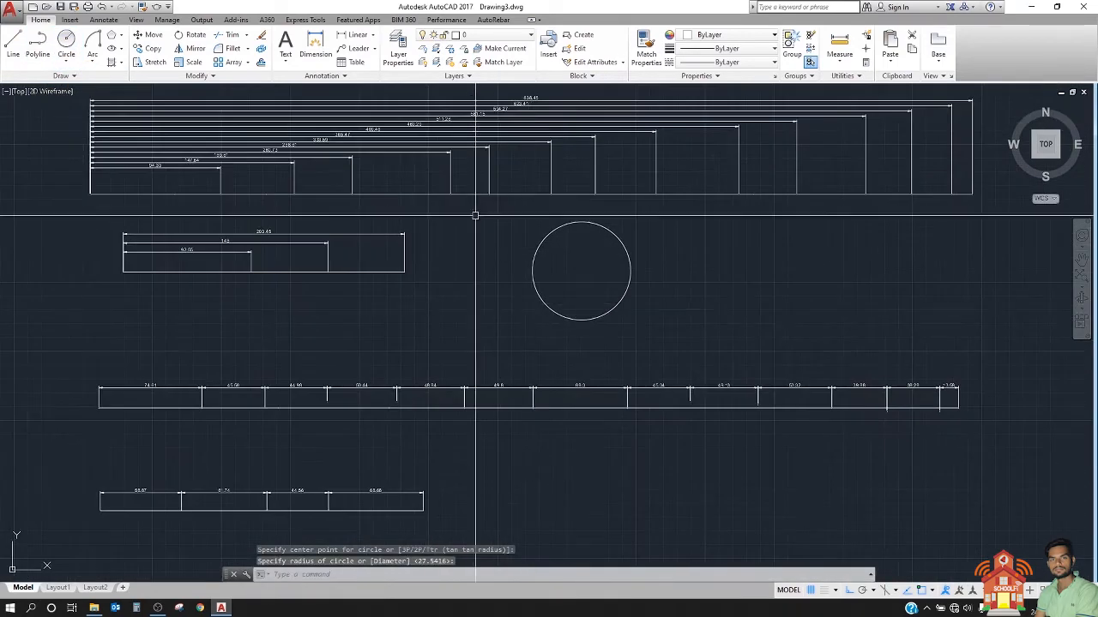
# Step: Try to add an arc length dimension to the new circle
pyautogui.click(191, 81)
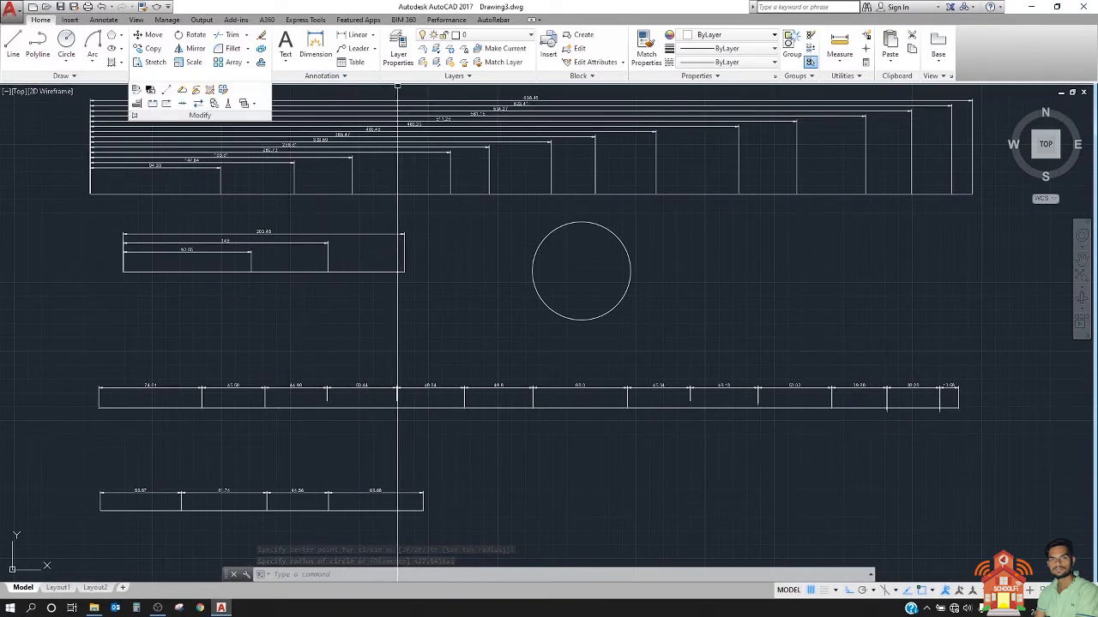
pyautogui.click(370, 39)
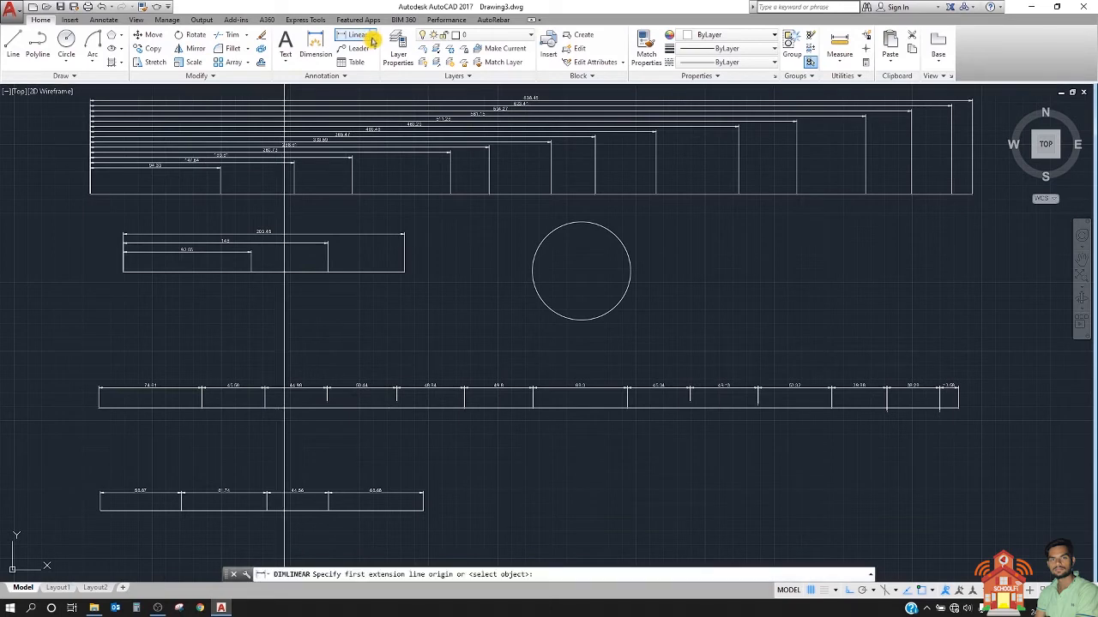
pyautogui.click(378, 37)
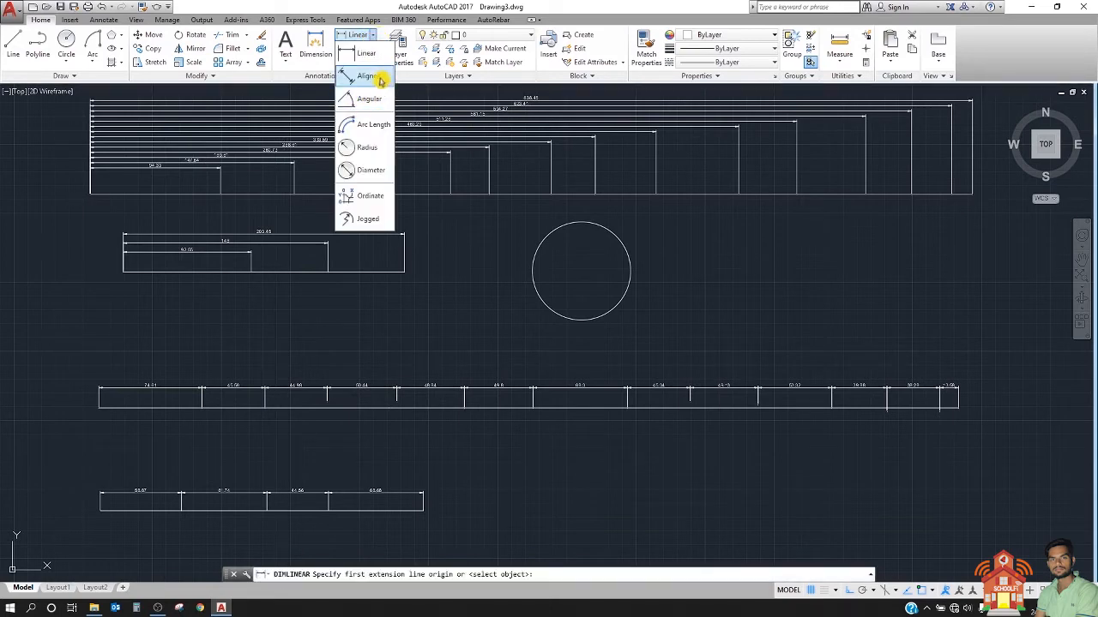
pyautogui.click(393, 128)
pyautogui.scroll(4, 598, 226)
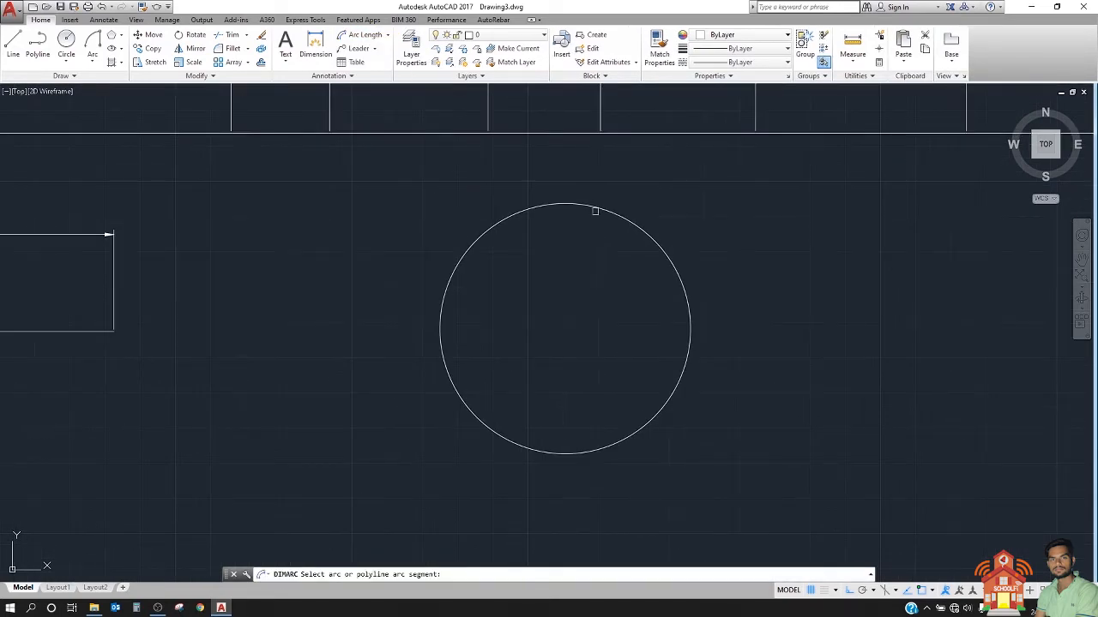
pyautogui.click(598, 206)
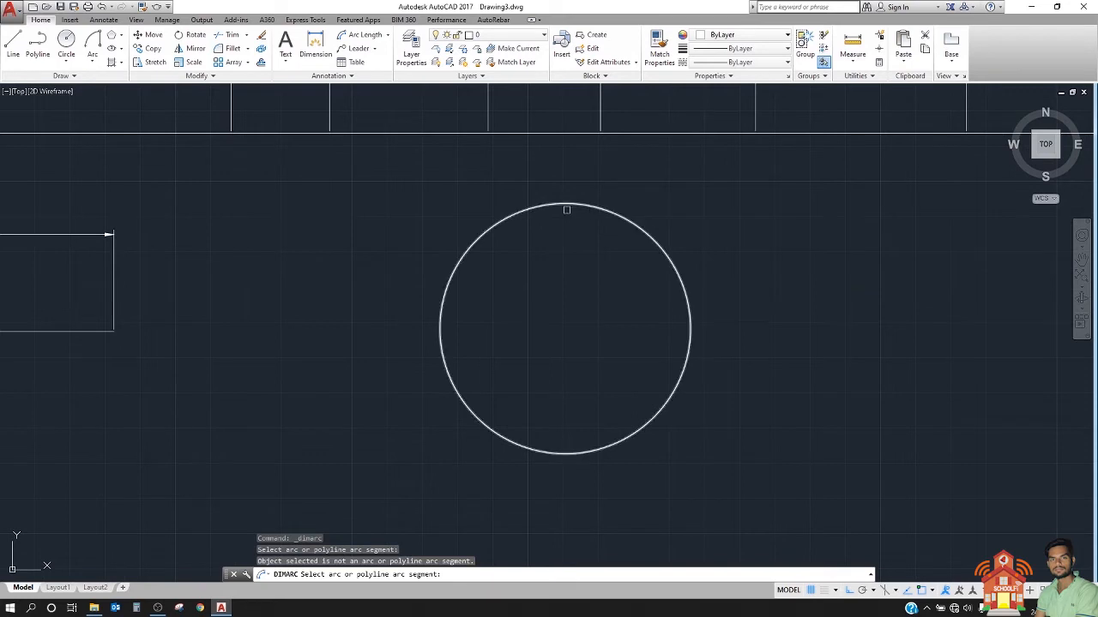
# Step: Add an angular dimension of about 36° outside the circle's upper-right arc
pyautogui.click(388, 36)
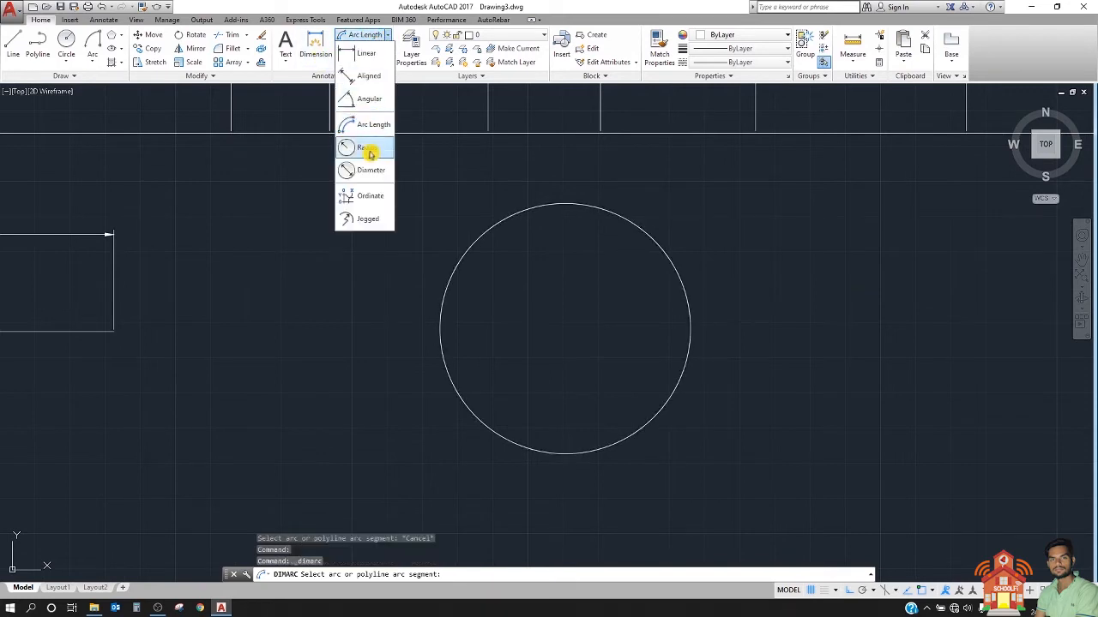
pyautogui.click(377, 101)
pyautogui.click(626, 212)
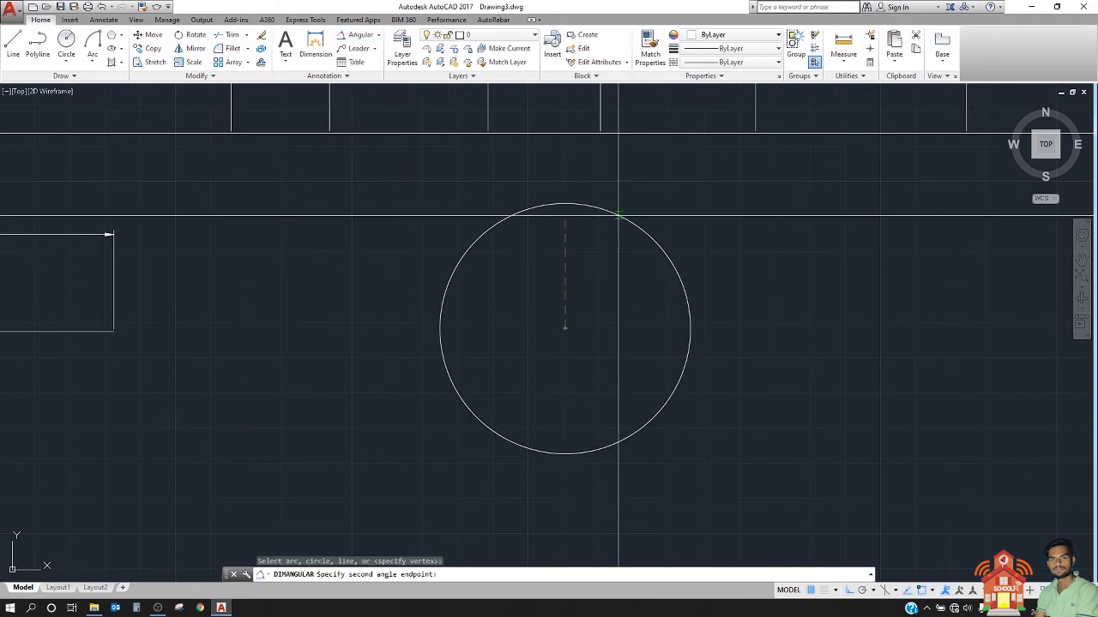
pyautogui.click(675, 269)
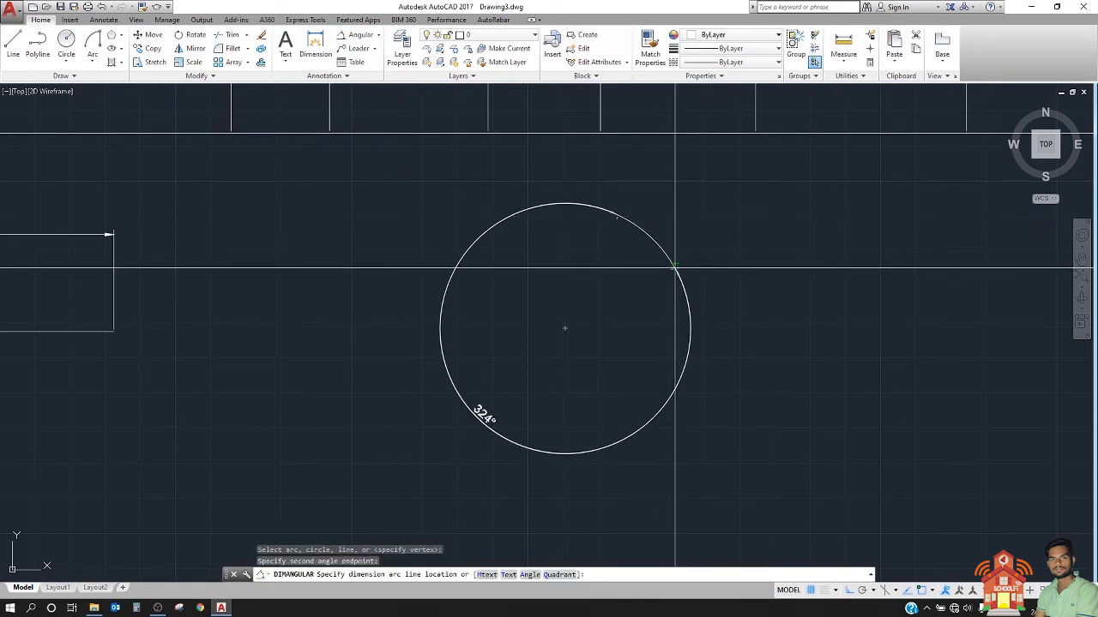
pyautogui.click(676, 210)
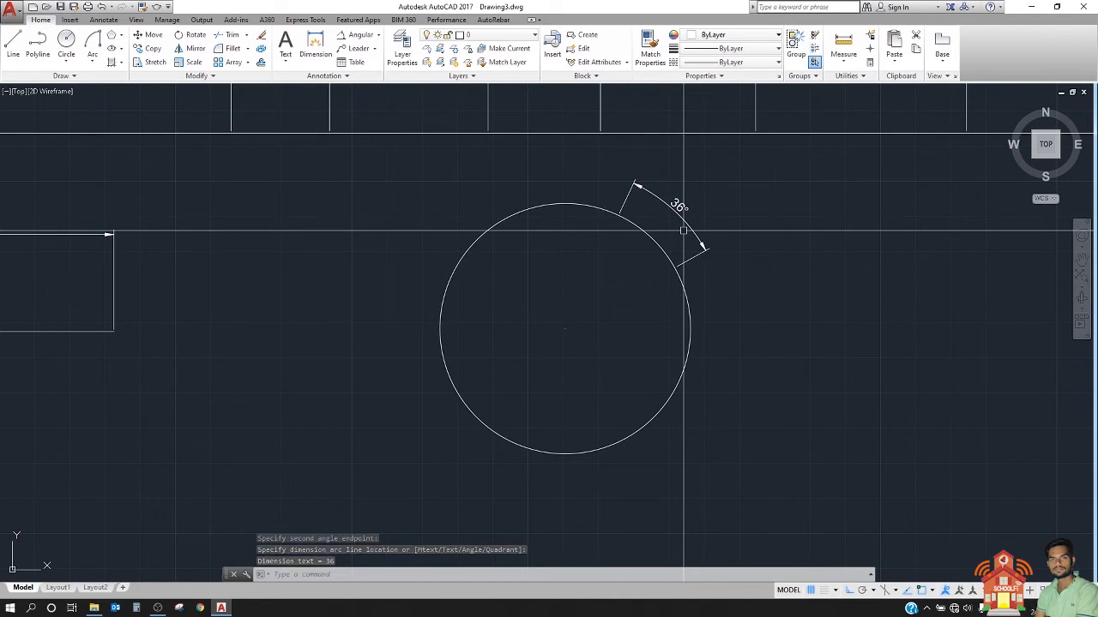
# Step: Continue the angular dimension clockwise around the circle with DIMCONTINUE, adding spans of about 37°, 28°, 41° and 37°
pyautogui.write('dco')
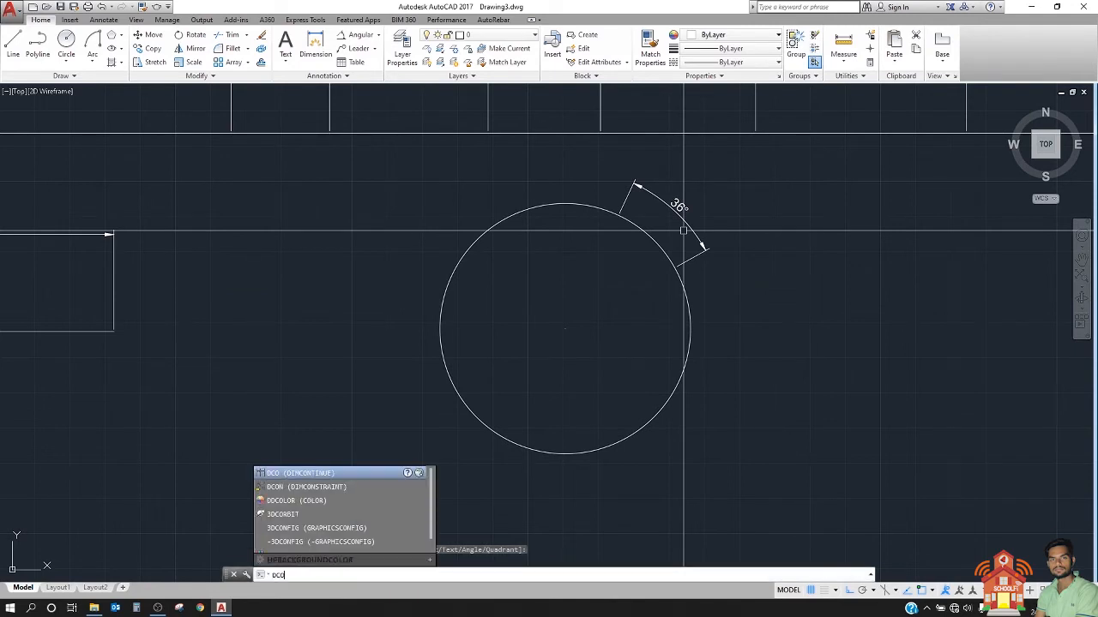
pyautogui.press('Return')
pyautogui.click(691, 347)
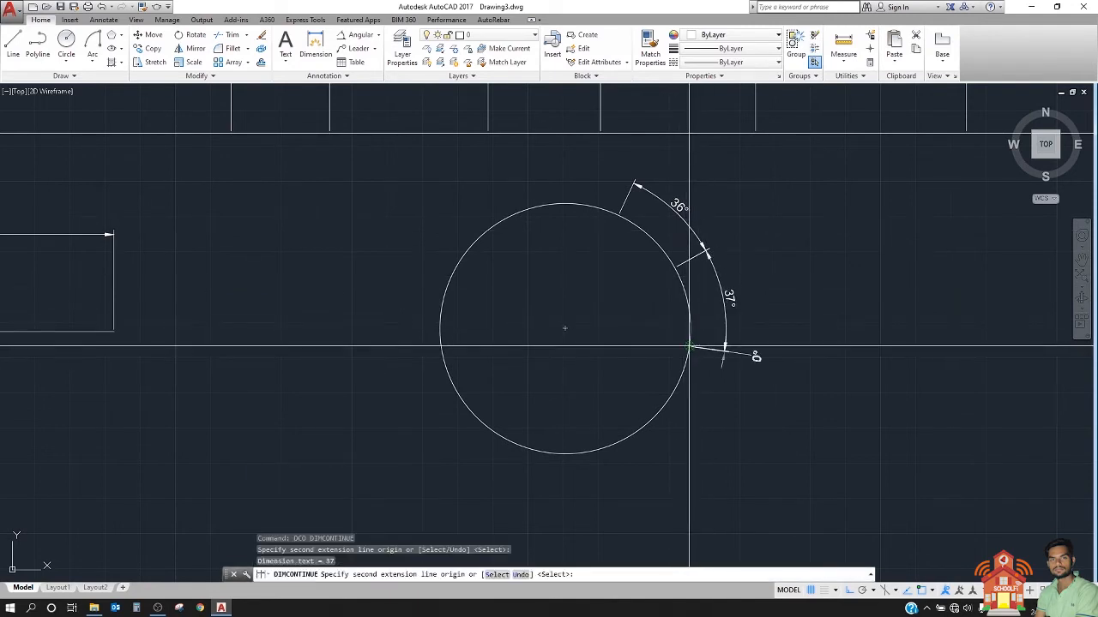
pyautogui.click(670, 403)
pyautogui.click(591, 452)
pyautogui.click(513, 445)
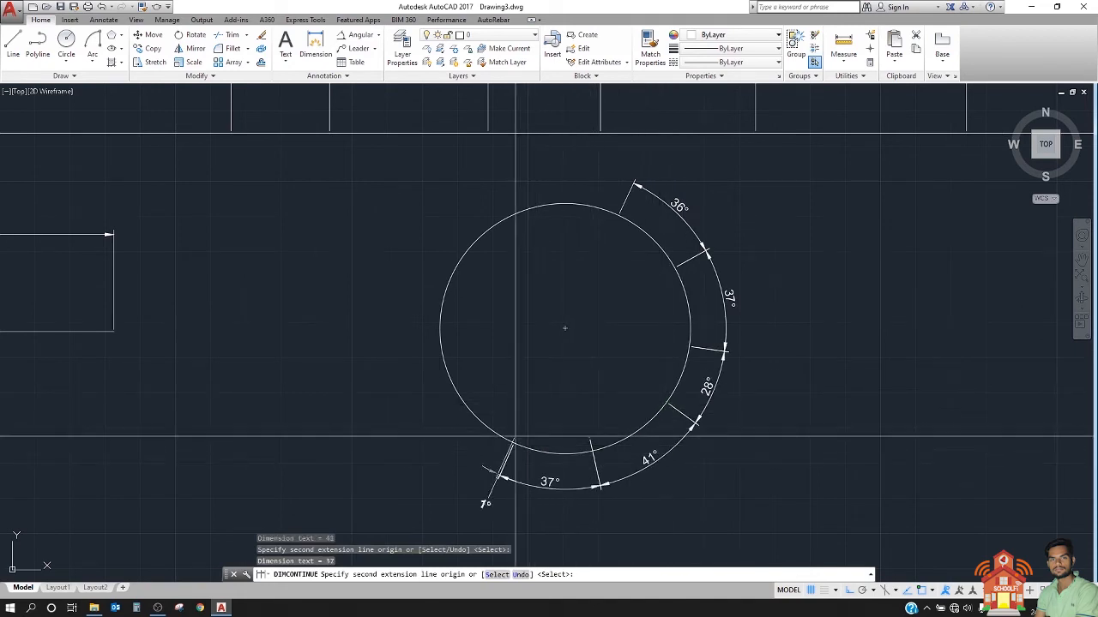
# Step: Complete the continued ring with spans of about 45°, 34°, 41°, 30° and 31°, ending at the first dimension's start point
pyautogui.click(451, 374)
pyautogui.click(443, 295)
pyautogui.click(492, 226)
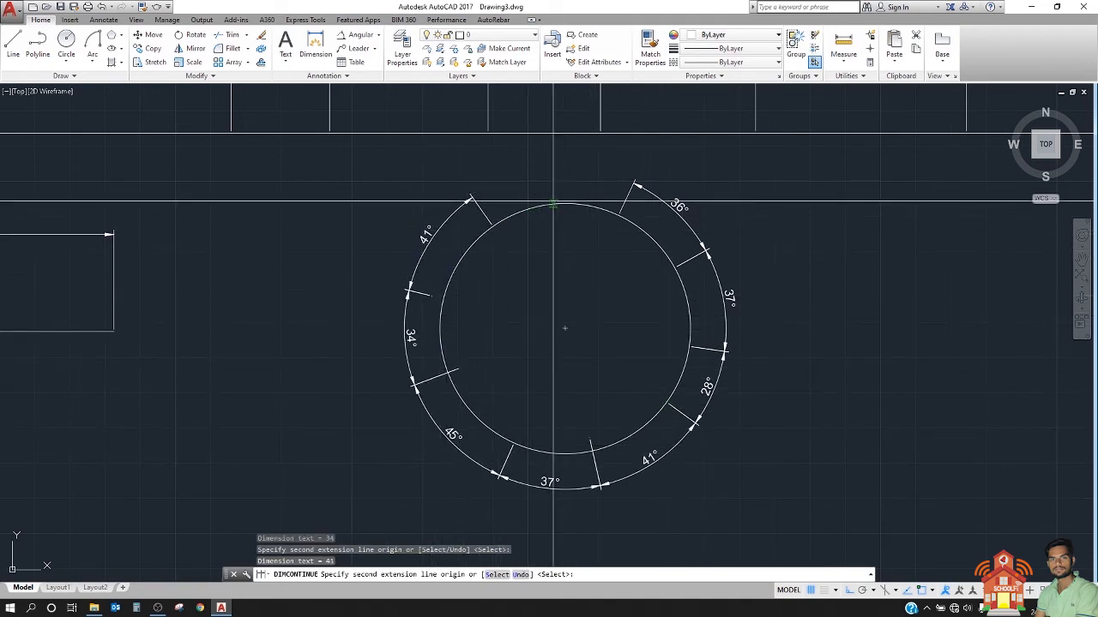
pyautogui.click(552, 205)
pyautogui.click(618, 215)
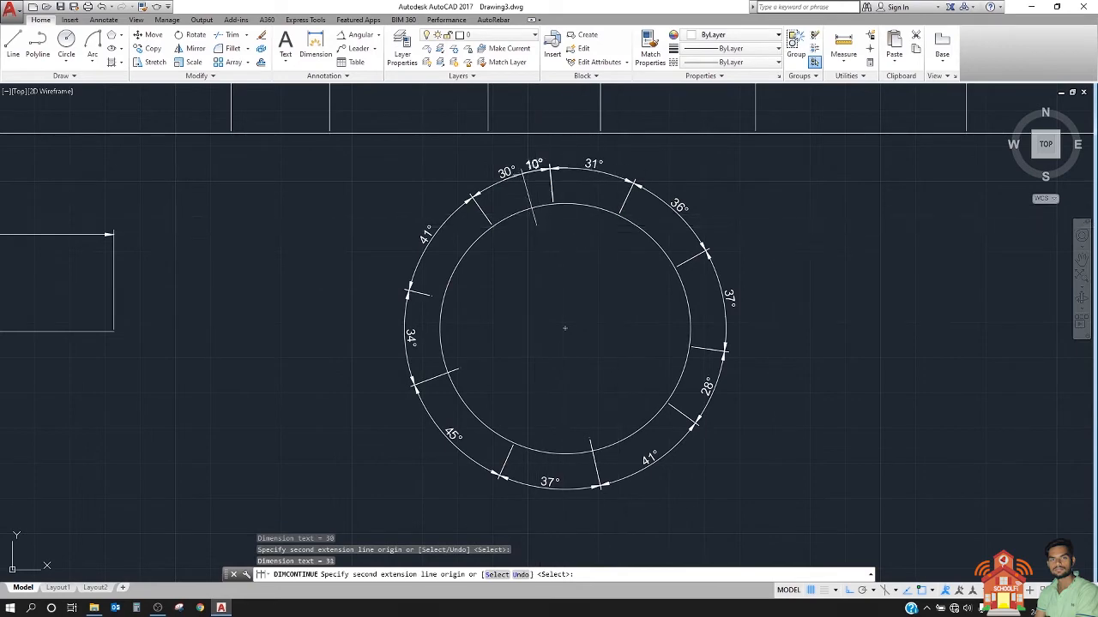
pyautogui.press('Escape')
# Step: Draw a second circle with a radius of about 35 units in the empty area to the right of the dimensioned circle
pyautogui.scroll(-5, 618, 215)
pyautogui.scroll(5, 440, 290)
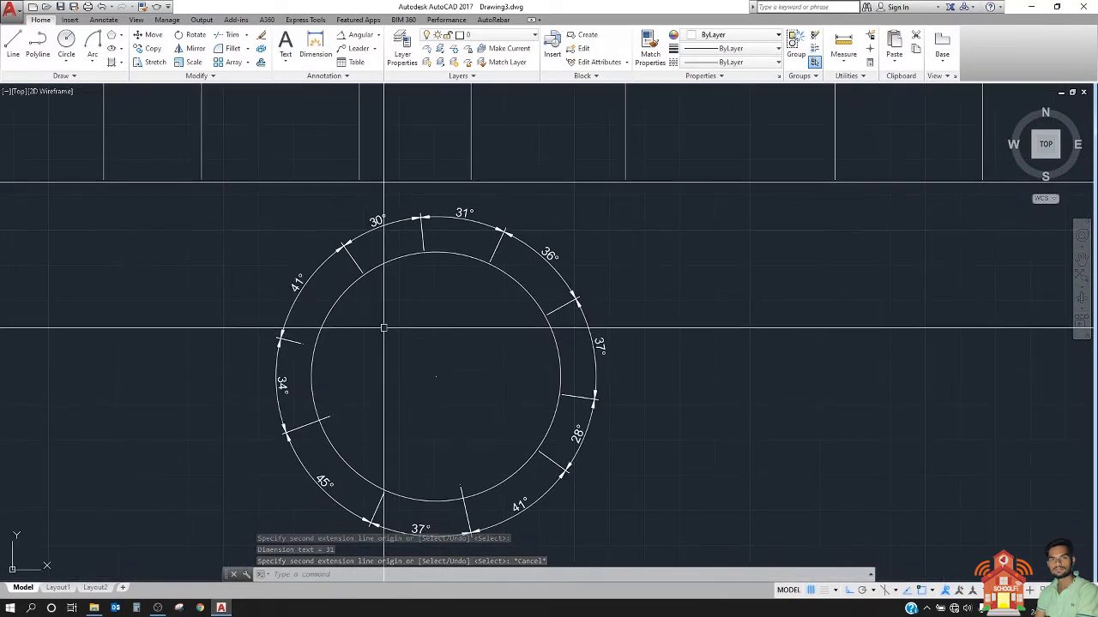
pyautogui.scroll(-3, 375, 326)
pyautogui.scroll(-3, 188, 312)
pyautogui.scroll(6, 301, 270)
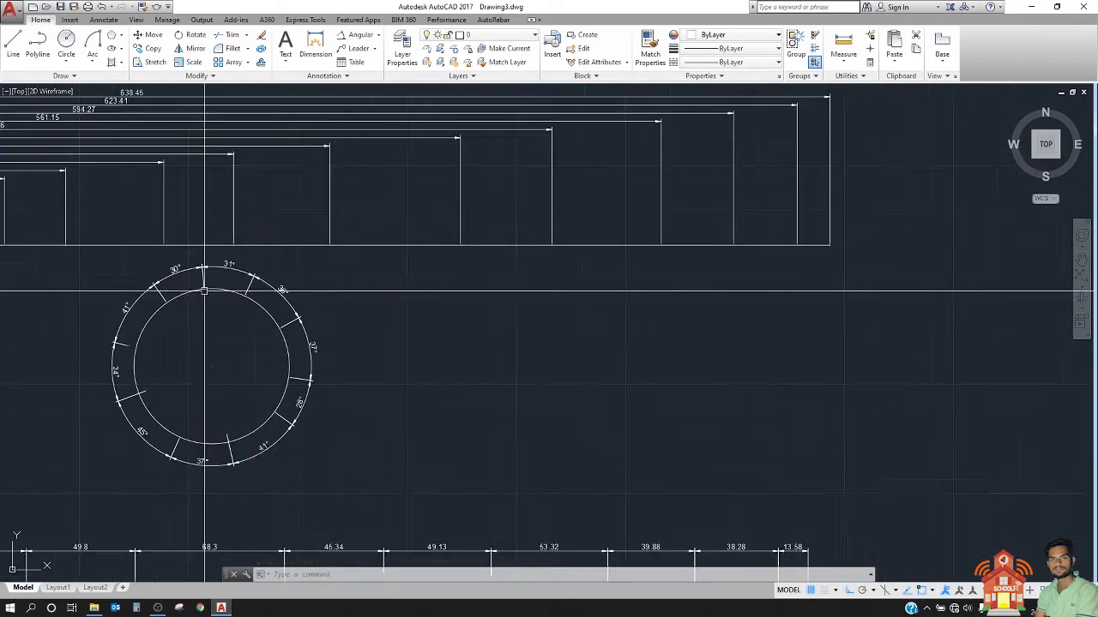
pyautogui.moveTo(551, 315)
pyautogui.mouseDown(button='middle')
pyautogui.moveTo(402, 313)
pyautogui.moveTo(323, 245)
pyautogui.mouseUp(button='middle')
pyautogui.click(68, 43)
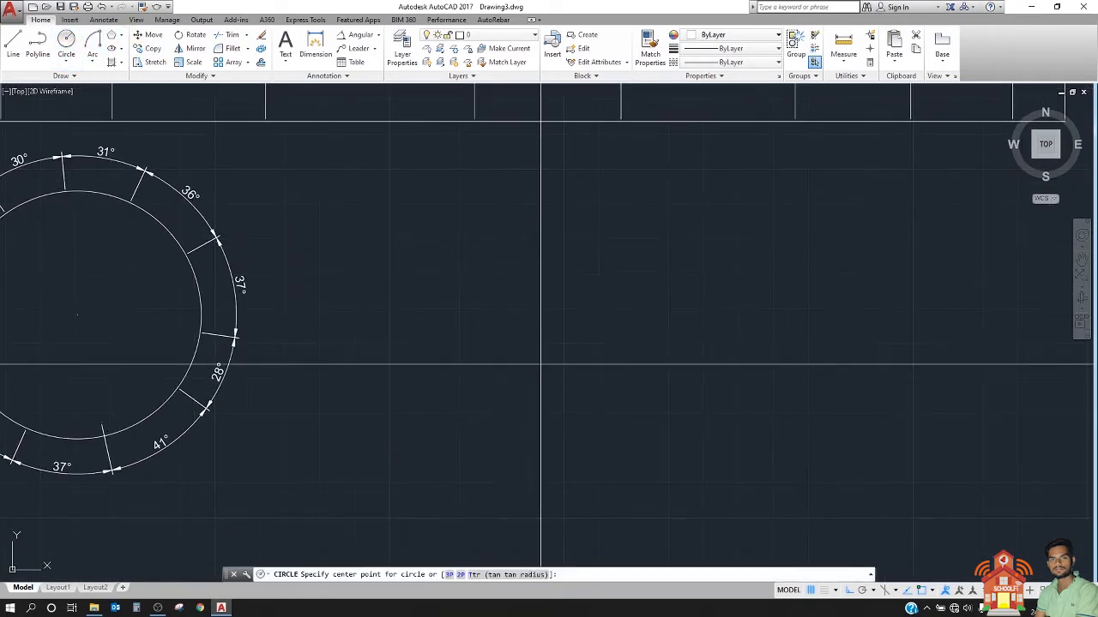
pyautogui.click(770, 438)
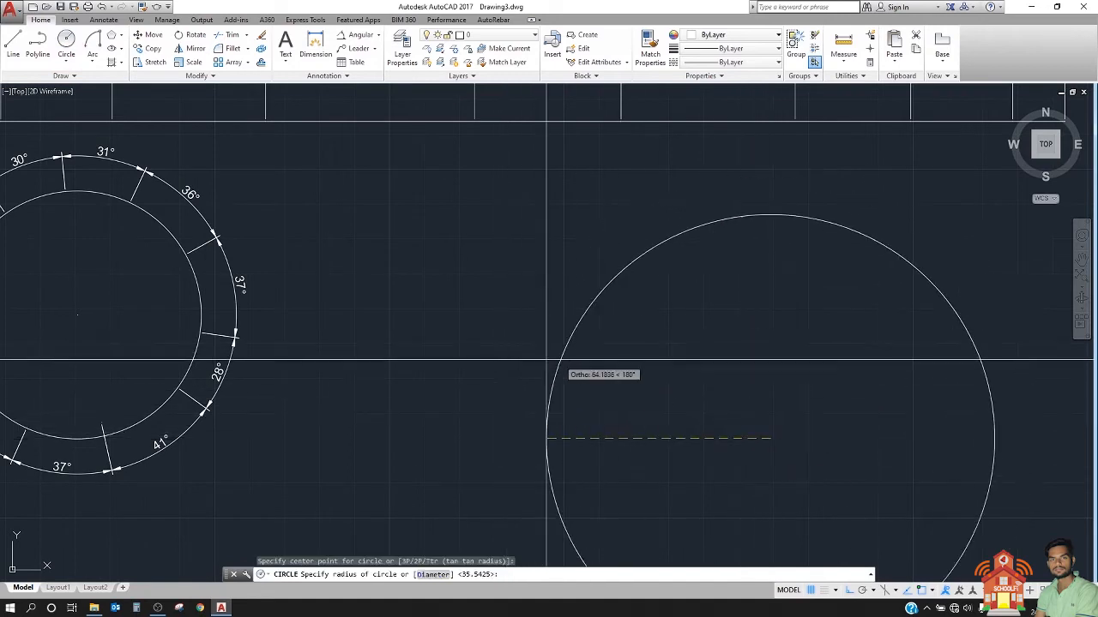
pyautogui.click(649, 368)
pyautogui.moveTo(650, 368); pyautogui.dragTo(349, 294, button='middle')
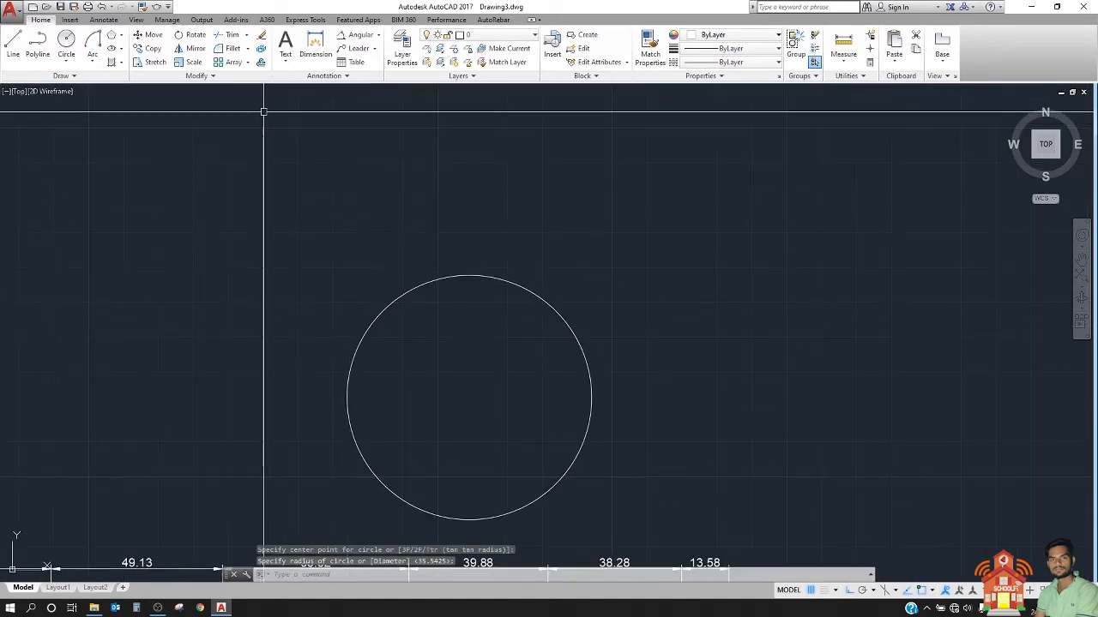
# Step: Add an angular dimension of about 31° just above the second circle, starting near its top point
pyautogui.click(351, 34)
pyautogui.click(462, 275)
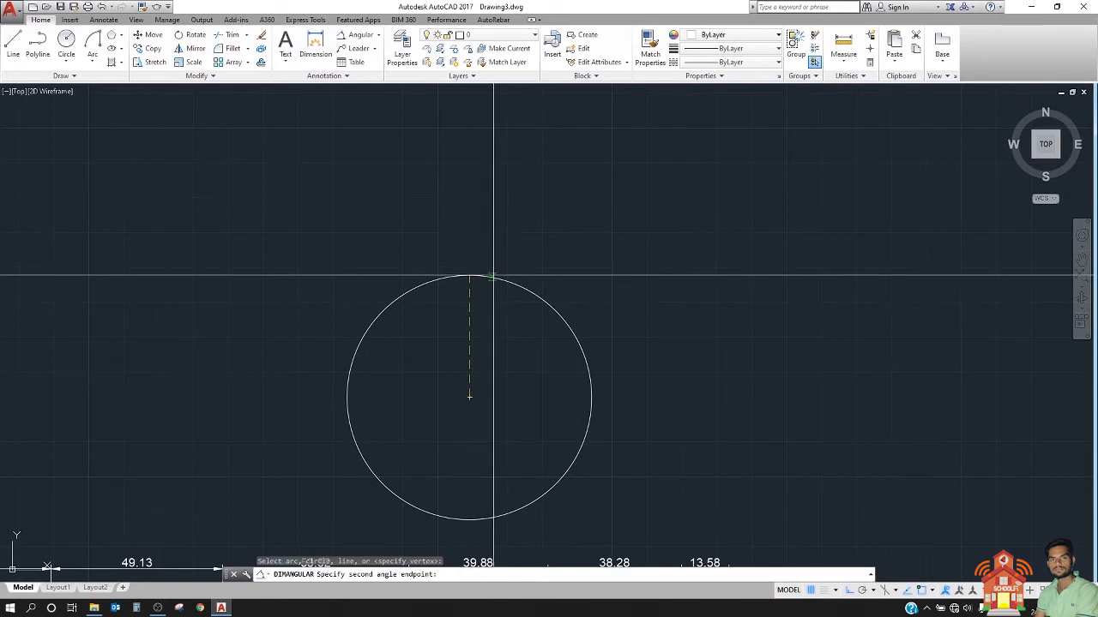
pyautogui.click(525, 287)
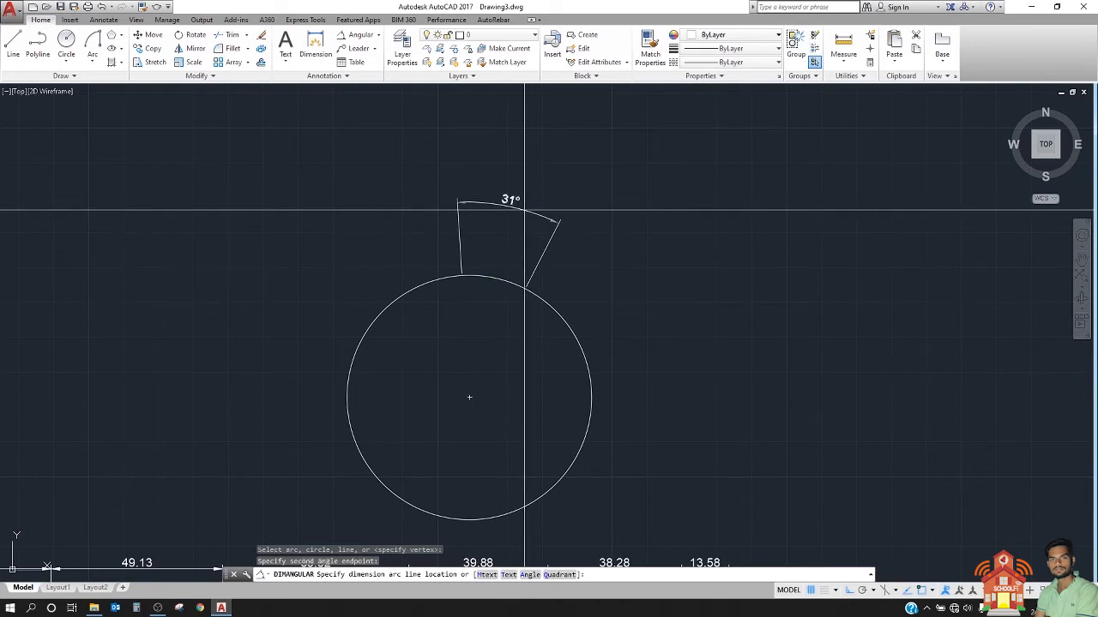
pyautogui.scroll(-4, 642, 252)
pyautogui.scroll(2, 641, 259)
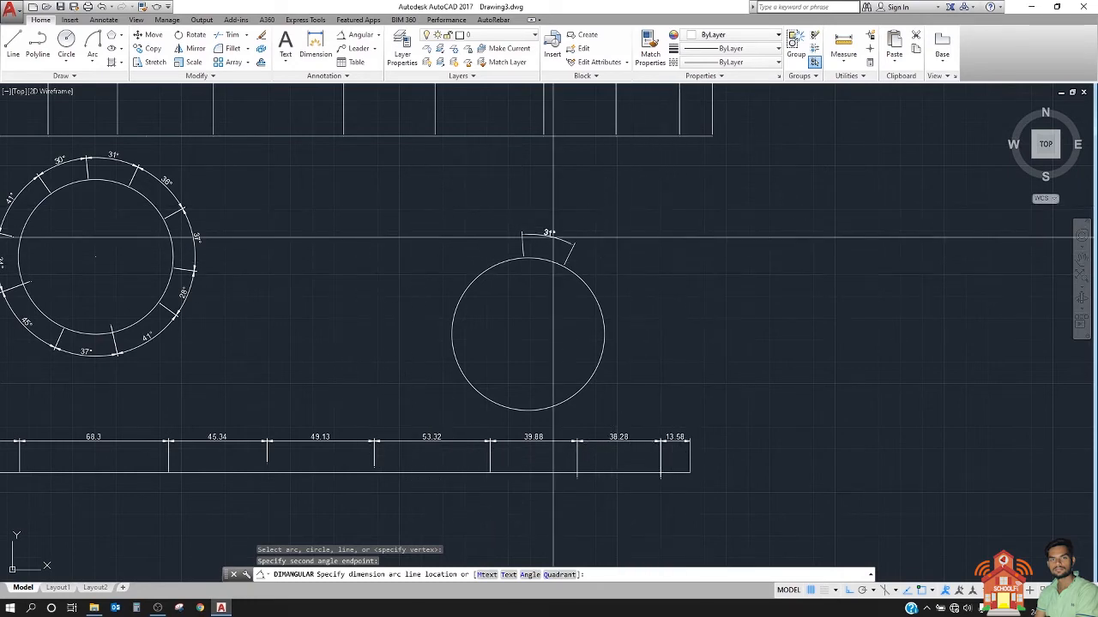
pyautogui.scroll(6, 531, 249)
pyautogui.click(526, 270)
# Step: Add baseline angular dimensions with DIMBASELINE from the 31° dimension, placing angles of about 46°, 64°, 81° and 107°
pyautogui.scroll(-6, 526, 270)
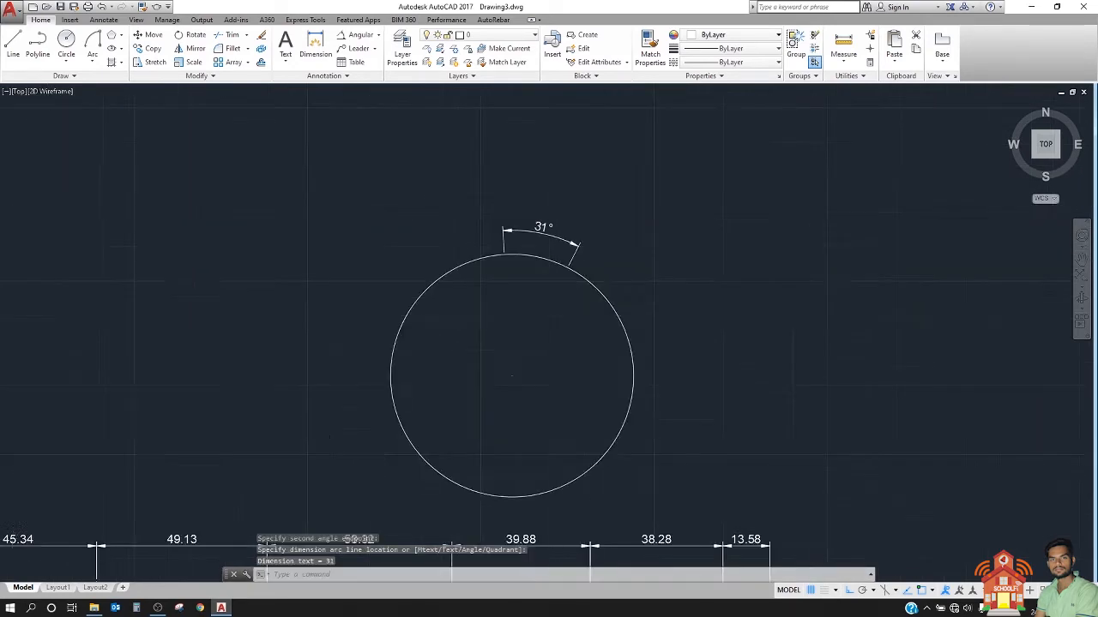
pyautogui.scroll(6, 540, 240)
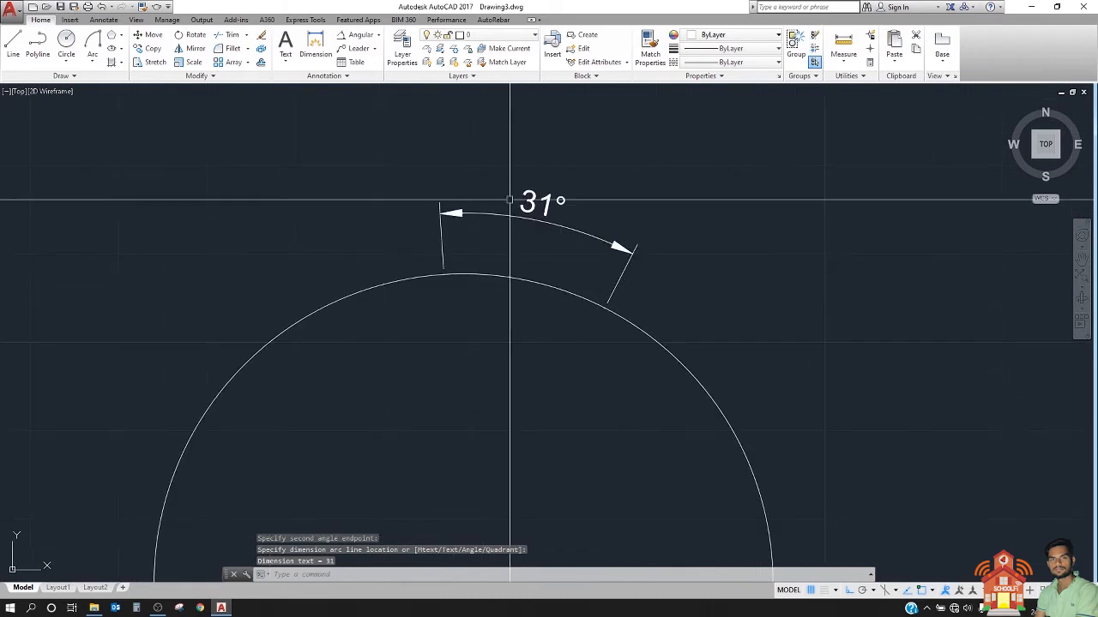
pyautogui.scroll(-3, 513, 202)
pyautogui.write('d')
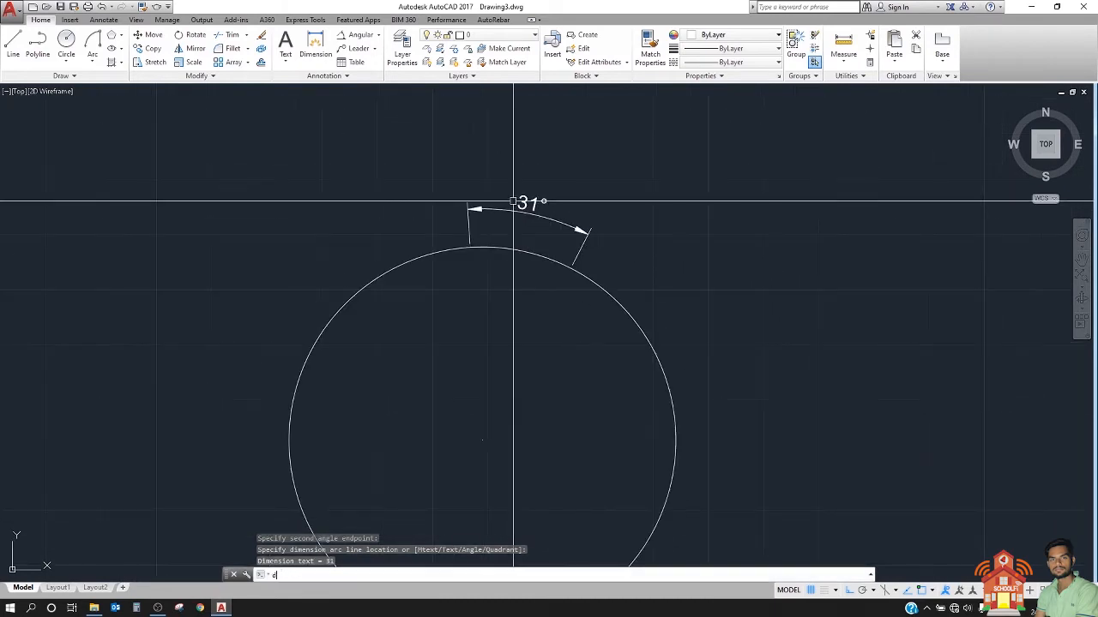
pyautogui.write('ba')
pyautogui.press('Return')
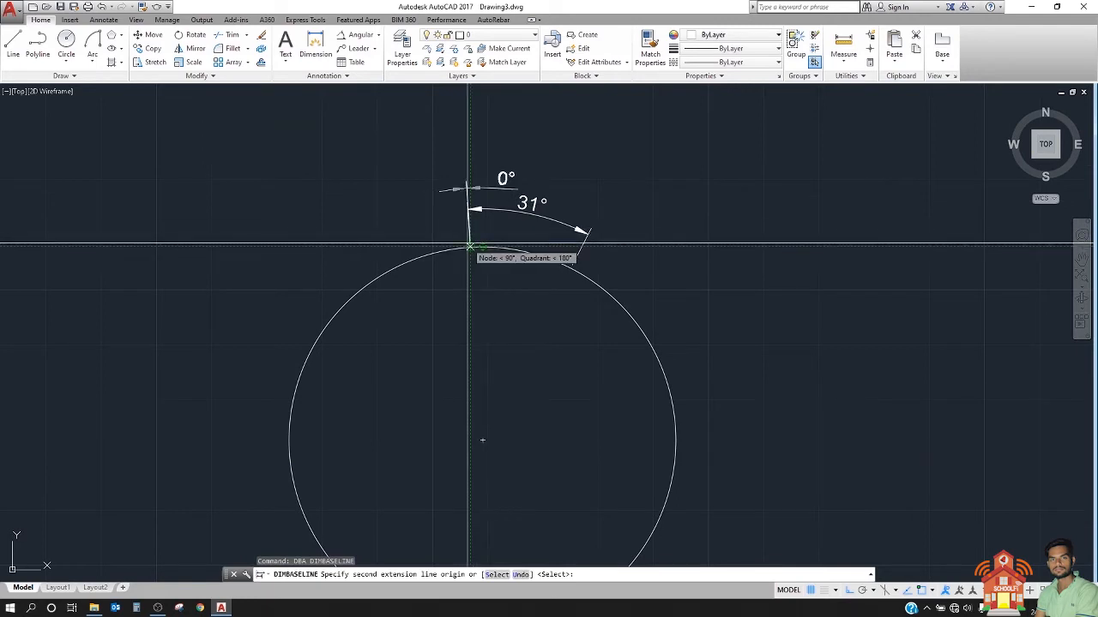
pyautogui.click(619, 295)
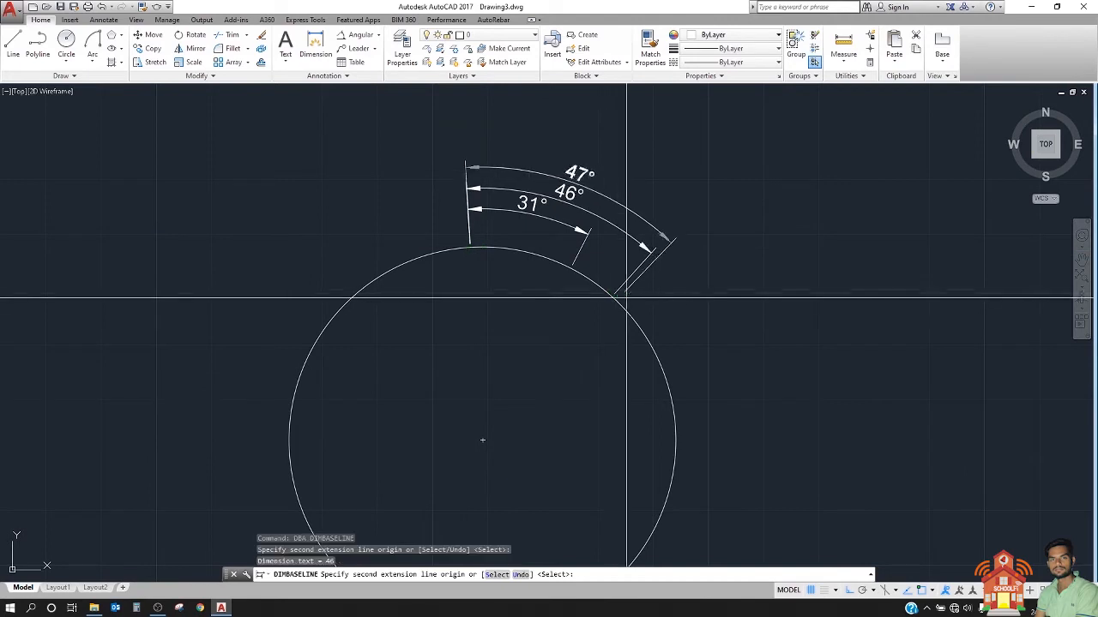
pyautogui.click(660, 340)
pyautogui.moveTo(661, 365); pyautogui.dragTo(601, 231, button='middle')
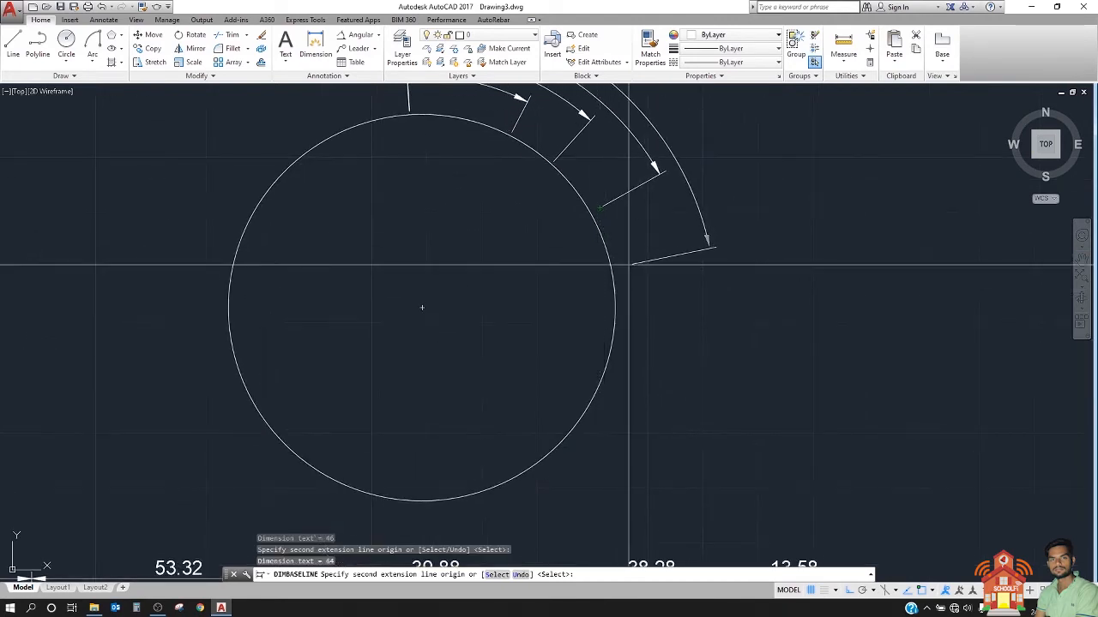
pyautogui.click(609, 264)
pyautogui.click(609, 356)
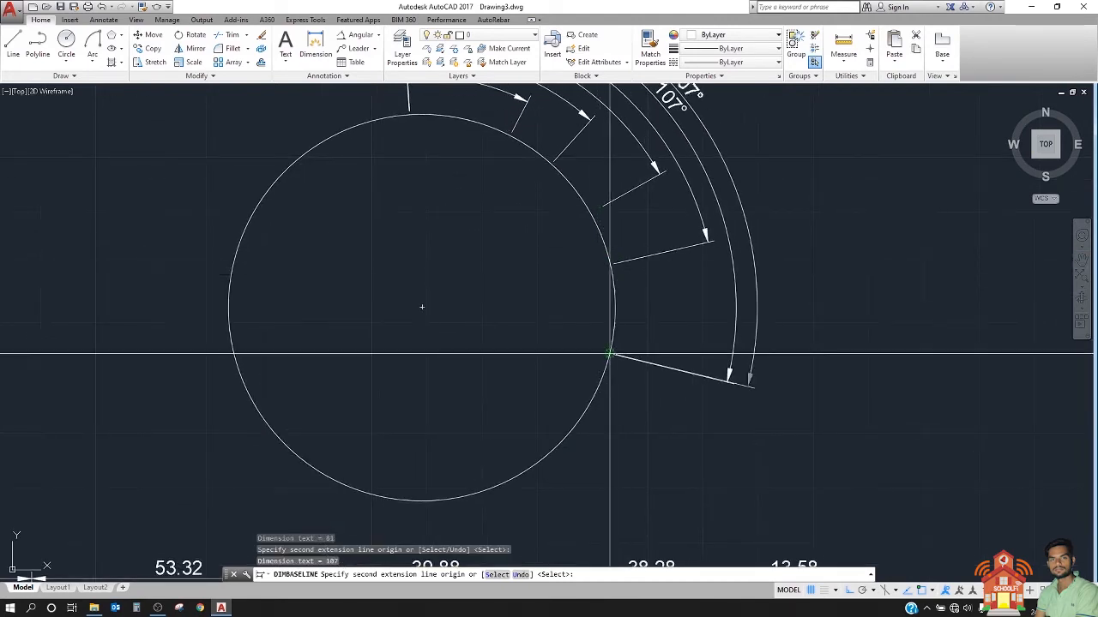
# Step: Extend the baseline dimensions along the second circle's lower-right arc with angles of about 125°, 146°, 166° and 178°
pyautogui.click(586, 411)
pyautogui.click(542, 461)
pyautogui.moveTo(541, 461); pyautogui.dragTo(620, 404, button='middle')
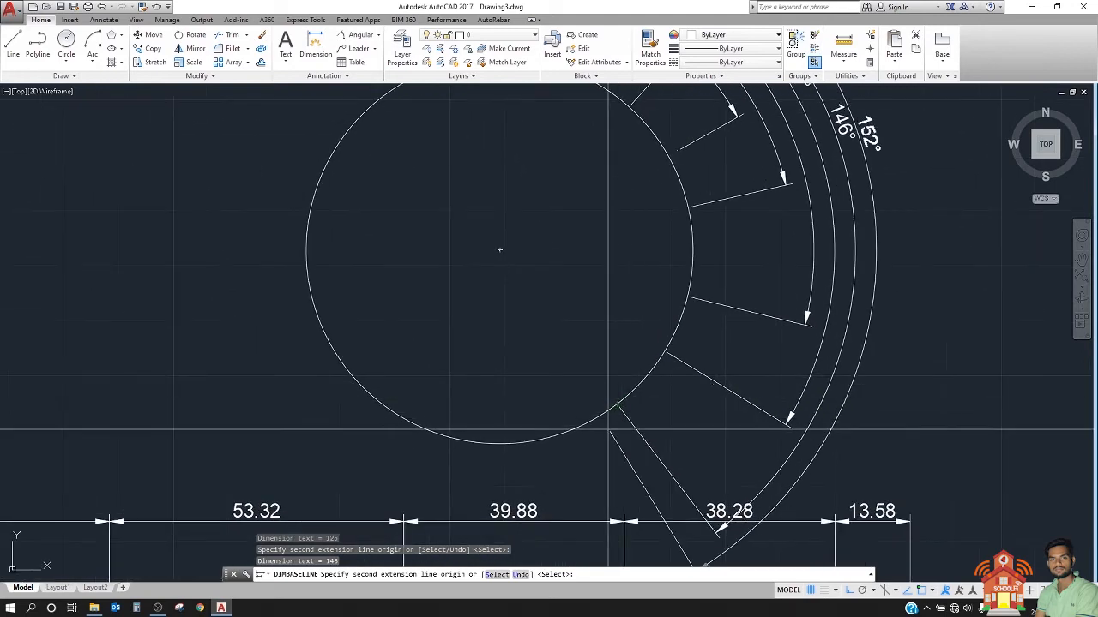
pyautogui.click(561, 433)
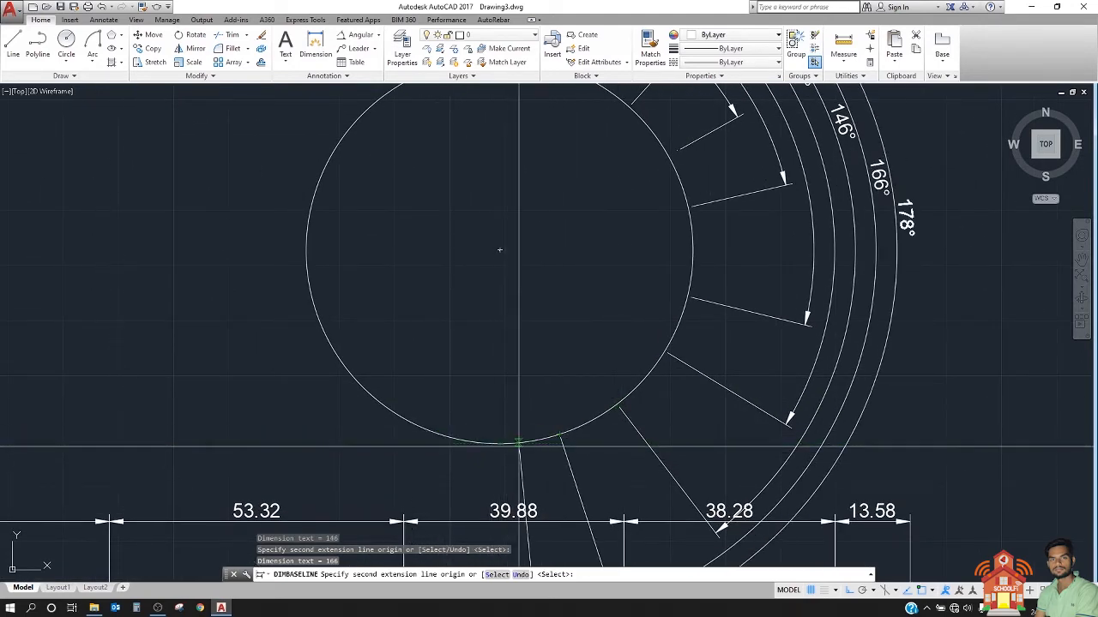
pyautogui.scroll(-4, 517, 444)
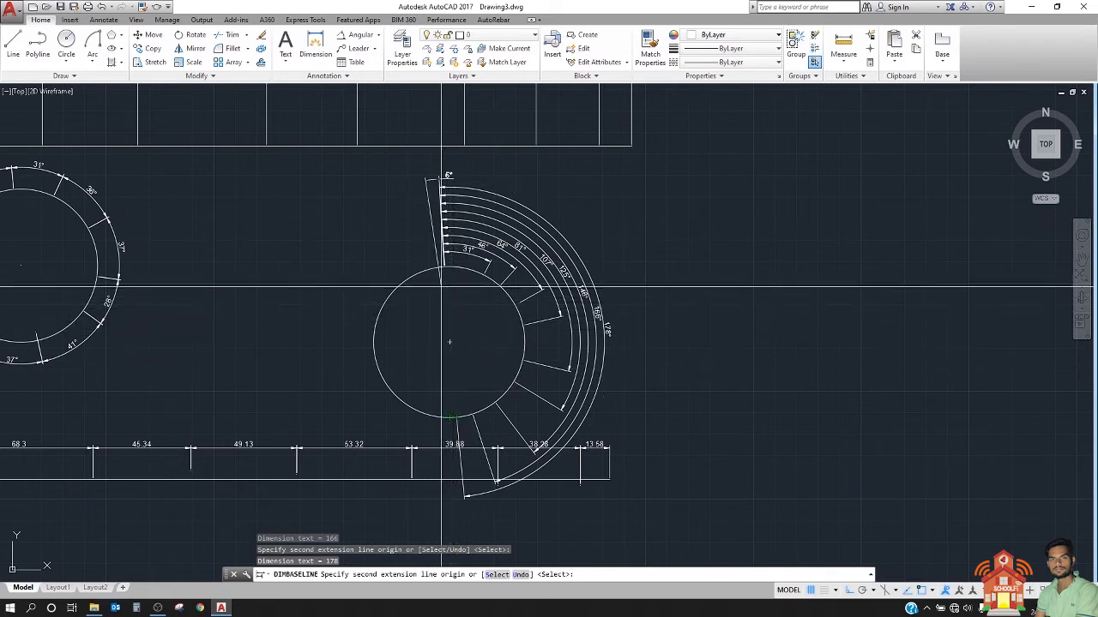
# Step: Add counterclockwise baseline dimensions of about 10°, 37°, 69°, 86° and 110° along the second circle's left side
pyautogui.click(435, 267)
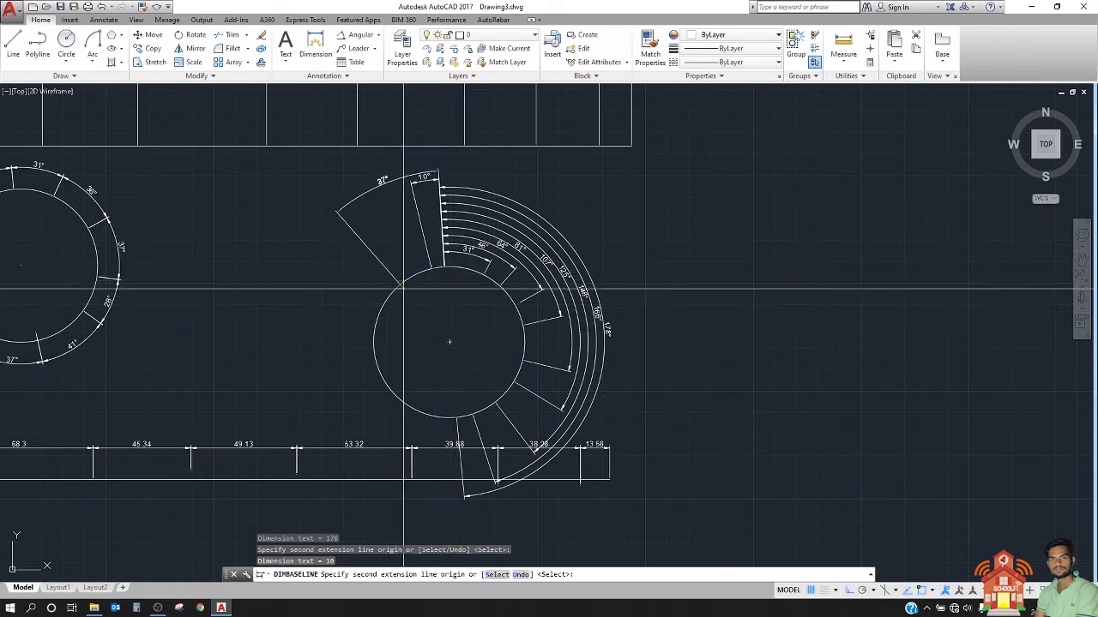
pyautogui.click(400, 285)
pyautogui.click(375, 318)
pyautogui.click(374, 342)
pyautogui.click(378, 375)
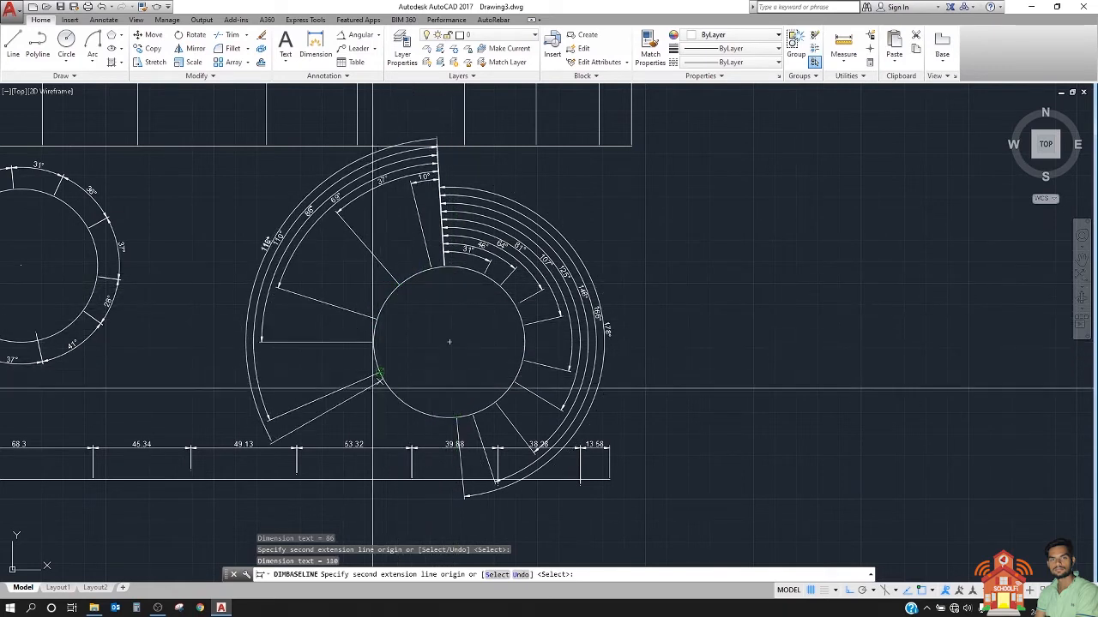
# Step: Finish the baseline series with angles of about 122°, 140° and 164° on the circle's lower-left arc
pyautogui.click(384, 386)
pyautogui.click(400, 402)
pyautogui.click(431, 417)
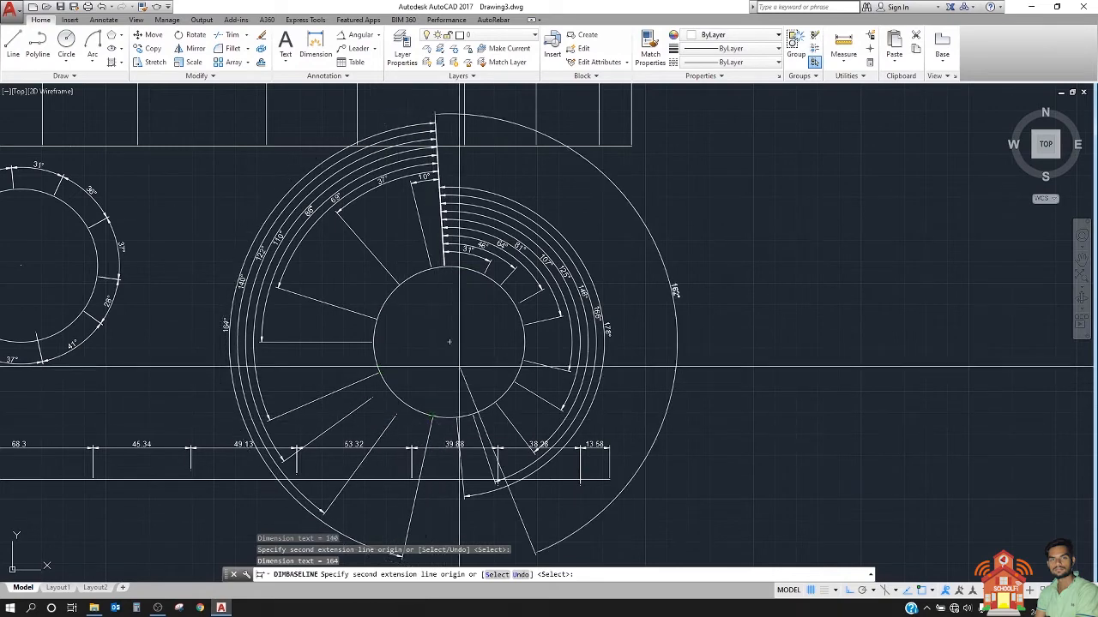
pyautogui.press('Escape')
# Step: Move the second circle and all its baseline dimensions into the empty area to the right, clear of the linear dimensions
pyautogui.scroll(-5, 540, 319)
pyautogui.scroll(6, 546, 317)
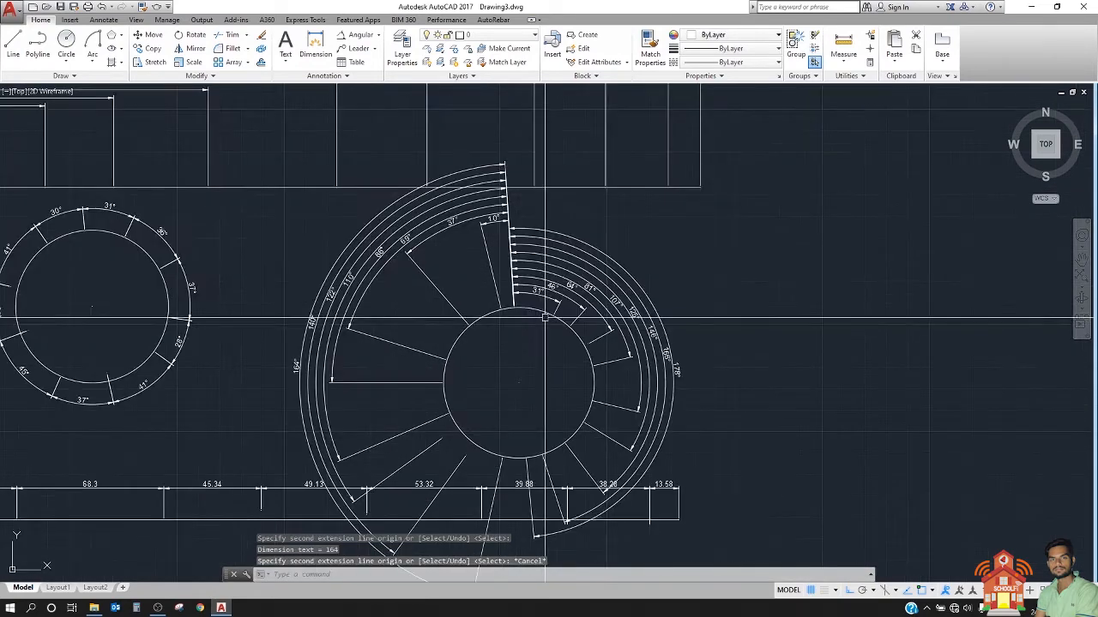
pyautogui.click(677, 367)
pyautogui.click(312, 381)
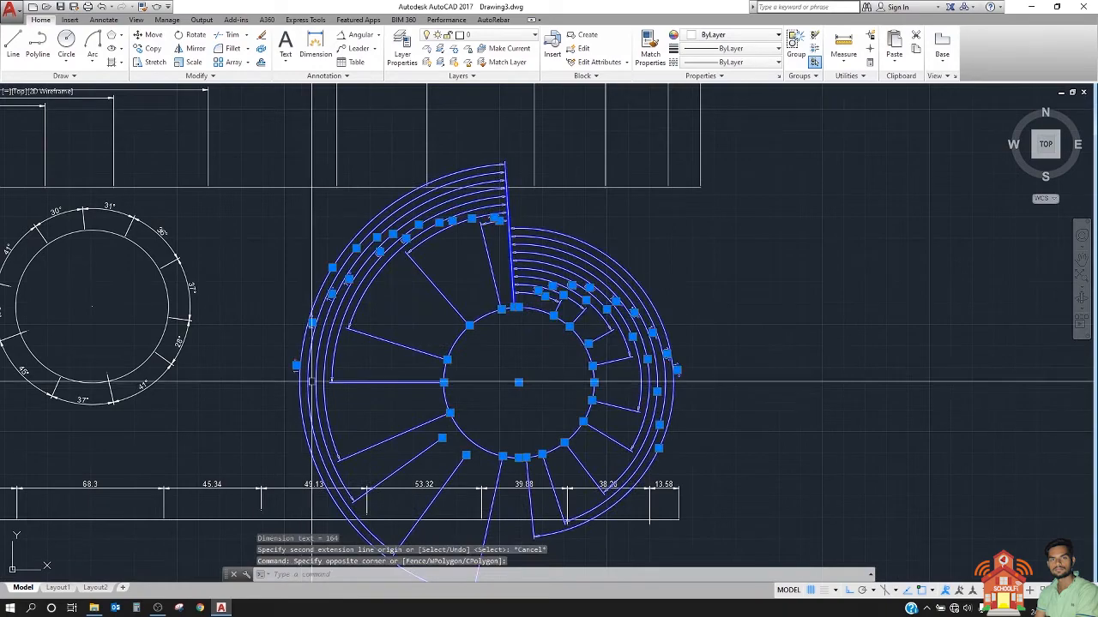
pyautogui.write('m')
pyautogui.press('Return')
pyautogui.click(469, 385)
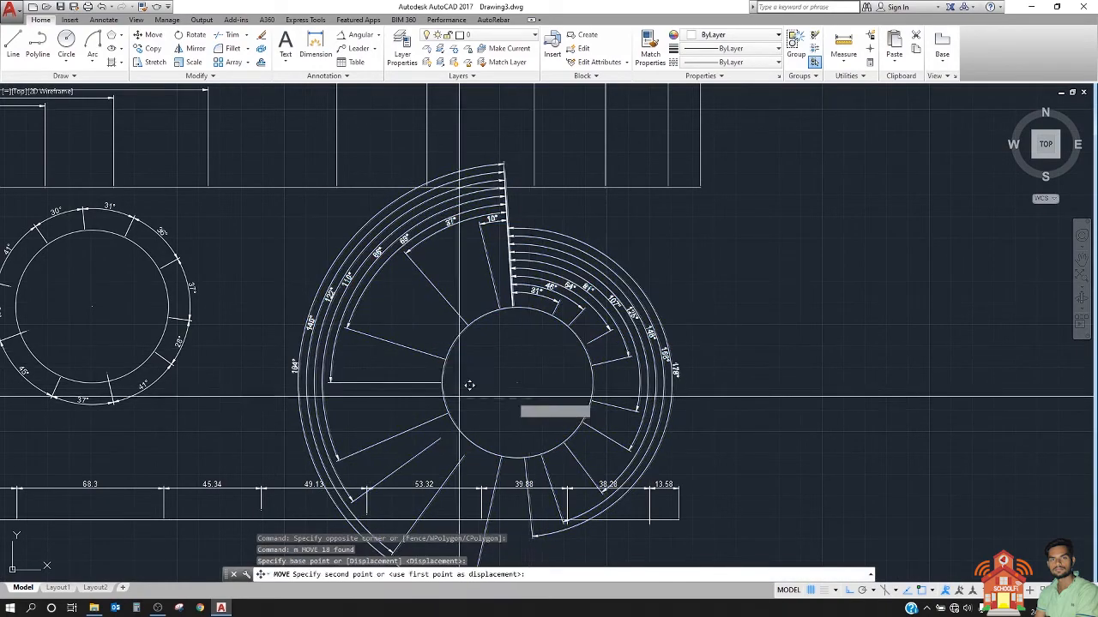
pyautogui.scroll(-4, 322, 413)
pyautogui.click(583, 350)
pyautogui.scroll(2, 571, 378)
pyautogui.scroll(2, 527, 329)
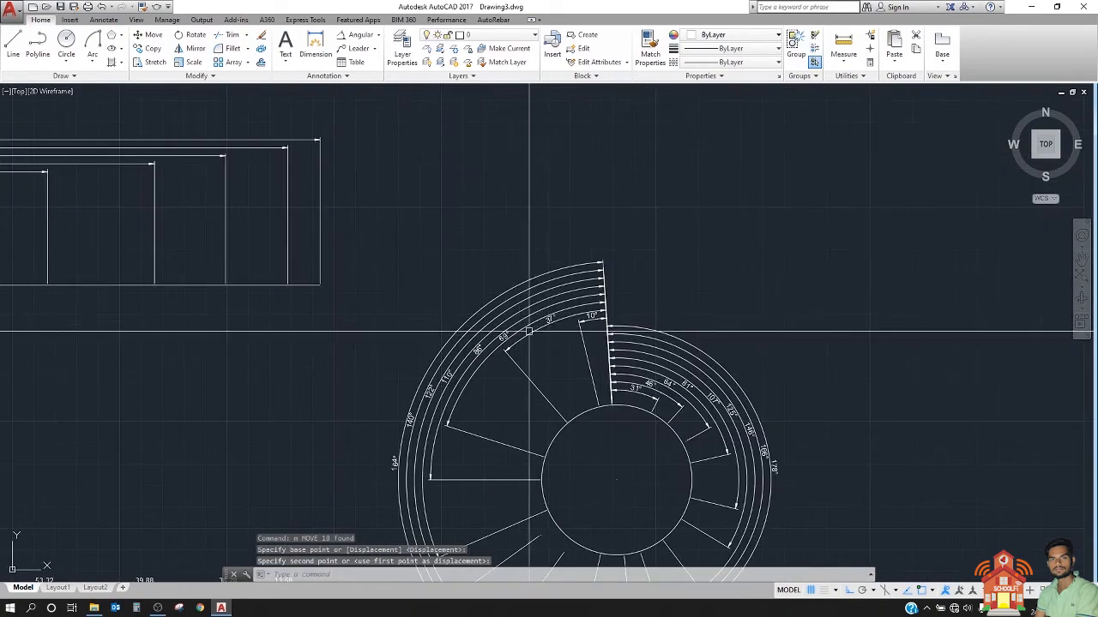
# Step: Examine the baseline angular dimensions around the moved circle, including the 64° dimension
pyautogui.scroll(2, 511, 305)
pyautogui.moveTo(506, 298); pyautogui.dragTo(398, 204, button='middle')
pyautogui.scroll(4, 615, 359)
pyautogui.moveTo(615, 359); pyautogui.dragTo(423, 277, button='middle')
pyautogui.scroll(-4, 509, 122)
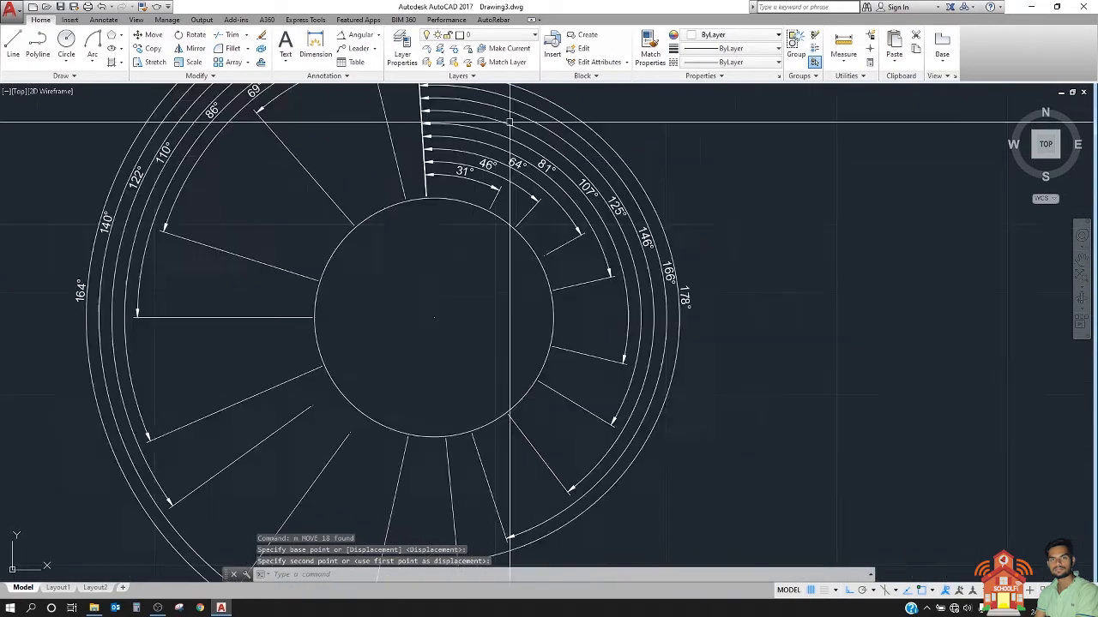
pyautogui.scroll(-2, 509, 122)
pyautogui.moveTo(531, 146); pyautogui.dragTo(748, 298, button='middle')
pyautogui.moveTo(672, 229); pyautogui.dragTo(541, 256, button='middle')
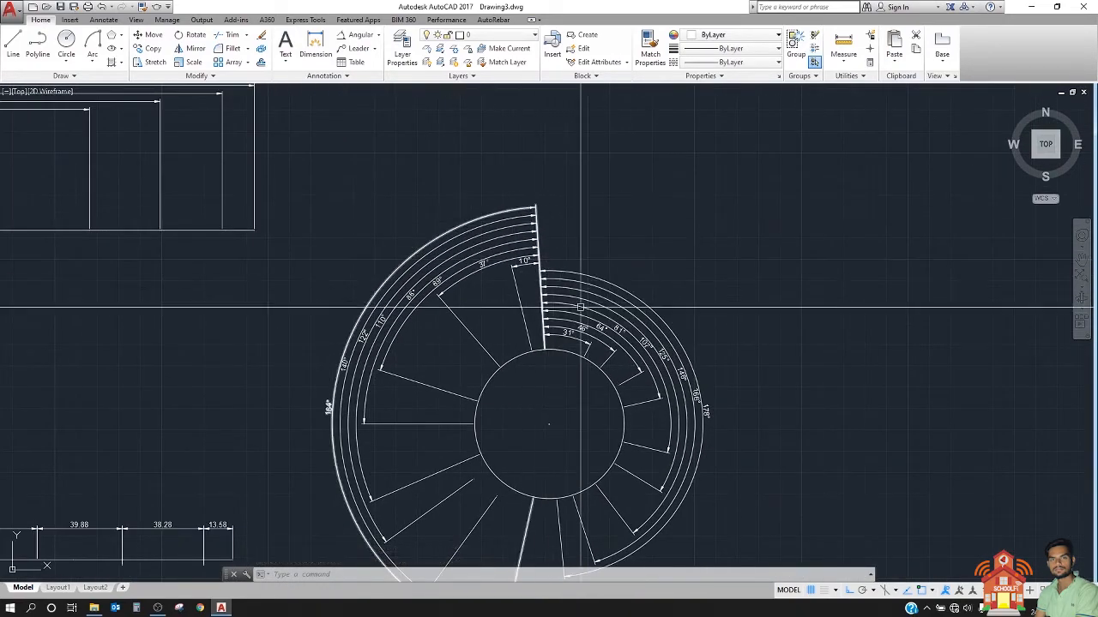
pyautogui.scroll(2, 624, 348)
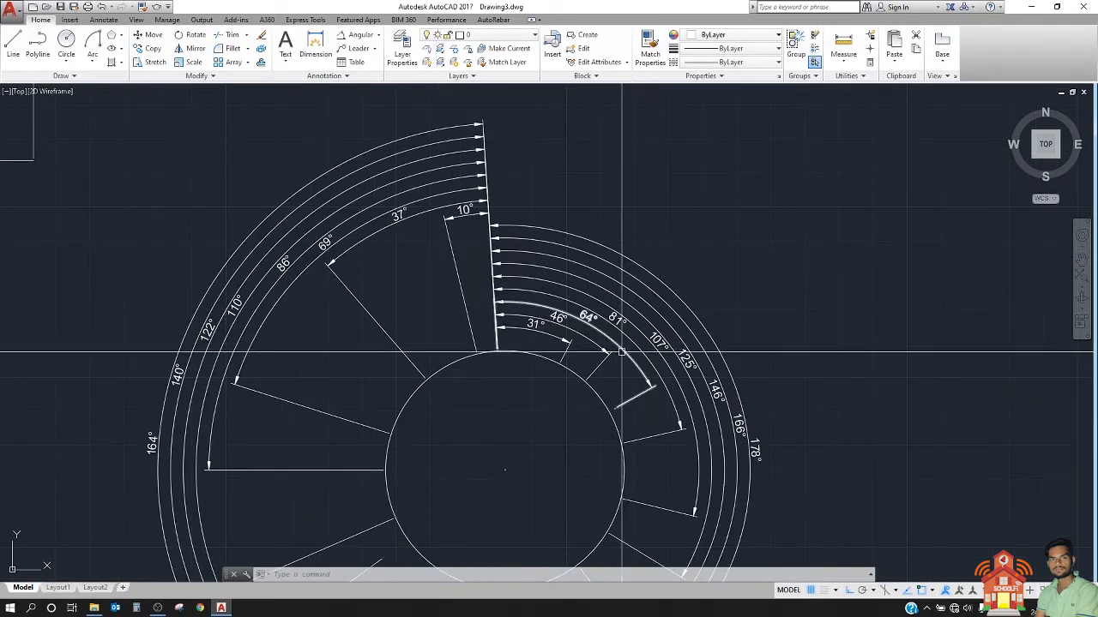
pyautogui.moveTo(621, 352)
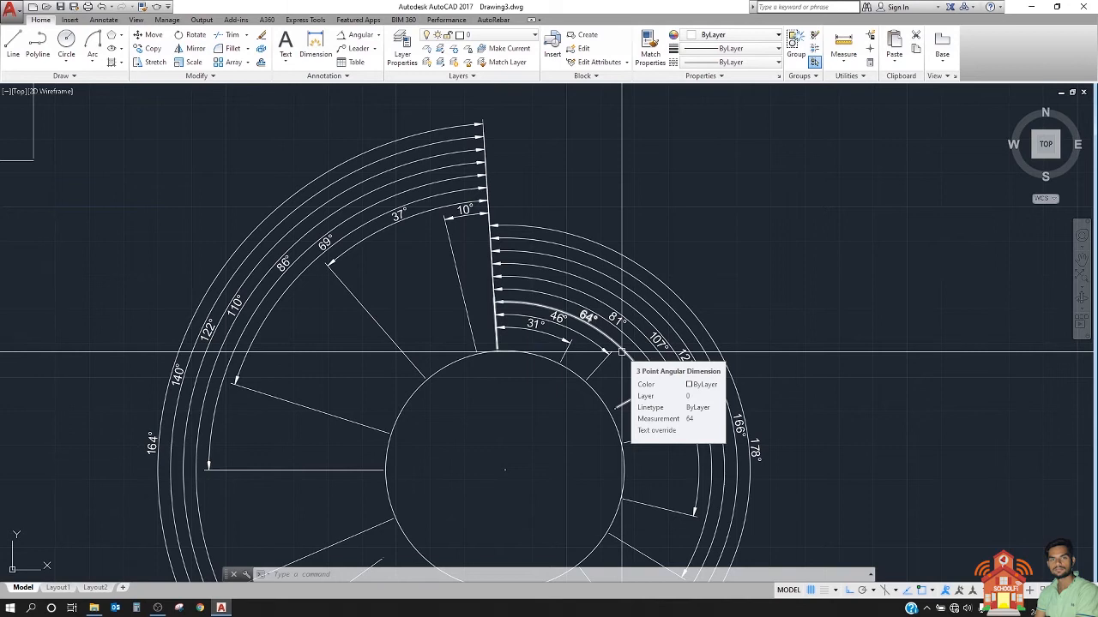
# Step: Compare the circle's baseline angular dimensions with the linear baseline series and the continued linear dimensions on the lower lines
pyautogui.scroll(-3, 622, 352)
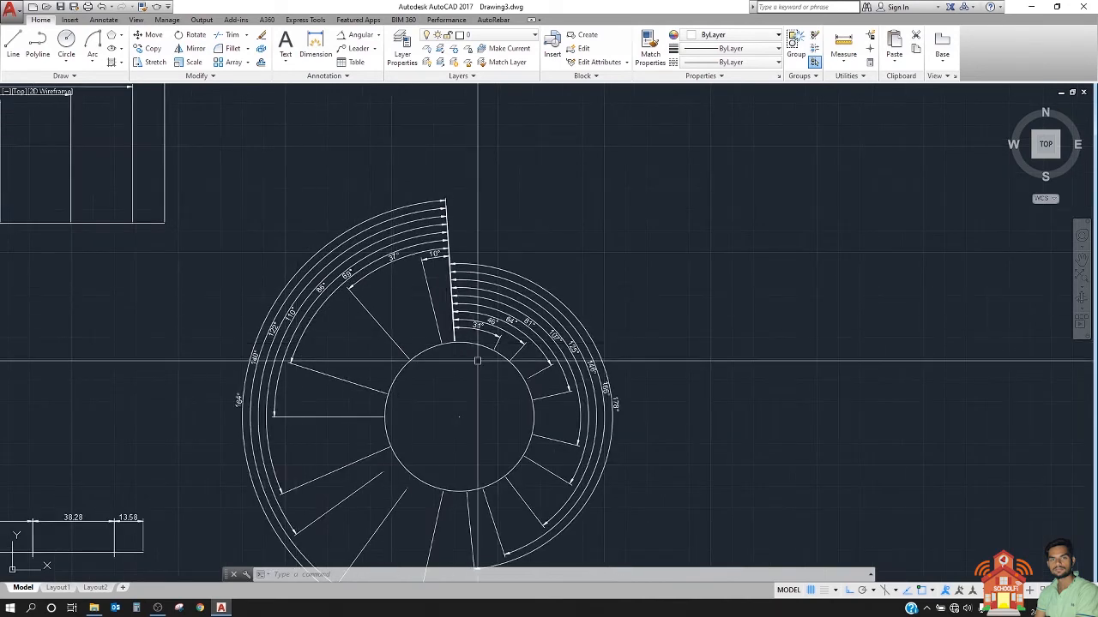
pyautogui.moveTo(479, 331)
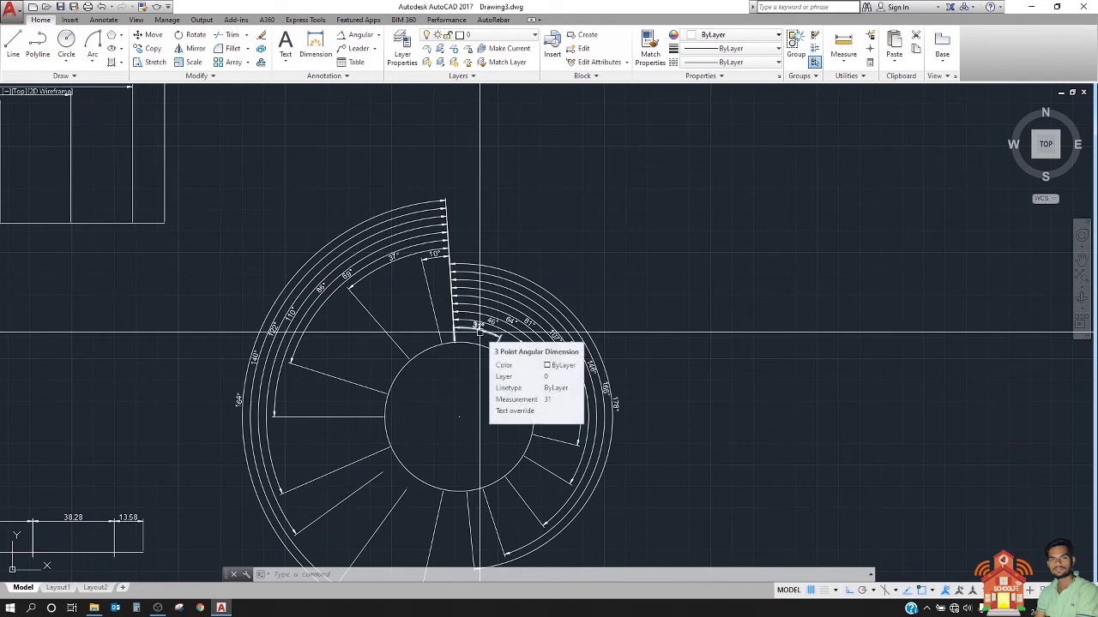
pyautogui.moveTo(480, 332)
pyautogui.mouseDown(button='middle')
pyautogui.moveTo(449, 318)
pyautogui.moveTo(318, 320)
pyautogui.moveTo(306, 262)
pyautogui.moveTo(823, 383)
pyautogui.mouseUp(button='middle')
pyautogui.scroll(-3, 275, 274)
pyautogui.scroll(2, 275, 273)
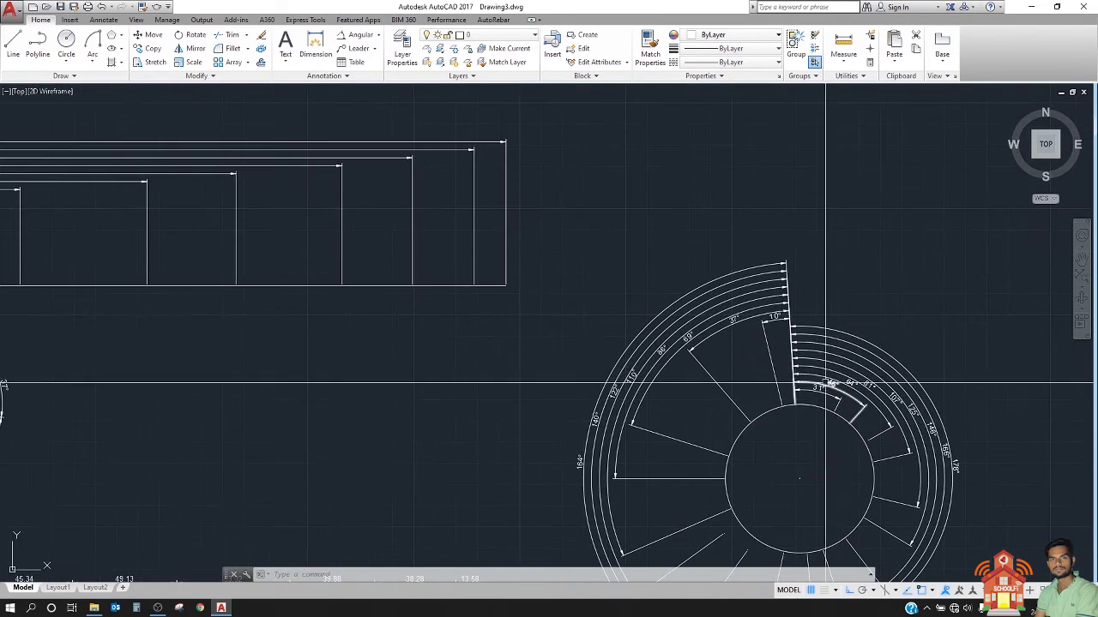
pyautogui.scroll(-4, 801, 365)
pyautogui.scroll(4, 180, 360)
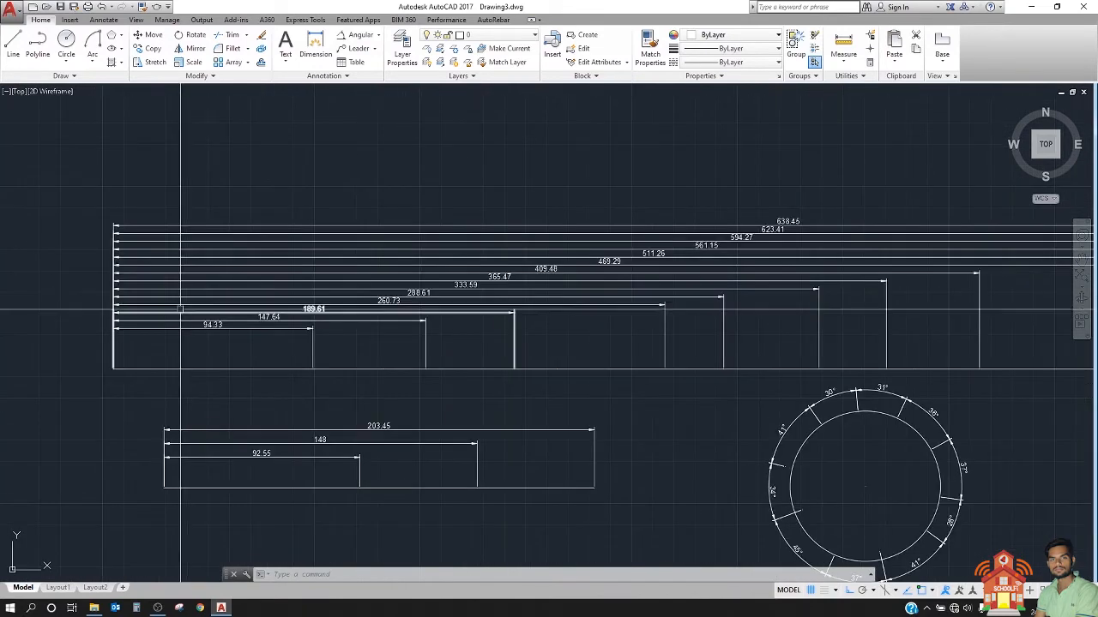
pyautogui.moveTo(338, 380); pyautogui.dragTo(115, 377, button='middle')
pyautogui.scroll(-2, 116, 377)
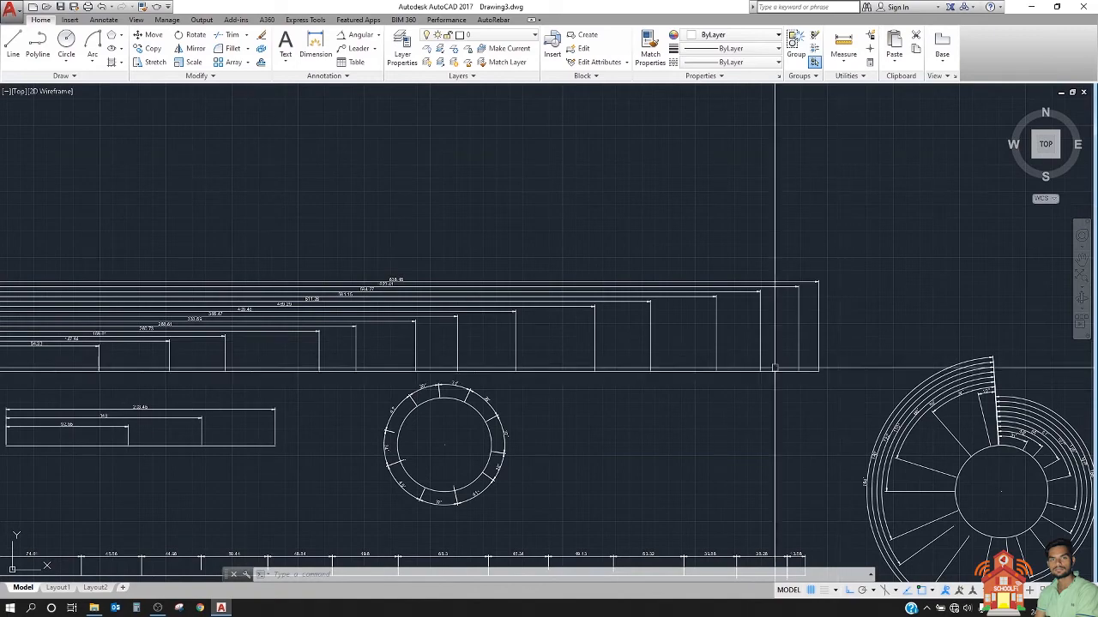
pyautogui.moveTo(236, 356); pyautogui.dragTo(472, 338, button='middle')
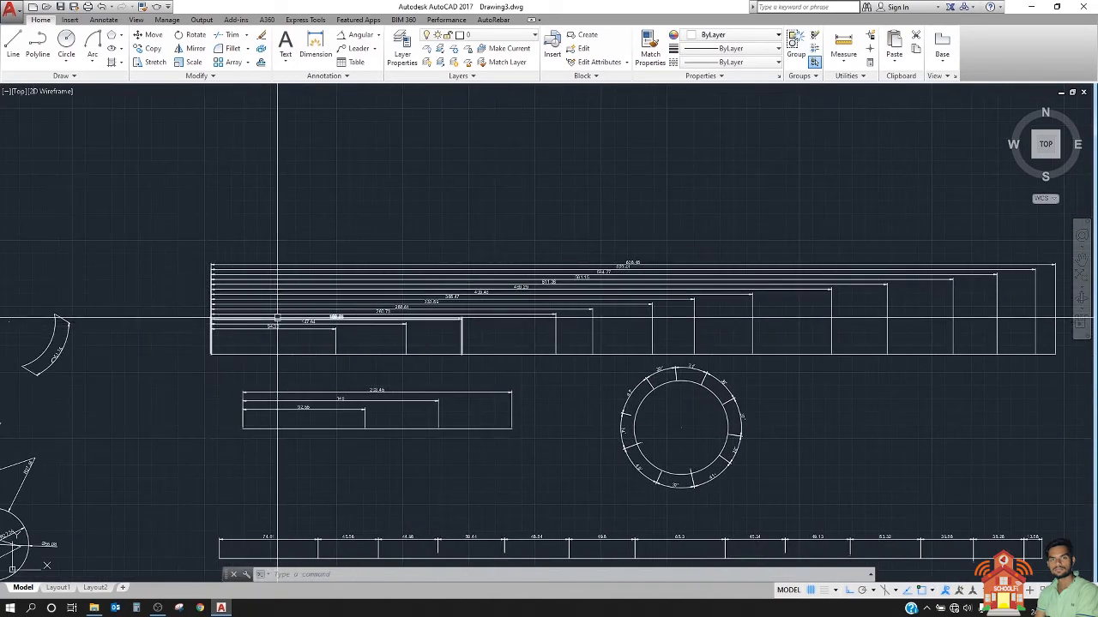
pyautogui.moveTo(548, 275); pyautogui.dragTo(325, 250, button='middle')
pyautogui.moveTo(270, 349)
pyautogui.mouseDown(button='middle')
pyautogui.moveTo(382, 288)
pyautogui.moveTo(411, 380)
pyautogui.moveTo(412, 341)
pyautogui.mouseUp(button='middle')
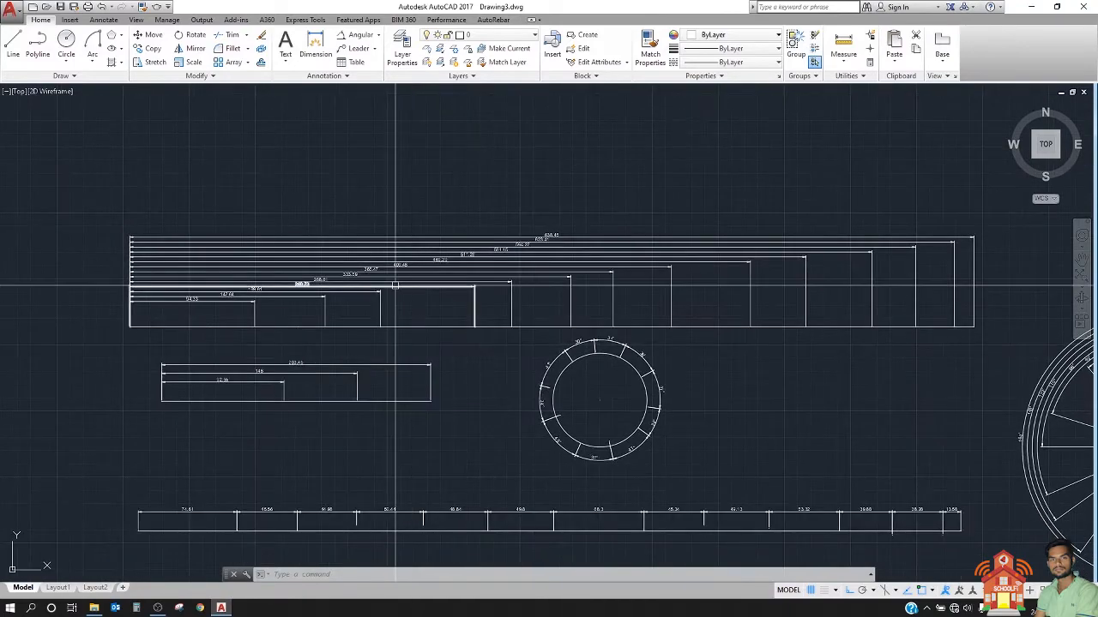
pyautogui.scroll(-5, 355, 263)
pyautogui.scroll(5, 336, 309)
pyautogui.moveTo(341, 385); pyautogui.dragTo(301, 355, button='middle')
pyautogui.scroll(2, 230, 352)
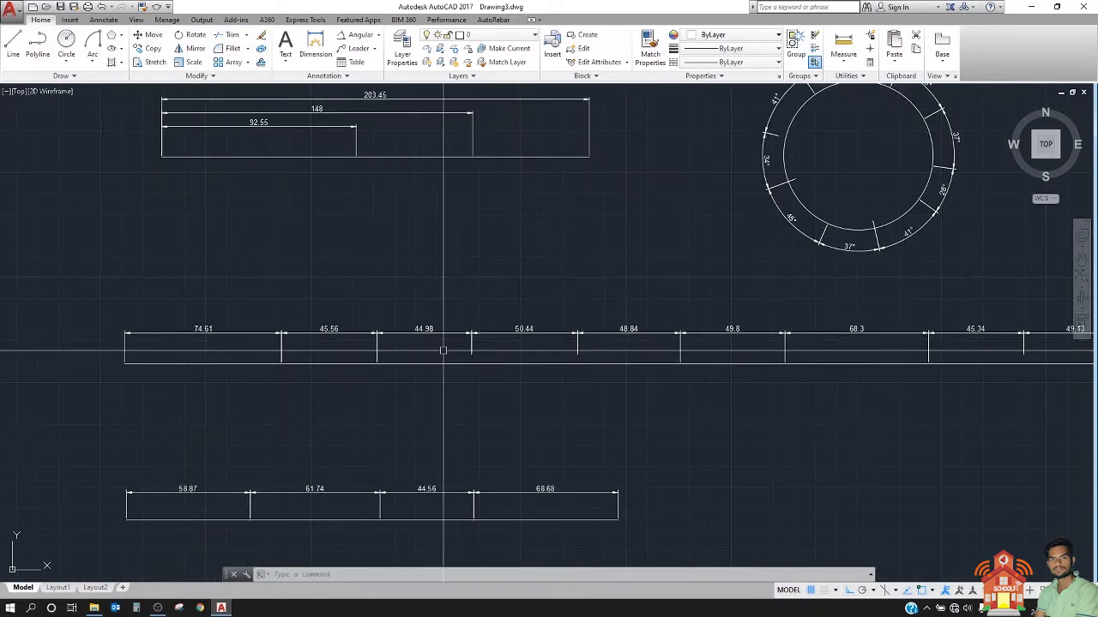
pyautogui.moveTo(872, 375); pyautogui.dragTo(589, 360, button='middle')
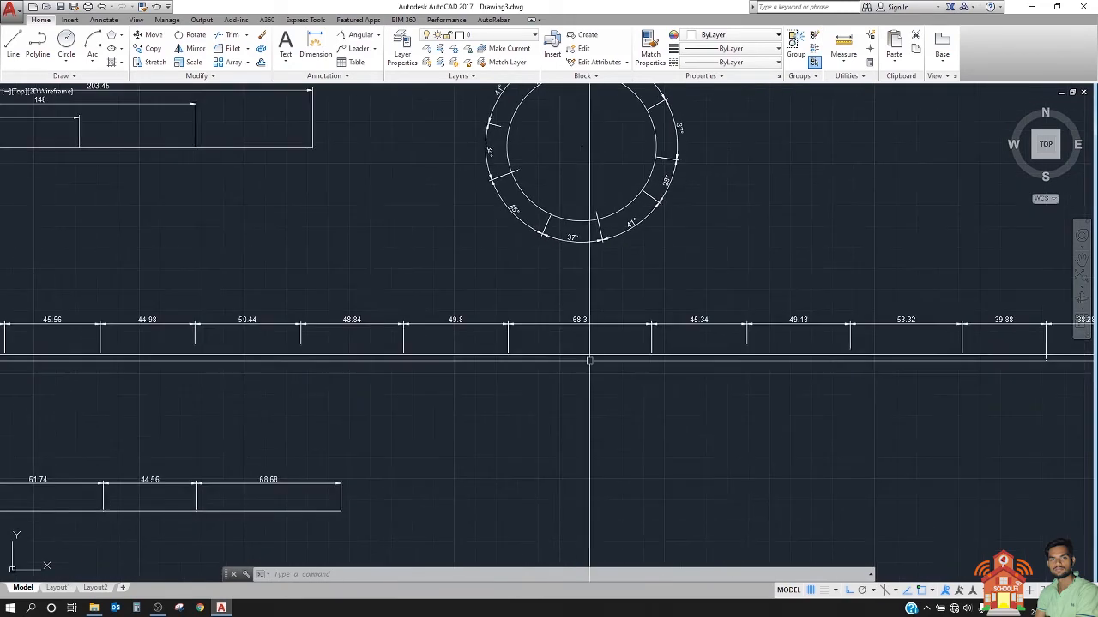
pyautogui.scroll(-4, 529, 319)
pyautogui.moveTo(446, 351); pyautogui.dragTo(244, 347, button='middle')
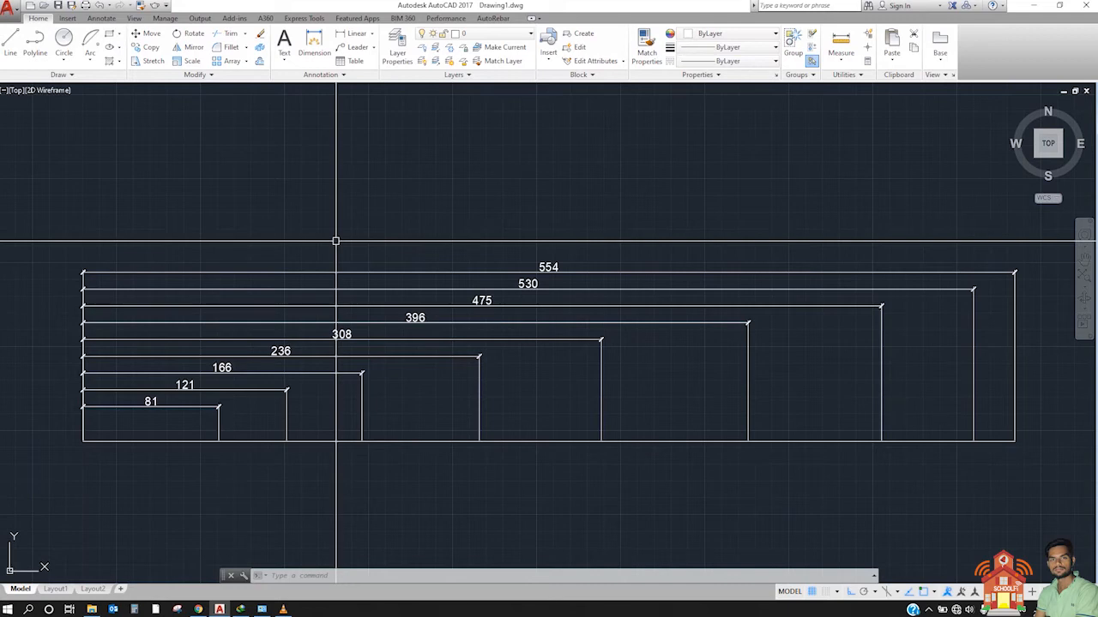
# Step: Measure the gap between the 236 and 308 dimension lines with a trial linear dimension, without keeping it
pyautogui.moveTo(335, 241)
pyautogui.mouseDown(button='middle')
pyautogui.moveTo(265, 289)
pyautogui.moveTo(254, 318)
pyautogui.moveTo(287, 342)
pyautogui.mouseUp(button='middle')
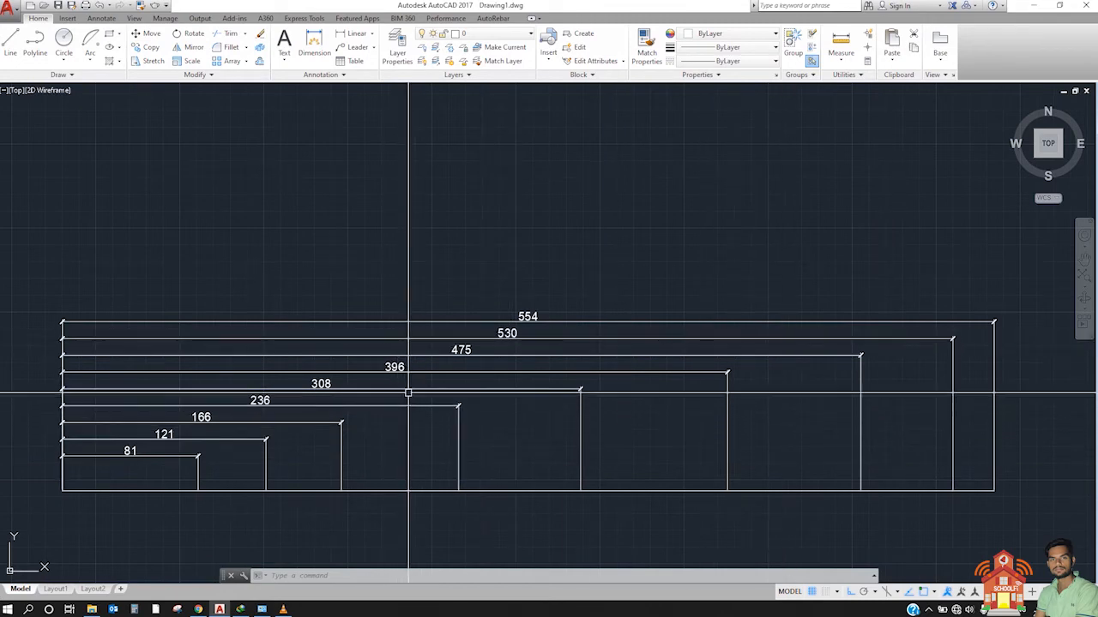
pyautogui.click(355, 40)
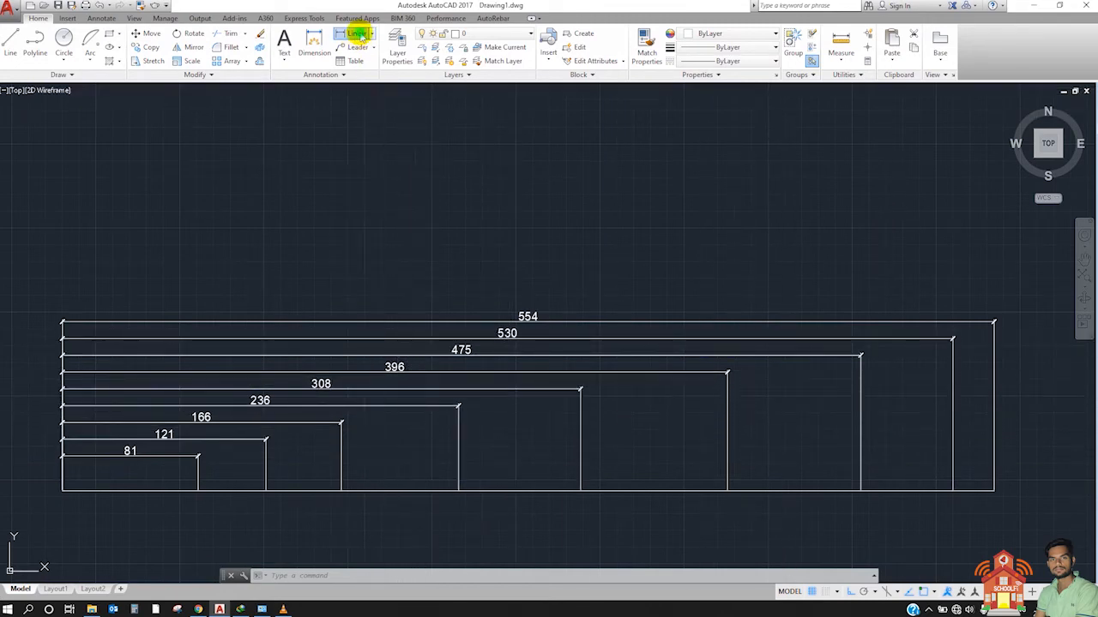
pyautogui.click(418, 405)
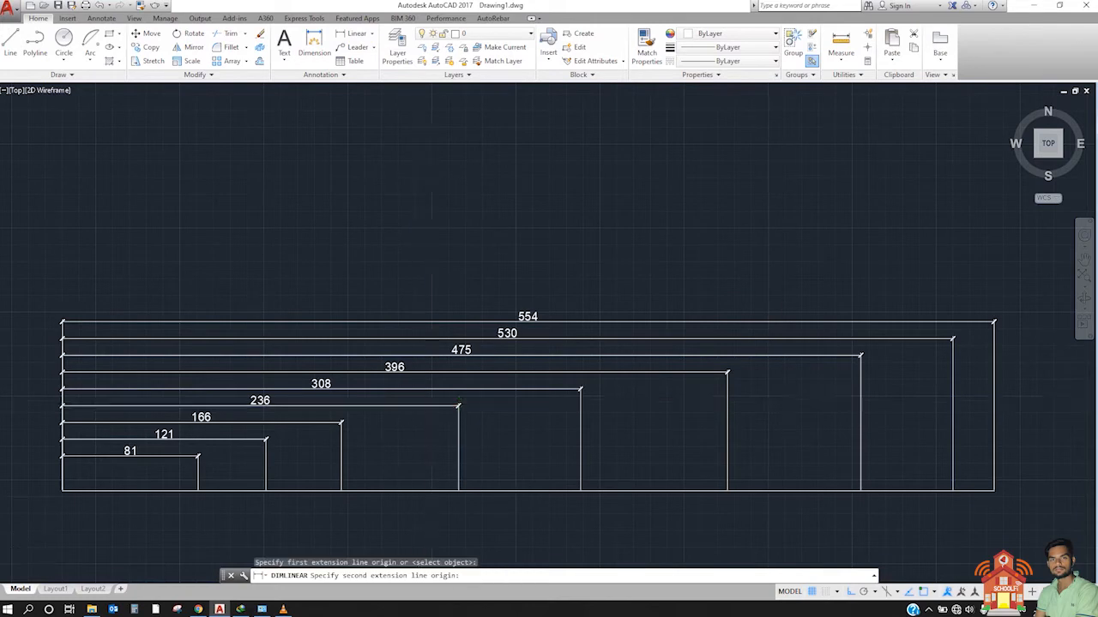
pyautogui.scroll(5, 420, 390)
pyautogui.click(411, 366)
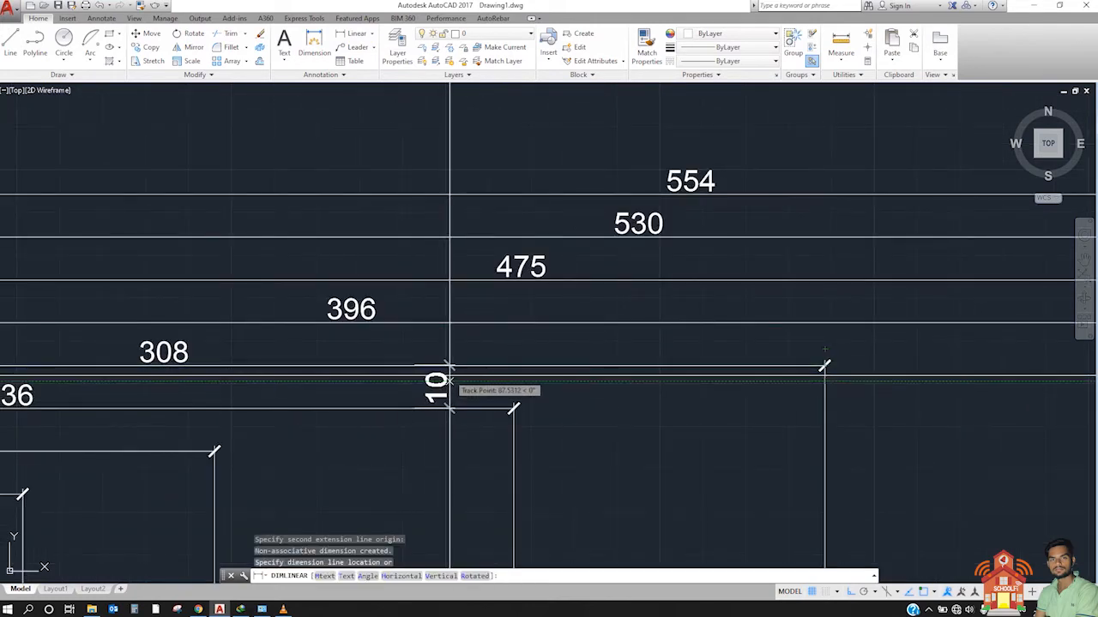
pyautogui.press('Escape')
pyautogui.scroll(-10, 449, 357)
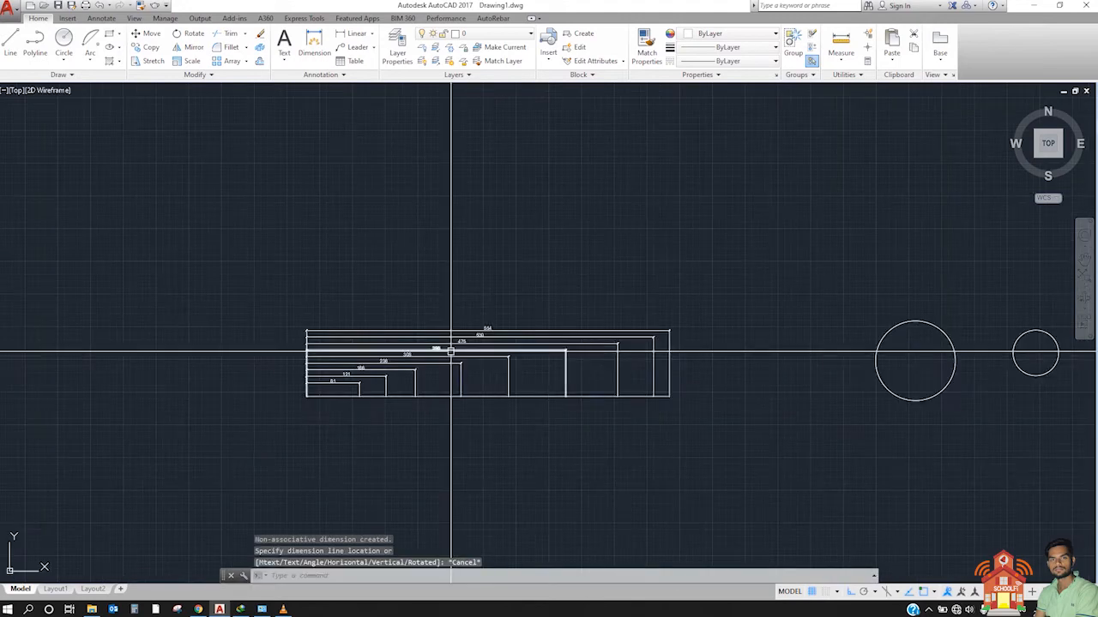
pyautogui.scroll(4, 448, 336)
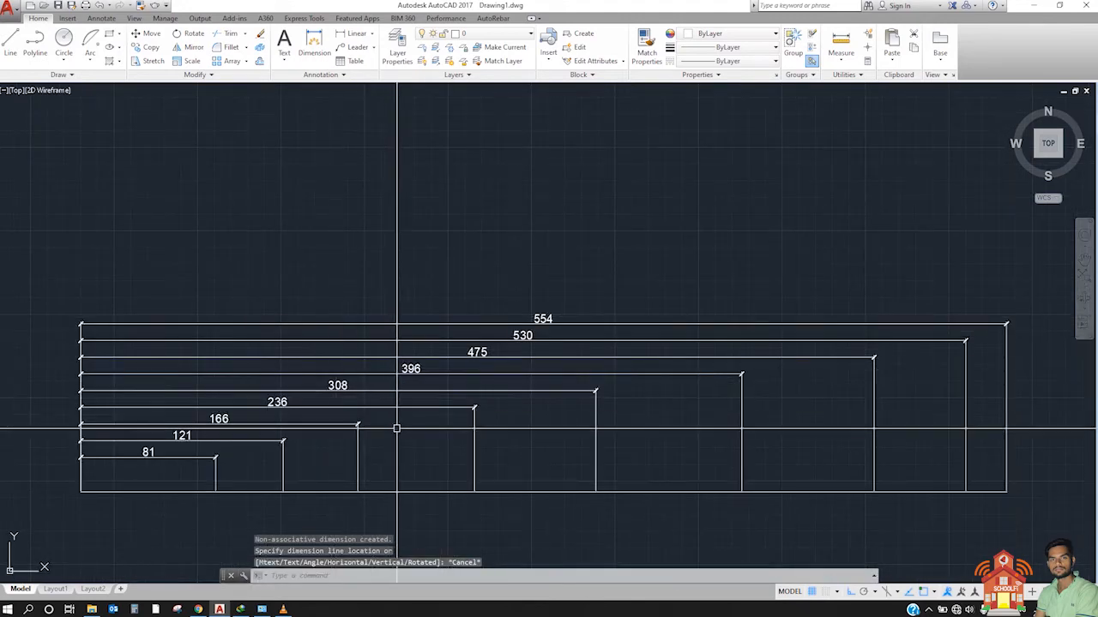
# Step: Space all the baseline dimensions 50 units apart with DIMSPACE, using the 81 dimension as the base
pyautogui.moveTo(397, 429); pyautogui.dragTo(402, 398, button='middle')
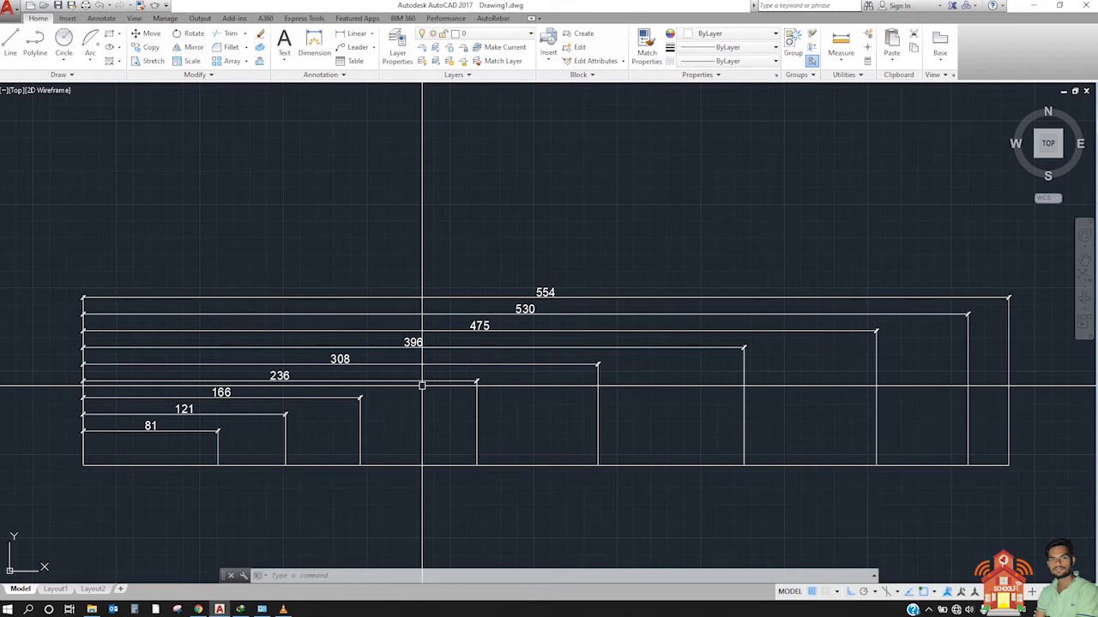
pyautogui.write('DIM')
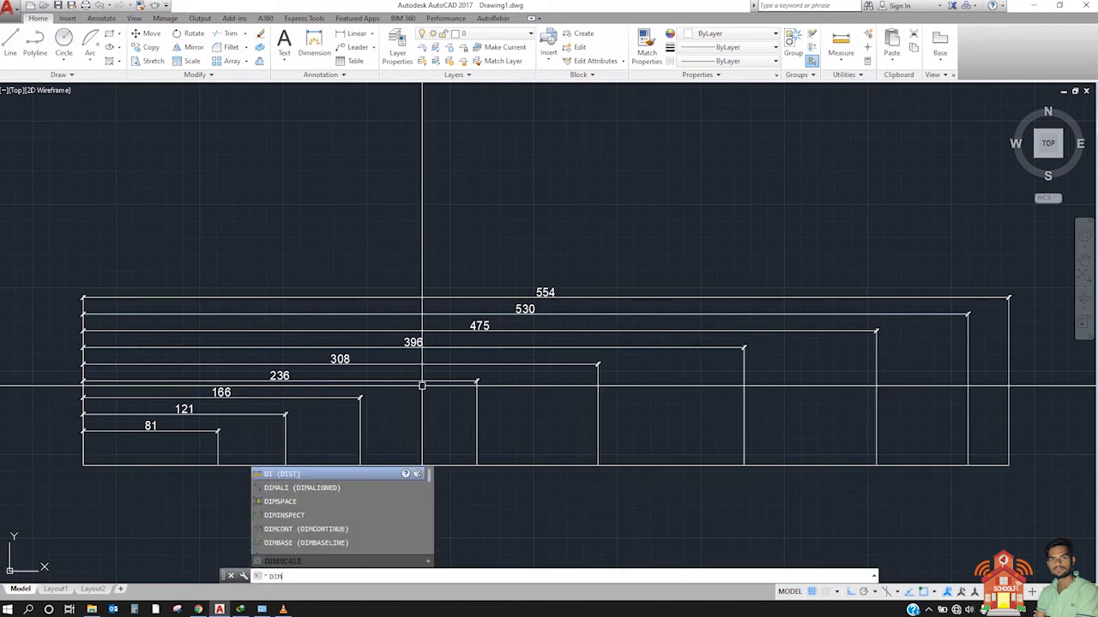
pyautogui.write('SPACE')
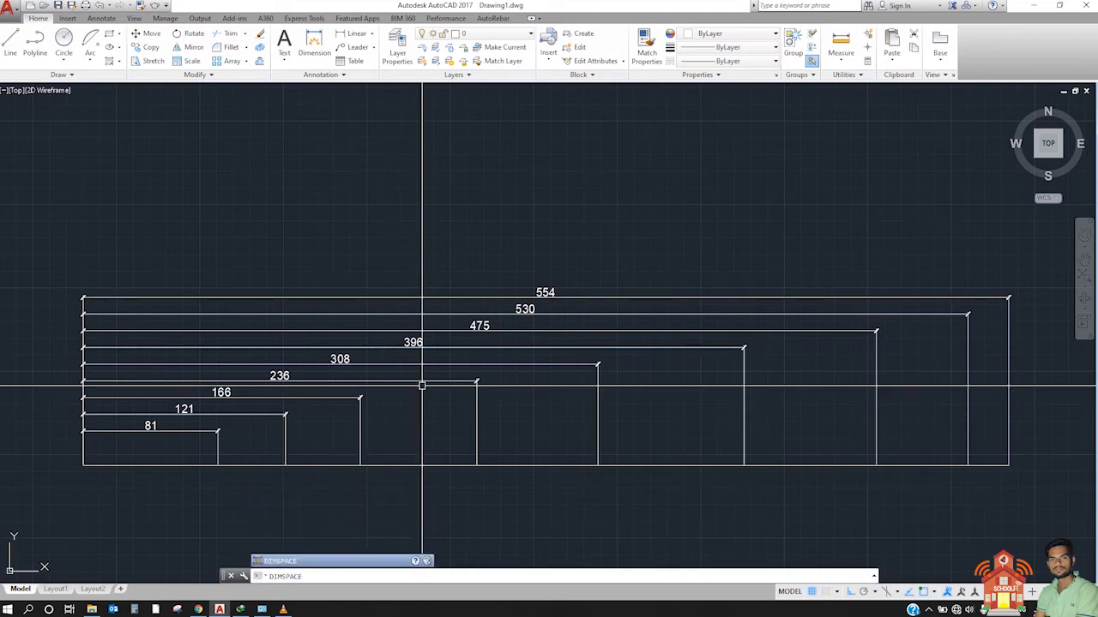
pyautogui.press('Return')
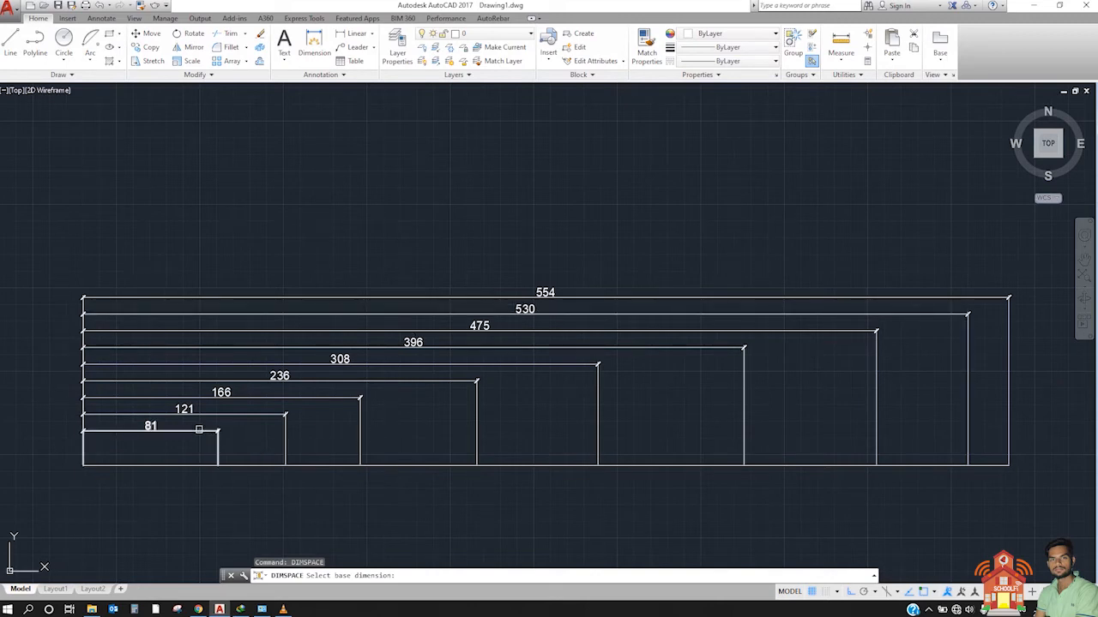
pyautogui.click(199, 429)
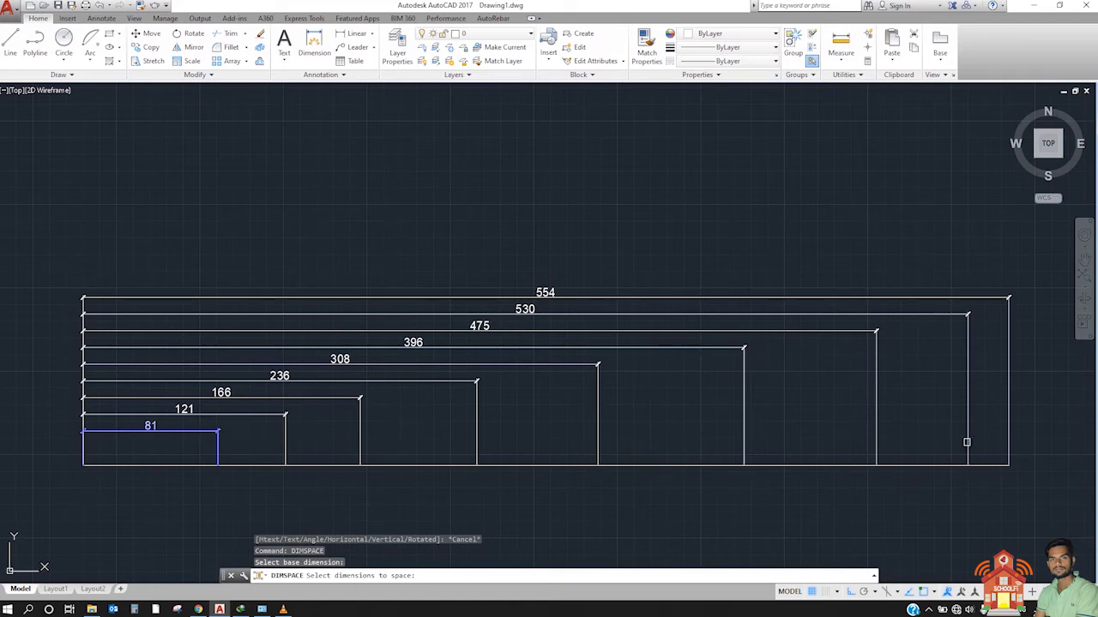
pyautogui.click(1040, 448)
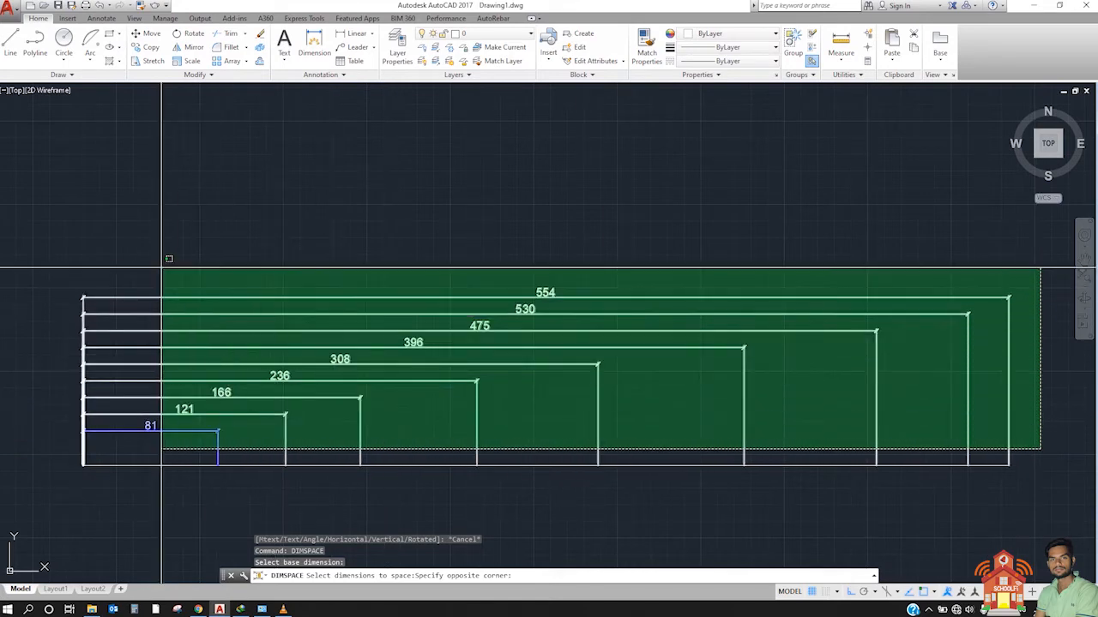
pyautogui.click(158, 266)
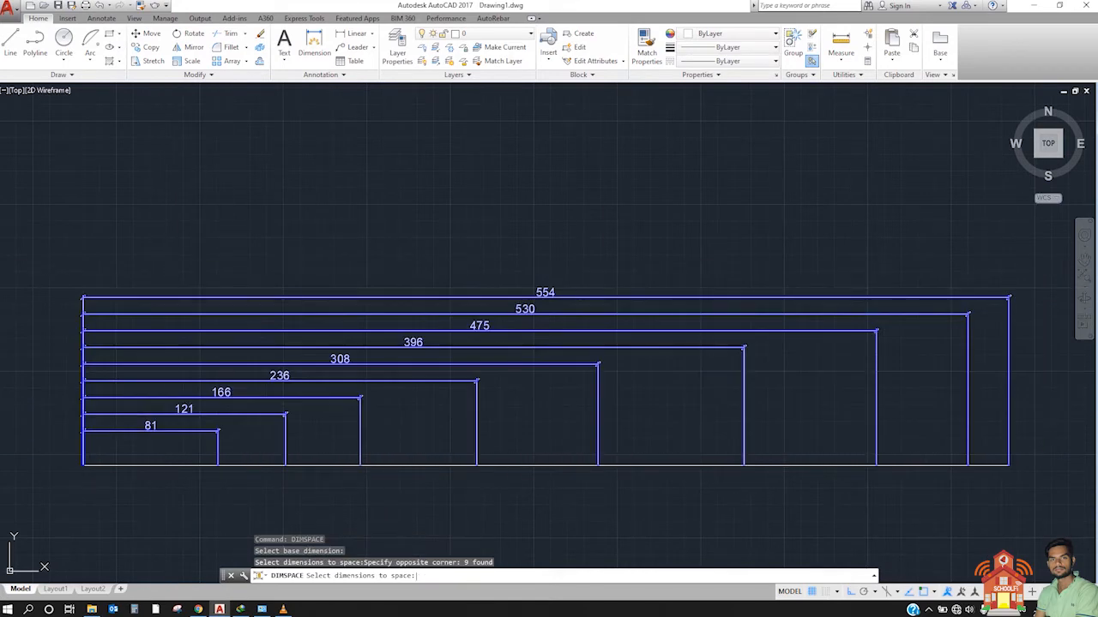
pyautogui.press('Return')
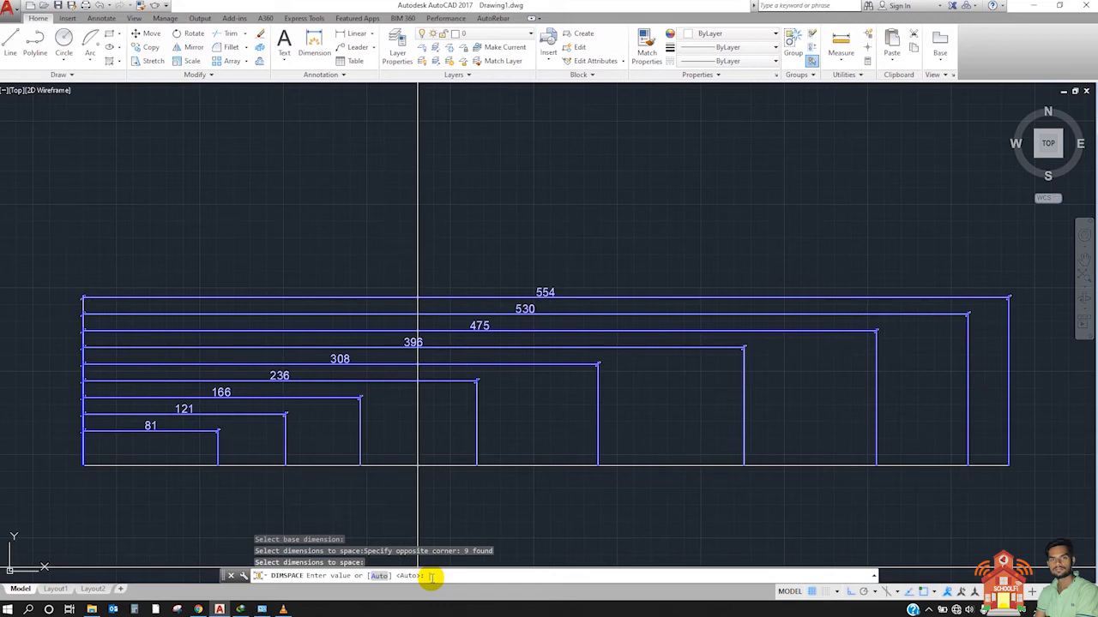
pyautogui.write('50')
pyautogui.press('Return')
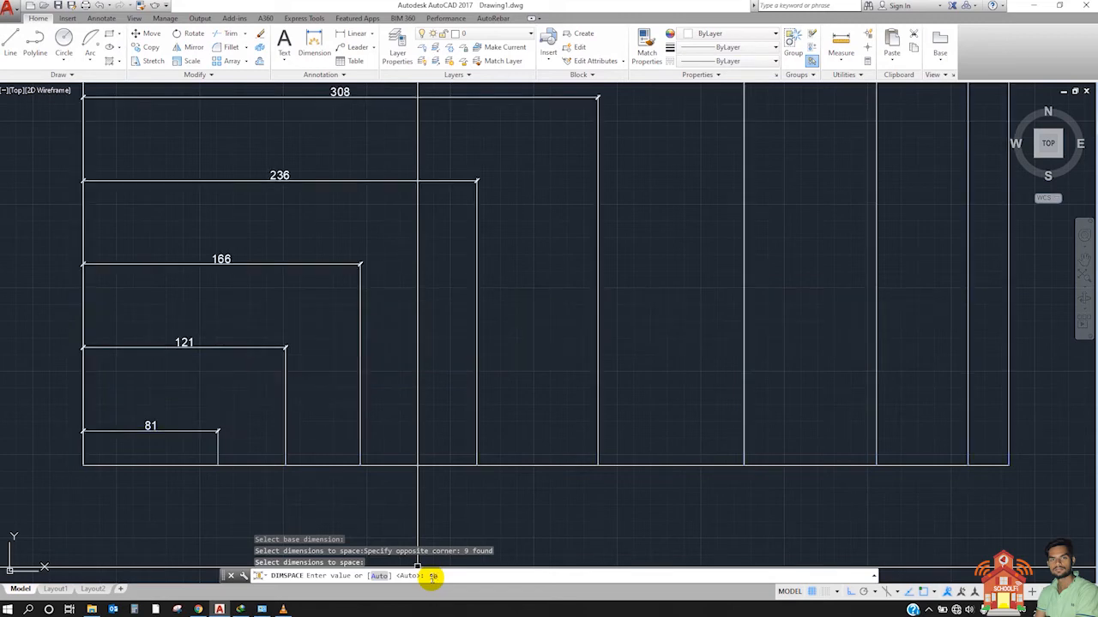
# Step: Check the spacing between the 166 and 236 dimension lines with a temporary vertical linear dimension, and delete it
pyautogui.scroll(-3, 385, 363)
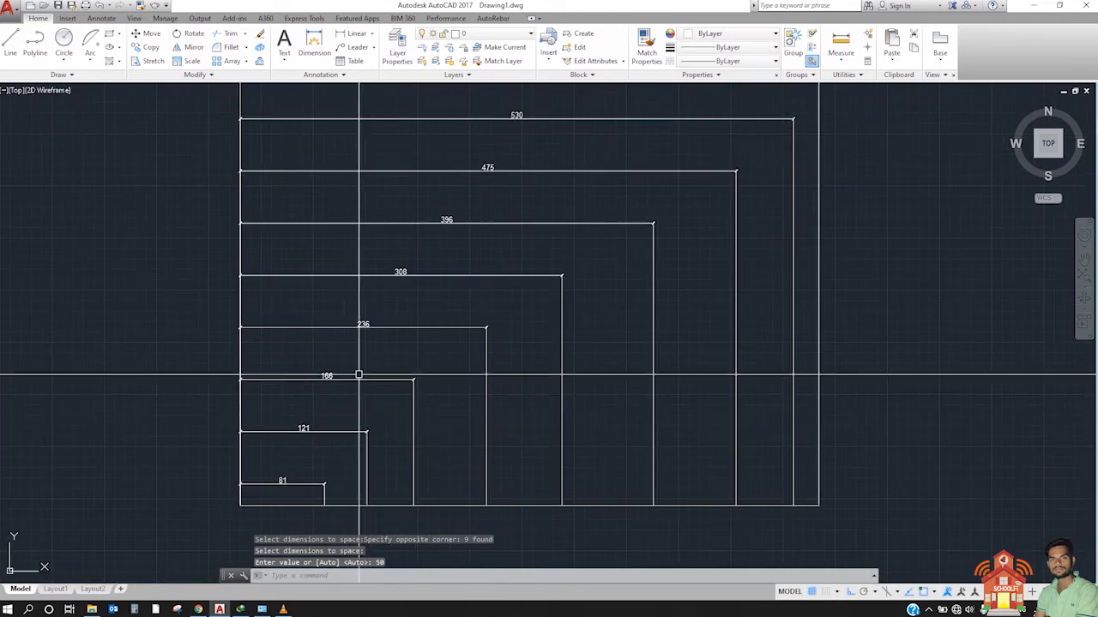
pyautogui.click(350, 33)
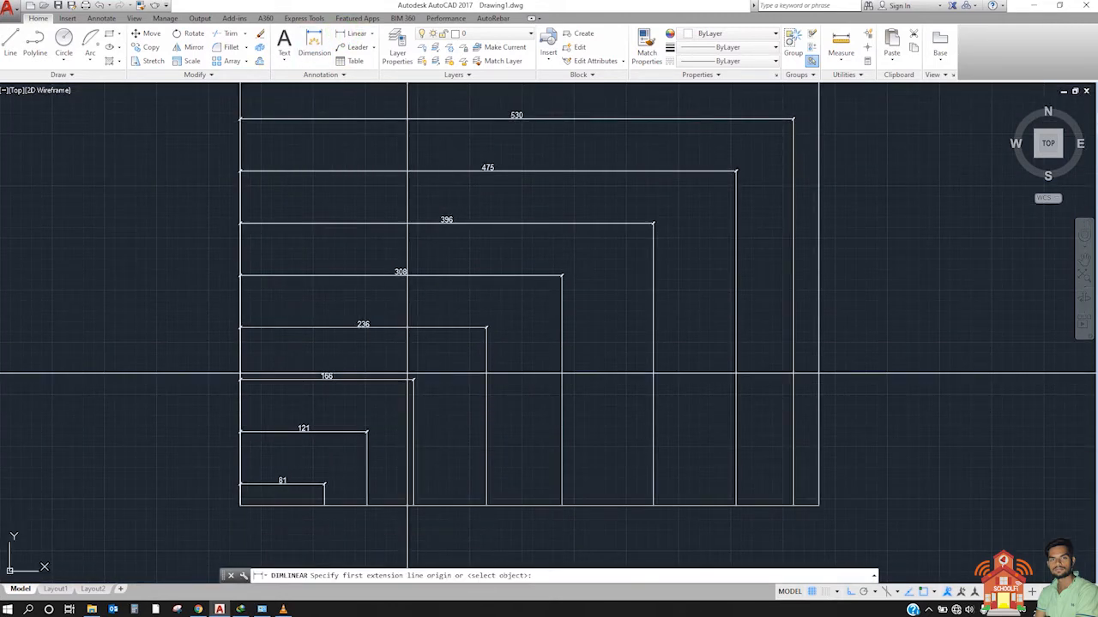
pyautogui.click(392, 384)
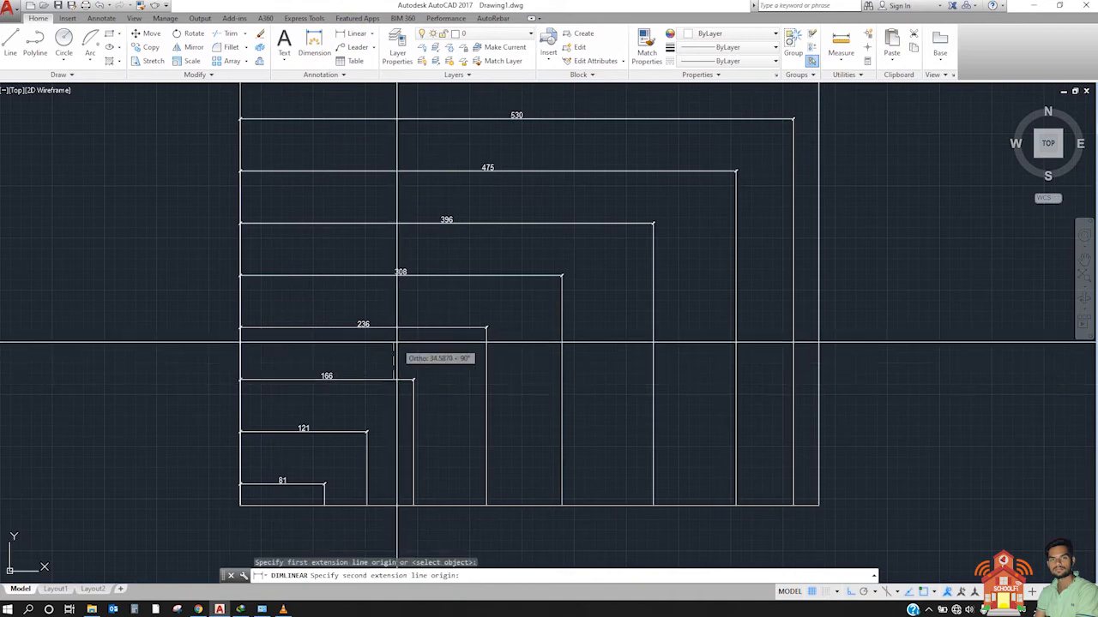
pyautogui.click(404, 328)
pyautogui.click(404, 330)
pyautogui.scroll(8, 404, 331)
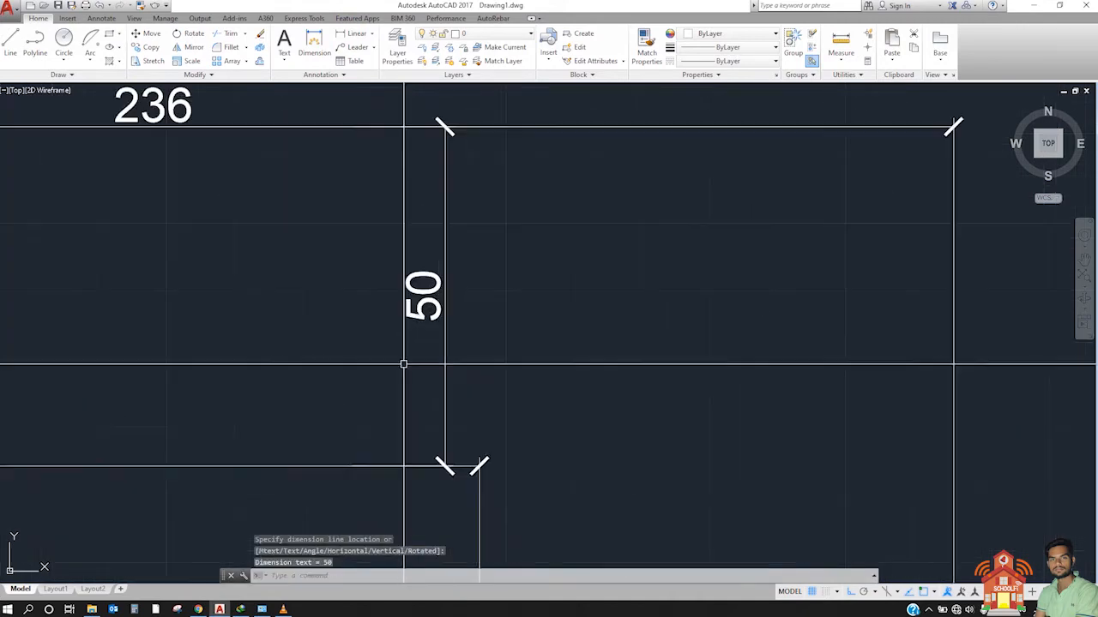
pyautogui.click(546, 289)
pyautogui.click(357, 314)
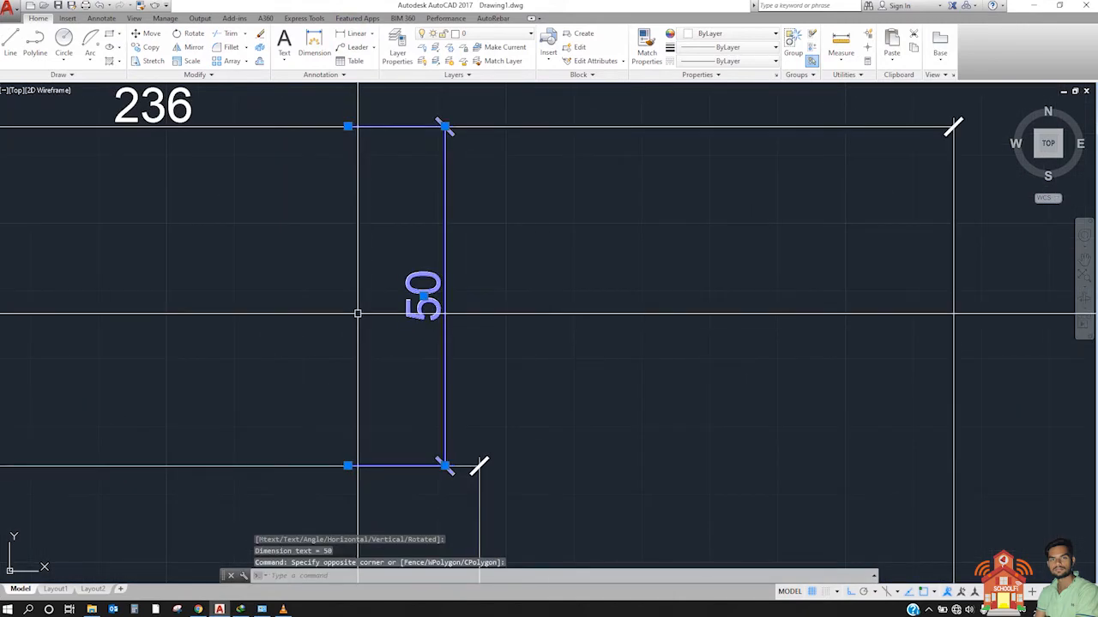
pyautogui.press('Delete')
pyautogui.scroll(-6, 392, 301)
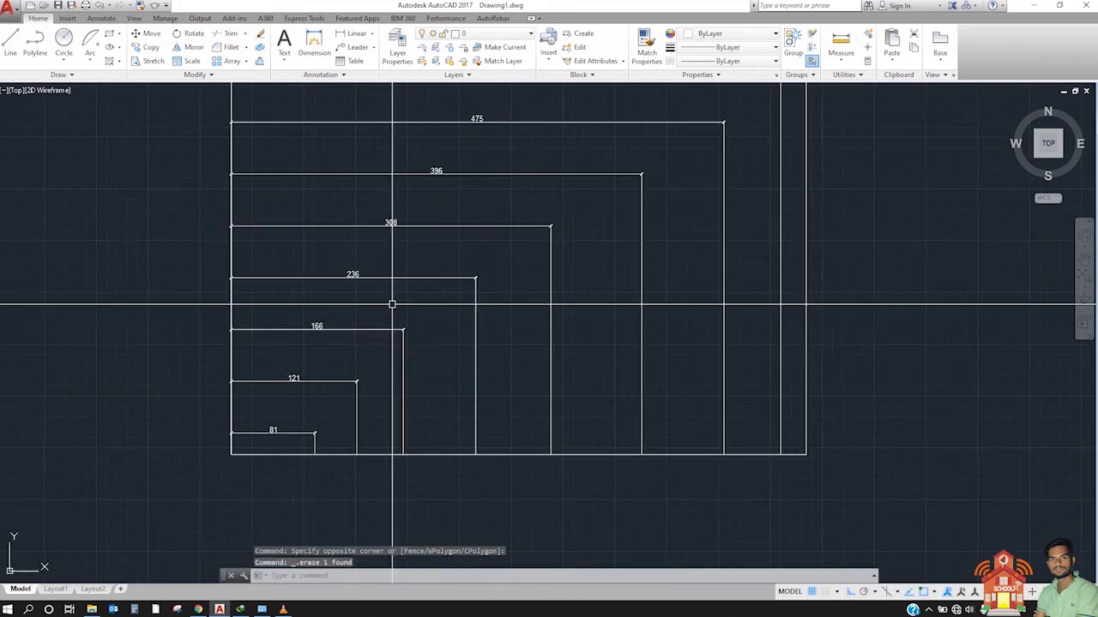
pyautogui.scroll(-2, 409, 380)
pyautogui.scroll(2, 409, 326)
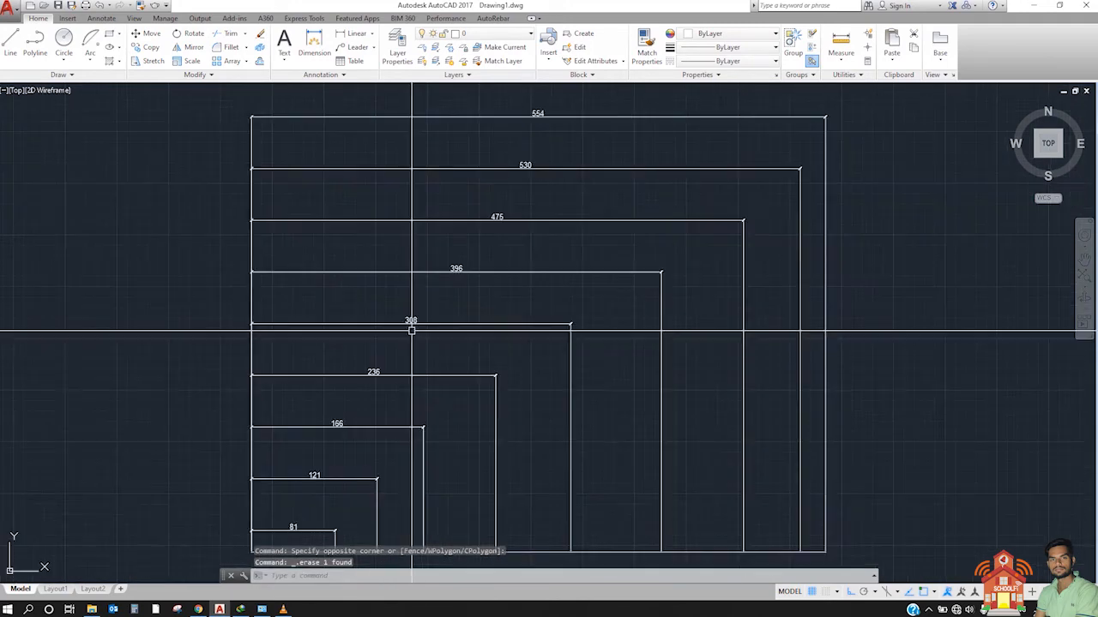
pyautogui.scroll(-2, 422, 355)
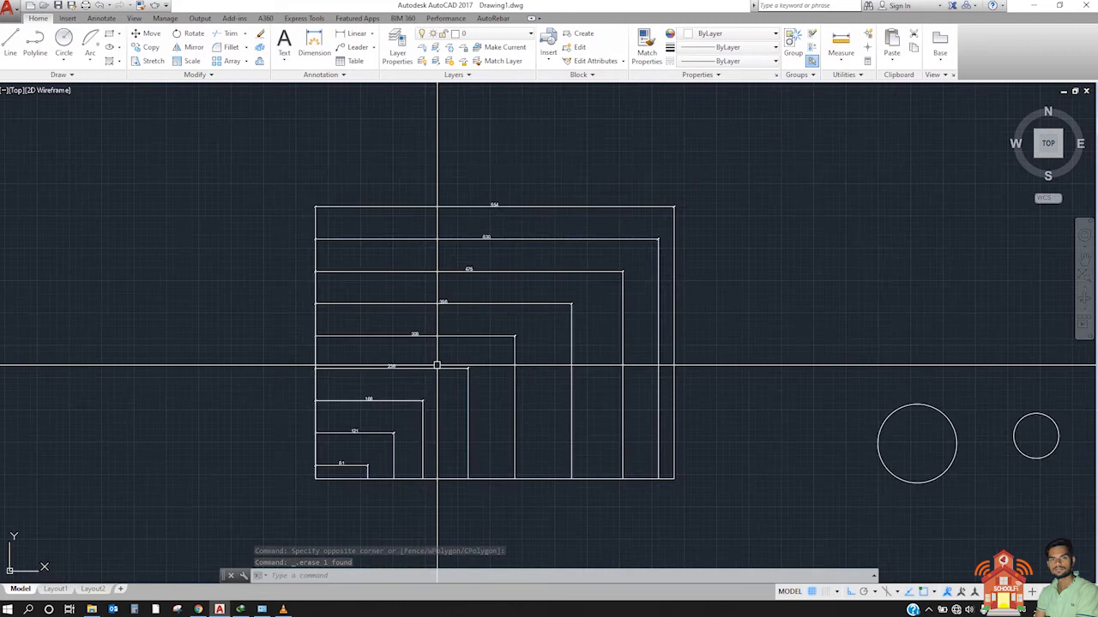
pyautogui.click(716, 459)
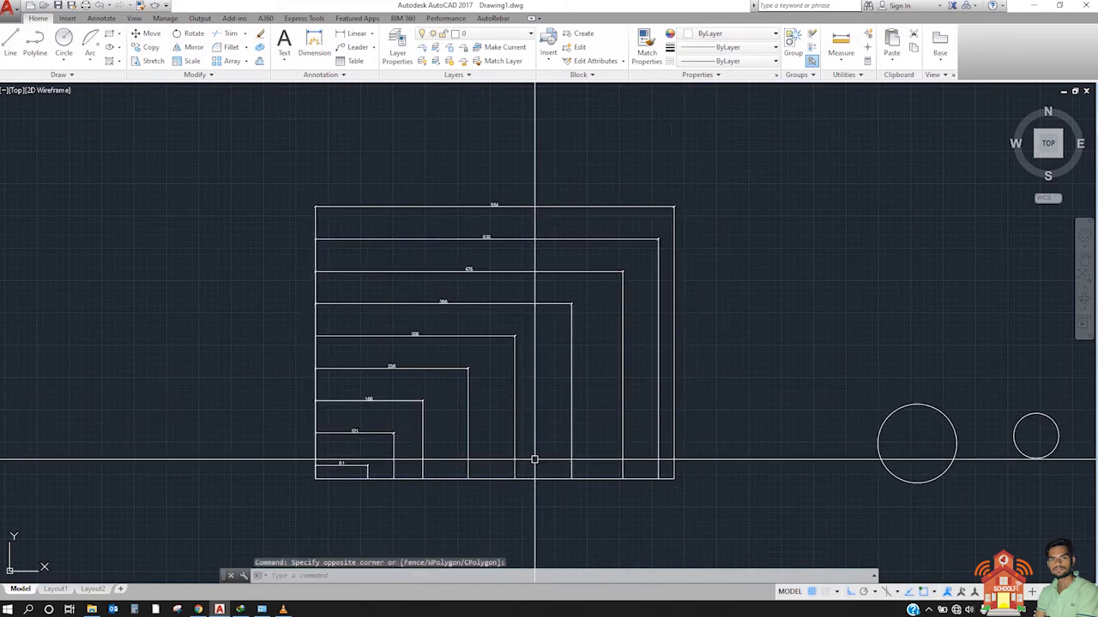
pyautogui.click(534, 462)
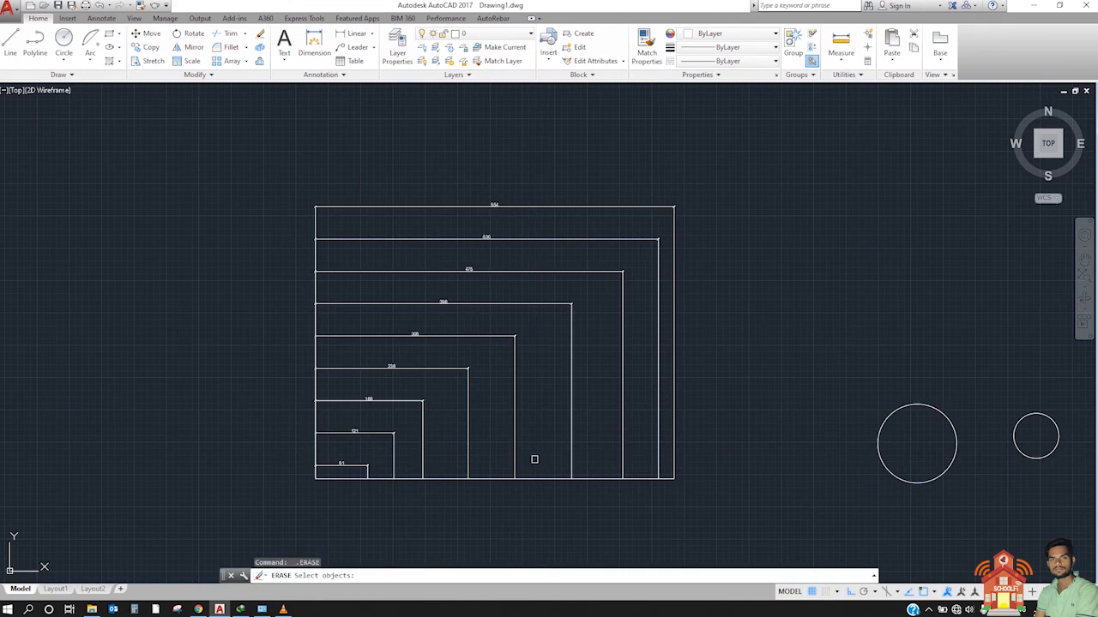
pyautogui.press('Escape')
# Step: Space all the stacked baseline dimensions with DIMSPACE's Auto option, using the 81 dimension as the base
pyautogui.write('DI')
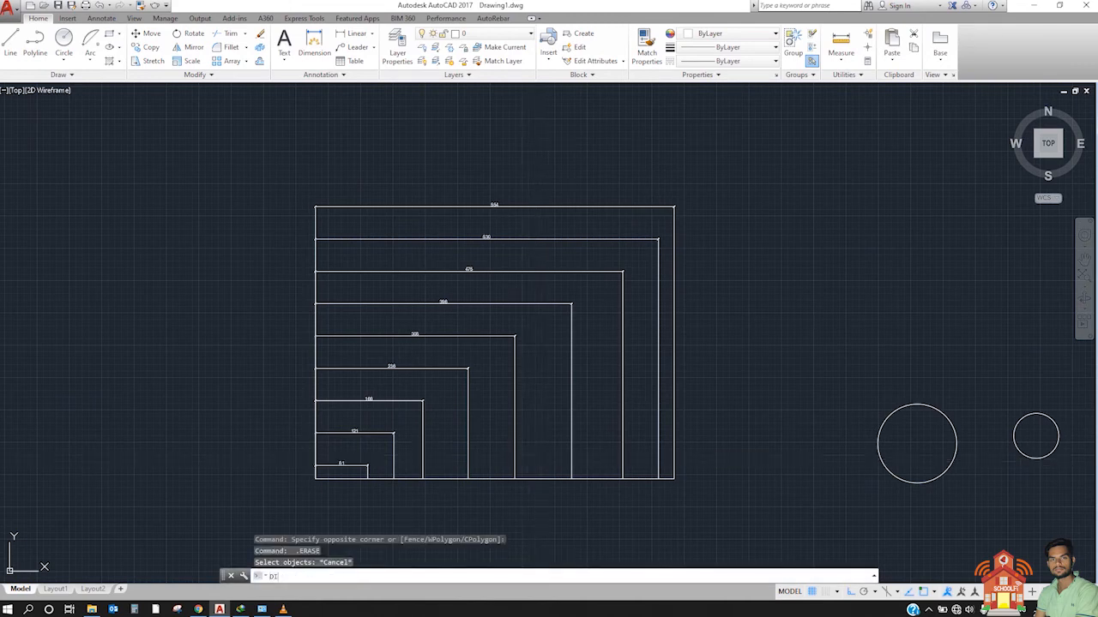
pyautogui.write('MSPA')
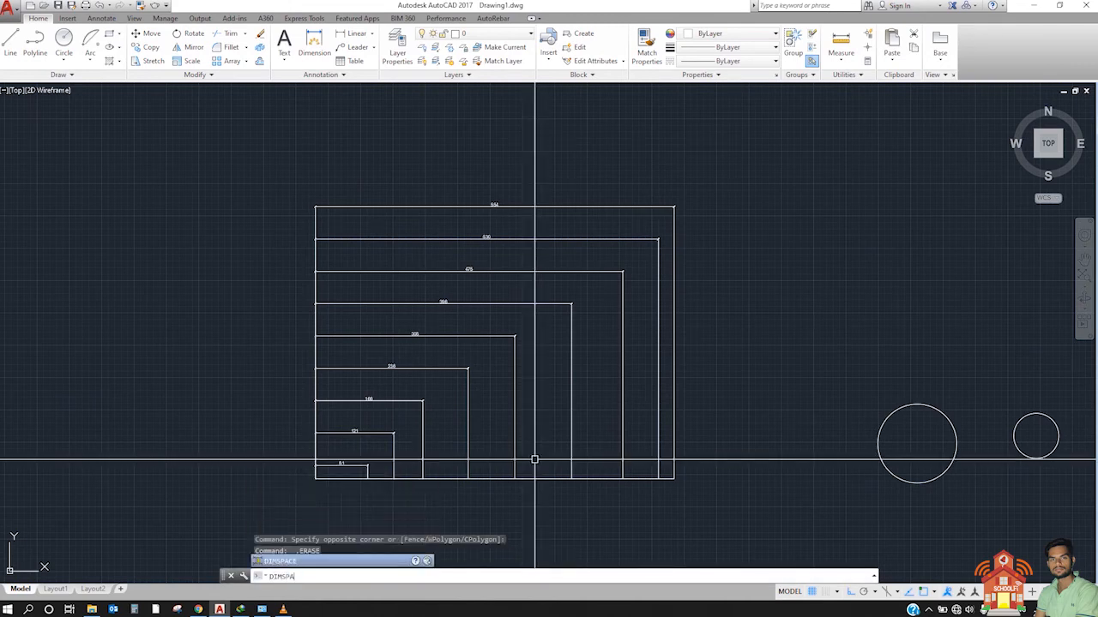
pyautogui.write('CE')
pyautogui.press('Return')
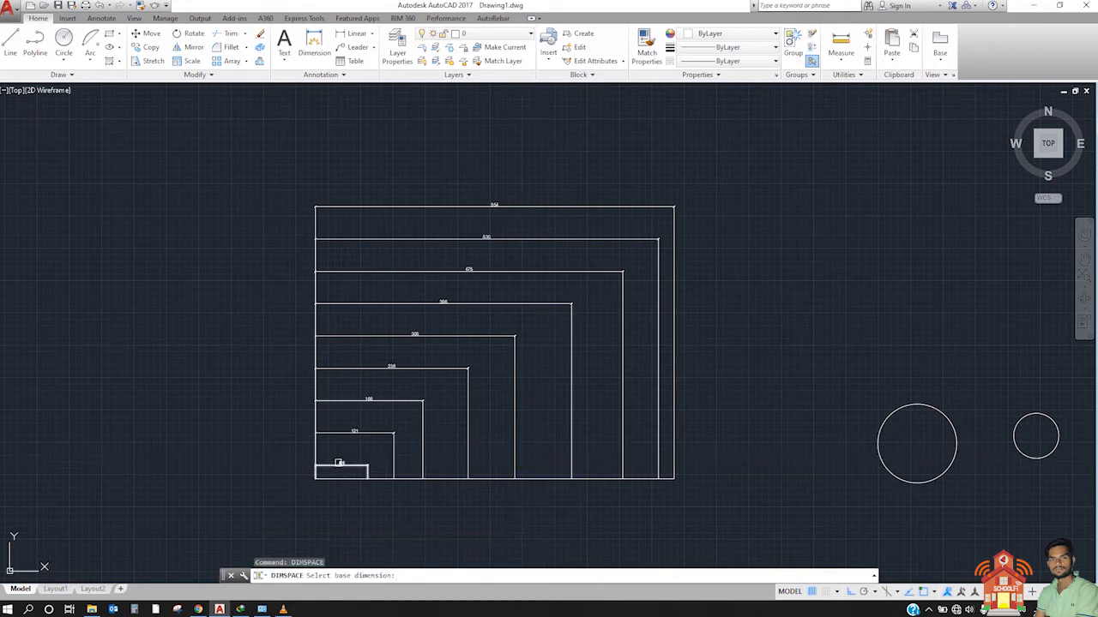
pyautogui.click(701, 462)
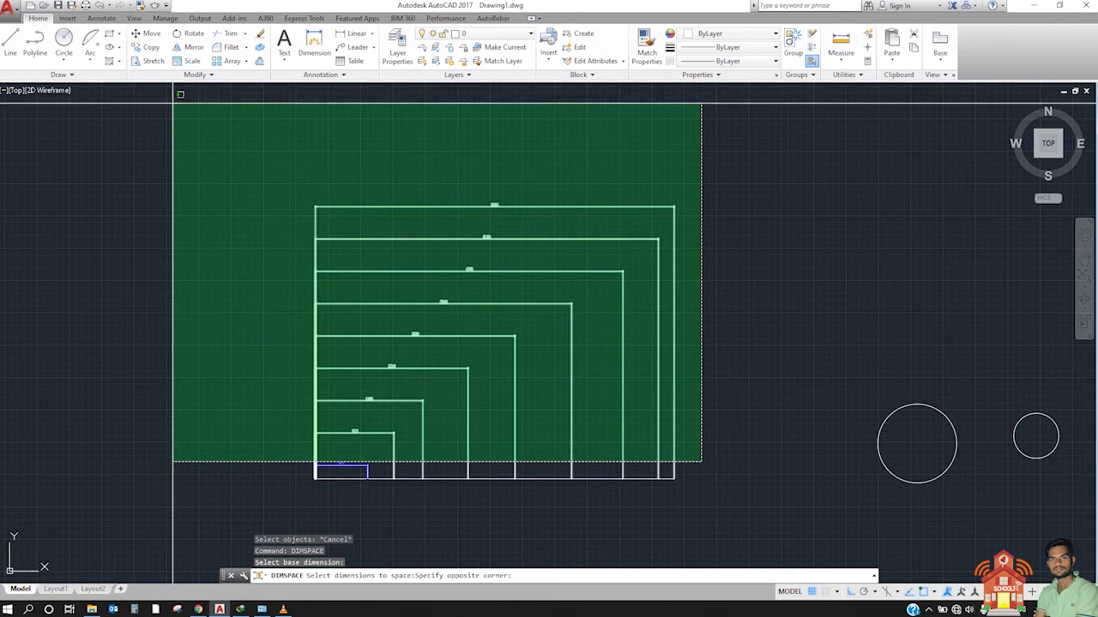
pyautogui.click(180, 94)
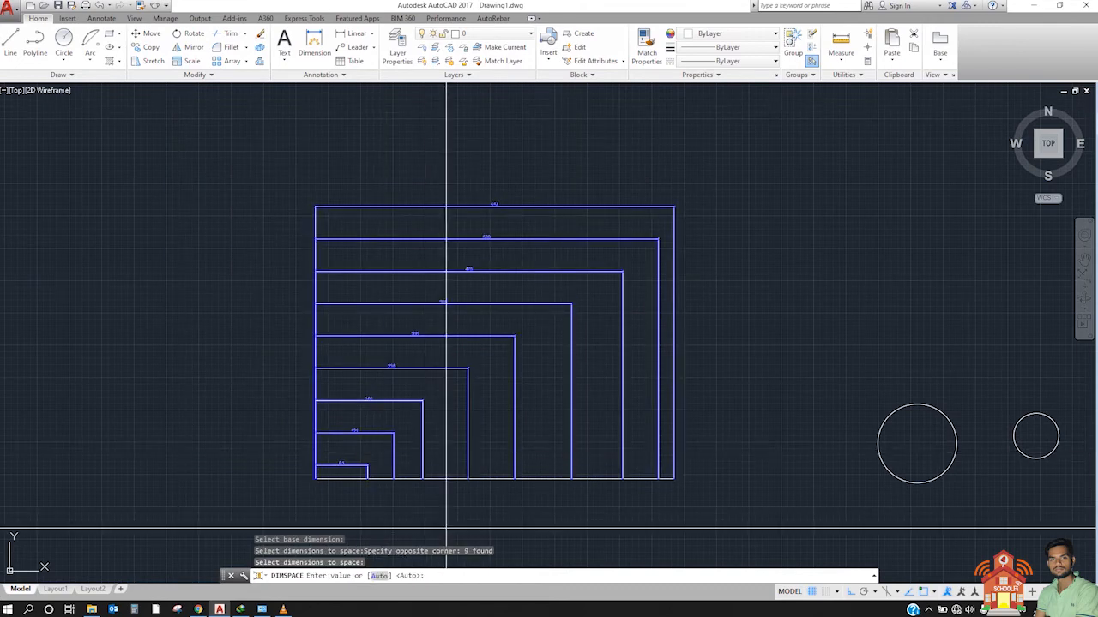
pyautogui.press('Return')
# Step: Examine the spacing between the dimension lines and their text across the baseline stack
pyautogui.scroll(10, 367, 456)
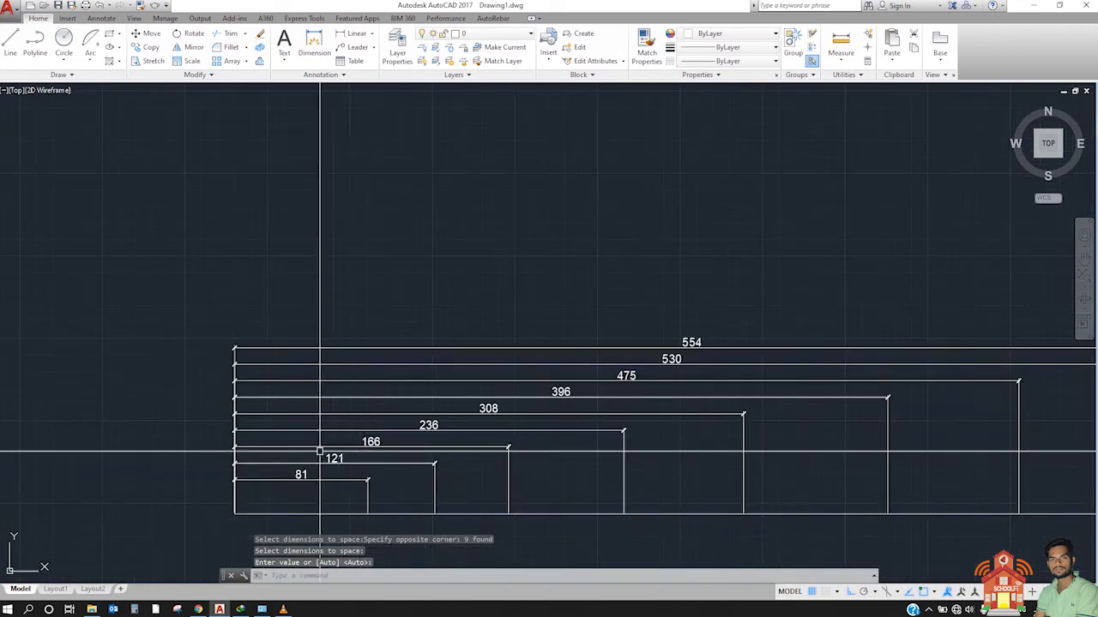
pyautogui.scroll(-6, 261, 310)
pyautogui.moveTo(315, 450)
pyautogui.mouseDown(button='middle')
pyautogui.moveTo(261, 310)
pyautogui.moveTo(215, 350)
pyautogui.mouseUp(button='middle')
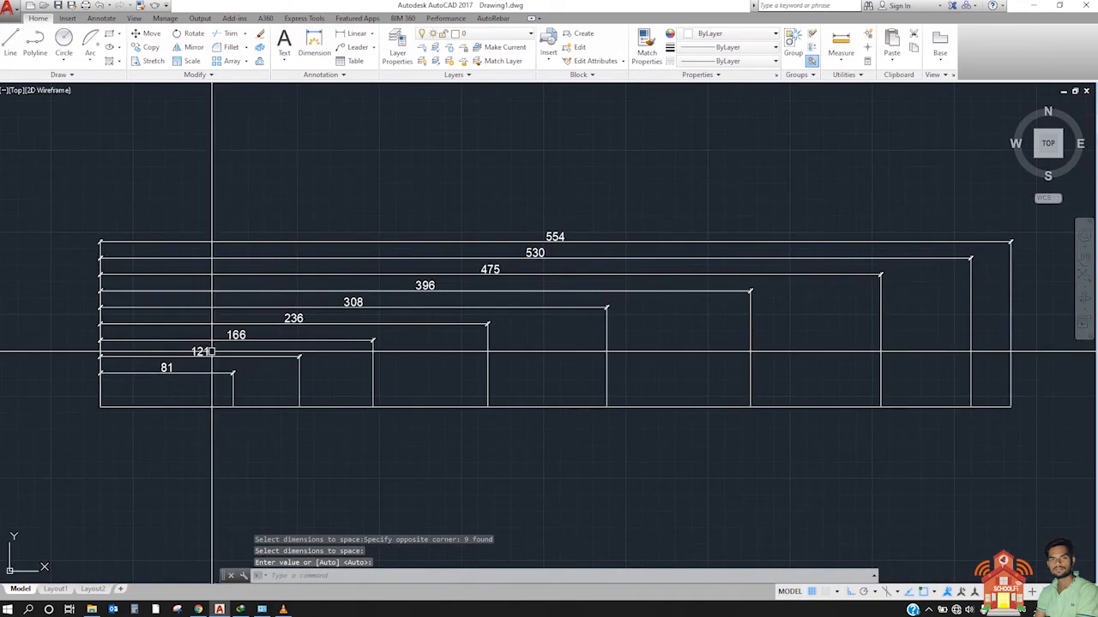
pyautogui.scroll(2, 237, 334)
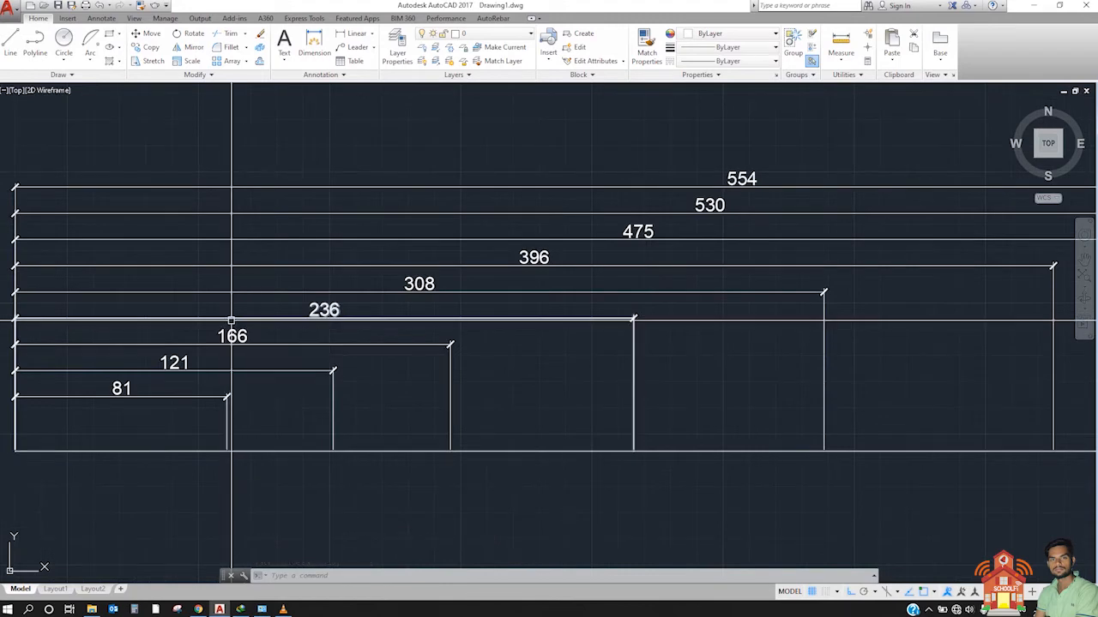
pyautogui.scroll(-6, 287, 305)
pyautogui.scroll(6, 388, 339)
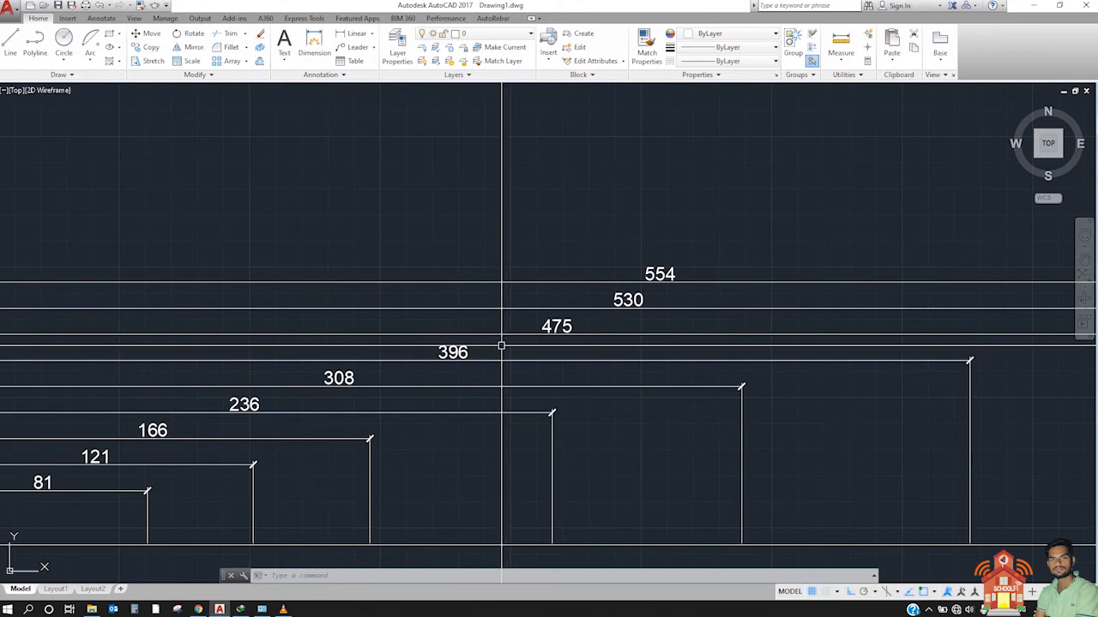
pyautogui.scroll(-2, 506, 344)
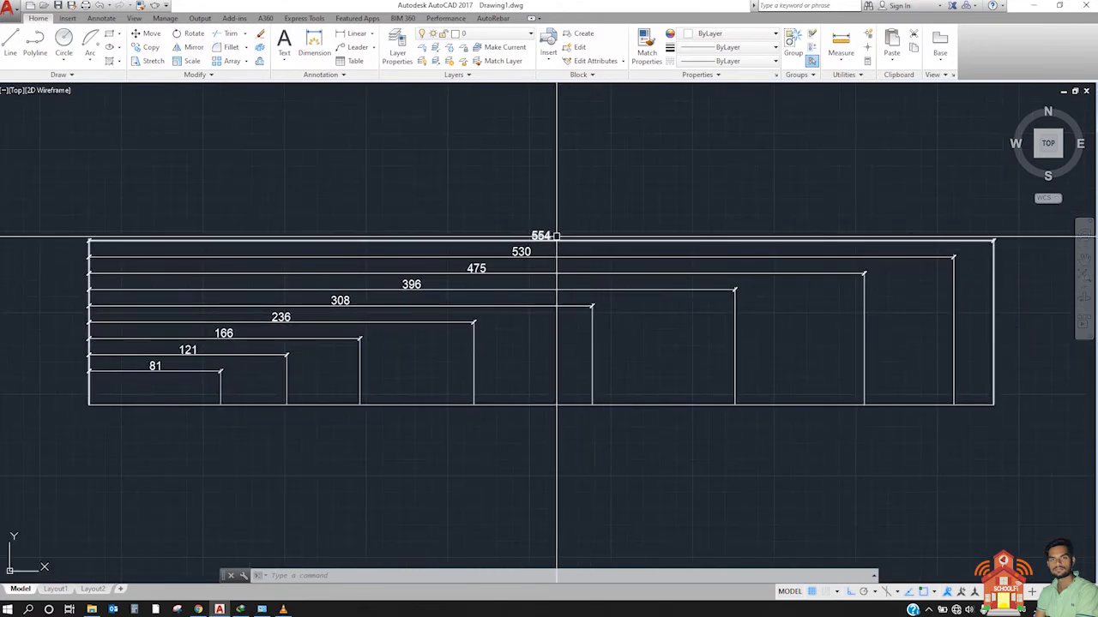
# Step: Stretch the 554 dimension line straight down by about 88 units so it crosses the extension lines below the 81 dimension
pyautogui.click(607, 238)
pyautogui.click(586, 247)
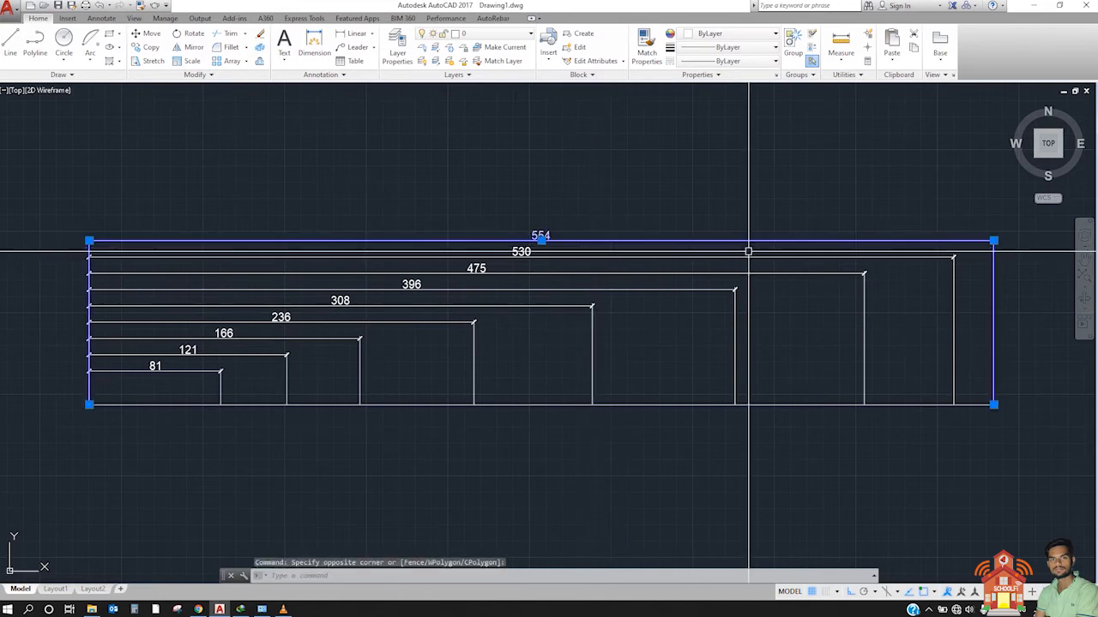
pyautogui.click(993, 241)
pyautogui.scroll(3, 931, 351)
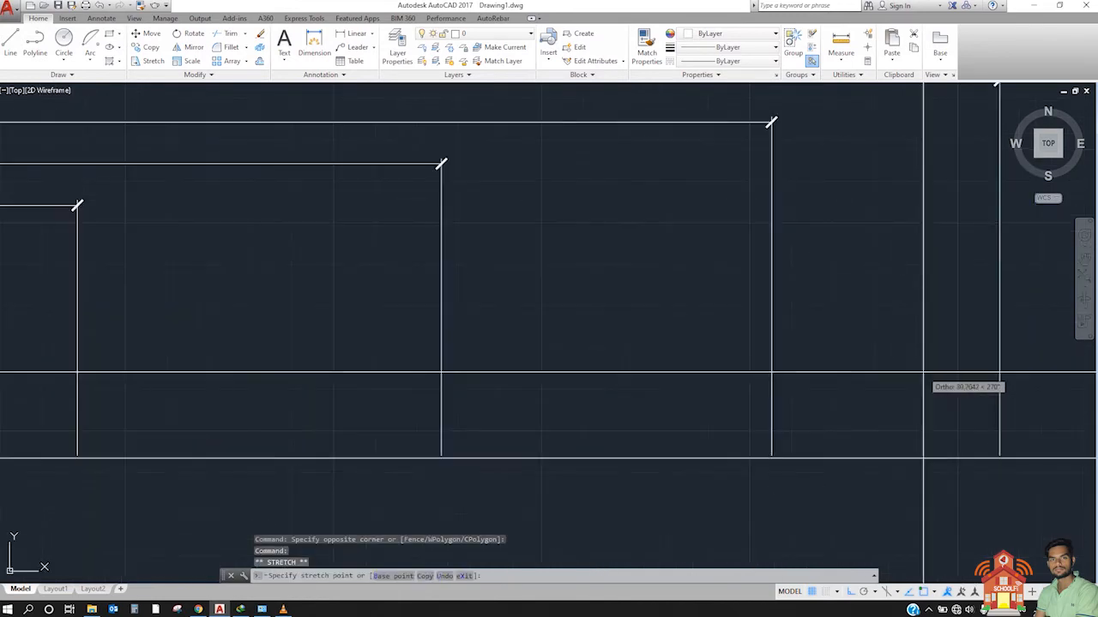
pyautogui.scroll(-3, 931, 372)
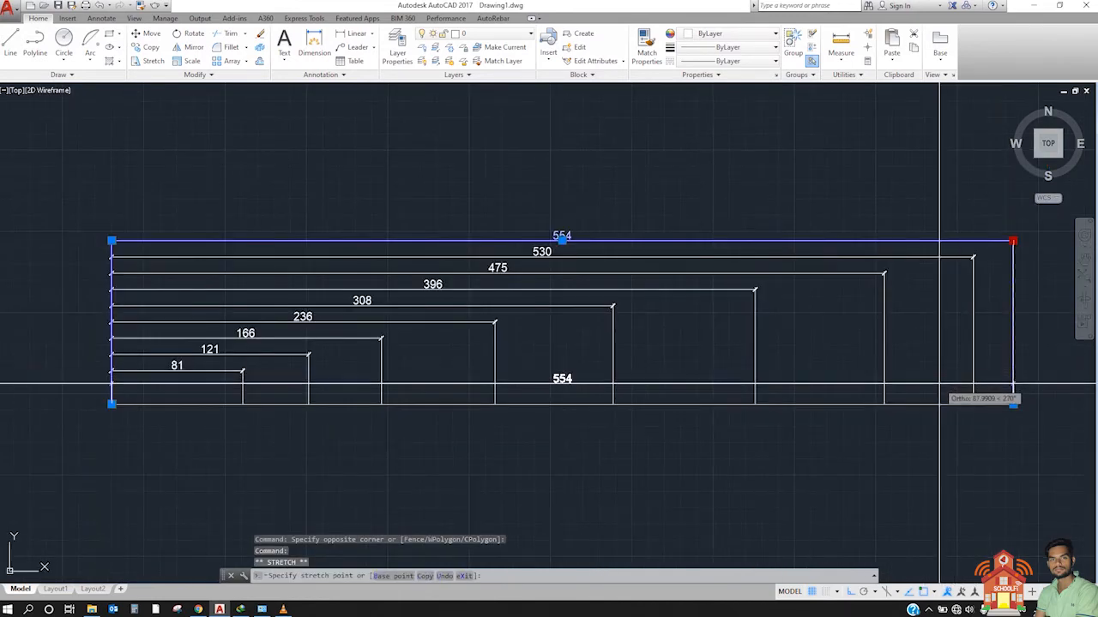
pyautogui.click(939, 385)
pyautogui.press('Escape')
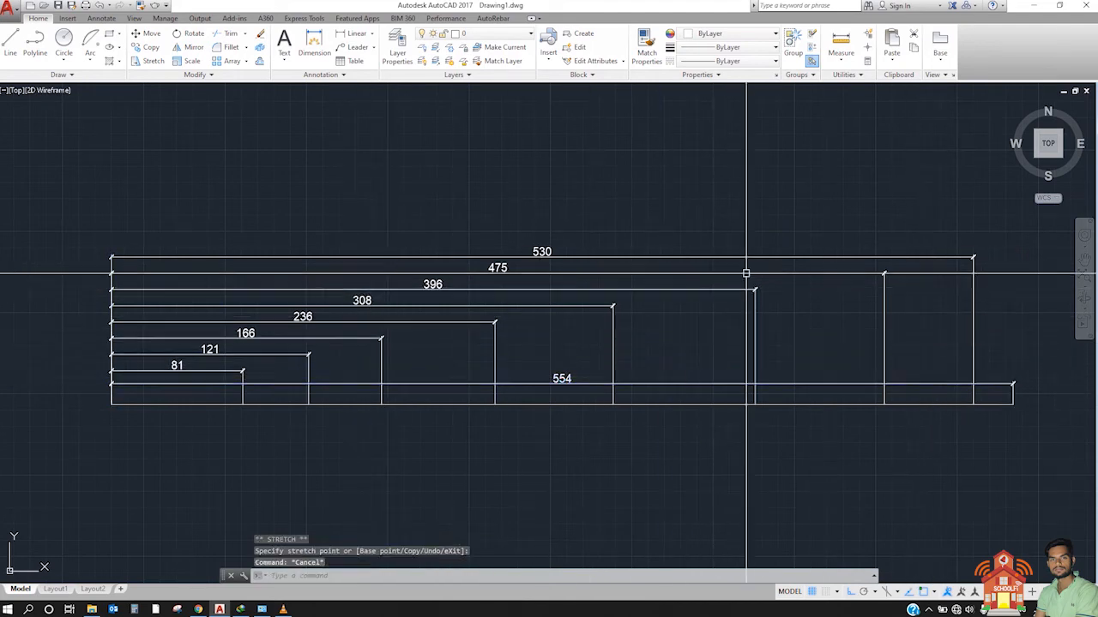
# Step: Stretch the 530 dimension line down to between the 121 and 81 dimension lines
pyautogui.click(926, 245)
pyautogui.click(907, 303)
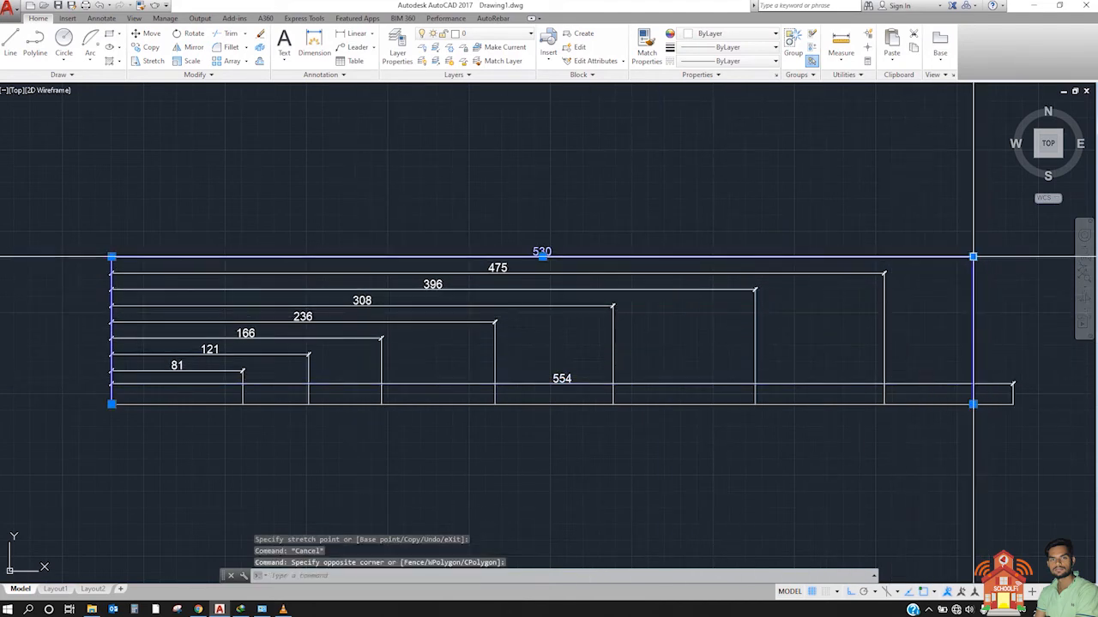
pyautogui.click(973, 257)
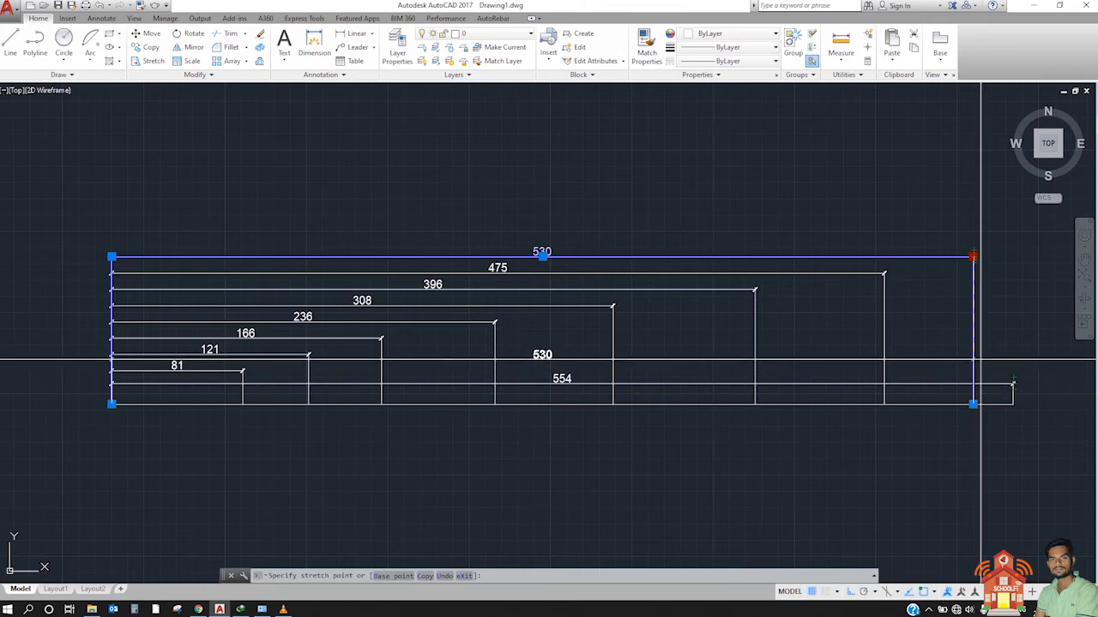
pyautogui.click(382, 347)
pyautogui.press('Escape')
# Step: Examine where the lowered 530 and 554 dimension lines cross the other dimensions' extension lines and the 81 text
pyautogui.click(576, 345)
pyautogui.click(543, 391)
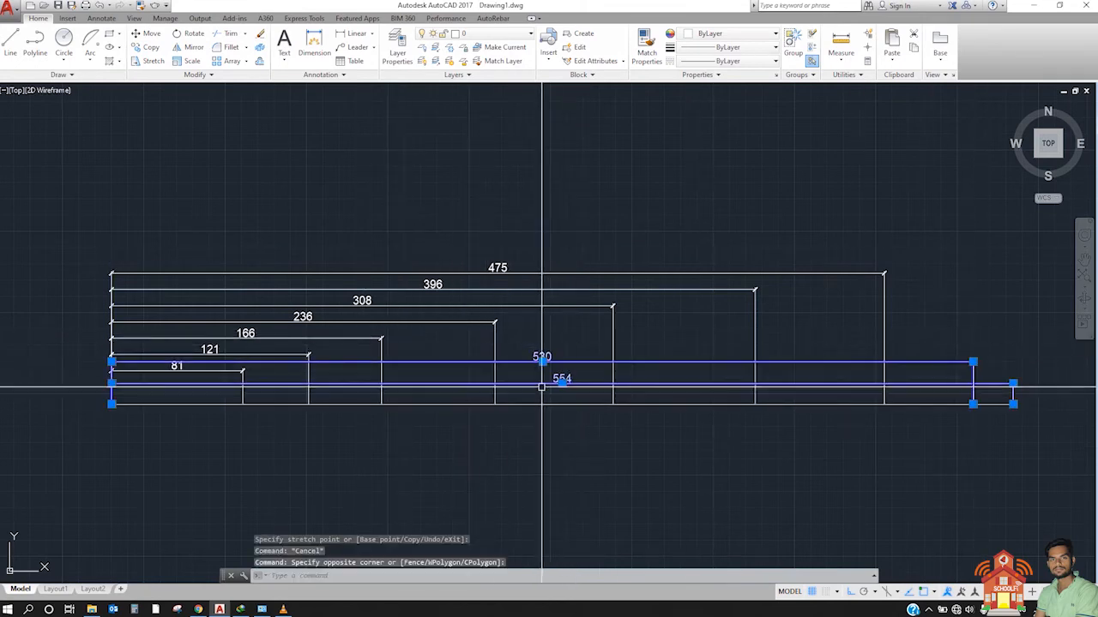
pyautogui.press('Escape')
pyautogui.click(525, 220)
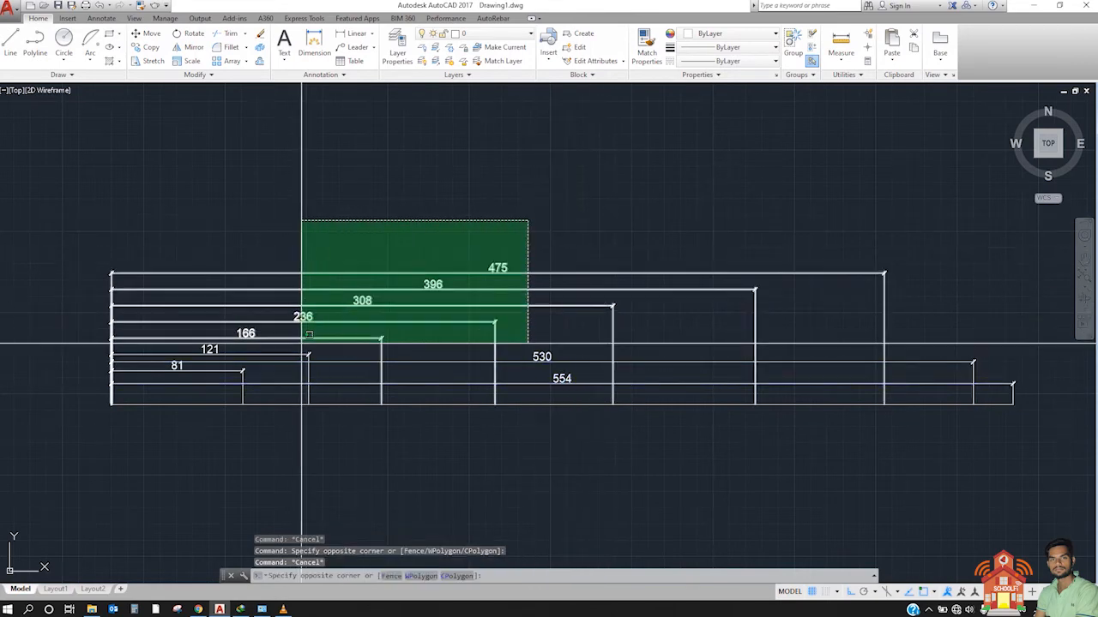
pyautogui.press('Escape')
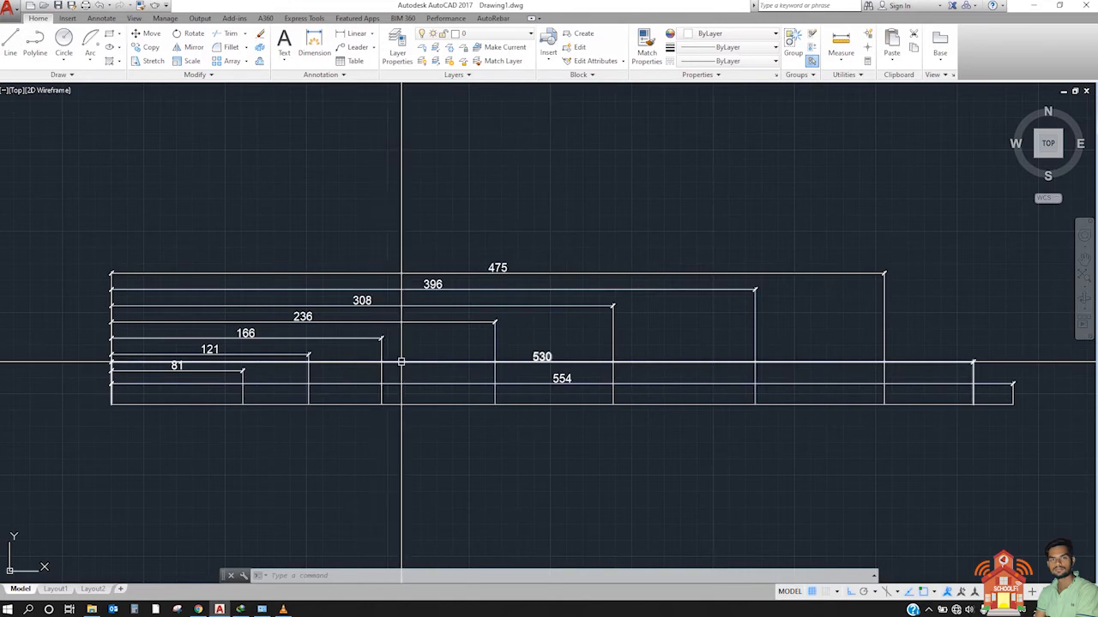
pyautogui.scroll(2, 175, 363)
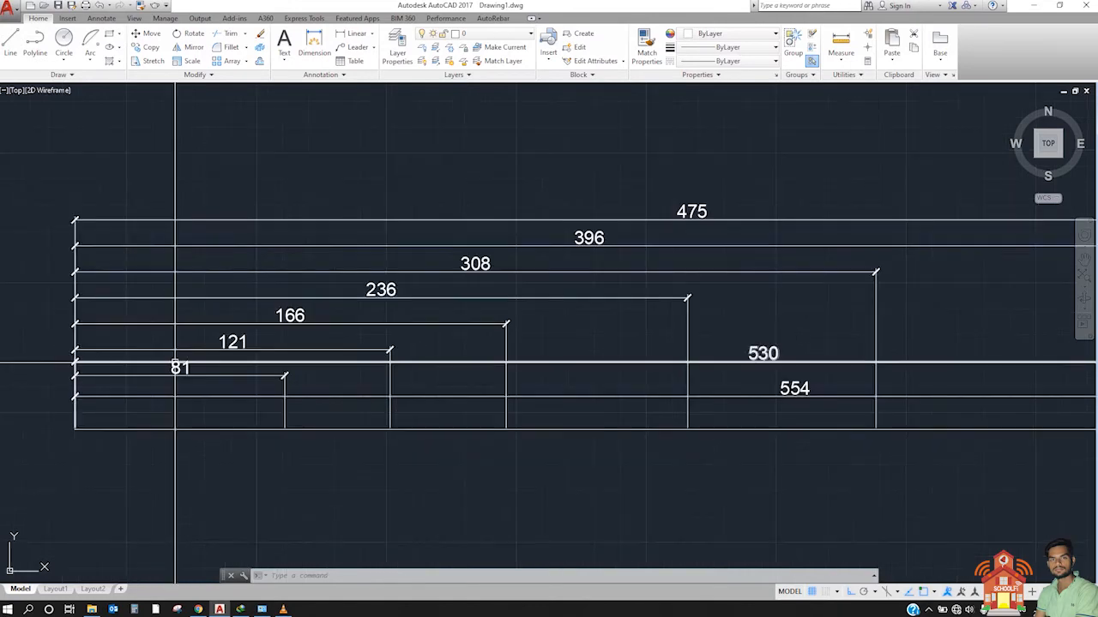
pyautogui.click(575, 347)
pyautogui.click(558, 373)
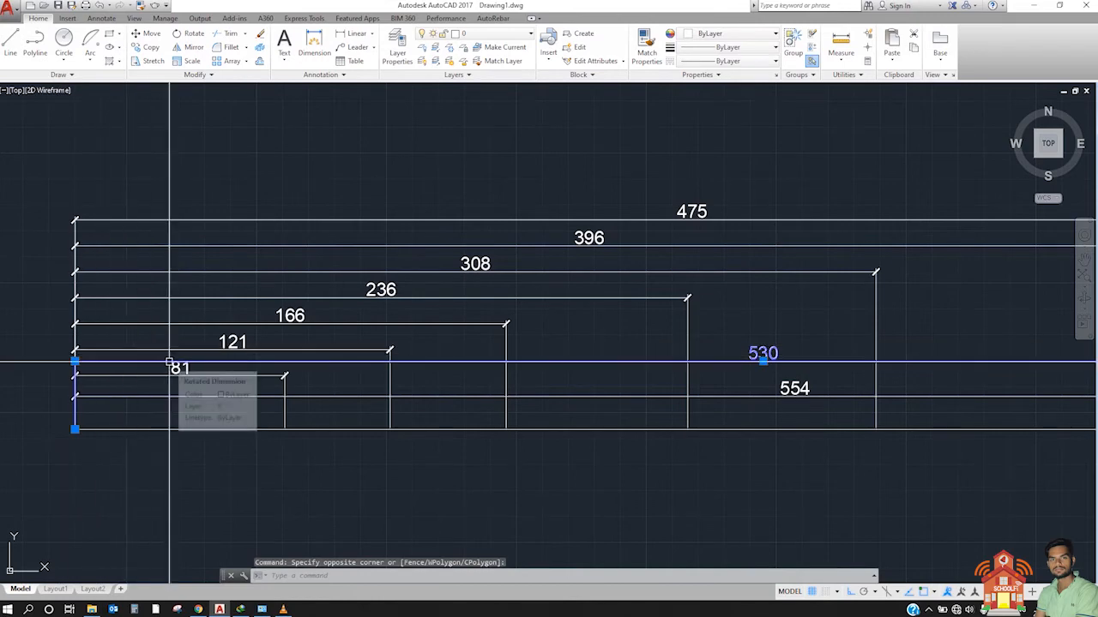
pyautogui.press('Escape')
pyautogui.press('Escape')
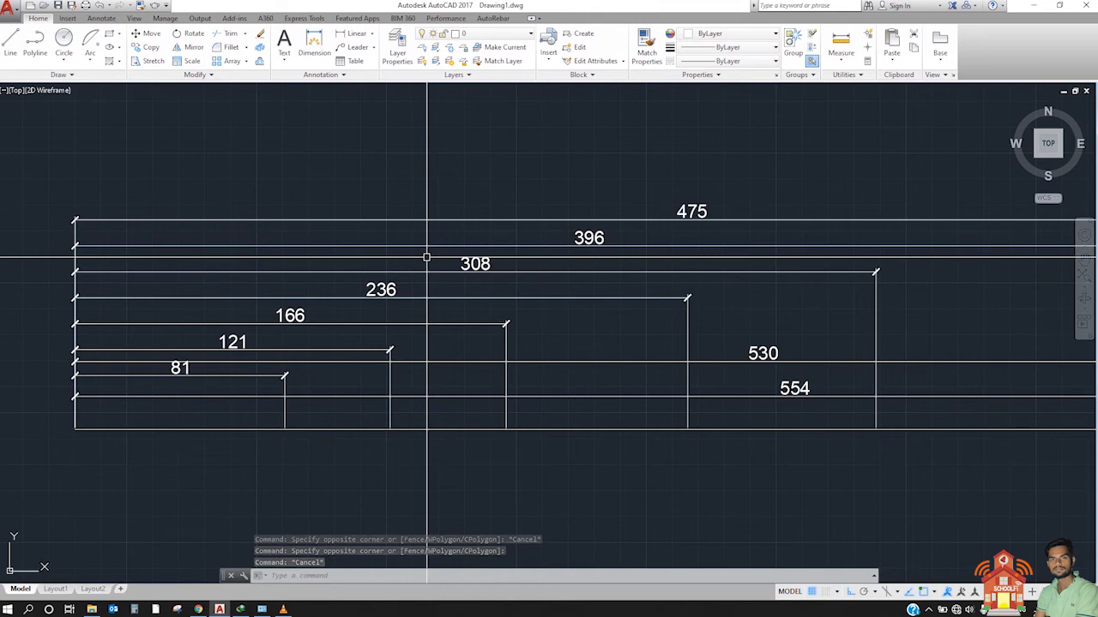
# Step: Break the 554 dimension line at its crossings with the other dimensions using DIMBREAK with the Auto option
pyautogui.click(307, 576)
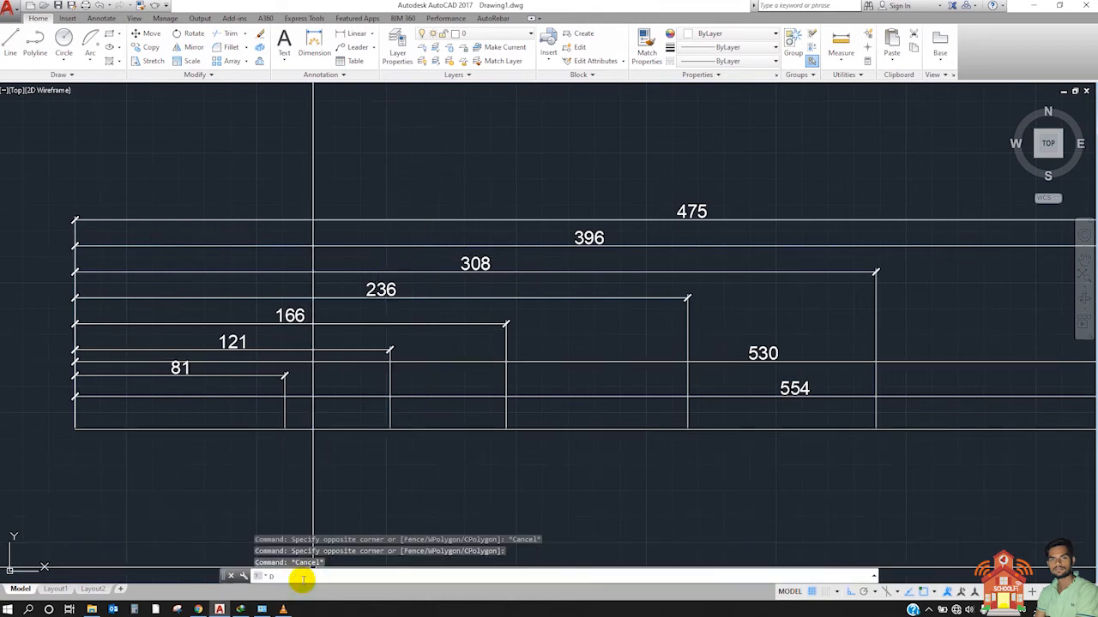
pyautogui.write('DIMBREAK')
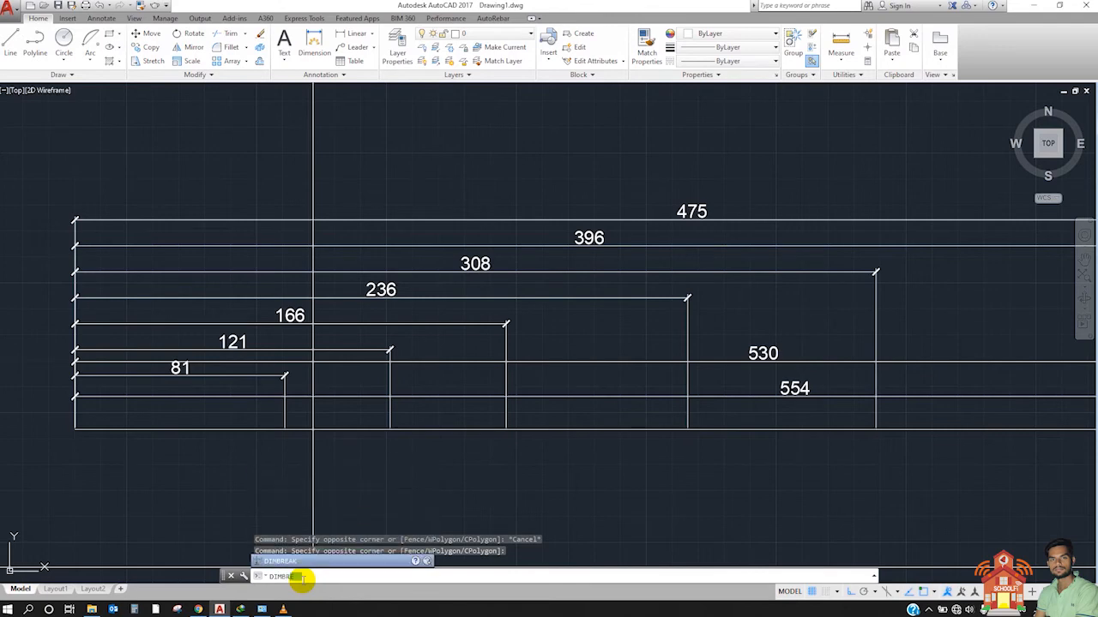
pyautogui.press('Return')
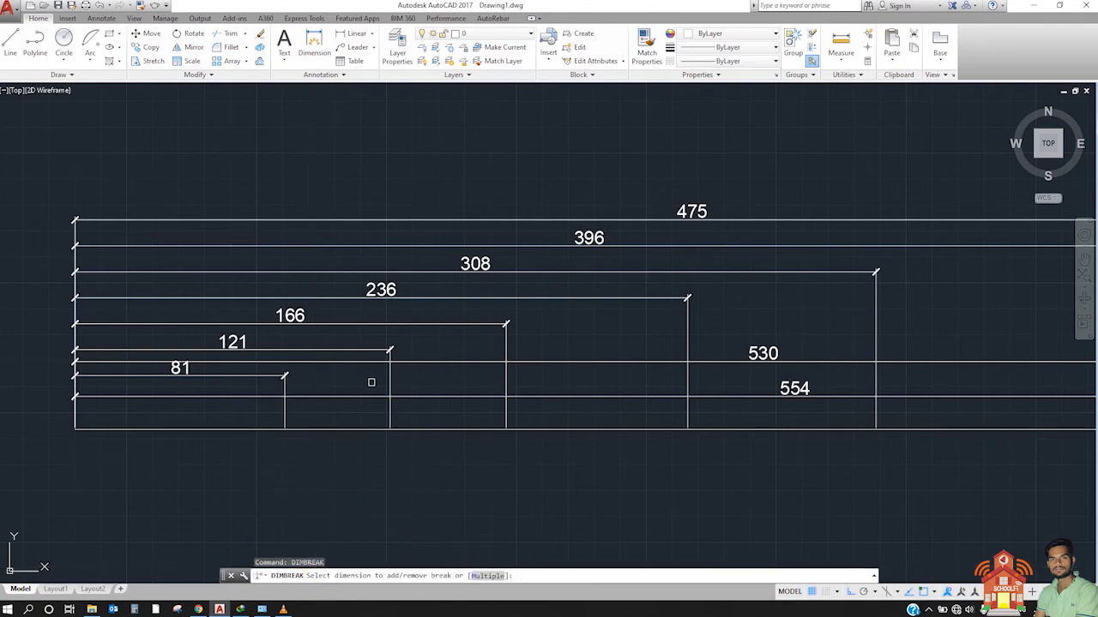
pyautogui.click(439, 393)
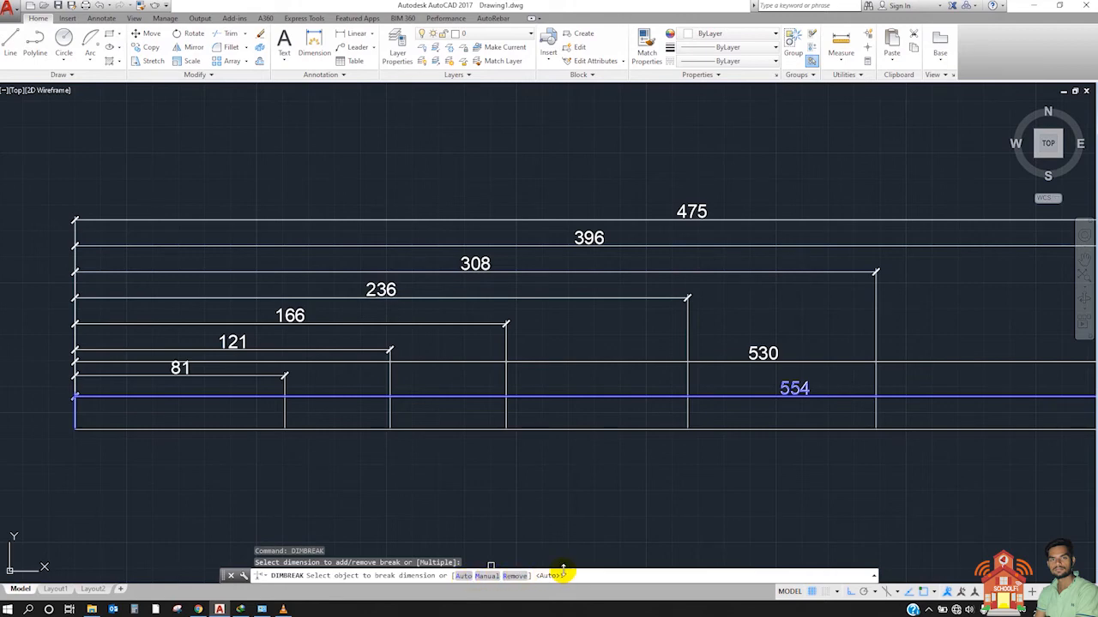
pyautogui.click(467, 577)
# Step: Inspect the breaks in the 554 dimension line at the extension lines of the 81 and 121 dimensions
pyautogui.scroll(5, 249, 390)
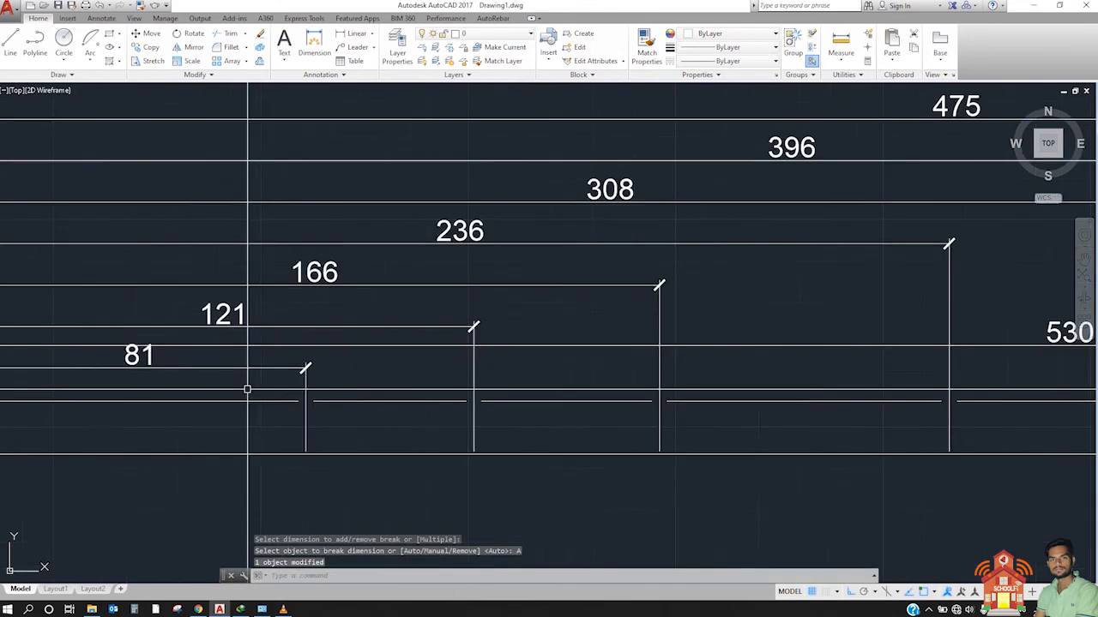
pyautogui.click(307, 405)
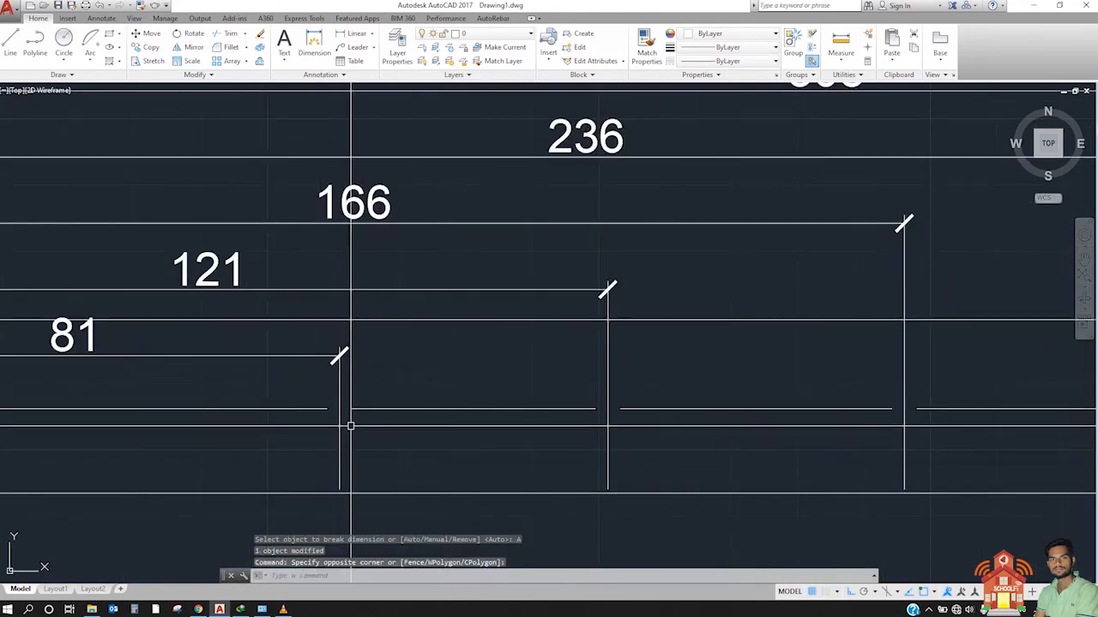
pyautogui.click(312, 391)
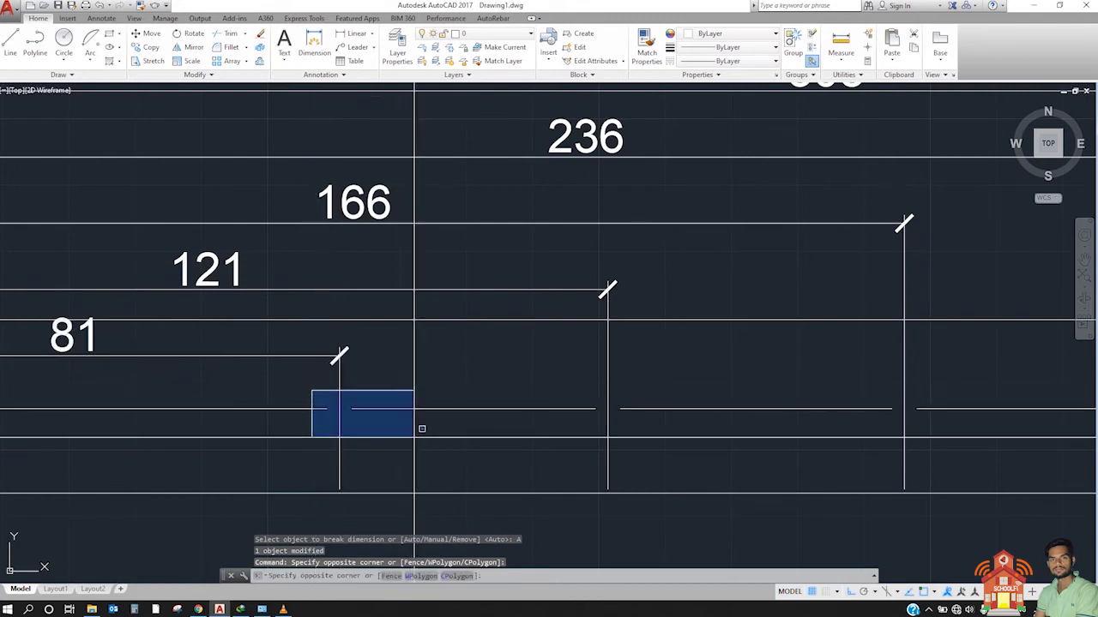
pyautogui.click(418, 436)
pyautogui.click(551, 367)
pyautogui.click(699, 461)
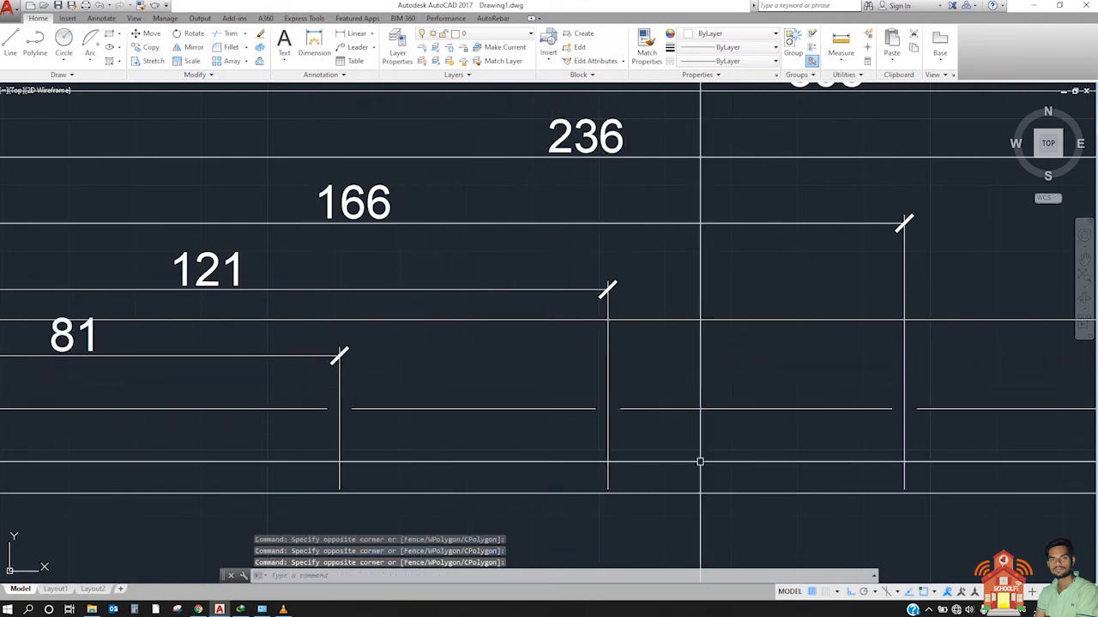
# Step: Examine the remaining breaks along the 554 dimension line where it crosses the other dimensions' extension lines
pyautogui.moveTo(700, 460); pyautogui.dragTo(515, 434, button='middle')
pyautogui.scroll(-4, 513, 433)
pyautogui.moveTo(926, 425); pyautogui.dragTo(632, 417, button='middle')
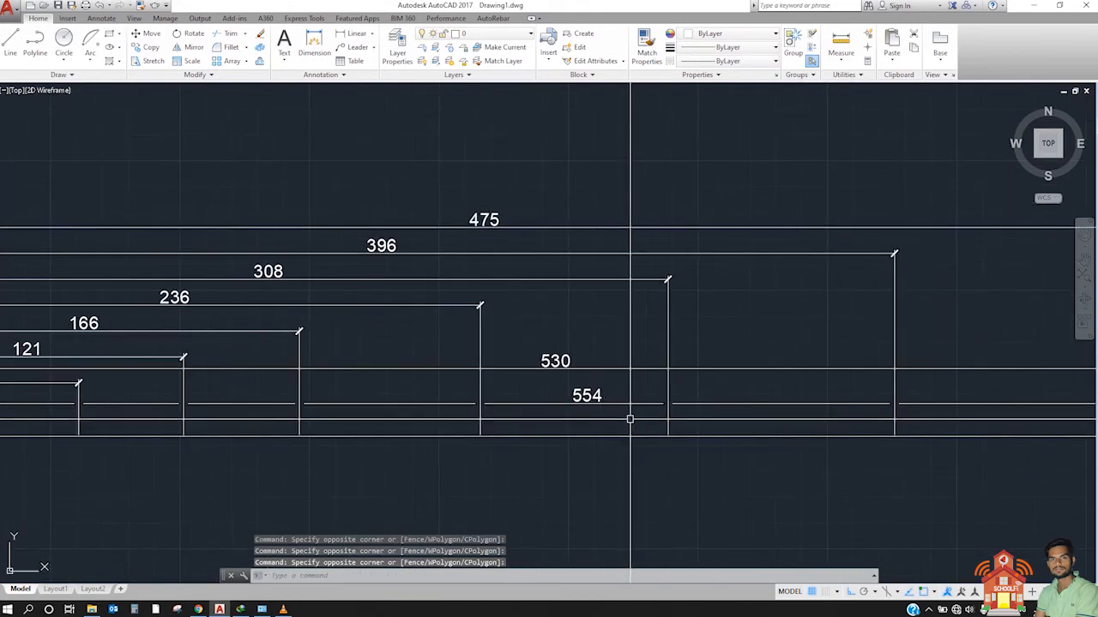
pyautogui.scroll(-2, 682, 406)
pyautogui.moveTo(840, 407); pyautogui.dragTo(763, 426, button='middle')
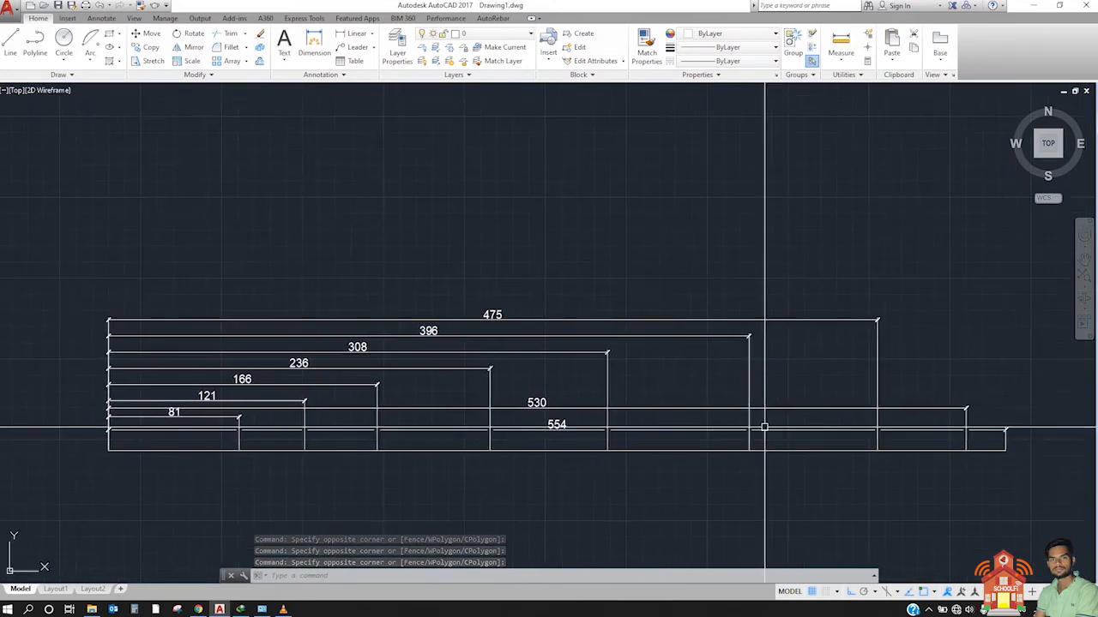
# Step: Stretch the 554 dimension line up above the 475 dimension line
pyautogui.scroll(2, 766, 431)
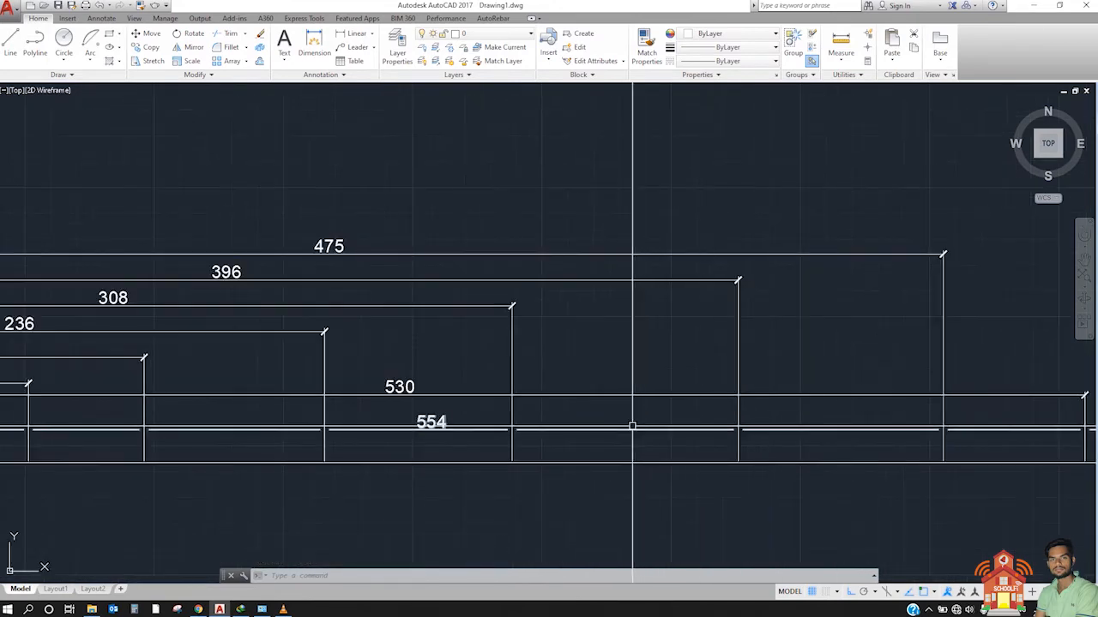
pyautogui.click(661, 418)
pyautogui.click(618, 441)
pyautogui.scroll(-4, 557, 434)
pyautogui.scroll(2, 774, 437)
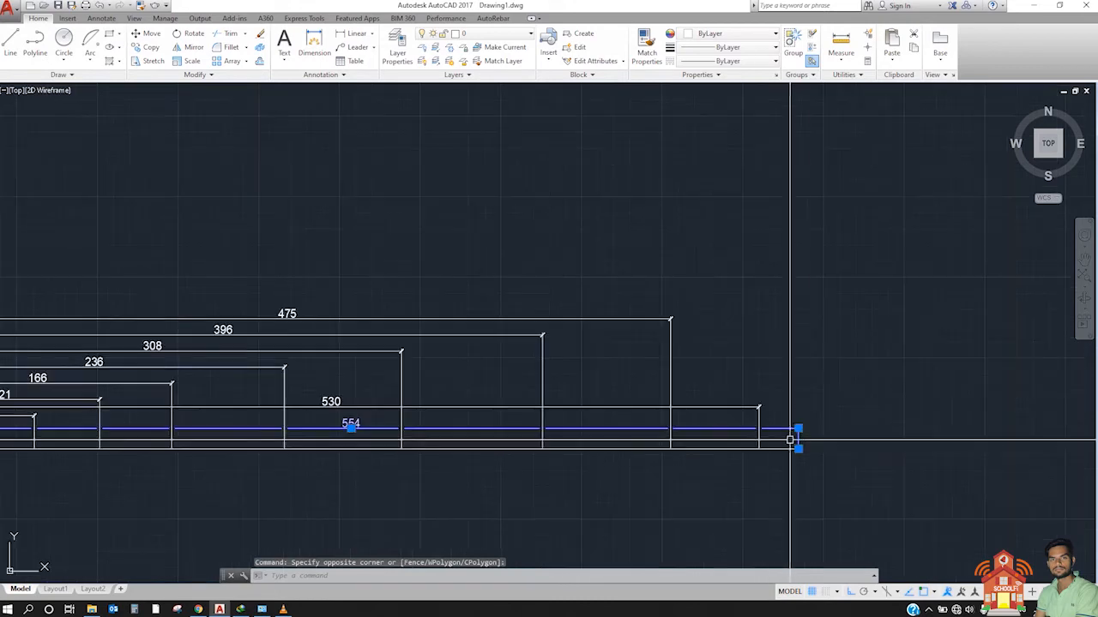
pyautogui.click(798, 428)
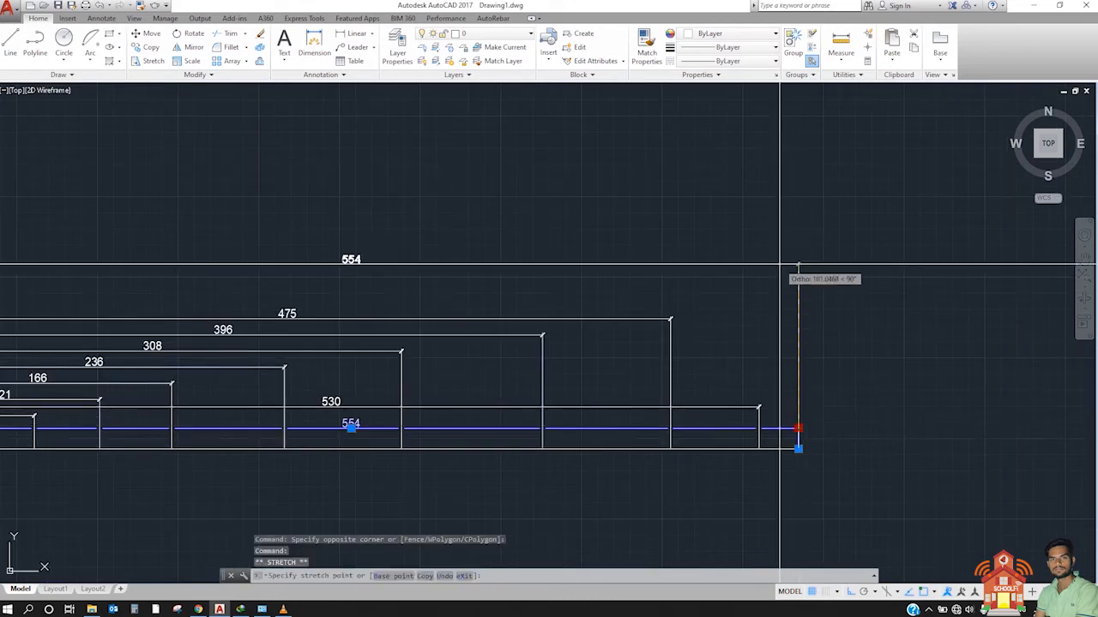
pyautogui.moveTo(472, 272); pyautogui.dragTo(591, 380, button='middle')
pyautogui.scroll(2, 449, 375)
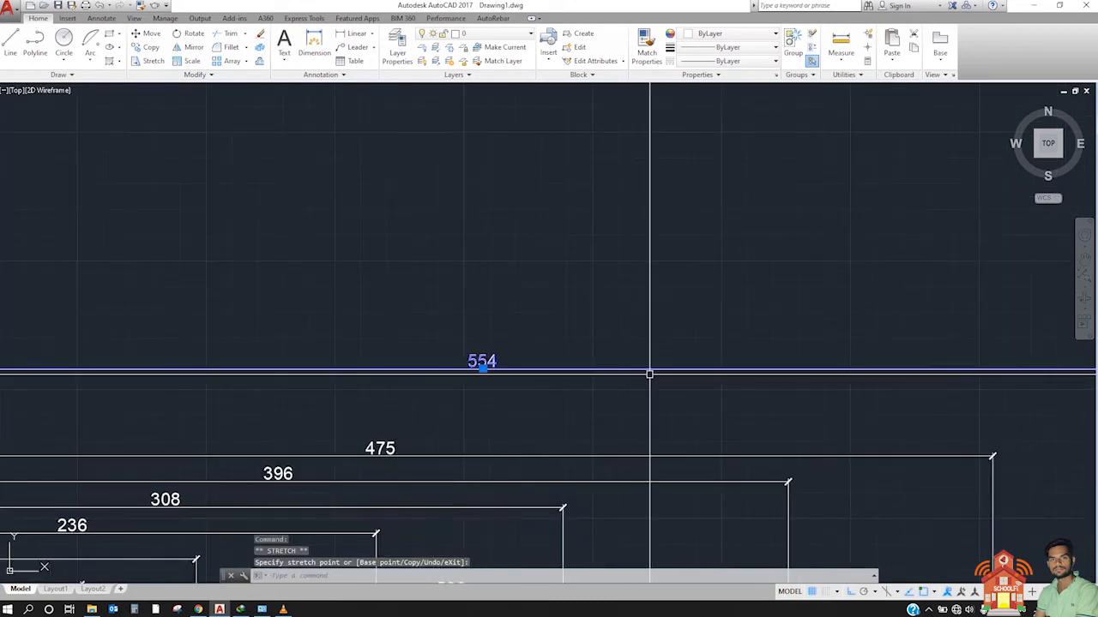
pyautogui.press('Escape')
pyautogui.click(962, 323)
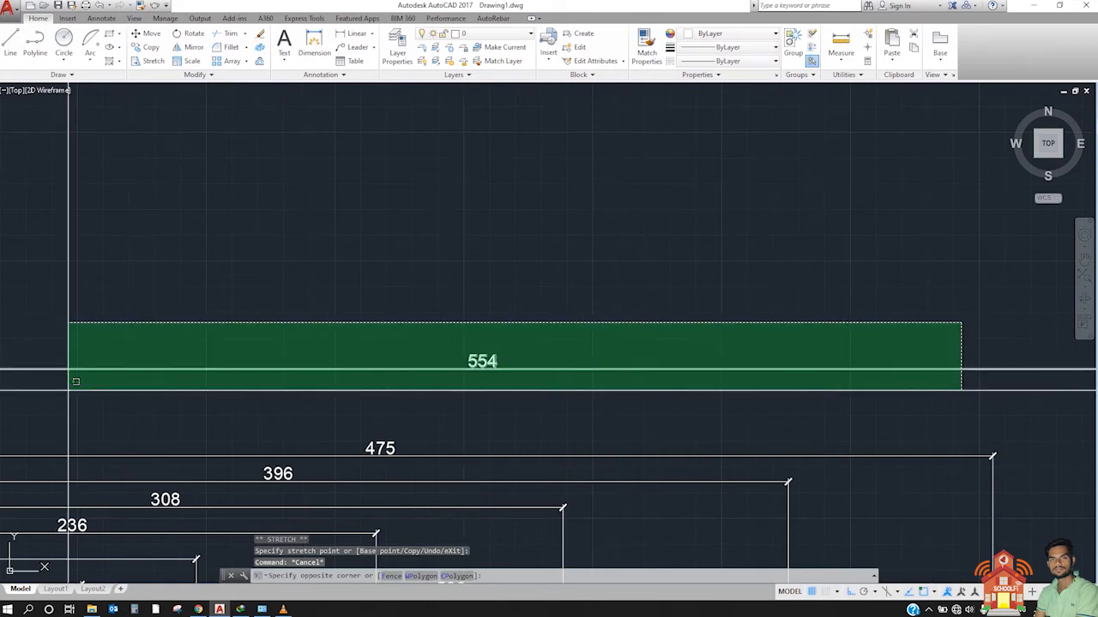
pyautogui.scroll(-2, 284, 406)
pyautogui.press('Escape')
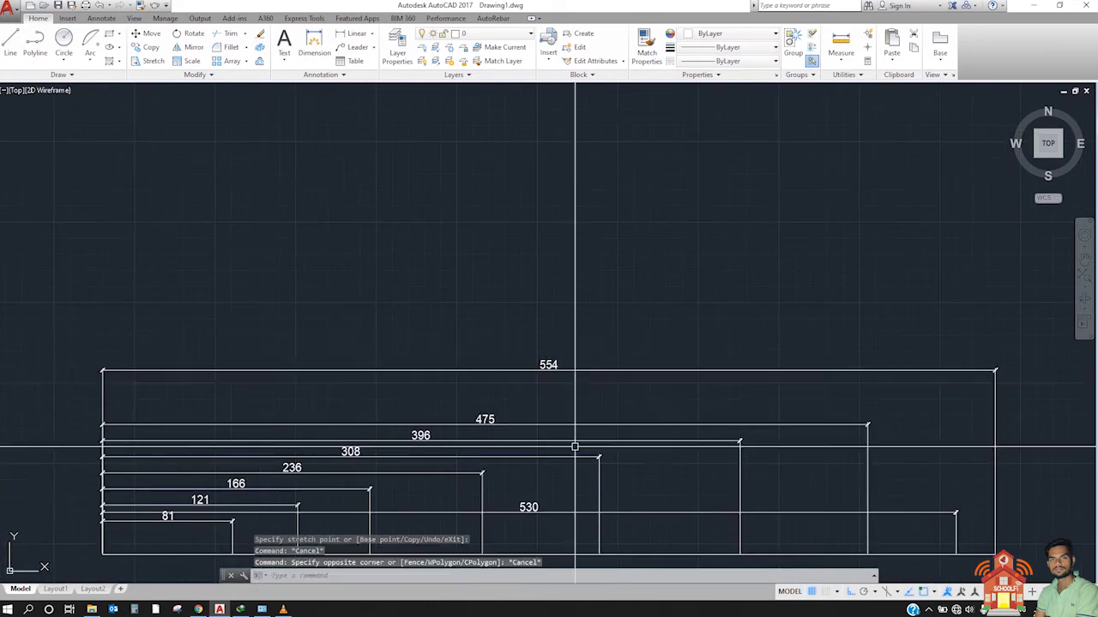
# Step: Stretch the 554 dimension line down to between the 308 and 236 dimension lines
pyautogui.click(1015, 321)
pyautogui.click(989, 390)
pyautogui.click(995, 371)
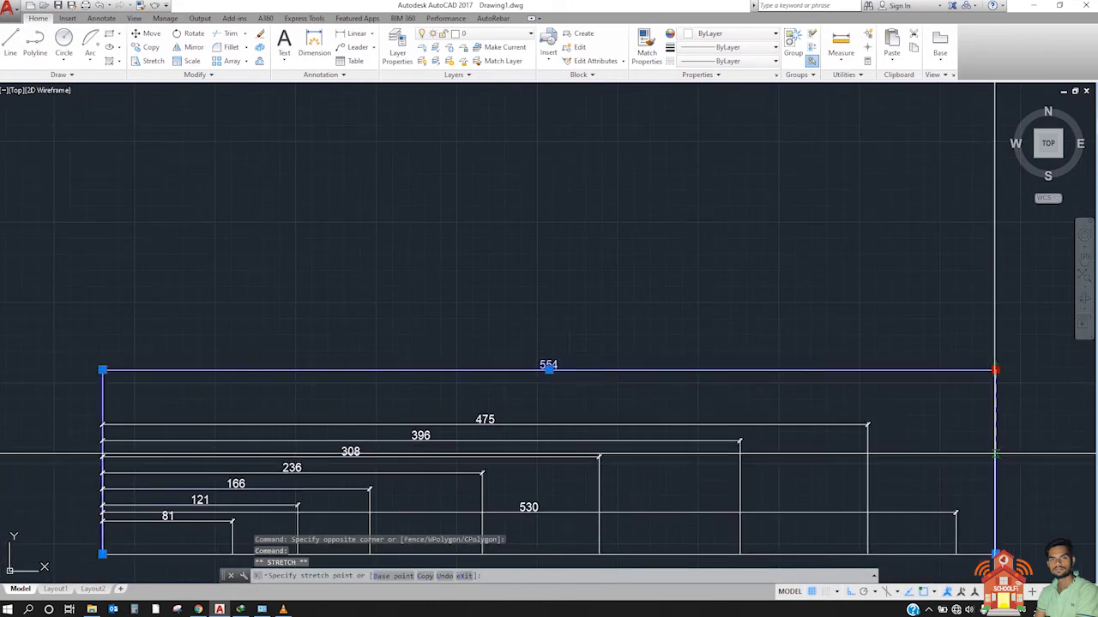
pyautogui.press('Escape')
# Step: Stretch the 554 dimension line down below the 81 dimension line, just above the base line
pyautogui.scroll(5, 900, 468)
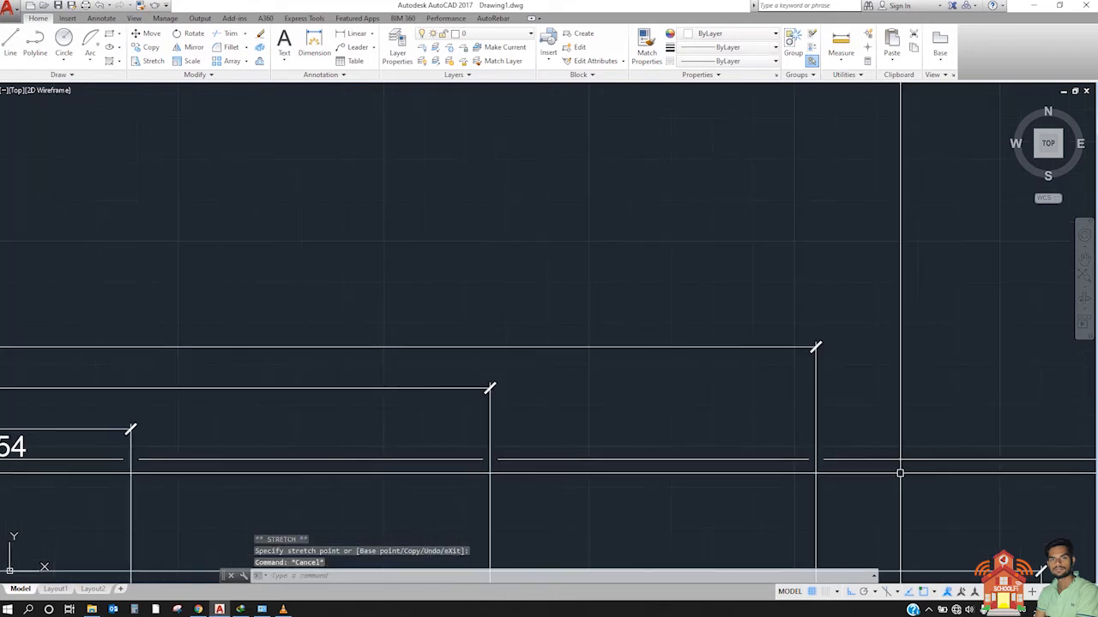
pyautogui.moveTo(281, 469); pyautogui.dragTo(539, 432, button='middle')
pyautogui.scroll(-2, 537, 421)
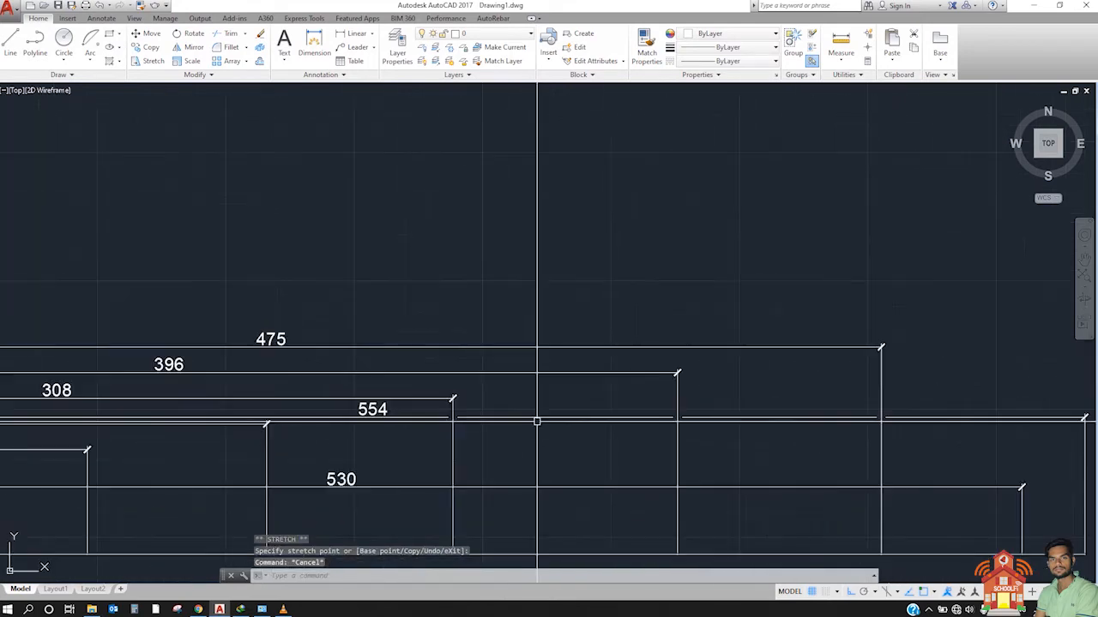
pyautogui.click(601, 410)
pyautogui.click(523, 429)
pyautogui.scroll(-5, 606, 434)
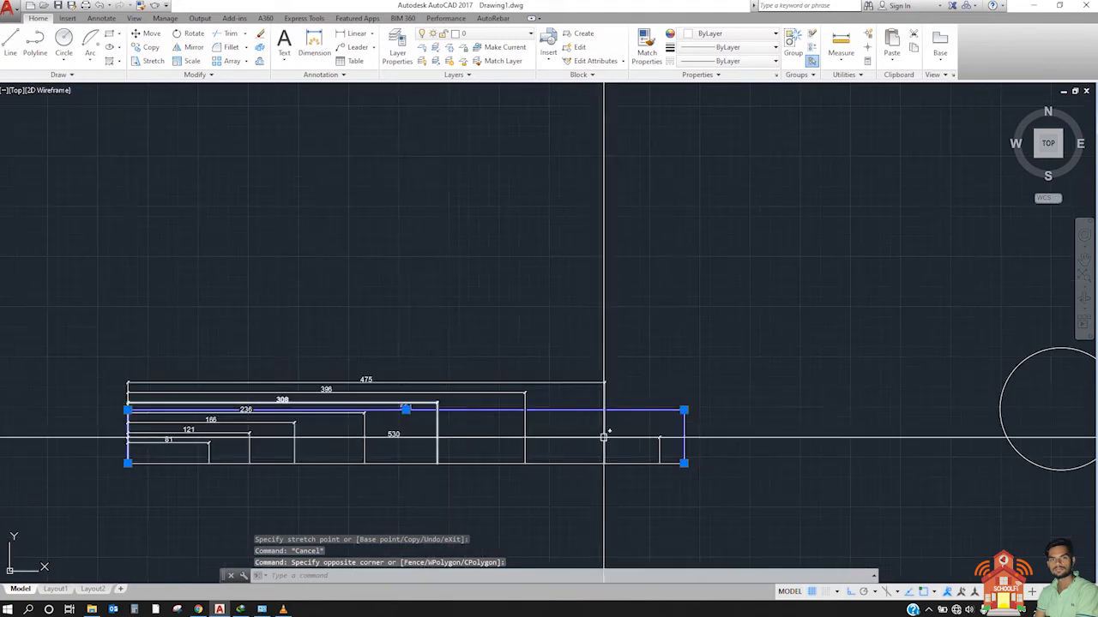
pyautogui.scroll(2, 713, 414)
pyautogui.click(724, 394)
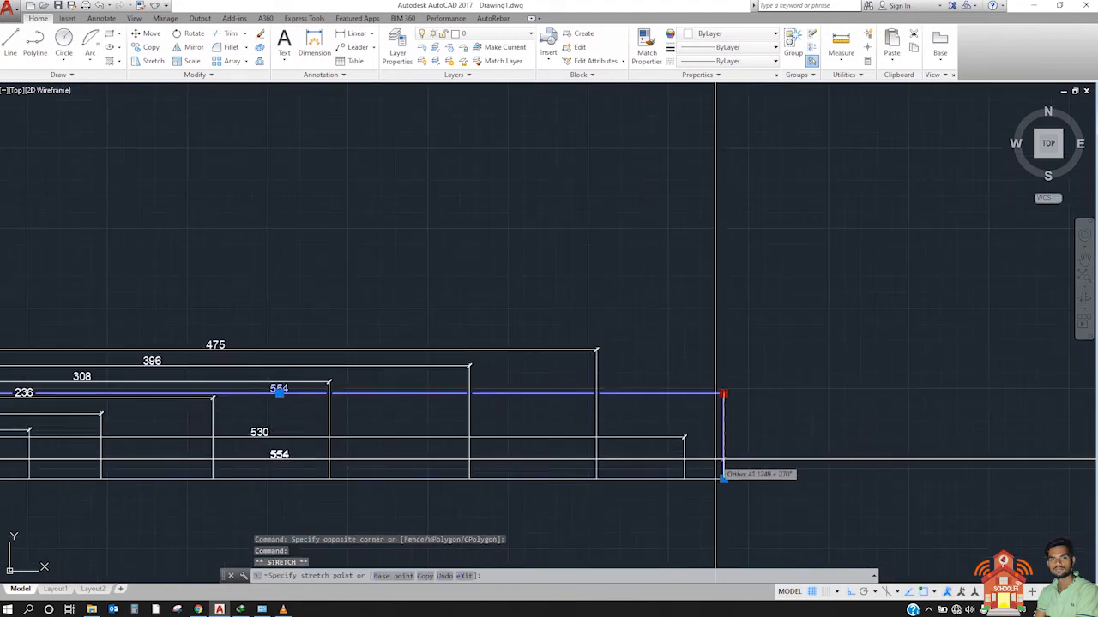
pyautogui.moveTo(424, 486); pyautogui.dragTo(758, 472, button='middle')
pyautogui.press('Escape')
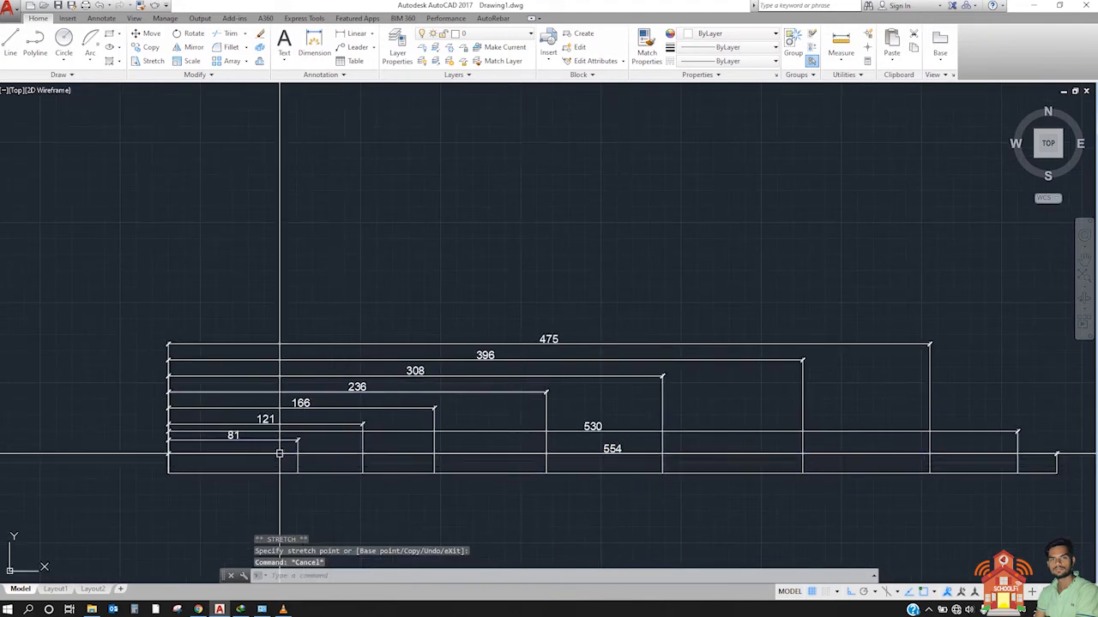
# Step: Break the 530 dimension line around the 81 text using DIMBREAK with the Manual option, picking points on both sides of the text
pyautogui.scroll(2, 301, 448)
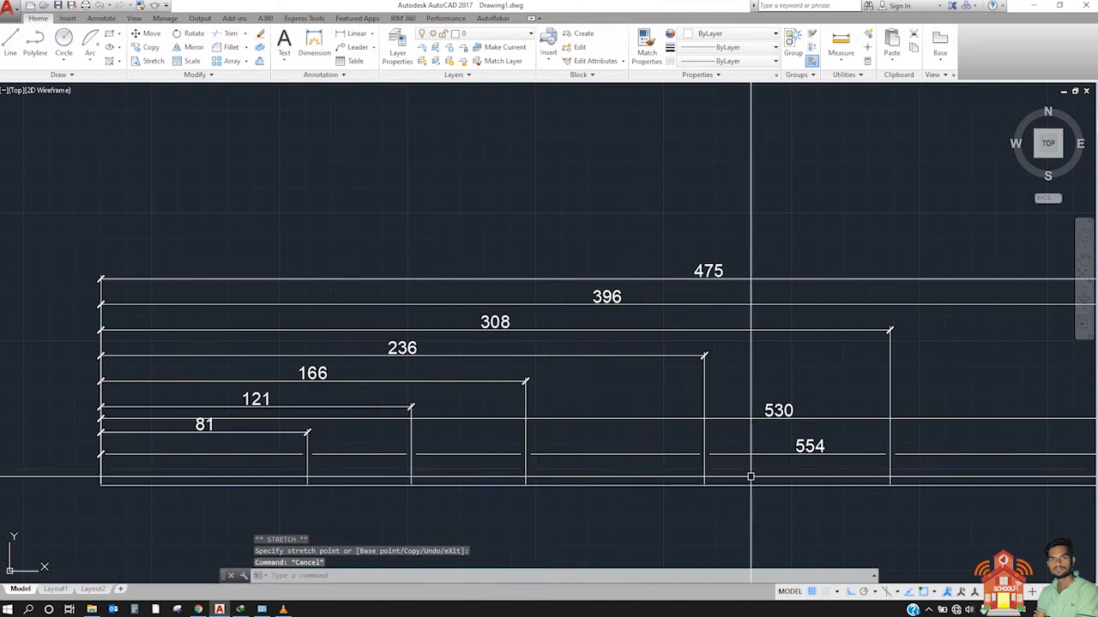
pyautogui.moveTo(750, 475); pyautogui.dragTo(649, 493, button='middle')
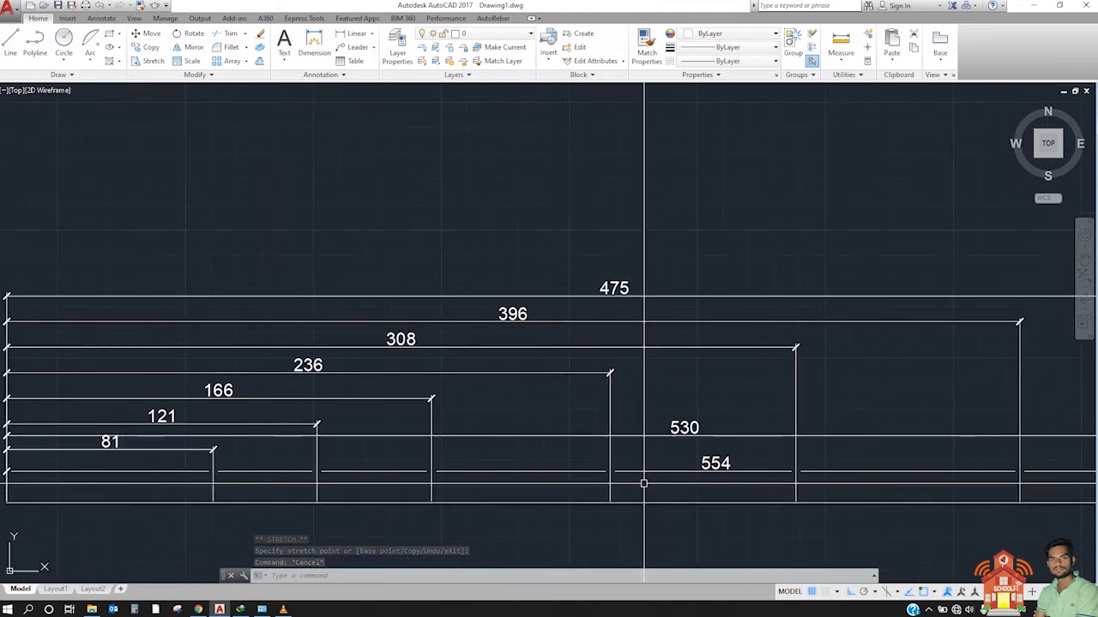
pyautogui.write('dimbreak')
pyautogui.press('Return')
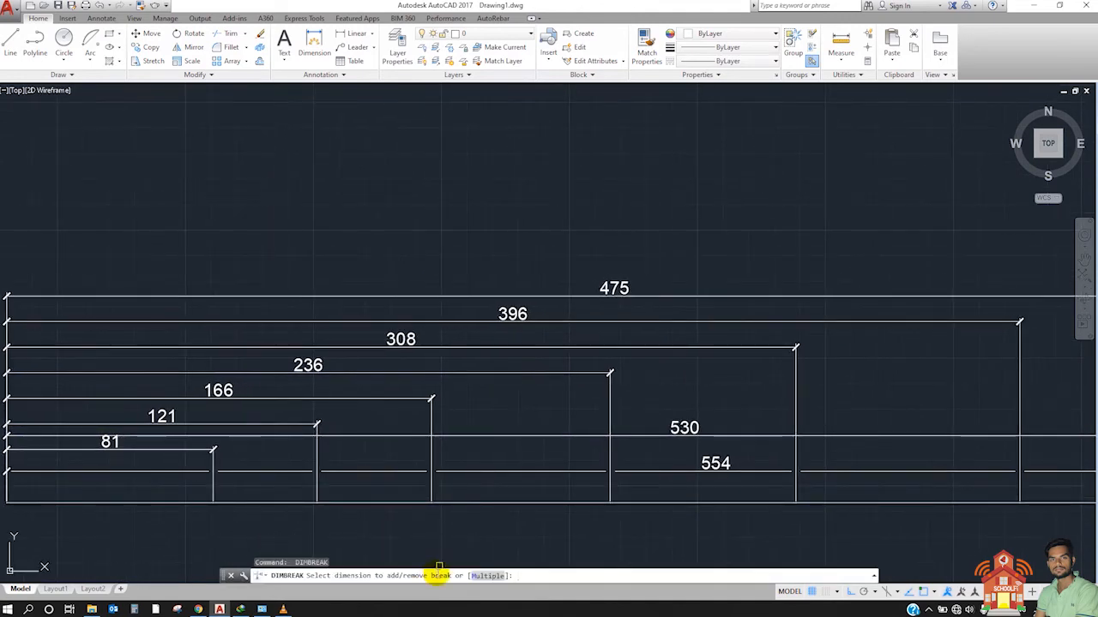
pyautogui.click(577, 436)
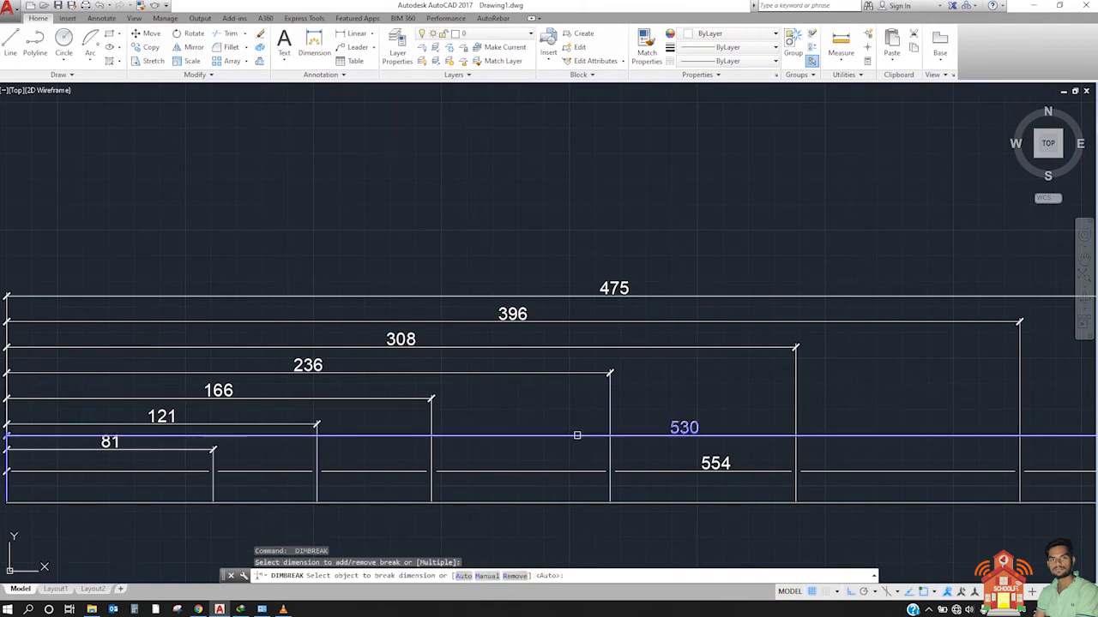
pyautogui.click(487, 576)
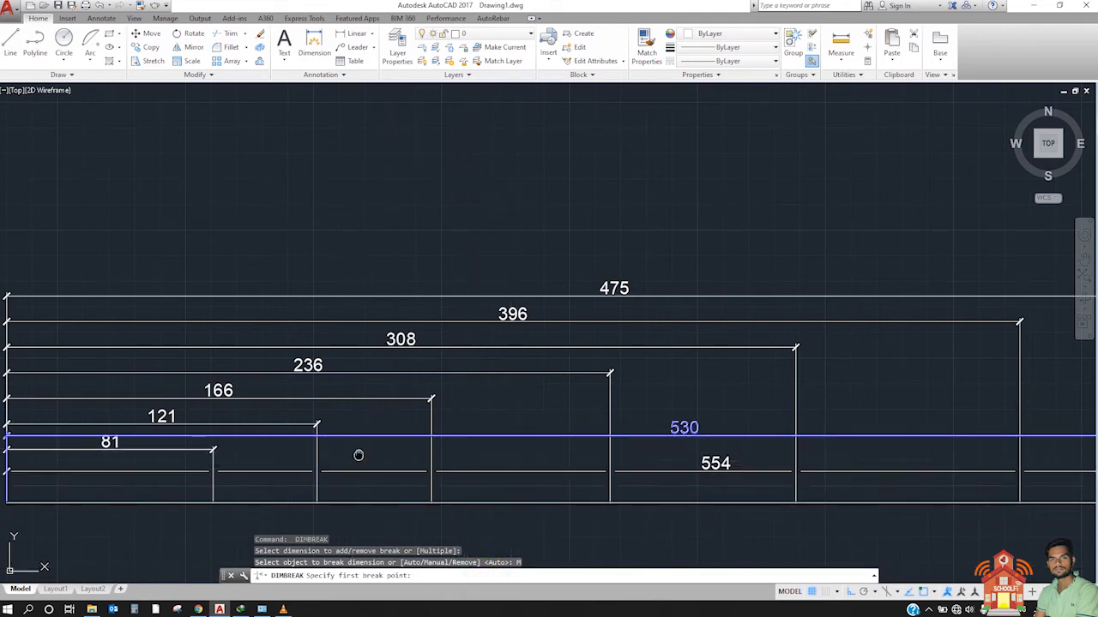
pyautogui.moveTo(352, 454); pyautogui.dragTo(545, 465, button='middle')
pyautogui.scroll(2, 571, 468)
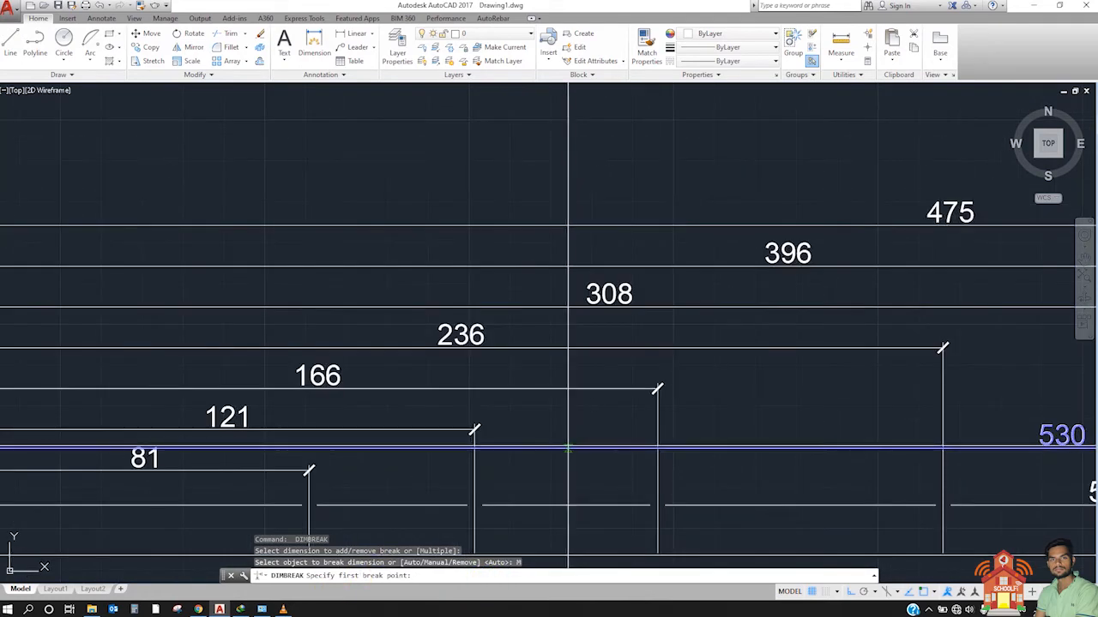
pyautogui.scroll(-2, 549, 467)
pyautogui.scroll(4, 307, 459)
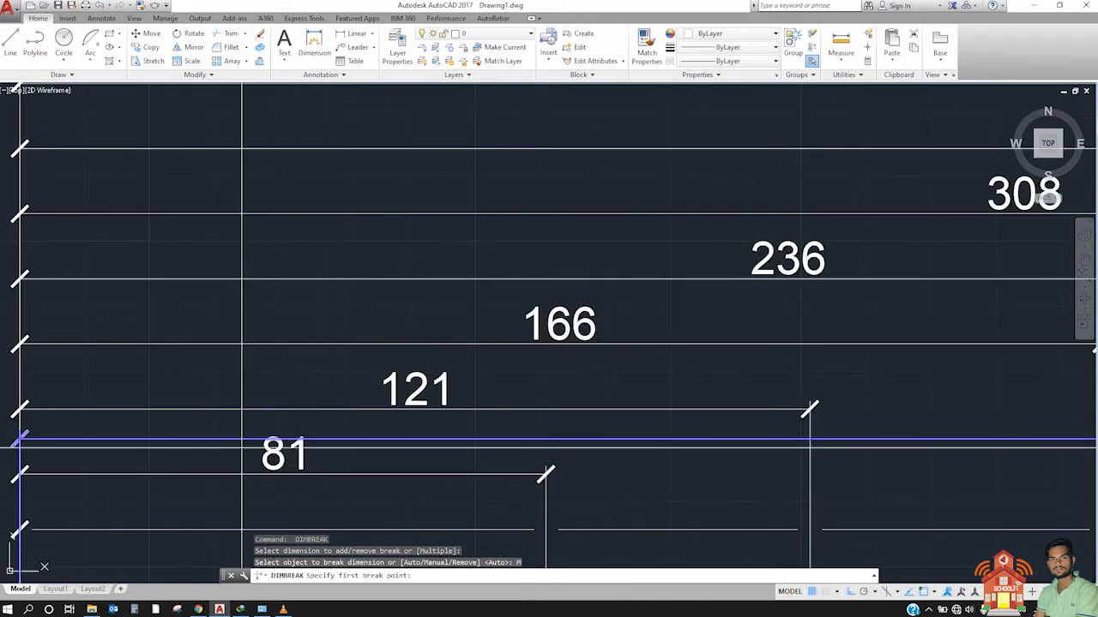
pyautogui.click(228, 440)
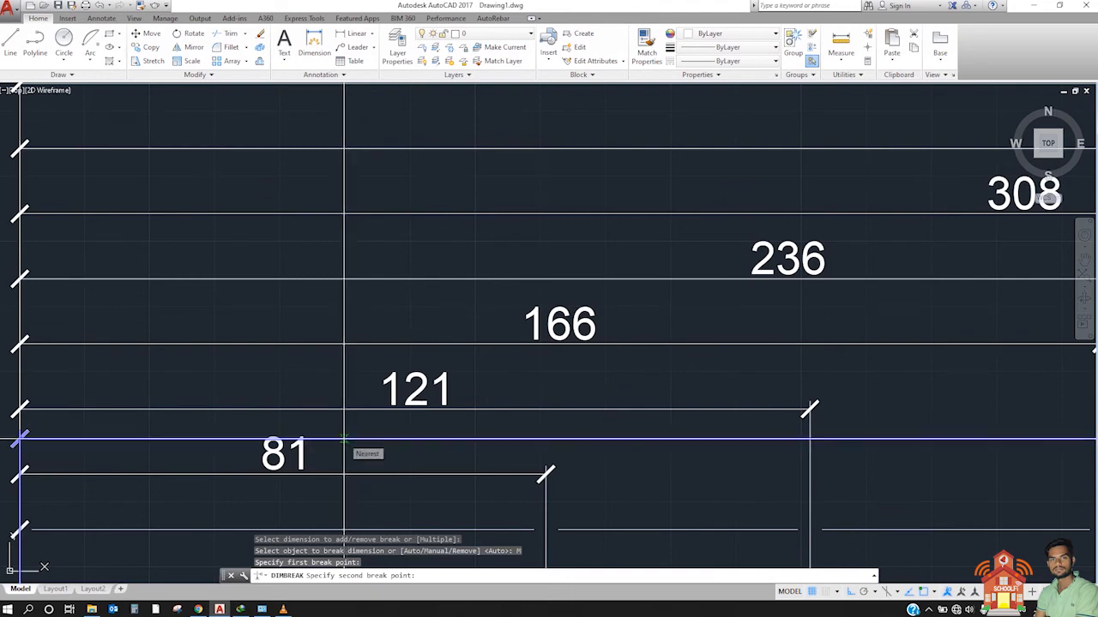
pyautogui.click(343, 439)
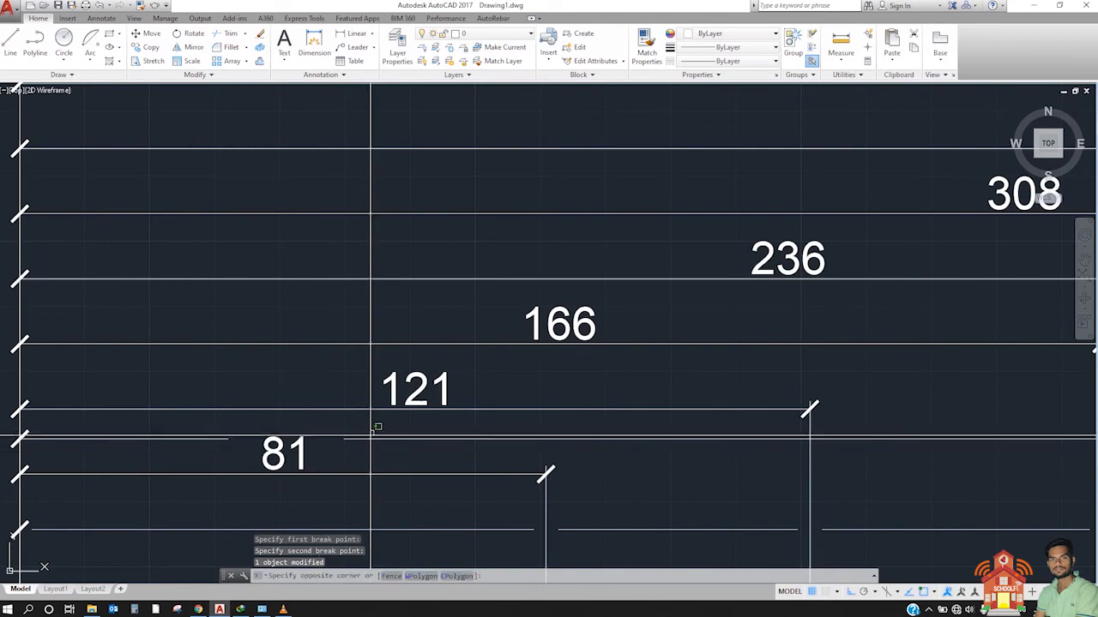
pyautogui.click(355, 448)
pyautogui.press('Escape')
# Step: Use DIMBREAK with the Manual option to break the 530 dimension line from just before the 121 extension line to just past the 236 extension line
pyautogui.scroll(-4, 214, 440)
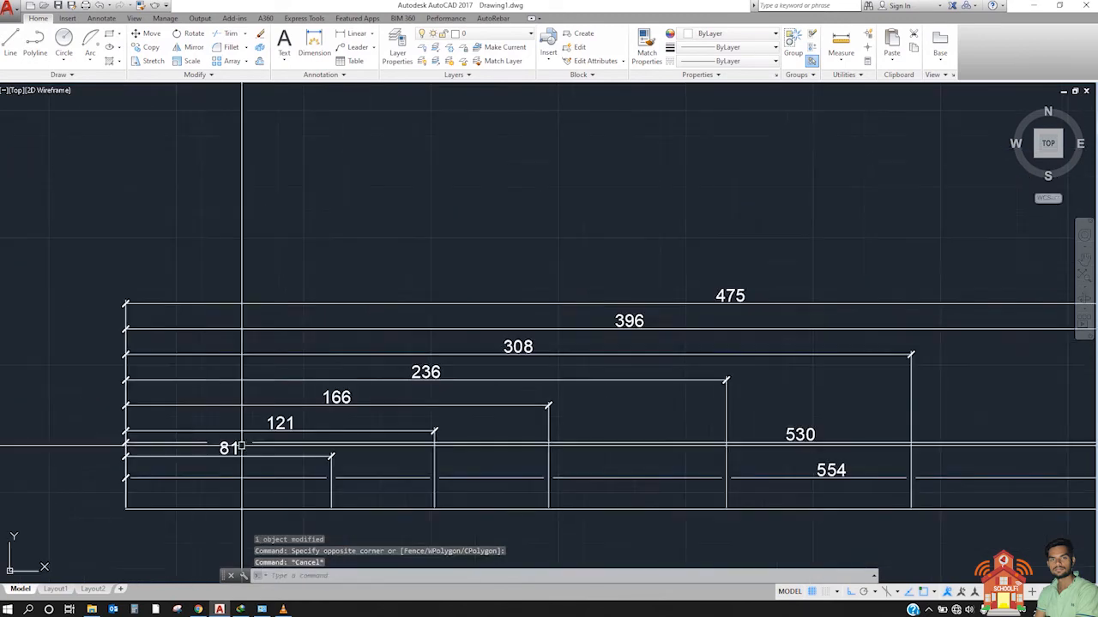
pyautogui.scroll(3, 578, 466)
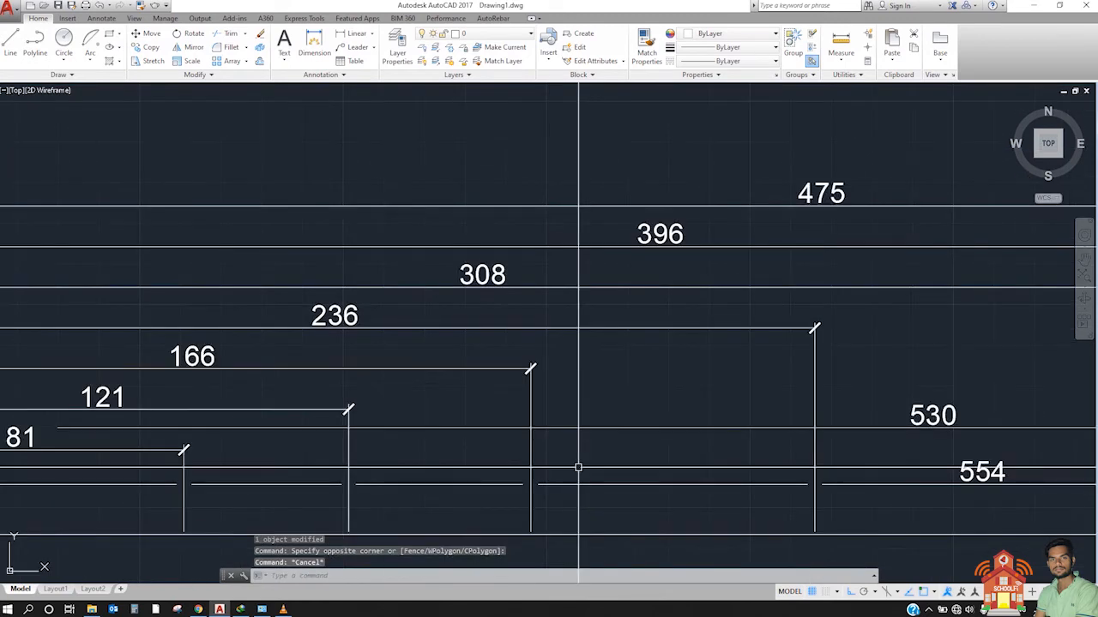
pyautogui.moveTo(617, 470); pyautogui.dragTo(766, 482, button='middle')
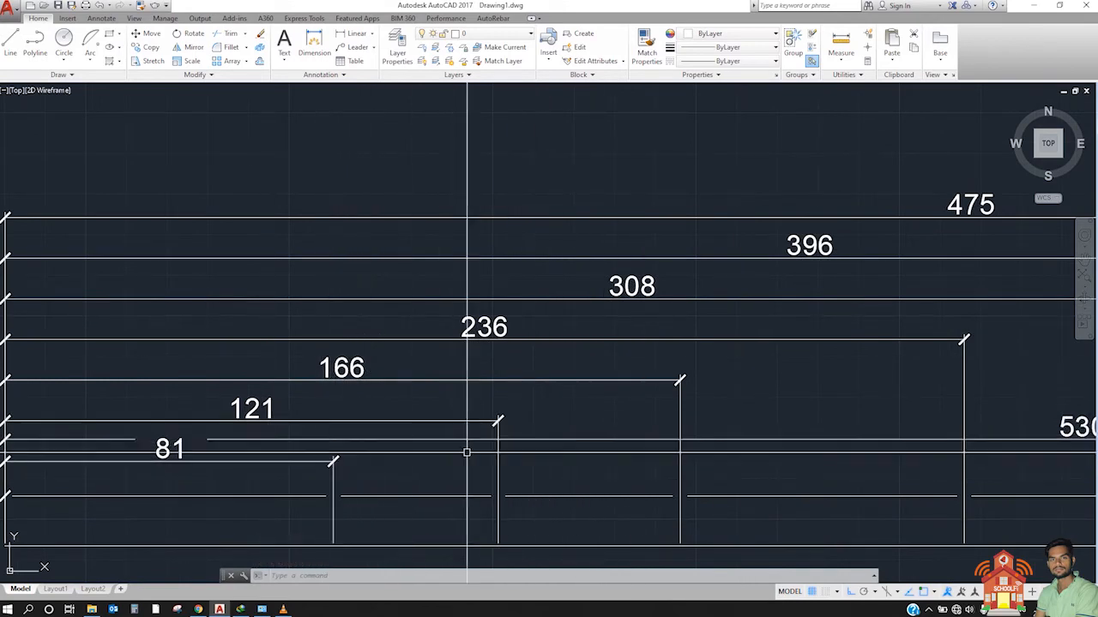
pyautogui.scroll(-2, 480, 464)
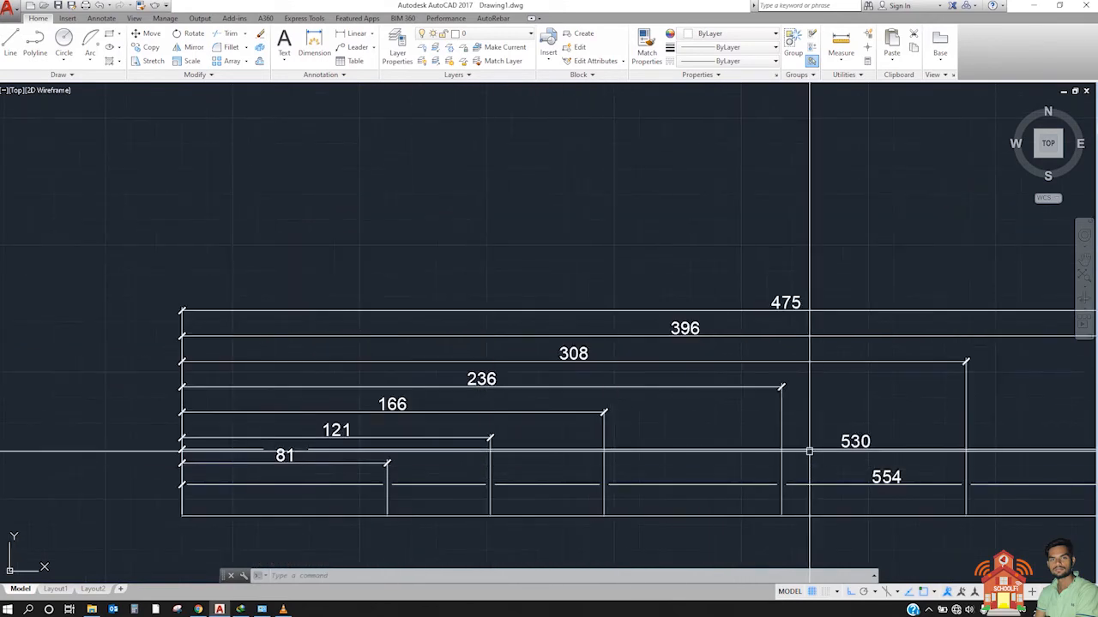
pyautogui.write('DIMBREAK')
pyautogui.press('Return')
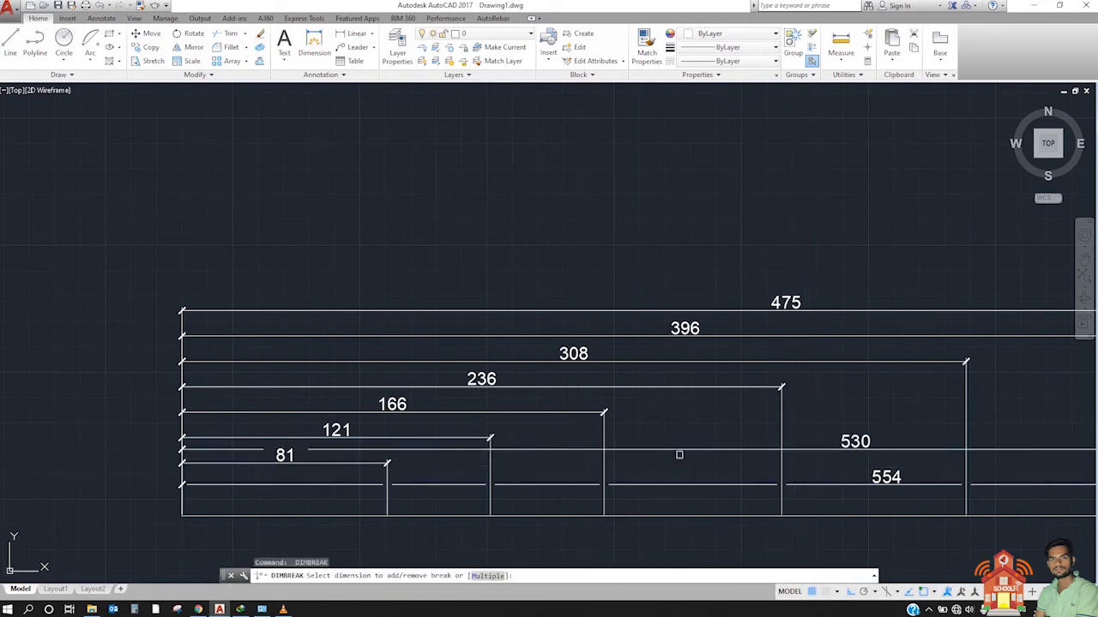
pyautogui.click(674, 450)
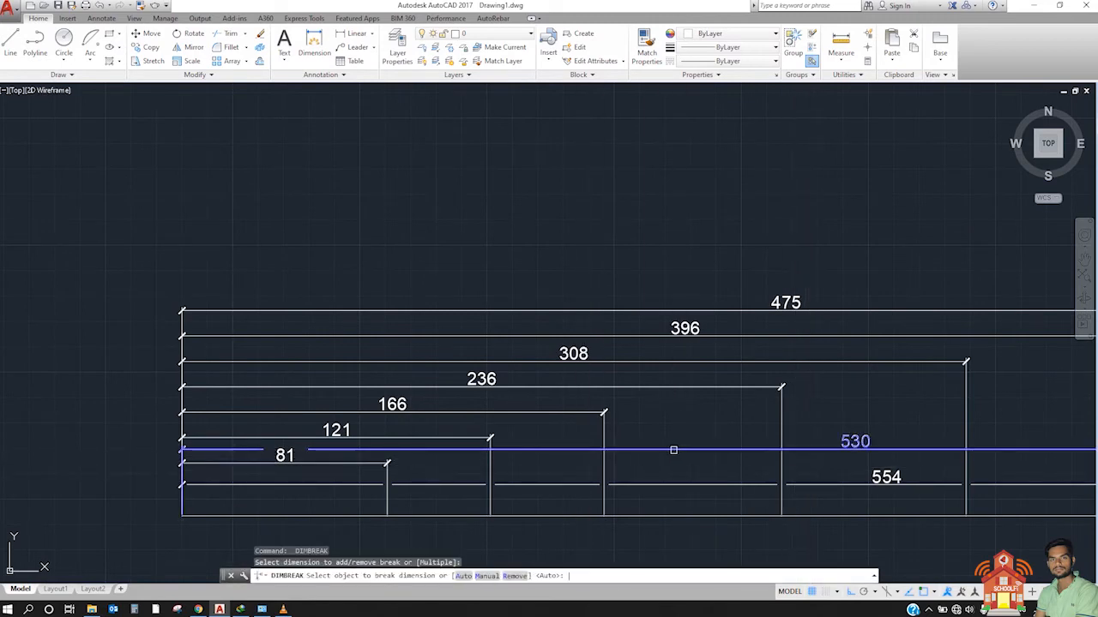
pyautogui.write('M')
pyautogui.press('Return')
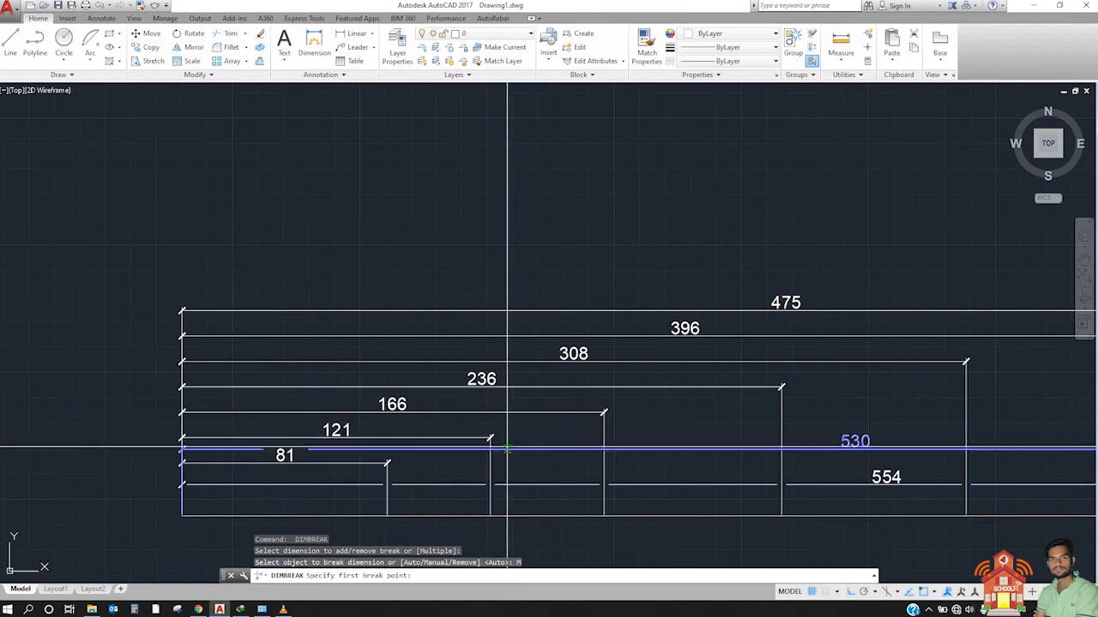
pyautogui.click(474, 449)
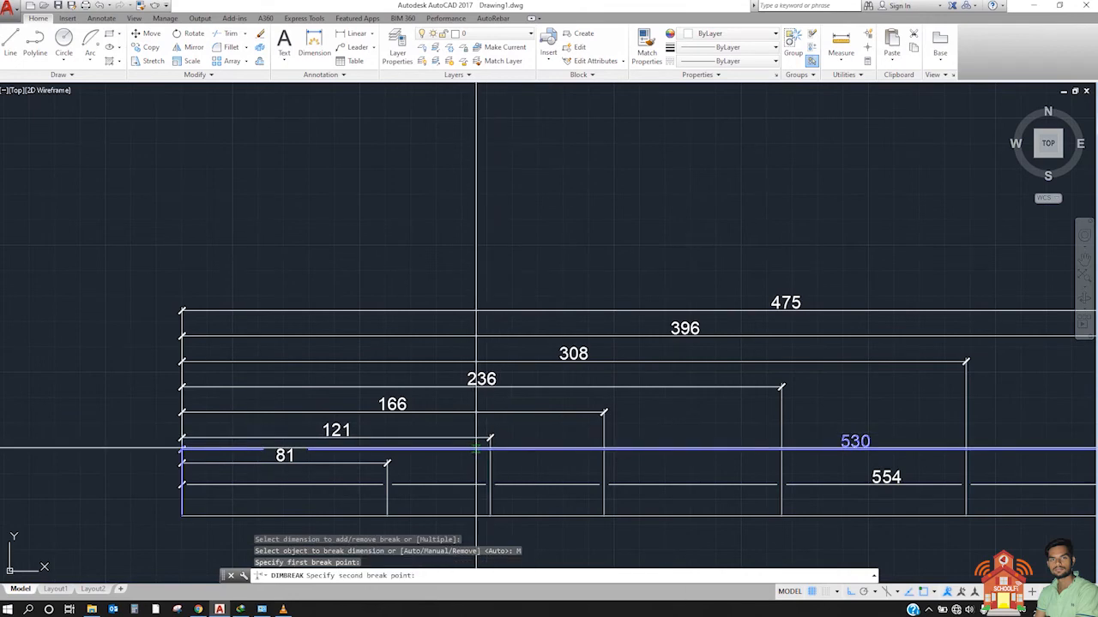
pyautogui.click(804, 449)
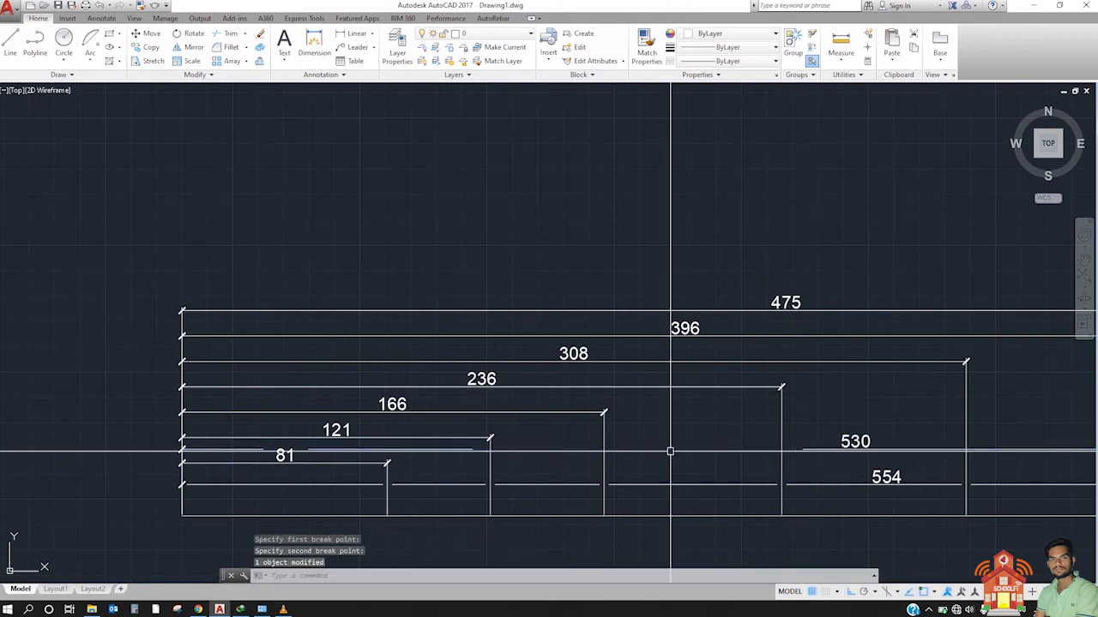
# Step: Stretch the manually broken 530 dimension line up above the 475 dimension line
pyautogui.click(821, 448)
pyautogui.scroll(-2, 163, 438)
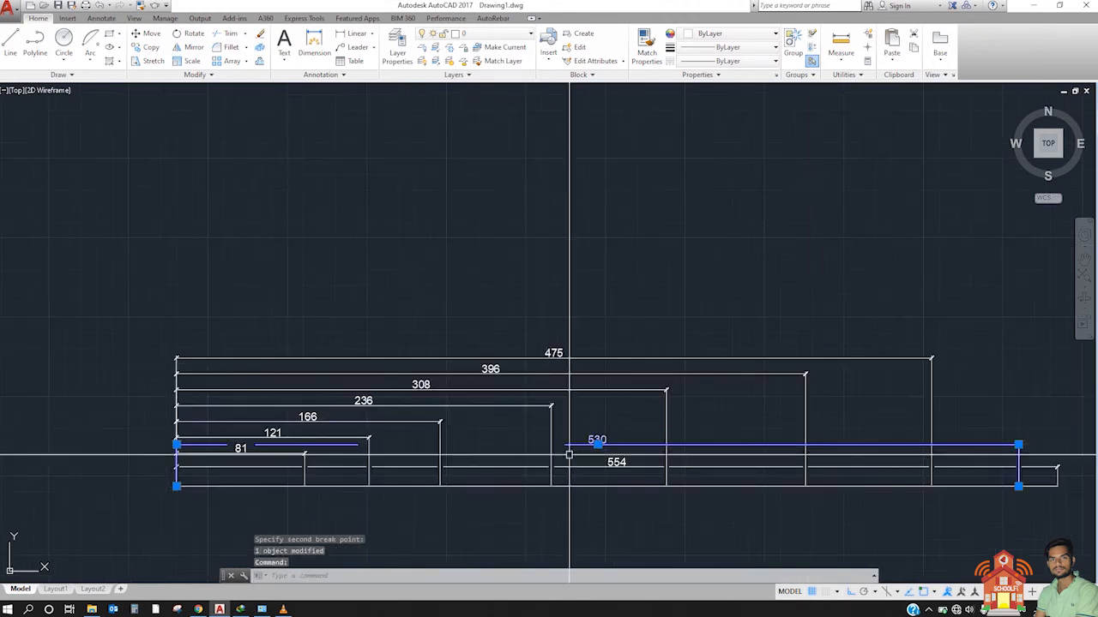
pyautogui.press('Escape')
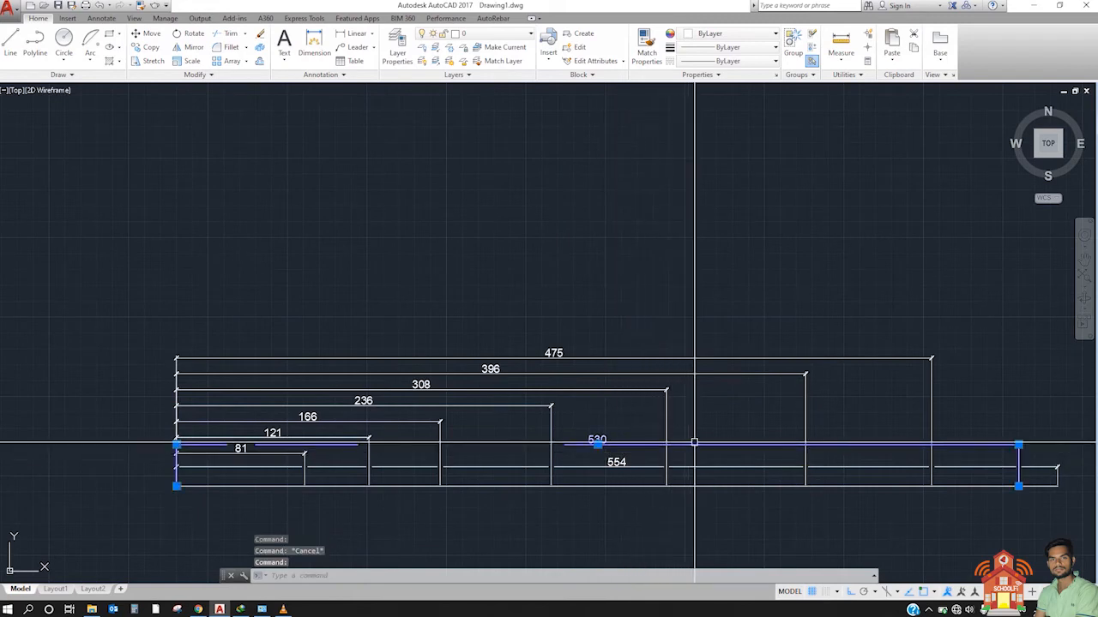
pyautogui.click(1018, 445)
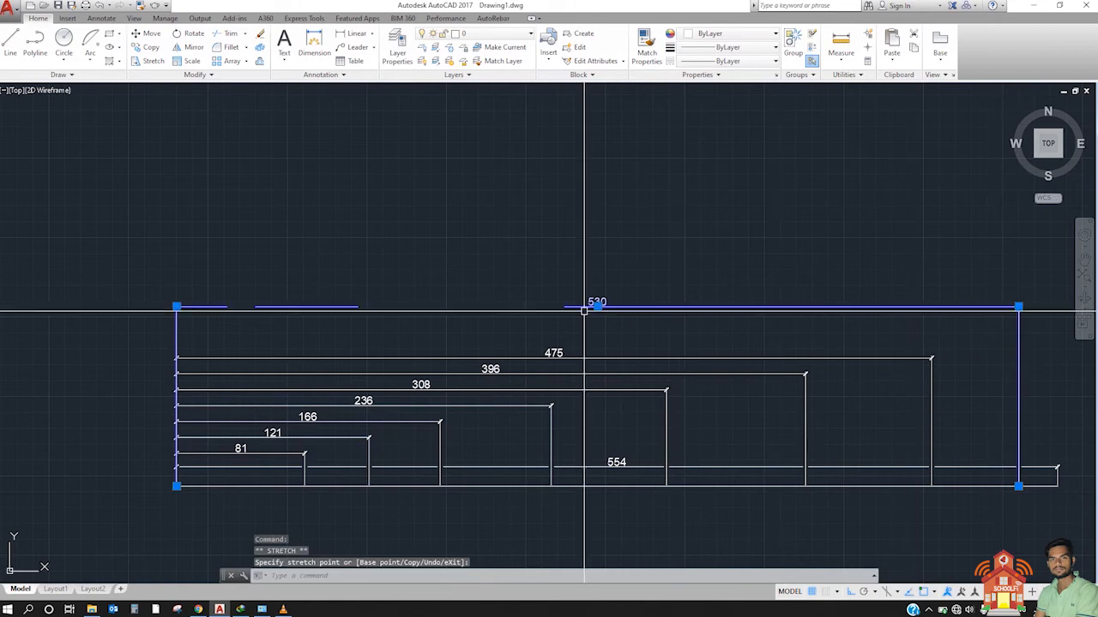
# Step: Examine the two manual breaks in the 530 dimension line, checking that its segments still belong to one dimension
pyautogui.click(335, 301)
pyautogui.scroll(2, 214, 277)
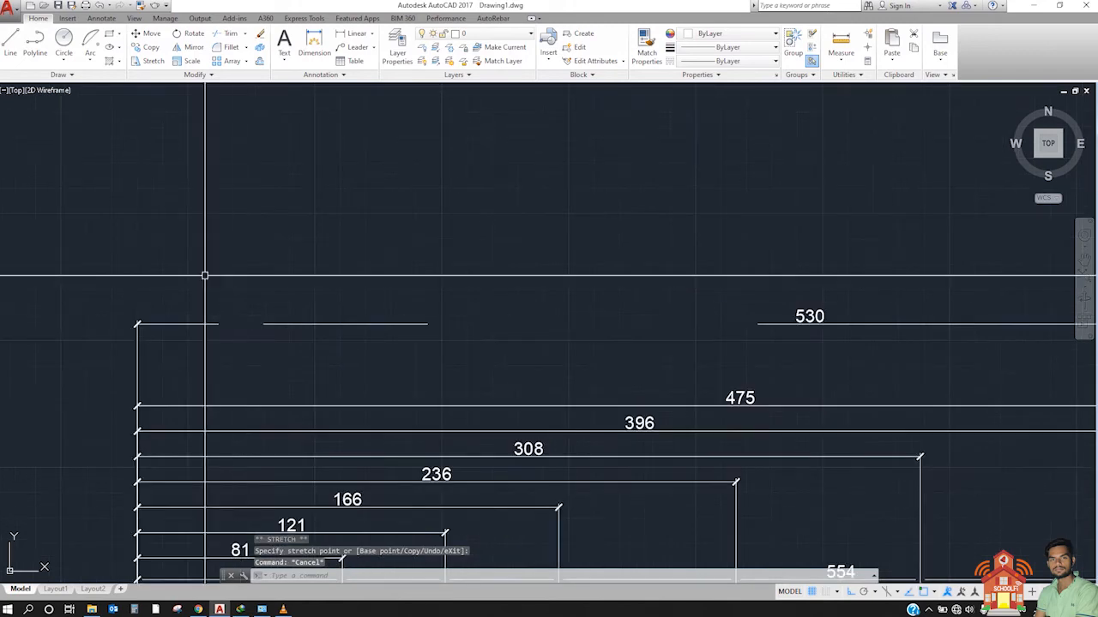
pyautogui.click(148, 274)
pyautogui.click(858, 364)
pyautogui.press('Escape')
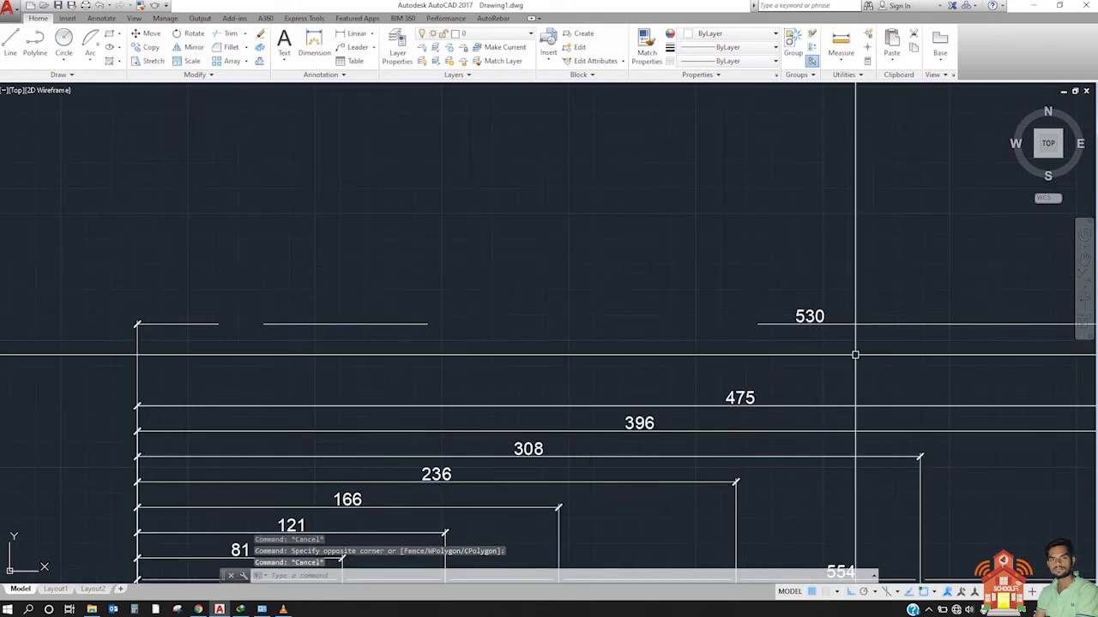
pyautogui.click(855, 354)
pyautogui.click(657, 279)
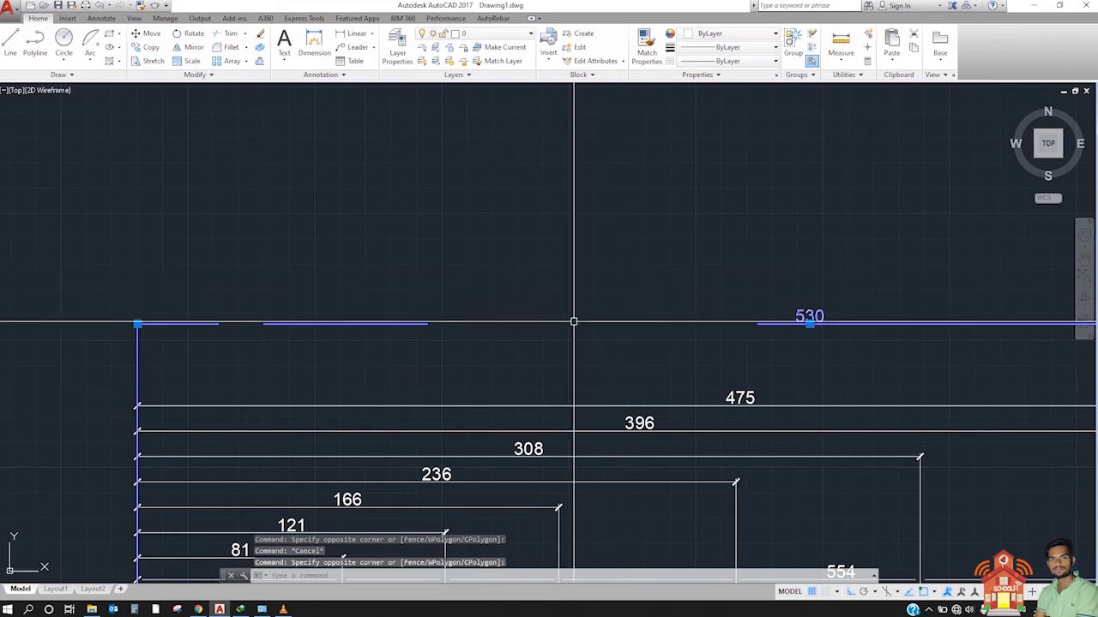
pyautogui.press('Escape')
# Step: Remove all breaks from the 530 dimension using DIMBREAK with the Remove option
pyautogui.press('space')
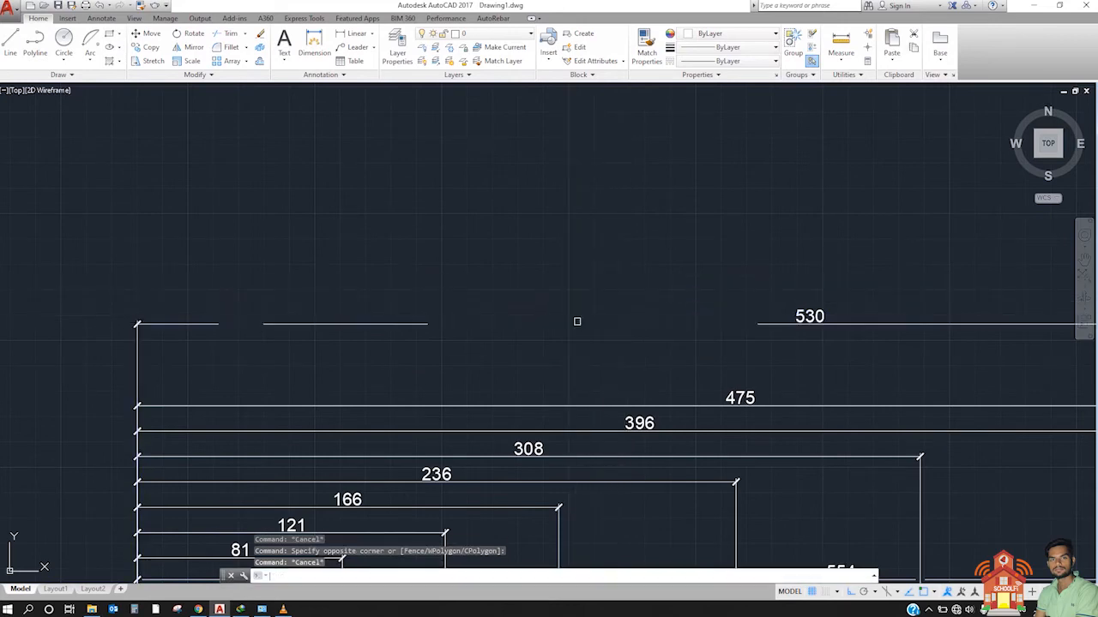
pyautogui.click(878, 323)
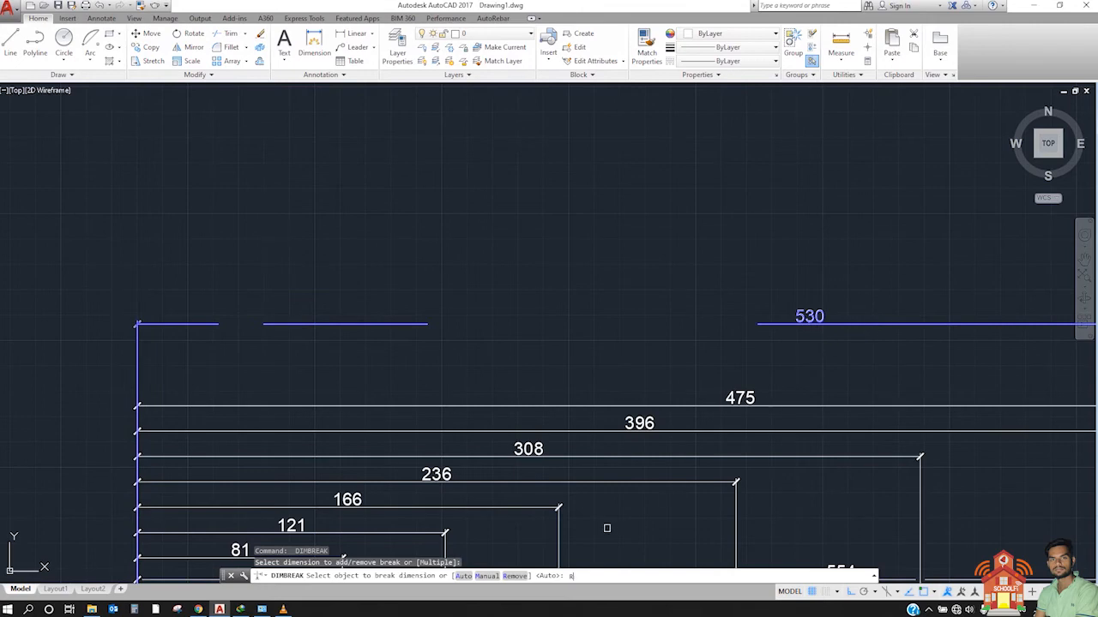
pyautogui.write('R')
pyautogui.press('Return')
pyautogui.scroll(-4, 519, 441)
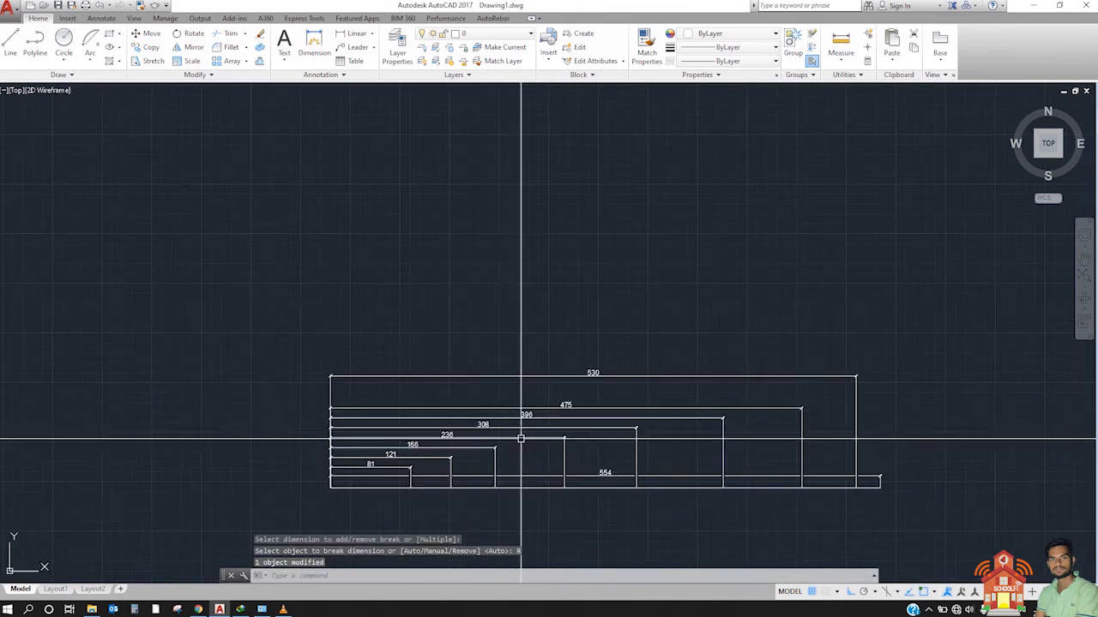
pyautogui.scroll(2, 659, 457)
pyautogui.click(624, 348)
pyautogui.click(533, 265)
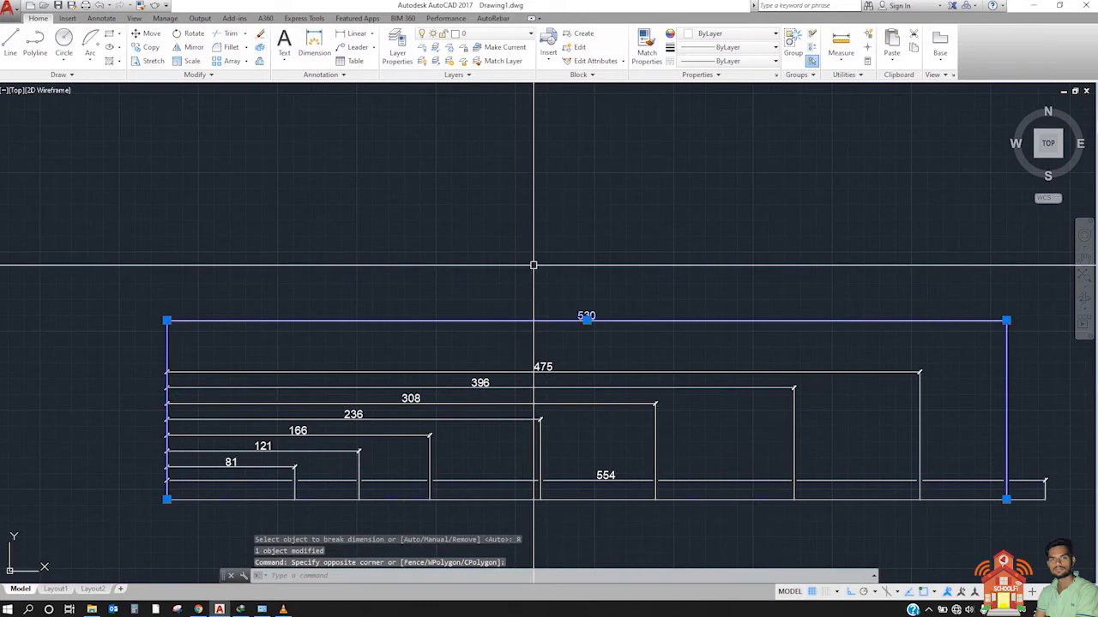
pyautogui.press('Escape')
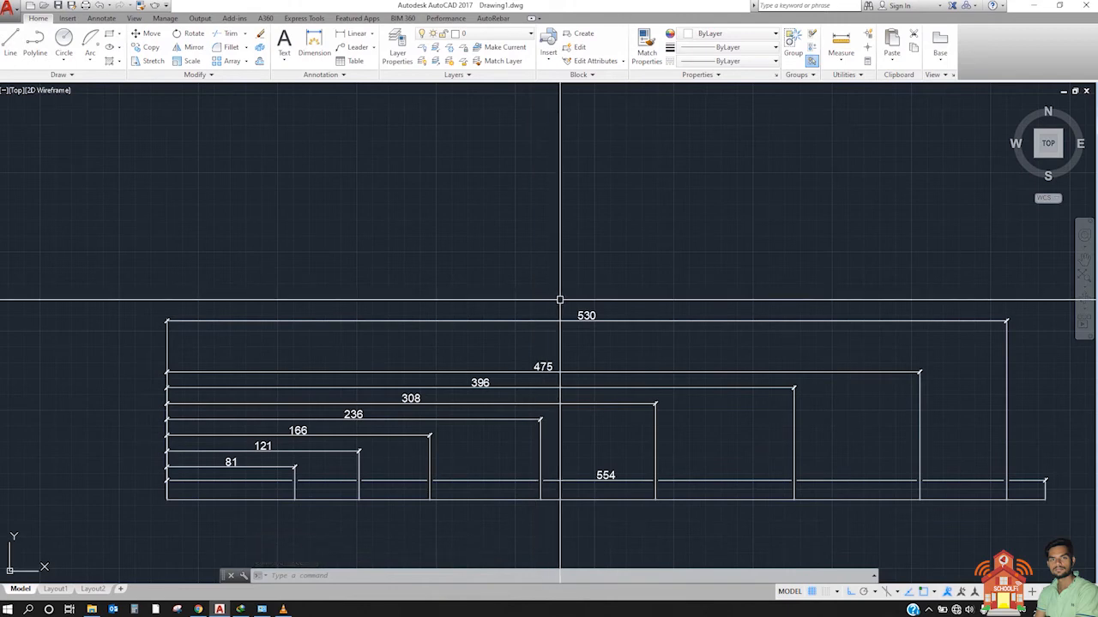
# Step: Examine the large circle, the small circle and the two arcs beyond the dimension stack
pyautogui.moveTo(754, 321); pyautogui.dragTo(133, 345, button='middle')
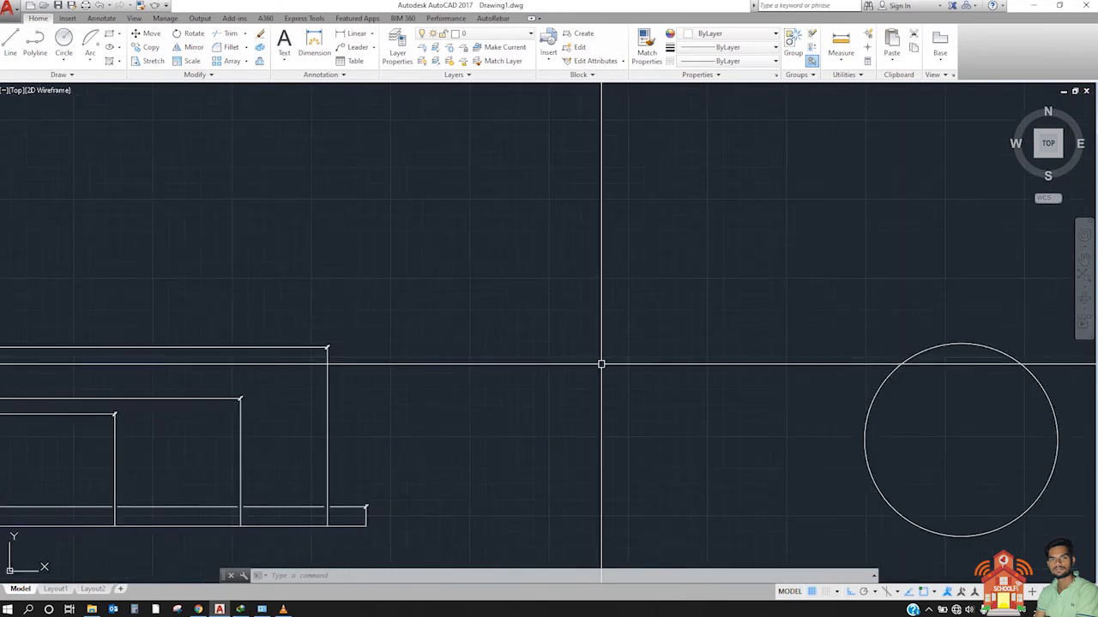
pyautogui.moveTo(701, 386); pyautogui.dragTo(272, 319, button='middle')
pyautogui.moveTo(552, 346); pyautogui.dragTo(267, 366, button='middle')
pyautogui.scroll(-5, 286, 358)
pyautogui.scroll(5, 336, 357)
pyautogui.moveTo(356, 357); pyautogui.dragTo(441, 358, button='middle')
pyautogui.scroll(2, 404, 348)
pyautogui.scroll(-2, 414, 344)
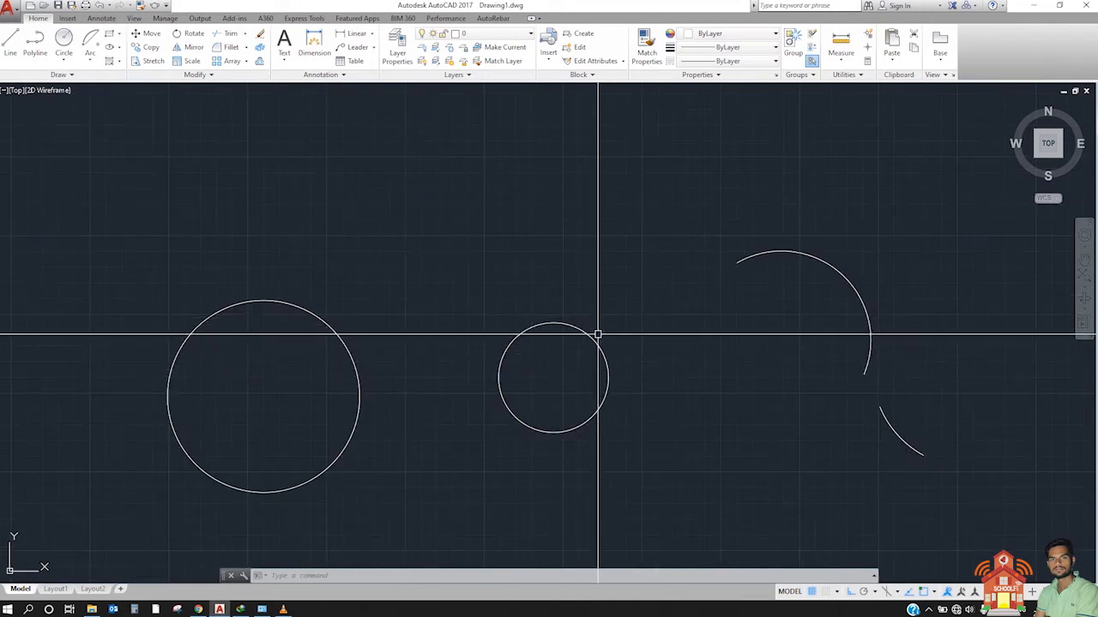
pyautogui.click(351, 341)
pyautogui.click(297, 371)
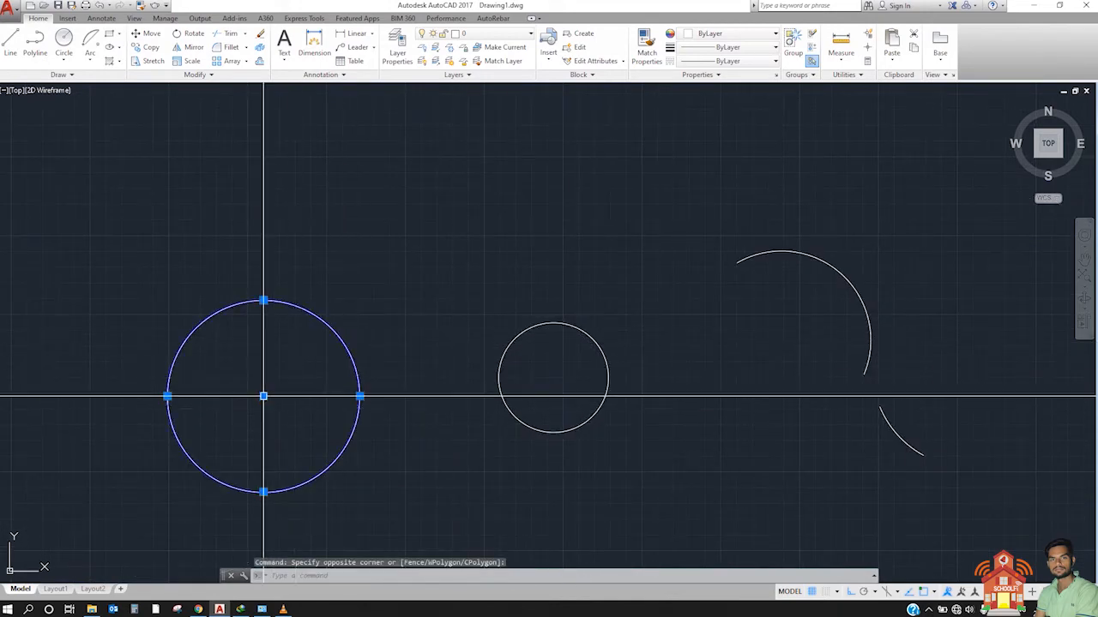
pyautogui.press('Escape')
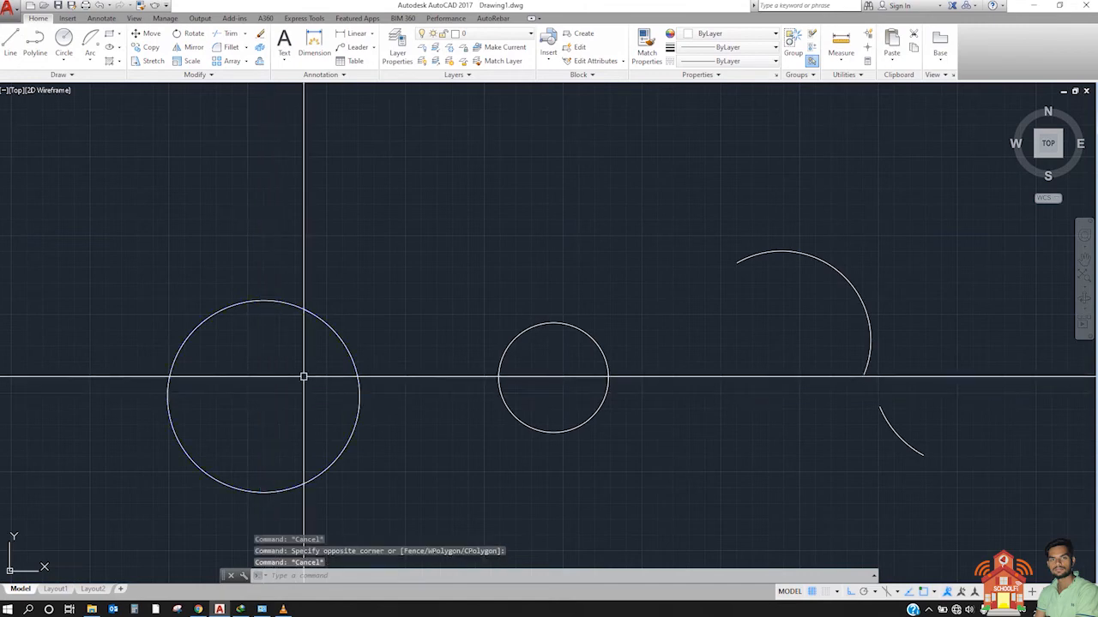
pyautogui.click(295, 229)
pyautogui.click(295, 365)
pyautogui.press('Escape')
pyautogui.click(608, 281)
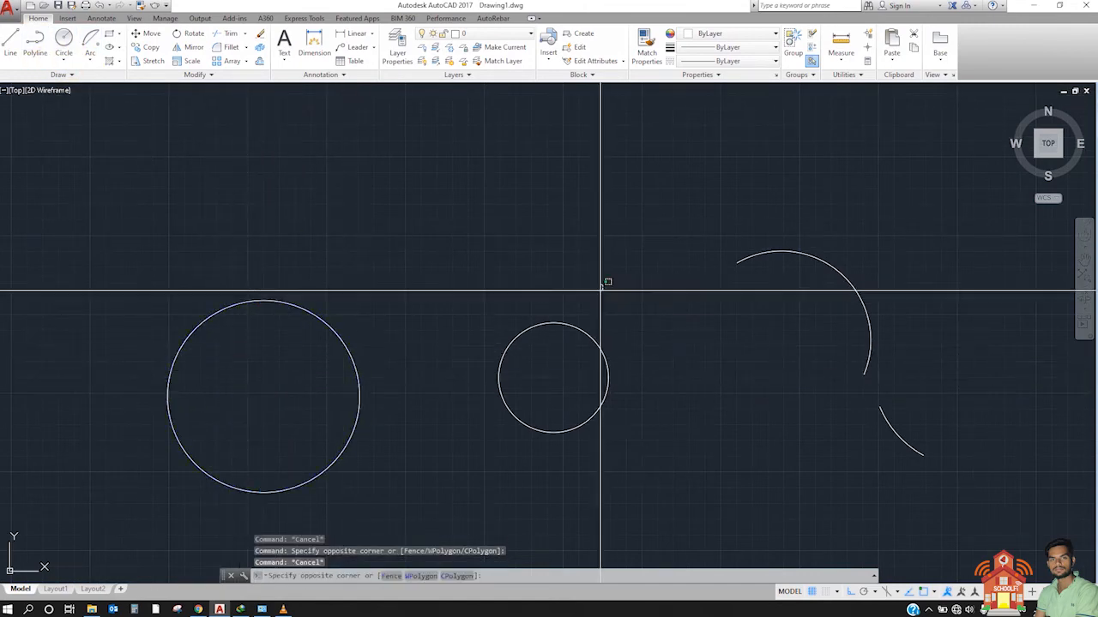
pyautogui.click(577, 343)
pyautogui.press('Escape')
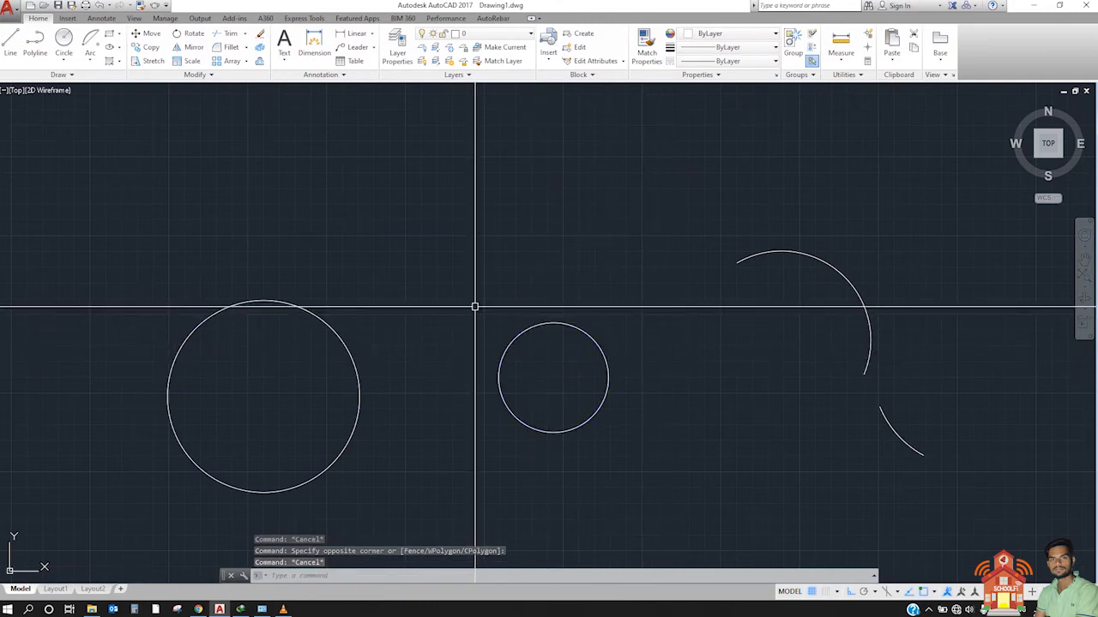
# Step: Add a center mark to the large circle with the DIMCENTER command
pyautogui.write('D')
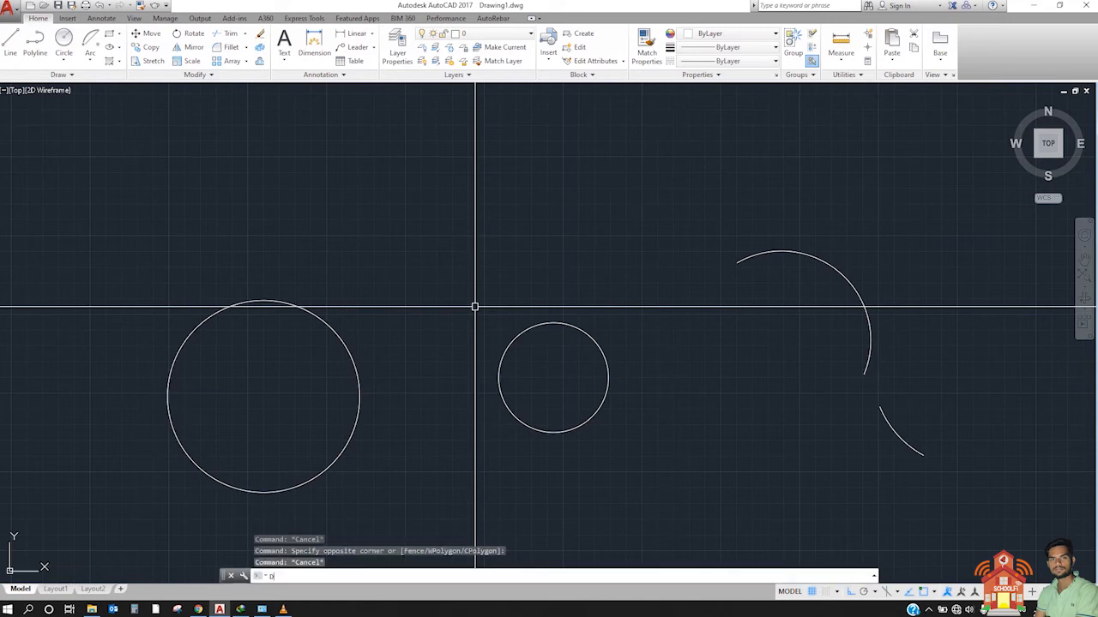
pyautogui.write('IMCEN')
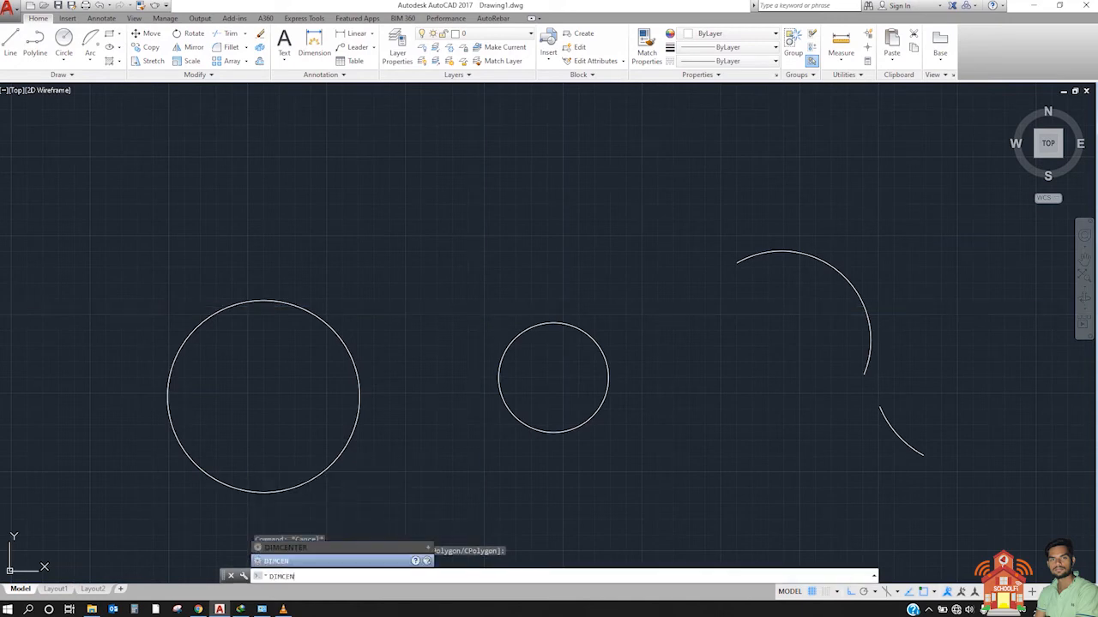
pyautogui.write('TER')
pyautogui.press('Return')
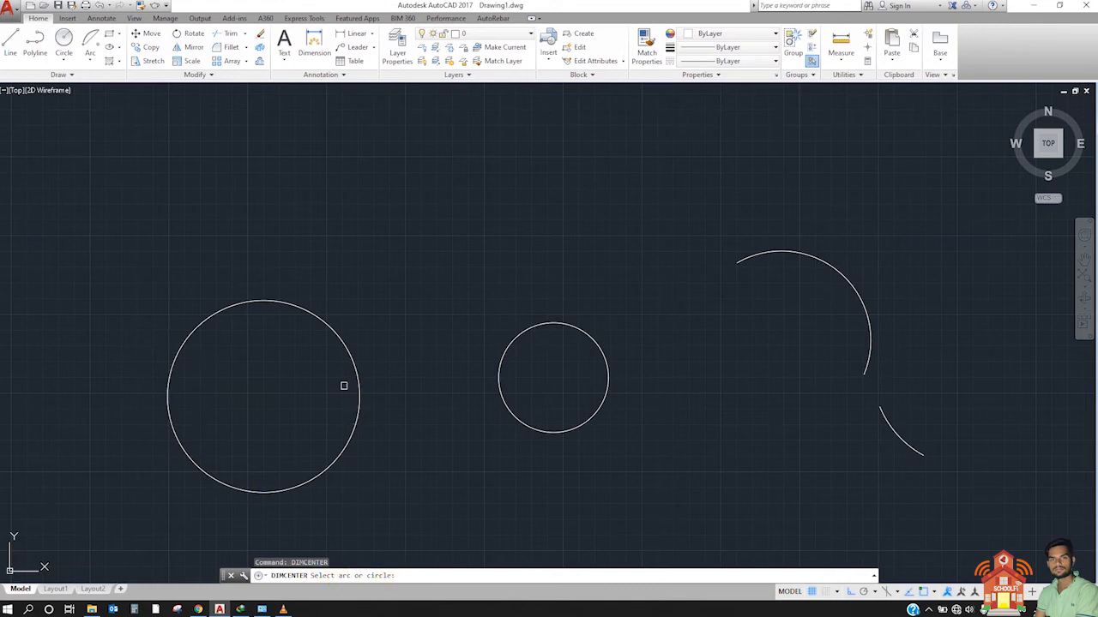
pyautogui.click(339, 337)
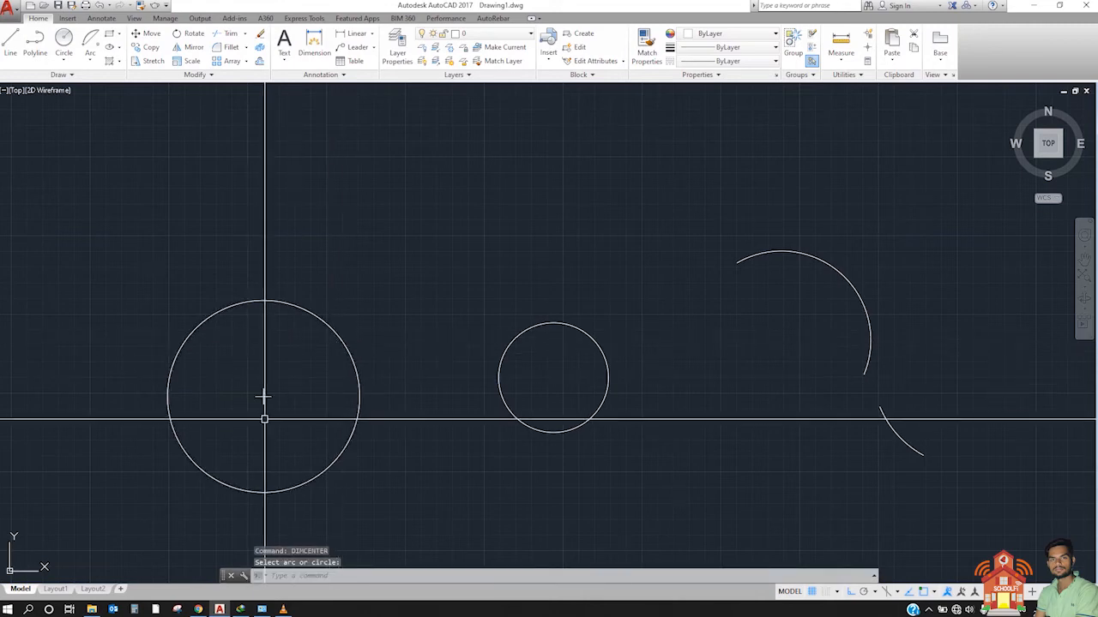
# Step: Inspect the center mark of the large circle up close, including the lines that form it
pyautogui.scroll(5, 254, 399)
pyautogui.click(258, 372)
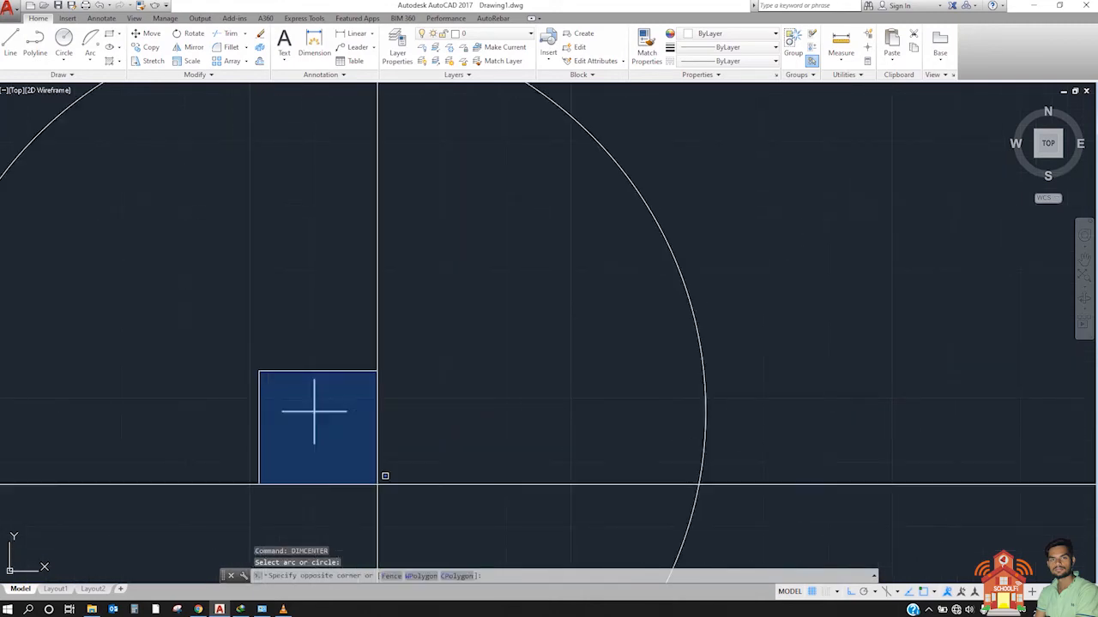
pyautogui.click(380, 480)
pyautogui.scroll(-4, 364, 325)
pyautogui.press('Escape')
pyautogui.scroll(-4, 326, 368)
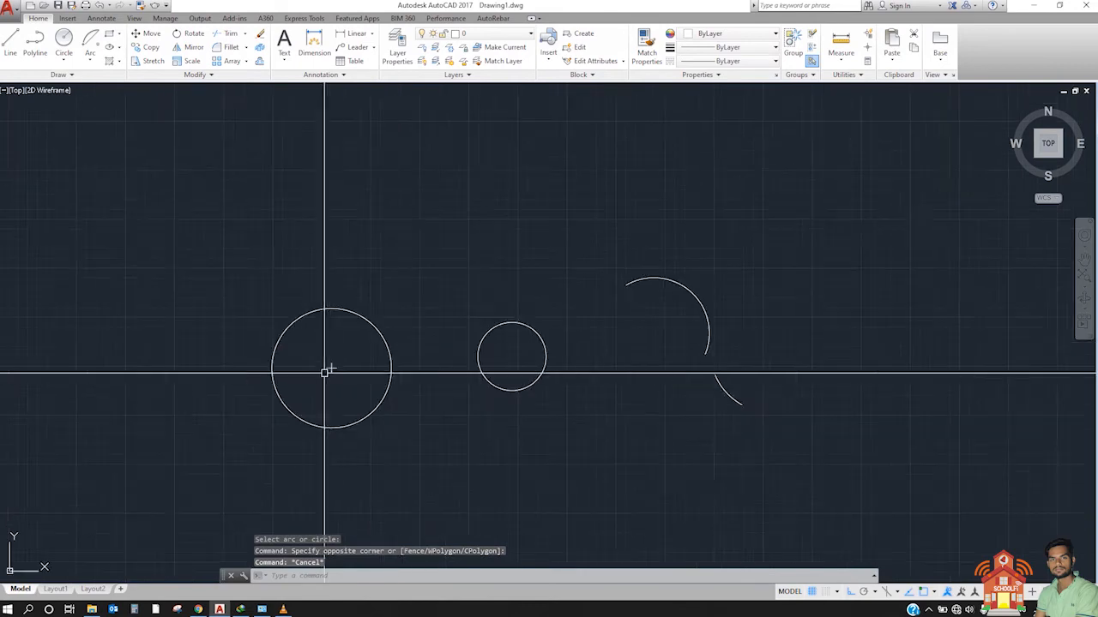
pyautogui.scroll(8, 385, 372)
pyautogui.click(335, 350)
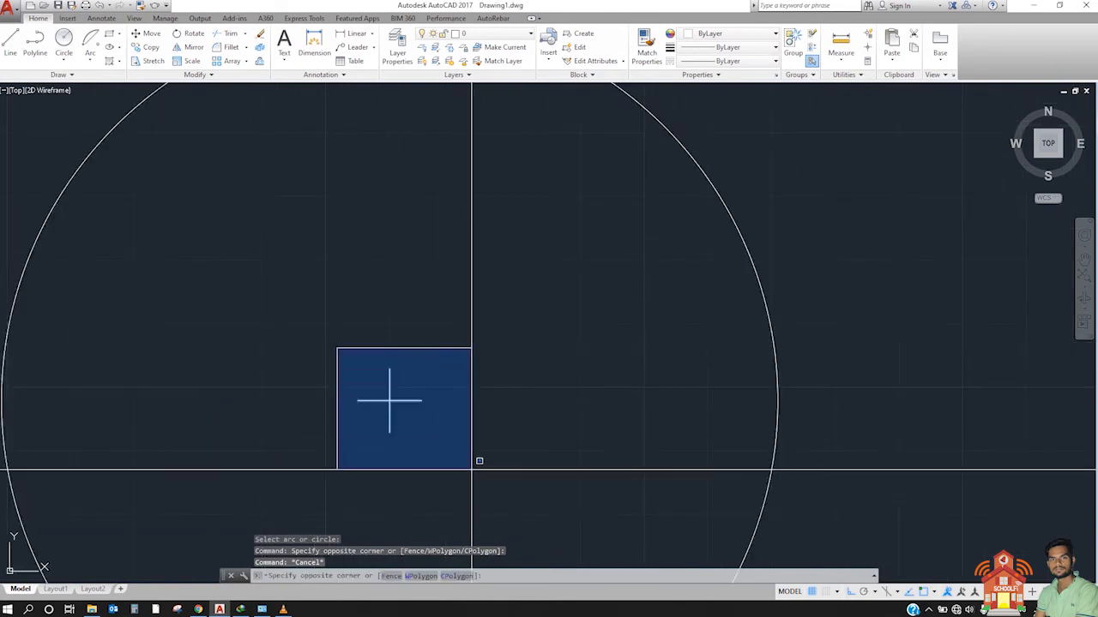
pyautogui.click(472, 470)
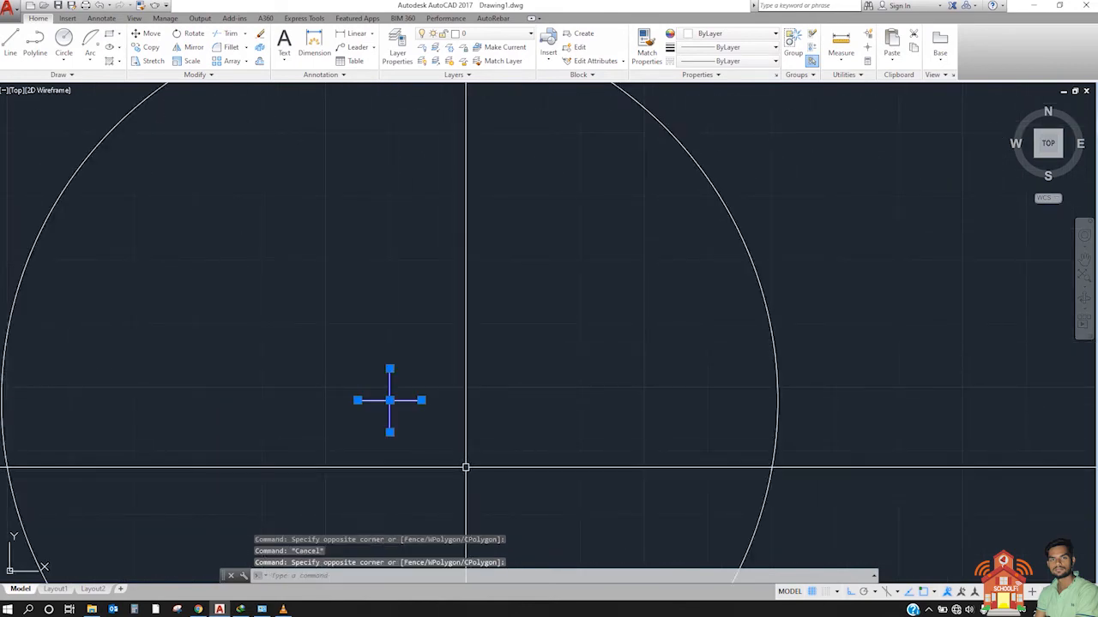
pyautogui.press('Escape')
pyautogui.scroll(-4, 399, 380)
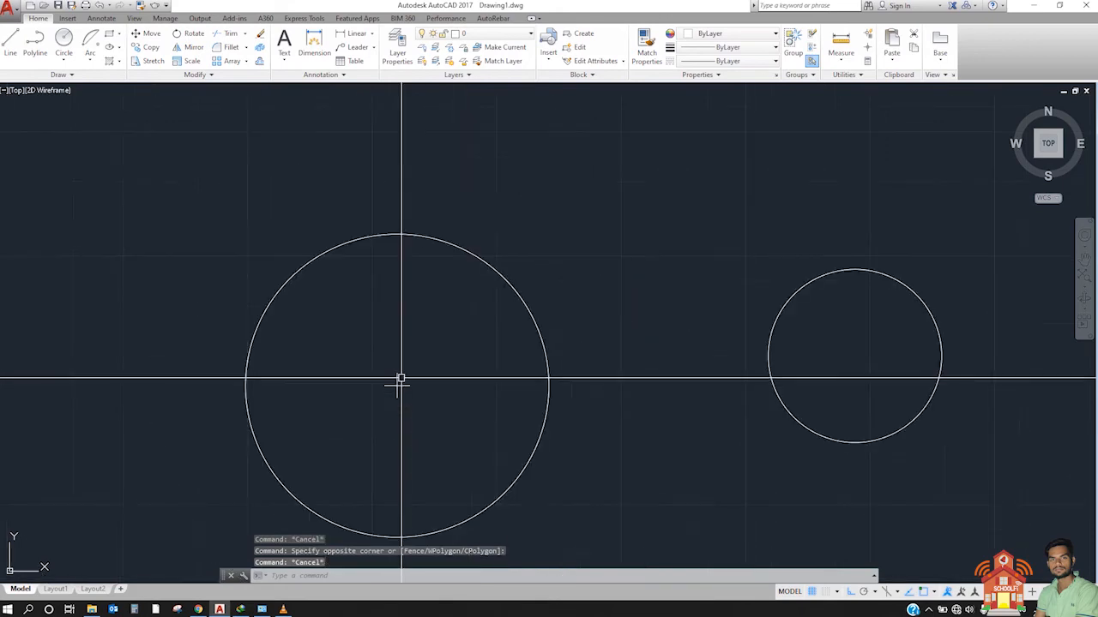
pyautogui.scroll(2, 400, 379)
pyautogui.scroll(-4, 411, 389)
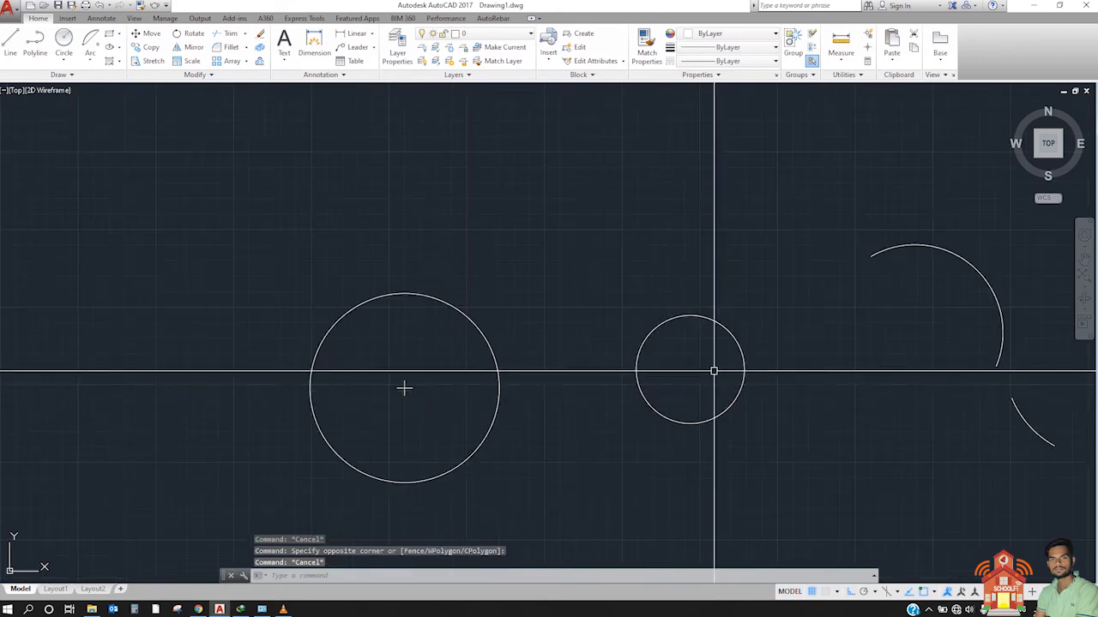
# Step: Add DIMCENTER center marks to the small circle, the large arc and the small arc
pyautogui.write('DIMCENTER Select arc or circle:')
pyautogui.press('Return')
pyautogui.moveTo(717, 327); pyautogui.dragTo(601, 362, button='middle')
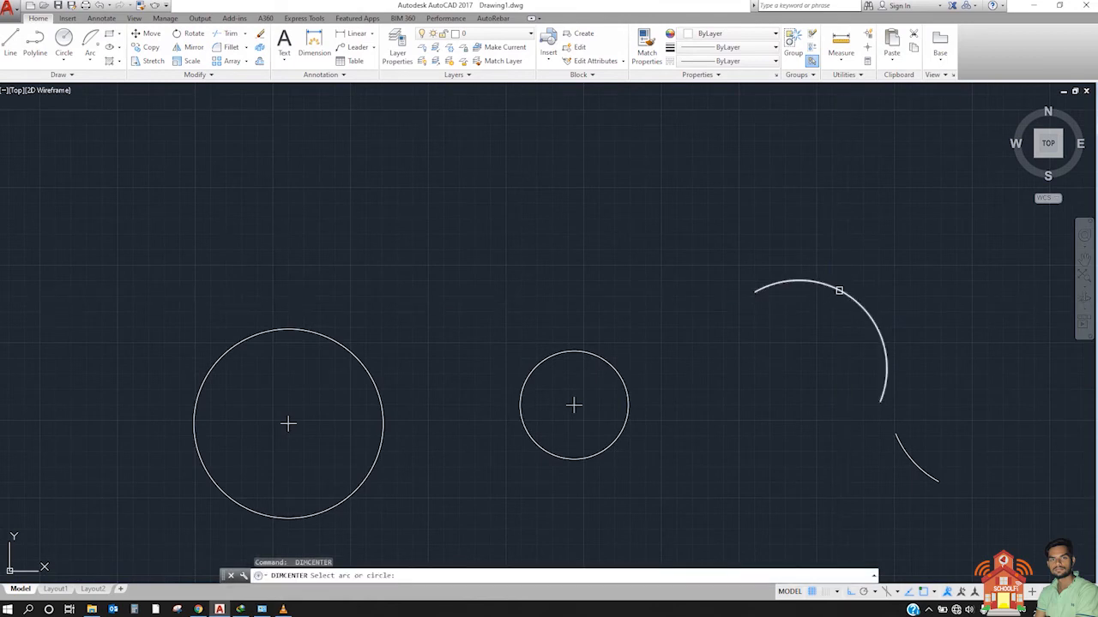
pyautogui.moveTo(780, 368); pyautogui.dragTo(559, 340, button='middle')
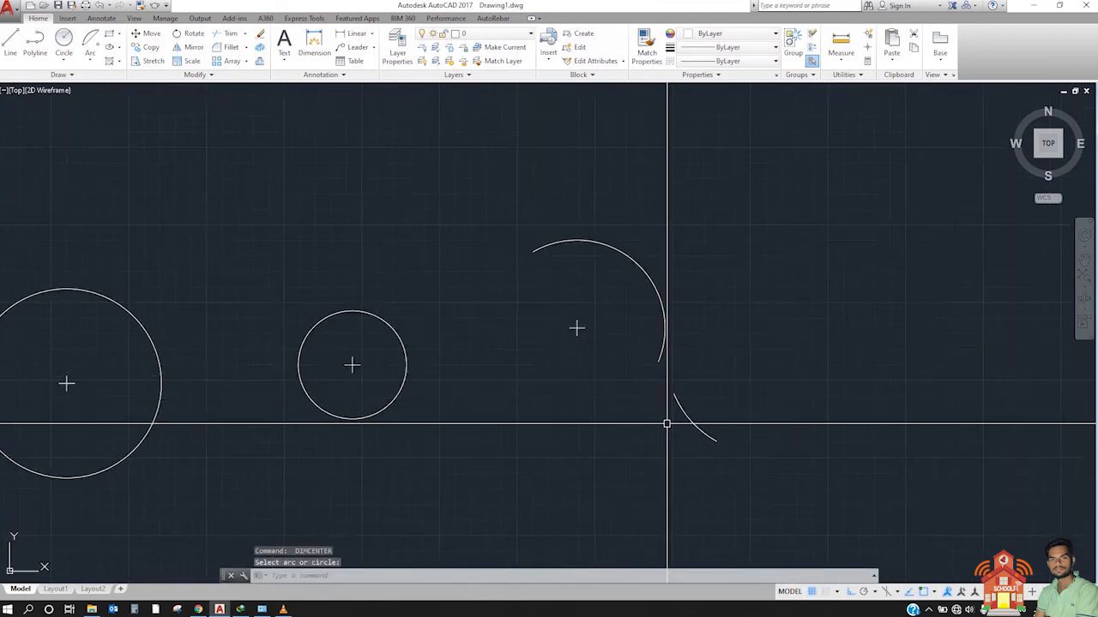
pyautogui.click(688, 413)
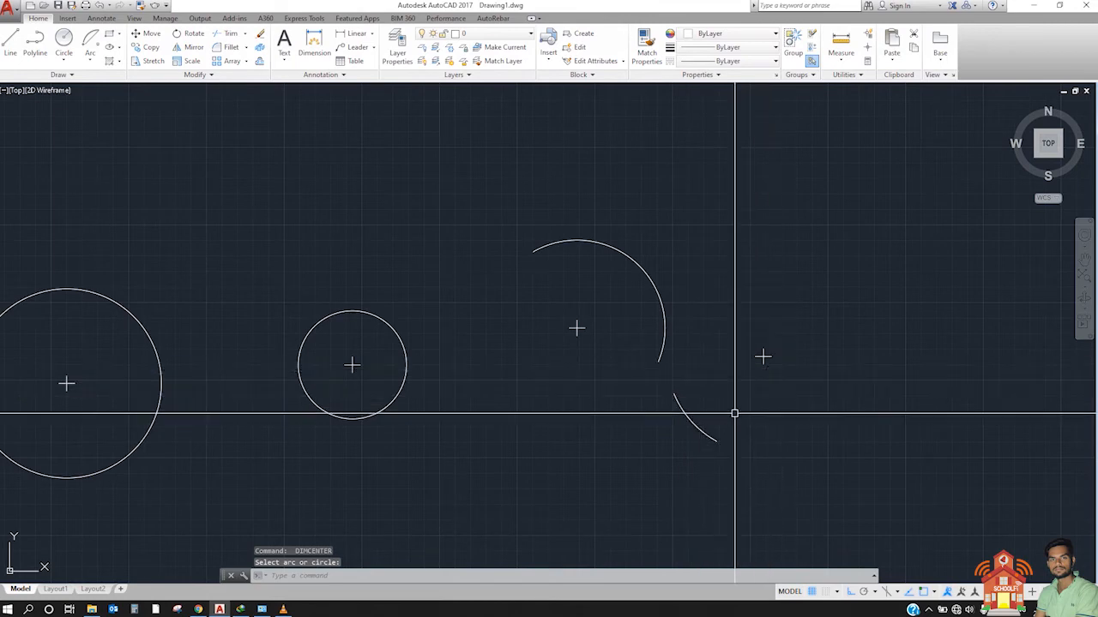
pyautogui.click(710, 392)
pyautogui.click(687, 423)
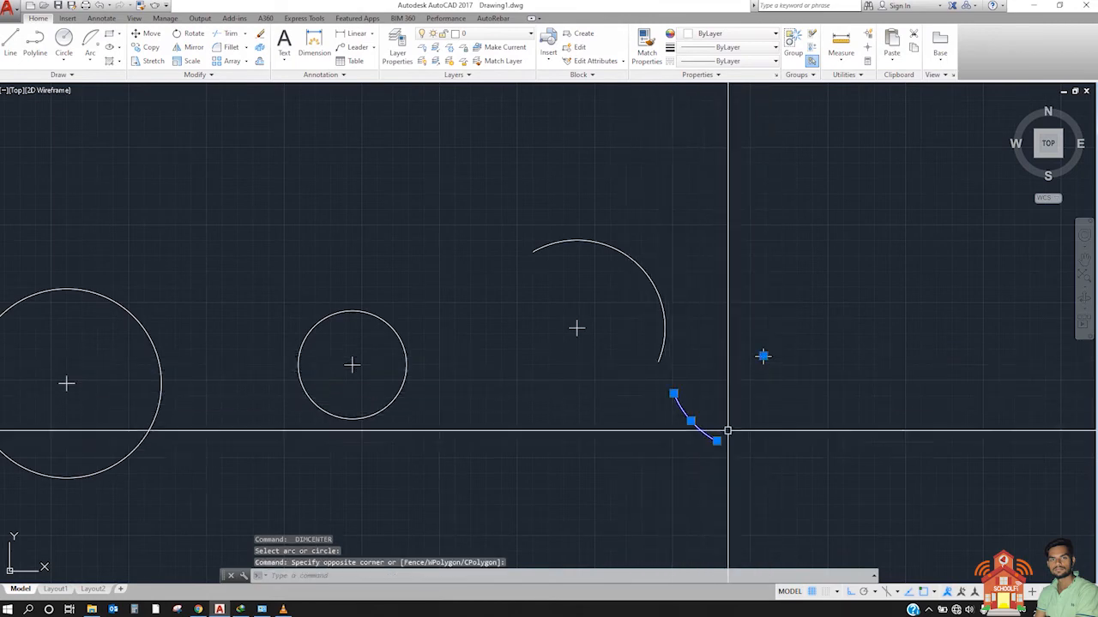
pyautogui.press('Escape')
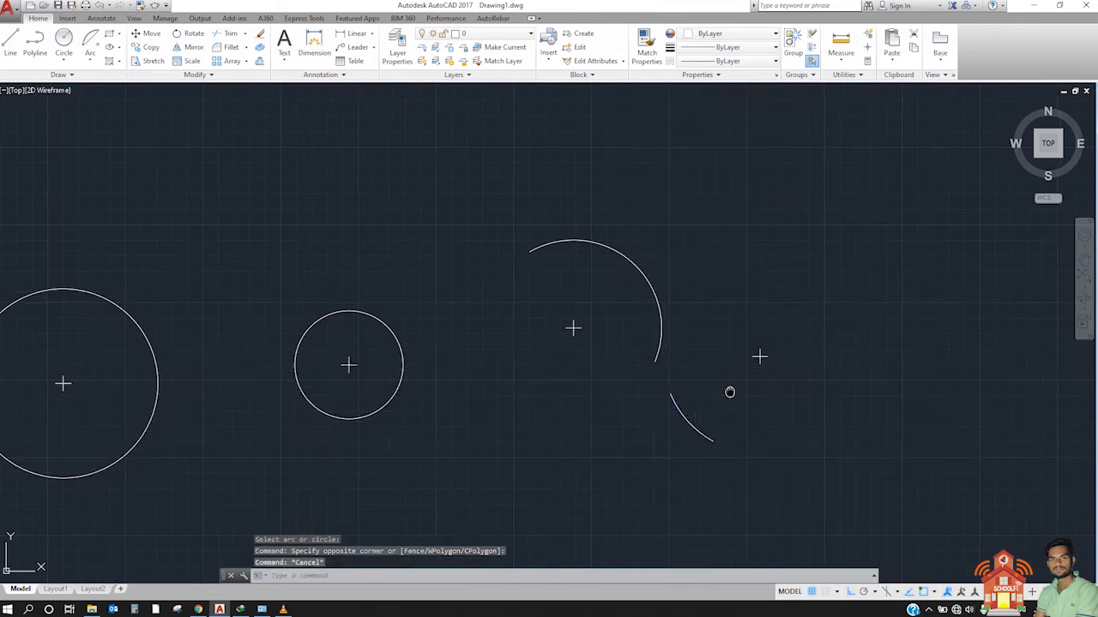
# Step: Draw a wide horizontal rectangle in the empty area above the stacked baseline dimensions
pyautogui.scroll(-4, 729, 388)
pyautogui.scroll(2, 732, 395)
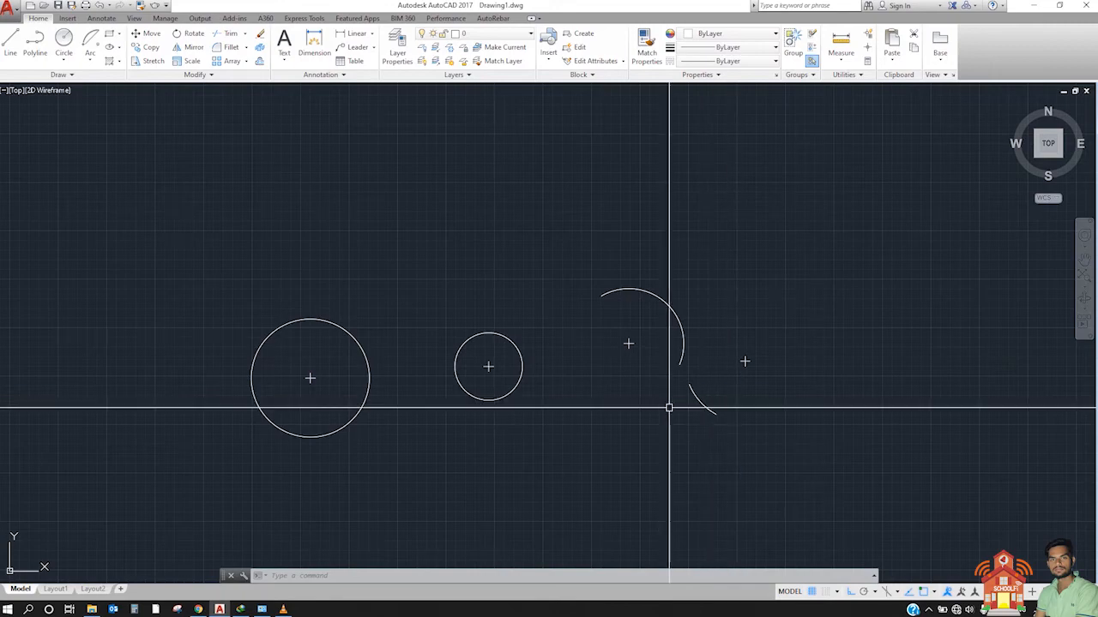
pyautogui.scroll(-4, 702, 367)
pyautogui.scroll(2, 309, 338)
pyautogui.scroll(2, 152, 396)
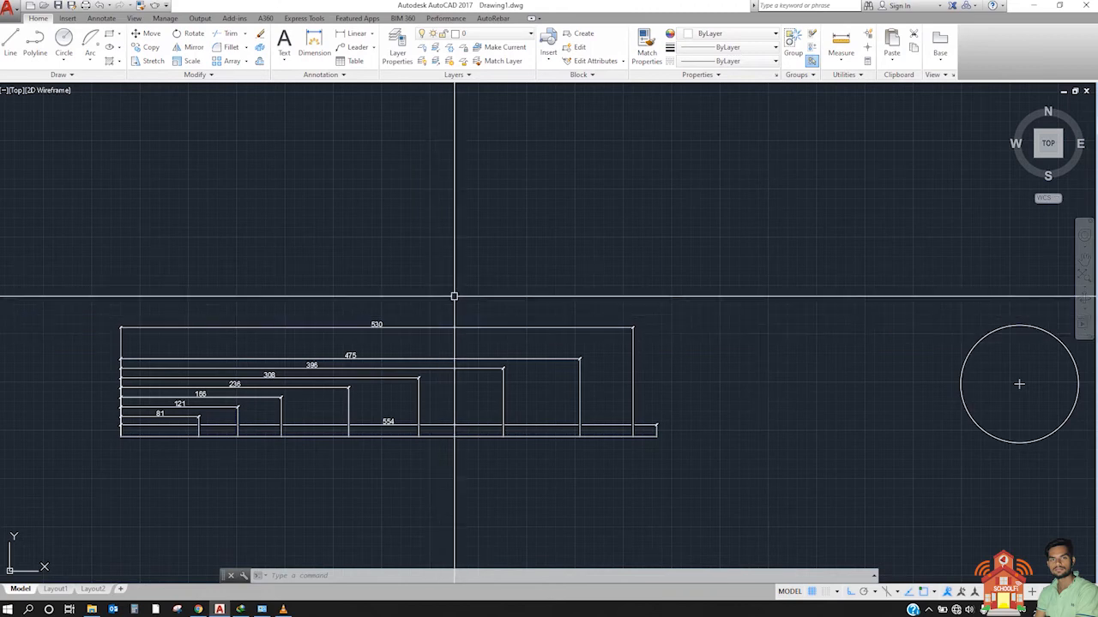
pyautogui.moveTo(326, 189); pyautogui.dragTo(275, 272, button='middle')
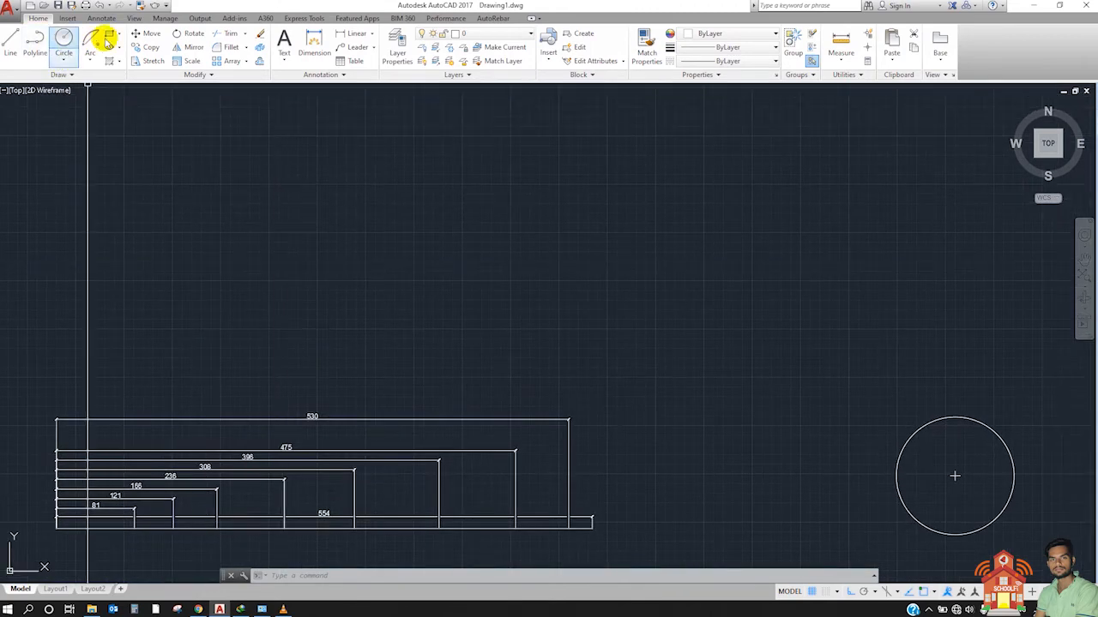
pyautogui.click(109, 34)
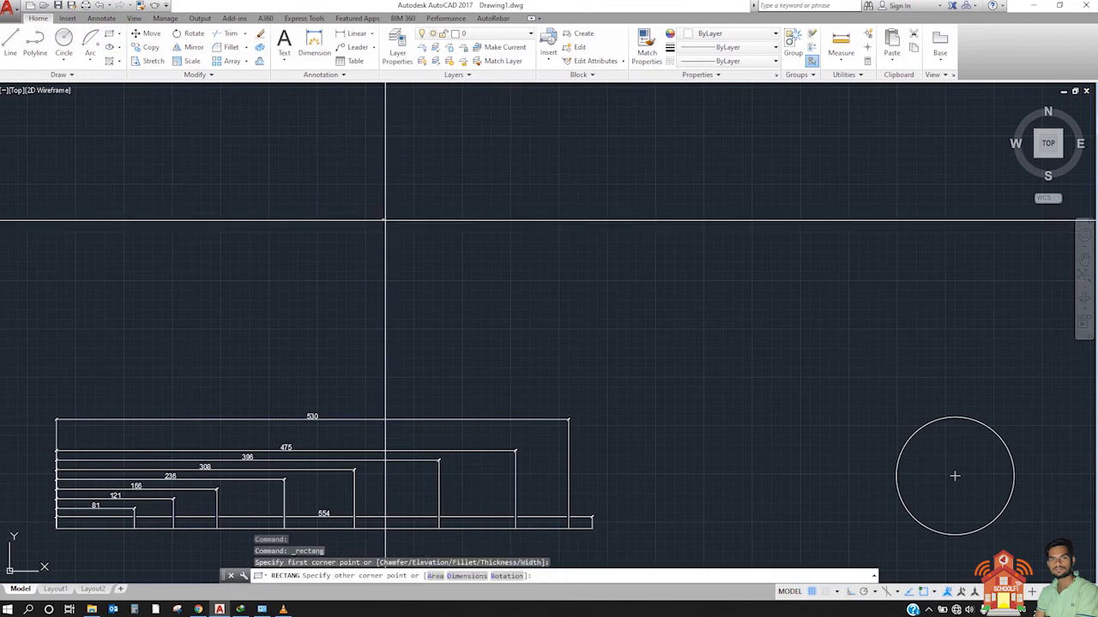
pyautogui.click(382, 220)
pyautogui.click(614, 294)
pyautogui.press('Escape')
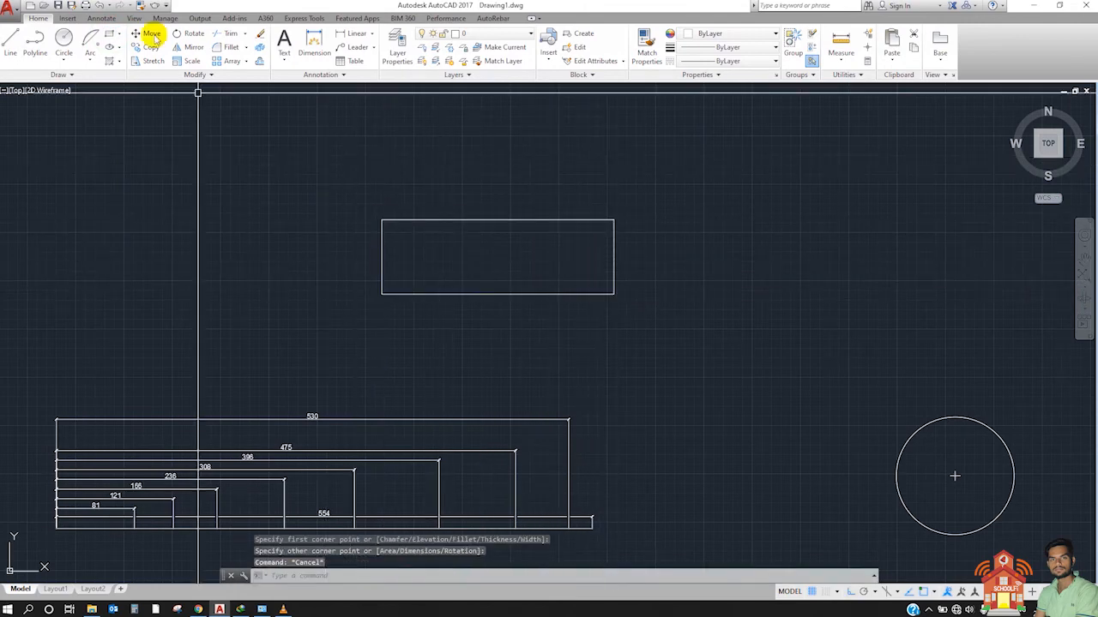
# Step: Draw a tall, narrow rectangle whose inner side touches the left end of the wide rectangle and extends above and below it
pyautogui.click(109, 34)
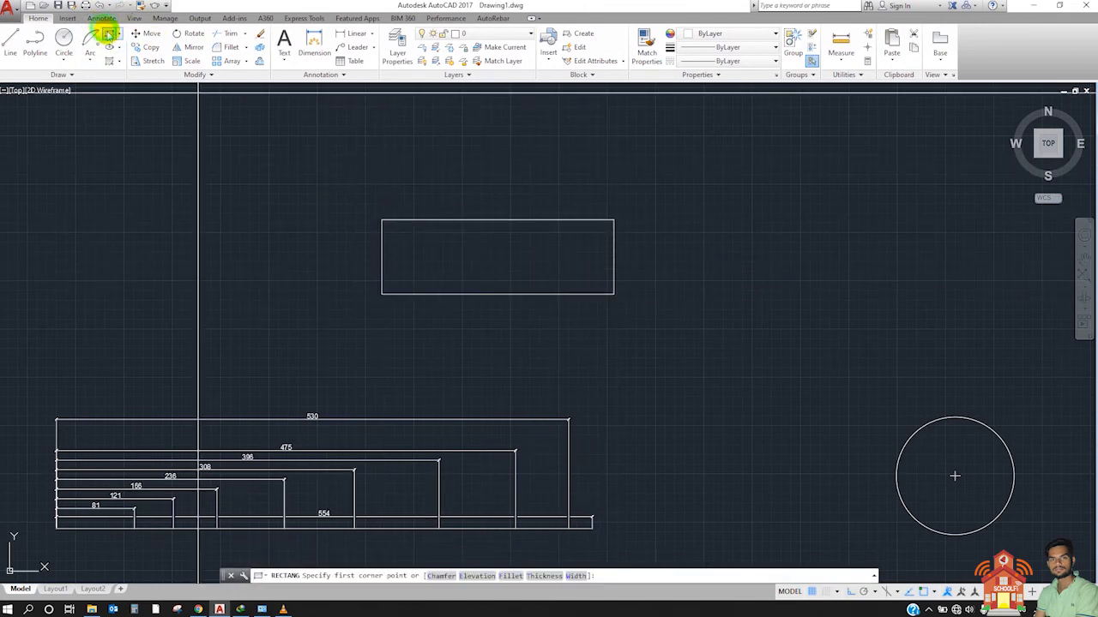
pyautogui.click(330, 173)
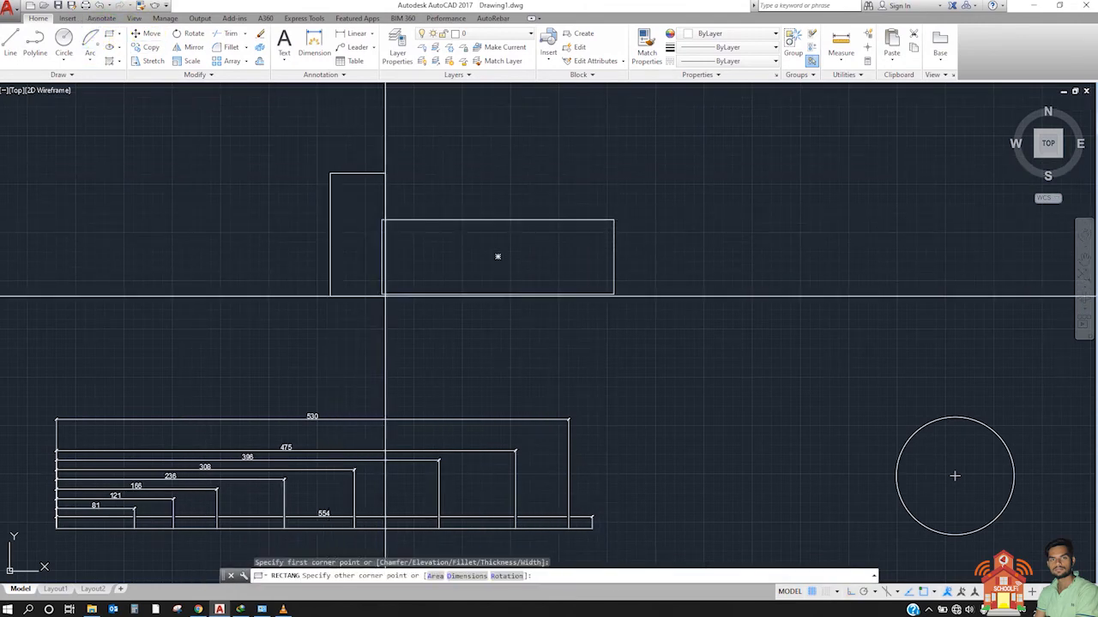
pyautogui.click(380, 339)
pyautogui.press('Escape')
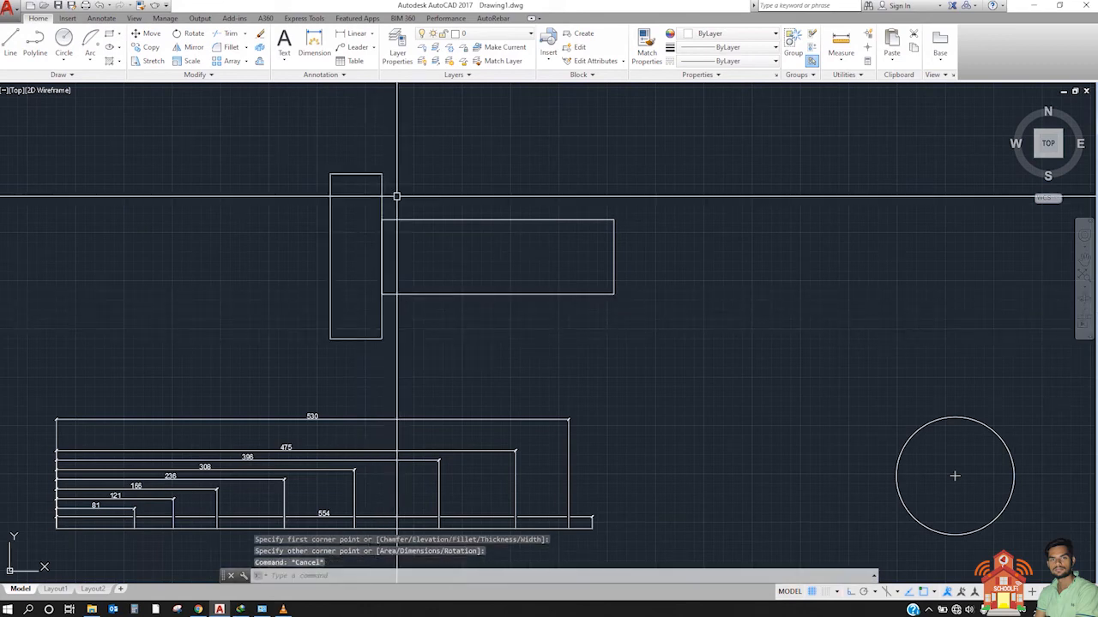
# Step: Mirror the tall rectangle about the vertical centreline of the wide rectangle, keeping the source object
pyautogui.click(408, 196)
pyautogui.click(339, 186)
pyautogui.write('MI')
pyautogui.press('Return')
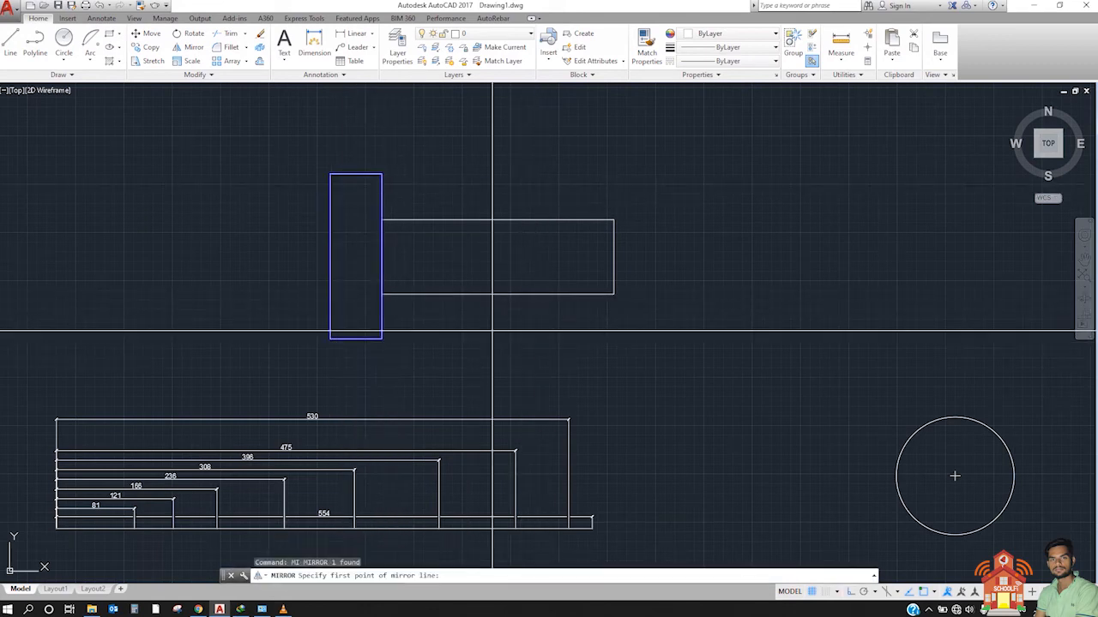
pyautogui.click(498, 295)
pyautogui.click(505, 180)
pyautogui.press('Return')
# Step: Add a horizontal linear dimension across the wide rectangle's top edge, placing its dimension line above the two tall rectangles
pyautogui.moveTo(460, 211); pyautogui.dragTo(404, 223, button='middle')
pyautogui.scroll(3, 352, 218)
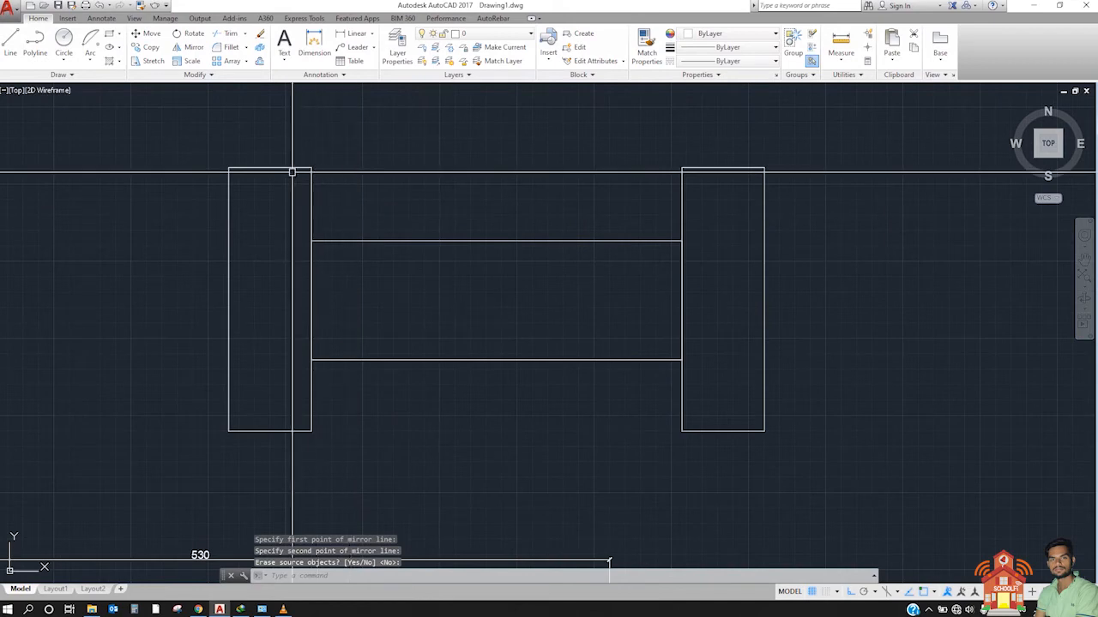
pyautogui.click(357, 33)
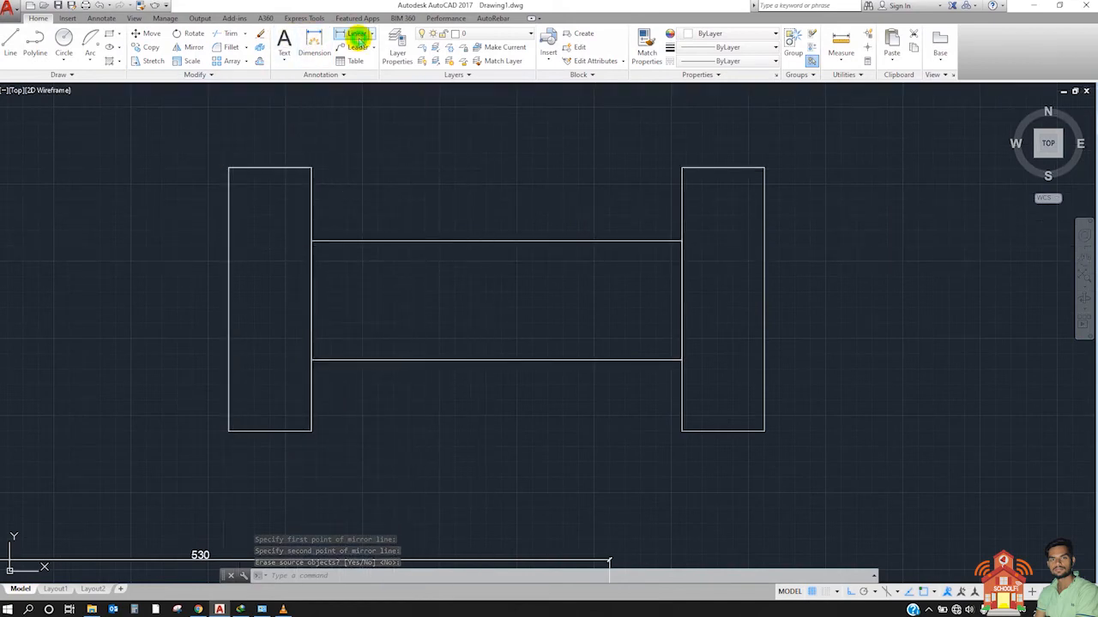
pyautogui.click(315, 241)
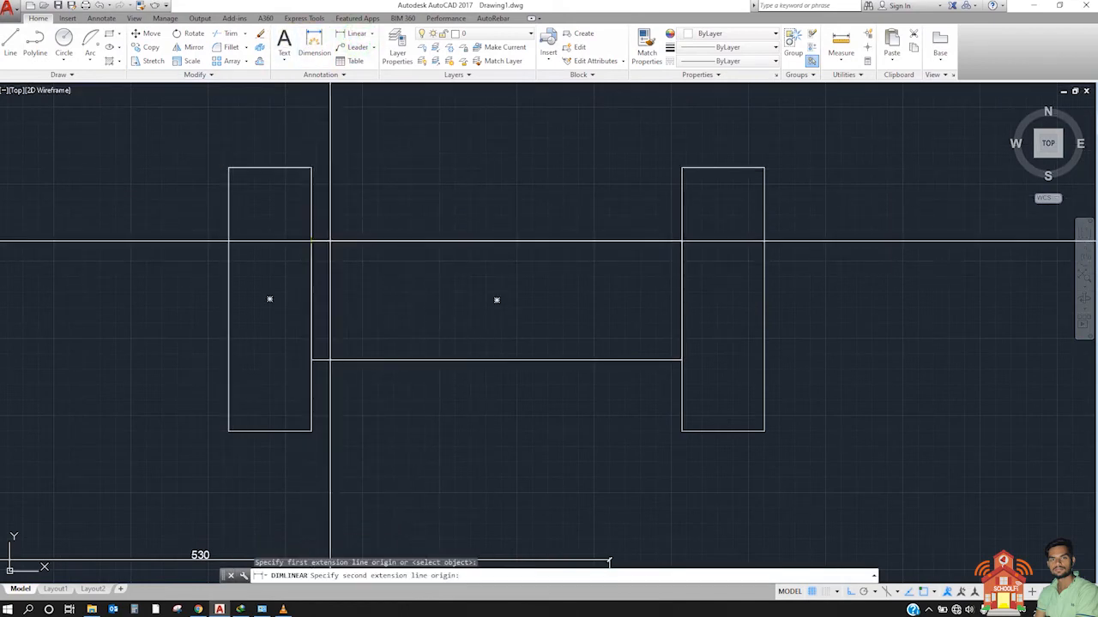
pyautogui.click(679, 240)
pyautogui.scroll(-2, 676, 244)
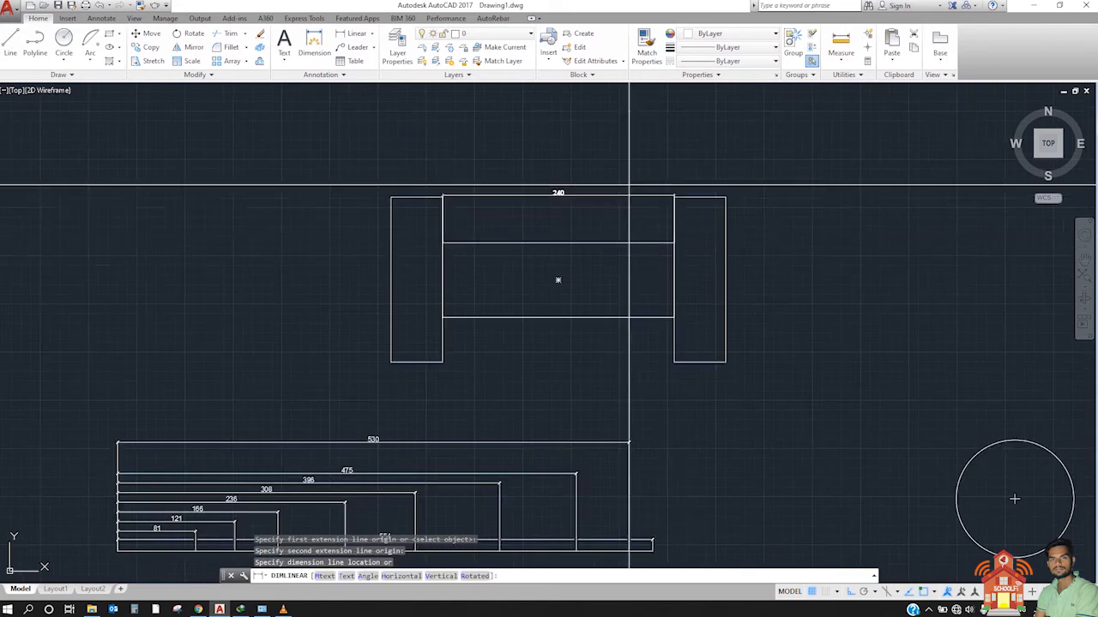
pyautogui.scroll(4, 625, 209)
pyautogui.click(593, 151)
pyautogui.moveTo(590, 197); pyautogui.dragTo(617, 251, button='middle')
pyautogui.scroll(-2, 641, 238)
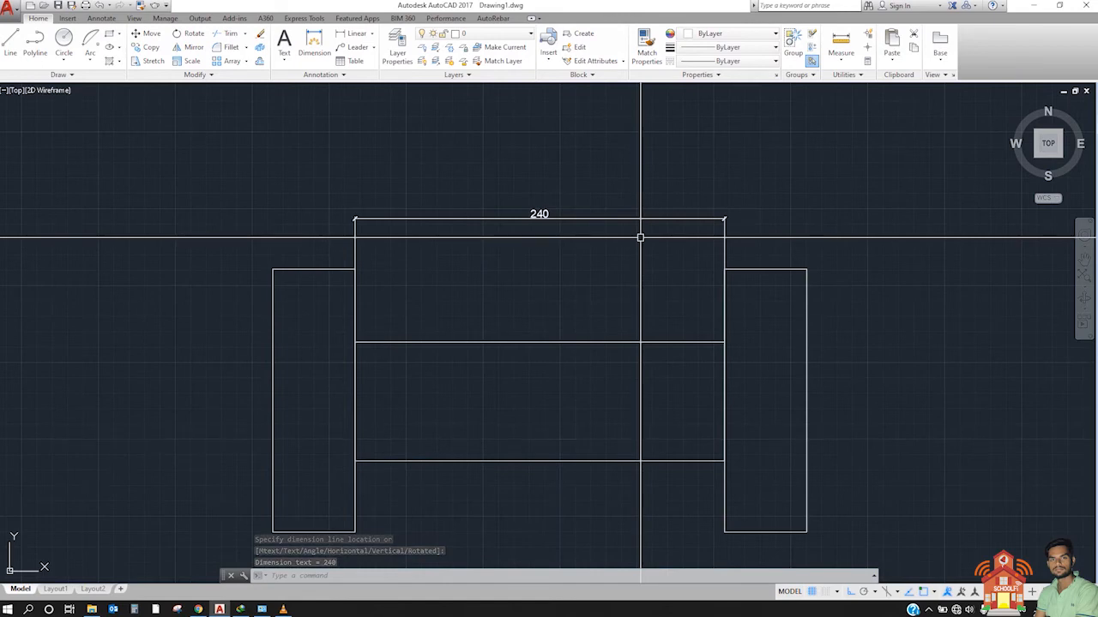
pyautogui.moveTo(640, 241)
pyautogui.mouseDown(button='middle')
pyautogui.moveTo(615, 336)
pyautogui.moveTo(539, 235)
pyautogui.mouseUp(button='middle')
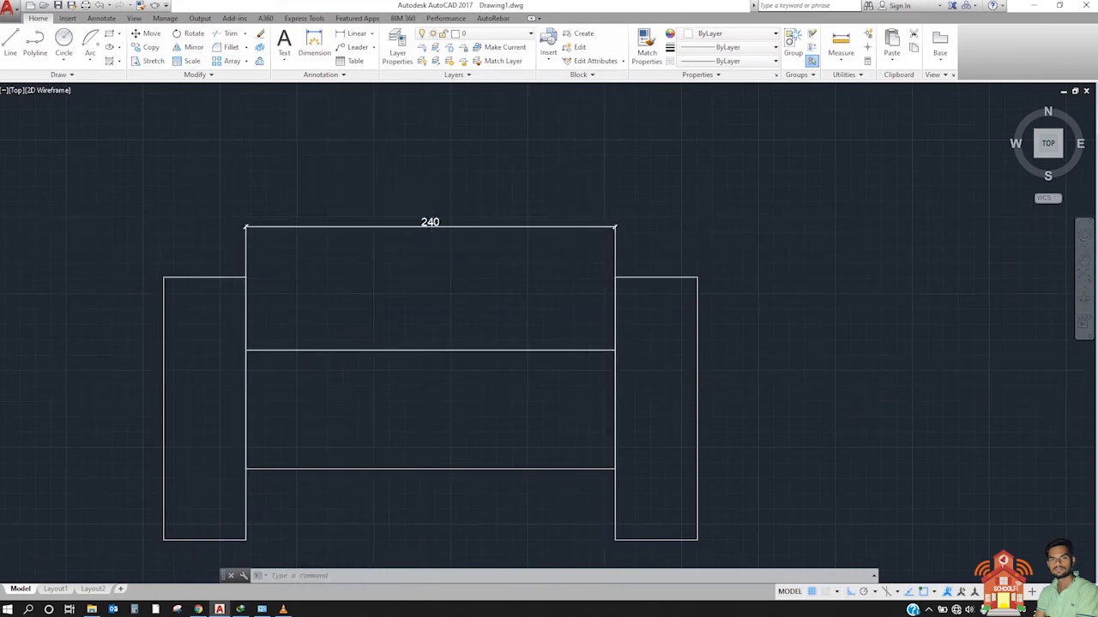
pyautogui.scroll(2, 432, 212)
pyautogui.click(503, 164)
pyautogui.click(348, 269)
pyautogui.press('Escape')
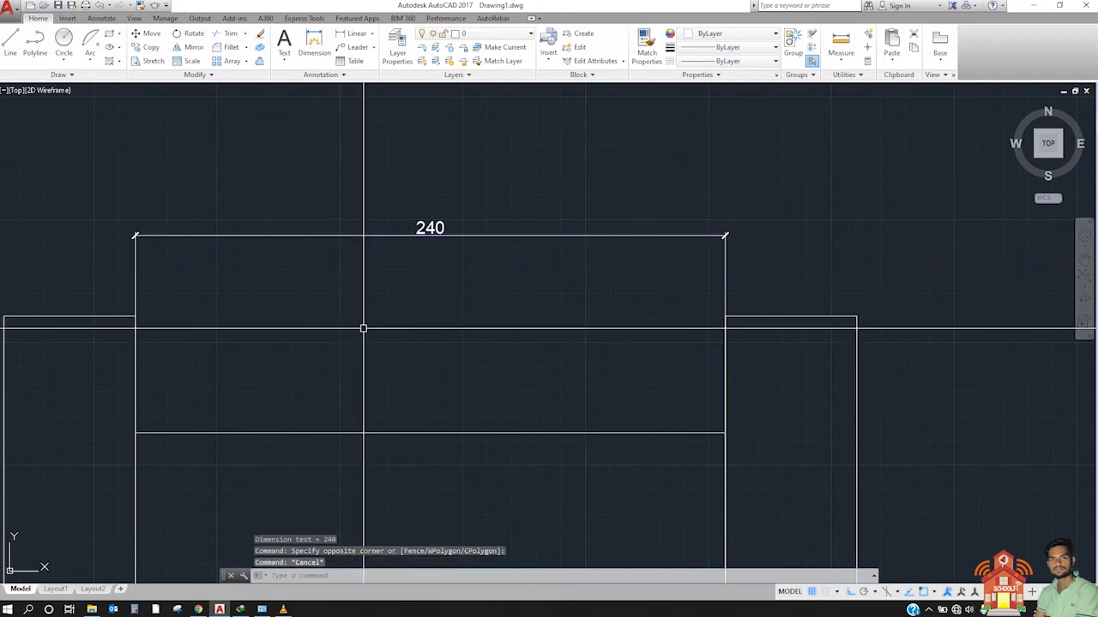
# Step: Hatch the interior of the wide middle rectangle with the ANSI31 pattern
pyautogui.moveTo(364, 328); pyautogui.dragTo(436, 282, button='middle')
pyautogui.moveTo(218, 395); pyautogui.dragTo(302, 336, button='middle')
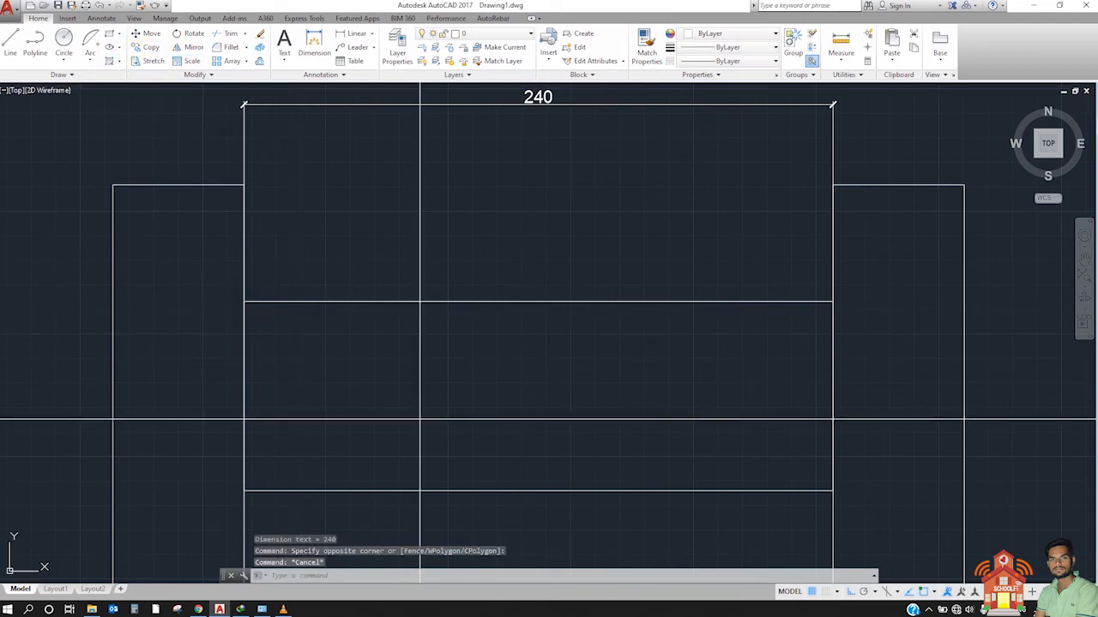
pyautogui.write('h')
pyautogui.press('Return')
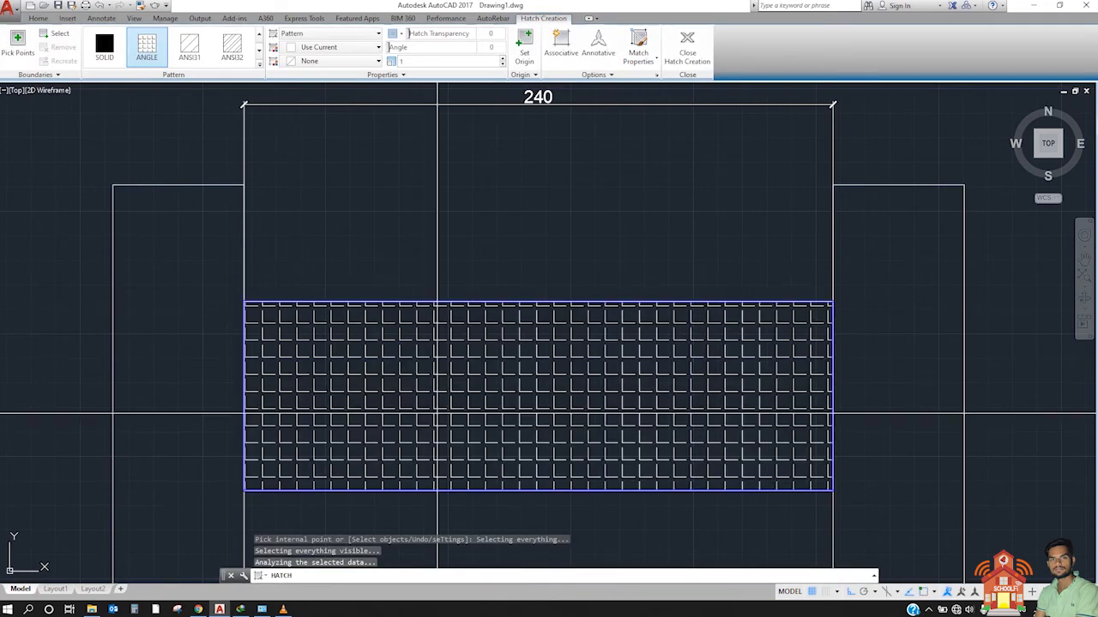
pyautogui.click(188, 45)
pyautogui.press('Escape')
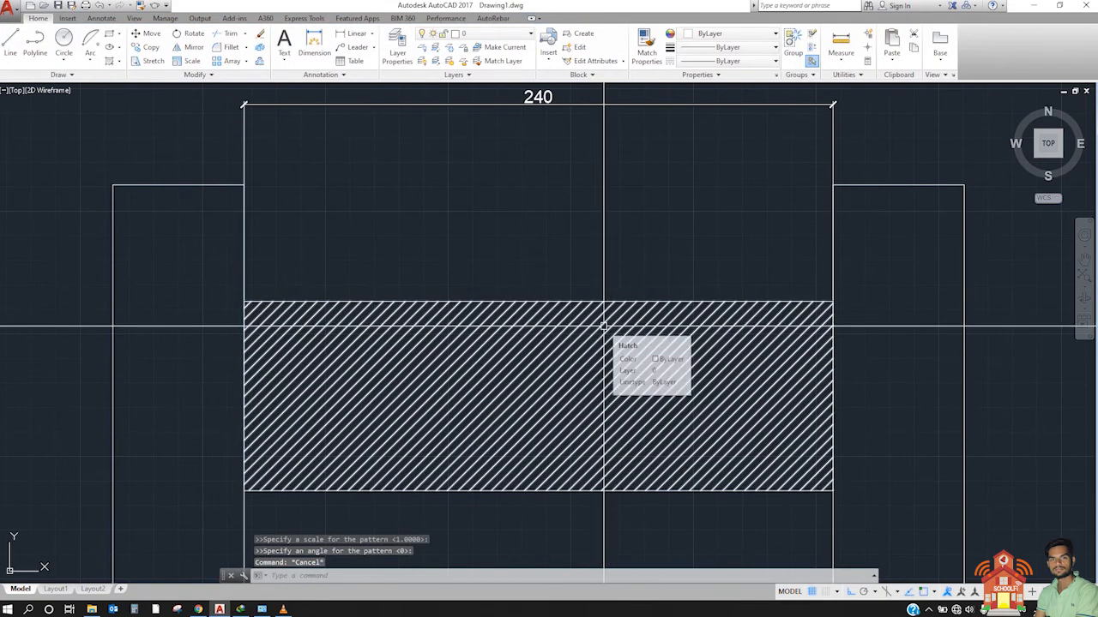
pyautogui.scroll(-2, 454, 295)
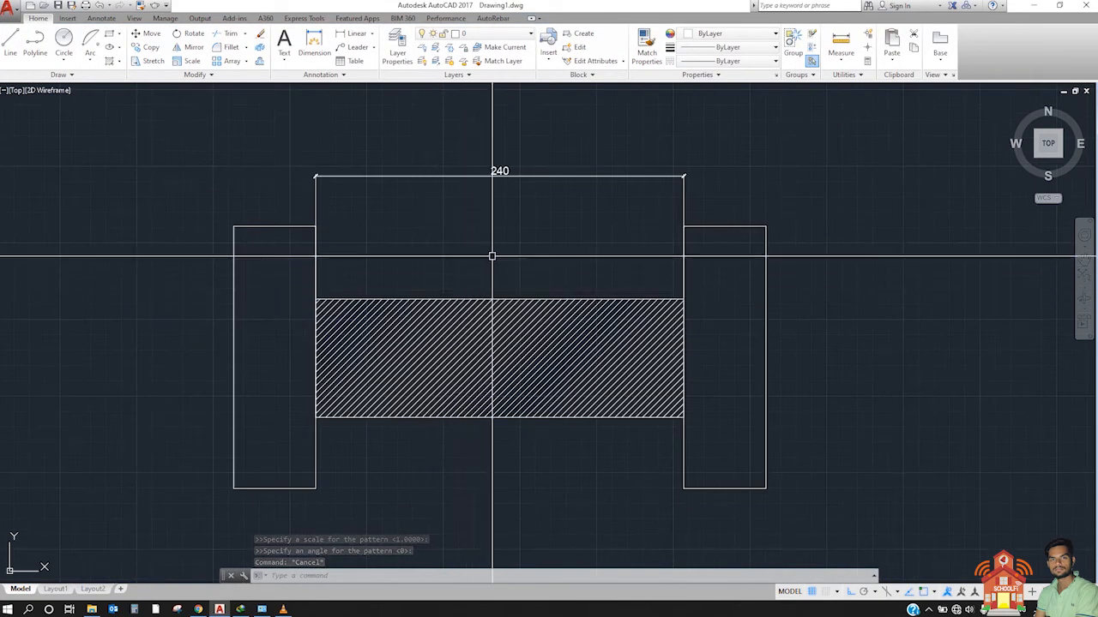
pyautogui.moveTo(611, 5)
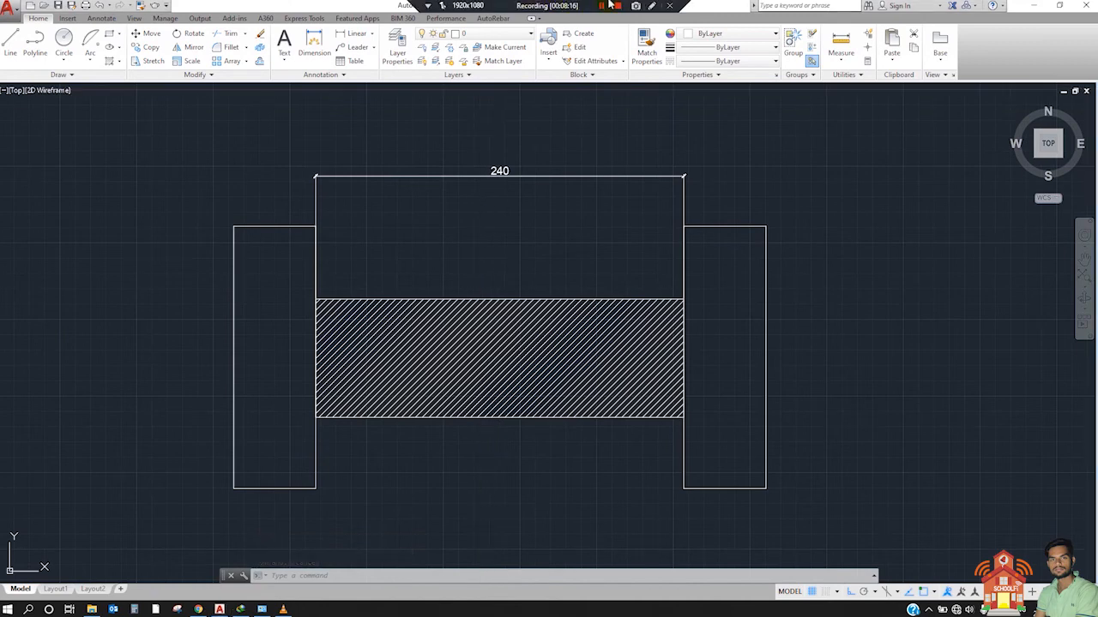
pyautogui.click(652, 5)
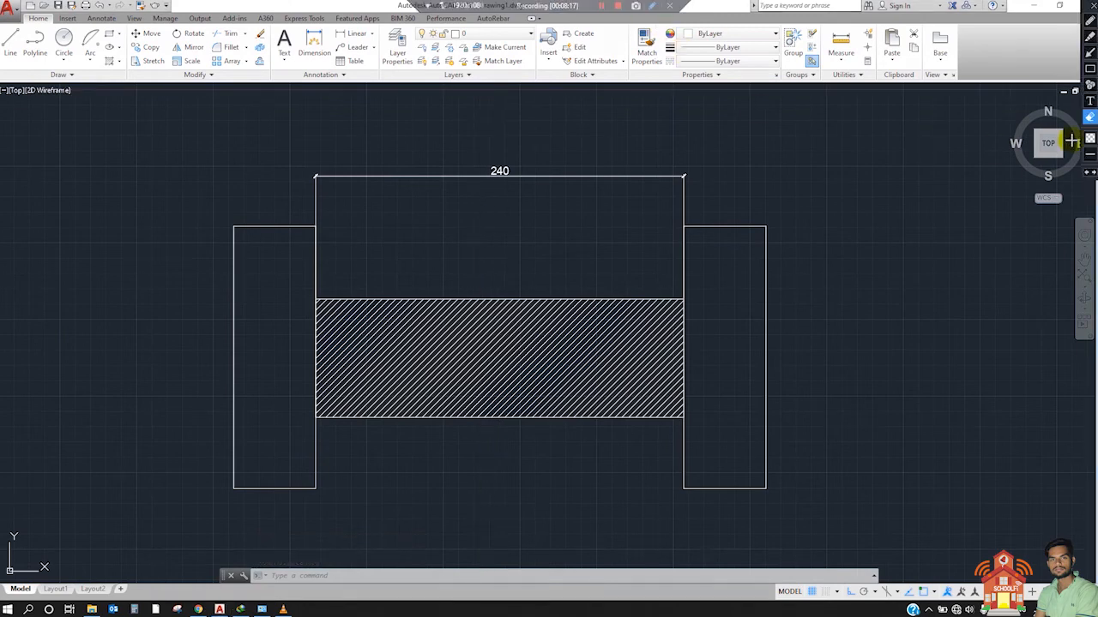
pyautogui.click(1089, 38)
pyautogui.click(1090, 22)
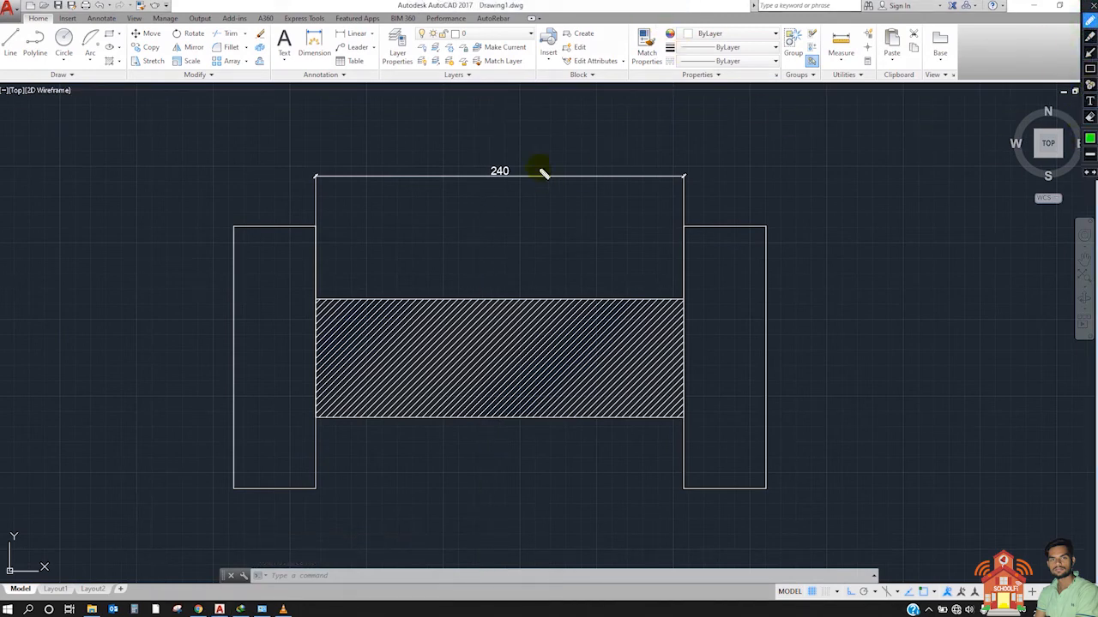
pyautogui.moveTo(504, 143); pyautogui.dragTo(509, 189)
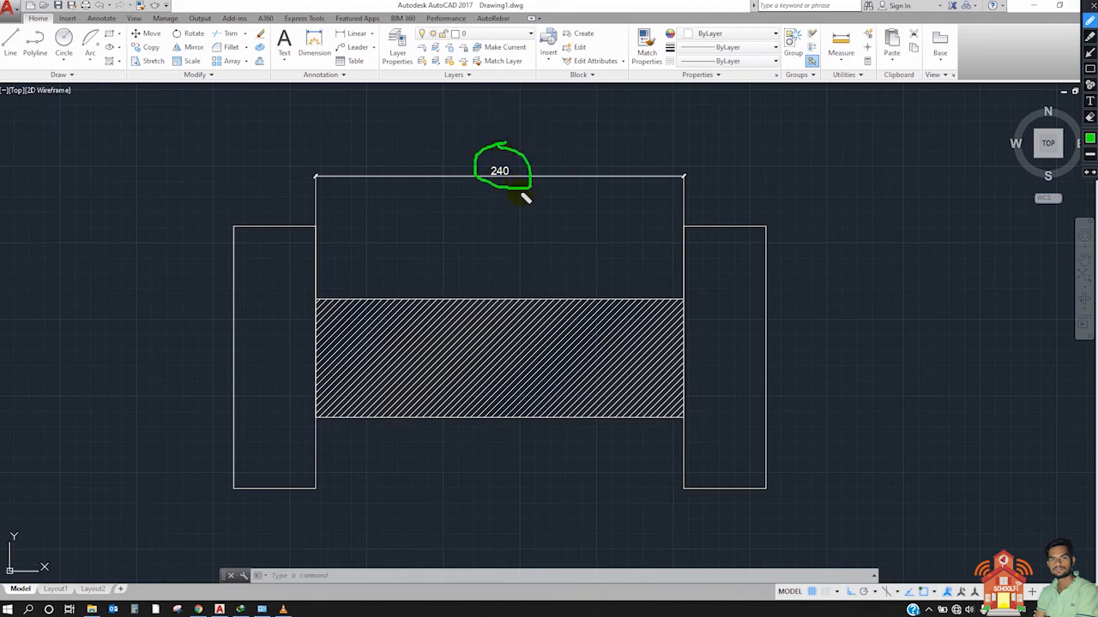
pyautogui.moveTo(481, 206)
pyautogui.mouseDown()
pyautogui.moveTo(481, 231)
pyautogui.moveTo(519, 210)
pyautogui.moveTo(564, 234)
pyautogui.mouseUp()
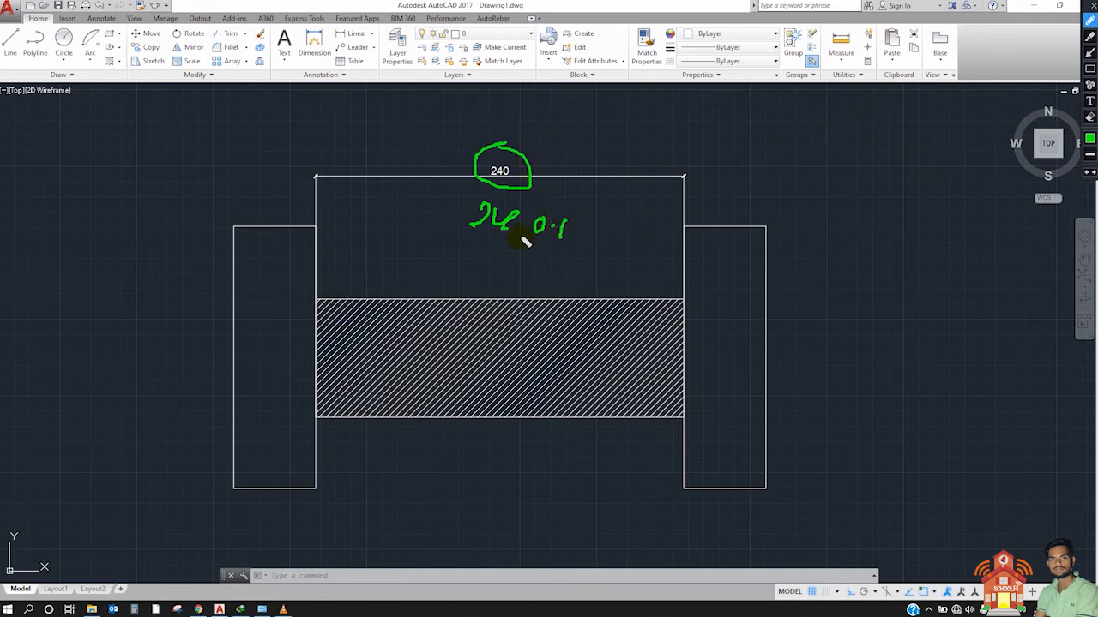
pyautogui.moveTo(556, 150)
pyautogui.mouseDown()
pyautogui.moveTo(575, 142)
pyautogui.moveTo(593, 158)
pyautogui.mouseUp()
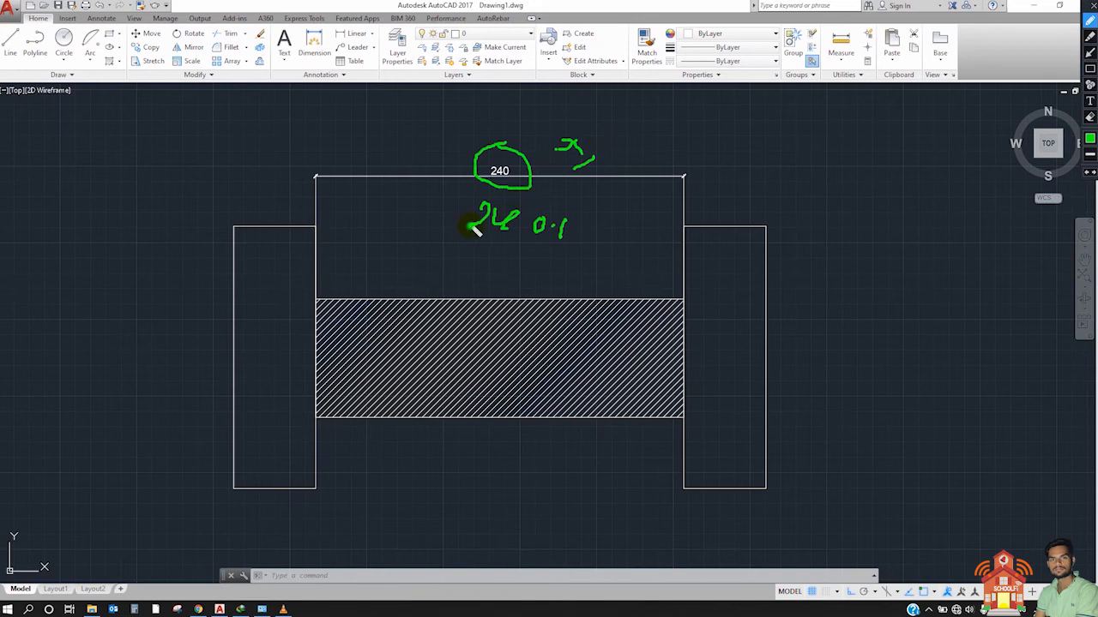
pyautogui.moveTo(474, 228); pyautogui.dragTo(497, 230)
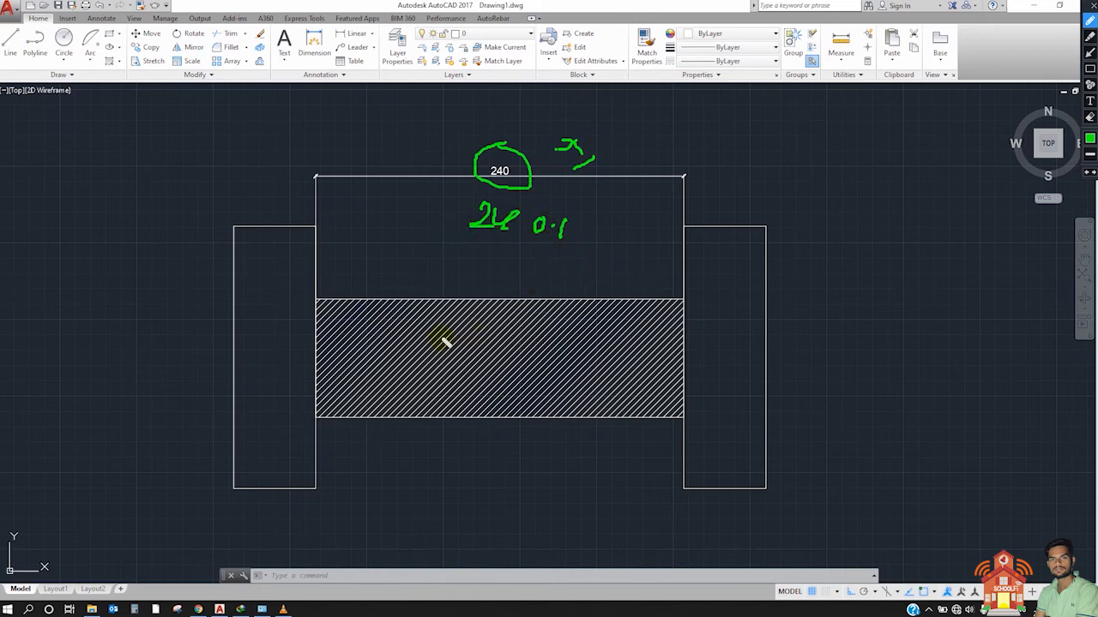
pyautogui.moveTo(315, 332); pyautogui.dragTo(670, 346)
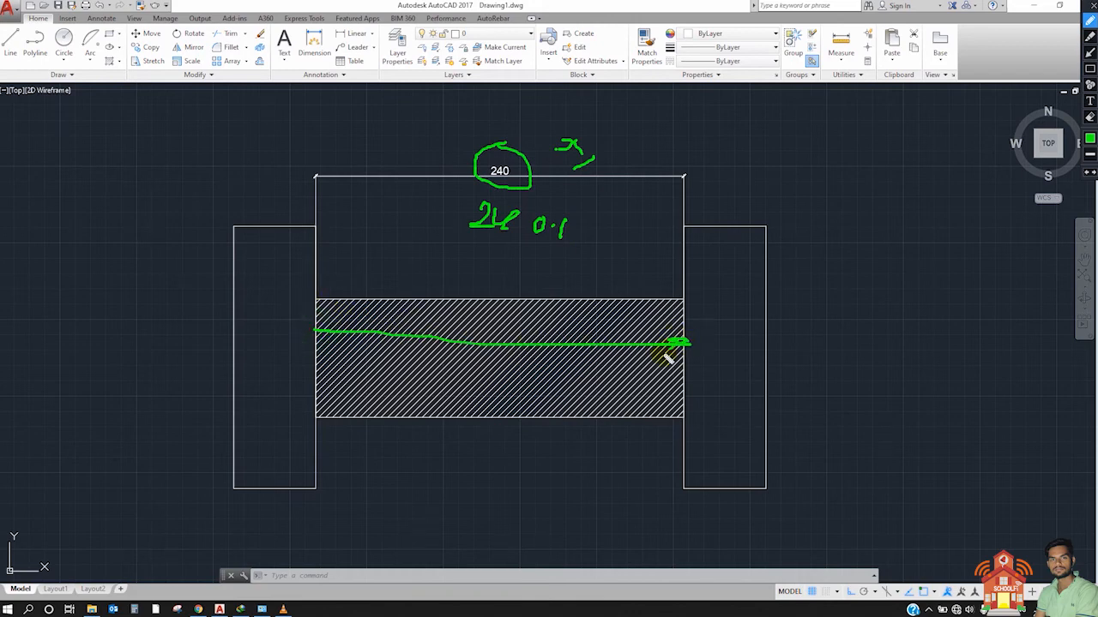
pyautogui.moveTo(333, 333)
pyautogui.mouseDown()
pyautogui.moveTo(314, 335)
pyautogui.moveTo(322, 340)
pyautogui.mouseUp()
pyautogui.moveTo(302, 286)
pyautogui.mouseDown()
pyautogui.moveTo(356, 426)
pyautogui.moveTo(361, 295)
pyautogui.mouseUp()
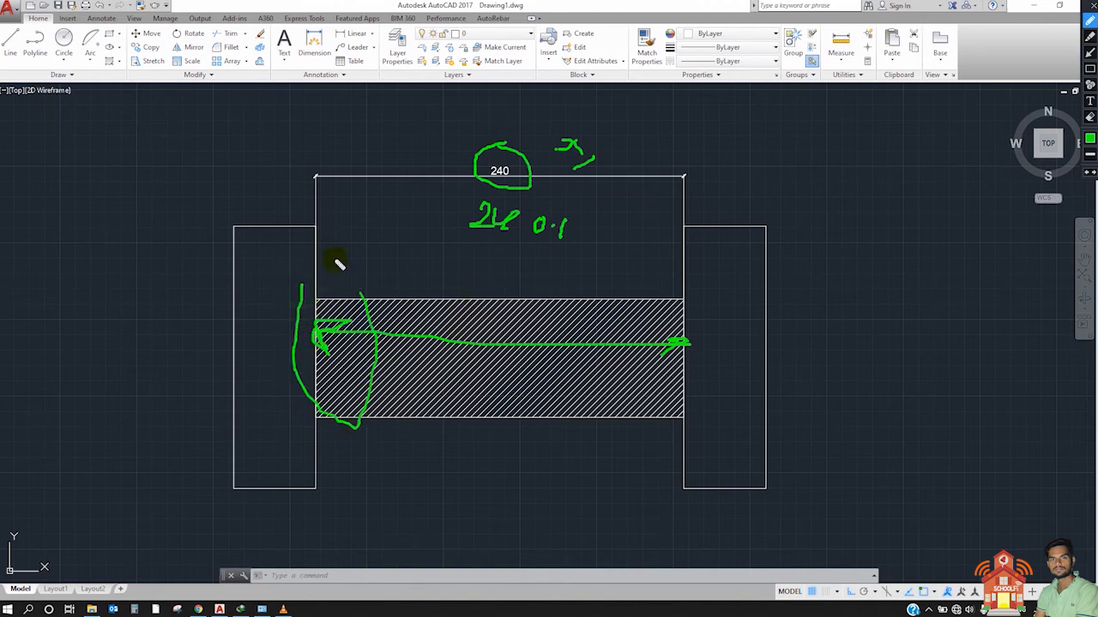
pyautogui.moveTo(650, 271); pyautogui.dragTo(696, 330)
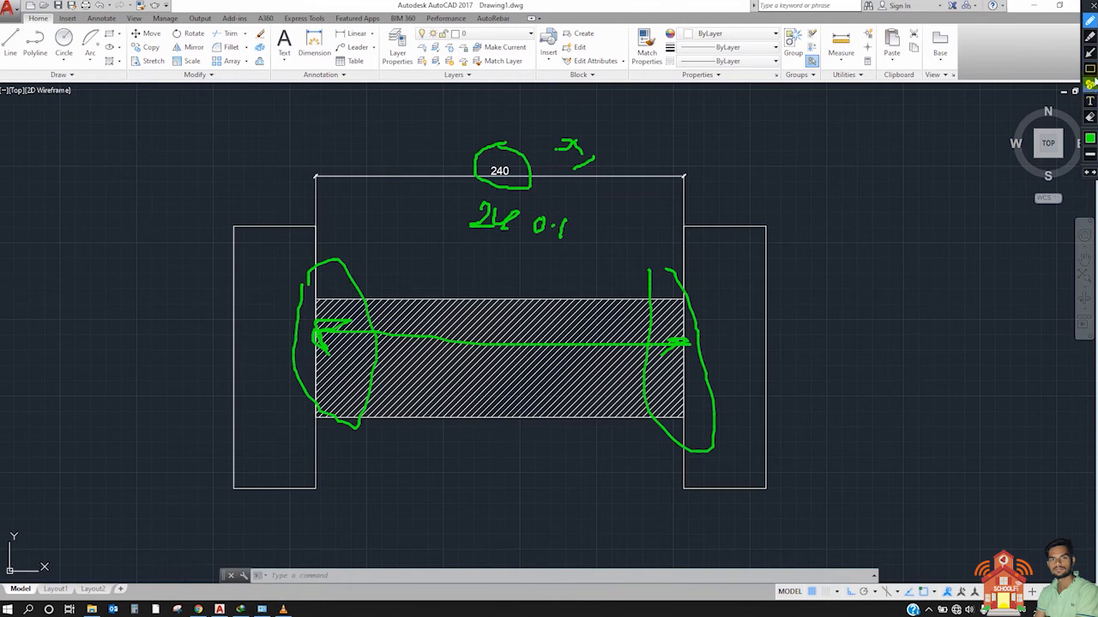
pyautogui.click(1090, 117)
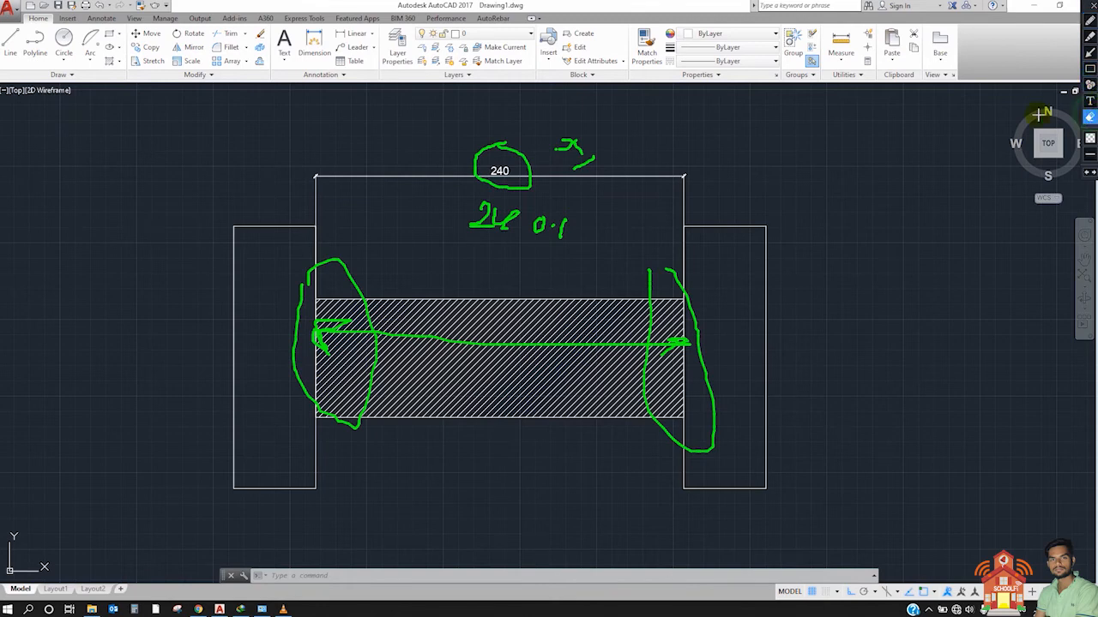
pyautogui.moveTo(200, 116)
pyautogui.mouseDown()
pyautogui.moveTo(407, 277)
pyautogui.moveTo(746, 393)
pyautogui.moveTo(819, 473)
pyautogui.mouseUp()
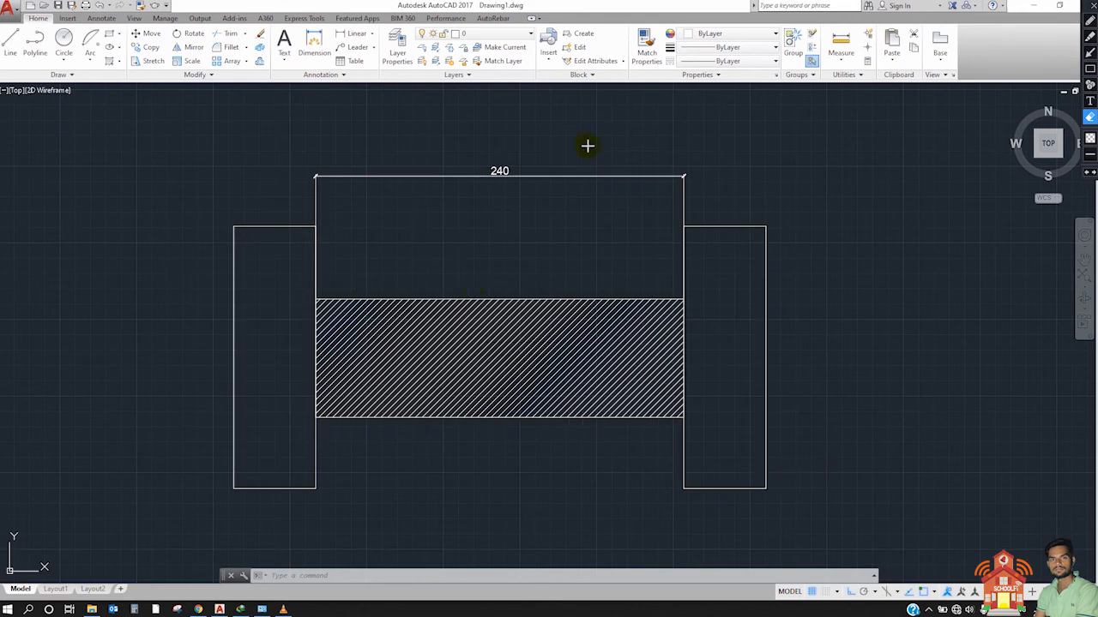
pyautogui.click(1090, 20)
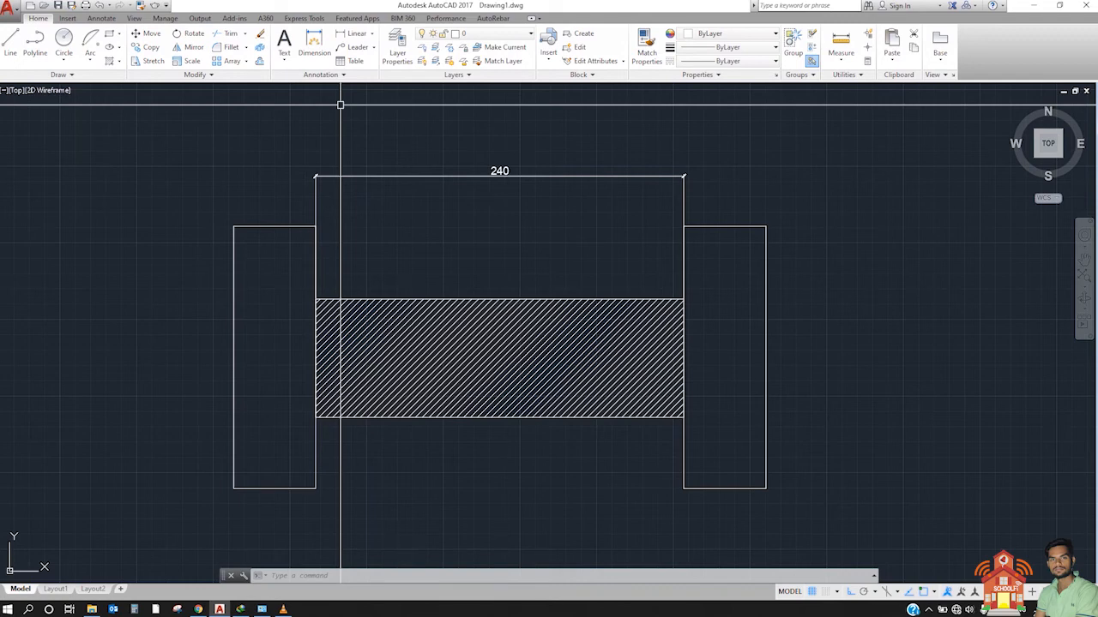
# Step: Start DIMINSPECT and select the horizontal dimension above the hatched rectangle as the one to inspect
pyautogui.write('DIMI')
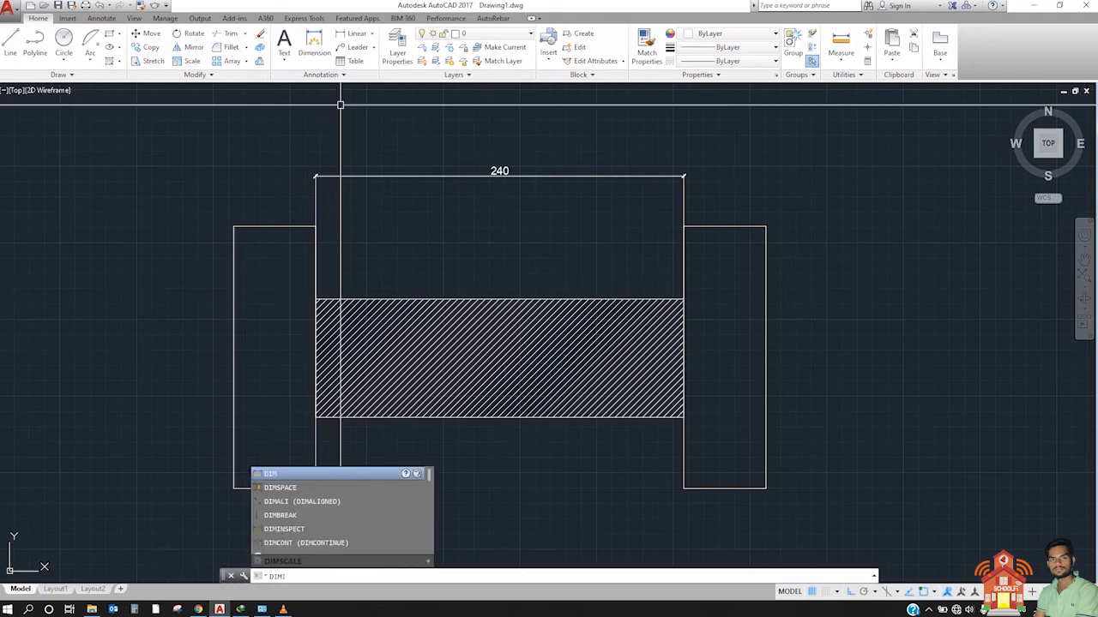
pyautogui.write('NSPECT')
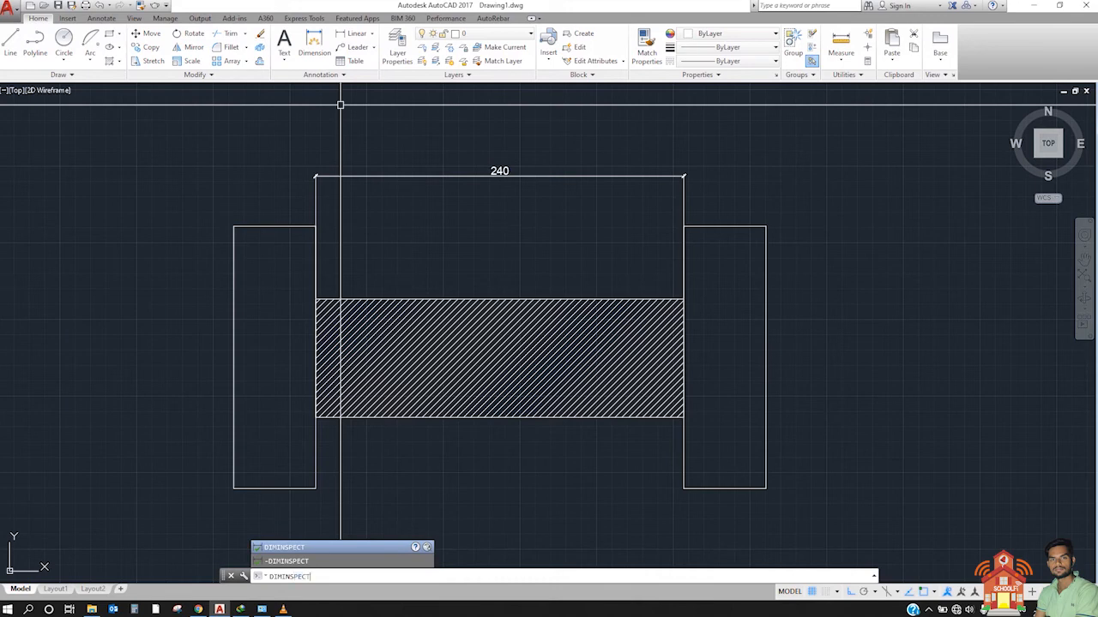
pyautogui.press('Return')
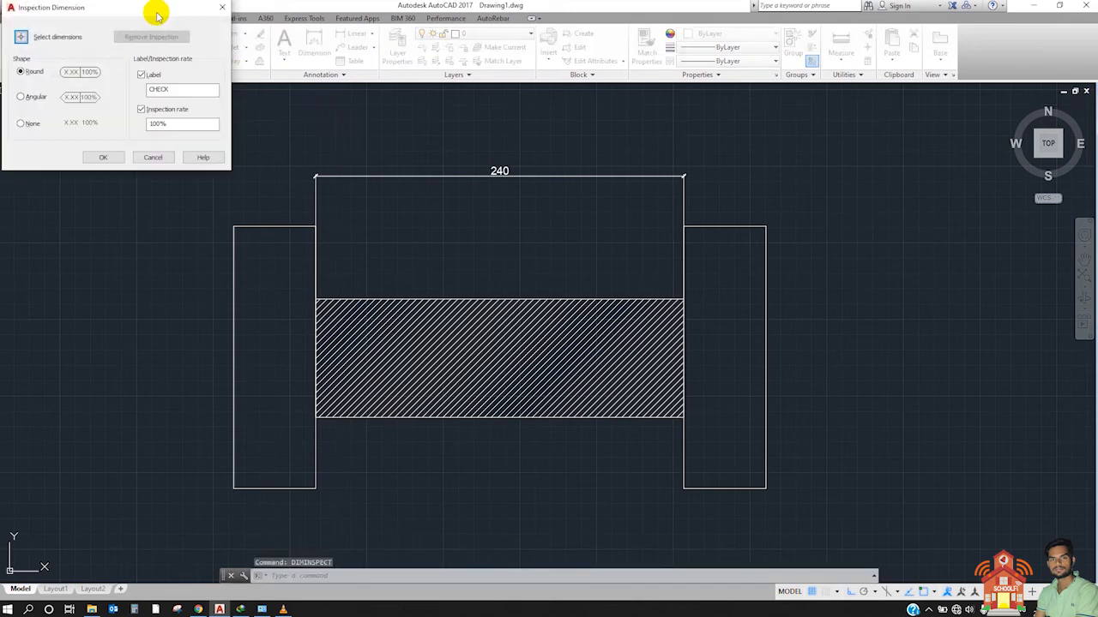
pyautogui.moveTo(154, 12)
pyautogui.mouseDown()
pyautogui.moveTo(730, 88)
pyautogui.moveTo(943, 139)
pyautogui.mouseUp()
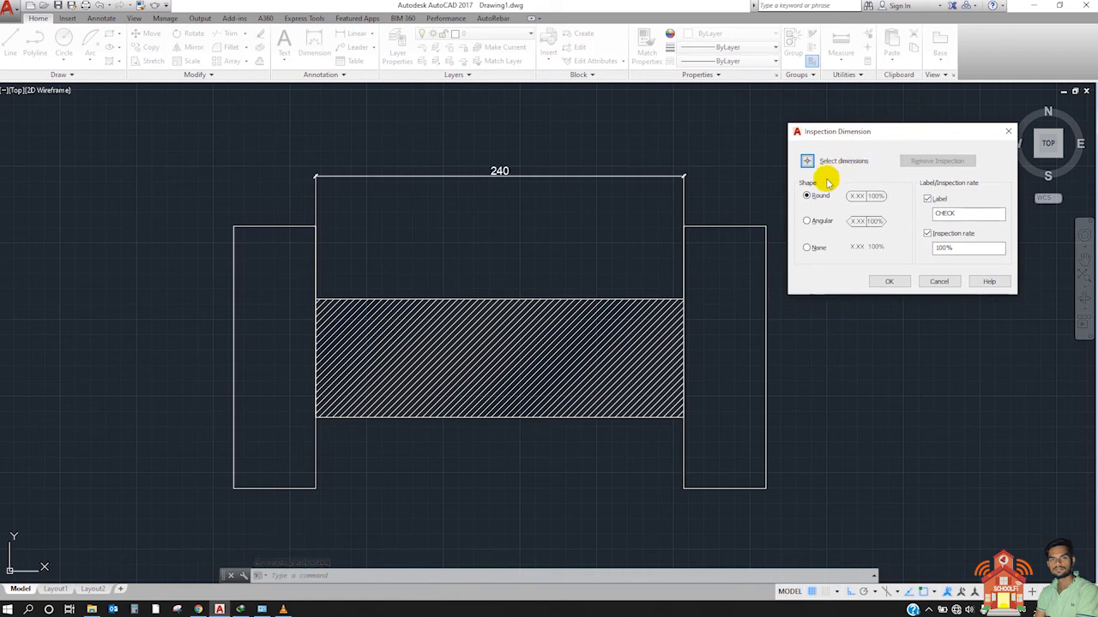
pyautogui.click(807, 161)
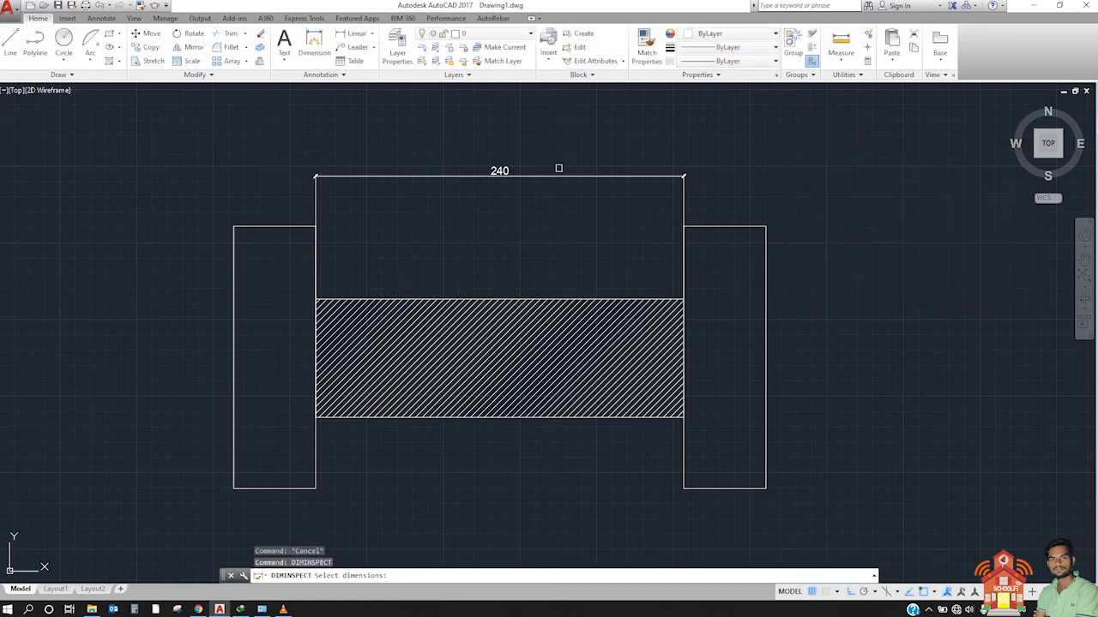
pyautogui.click(545, 172)
pyautogui.press('Return')
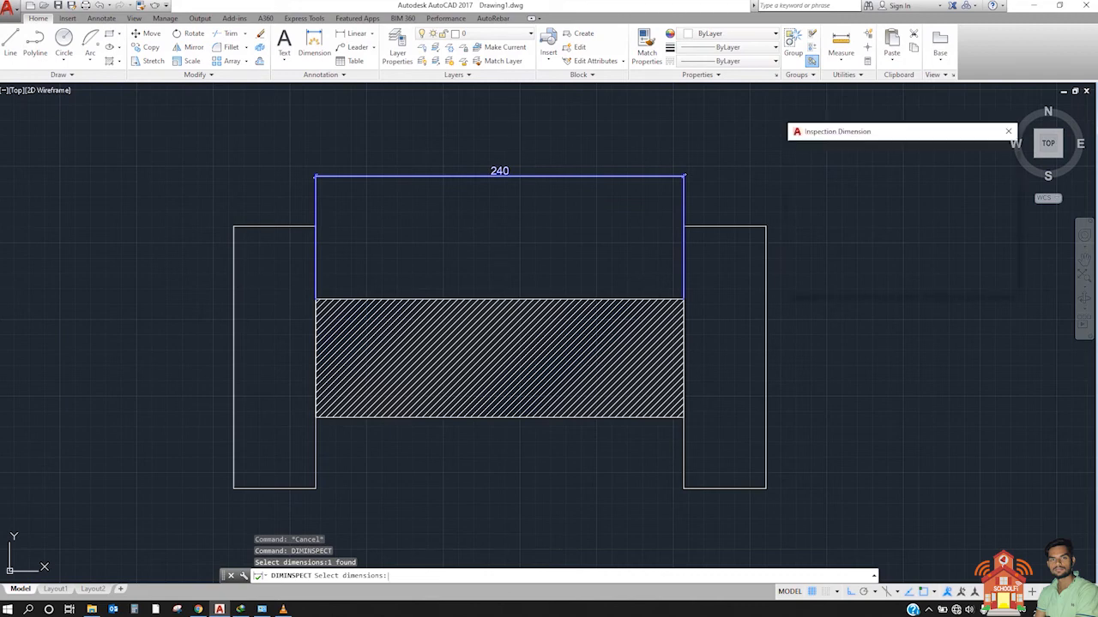
# Step: Apply a round inspection frame to the selected dimension with label A and an inspection rate of 100%
pyautogui.moveTo(881, 141); pyautogui.dragTo(893, 136)
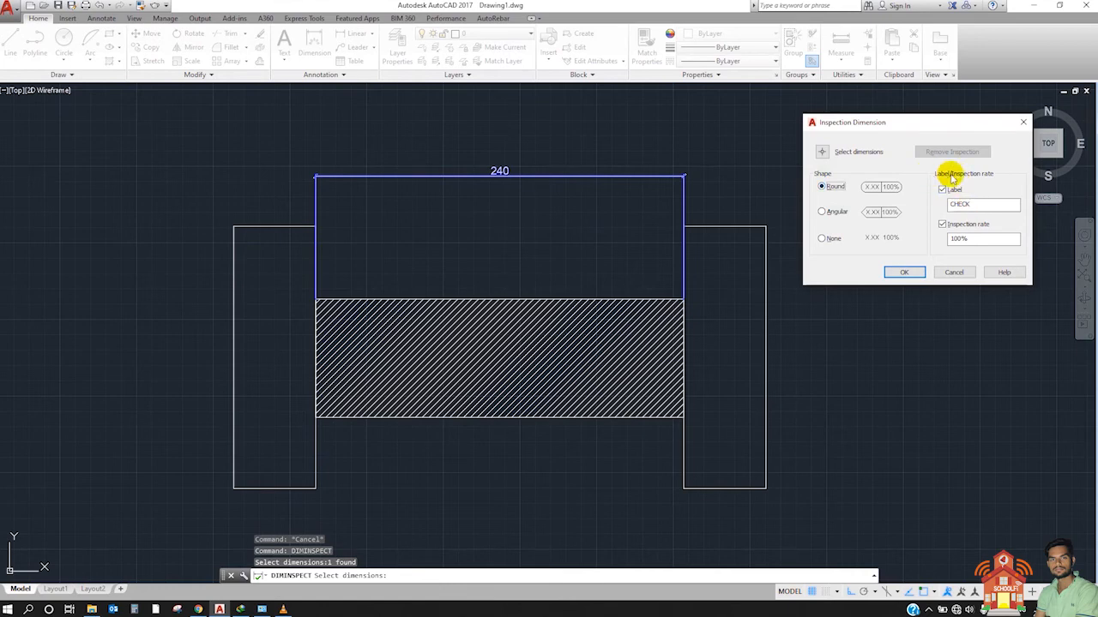
pyautogui.click(995, 177)
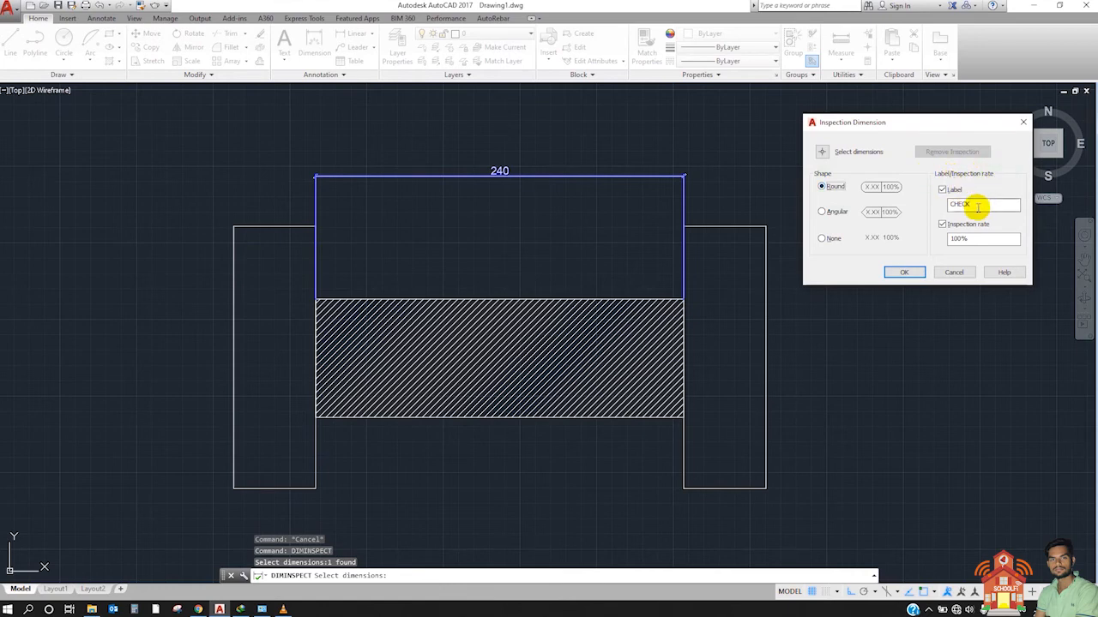
pyautogui.moveTo(977, 207); pyautogui.dragTo(940, 208)
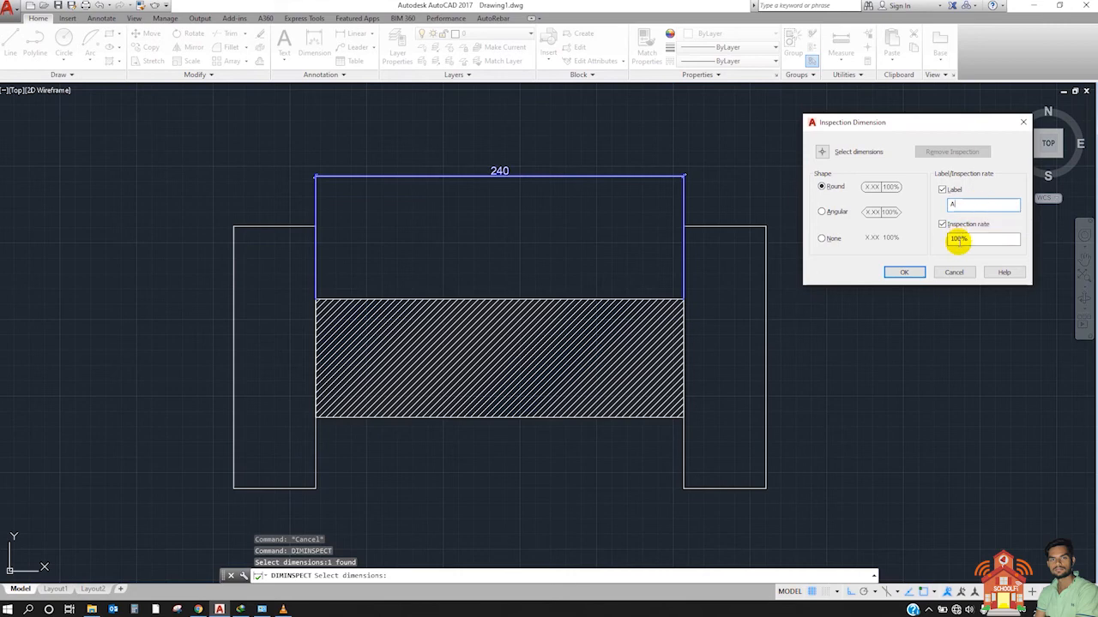
pyautogui.moveTo(958, 243); pyautogui.dragTo(941, 244)
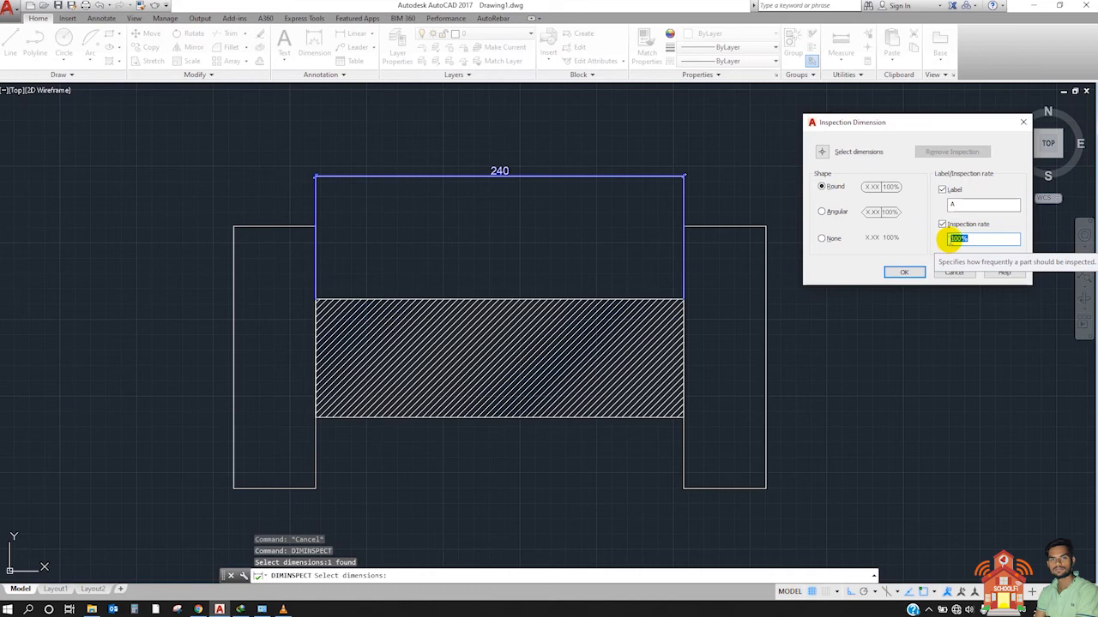
pyautogui.click(904, 273)
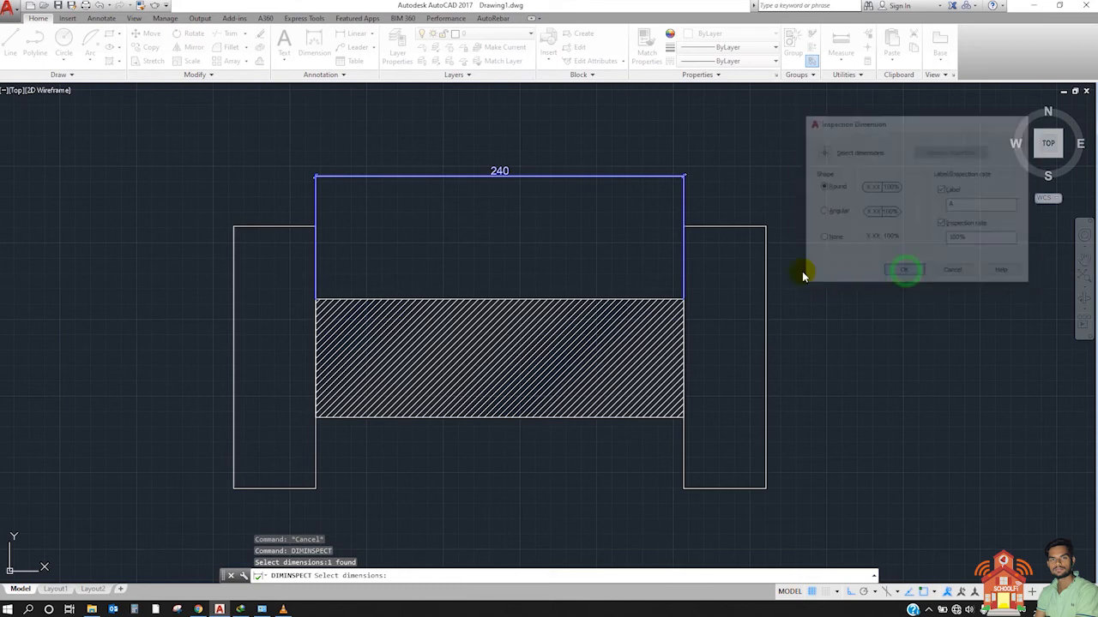
# Step: Examine the inspection frame's compartments for the label, the dimension value and the inspection rate
pyautogui.scroll(6, 508, 131)
pyautogui.click(691, 197)
pyautogui.click(625, 340)
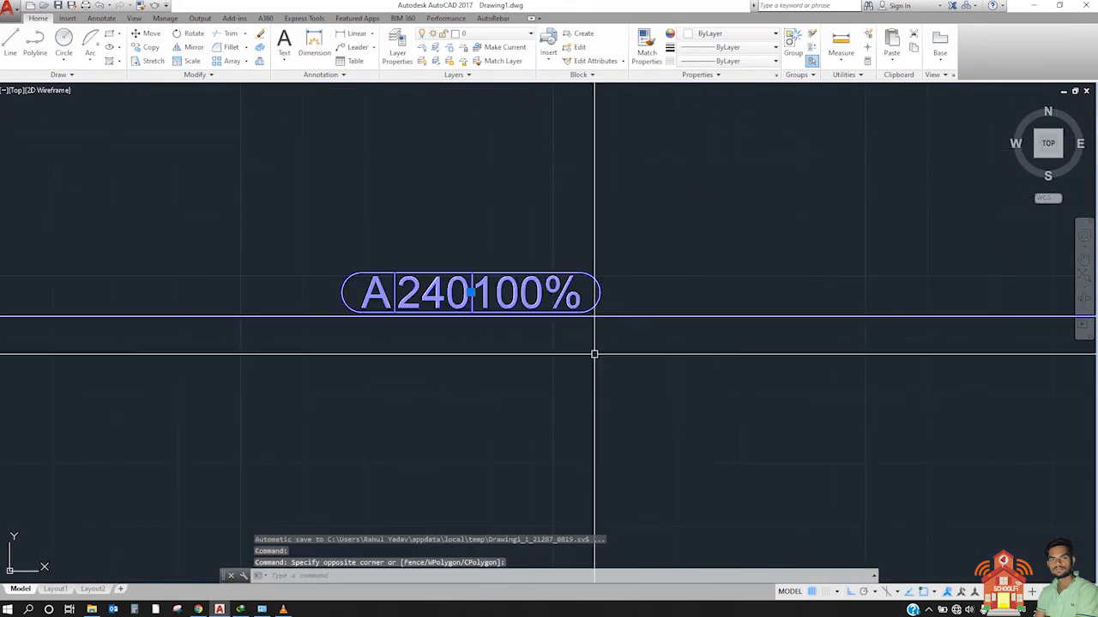
pyautogui.scroll(-4, 507, 290)
pyautogui.press('Escape')
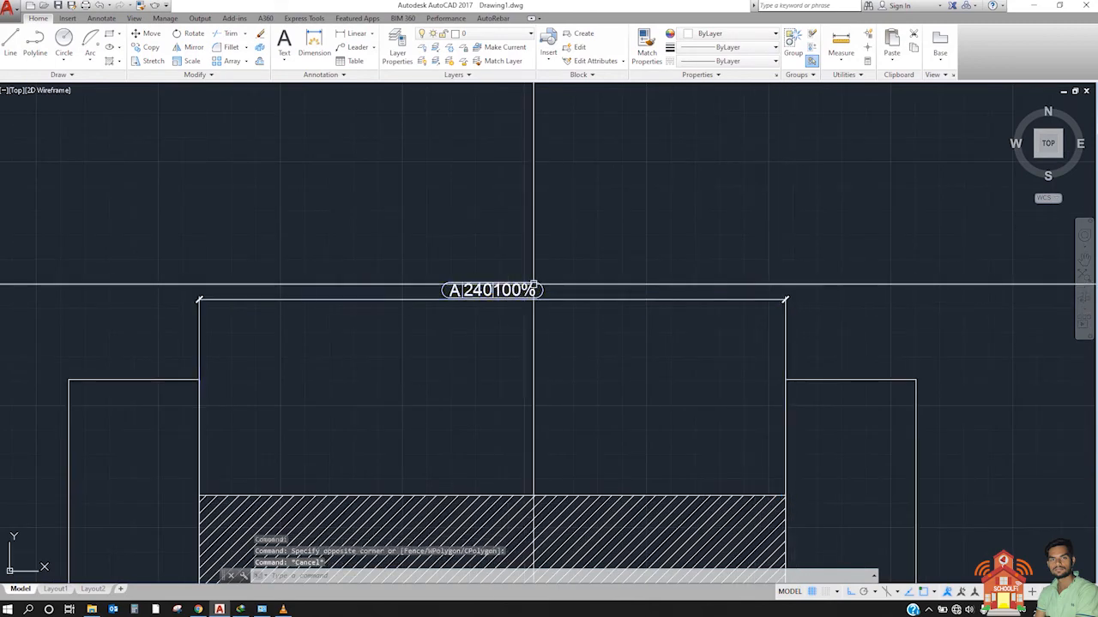
pyautogui.scroll(5, 523, 294)
pyautogui.scroll(-2, 505, 290)
pyautogui.scroll(4, 429, 292)
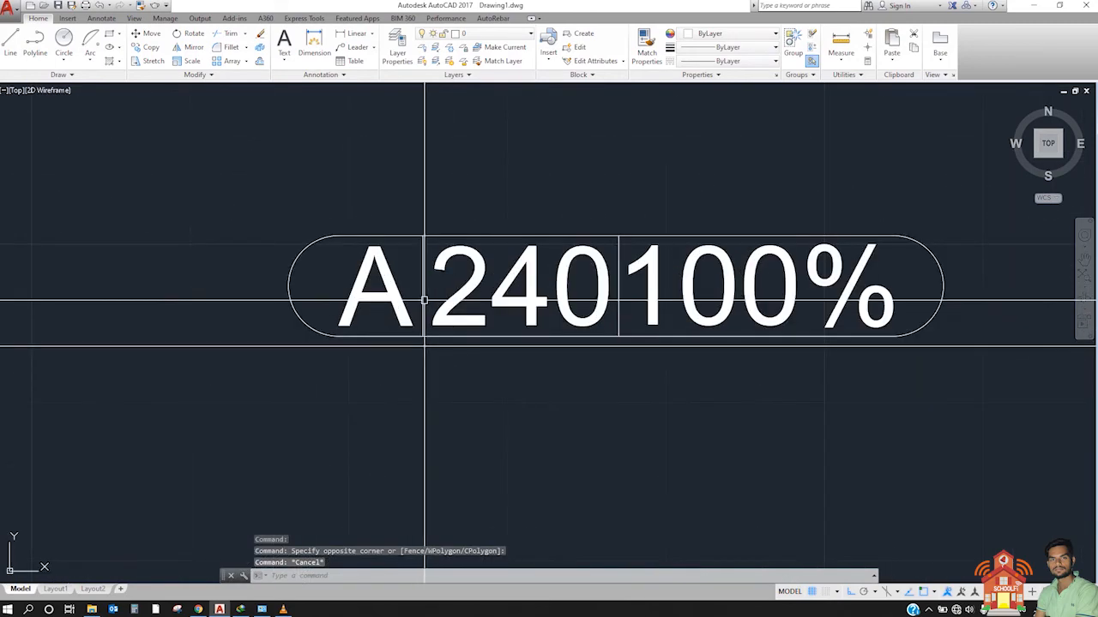
pyautogui.scroll(-3, 755, 262)
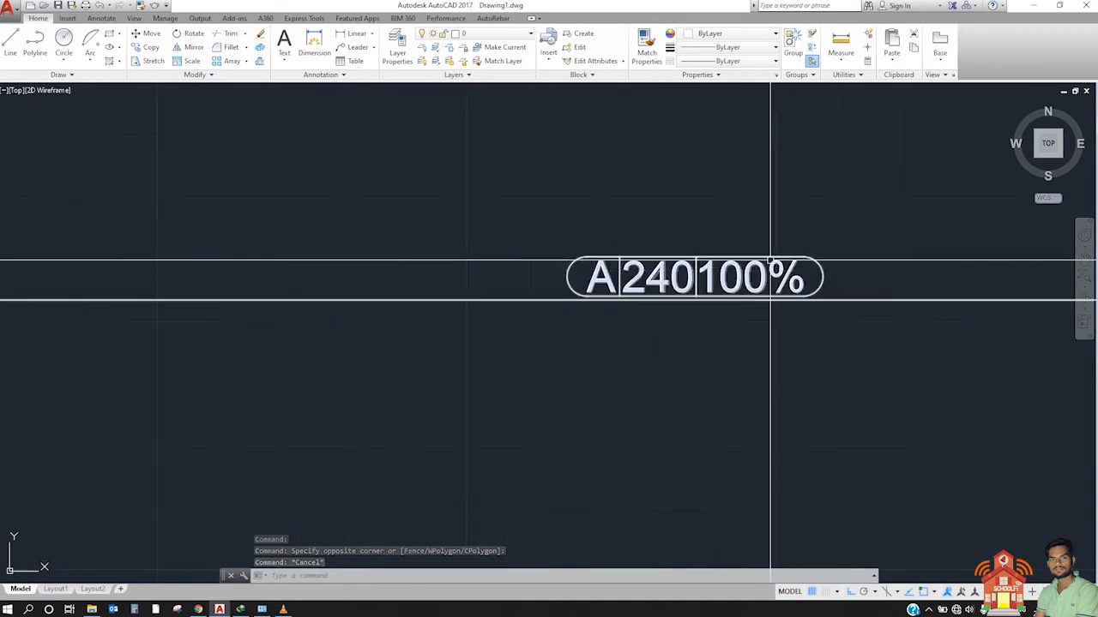
pyautogui.scroll(-3, 549, 268)
pyautogui.click(711, 243)
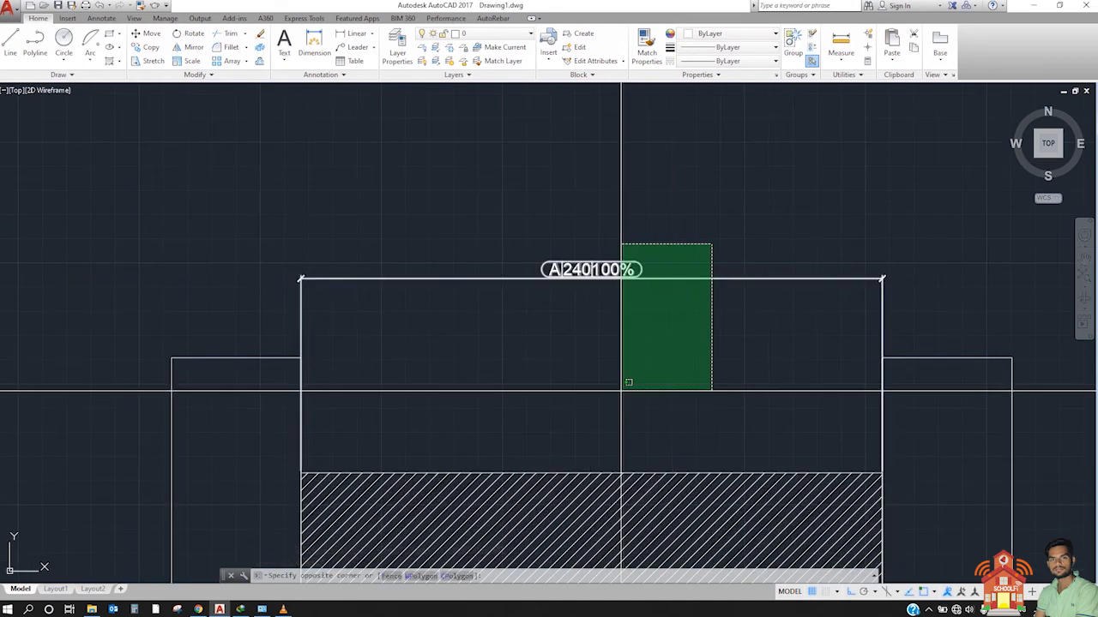
pyautogui.click(654, 382)
pyautogui.press('Escape')
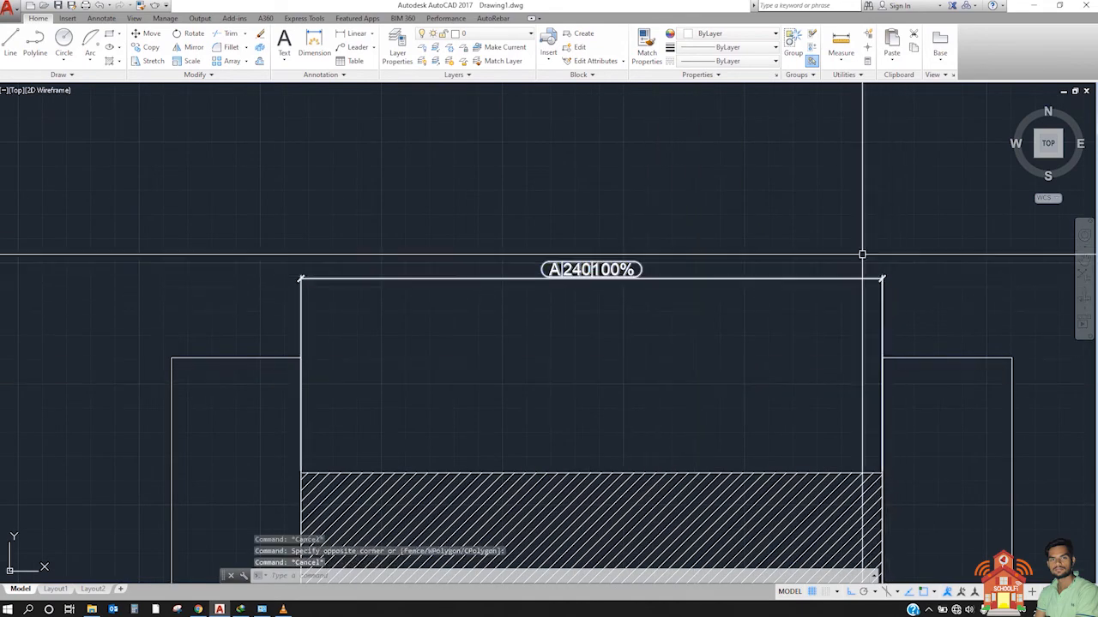
# Step: Move the inspection dimension's line down, closer to the top edge of the hatched rectangle
pyautogui.click(863, 255)
pyautogui.click(836, 303)
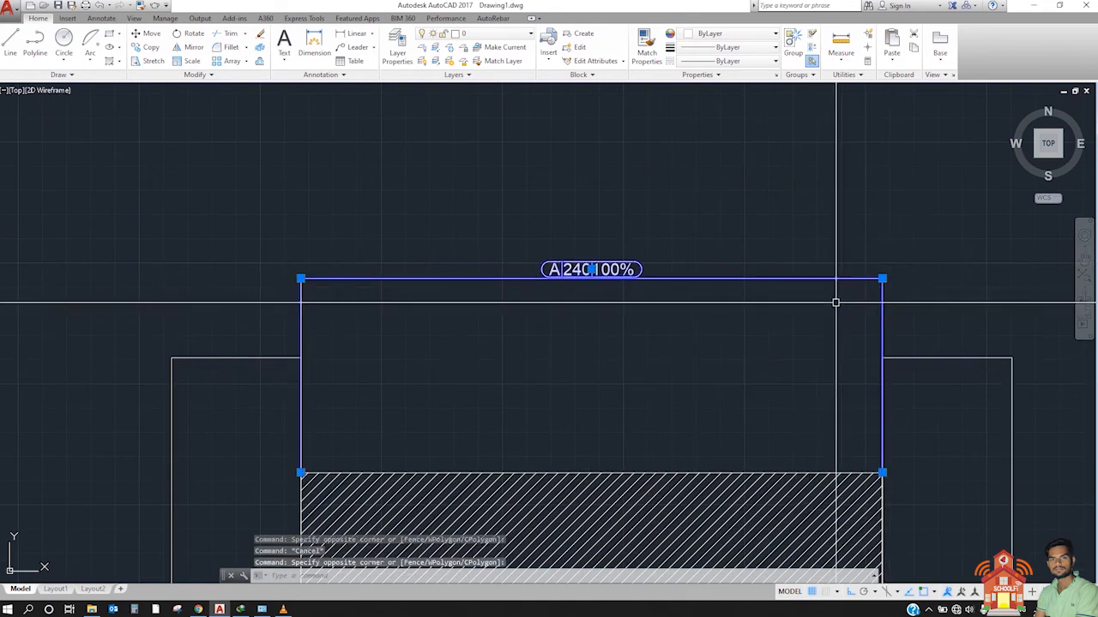
pyautogui.click(883, 278)
pyautogui.click(875, 328)
pyautogui.press('Escape')
# Step: Review the repositioned inspection dimension up close and alongside the earlier stacked dimensions and circle examples
pyautogui.scroll(4, 605, 327)
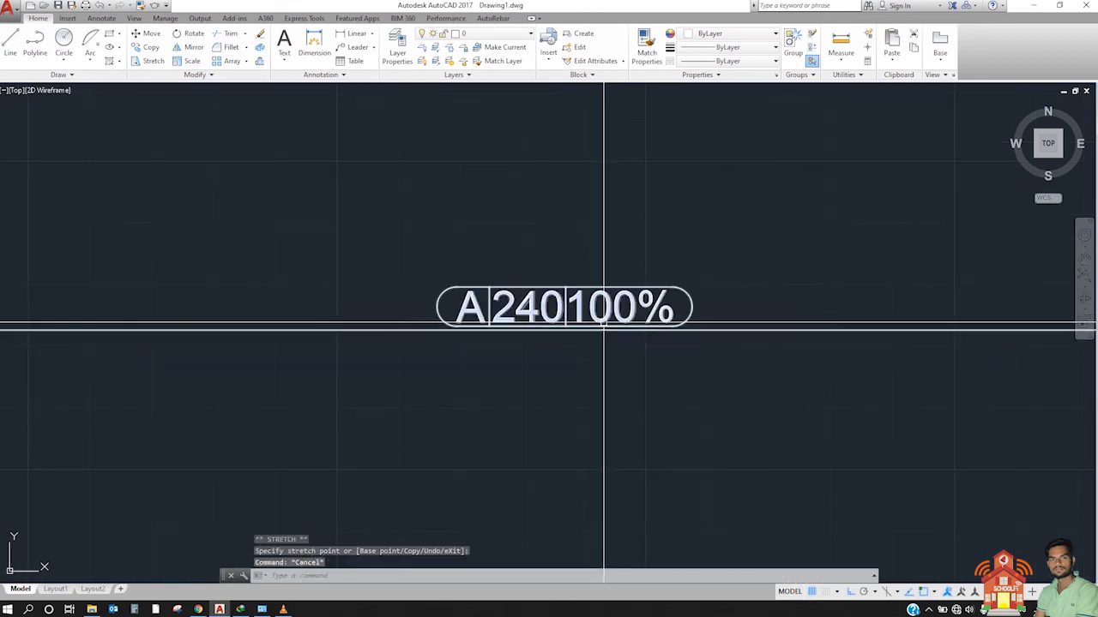
pyautogui.scroll(-6, 549, 271)
pyautogui.scroll(-2, 573, 250)
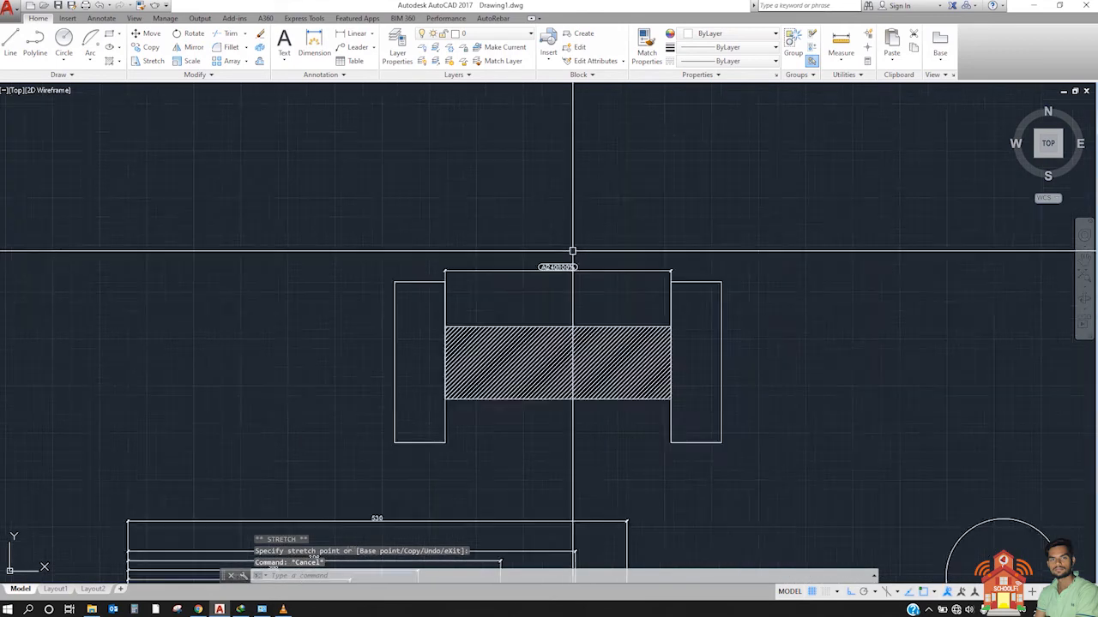
pyautogui.scroll(2, 573, 251)
pyautogui.scroll(4, 586, 298)
pyautogui.click(586, 298)
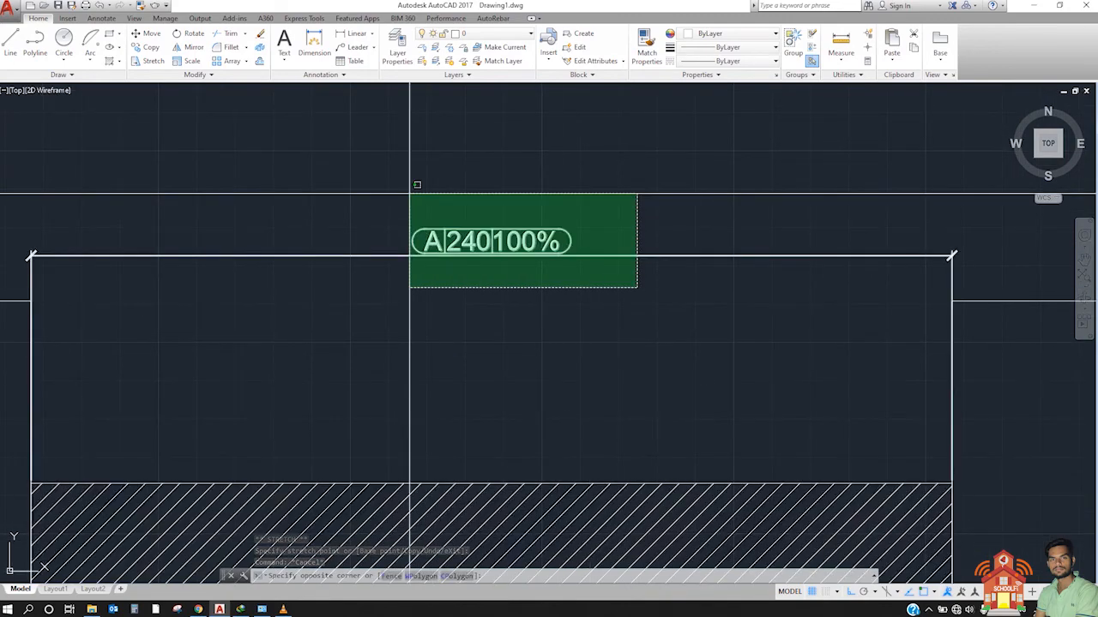
pyautogui.click(352, 186)
pyautogui.press('Escape')
pyautogui.scroll(-4, 570, 190)
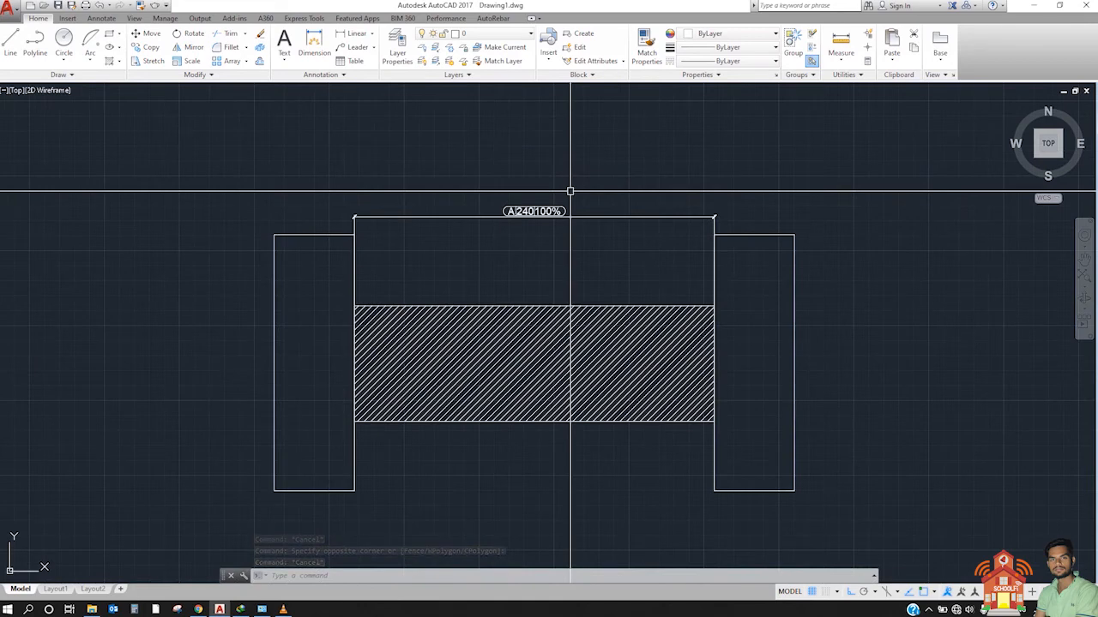
pyautogui.scroll(-3, 517, 208)
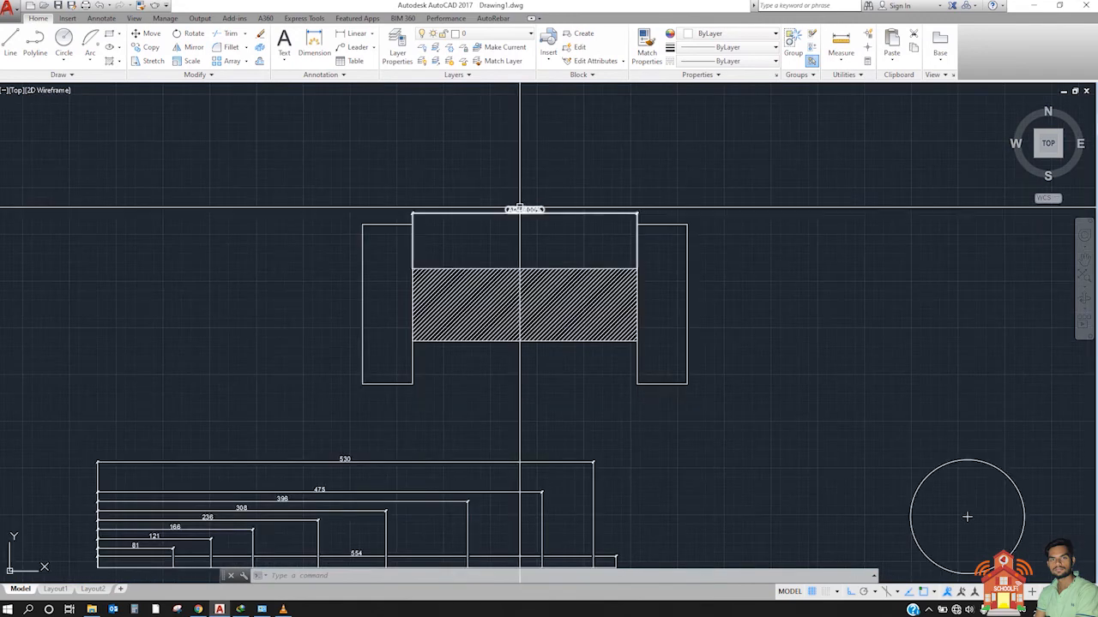
pyautogui.scroll(-2, 529, 209)
pyautogui.scroll(2, 534, 185)
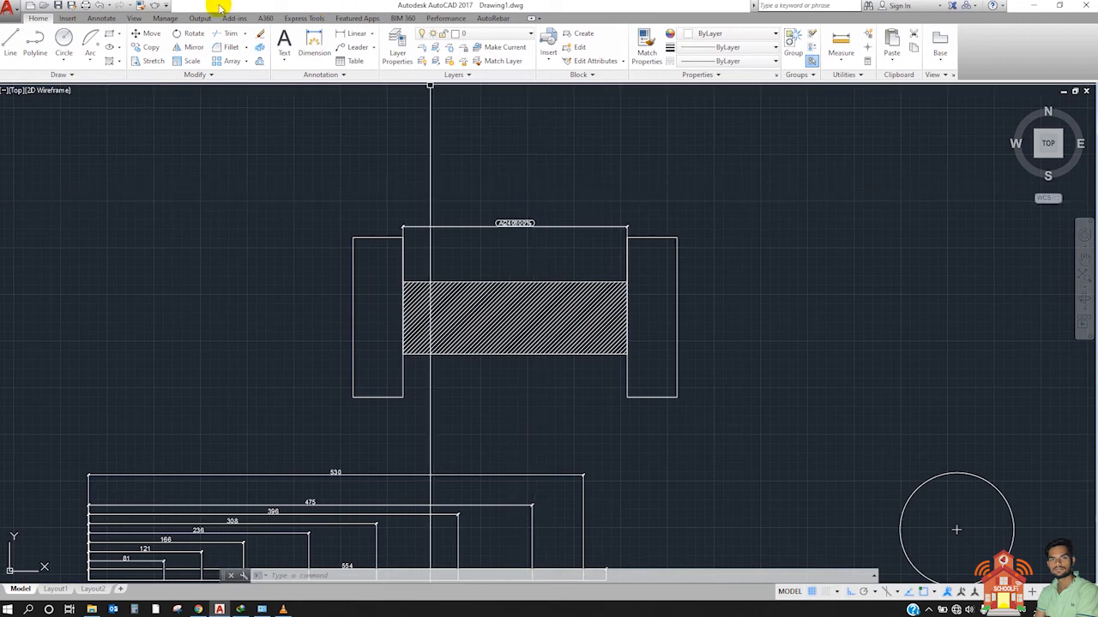
pyautogui.scroll(-4, 225, 118)
pyautogui.scroll(4, 195, 195)
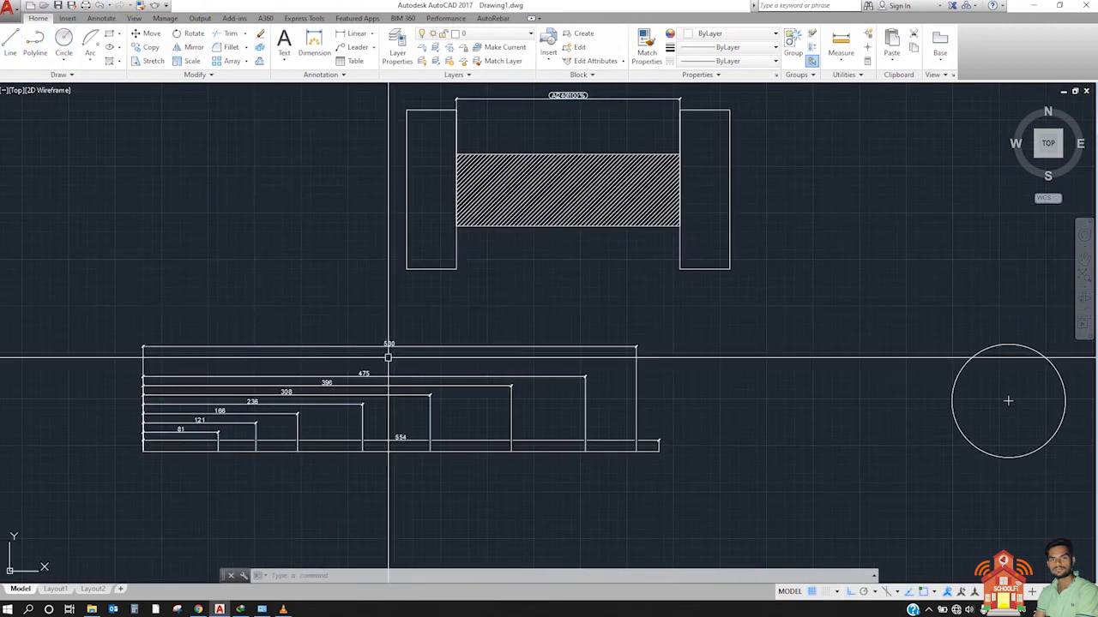
pyautogui.scroll(-5, 656, 429)
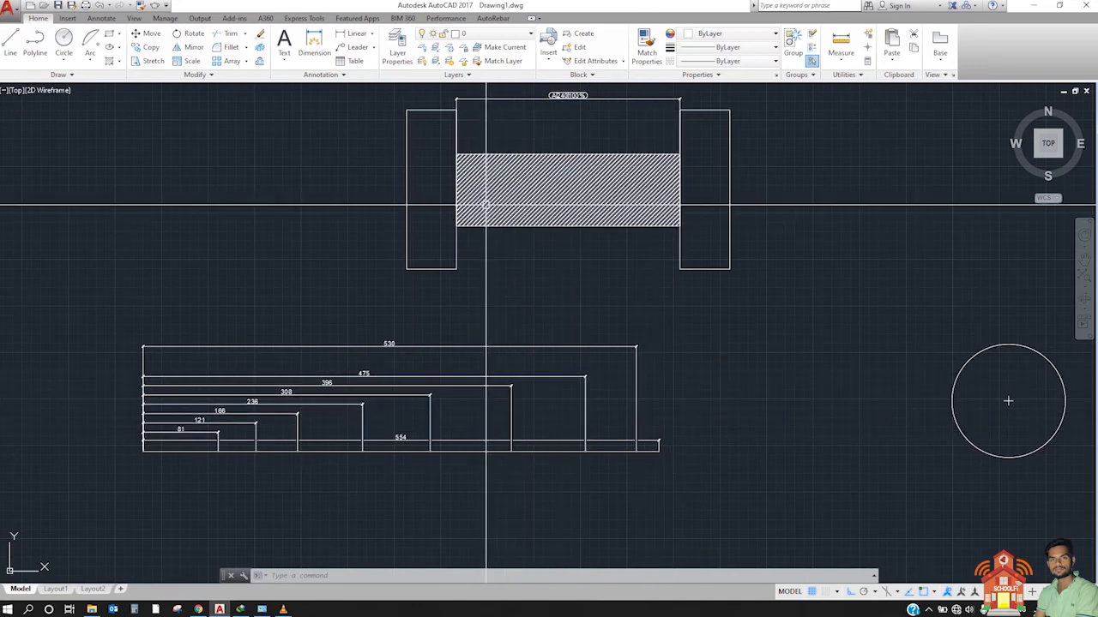
# Step: Copy the hatched three-rectangle assembly with its inspection dimension to the empty area below the stacked dimensions, with Ortho off
pyautogui.click(415, 127)
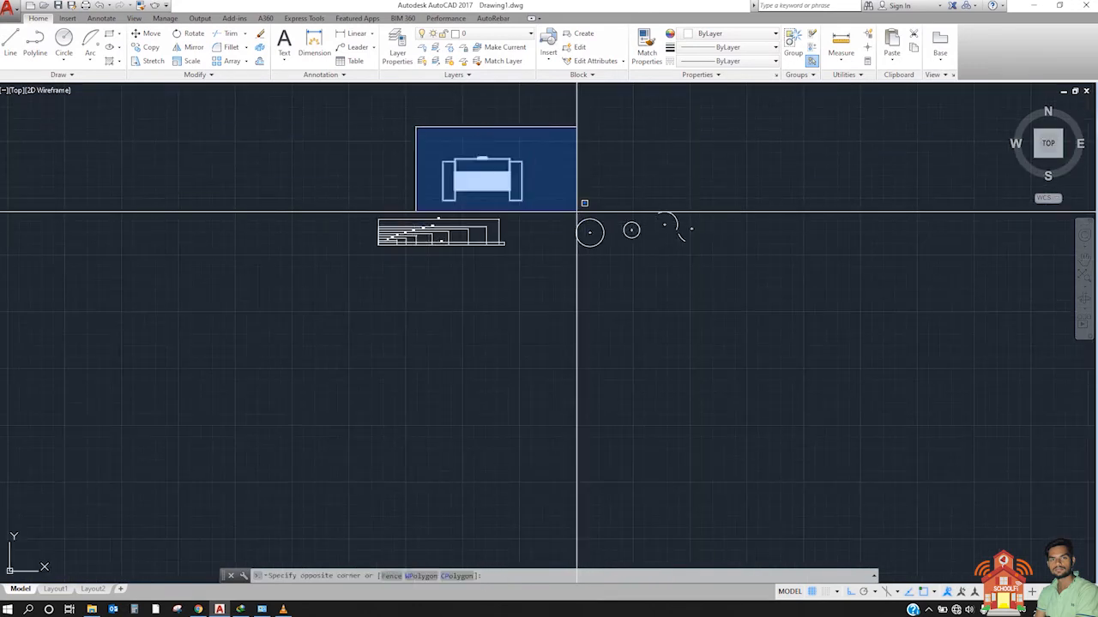
pyautogui.click(584, 222)
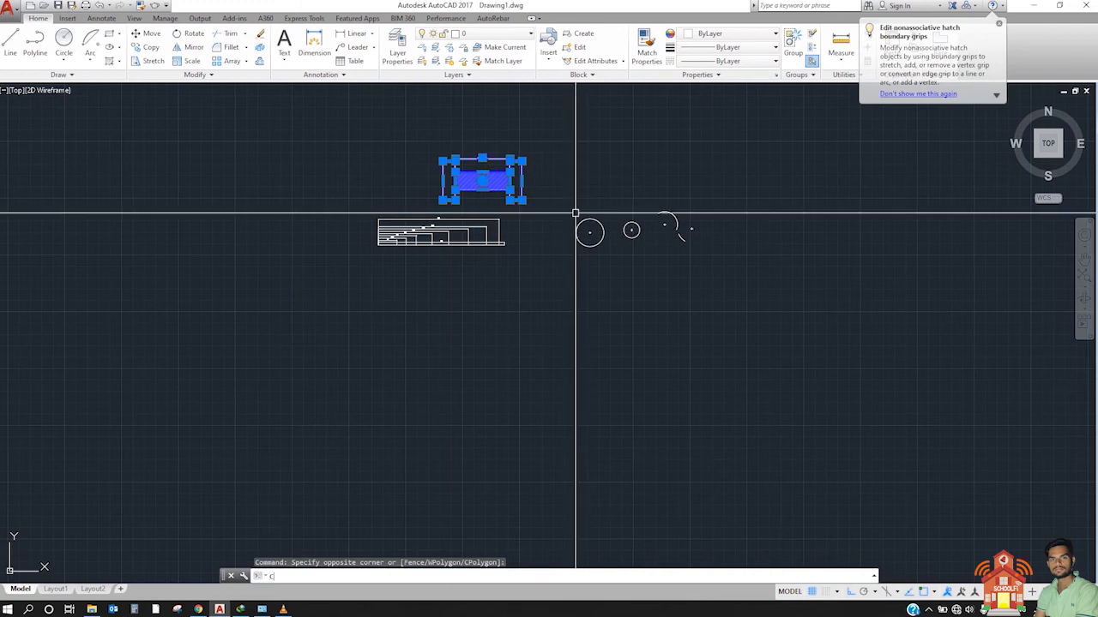
pyautogui.write('co')
pyautogui.press('Return')
pyautogui.click(553, 322)
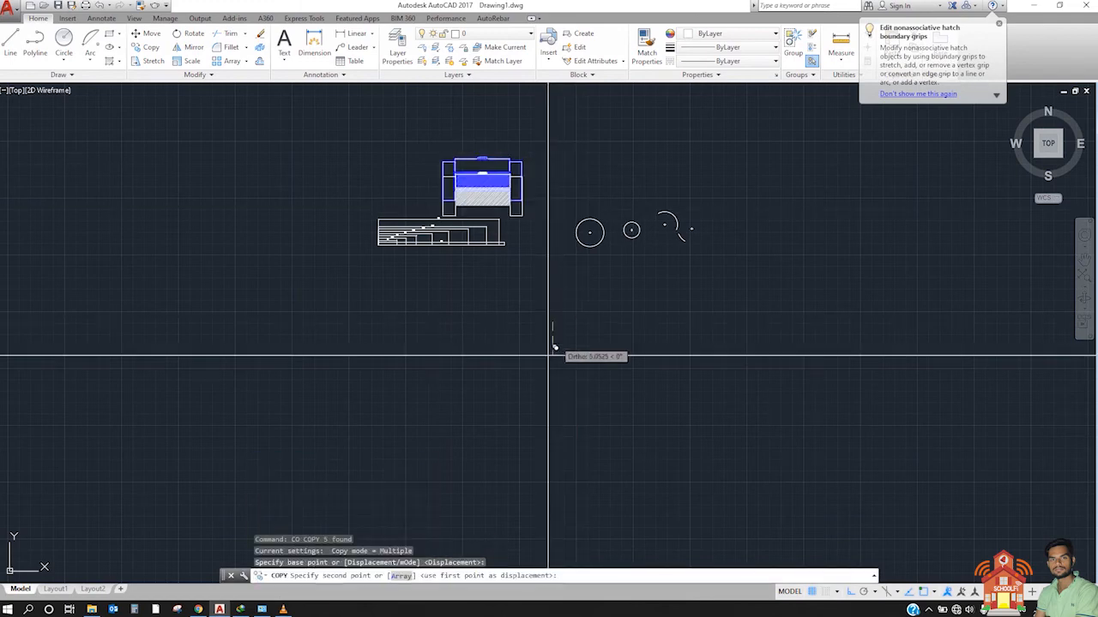
pyautogui.press('F8')
pyautogui.click(422, 474)
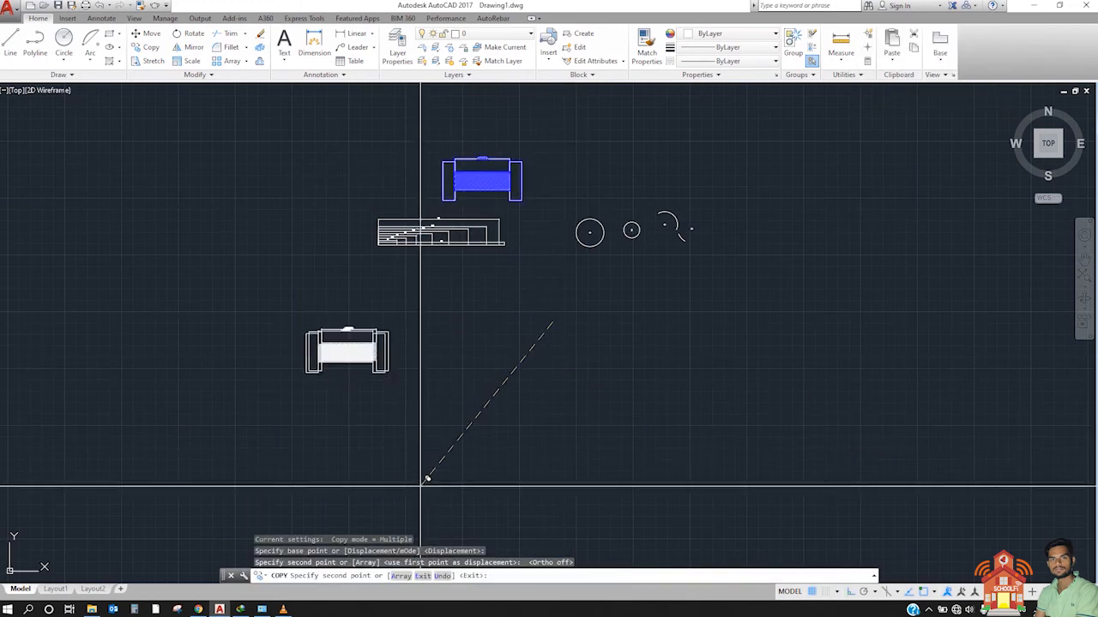
pyautogui.press('Escape')
# Step: Draw a straight horizontal polyline with Ortho on, to the right of the copied assembly near its bottom edge
pyautogui.scroll(4, 155, 100)
pyautogui.scroll(-6, 378, 341)
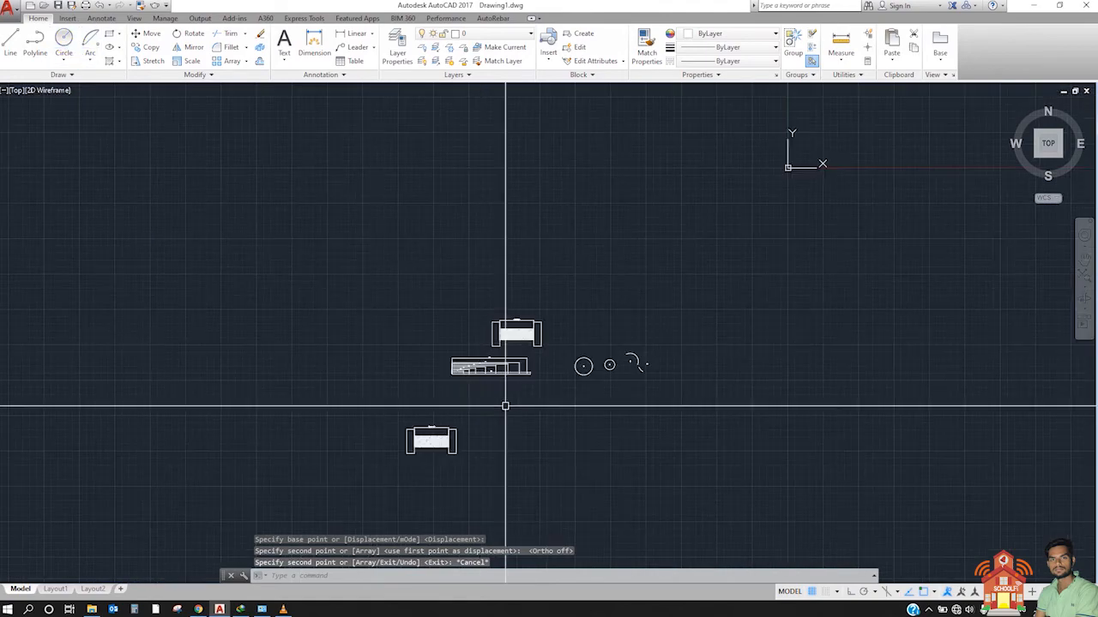
pyautogui.scroll(9, 403, 369)
pyautogui.moveTo(287, 258); pyautogui.dragTo(302, 212, button='middle')
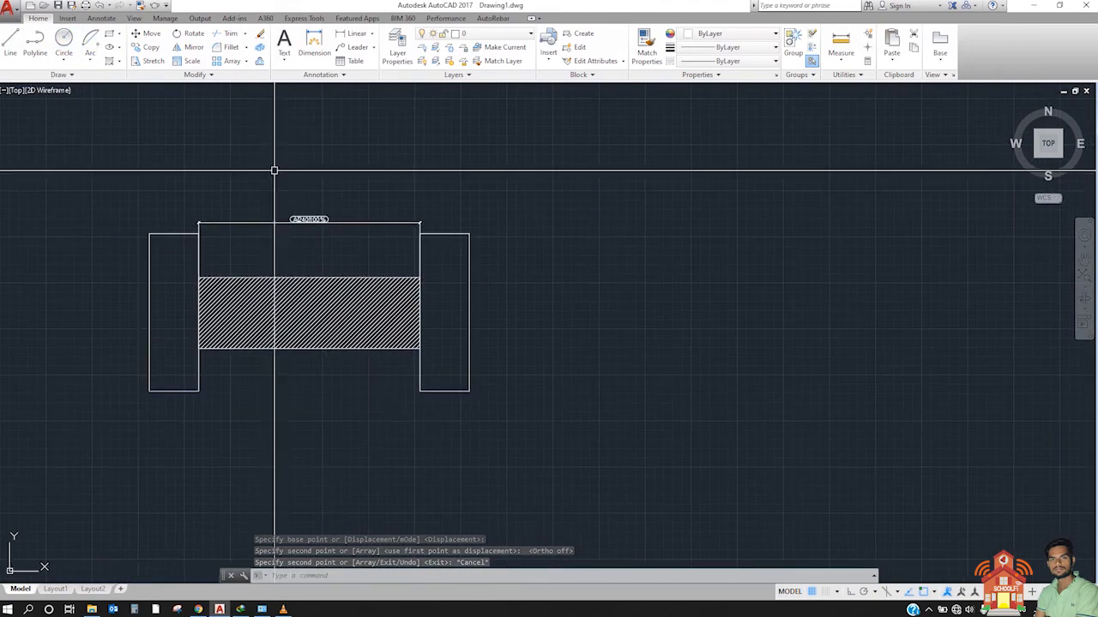
pyautogui.click(35, 42)
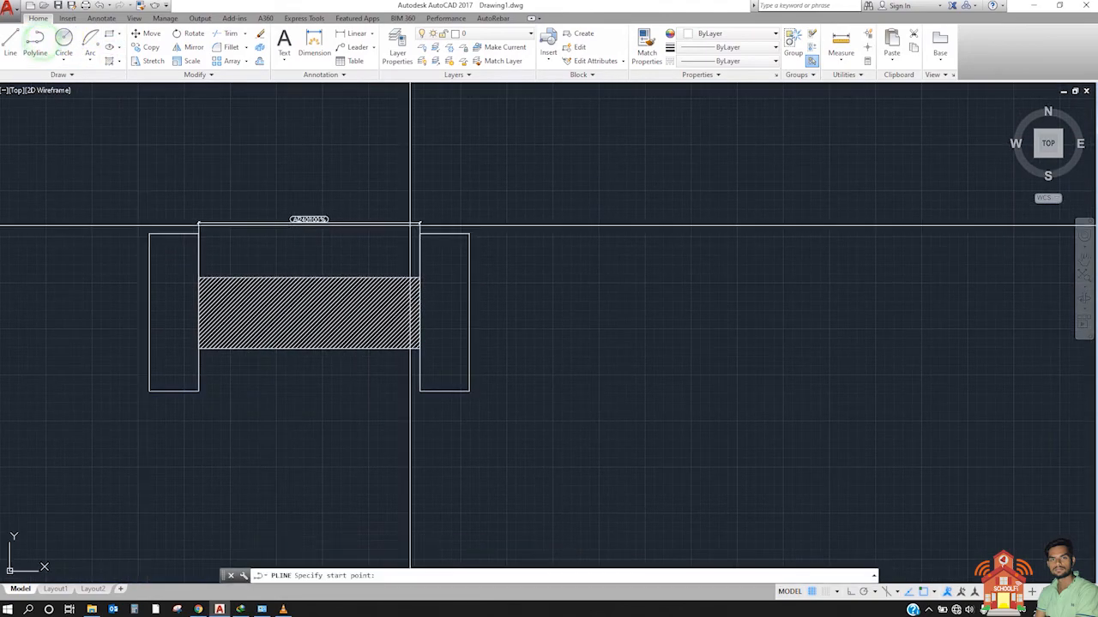
pyautogui.click(578, 390)
pyautogui.press('F8')
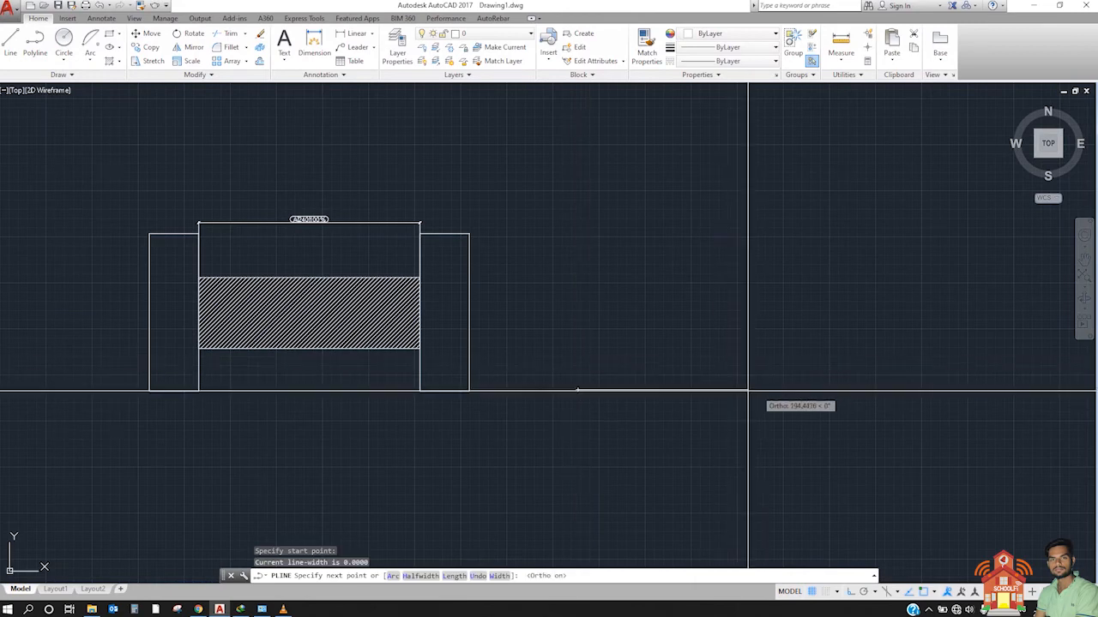
pyautogui.click(682, 391)
pyautogui.click(845, 391)
pyautogui.click(962, 388)
pyautogui.moveTo(715, 395); pyautogui.dragTo(368, 378, button='middle')
pyautogui.press('Escape')
# Step: Draw a separate horizontal line about 183 units long, to the right of the long polyline
pyautogui.click(10, 40)
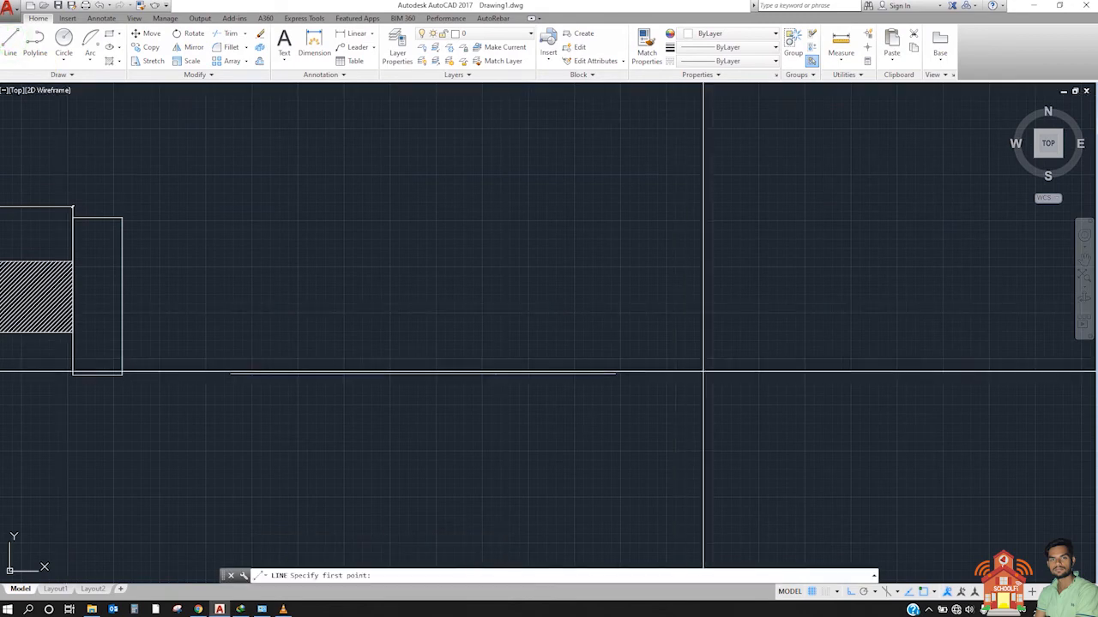
pyautogui.click(703, 385)
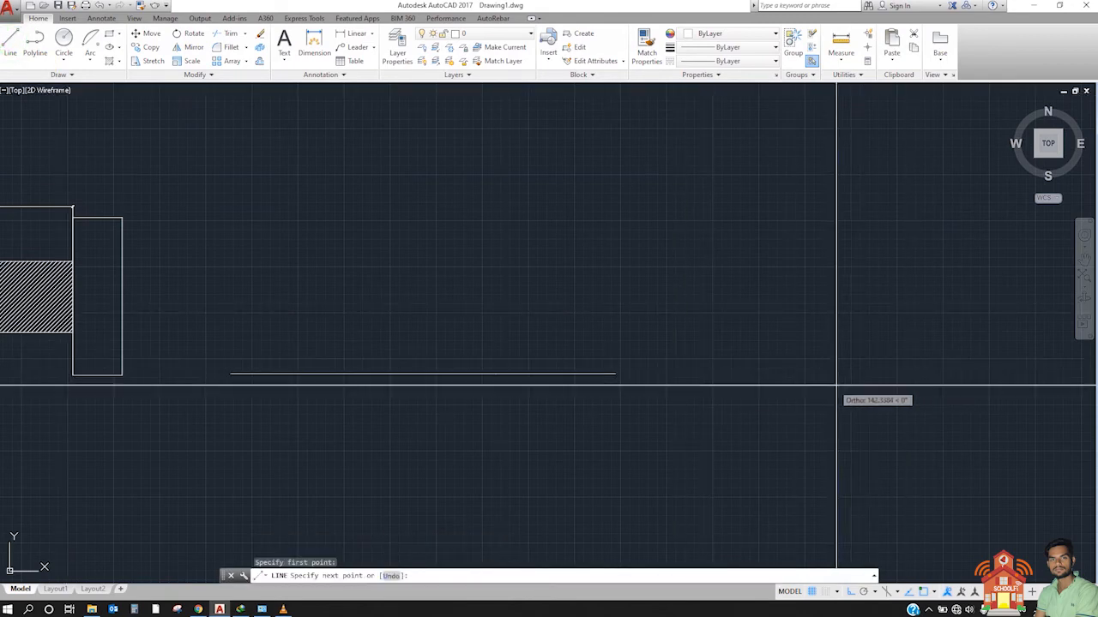
pyautogui.click(870, 385)
pyautogui.moveTo(871, 385); pyautogui.dragTo(553, 386, button='middle')
pyautogui.press('Escape')
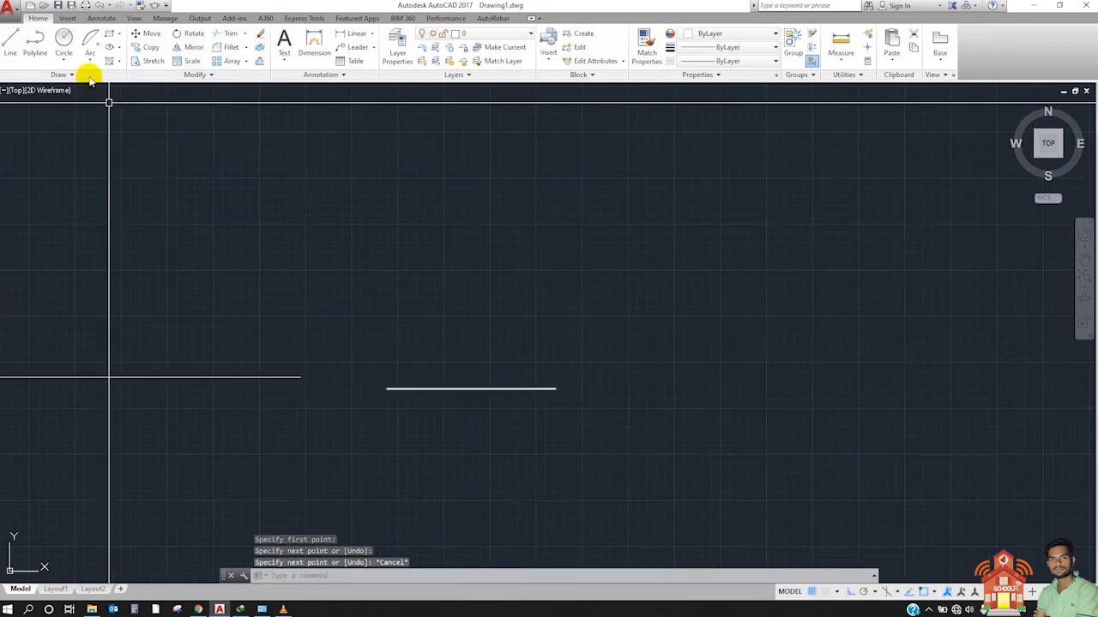
# Step: Draw a rectangle about 167 units wide to the right of the short line
pyautogui.click(109, 34)
pyautogui.click(675, 284)
pyautogui.click(822, 392)
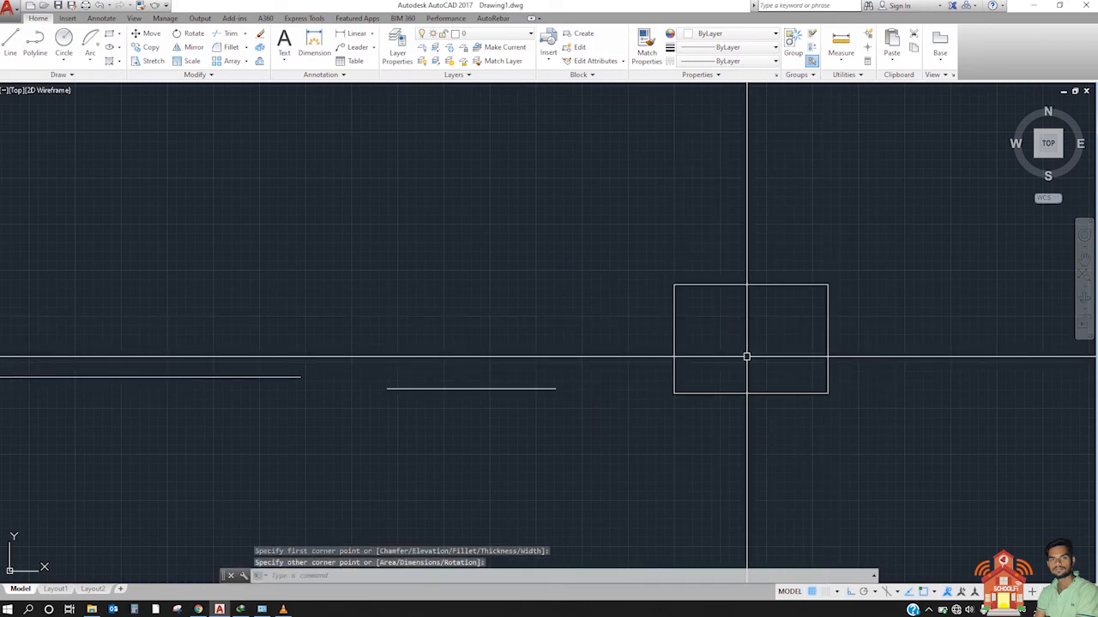
# Step: Draw a right triangle as a polyline to the right of the rectangle, with a base about 327 units long
pyautogui.scroll(-2, 414, 270)
pyautogui.click(34, 43)
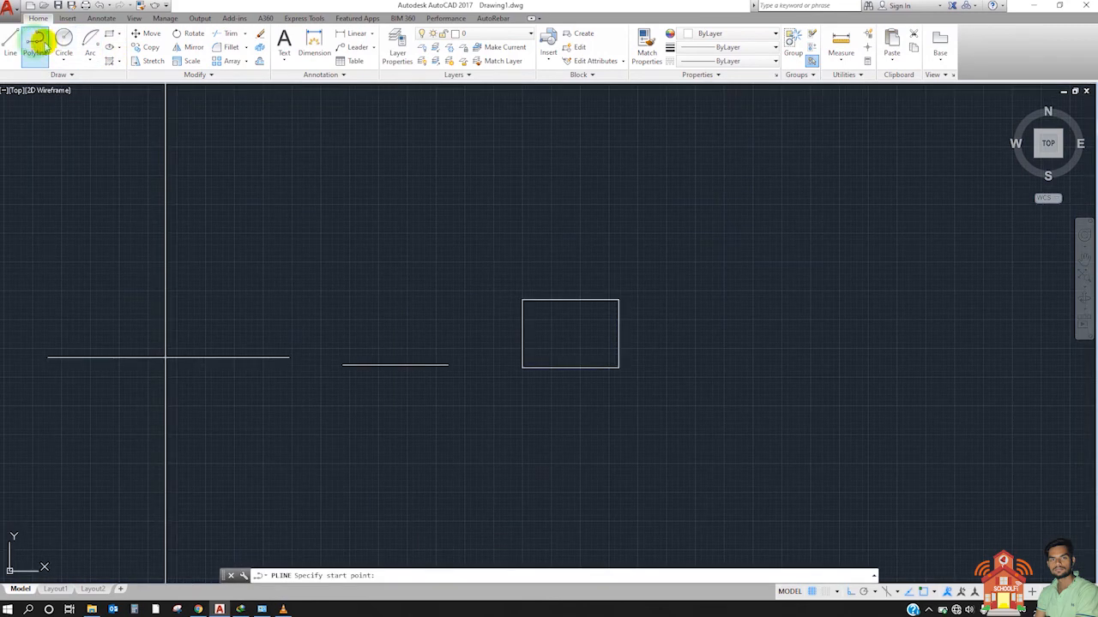
pyautogui.click(708, 372)
pyautogui.click(897, 372)
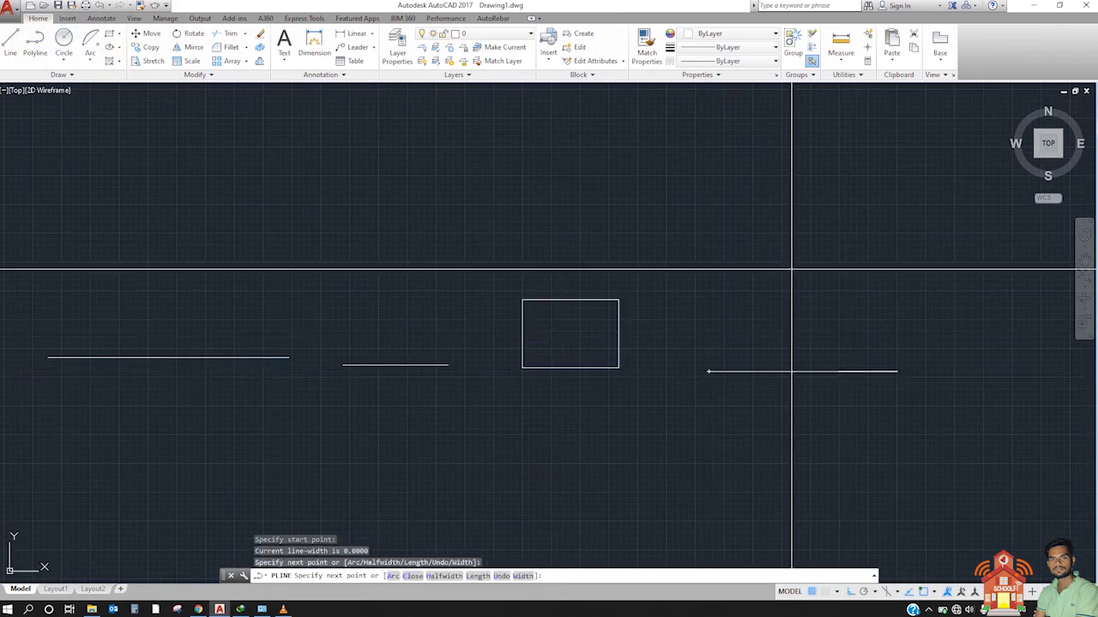
pyautogui.click(790, 222)
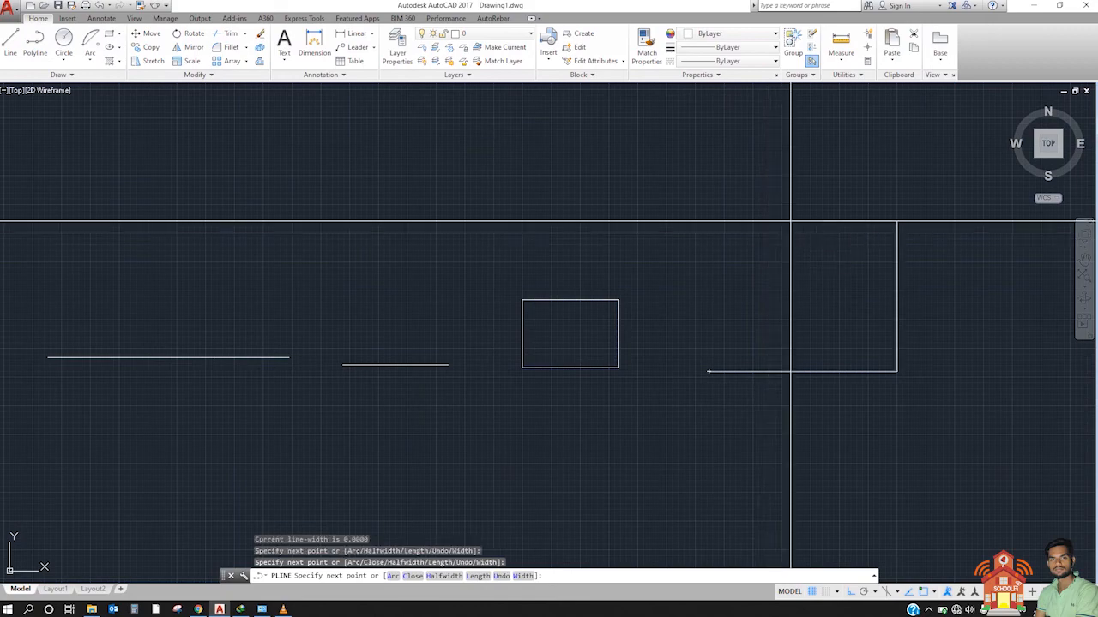
pyautogui.click(708, 371)
pyautogui.press('Escape')
pyautogui.scroll(-3, 783, 311)
pyautogui.scroll(-2, 790, 311)
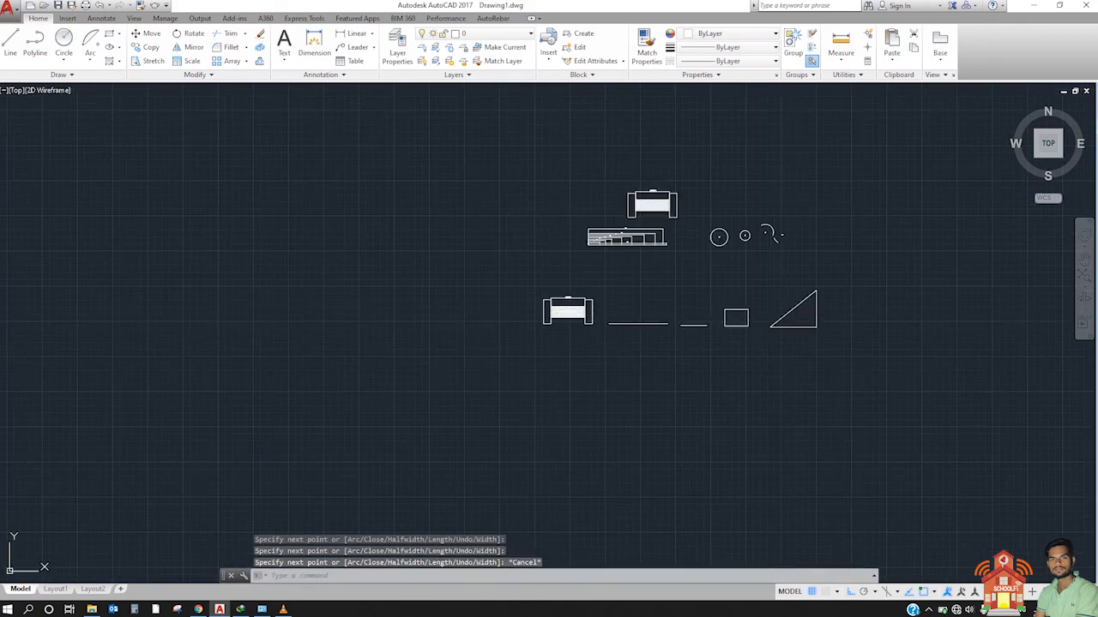
# Step: Use QDIM to dimension the copied assembly, both lines, the rectangle and the triangle together, placing a continuous dimension line below them
pyautogui.moveTo(674, 310); pyautogui.dragTo(537, 323, button='middle')
pyautogui.scroll(4, 534, 321)
pyautogui.moveTo(463, 304)
pyautogui.mouseDown(button='middle')
pyautogui.moveTo(354, 294)
pyautogui.moveTo(350, 269)
pyautogui.mouseUp(button='middle')
pyautogui.scroll(2, 272, 279)
pyautogui.scroll(2, 314, 294)
pyautogui.scroll(-2, 339, 273)
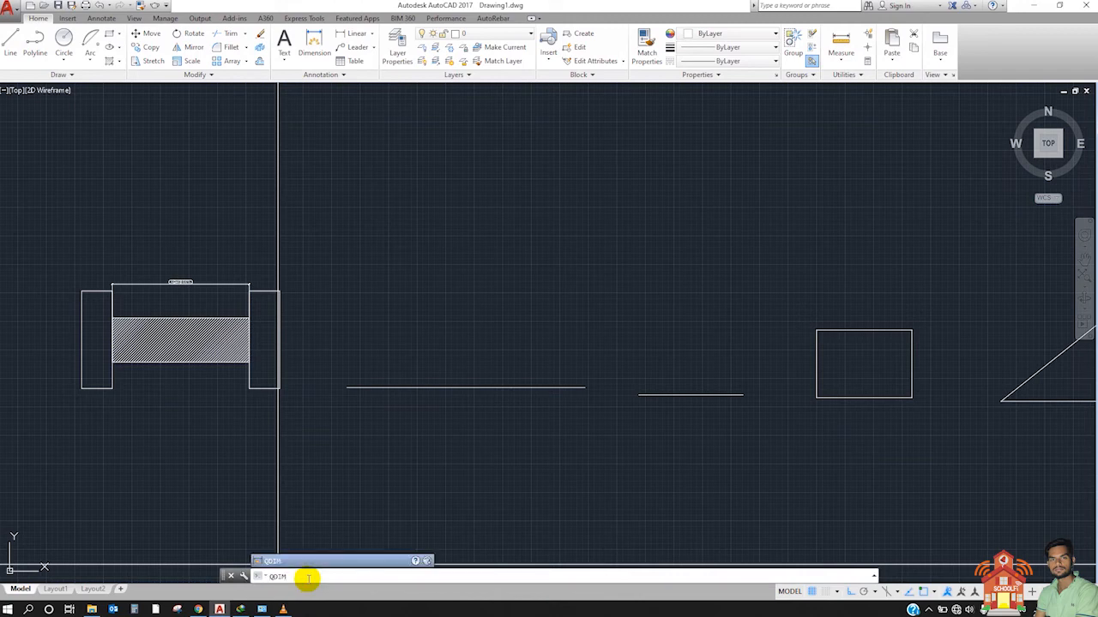
pyautogui.press('Return')
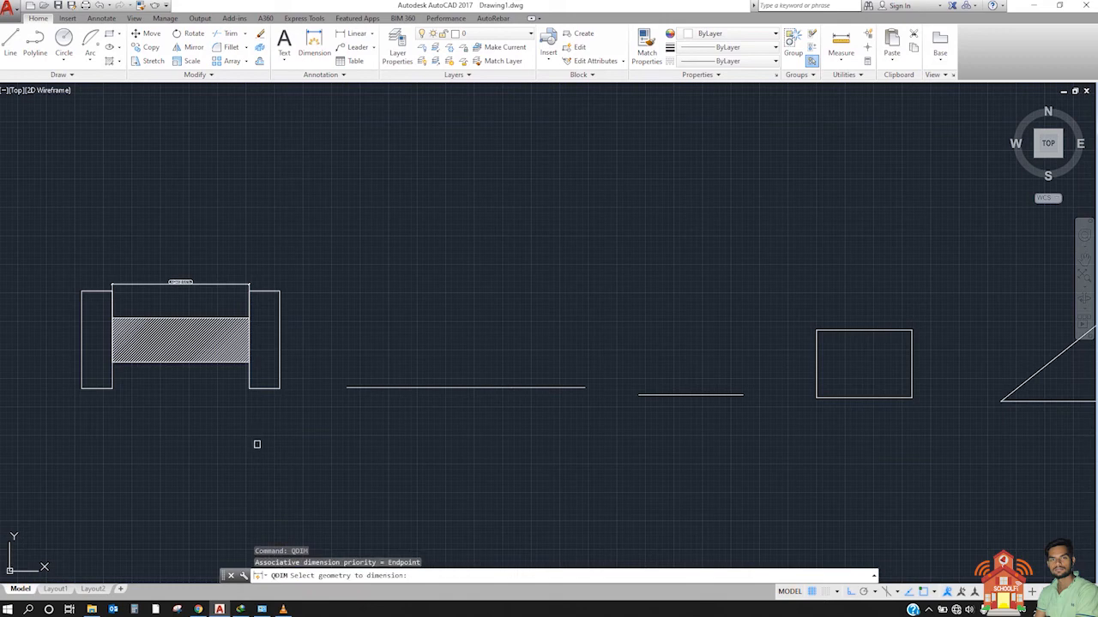
pyautogui.scroll(-2, 305, 319)
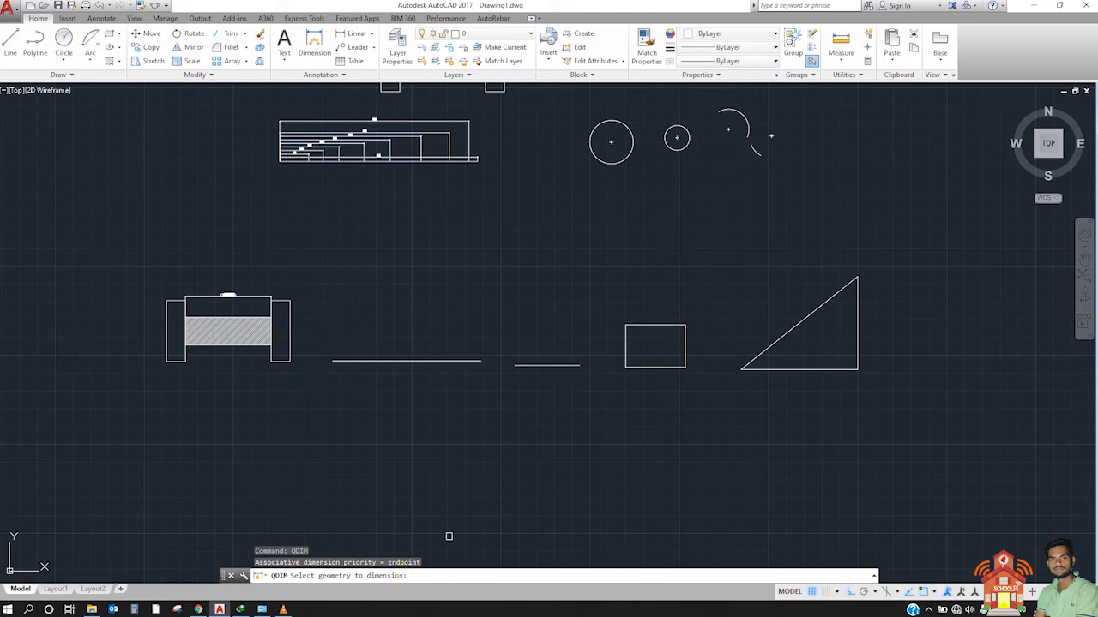
pyautogui.scroll(2, 583, 392)
pyautogui.scroll(-2, 582, 440)
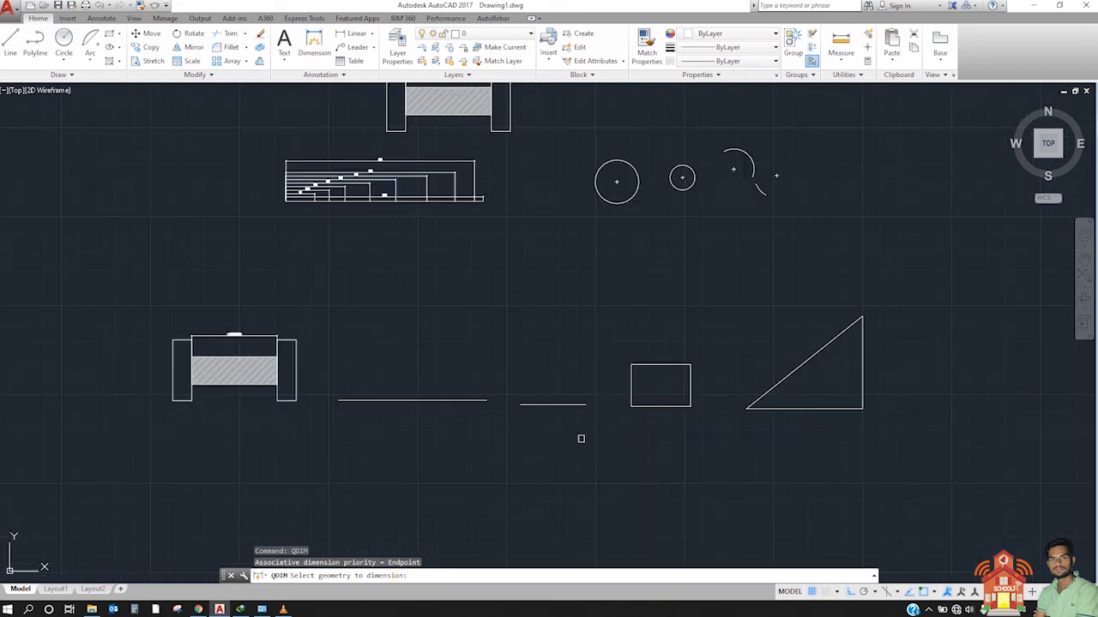
pyautogui.click(156, 293)
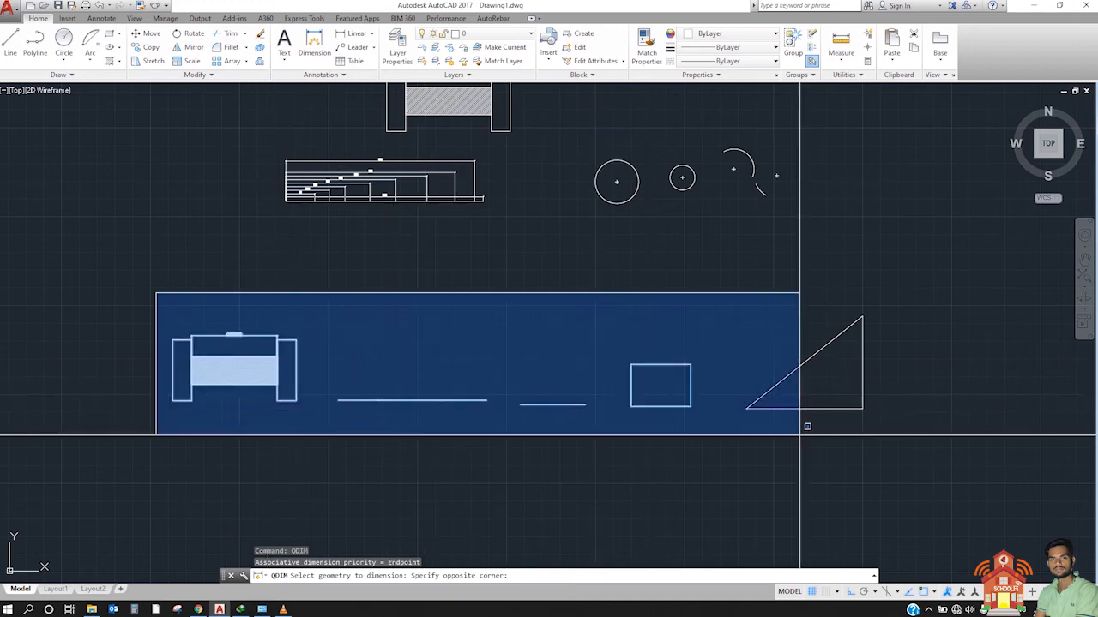
pyautogui.click(923, 435)
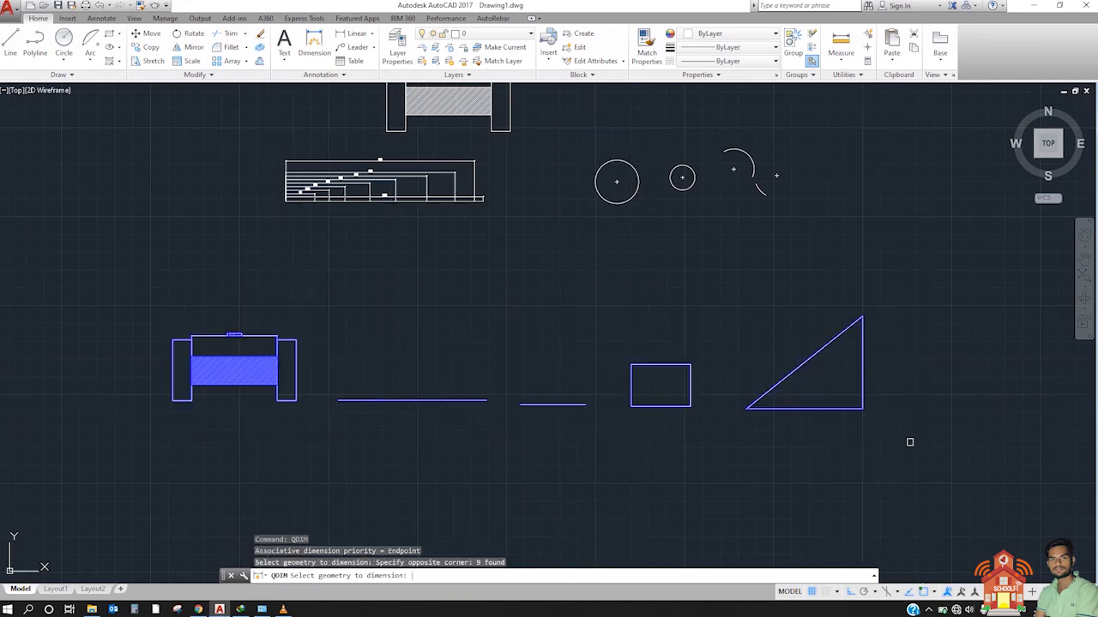
pyautogui.press('Return')
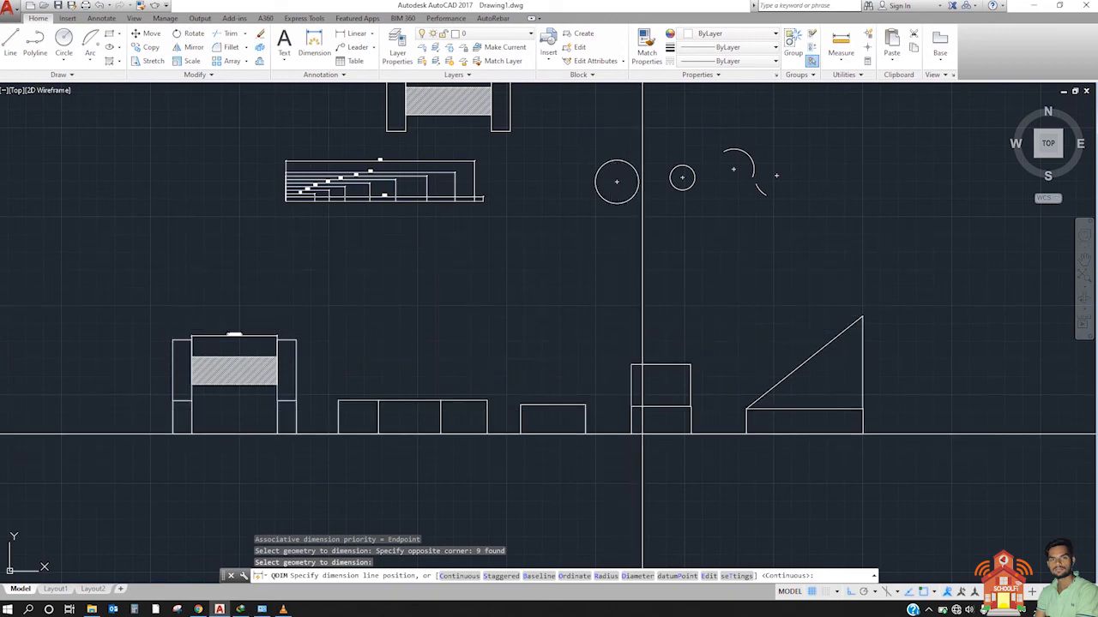
pyautogui.click(481, 439)
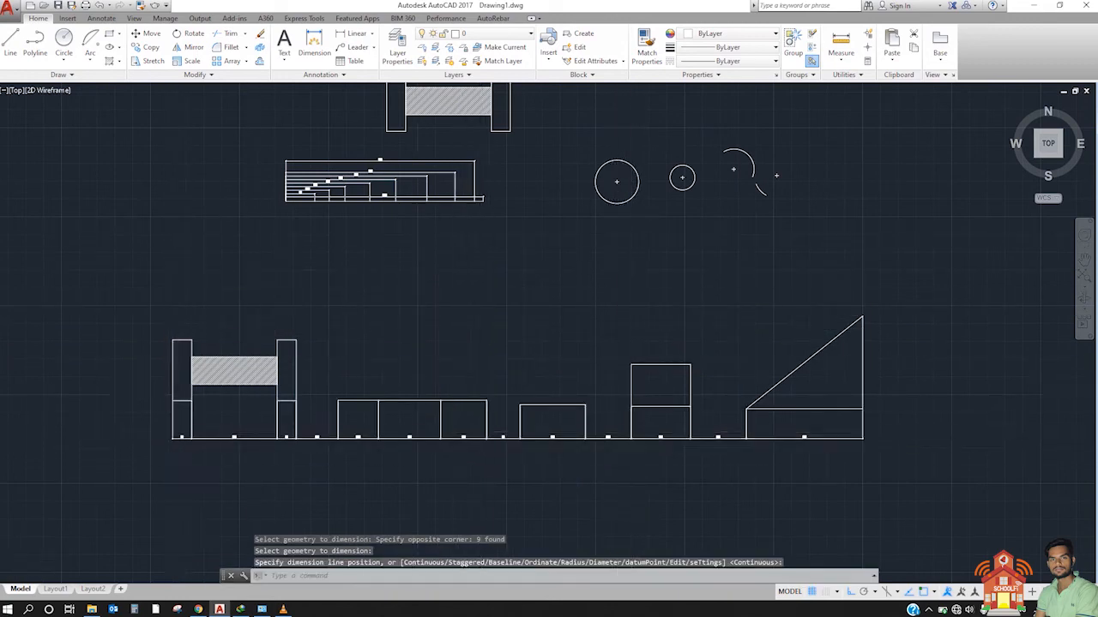
# Step: Examine the continuous dimension chain up close, from the hatched assembly along to the triangle
pyautogui.scroll(8, 180, 423)
pyautogui.moveTo(281, 449); pyautogui.dragTo(228, 380, button='middle')
pyautogui.moveTo(578, 413); pyautogui.dragTo(271, 400, button='middle')
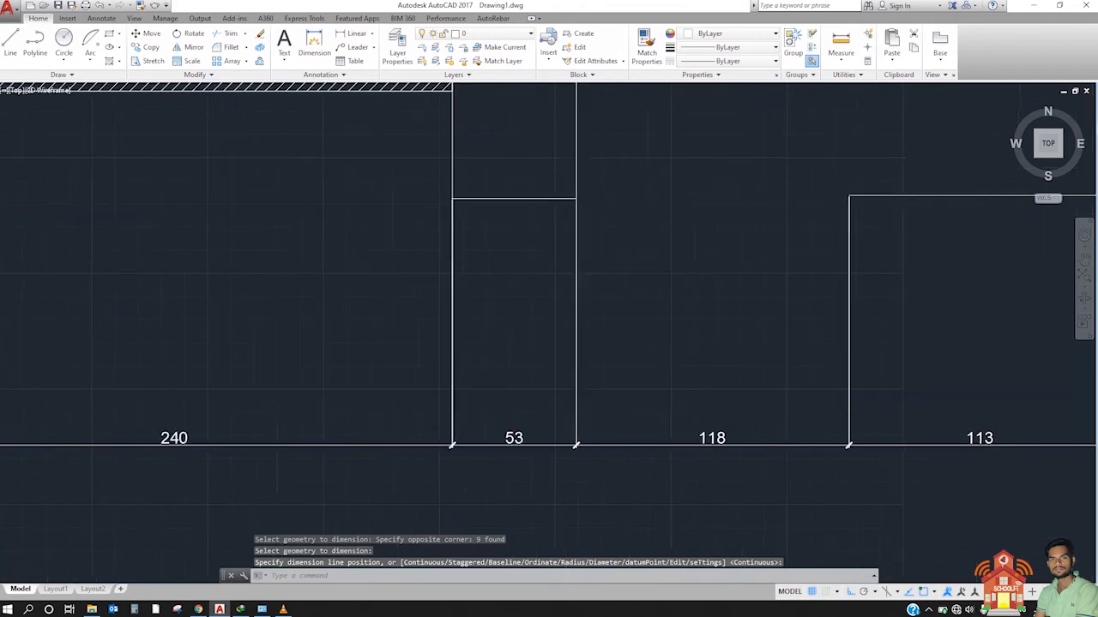
pyautogui.scroll(-4, 608, 409)
pyautogui.moveTo(733, 419); pyautogui.dragTo(385, 404, button='middle')
pyautogui.moveTo(781, 397); pyautogui.dragTo(552, 411, button='middle')
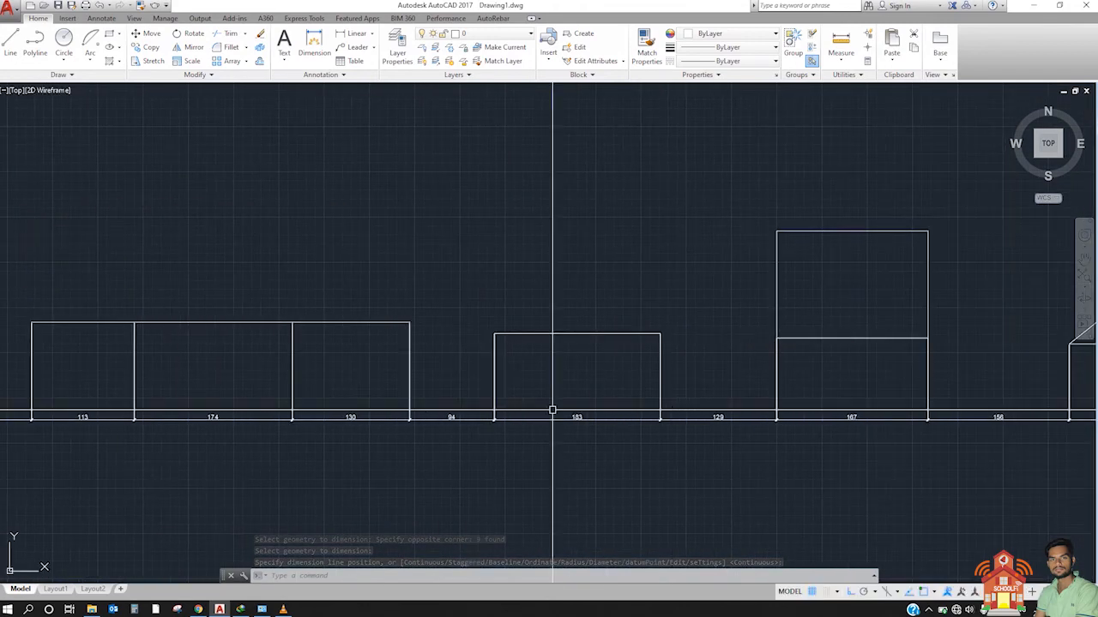
pyautogui.moveTo(636, 412); pyautogui.dragTo(475, 425, button='middle')
pyautogui.scroll(2, 711, 411)
pyautogui.scroll(2, 711, 412)
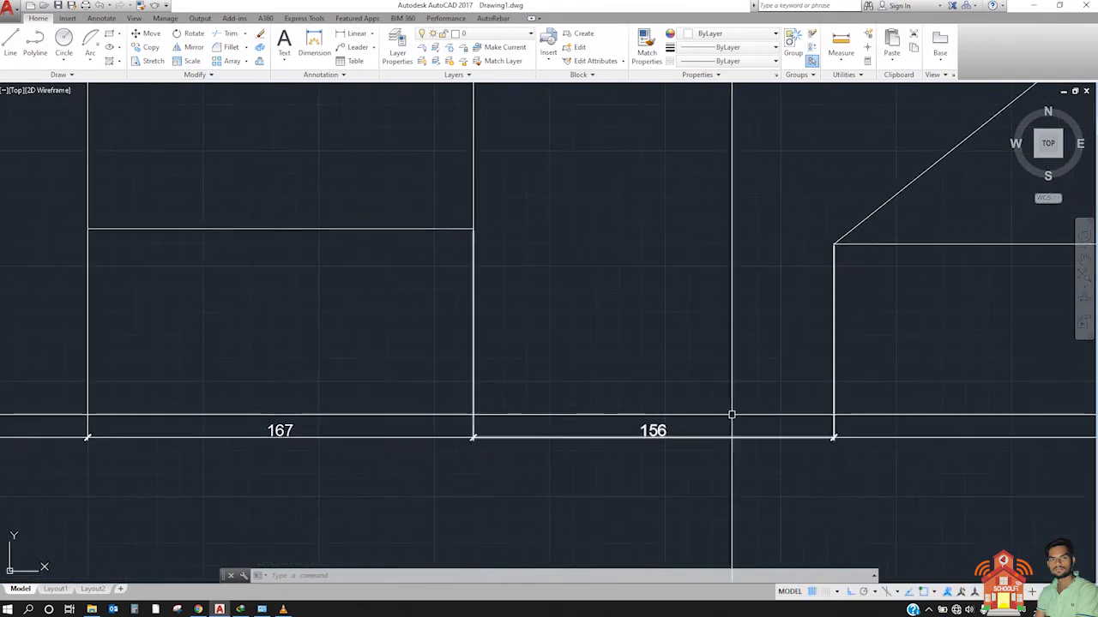
pyautogui.moveTo(731, 416); pyautogui.dragTo(478, 413, button='middle')
pyautogui.scroll(-1, 482, 413)
pyautogui.moveTo(775, 408); pyautogui.dragTo(532, 407, button='middle')
pyautogui.scroll(2, 547, 401)
pyautogui.scroll(-2, 700, 342)
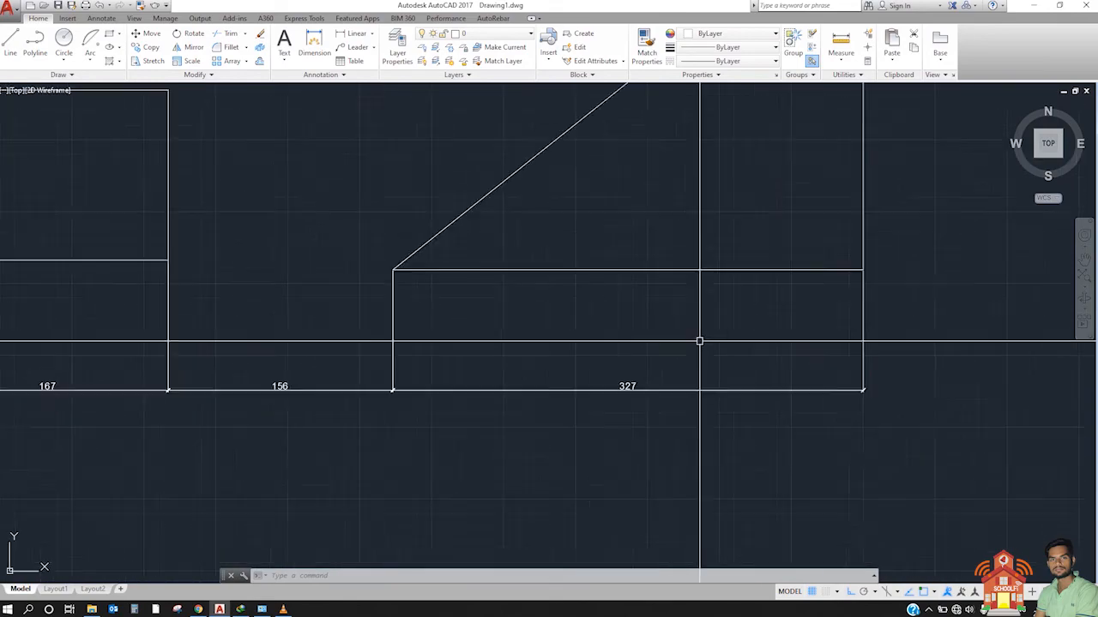
pyautogui.scroll(-2, 700, 342)
# Step: Compare the whole dimensioned row with the earlier examples, rechecking the dimensions beneath the hatched assembly and the remaining shapes
pyautogui.moveTo(537, 360); pyautogui.dragTo(763, 386, button='middle')
pyautogui.scroll(1, 683, 372)
pyautogui.scroll(-3, 542, 368)
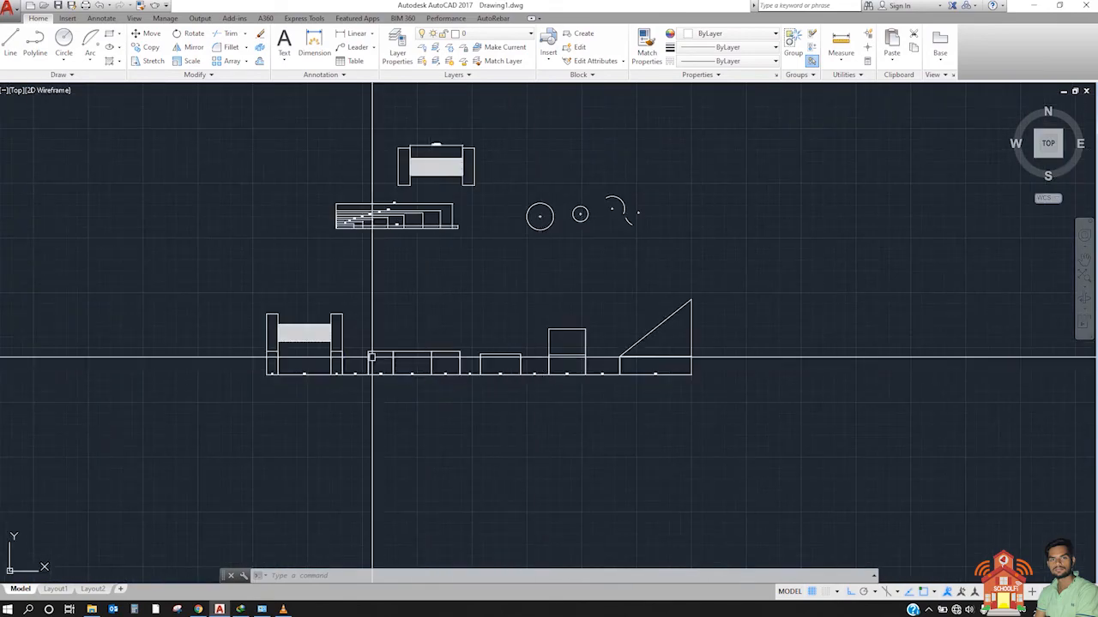
pyautogui.scroll(2, 371, 357)
pyautogui.scroll(2, 420, 372)
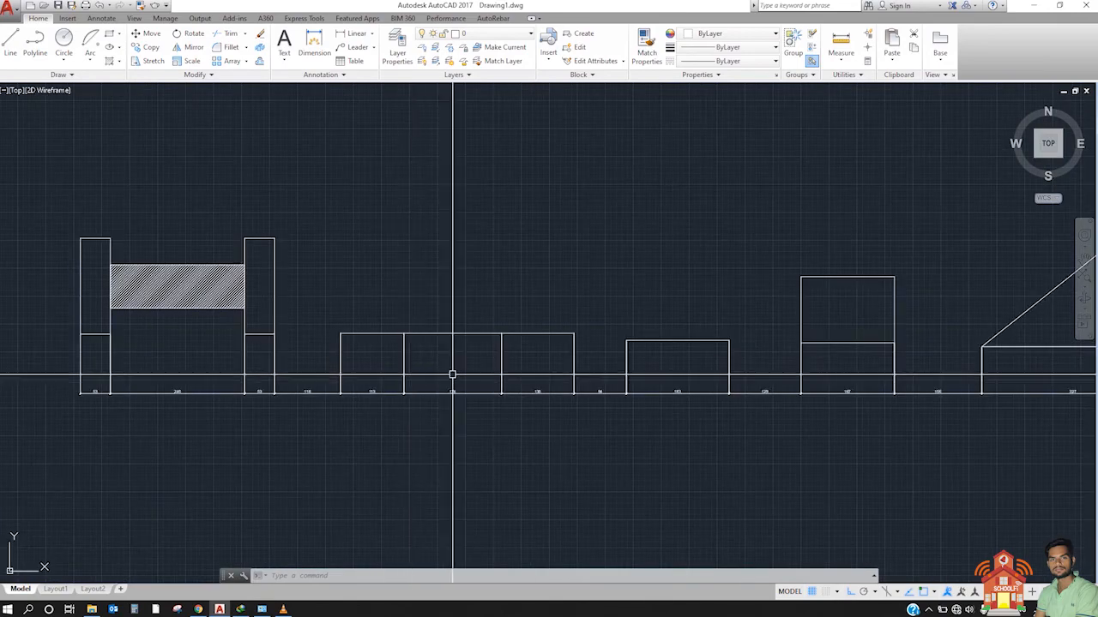
pyautogui.scroll(2, 208, 386)
pyautogui.moveTo(208, 386); pyautogui.dragTo(371, 381, button='middle')
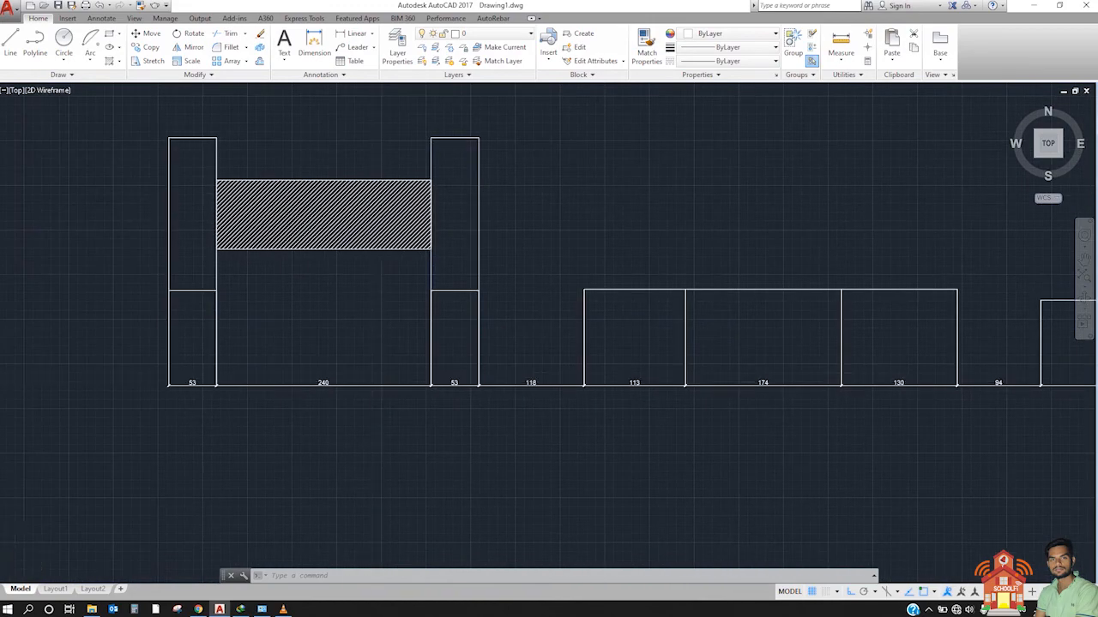
pyautogui.scroll(2, 373, 381)
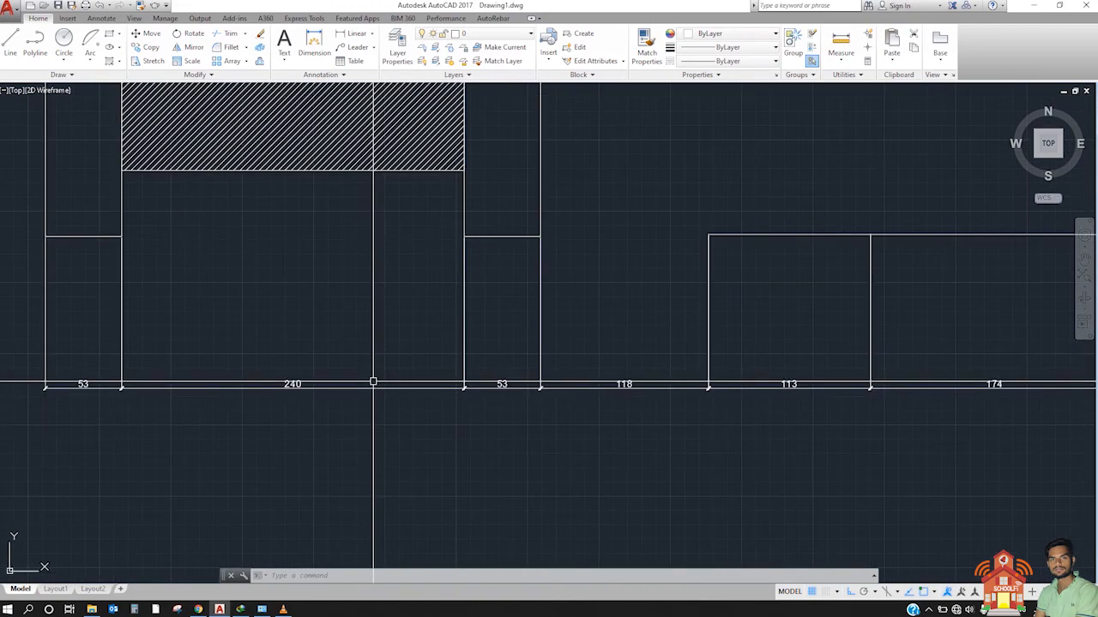
pyautogui.scroll(-4, 371, 381)
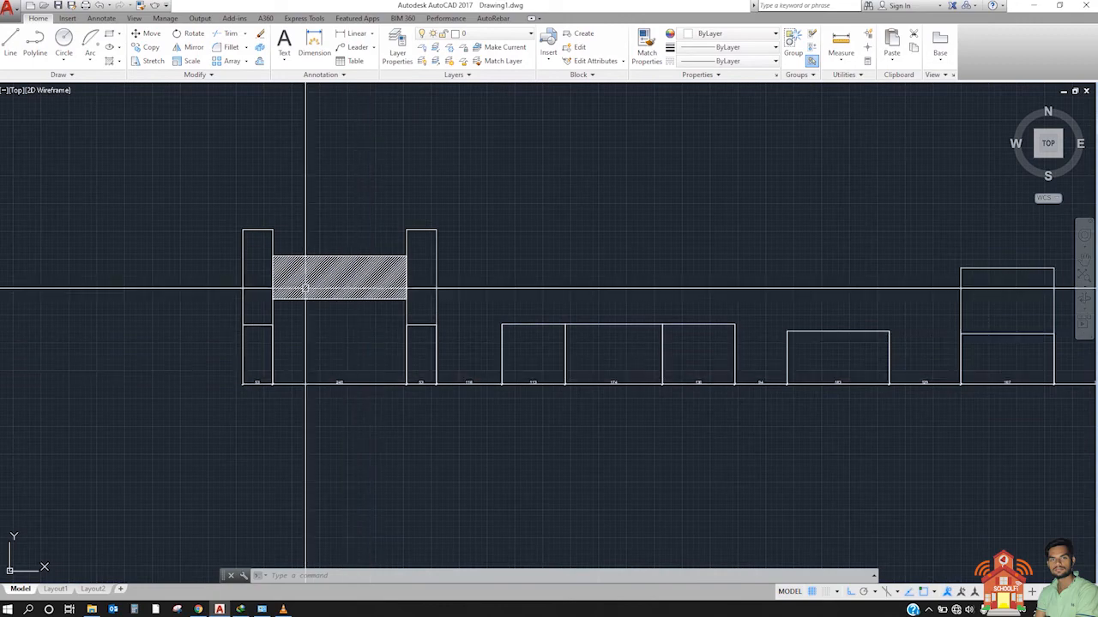
pyautogui.scroll(4, 634, 394)
pyautogui.moveTo(634, 393); pyautogui.dragTo(257, 414, button='middle')
pyautogui.scroll(-4, 257, 411)
pyautogui.moveTo(841, 394); pyautogui.dragTo(595, 389, button='middle')
pyautogui.scroll(-2, 677, 319)
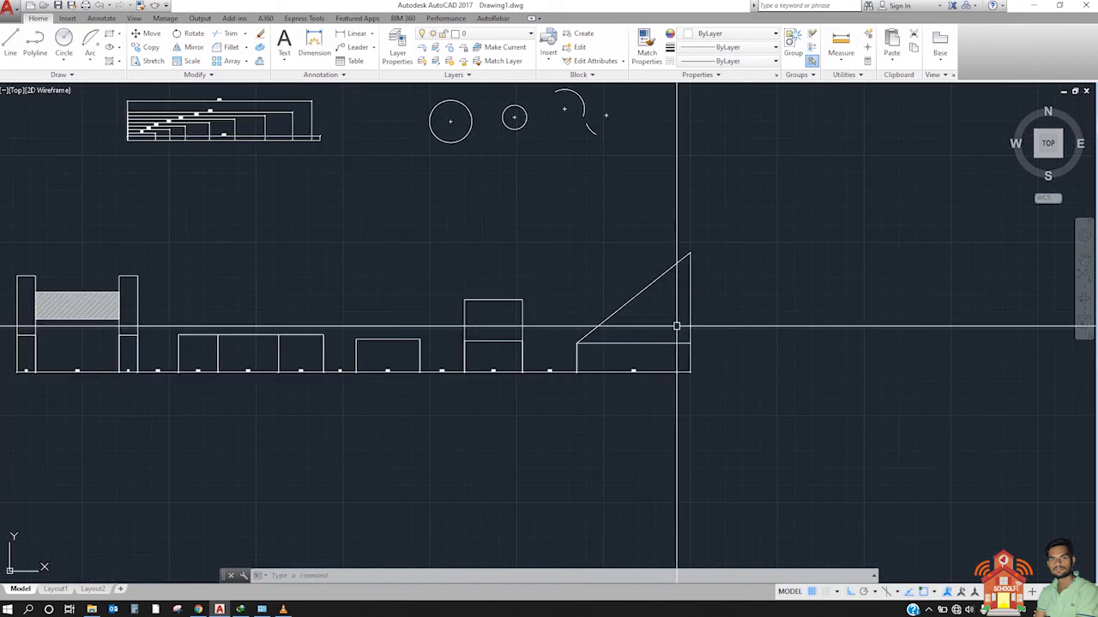
pyautogui.moveTo(677, 318); pyautogui.dragTo(643, 404, button='middle')
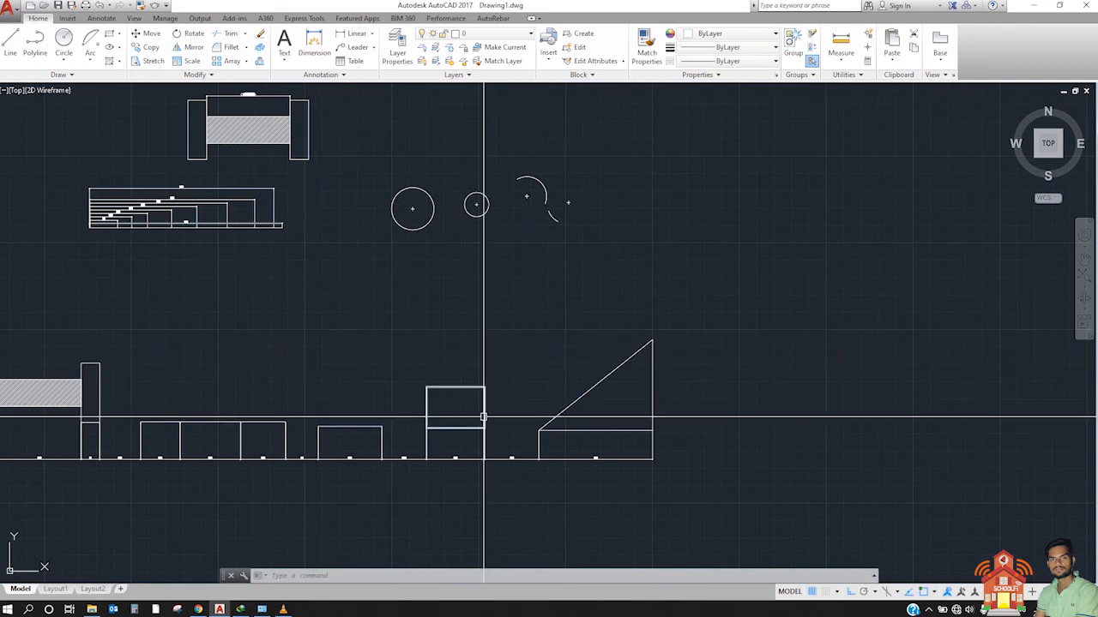
# Step: Inspect the rectangle and triangle with their quick dimensions, highlighting the rectangle and clearing its selection
pyautogui.scroll(4, 501, 420)
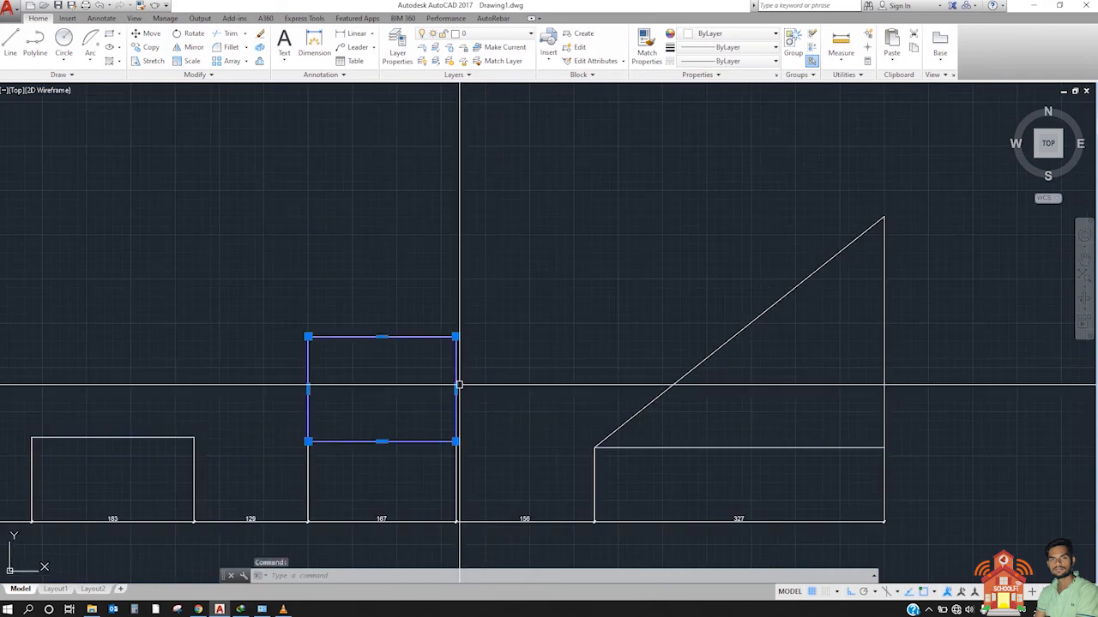
pyautogui.moveTo(939, 372); pyautogui.dragTo(660, 349, button='middle')
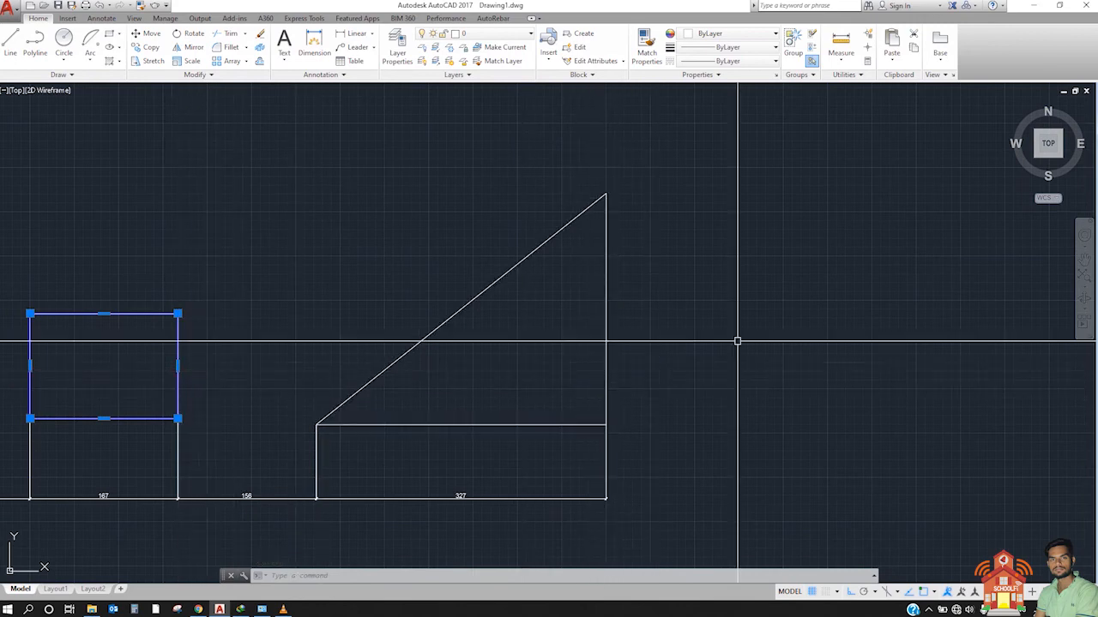
pyautogui.moveTo(661, 281); pyautogui.dragTo(712, 291, button='middle')
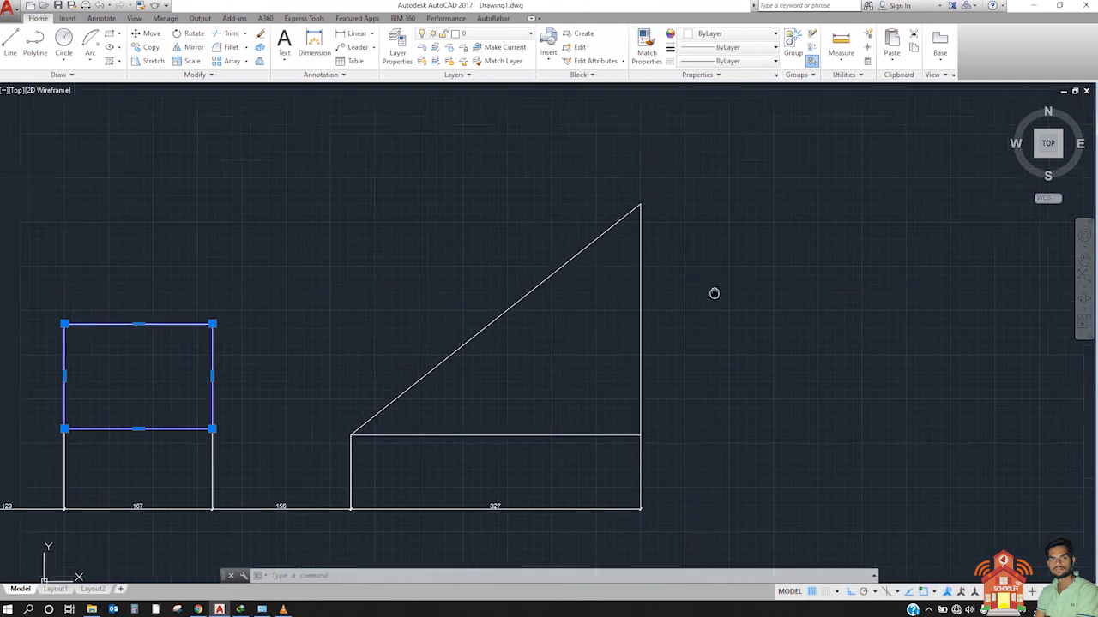
pyautogui.scroll(-4, 801, 309)
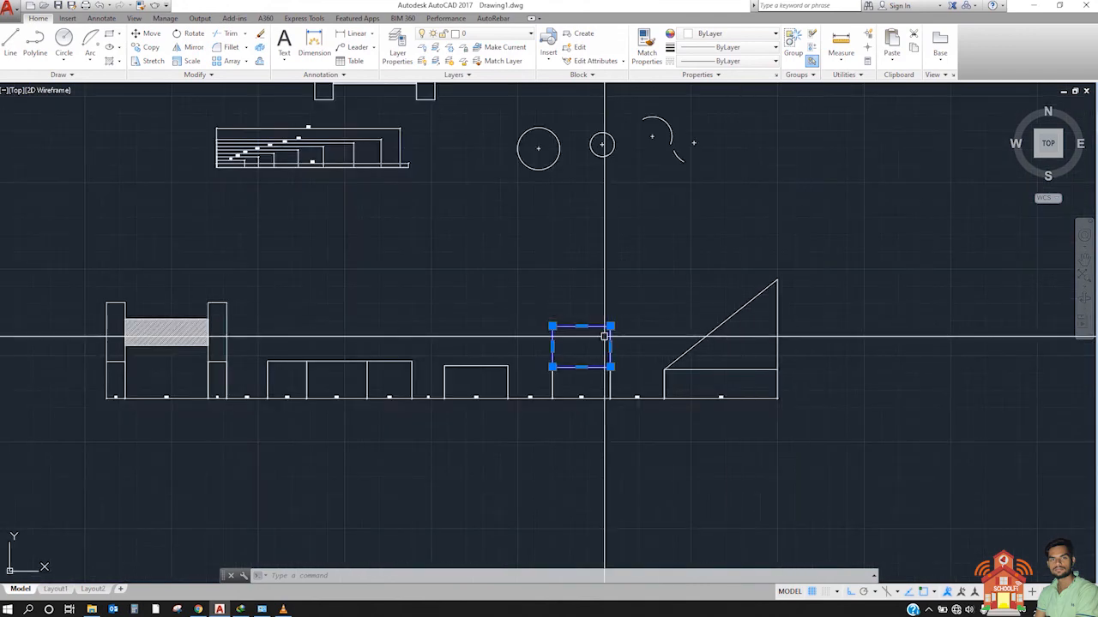
pyautogui.press('Escape')
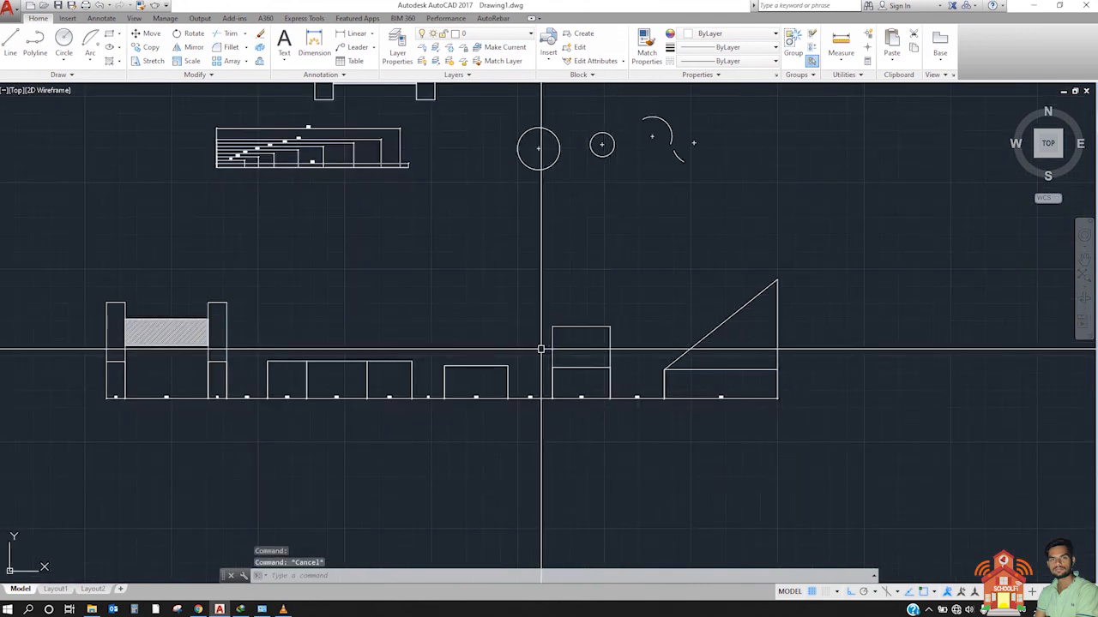
# Step: Examine the circles and arcs with center marks above the dimensioned row
pyautogui.scroll(2, 397, 363)
pyautogui.scroll(-3, 421, 357)
pyautogui.scroll(4, 531, 208)
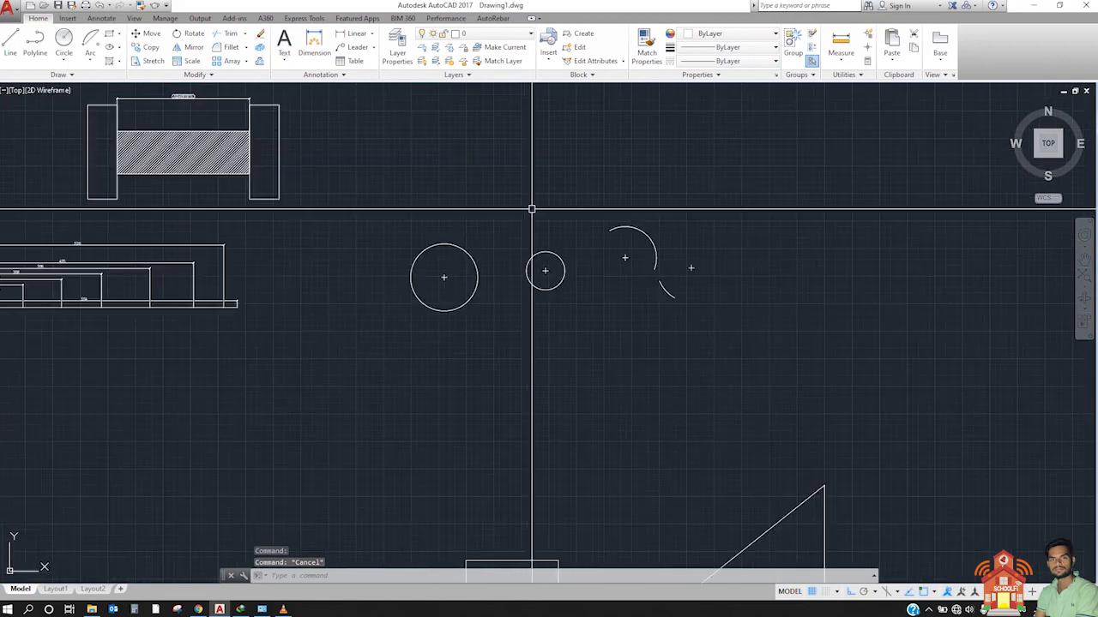
pyautogui.scroll(3, 535, 251)
pyautogui.scroll(-6, 558, 251)
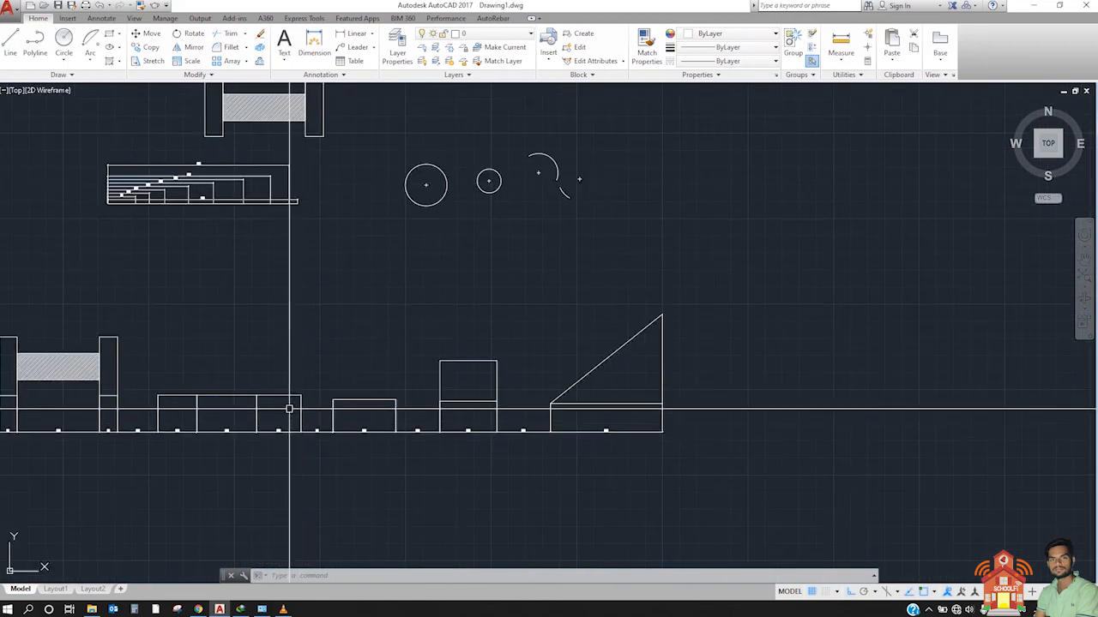
pyautogui.moveTo(460, 299); pyautogui.dragTo(372, 417, button='middle')
pyautogui.scroll(2, 347, 326)
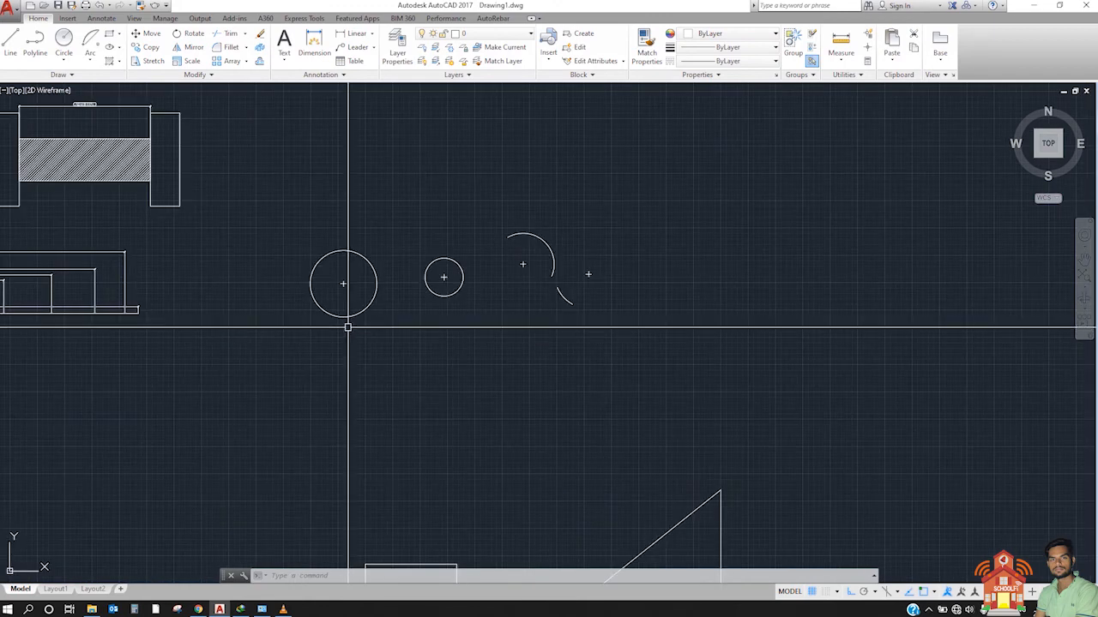
# Step: Add quick radius dimensions (QDIM, Radius) to the two circles and two arcs with center marks
pyautogui.click(247, 214)
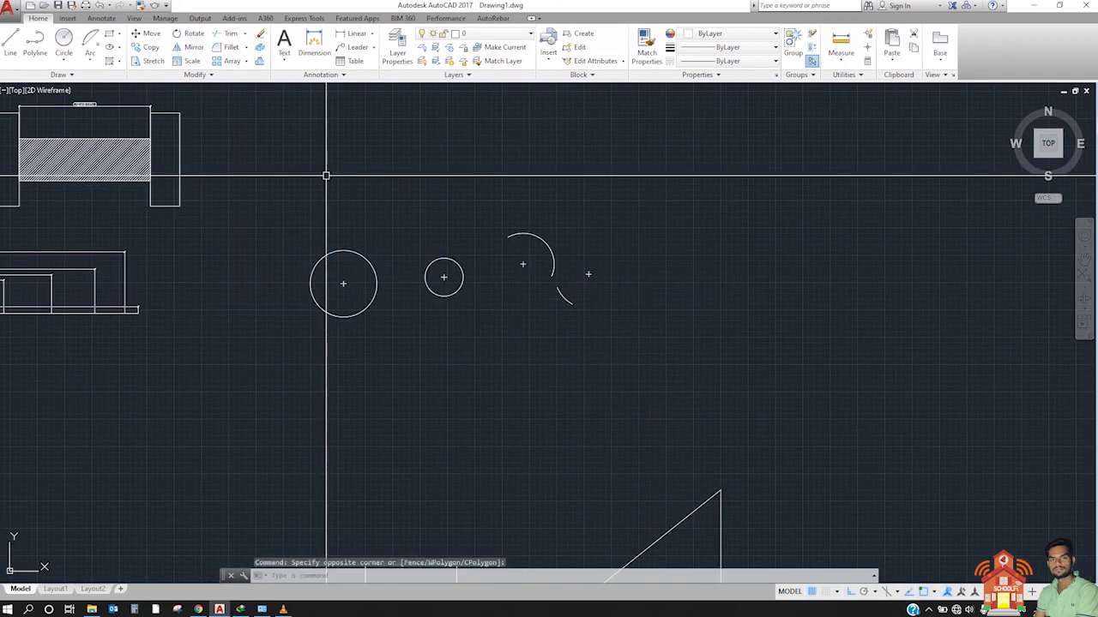
pyautogui.press('Return')
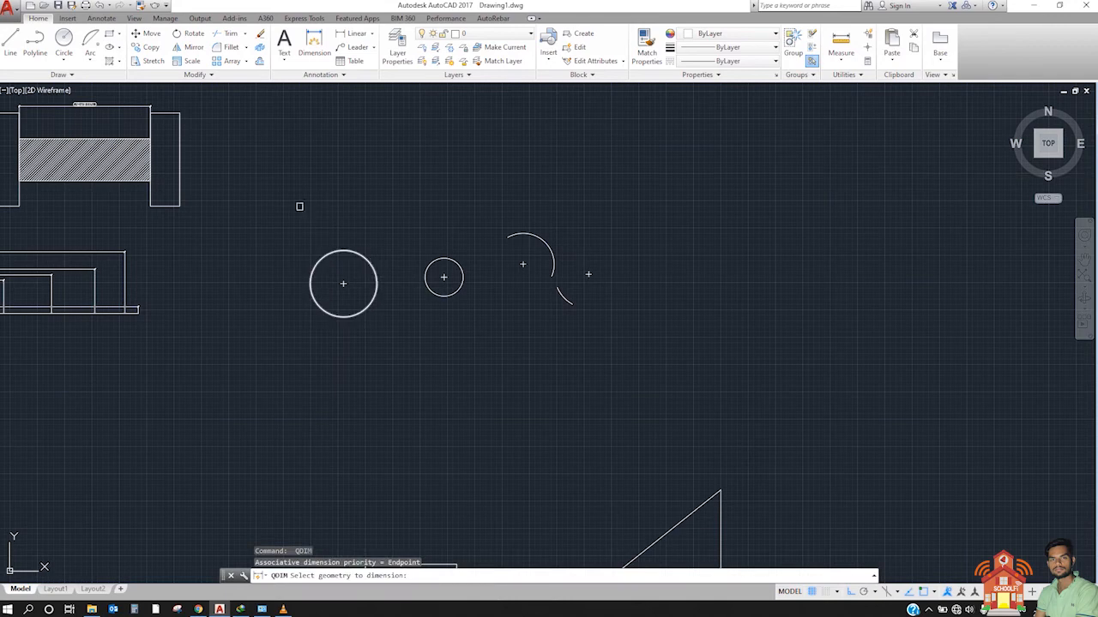
pyautogui.click(248, 176)
pyautogui.click(634, 385)
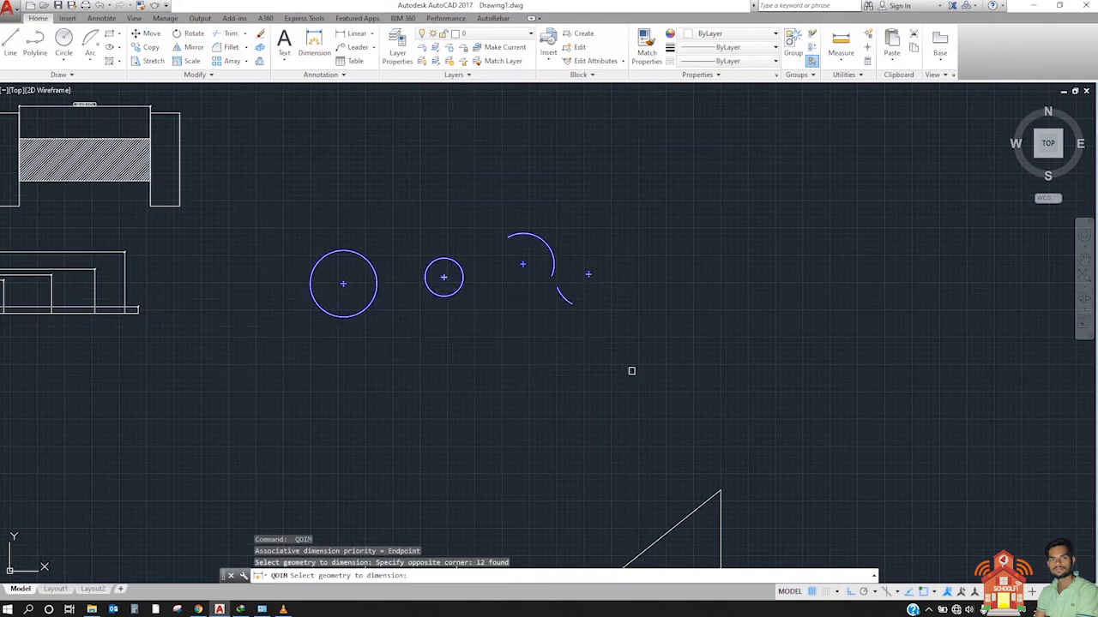
pyautogui.press('Return')
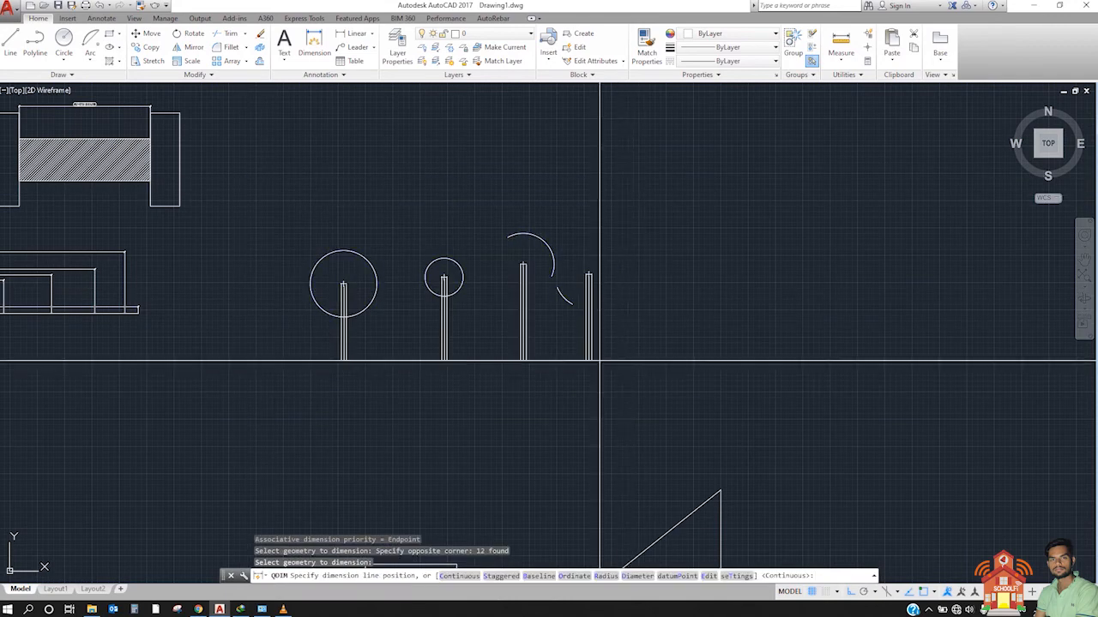
pyautogui.scroll(4, 434, 328)
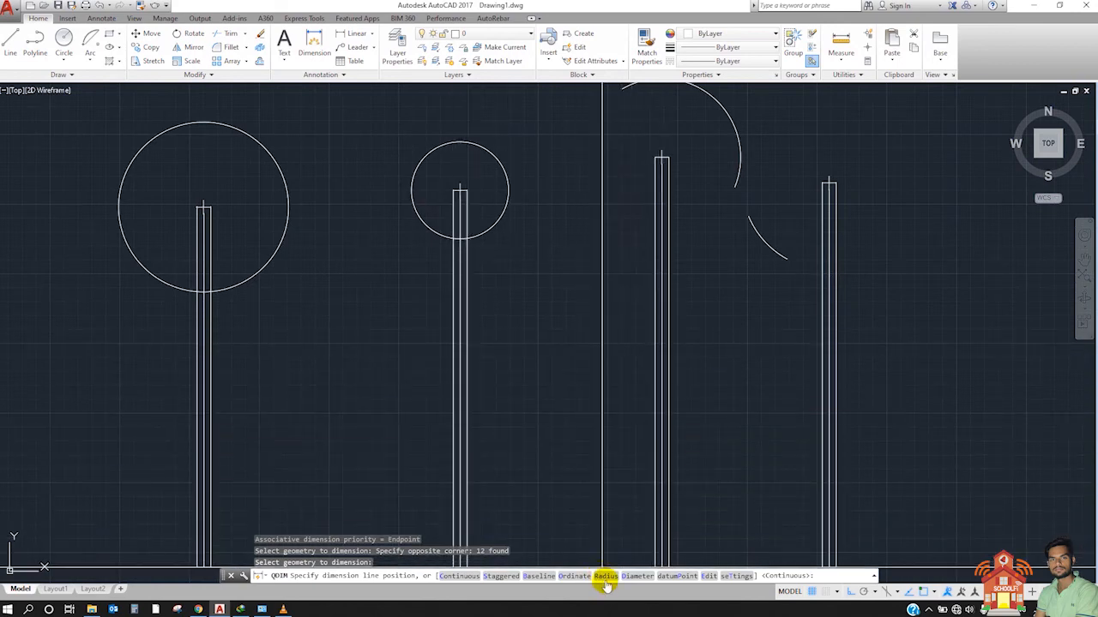
pyautogui.click(605, 576)
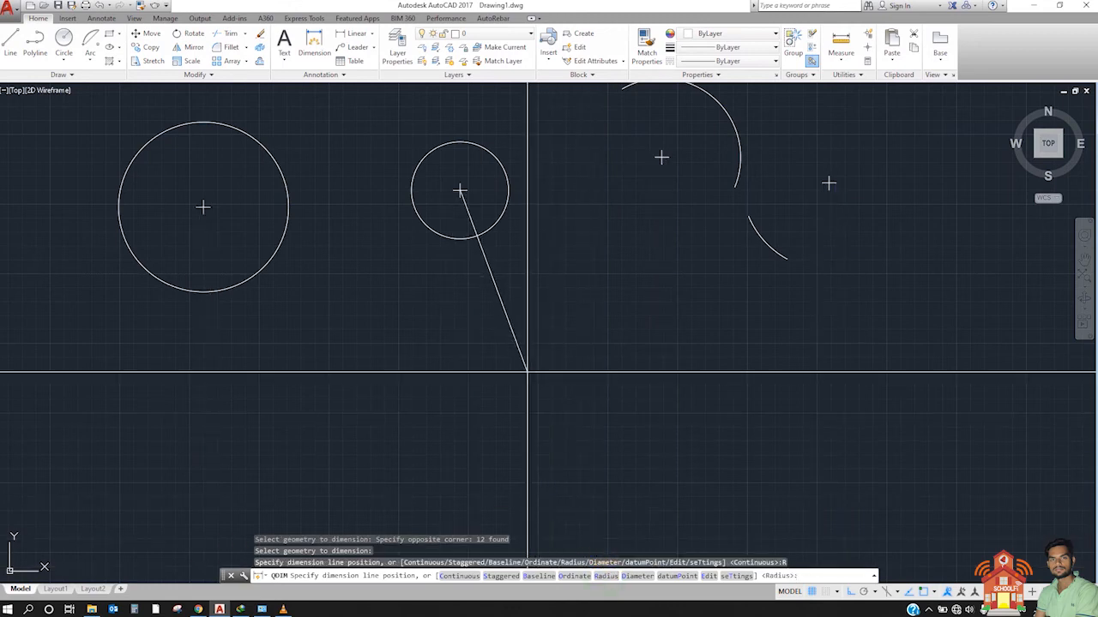
pyautogui.scroll(3, 495, 296)
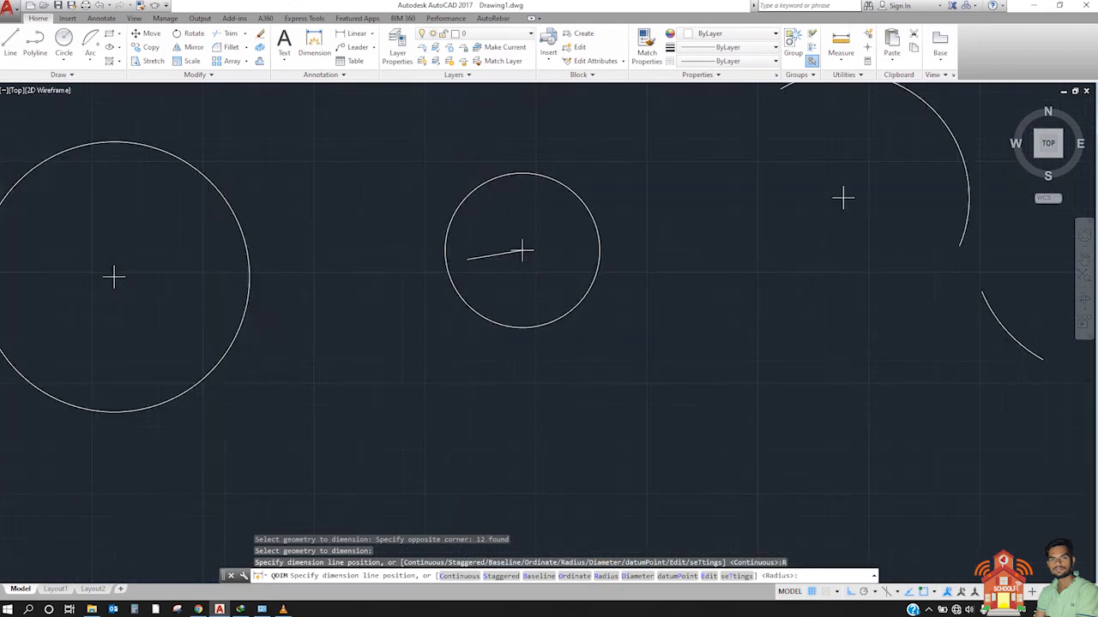
pyautogui.scroll(-5, 443, 350)
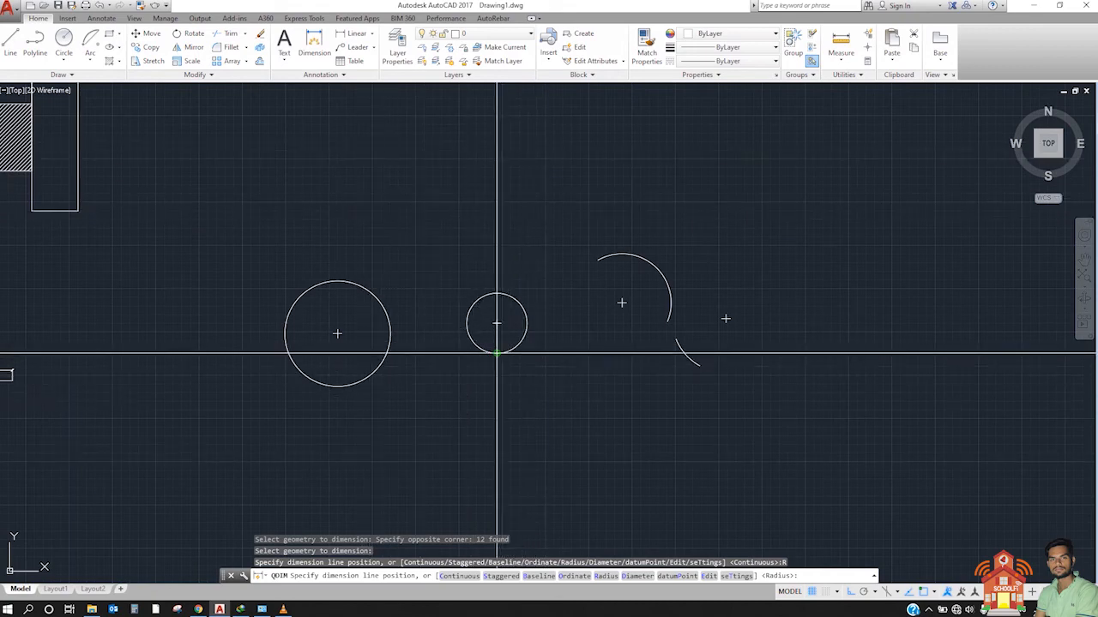
pyautogui.click(497, 351)
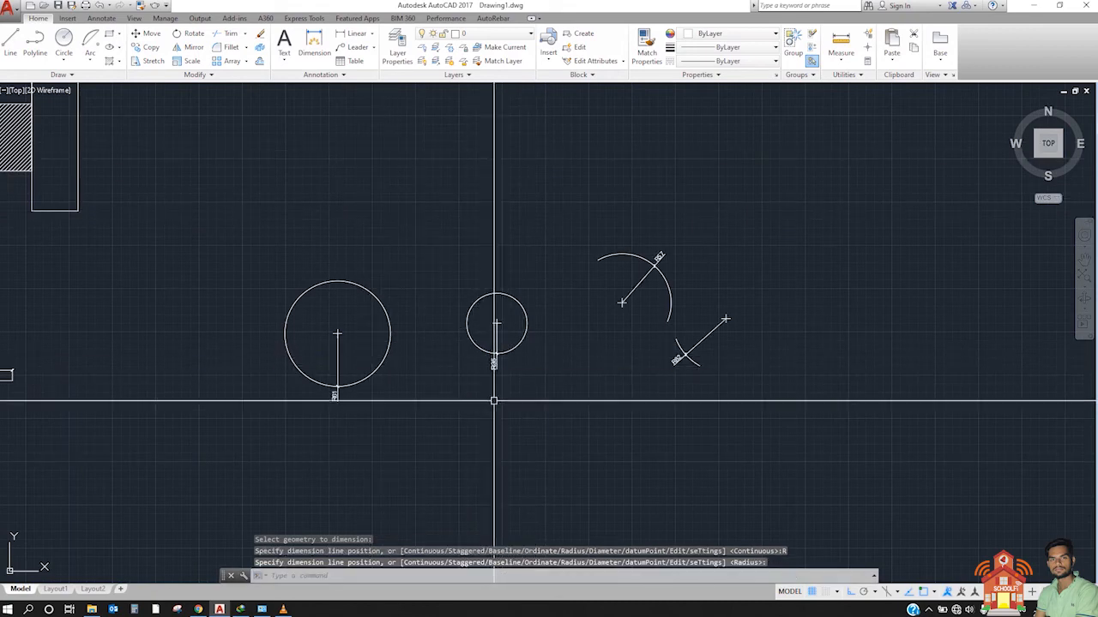
# Step: Copy the radius-dimensioned circles and arcs straight down to make a second row directly beneath the originals
pyautogui.scroll(5, 258, 407)
pyautogui.scroll(-6, 300, 377)
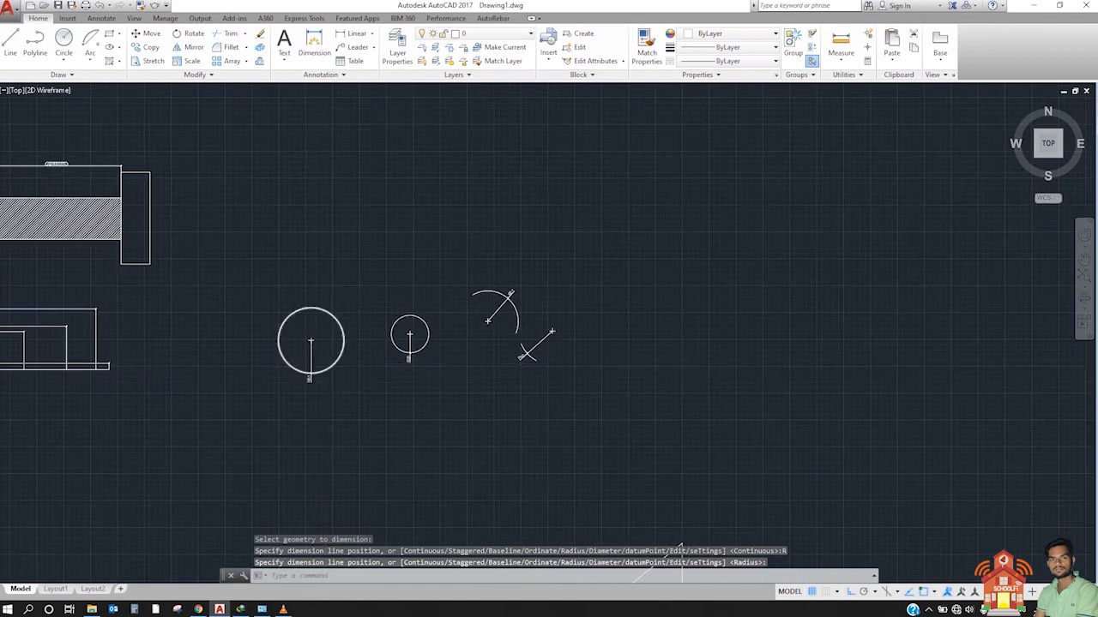
pyautogui.scroll(4, 328, 370)
pyautogui.moveTo(638, 334); pyautogui.dragTo(399, 361, button='middle')
pyautogui.scroll(-4, 490, 297)
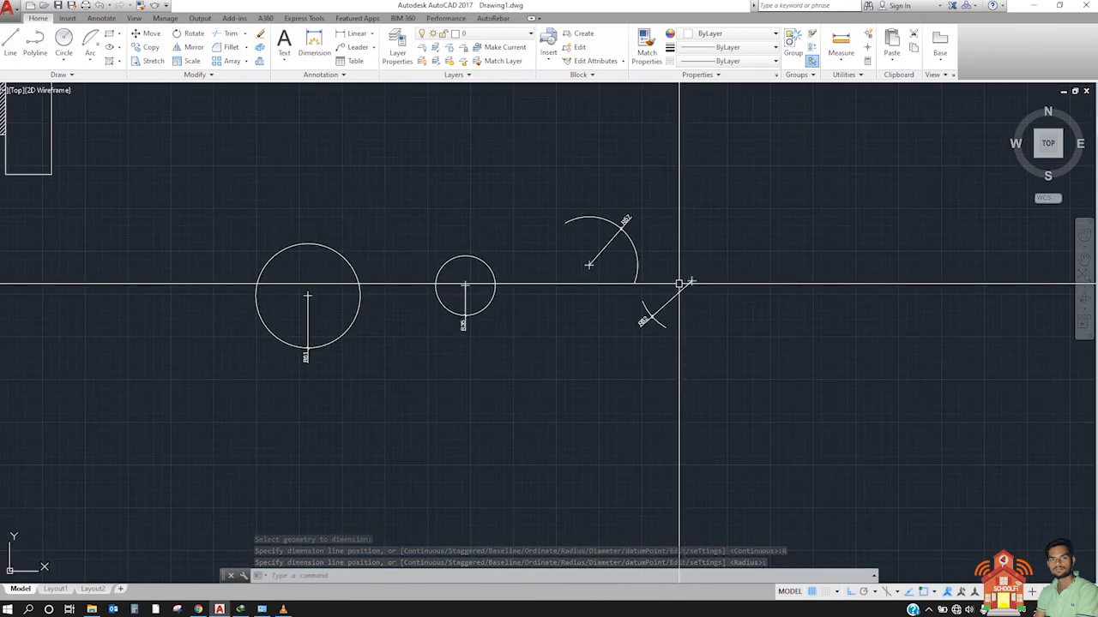
pyautogui.click(236, 169)
pyautogui.click(878, 406)
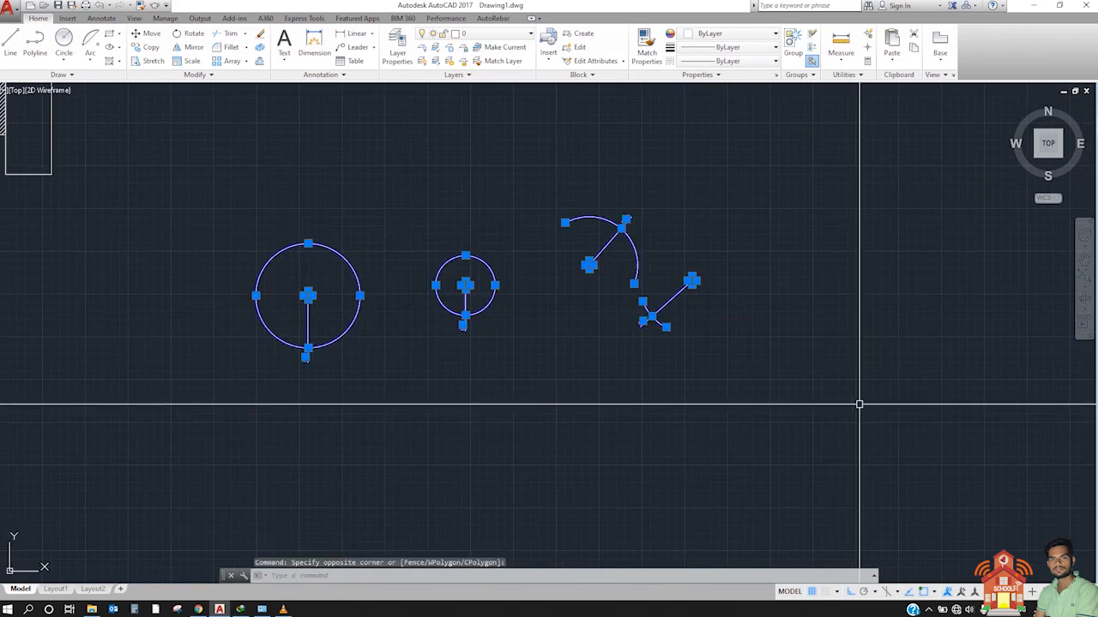
pyautogui.write('co')
pyautogui.press('Return')
pyautogui.click(863, 272)
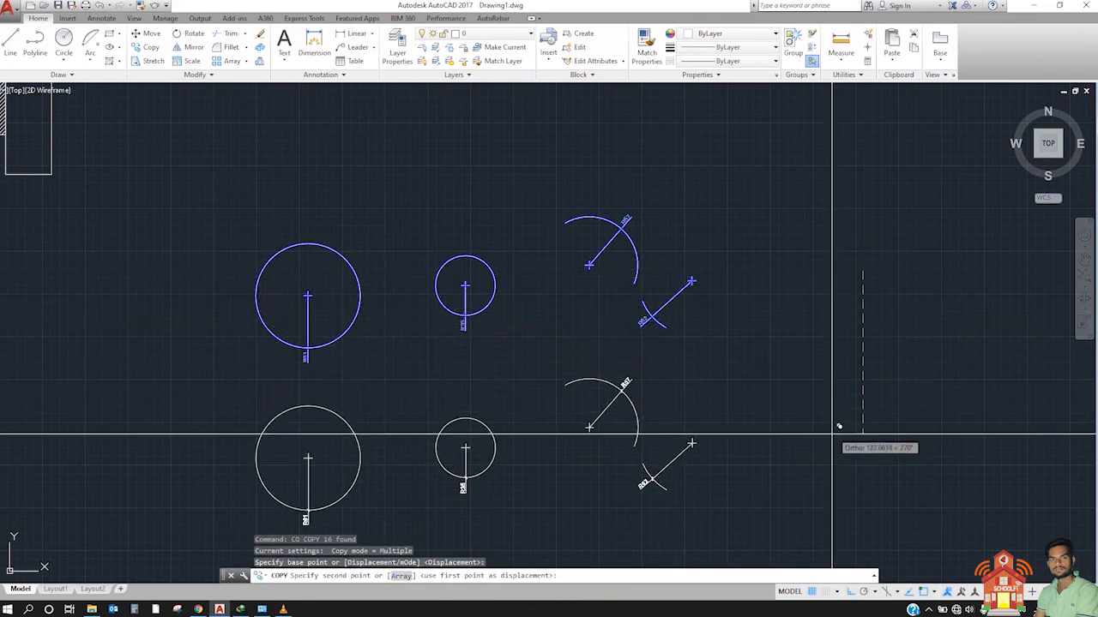
pyautogui.click(838, 449)
pyautogui.moveTo(799, 399); pyautogui.dragTo(816, 267, button='middle')
pyautogui.press('Escape')
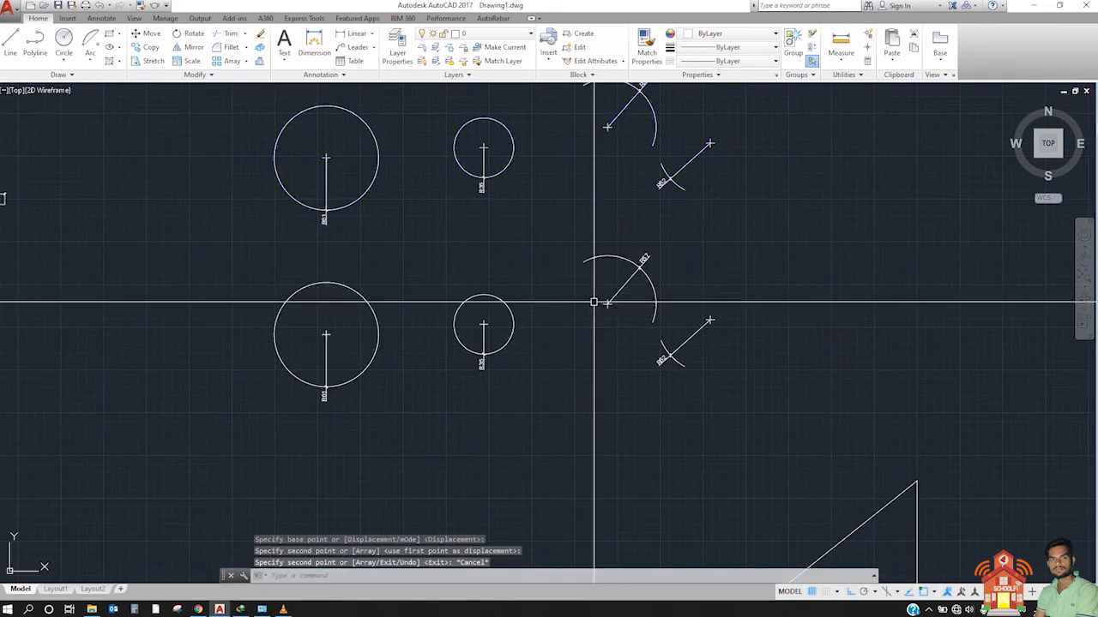
pyautogui.moveTo(588, 301)
pyautogui.mouseDown(button='middle')
pyautogui.moveTo(522, 331)
pyautogui.moveTo(549, 315)
pyautogui.mouseUp(button='middle')
pyautogui.scroll(2, 530, 327)
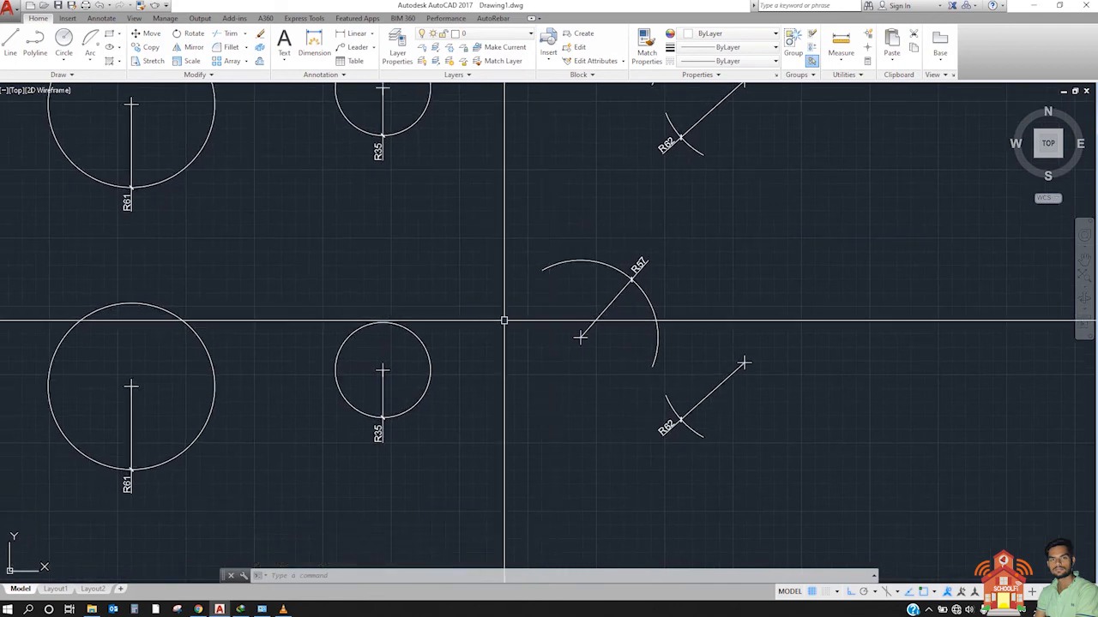
pyautogui.scroll(-4, 503, 318)
pyautogui.scroll(2, 422, 306)
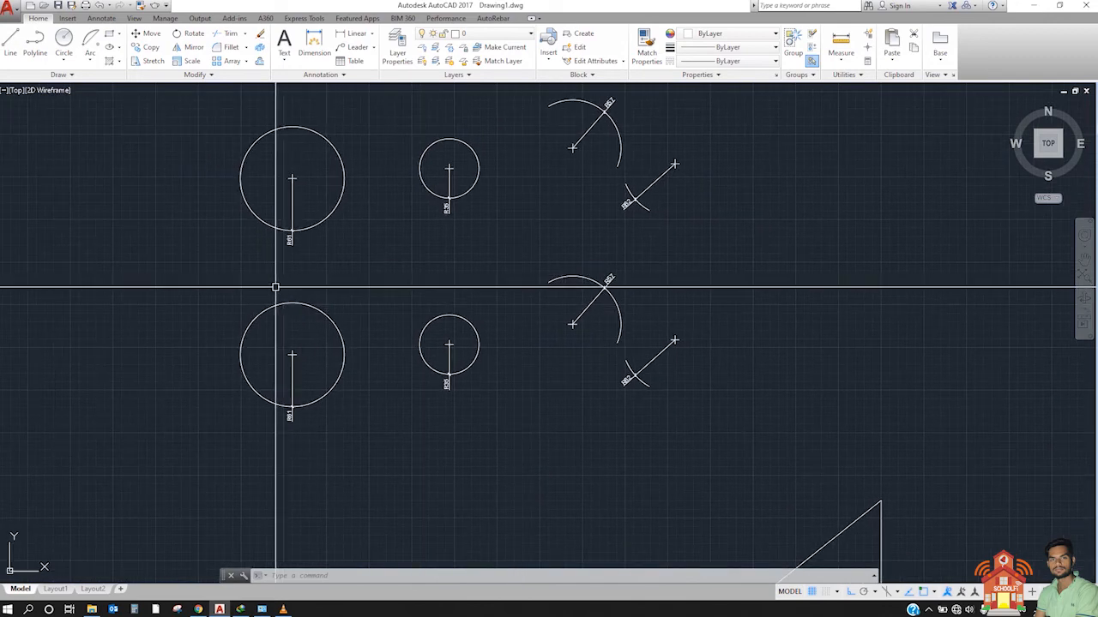
pyautogui.click(176, 264)
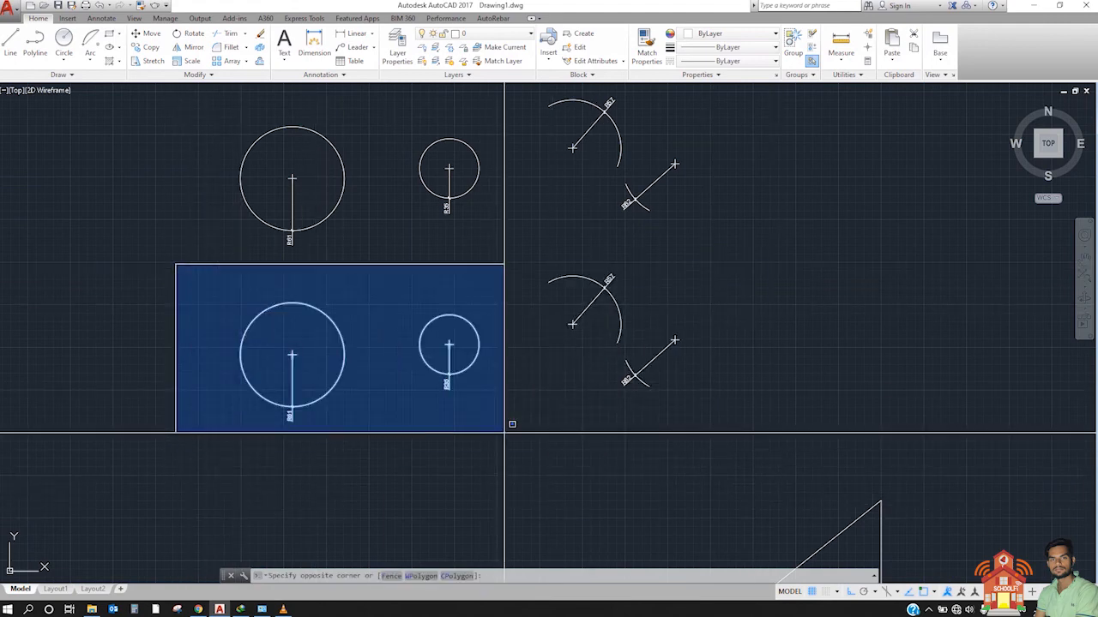
pyautogui.click(743, 431)
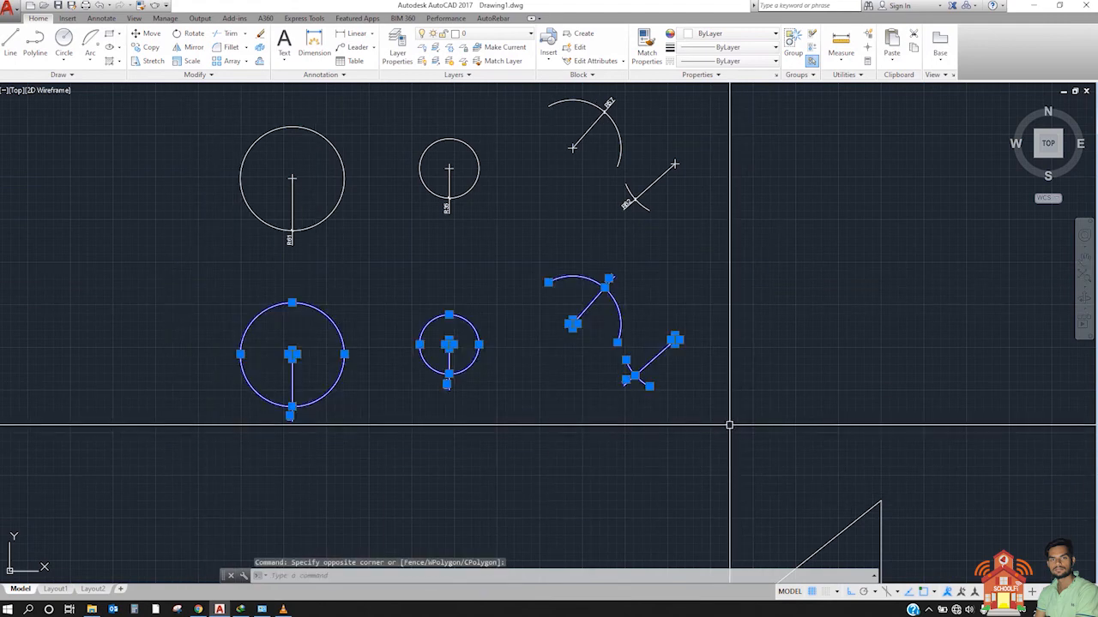
pyautogui.write('copy')
pyautogui.press('Return')
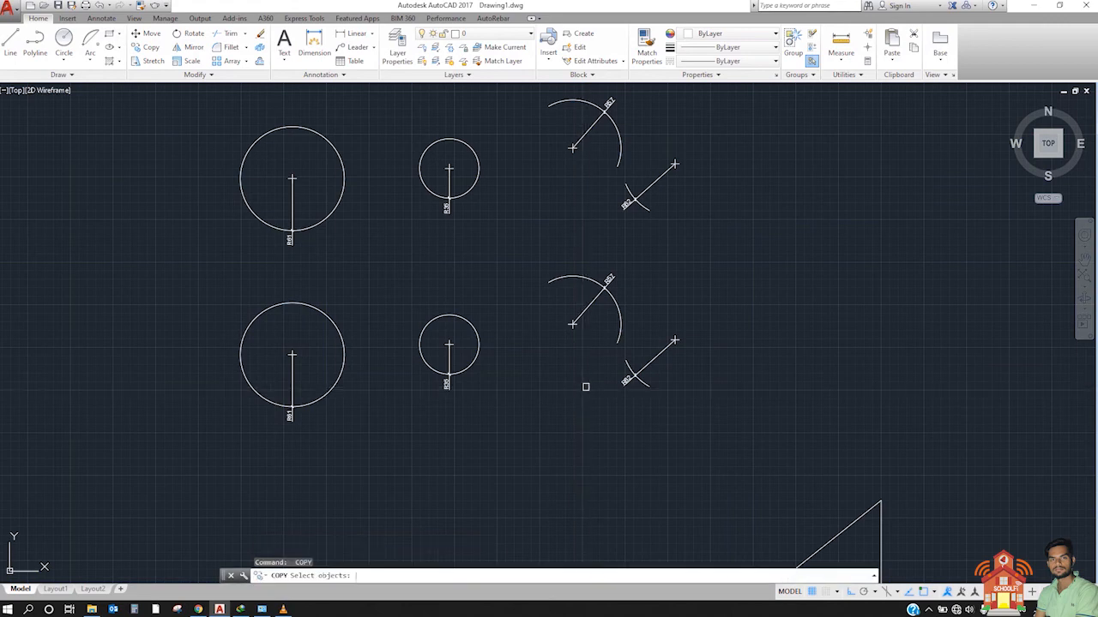
pyautogui.press('Escape')
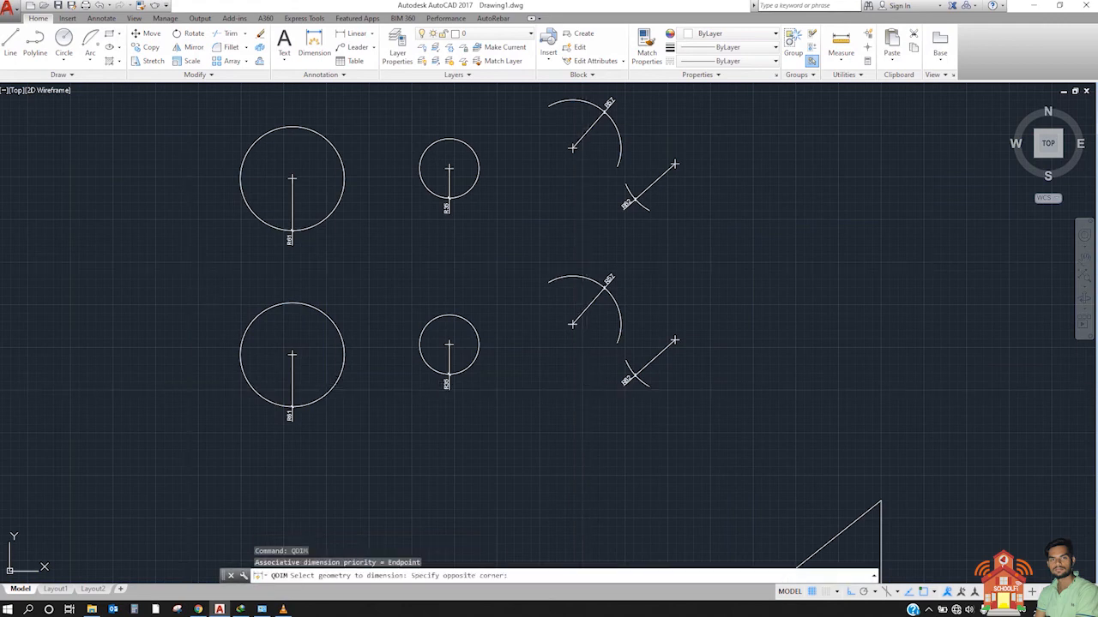
# Step: Add quick diameter dimensions (QDIM, Diameter) to the circles and arcs in the copied lower row
pyautogui.click(836, 482)
pyautogui.press('Return')
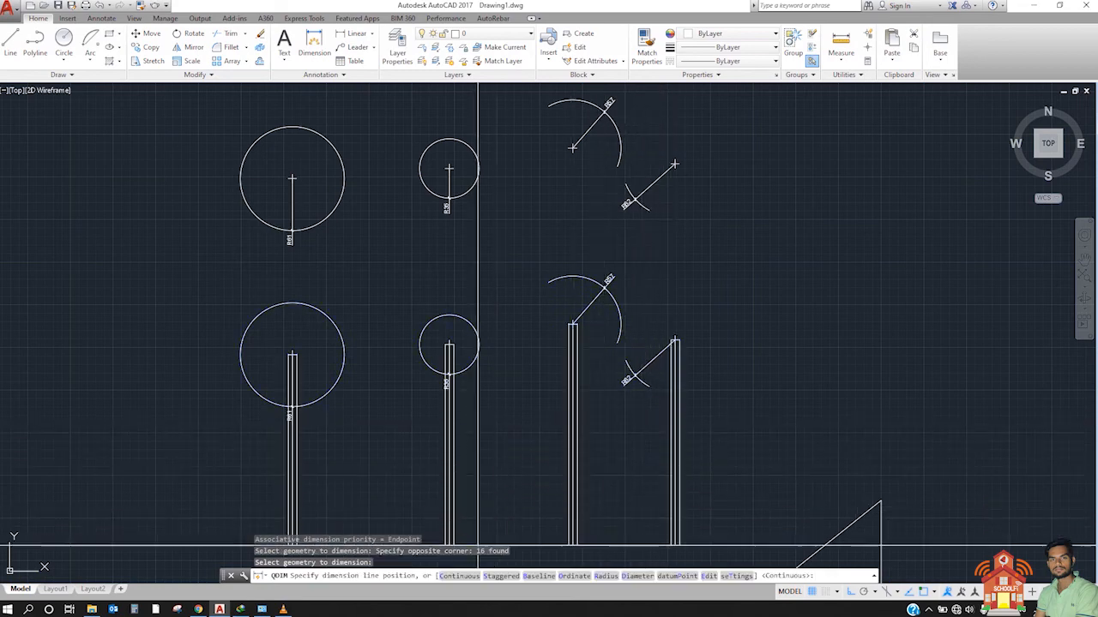
pyautogui.click(542, 576)
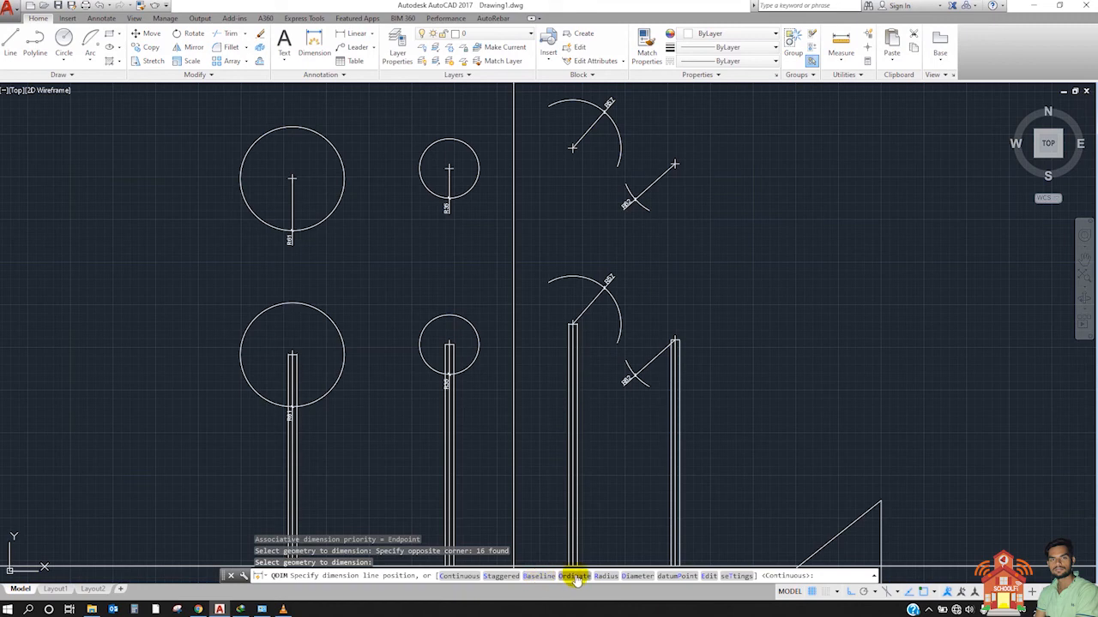
pyautogui.click(638, 576)
pyautogui.scroll(4, 488, 386)
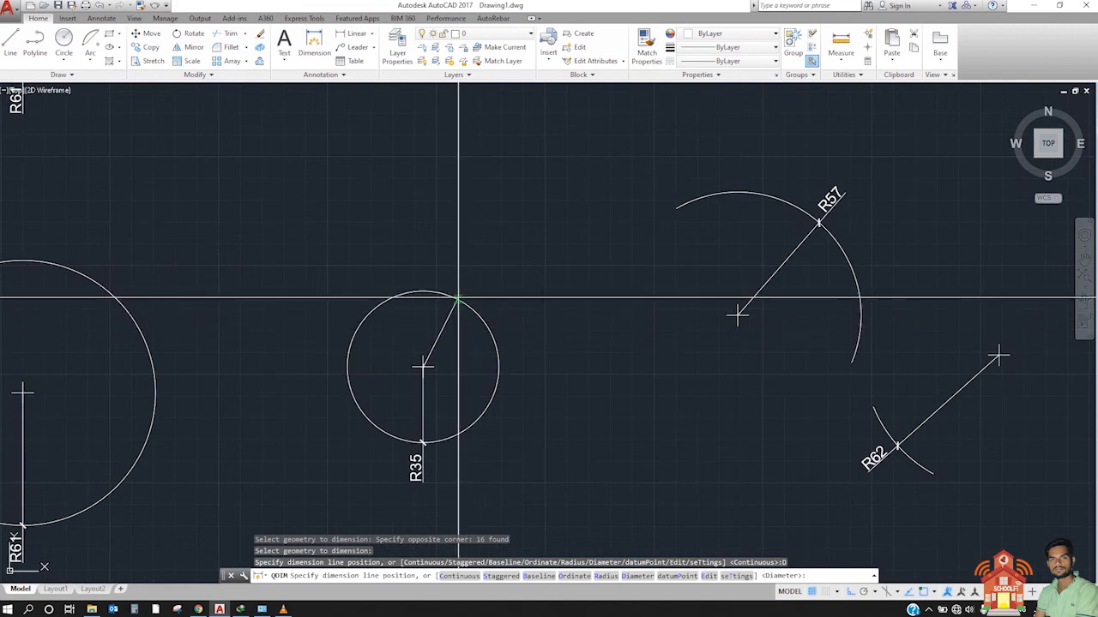
pyautogui.click(366, 316)
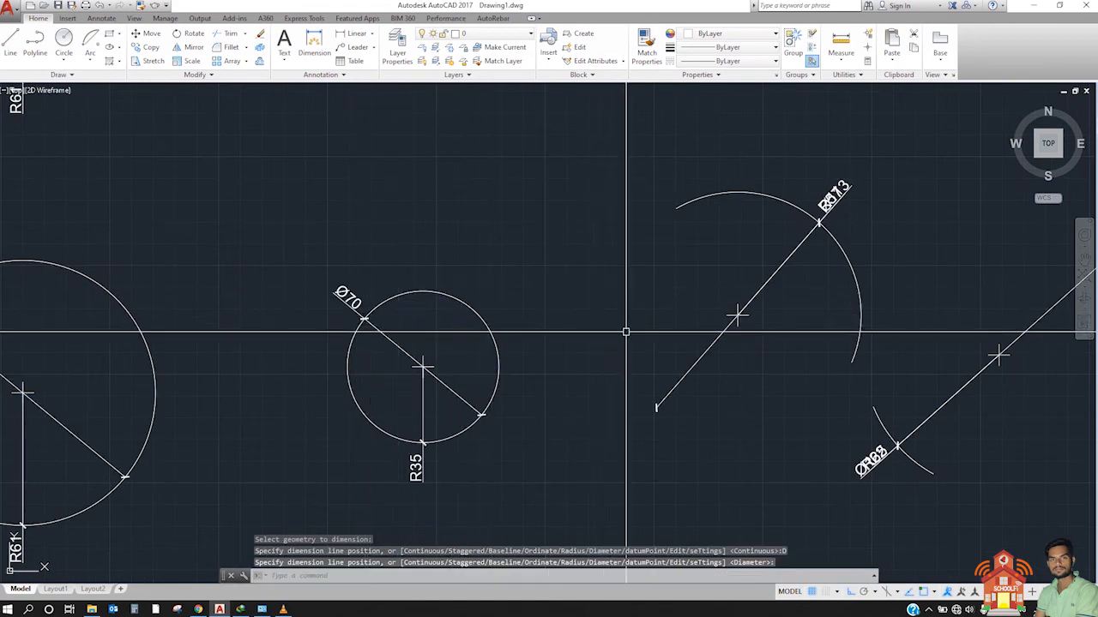
# Step: Reposition the larger arc's diameter dimension in the lower row so its text sits inside the arc, clear of the radius text
pyautogui.scroll(-5, 626, 331)
pyautogui.scroll(2, 463, 352)
pyautogui.scroll(4, 295, 360)
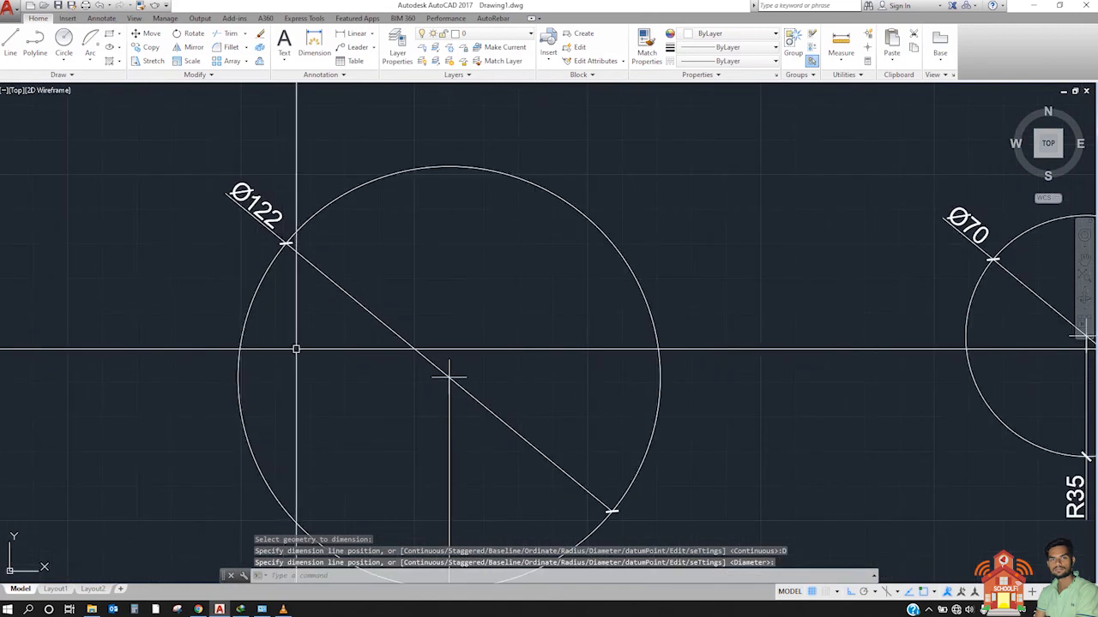
pyautogui.scroll(-2, 289, 188)
pyautogui.moveTo(760, 300); pyautogui.dragTo(372, 368, button='middle')
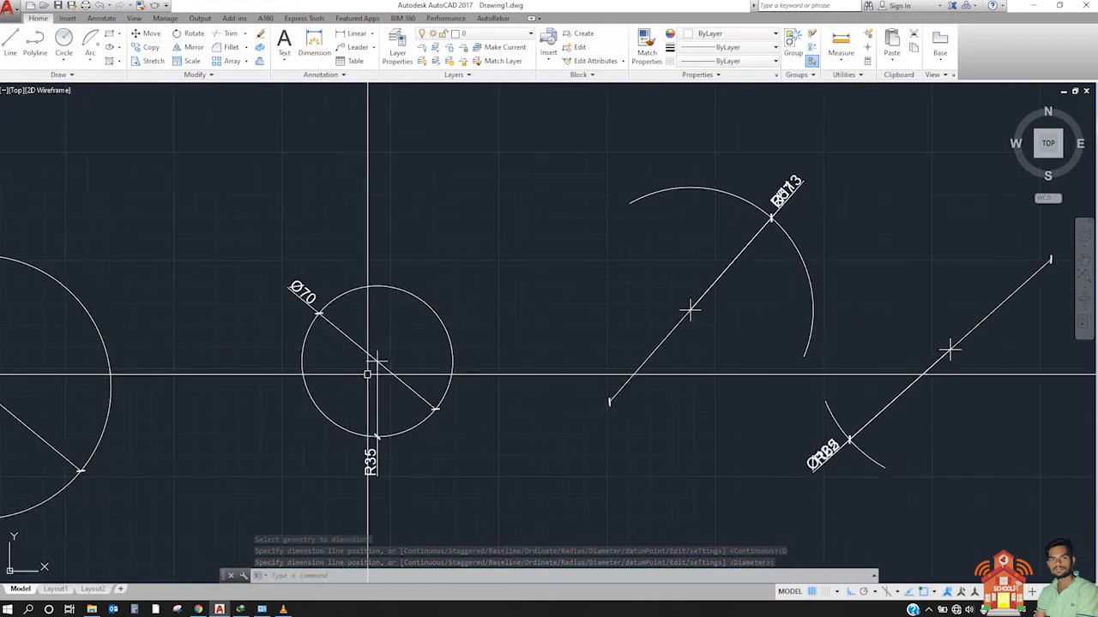
pyautogui.scroll(6, 745, 176)
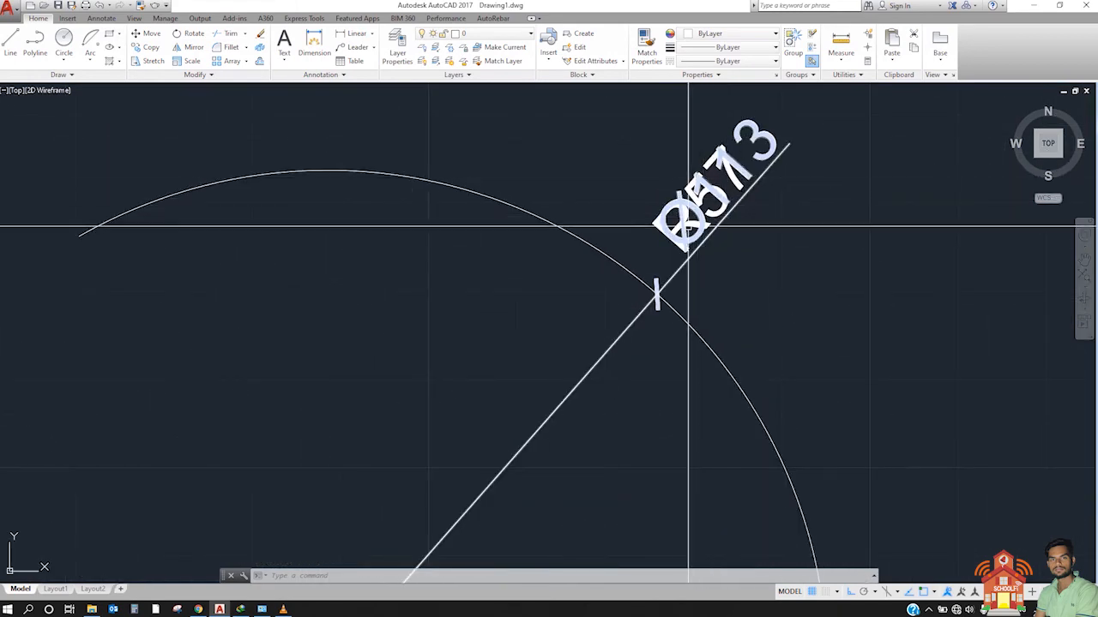
pyautogui.scroll(-4, 737, 203)
pyautogui.click(738, 202)
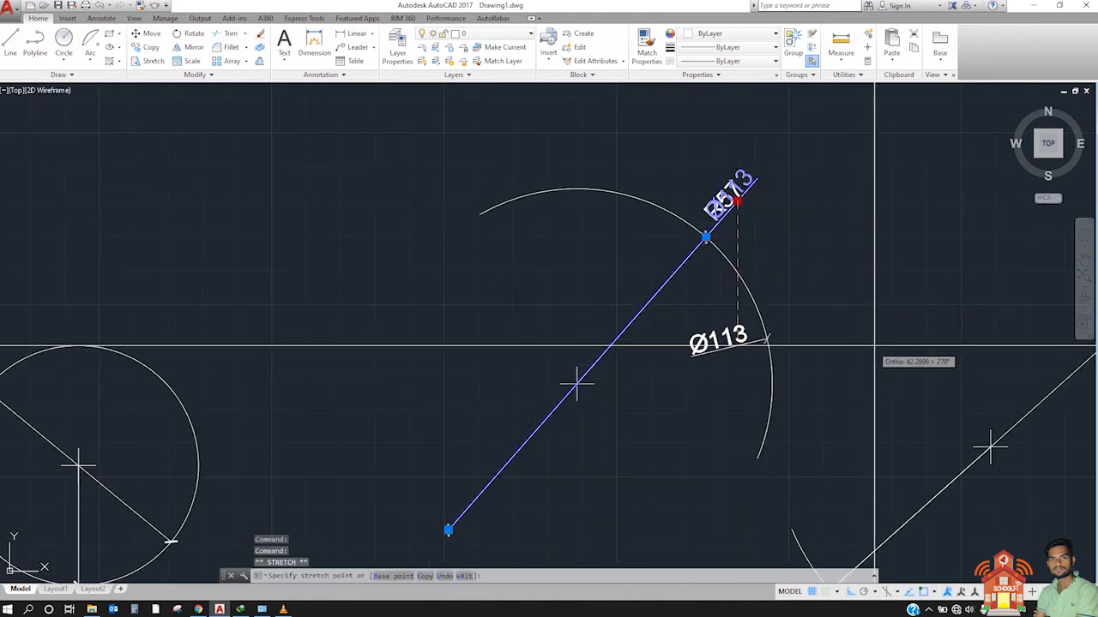
pyautogui.press('Escape')
pyautogui.moveTo(749, 407); pyautogui.dragTo(574, 344, button='middle')
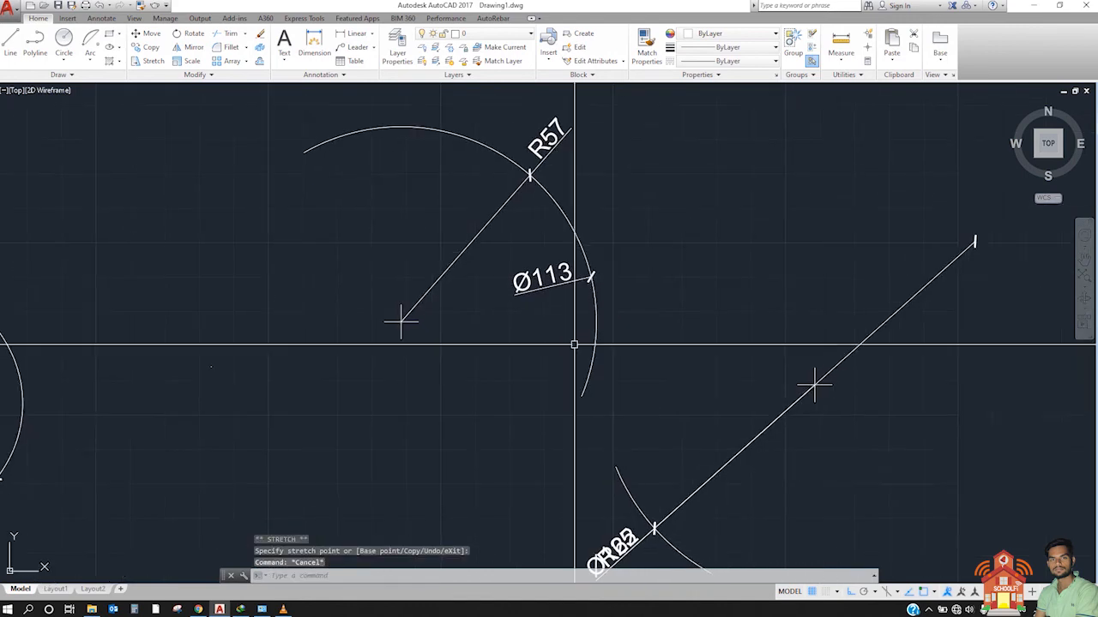
# Step: Reposition the small arc's diameter dimension to the arc's upper end, clear of its radius dimension
pyautogui.moveTo(740, 480); pyautogui.dragTo(707, 283, button='middle')
pyautogui.click(563, 374)
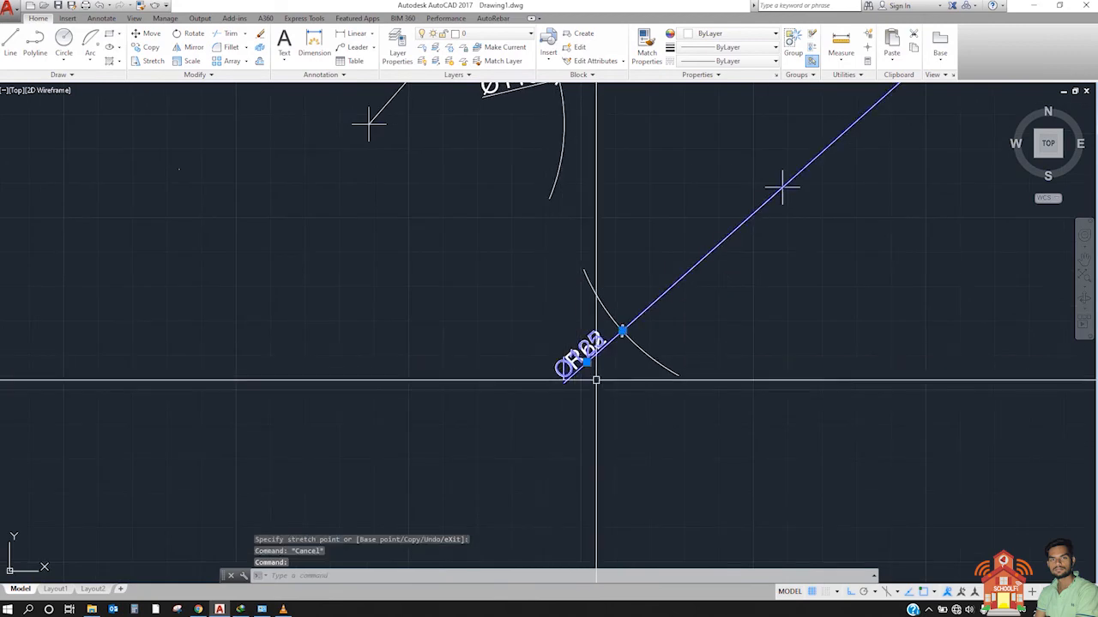
pyautogui.click(585, 364)
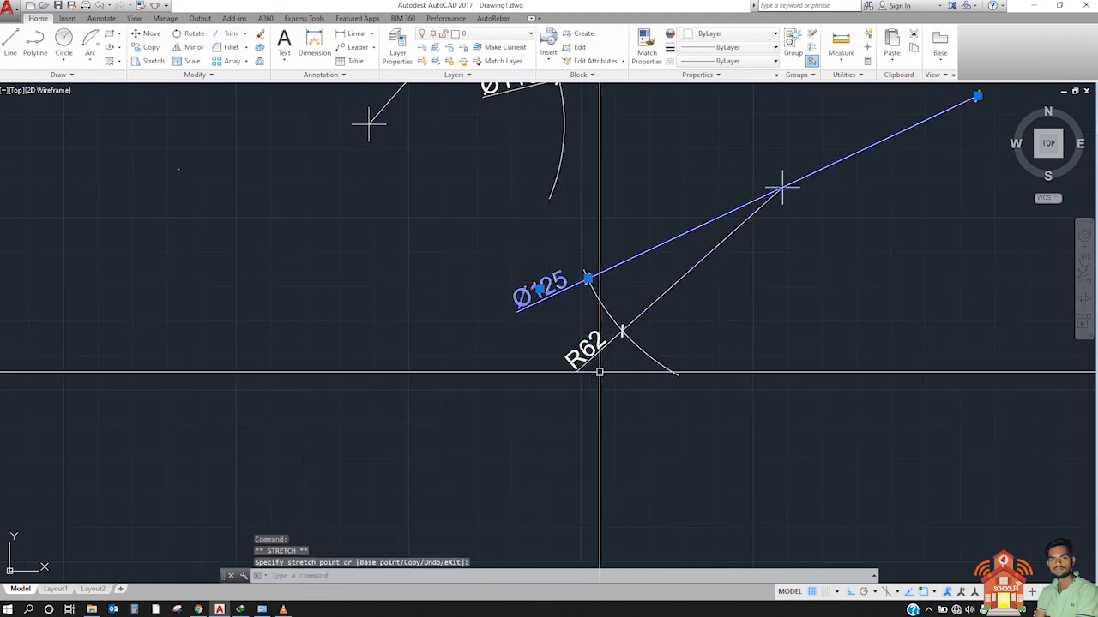
pyautogui.press('Escape')
# Step: Try to move the row of dimensioned shapes straight down with a window selection, and undo the move
pyautogui.scroll(-5, 754, 373)
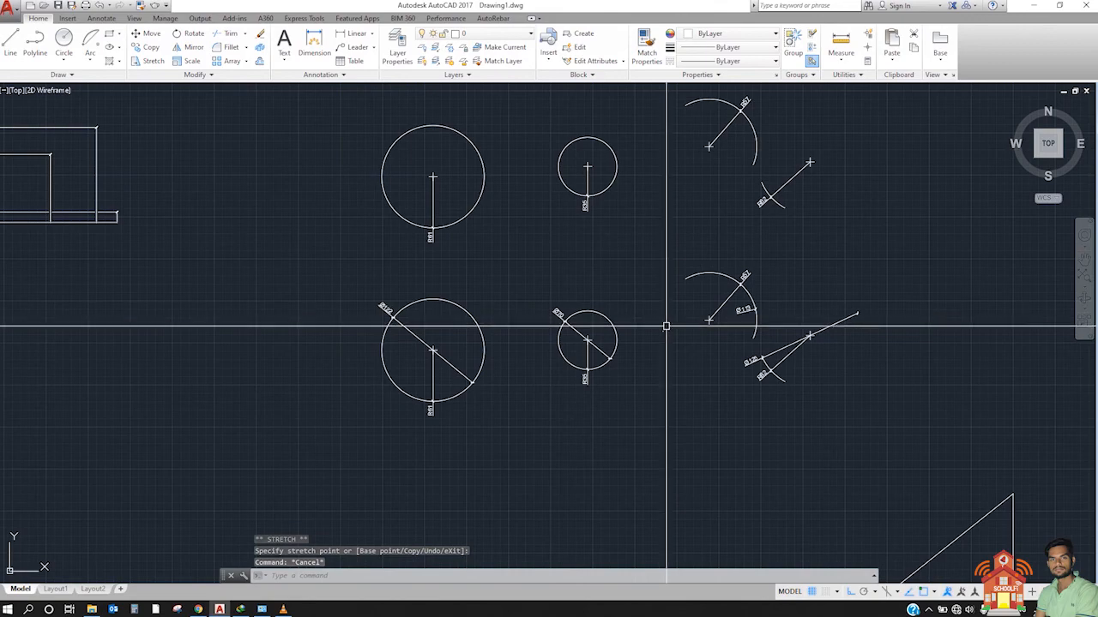
pyautogui.scroll(-5, 643, 141)
pyautogui.scroll(4, 535, 224)
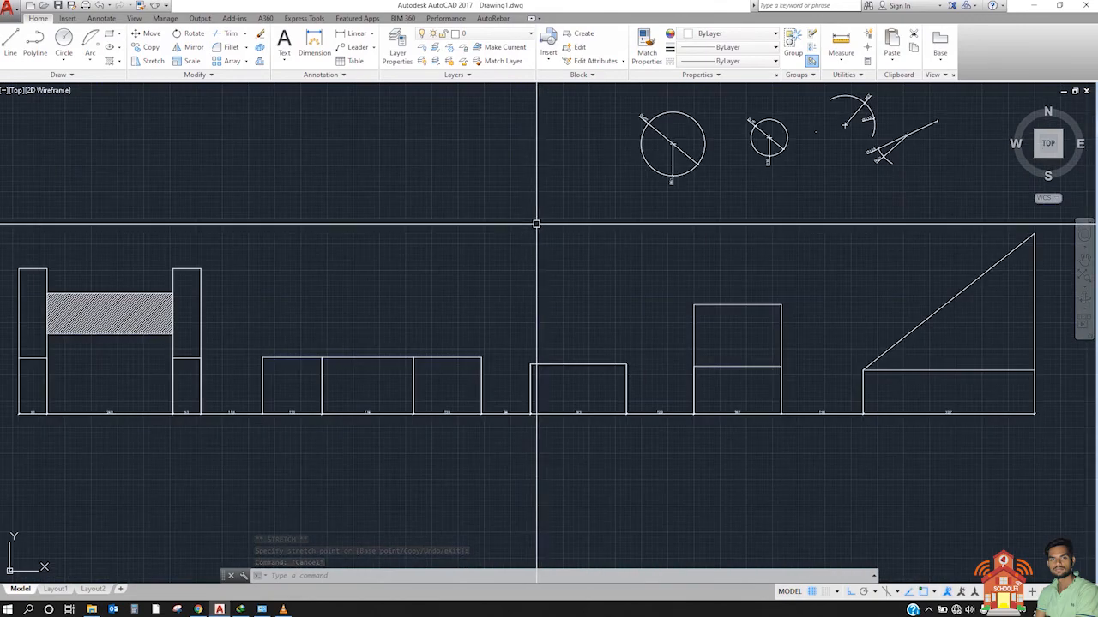
pyautogui.scroll(-2, 536, 224)
pyautogui.click(891, 371)
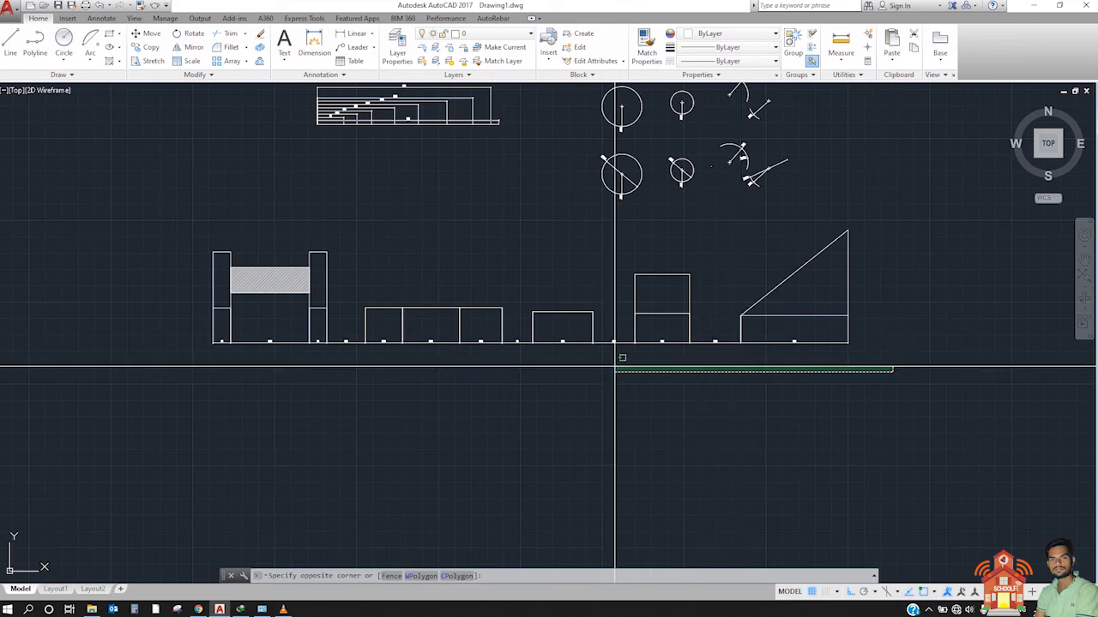
pyautogui.click(372, 437)
pyautogui.click(143, 231)
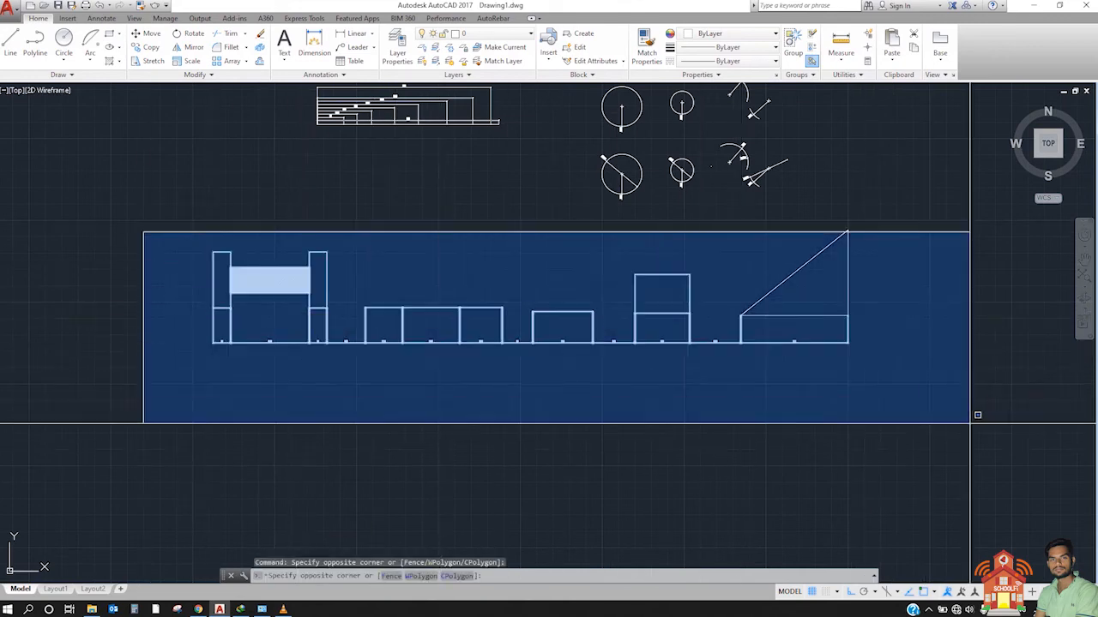
pyautogui.click(969, 423)
pyautogui.write('m')
pyautogui.press('Return')
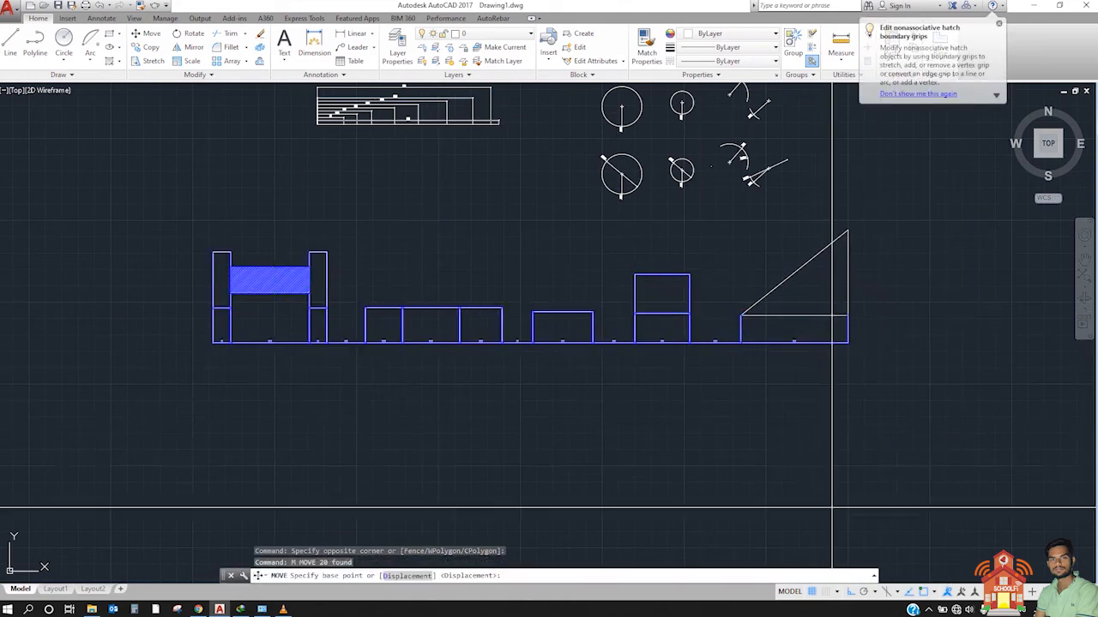
pyautogui.click(933, 341)
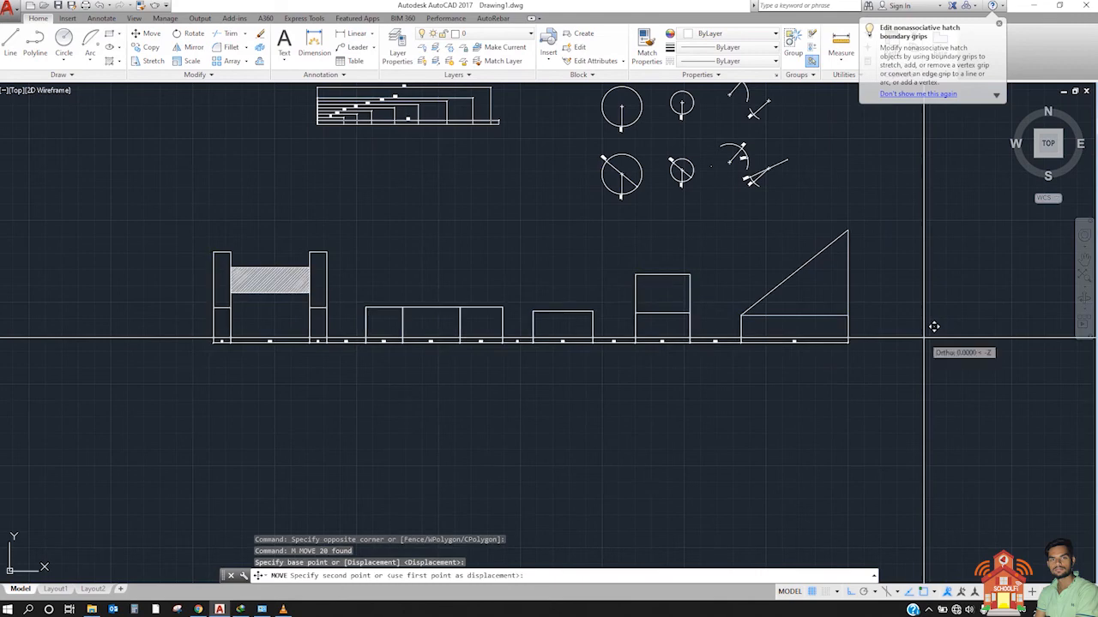
pyautogui.click(942, 480)
pyautogui.hotkey('ctrl', 'z')
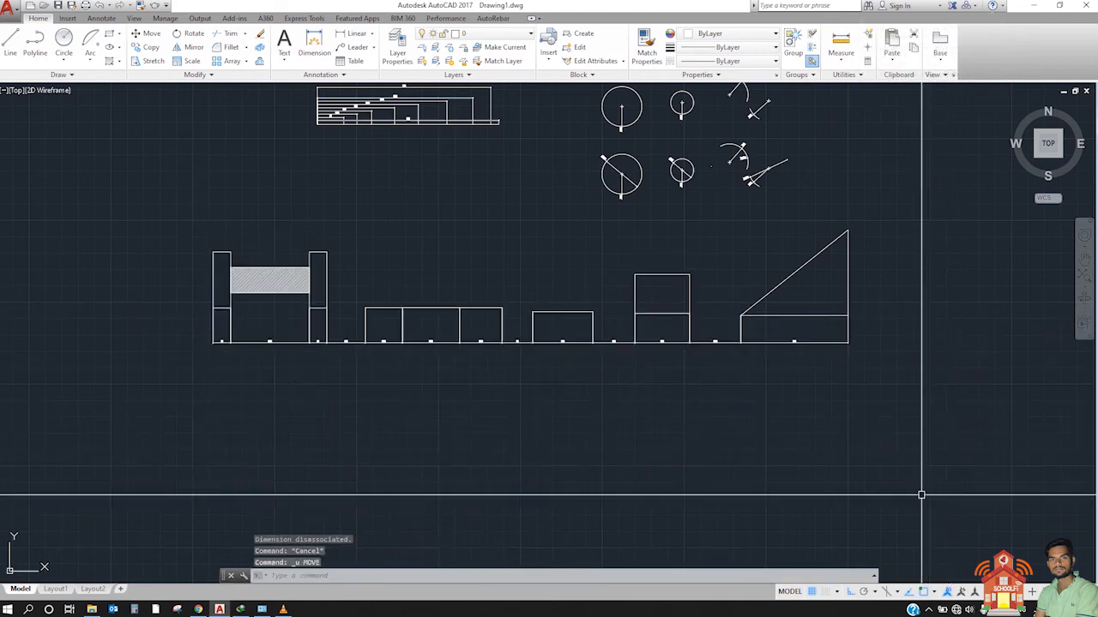
# Step: Copy the entire row of dimensioned shapes, including the triangle, straight down to make a second row directly beneath the original
pyautogui.click(136, 206)
pyautogui.click(990, 443)
pyautogui.write('c')
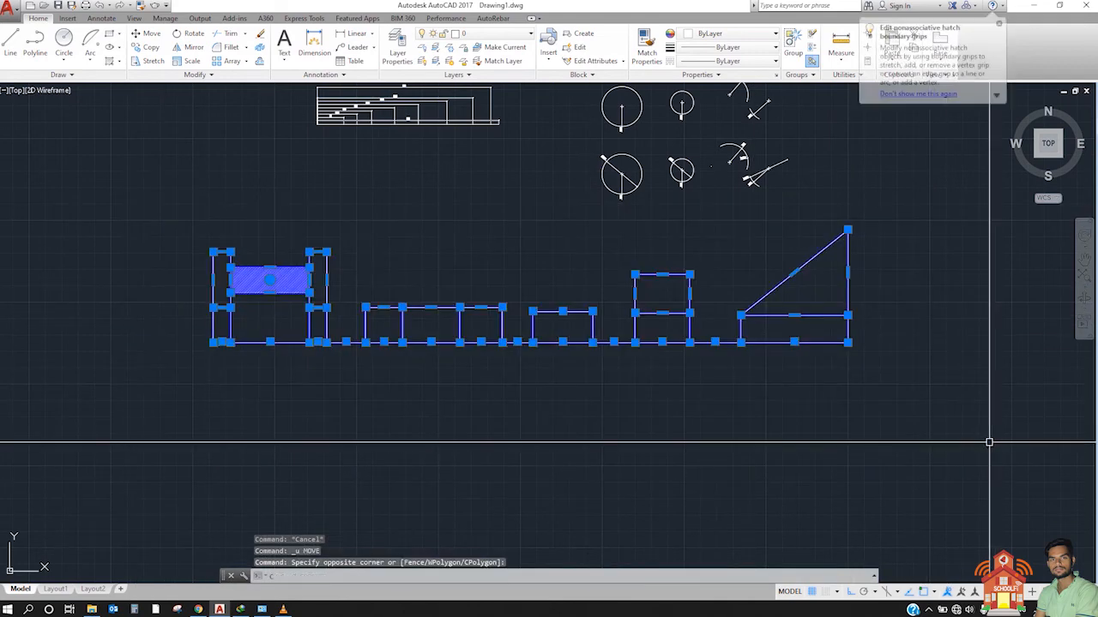
pyautogui.write('o')
pyautogui.press('Return')
pyautogui.click(930, 371)
pyautogui.click(915, 477)
pyautogui.press('Escape')
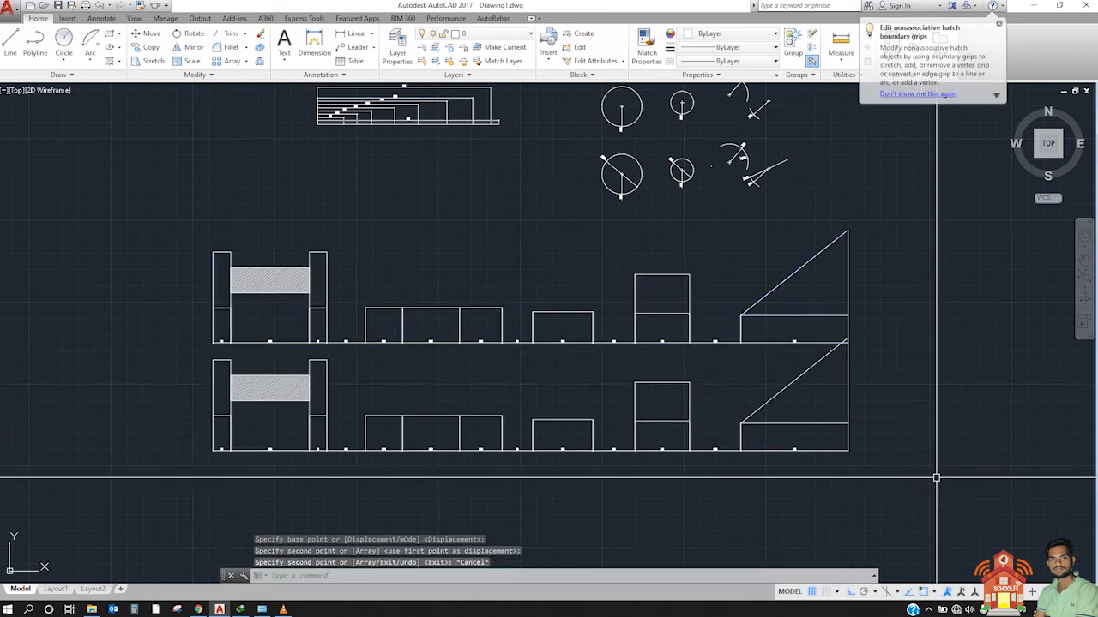
# Step: Erase the chain of continuous dimensions from the copied lower row, keeping its shapes and hatch
pyautogui.click(891, 468)
pyautogui.click(149, 436)
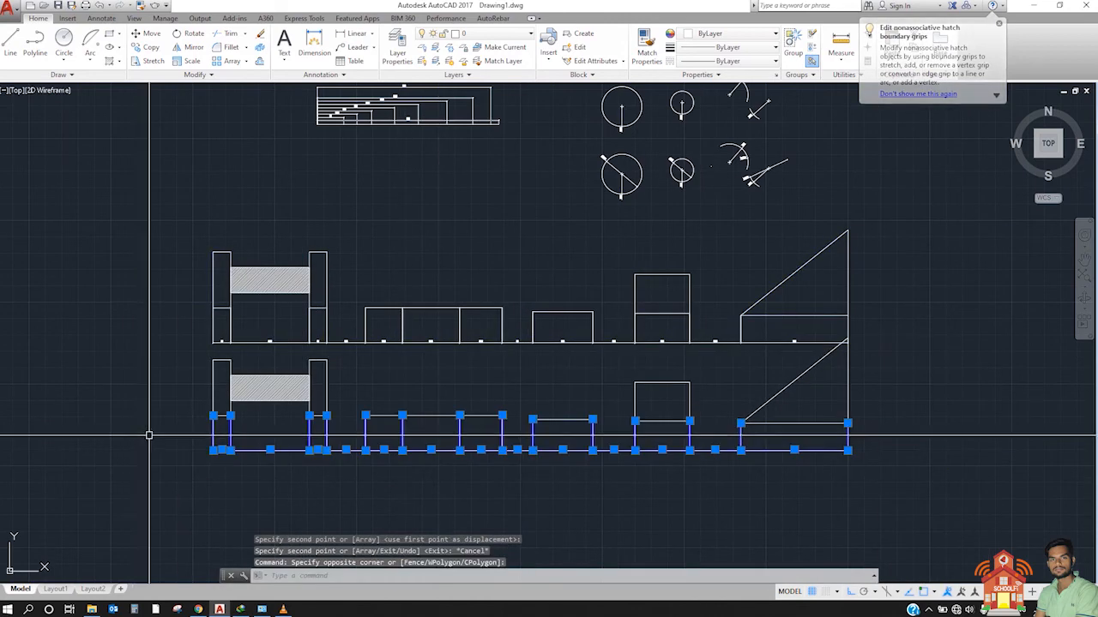
pyautogui.press('Delete')
pyautogui.moveTo(419, 458); pyautogui.dragTo(500, 432, button='middle')
pyautogui.scroll(5, 421, 374)
pyautogui.moveTo(421, 375); pyautogui.dragTo(289, 291, button='middle')
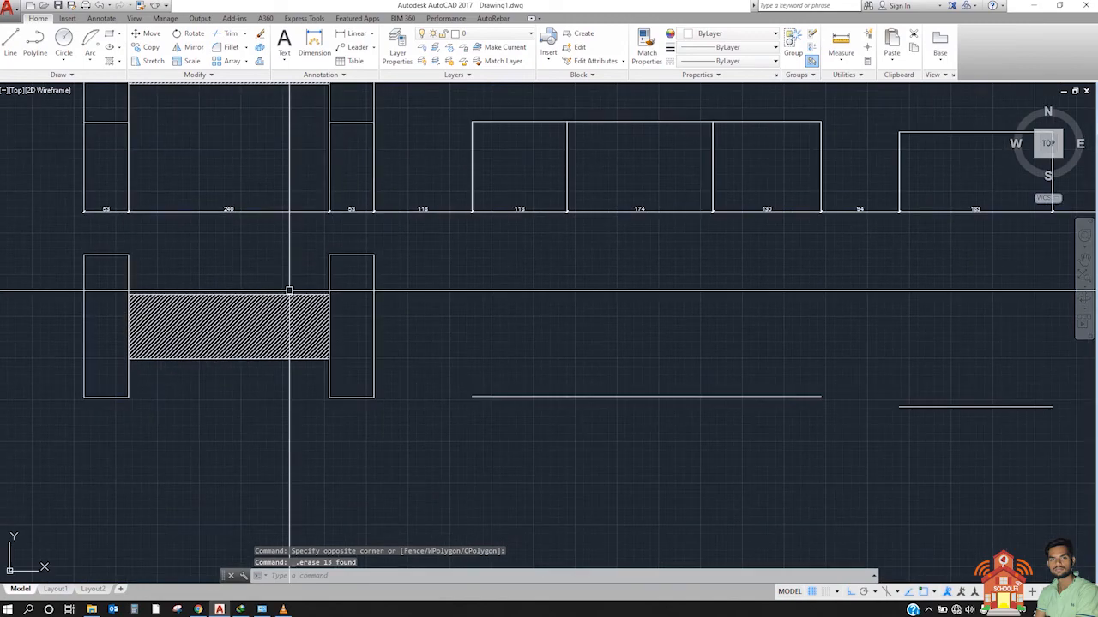
pyautogui.scroll(-2, 289, 292)
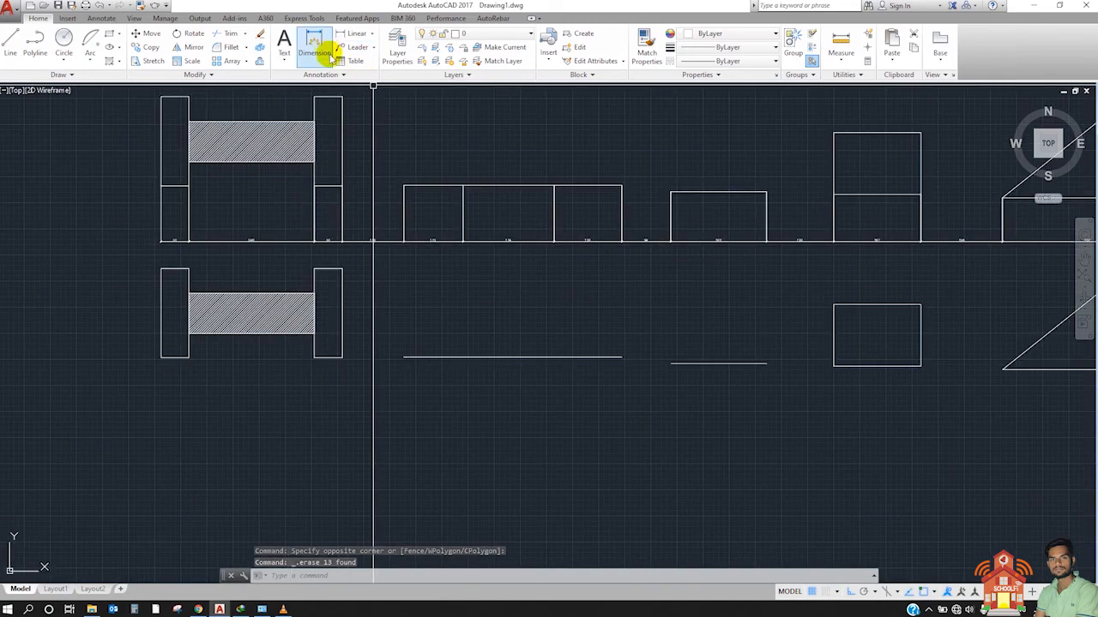
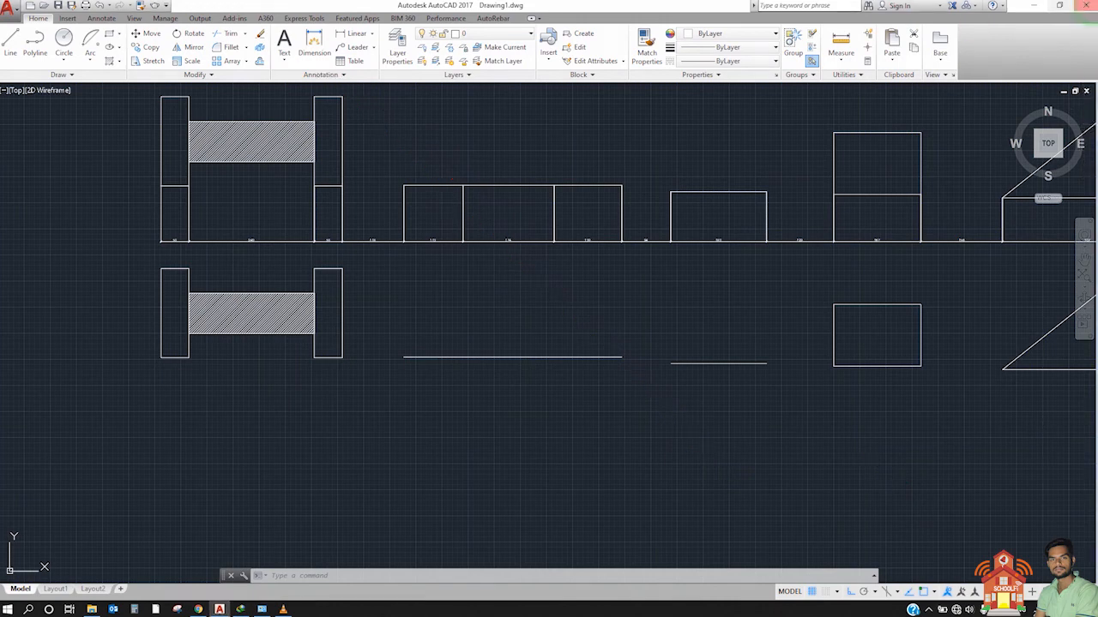
# Step: Use DIM to dimension the left edge and bottom edge of the left rectangle in the lower hatched figure
pyautogui.click(314, 47)
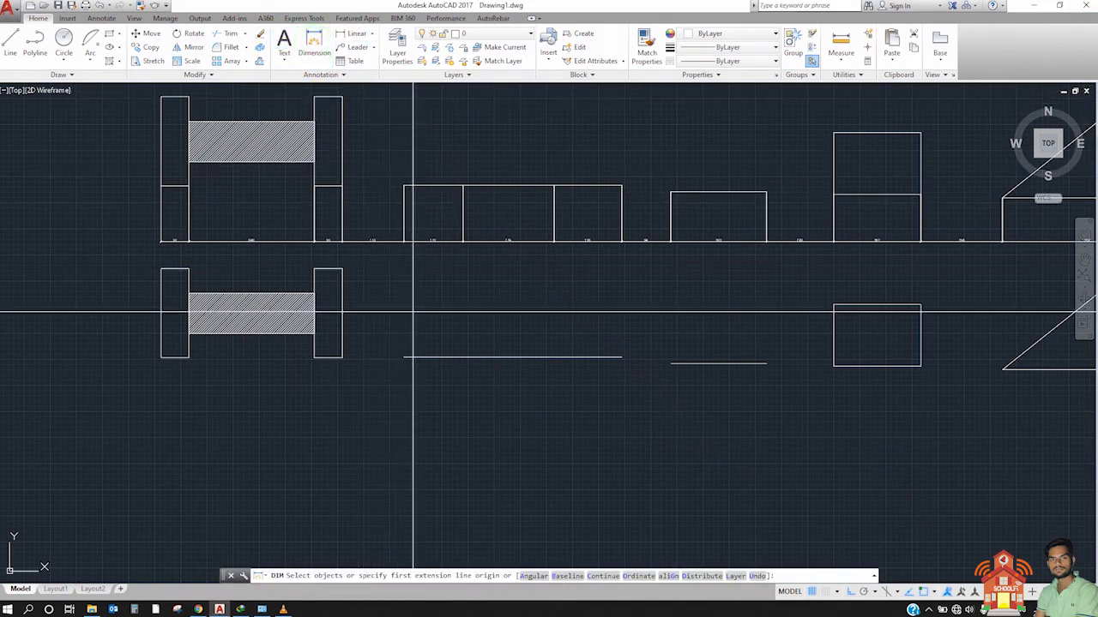
pyautogui.press('Escape')
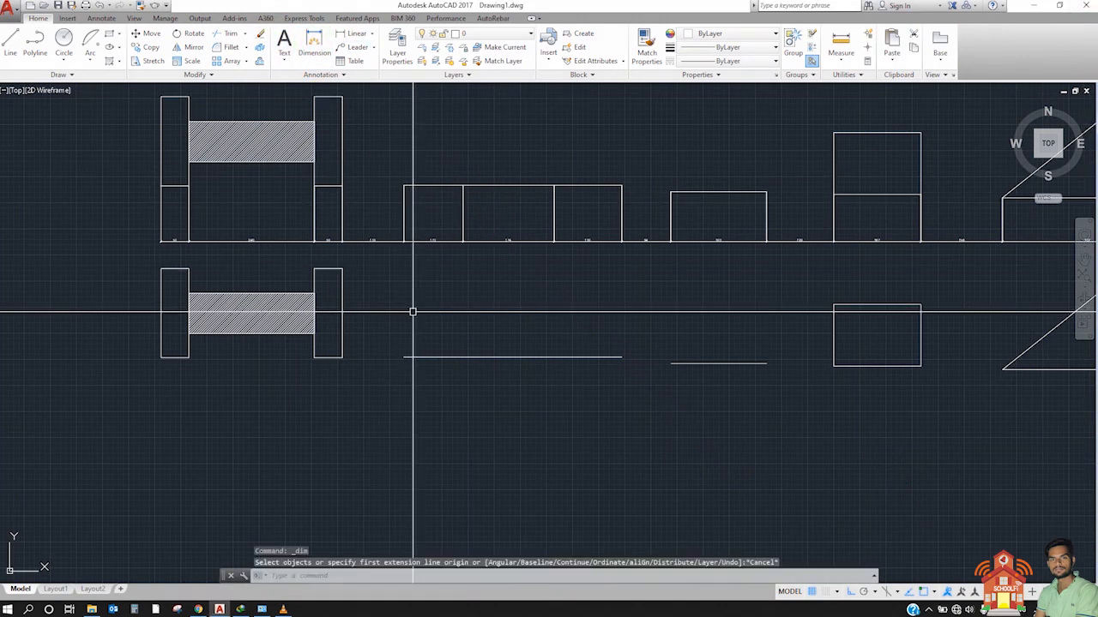
pyautogui.write('dim')
pyautogui.press('Return')
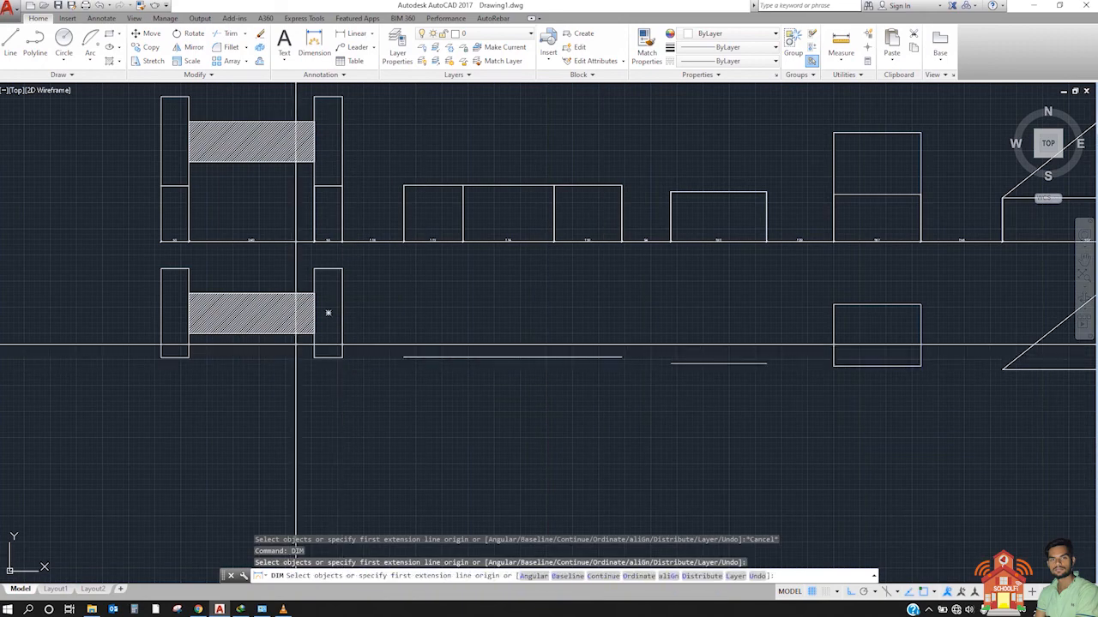
pyautogui.moveTo(288, 343)
pyautogui.mouseDown(button='middle')
pyautogui.moveTo(537, 439)
pyautogui.moveTo(466, 363)
pyautogui.mouseUp(button='middle')
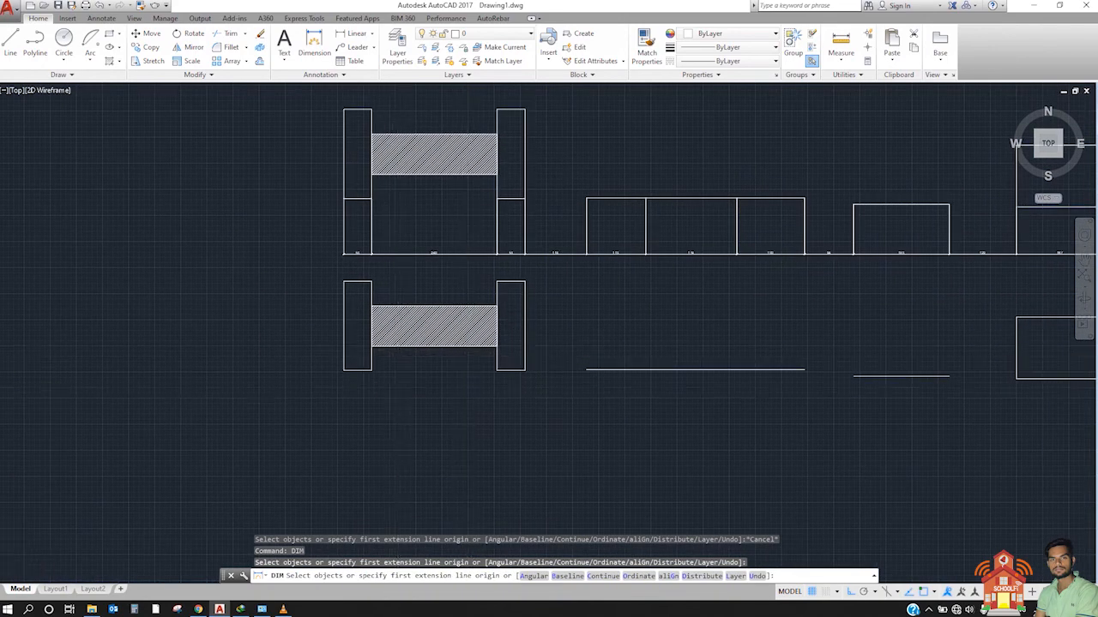
pyautogui.scroll(4, 395, 369)
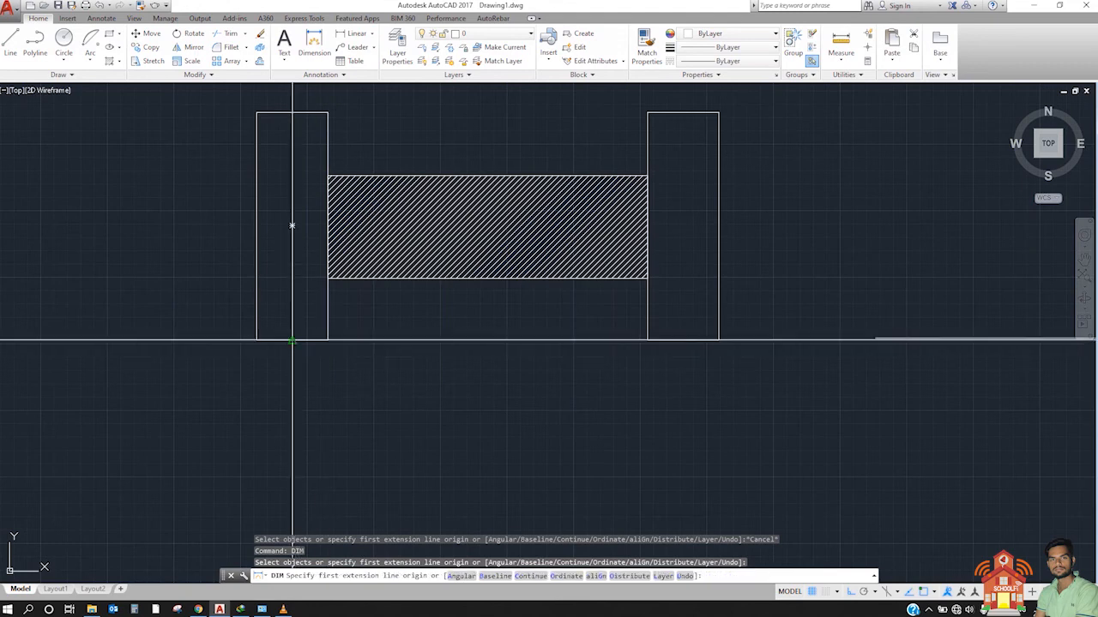
pyautogui.scroll(2, 264, 341)
pyautogui.press('Return')
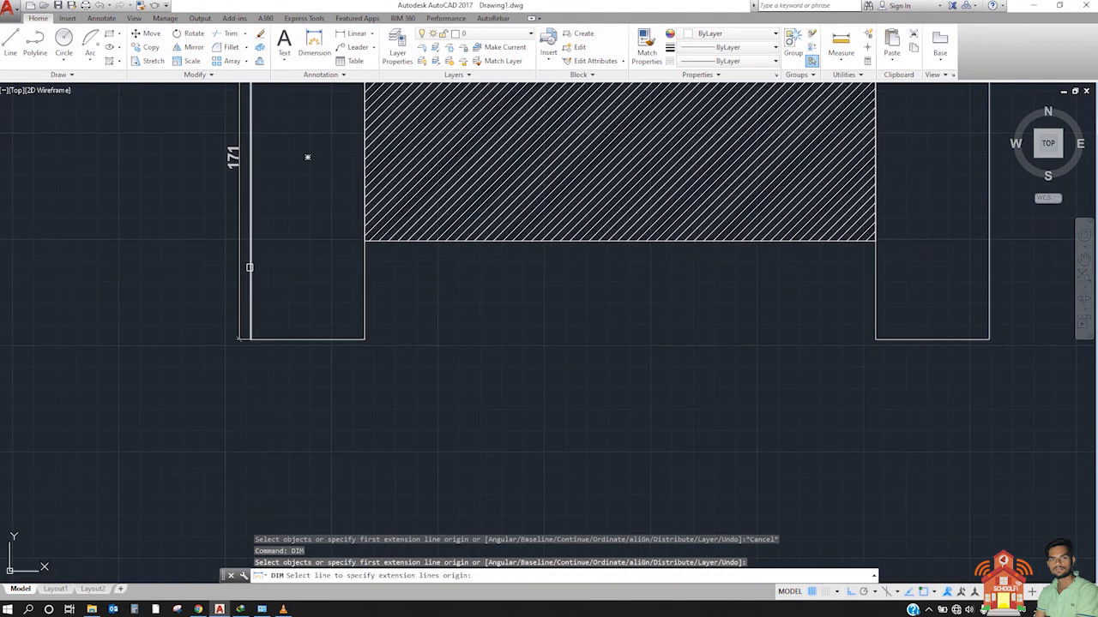
pyautogui.click(251, 268)
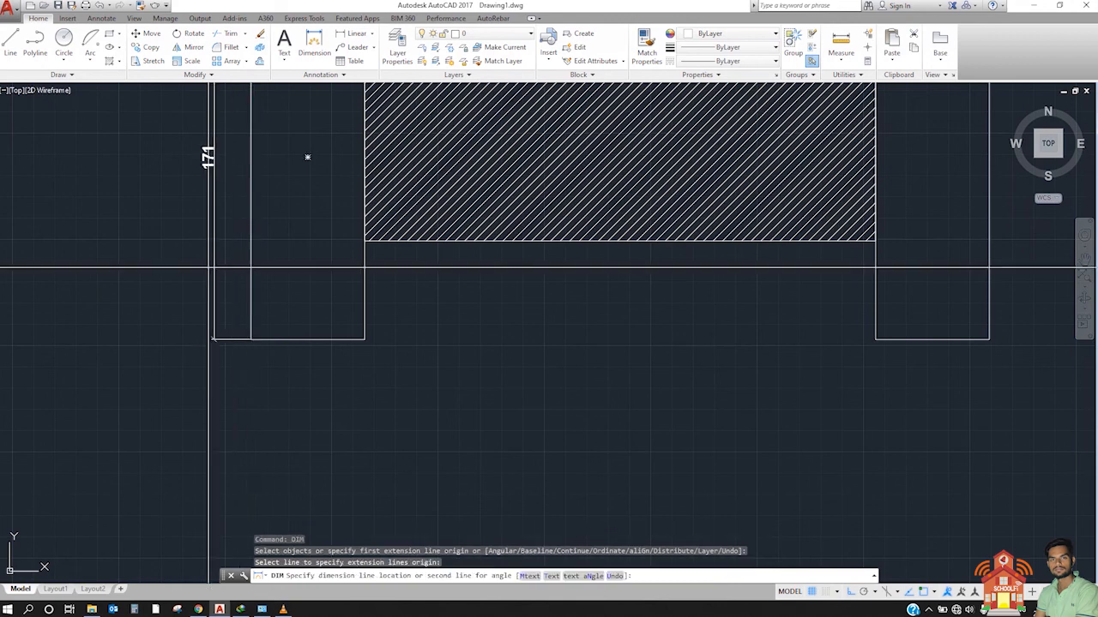
pyautogui.click(205, 339)
pyautogui.click(342, 340)
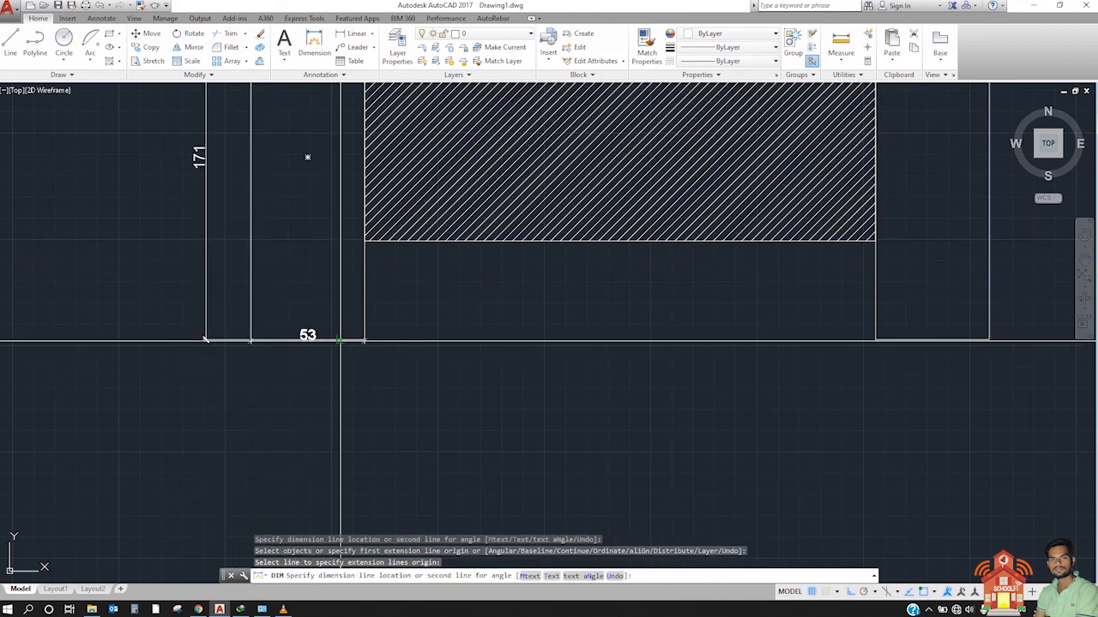
pyautogui.click(330, 363)
pyautogui.press('Return')
# Step: Dimension the length of the hatched band in the lower figure, placing the dimension line just beneath it
pyautogui.moveTo(372, 385); pyautogui.dragTo(271, 467, button='middle')
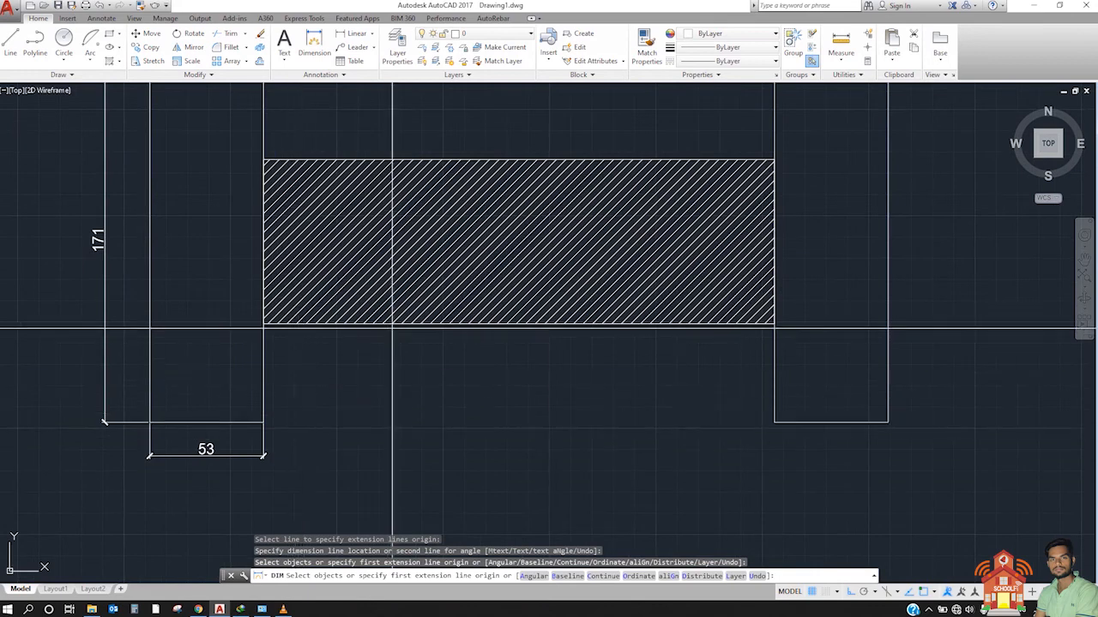
pyautogui.click(519, 243)
pyautogui.click(518, 373)
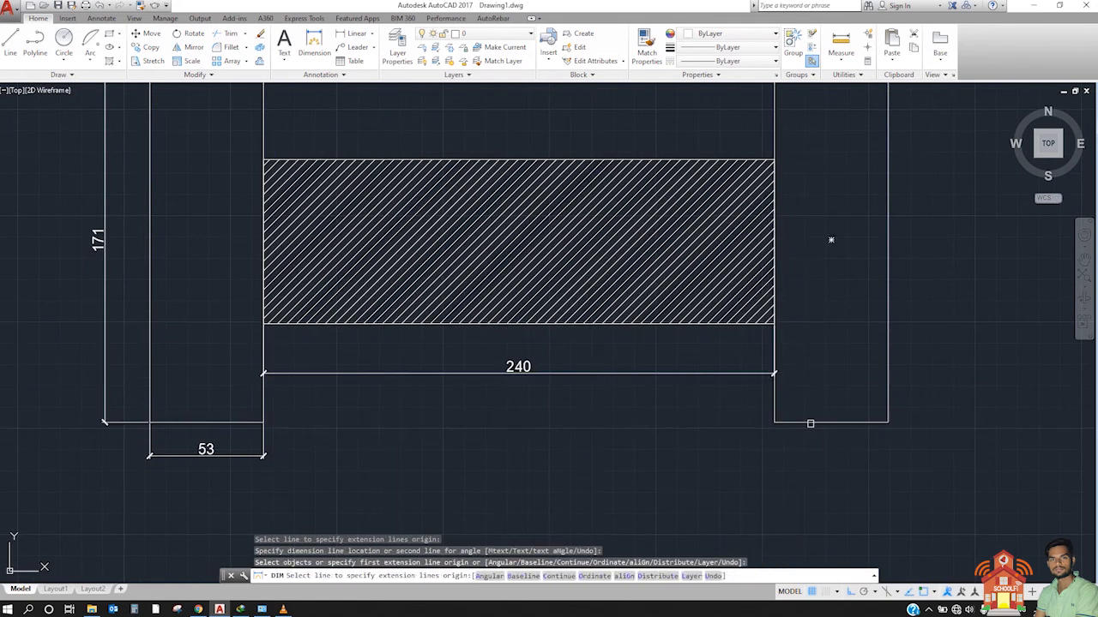
# Step: Dimension the bottom edge and outer vertical edge of the right rectangle in the lower hatched figure
pyautogui.click(804, 421)
pyautogui.click(798, 464)
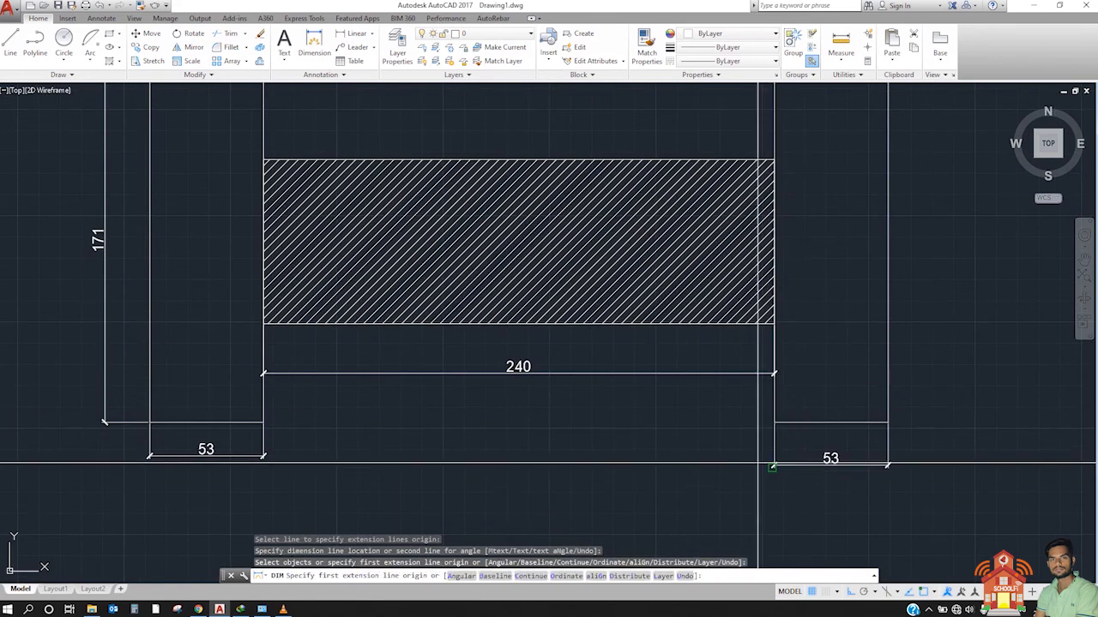
pyautogui.scroll(-2, 578, 464)
pyautogui.click(772, 377)
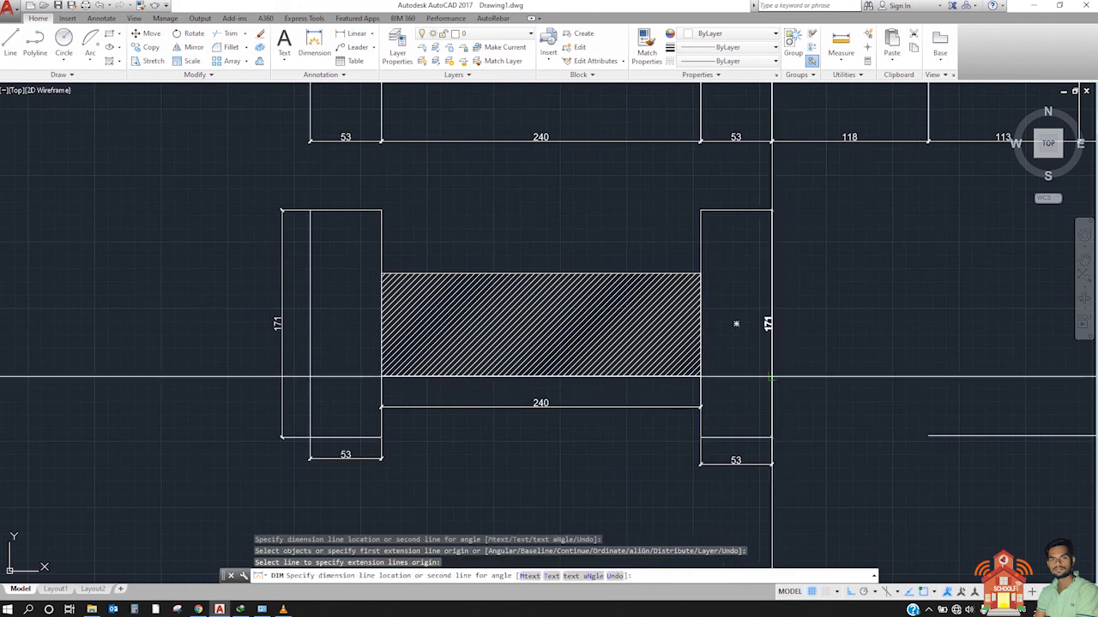
pyautogui.click(803, 377)
# Step: Dimension the first and second segments of the lower three-segment horizontal line, placing the second dimension line higher than the first
pyautogui.scroll(-4, 573, 372)
pyautogui.moveTo(734, 385); pyautogui.dragTo(531, 407, button='middle')
pyautogui.scroll(4, 532, 408)
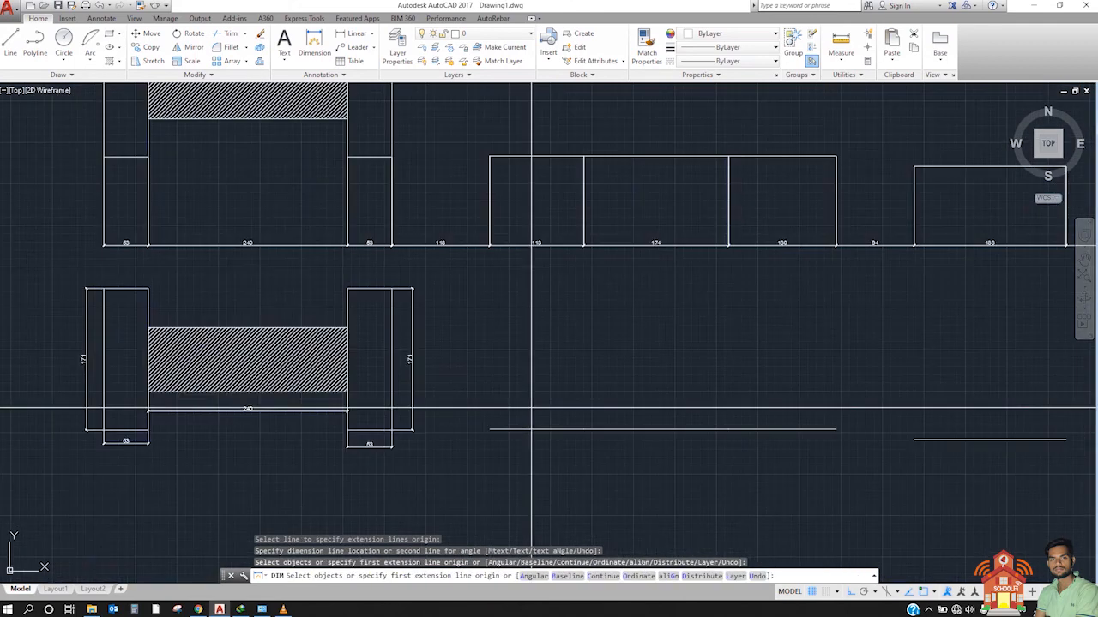
pyautogui.click(494, 443)
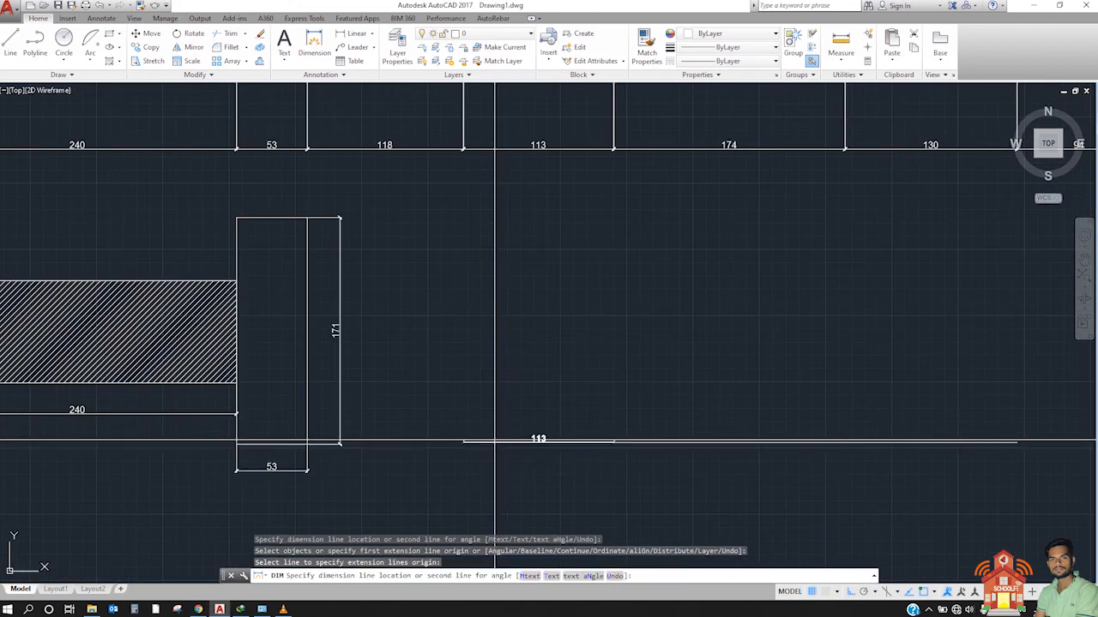
pyautogui.click(499, 408)
pyautogui.click(657, 442)
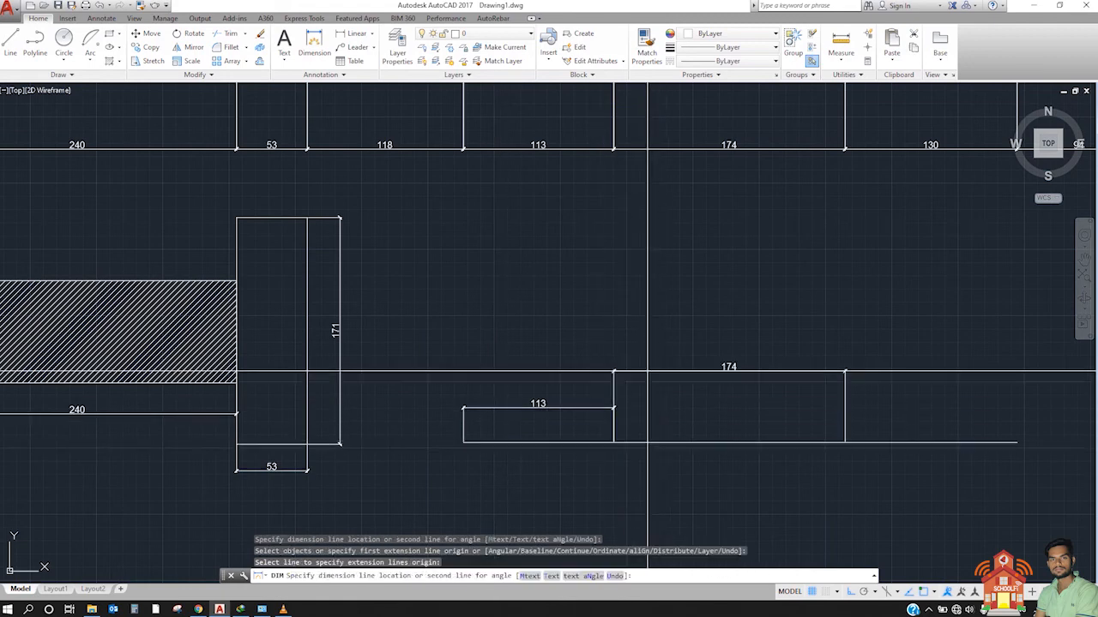
pyautogui.click(647, 371)
# Step: Dimension the third segment of the lower horizontal line, placing its dimension line above the second segment's, and end the DIM command
pyautogui.moveTo(697, 442); pyautogui.dragTo(514, 421, button='middle')
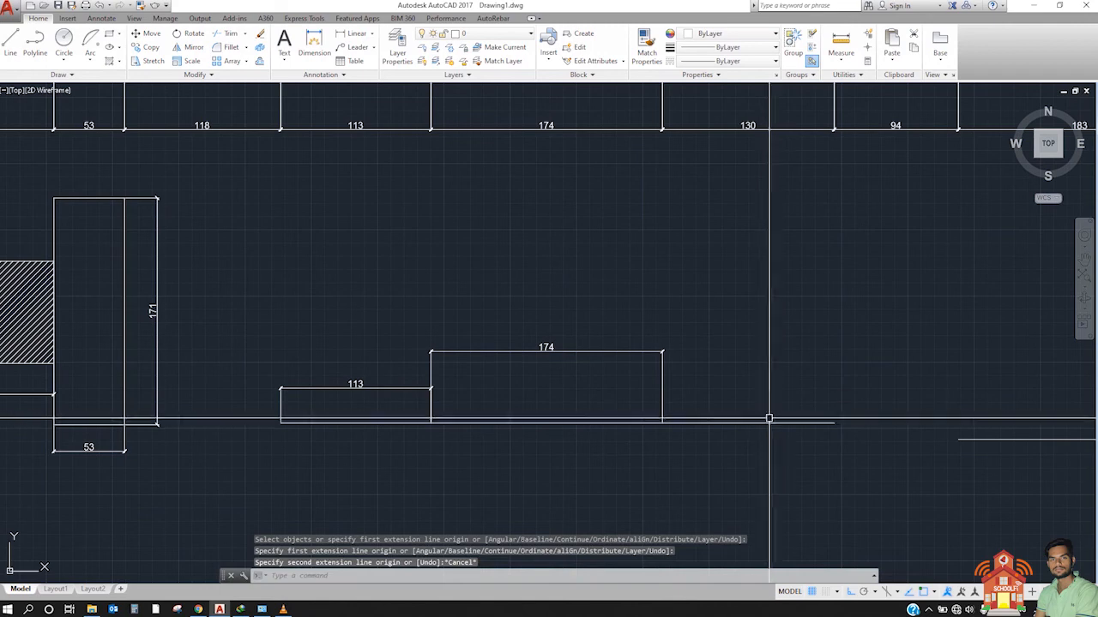
pyautogui.press('Return')
pyautogui.press('Return')
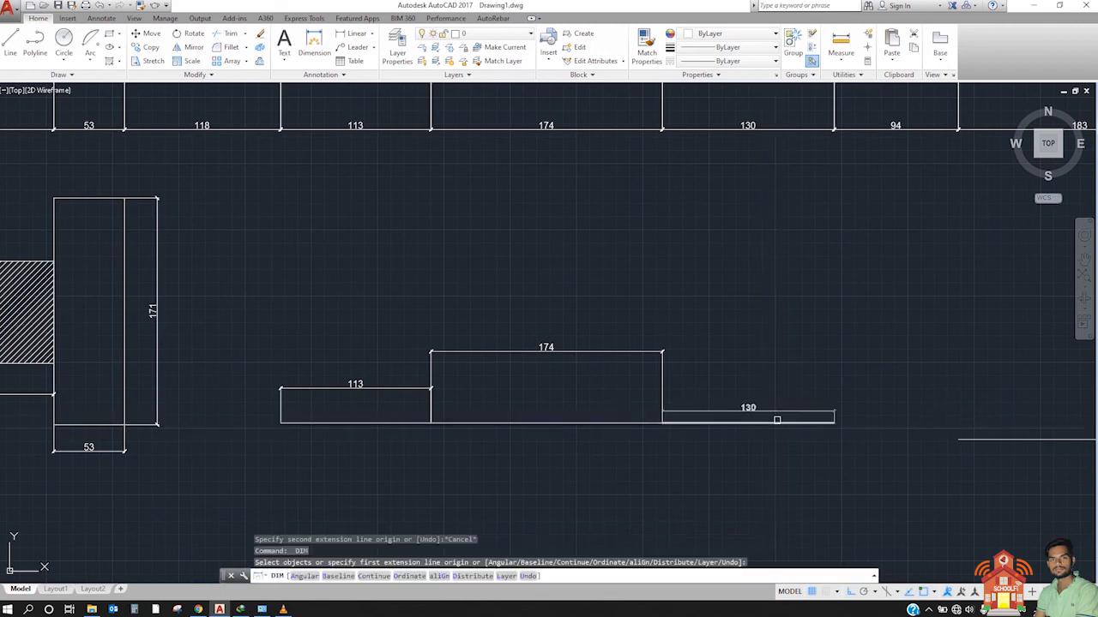
pyautogui.click(775, 422)
pyautogui.click(772, 319)
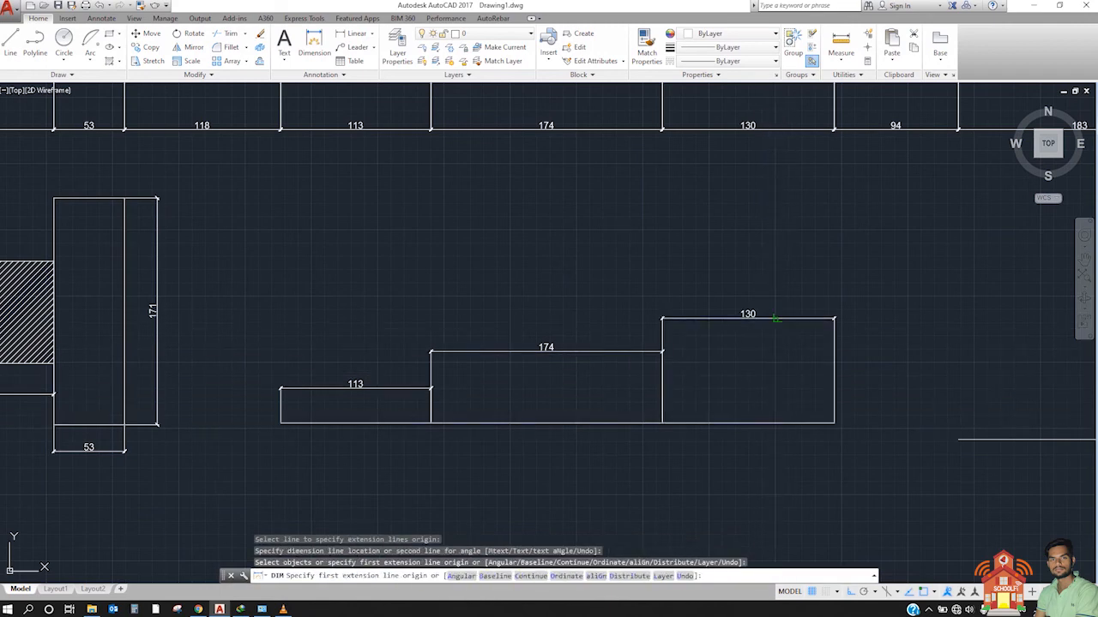
pyautogui.moveTo(524, 321); pyautogui.dragTo(351, 323, button='middle')
pyautogui.press('Escape')
# Step: Use DIM to add another diameter dimension to the large lower circle, placed outside its upper-right side
pyautogui.scroll(-4, 609, 318)
pyautogui.moveTo(627, 314); pyautogui.dragTo(450, 368, button='middle')
pyautogui.scroll(2, 554, 332)
pyautogui.moveTo(554, 332); pyautogui.dragTo(550, 344, button='middle')
pyautogui.scroll(-2, 549, 345)
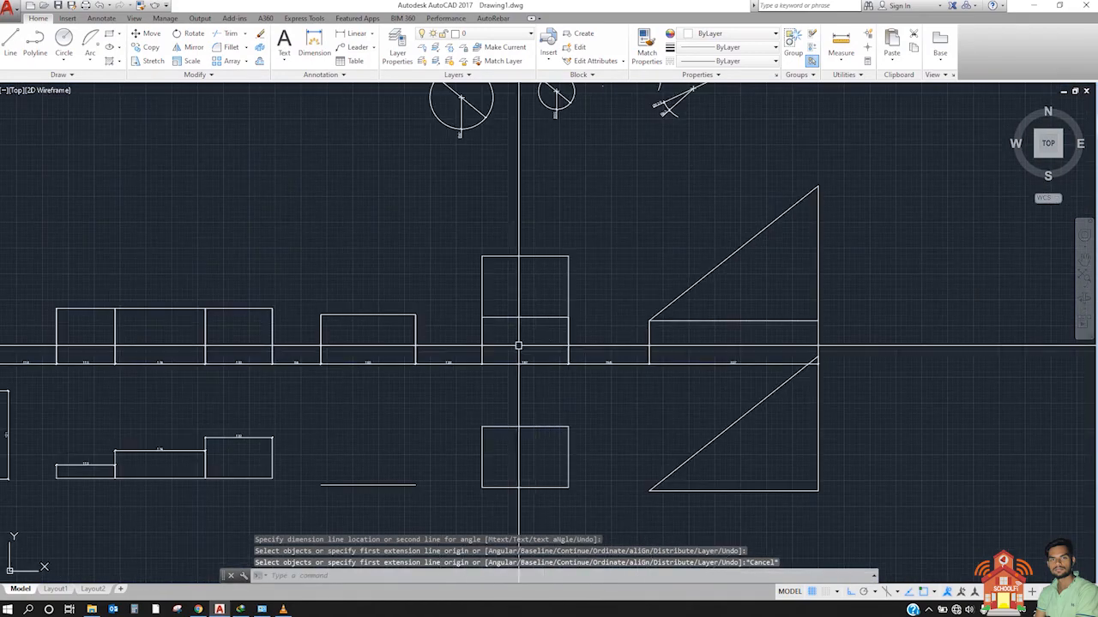
pyautogui.moveTo(230, 408); pyautogui.dragTo(438, 368, button='middle')
pyautogui.moveTo(519, 269); pyautogui.dragTo(419, 416, button='middle')
pyautogui.scroll(2, 559, 289)
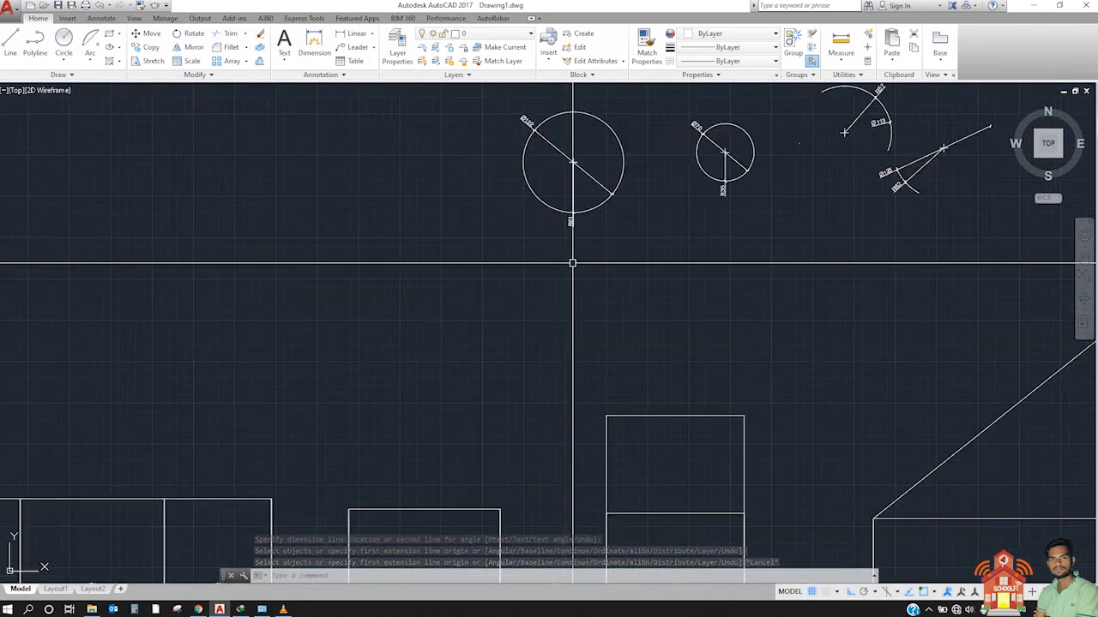
pyautogui.moveTo(571, 260); pyautogui.dragTo(486, 421, button='middle')
pyautogui.scroll(4, 527, 318)
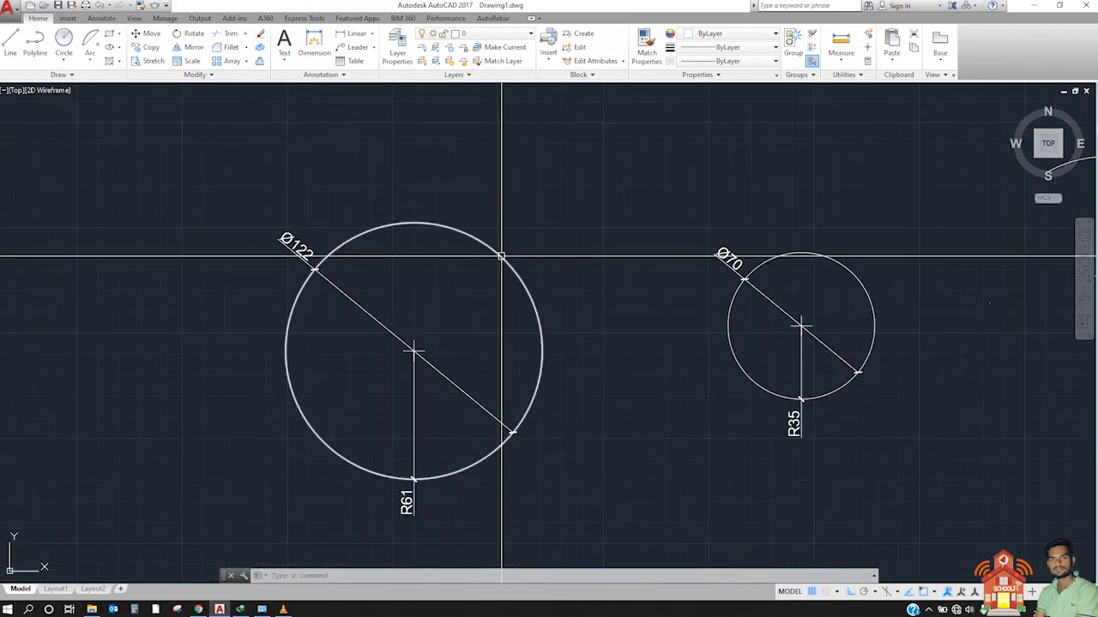
pyautogui.write('dim')
pyautogui.press('Return')
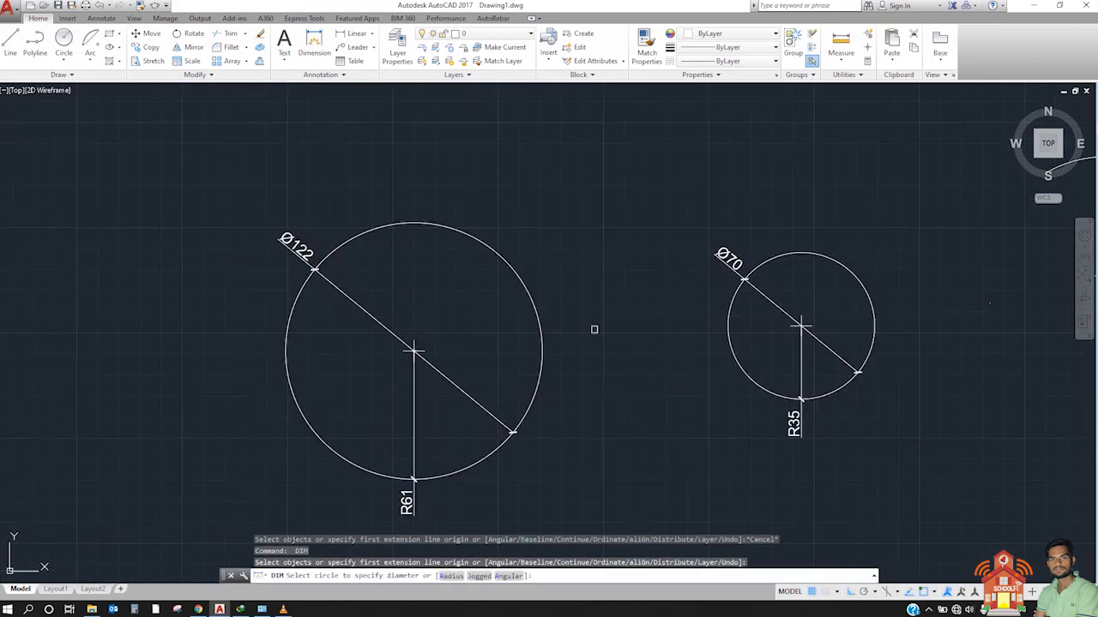
pyautogui.click(500, 251)
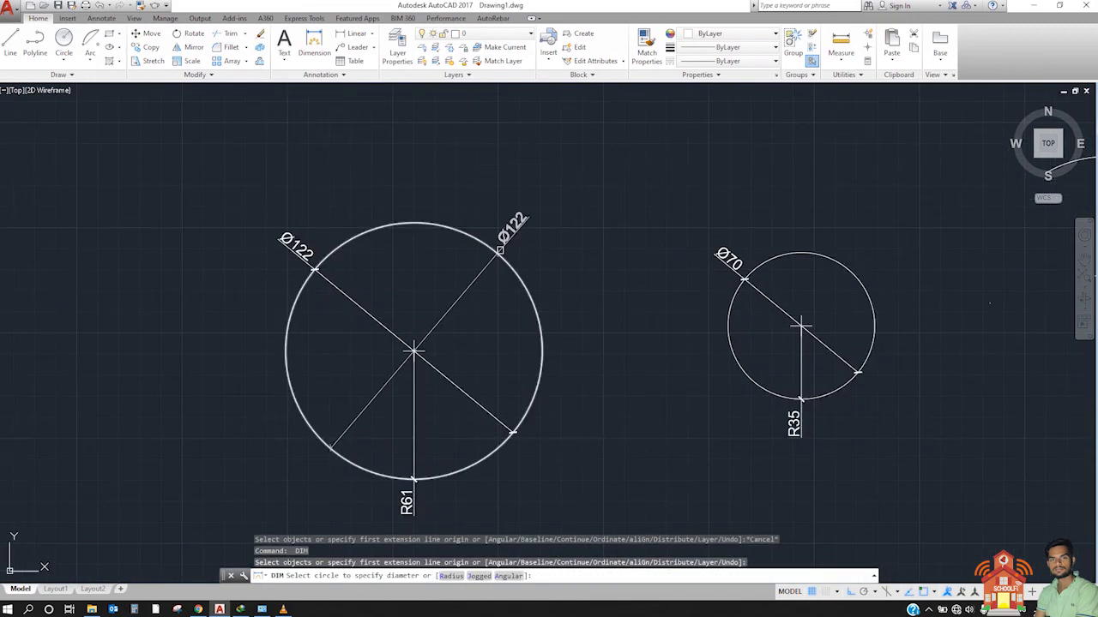
pyautogui.click(600, 210)
# Step: Add another diameter dimension to the small lower circle, placed outside its upper-right side
pyautogui.scroll(-4, 503, 318)
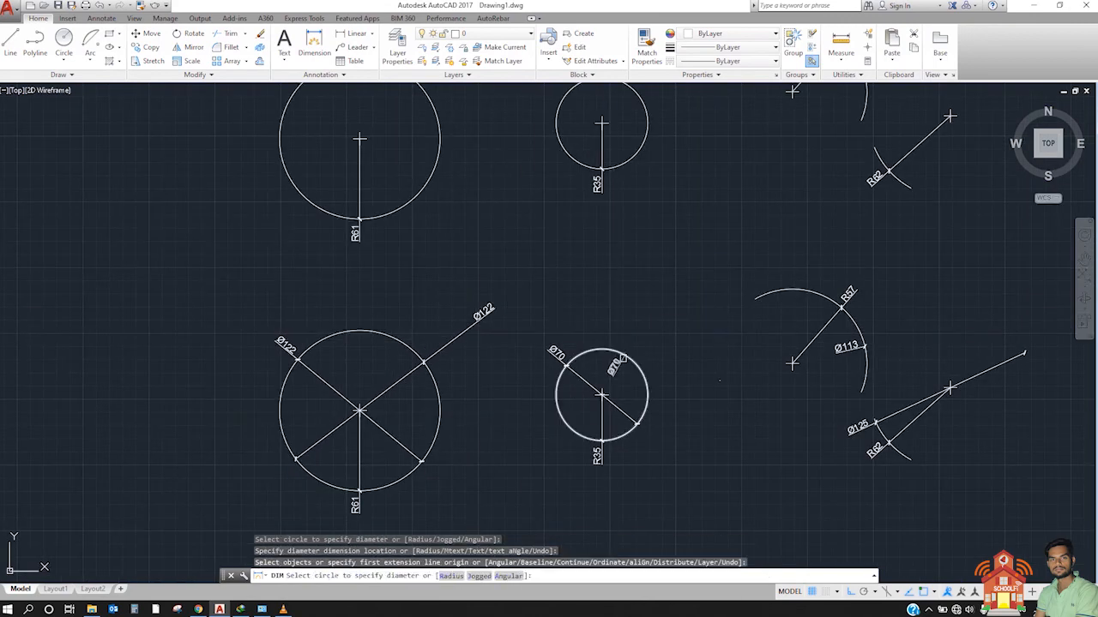
pyautogui.click(623, 358)
pyautogui.click(666, 275)
# Step: Add diameter dimensions to the large and small upper circles, each placed outside the circle's upper-left side
pyautogui.moveTo(447, 153); pyautogui.dragTo(492, 300, button='middle')
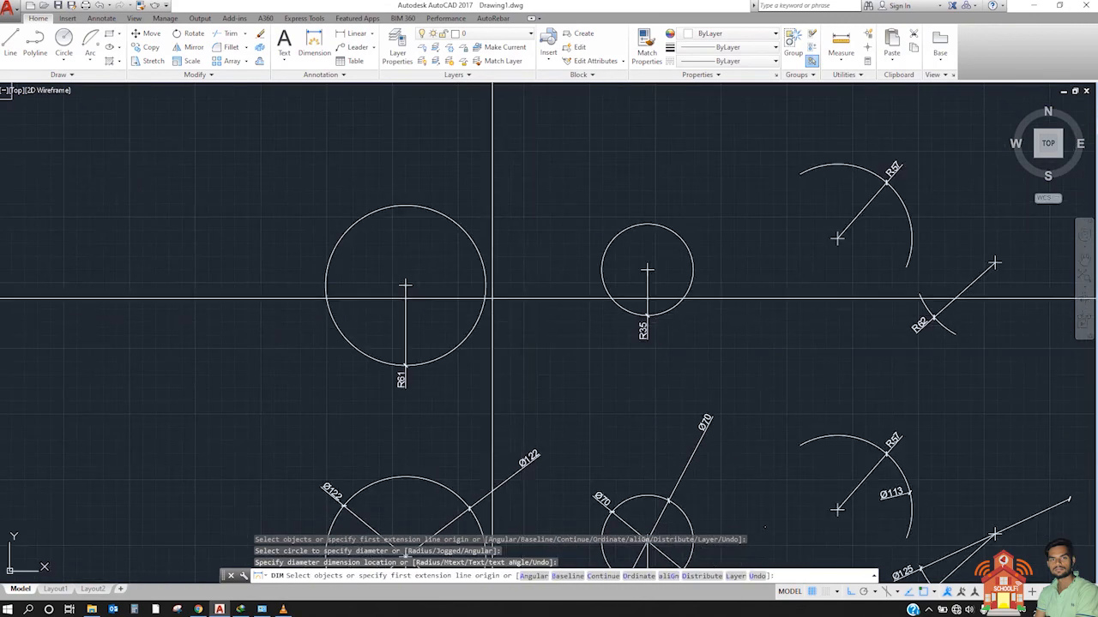
pyautogui.click(382, 209)
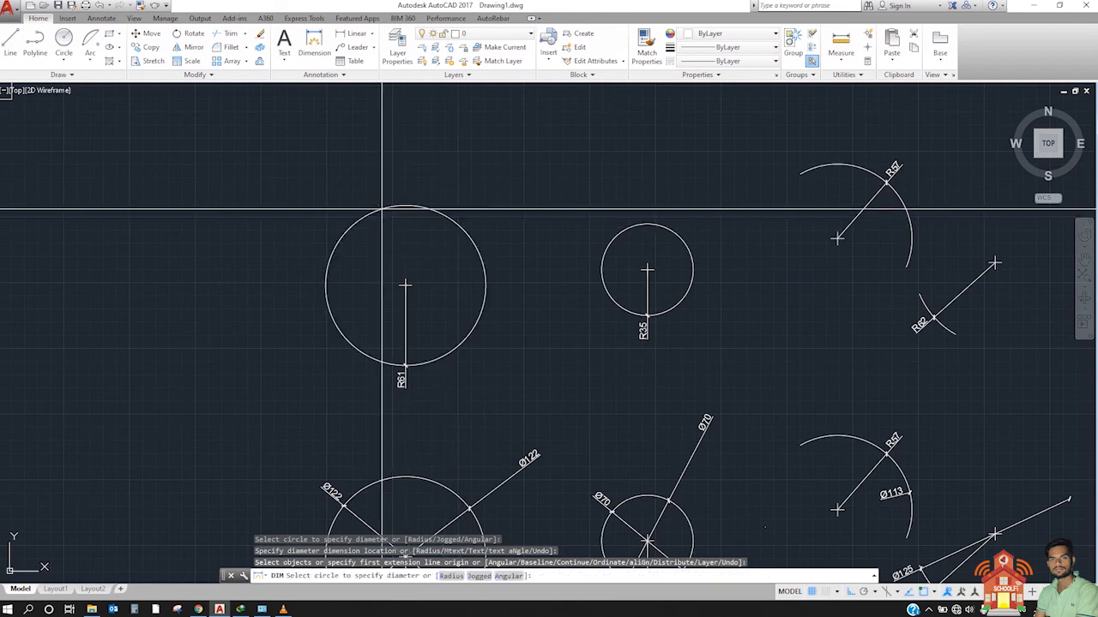
pyautogui.click(307, 180)
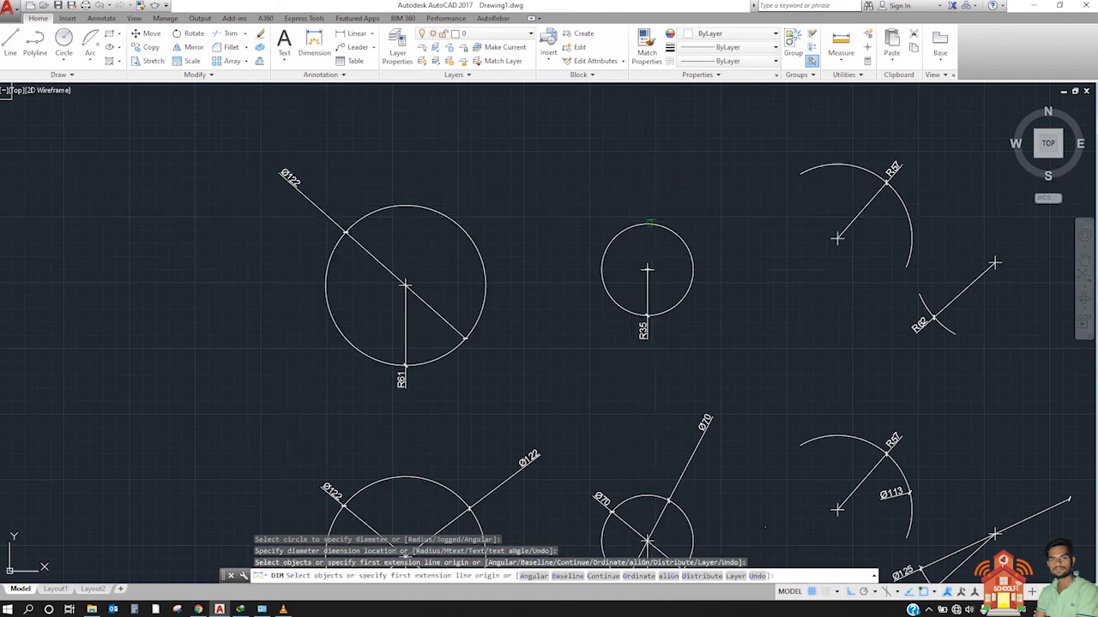
pyautogui.click(611, 241)
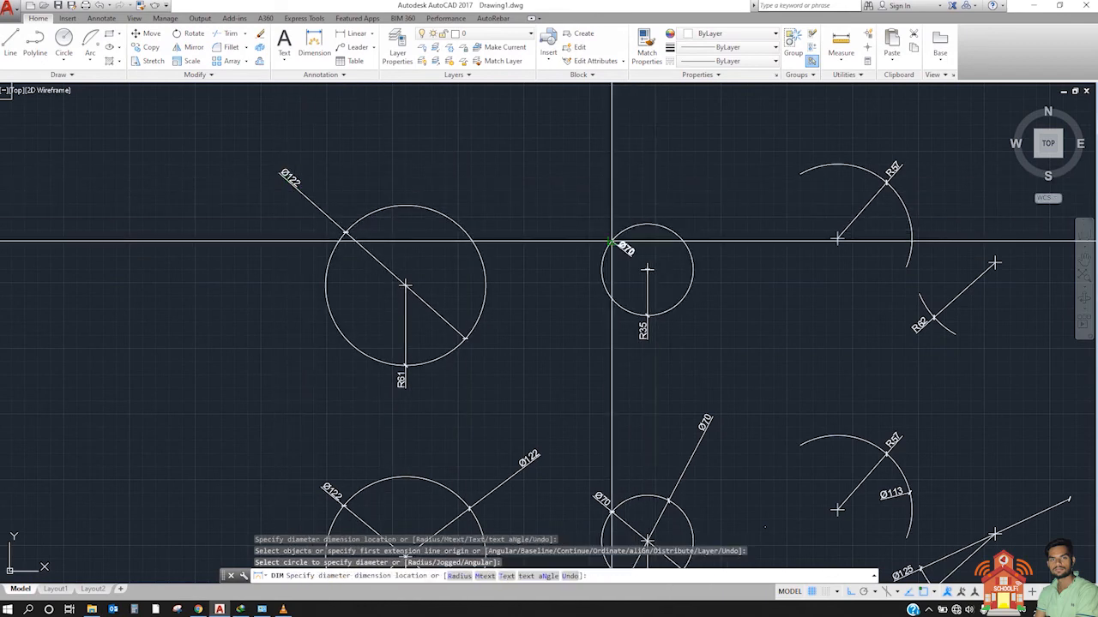
pyautogui.click(539, 163)
# Step: Turn Ortho off and add an aligned dimension from the top point of the large upper arc to its lower end
pyautogui.moveTo(723, 226); pyautogui.dragTo(531, 305, button='middle')
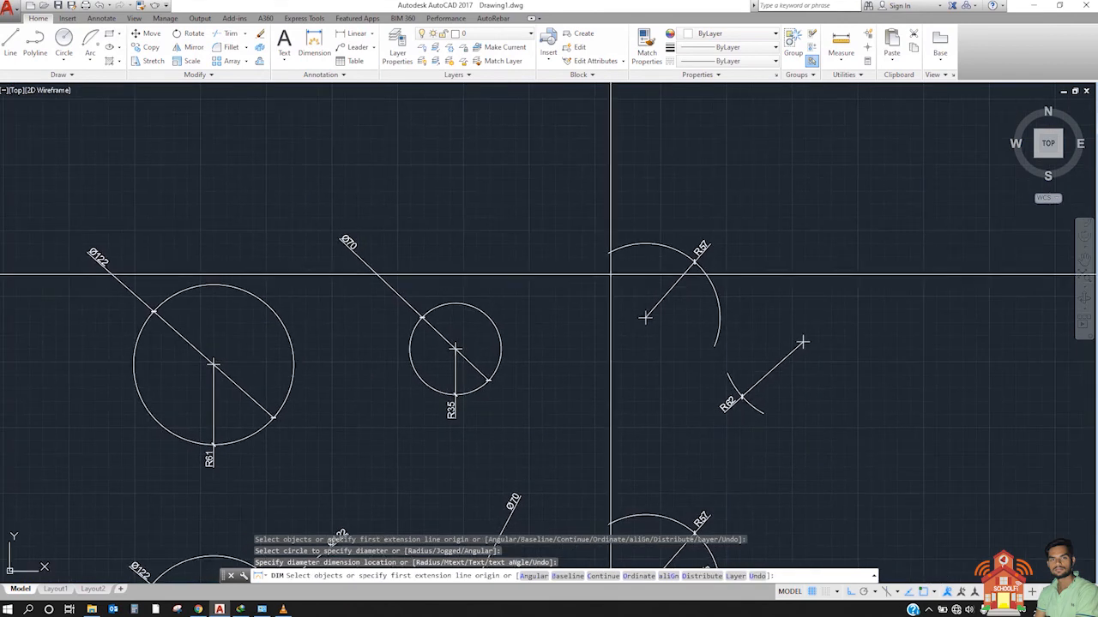
pyautogui.click(645, 245)
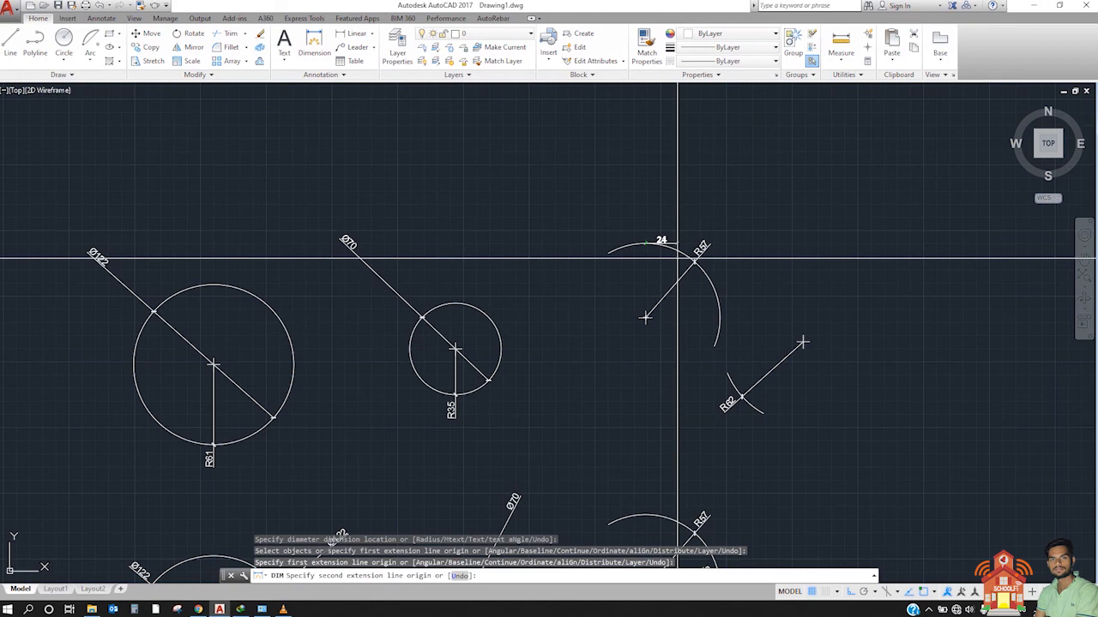
pyautogui.press('F8')
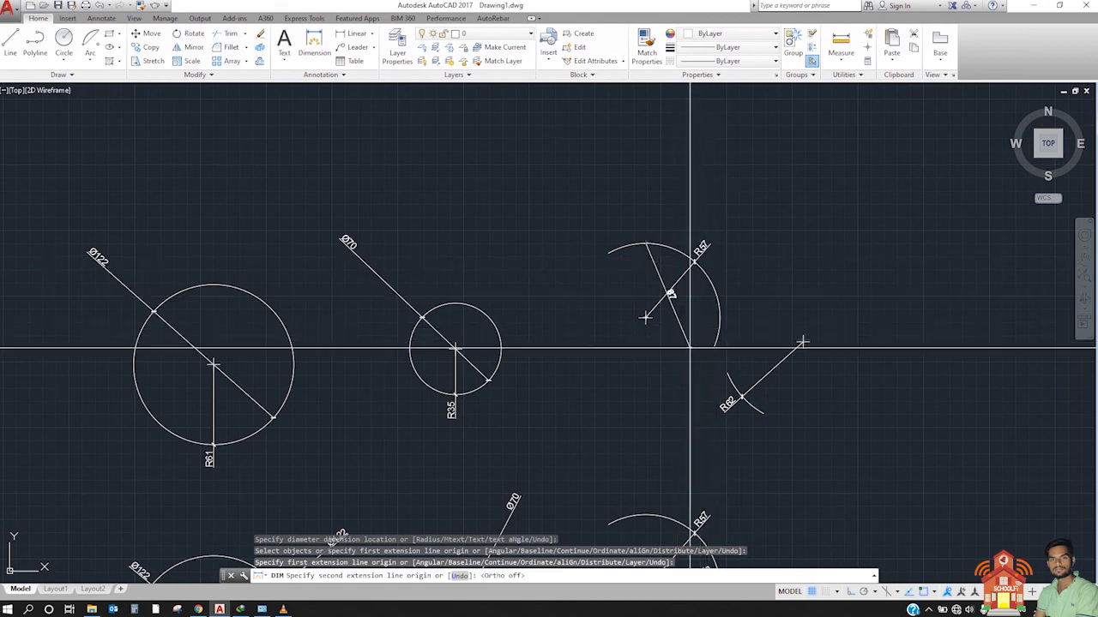
pyautogui.click(711, 353)
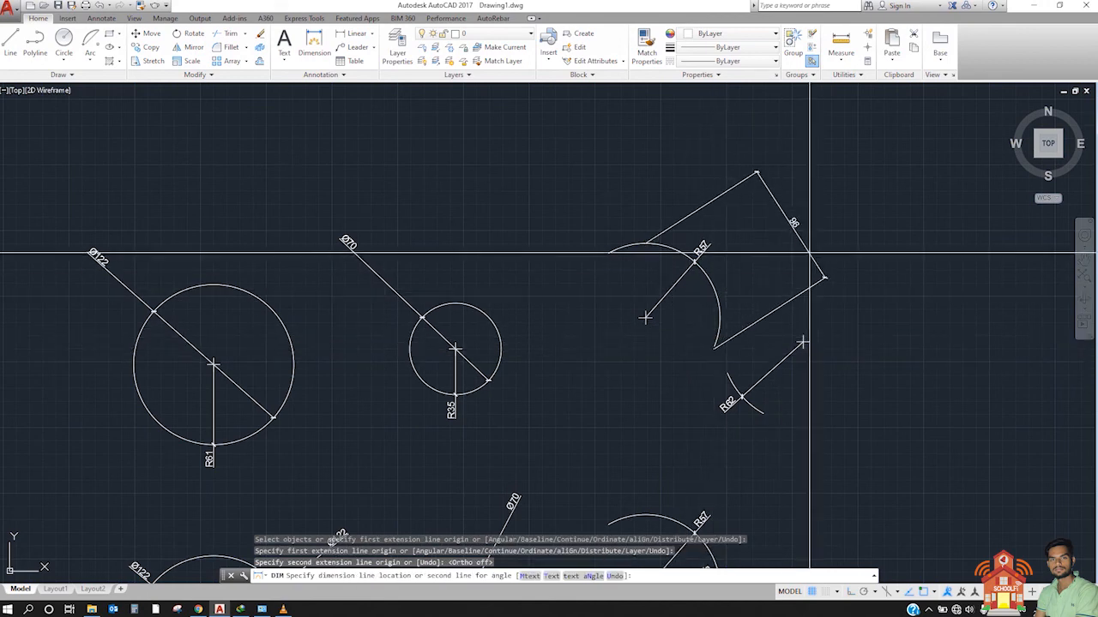
pyautogui.click(806, 252)
# Step: Add a second radius dimension to the small upper arc, placed below its lower end
pyautogui.moveTo(780, 280); pyautogui.dragTo(664, 283, button='middle')
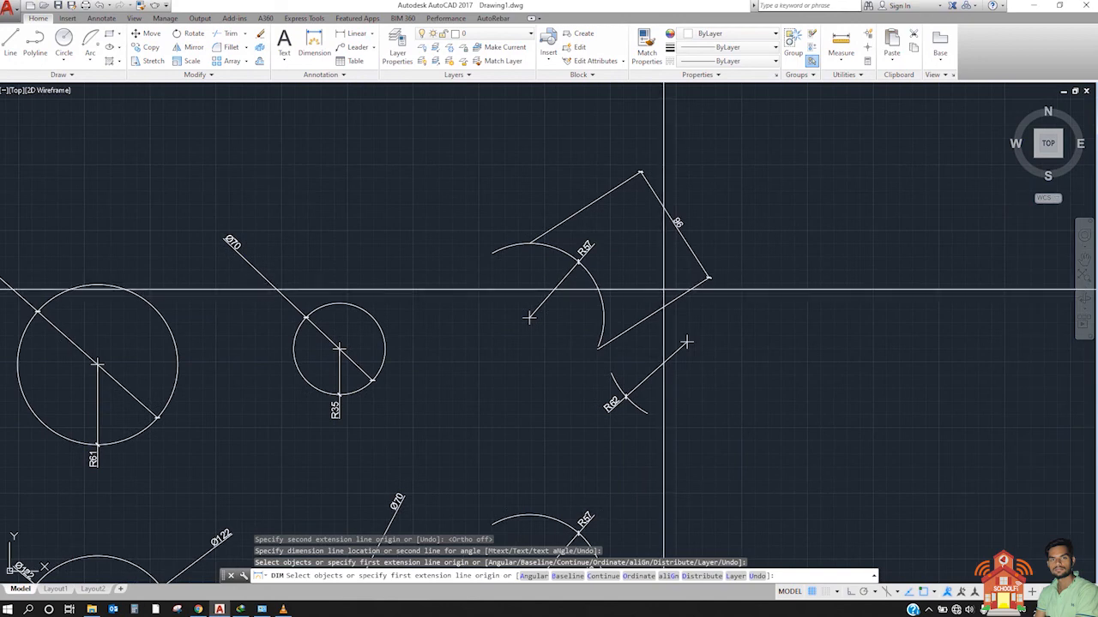
pyautogui.click(634, 405)
pyautogui.click(659, 451)
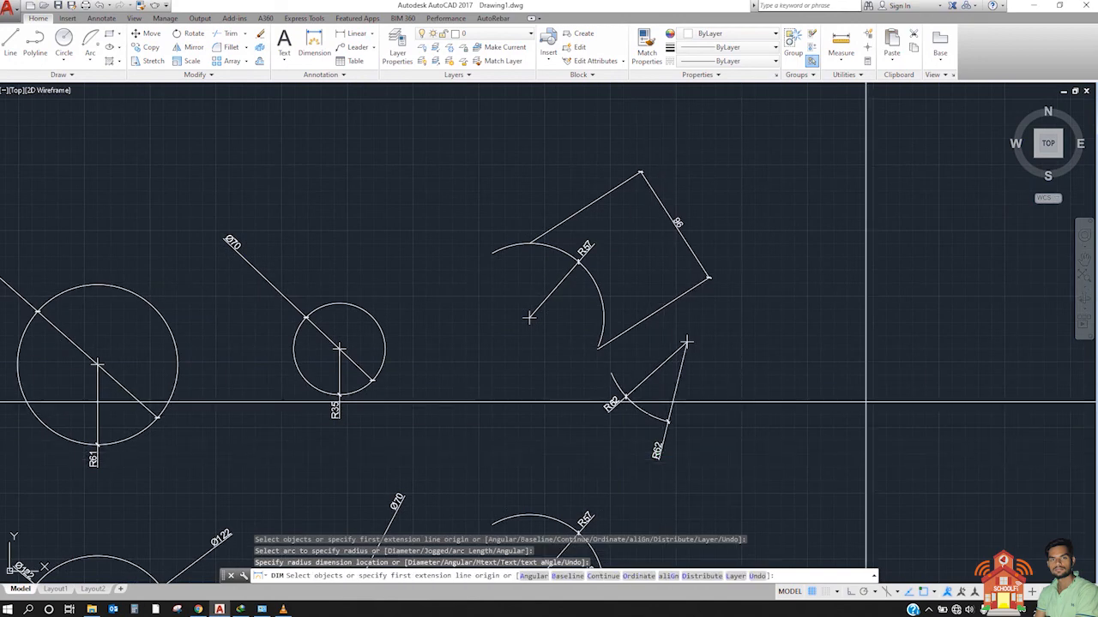
pyautogui.scroll(-3, 864, 374)
pyautogui.moveTo(843, 377); pyautogui.dragTo(660, 254, button='middle')
pyautogui.scroll(2, 457, 221)
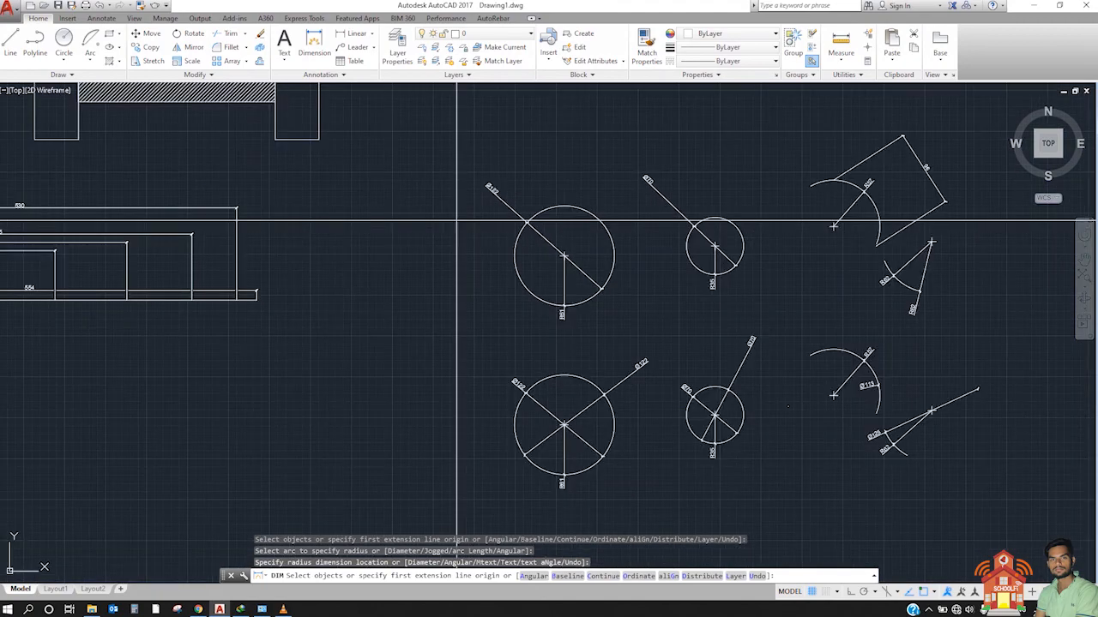
# Step: Try to start a baseline dimension from the standalone horizontal line in the lower row of shapes
pyautogui.scroll(2, 548, 281)
pyautogui.scroll(-4, 513, 274)
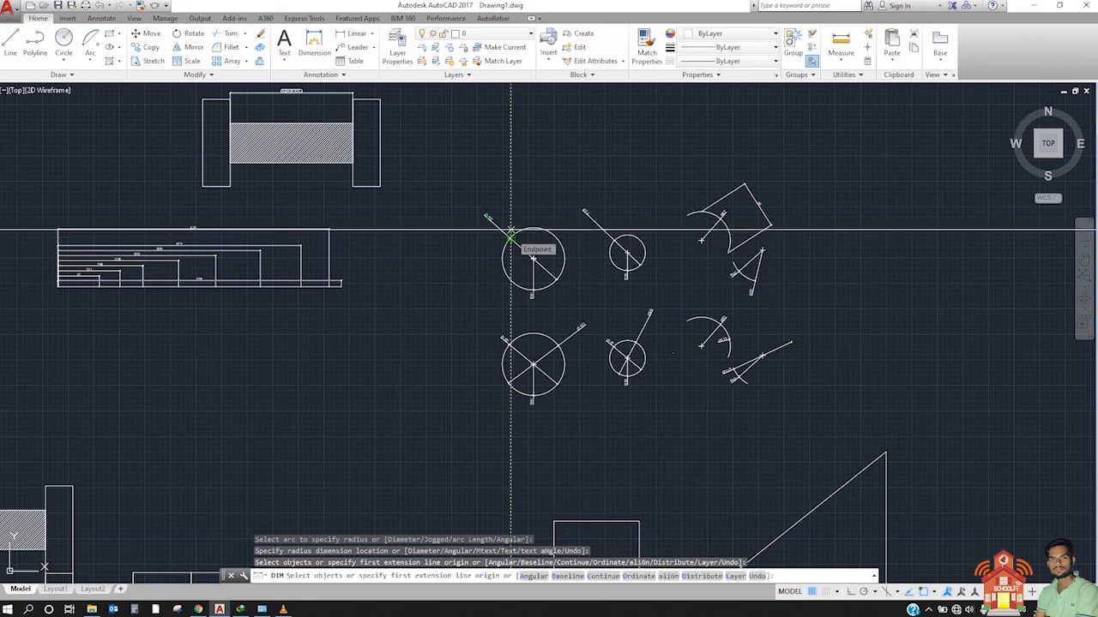
pyautogui.scroll(-3, 515, 129)
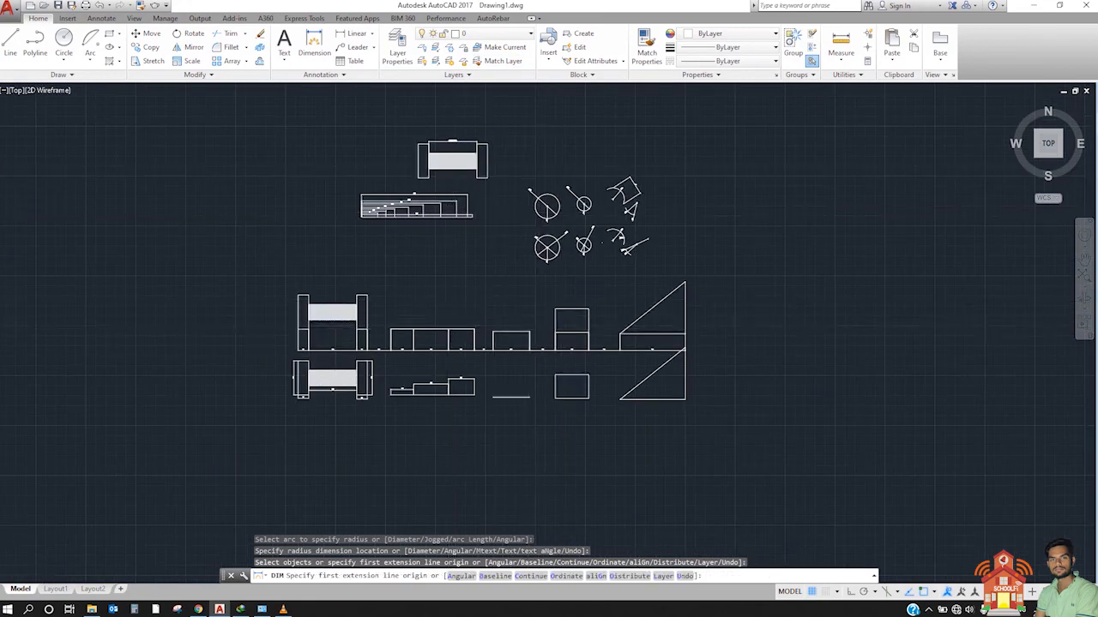
pyautogui.scroll(2, 446, 326)
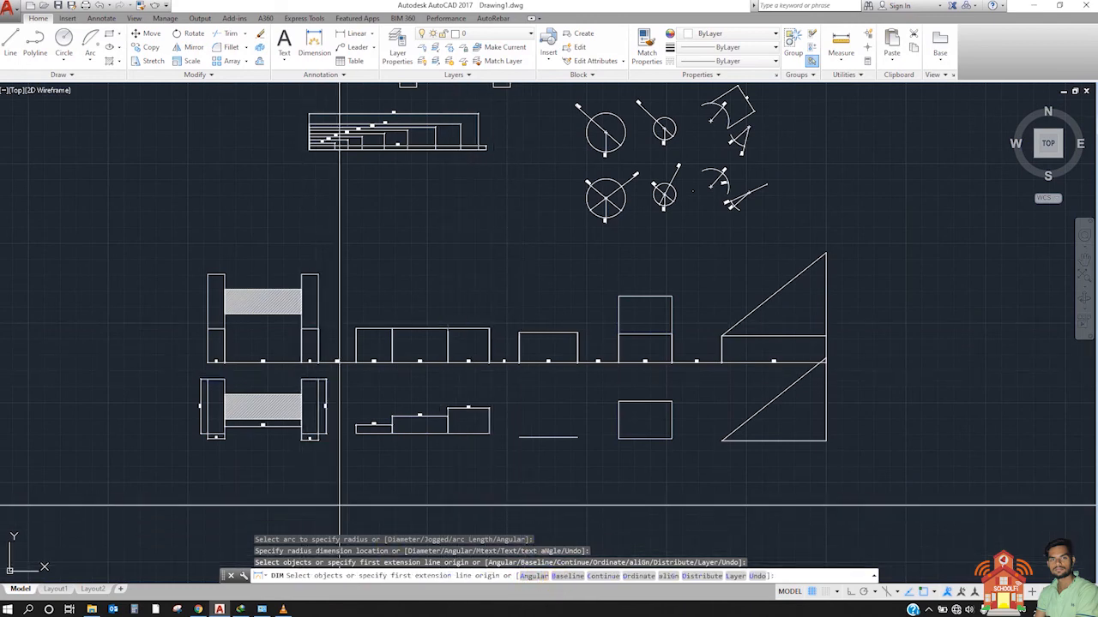
pyautogui.press('Return')
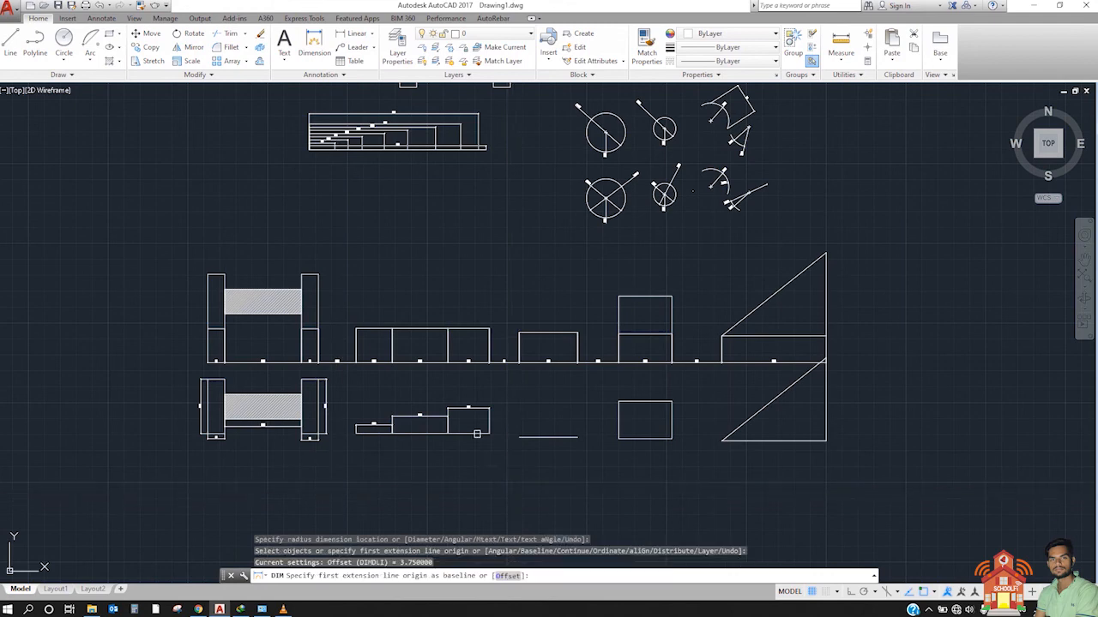
pyautogui.moveTo(604, 219); pyautogui.dragTo(551, 86, button='middle')
pyautogui.click(503, 303)
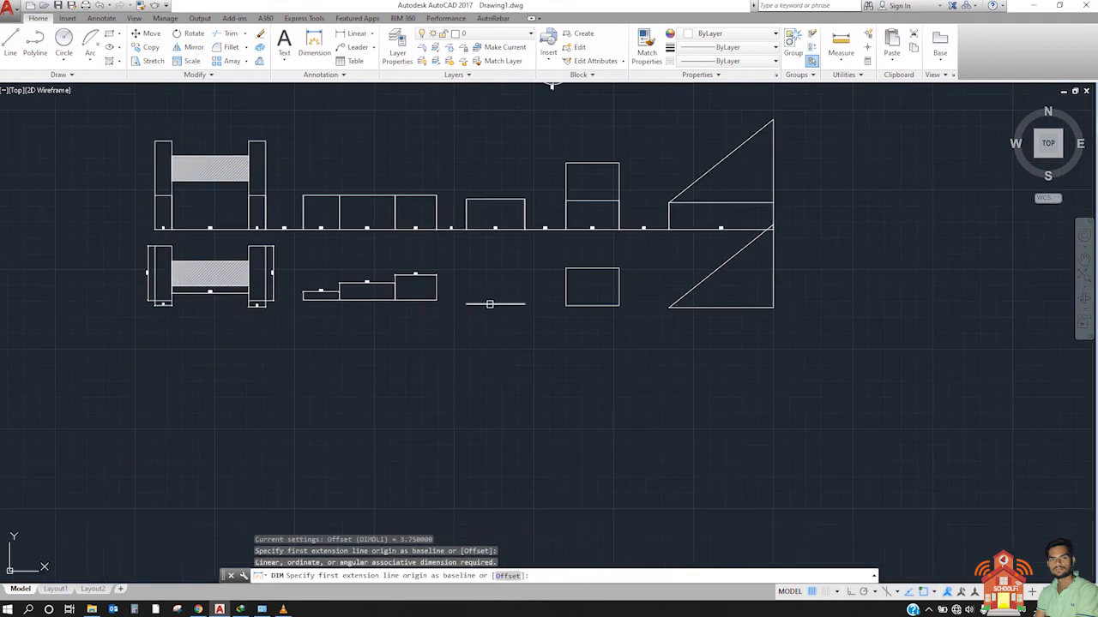
pyautogui.scroll(2, 491, 305)
pyautogui.press('Return')
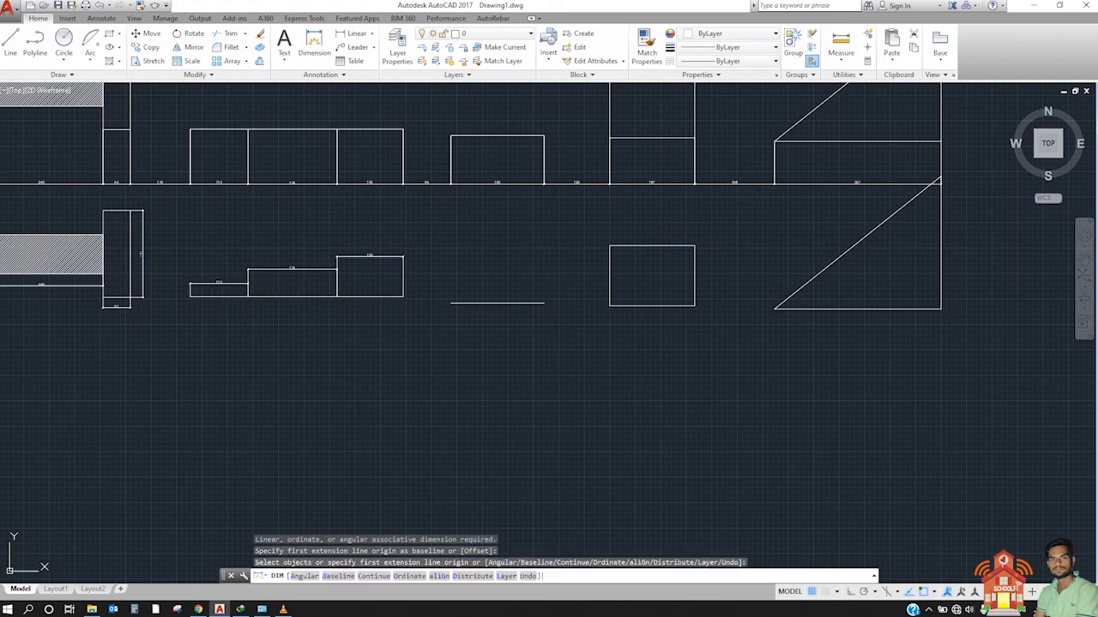
# Step: Add a linear dimension to the bottom edge of the stepped shape's lowest block, placed below the edge
pyautogui.click(191, 296)
pyautogui.click(248, 296)
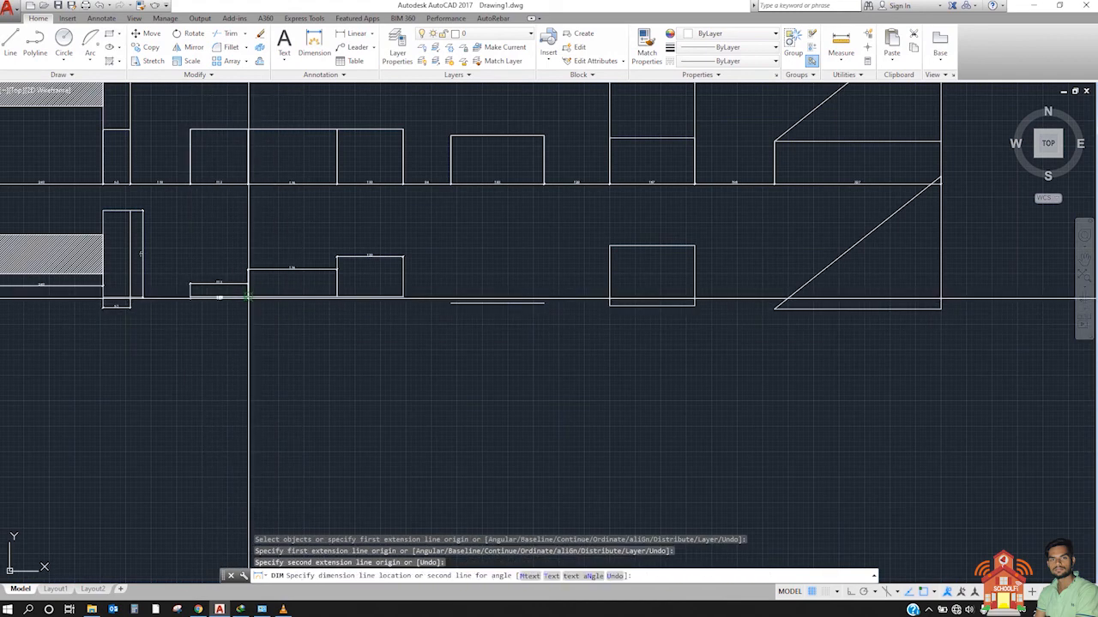
pyautogui.click(251, 317)
pyautogui.press('Return')
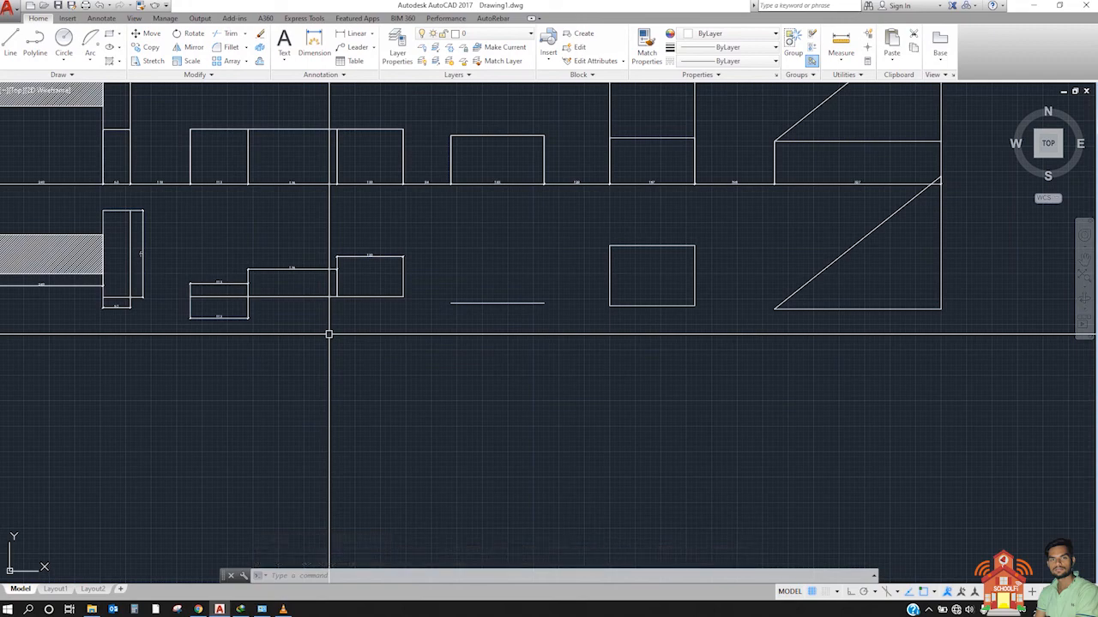
# Step: Examine the inspection dimension above the hatched rectangle at the top of the drawing, including its label, value and rate
pyautogui.scroll(-3, 318, 346)
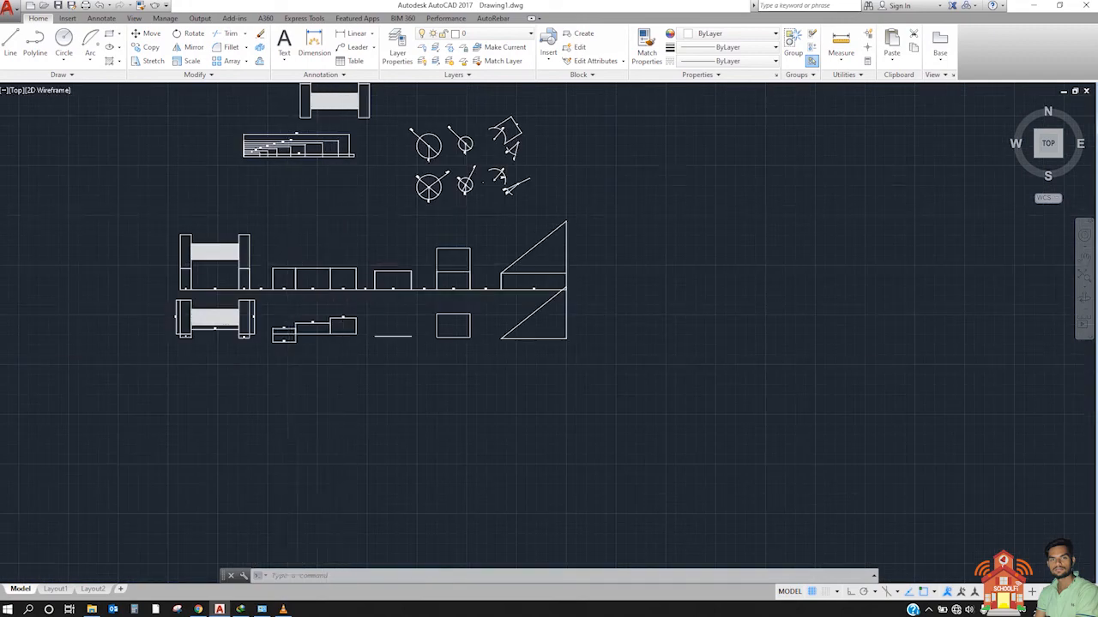
pyautogui.scroll(6, 283, 208)
pyautogui.moveTo(283, 209); pyautogui.dragTo(397, 442, button='middle')
pyautogui.scroll(-2, 448, 347)
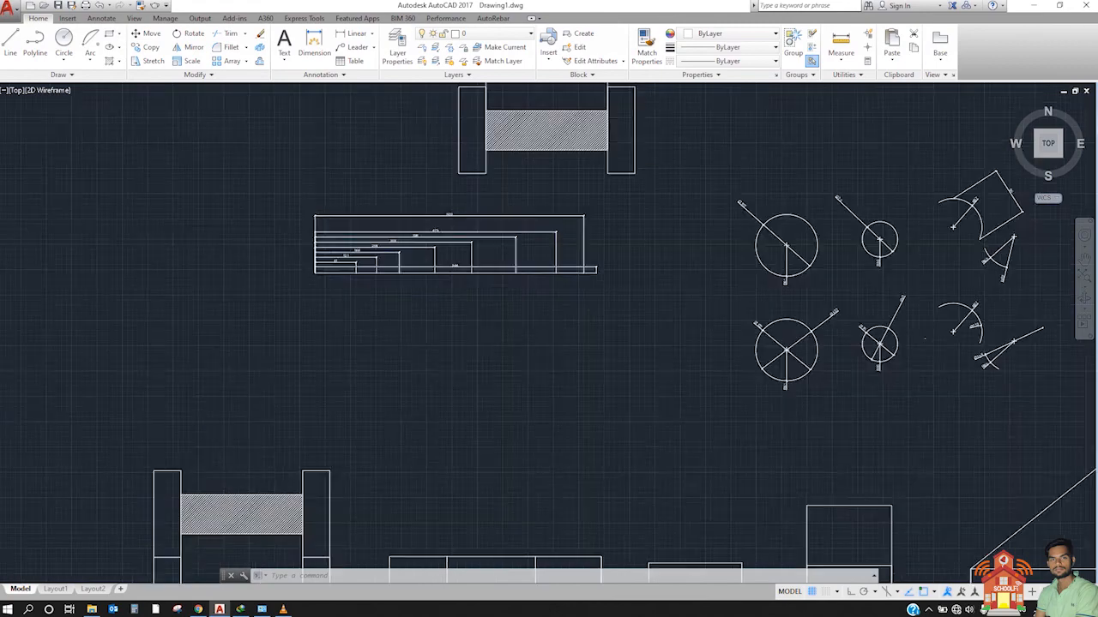
pyautogui.scroll(-2, 477, 240)
pyautogui.scroll(5, 493, 179)
pyautogui.scroll(-3, 449, 247)
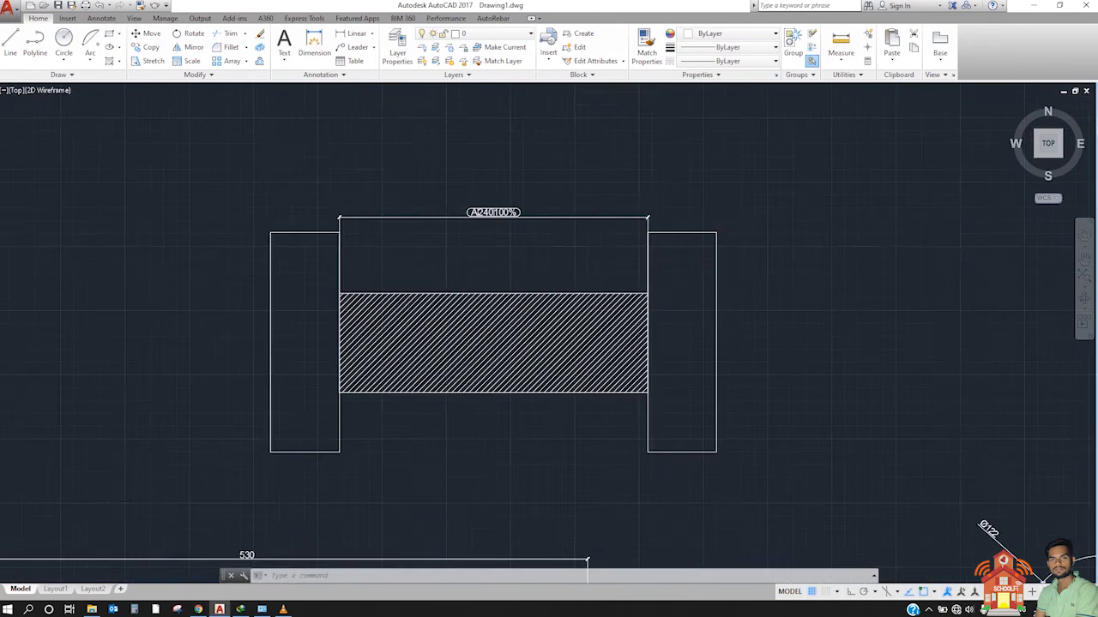
pyautogui.scroll(-2, 436, 224)
pyautogui.scroll(4, 461, 219)
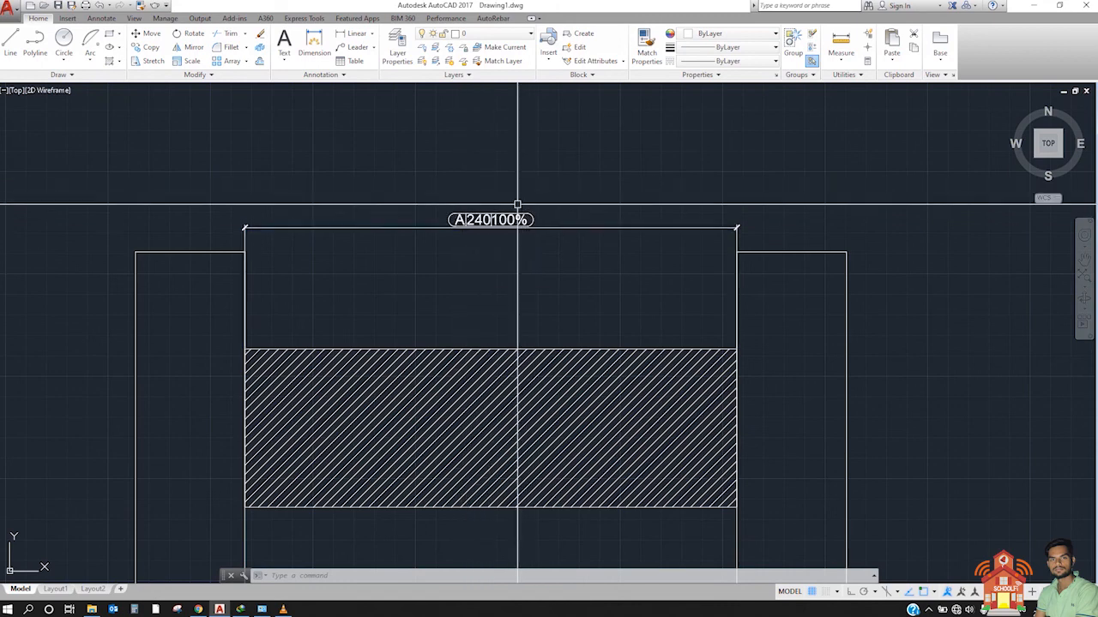
pyautogui.scroll(6, 490, 214)
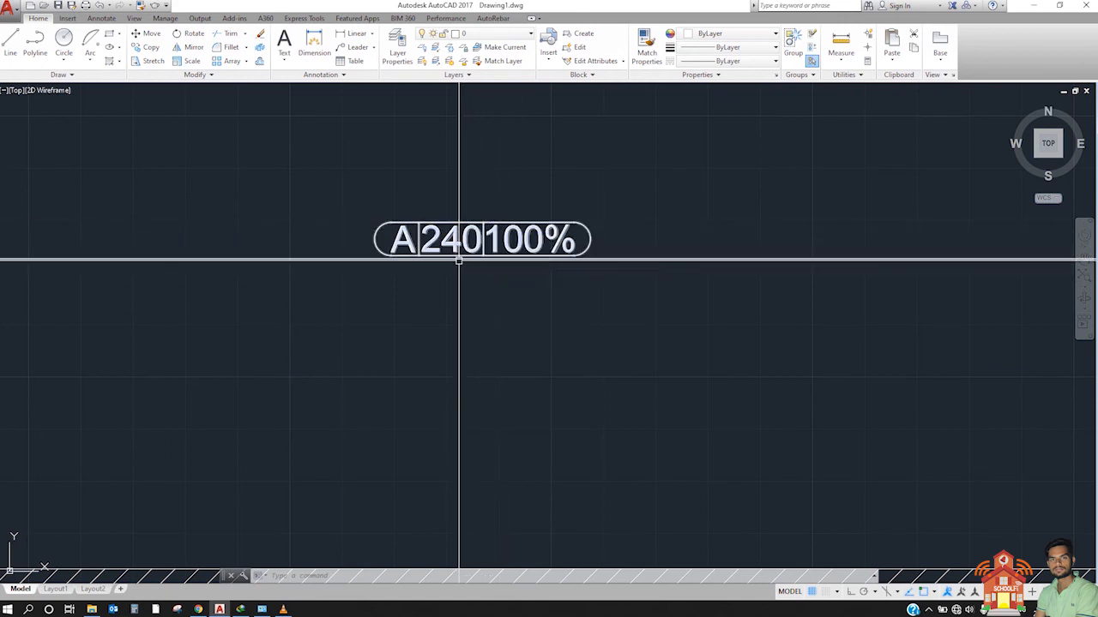
pyautogui.scroll(-4, 466, 240)
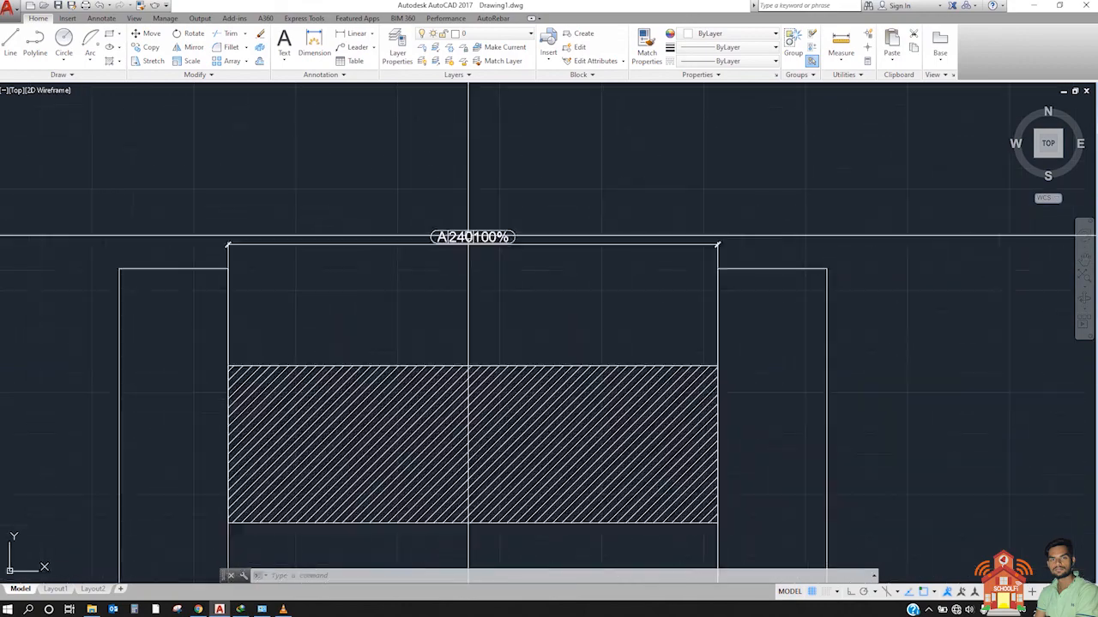
pyautogui.moveTo(450, 320); pyautogui.dragTo(530, 266, button='middle')
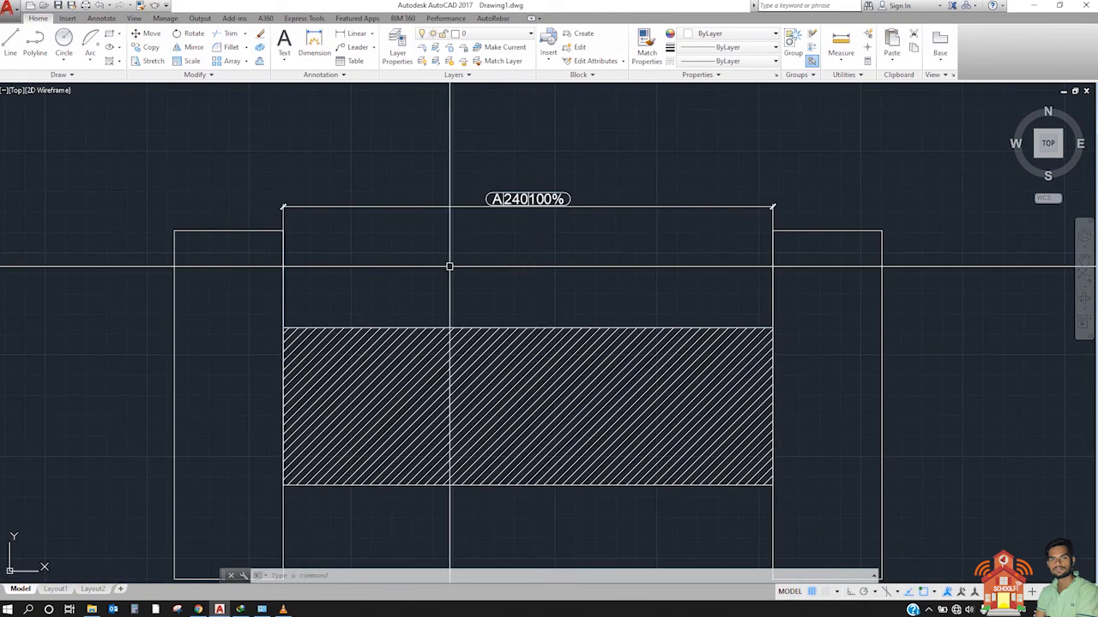
pyautogui.click(431, 372)
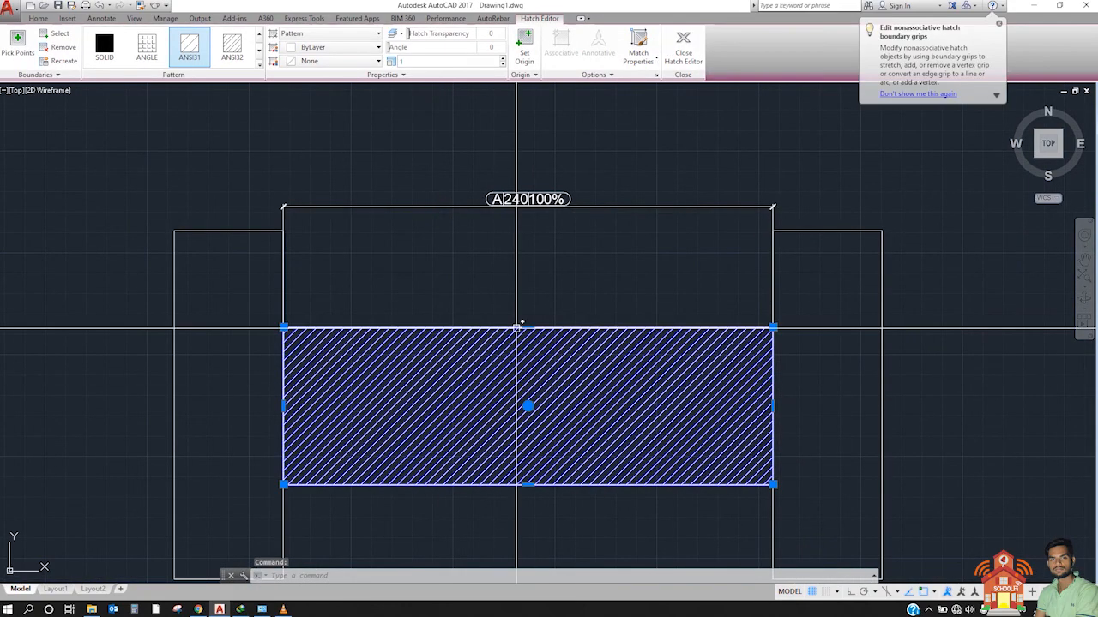
pyautogui.press('Escape')
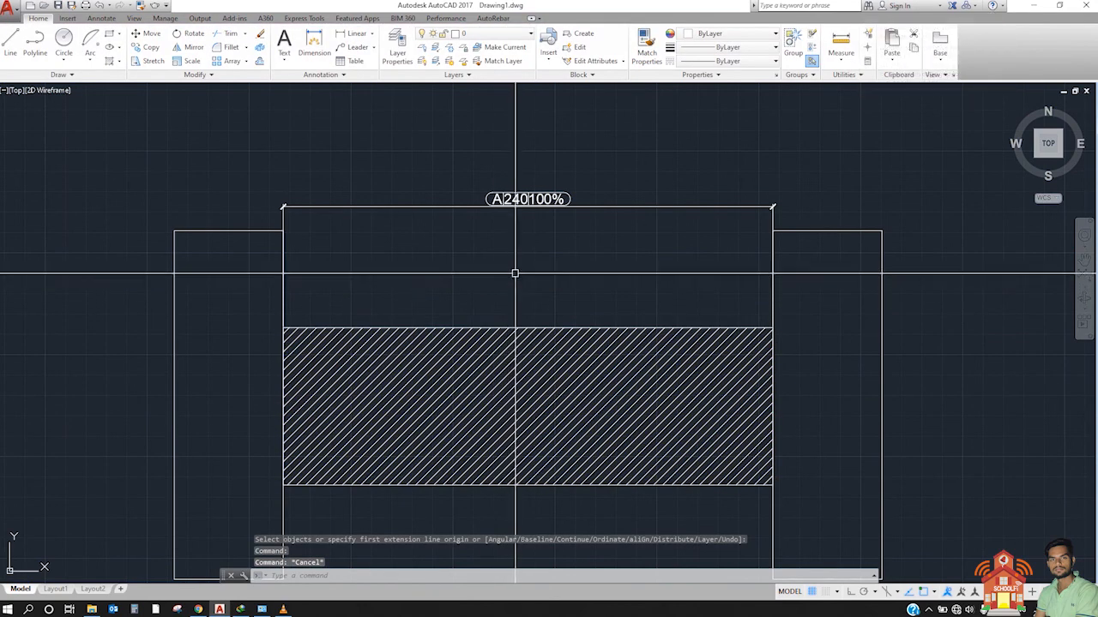
pyautogui.scroll(2, 519, 216)
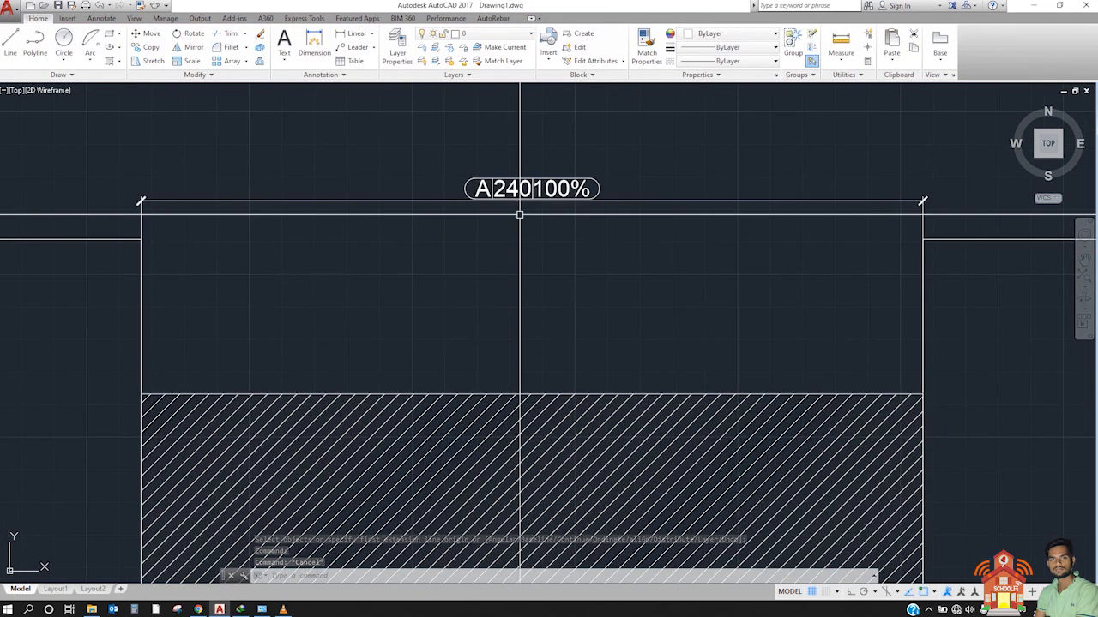
pyautogui.scroll(-6, 519, 215)
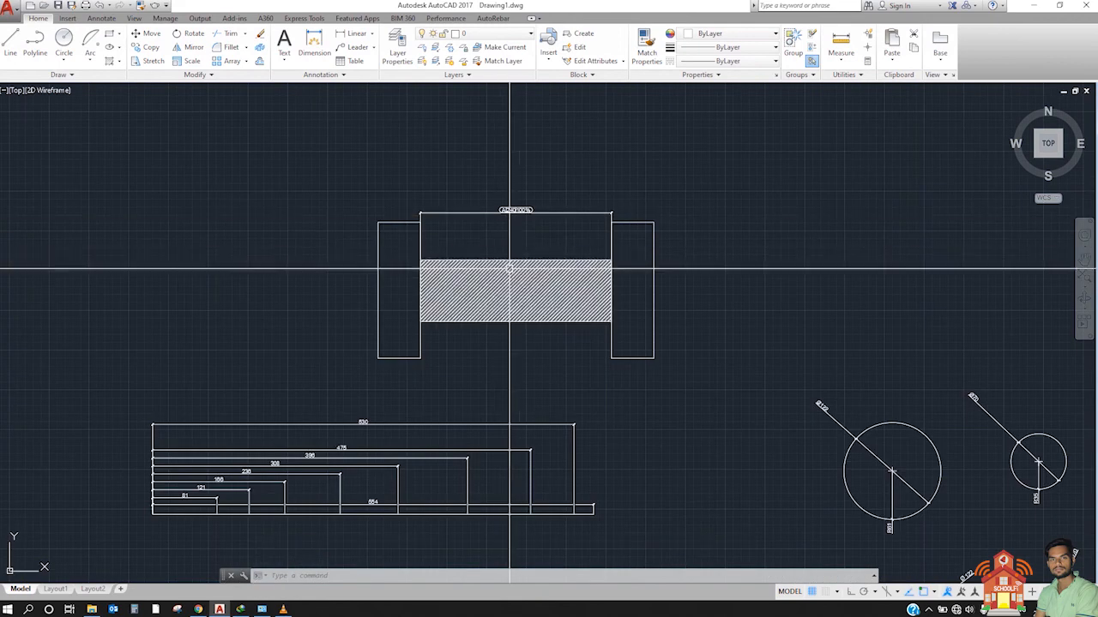
pyautogui.scroll(2, 507, 262)
pyautogui.moveTo(512, 280); pyautogui.dragTo(483, 351, button='middle')
pyautogui.scroll(2, 483, 346)
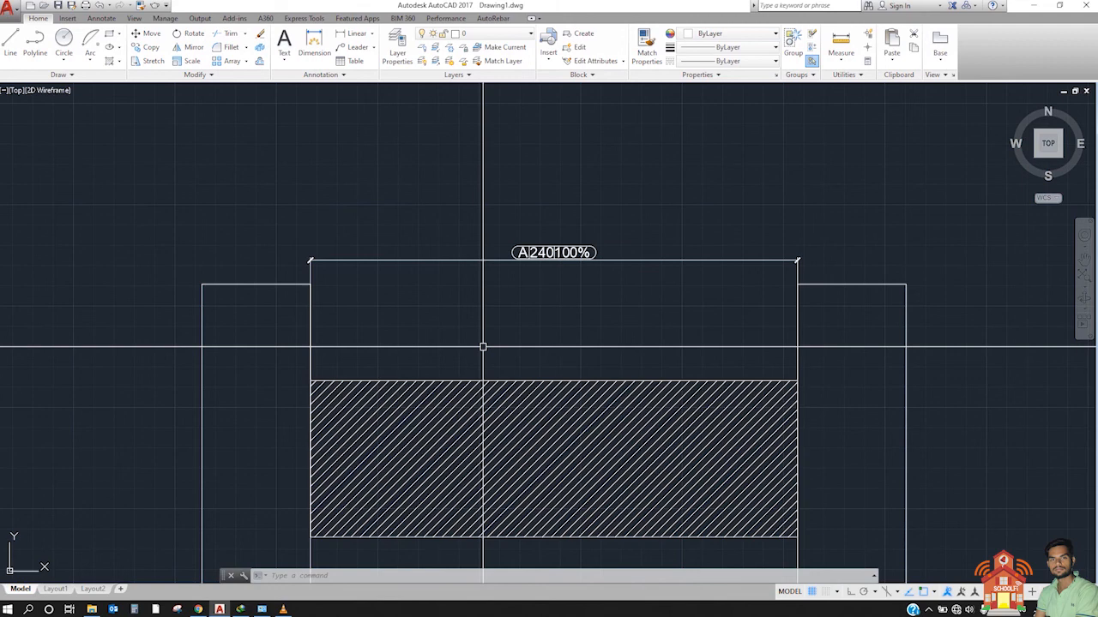
# Step: Define a geometric tolerance with the cylindricity symbol, a diameter tolerance of 239-241 and the maximum material condition (M)
pyautogui.write('tol')
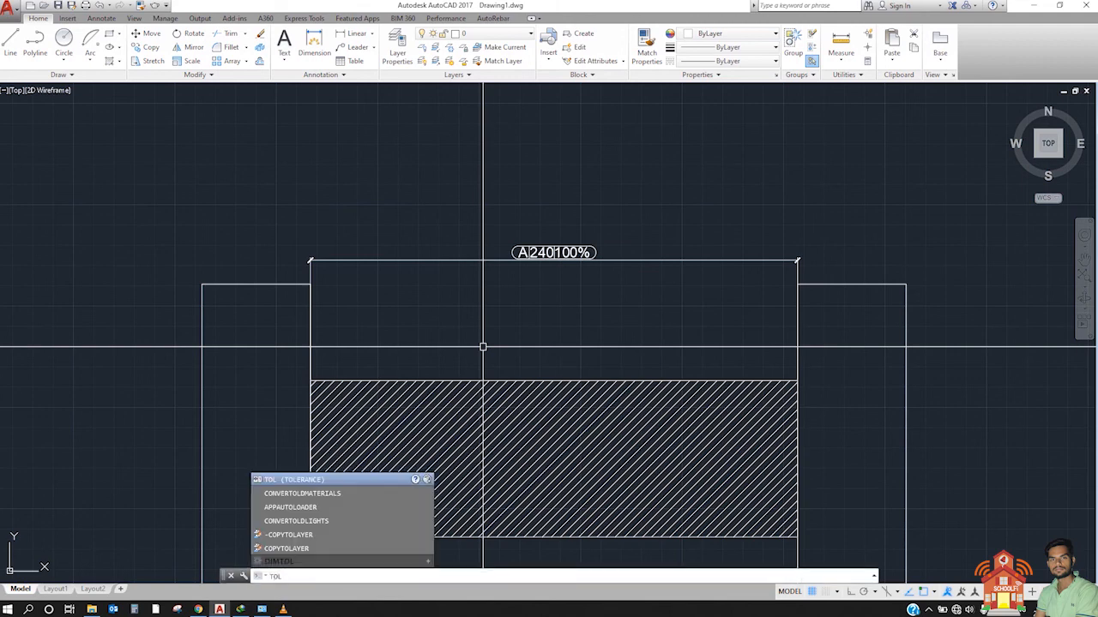
pyautogui.press('Return')
pyautogui.moveTo(506, 246); pyautogui.dragTo(735, 130)
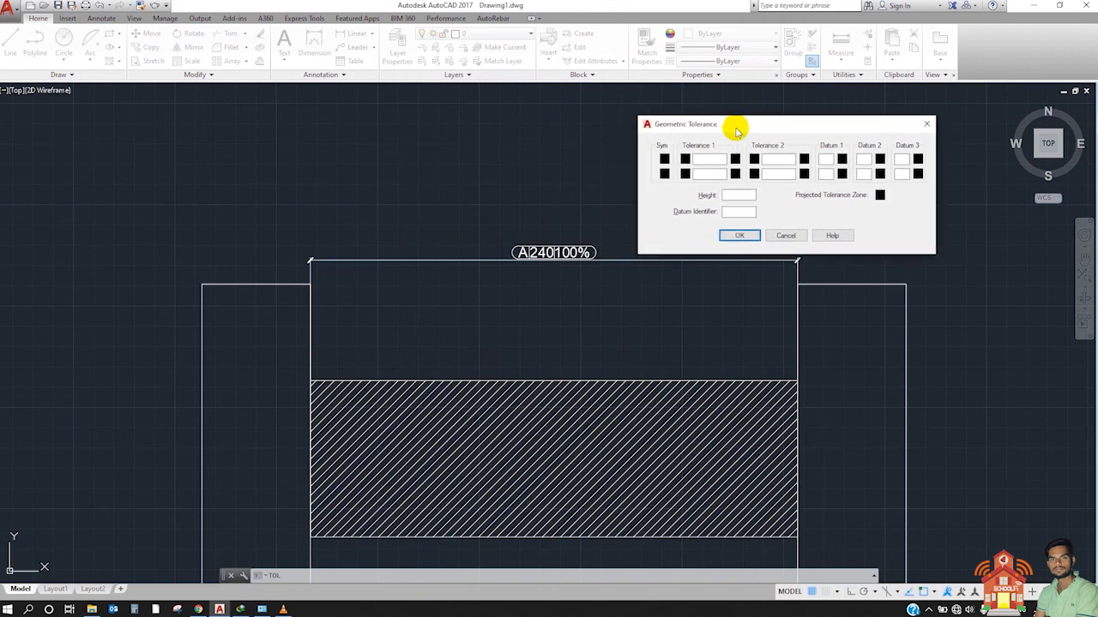
pyautogui.click(664, 160)
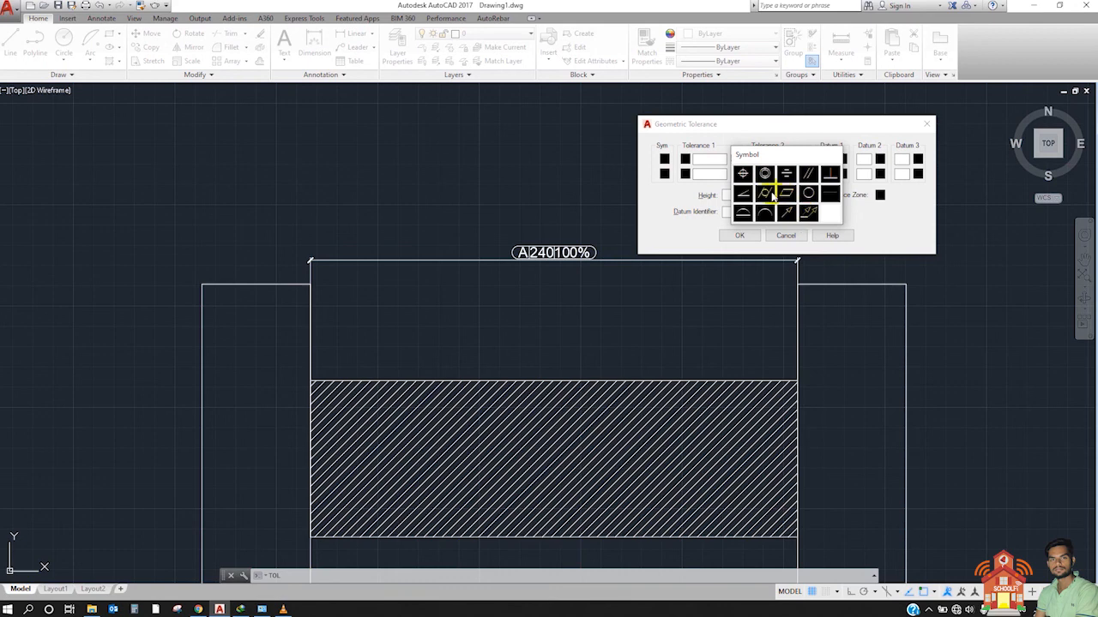
pyautogui.click(770, 195)
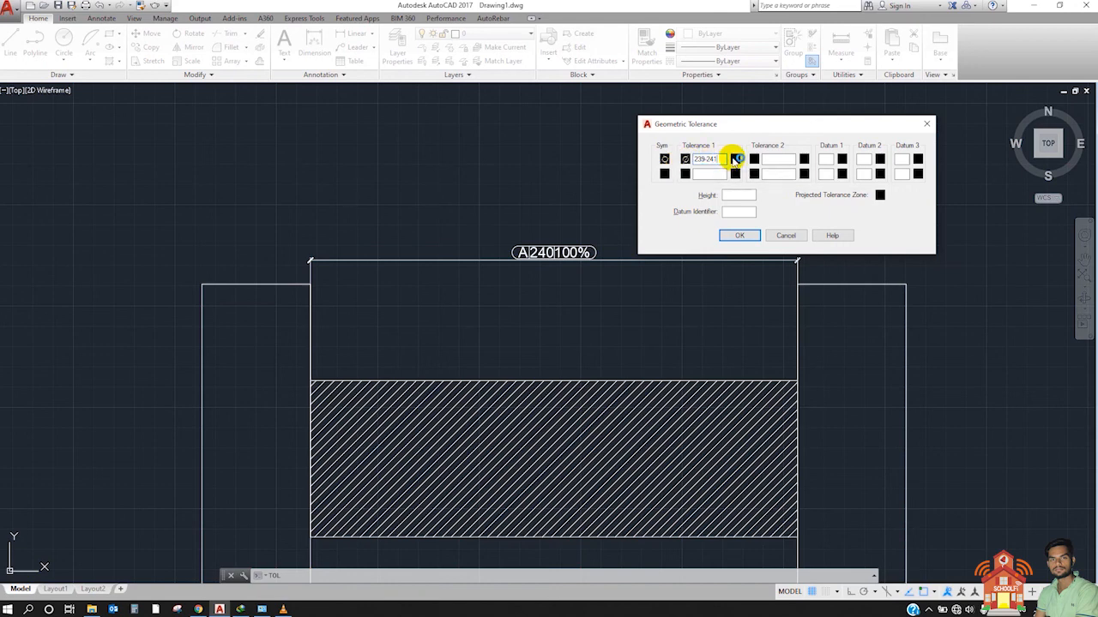
pyautogui.click(735, 160)
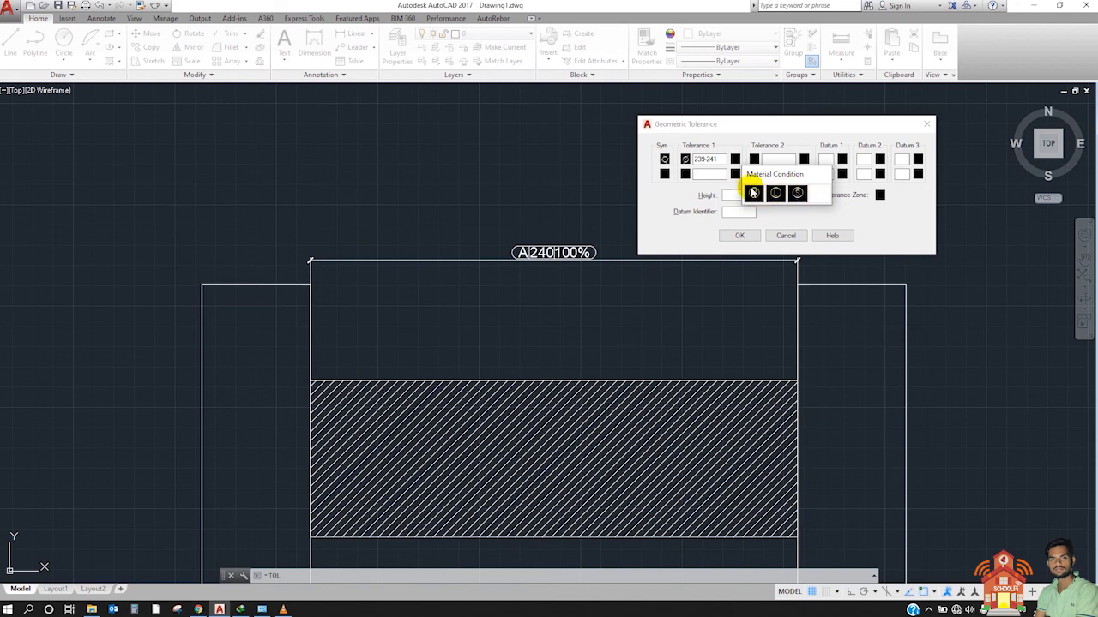
pyautogui.click(753, 192)
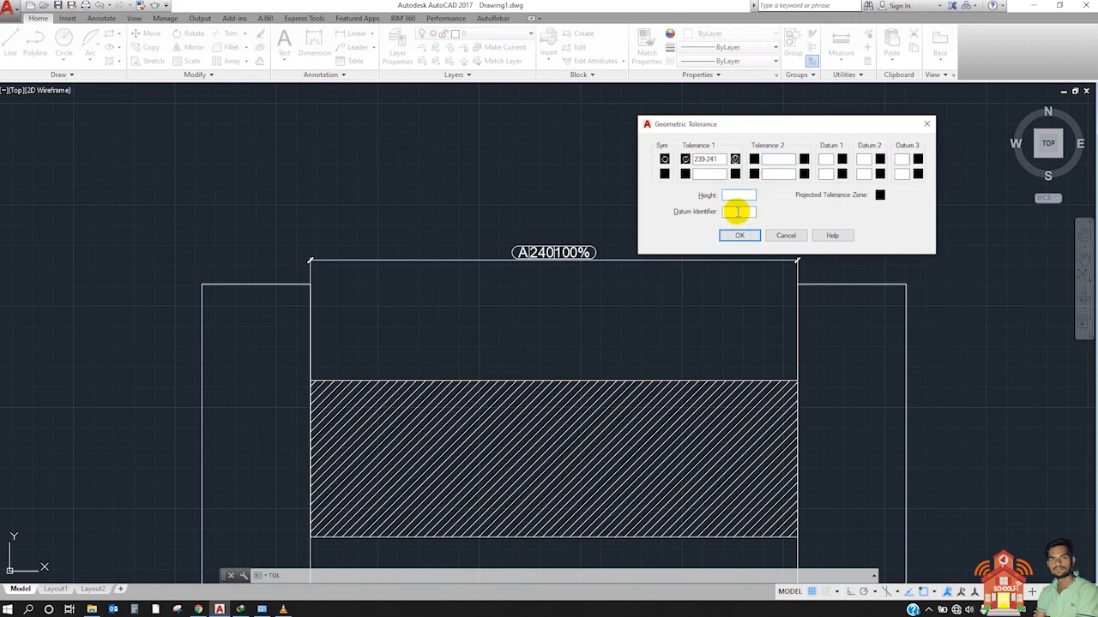
# Step: Enable the projected tolerance zone and place the tolerance frame just below the inspection dimension's text
pyautogui.click(738, 212)
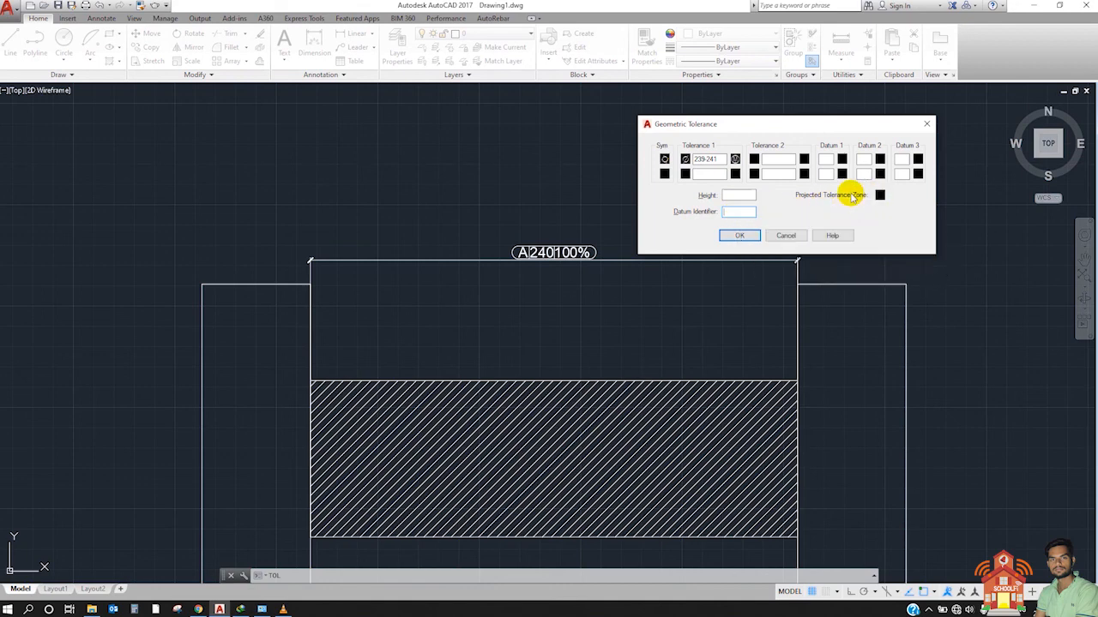
pyautogui.click(880, 195)
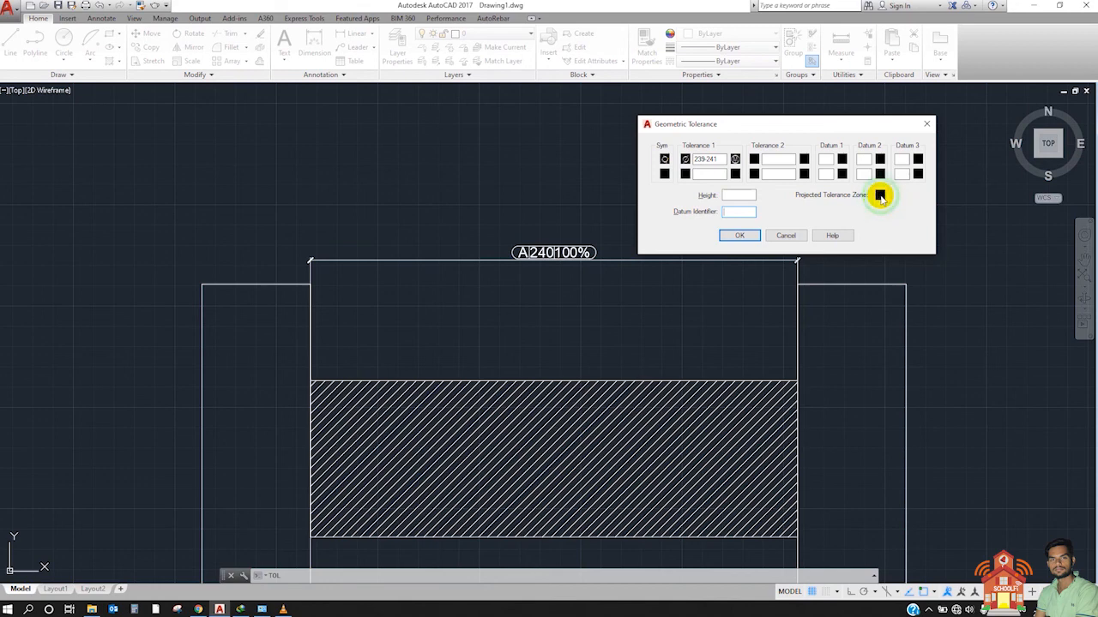
pyautogui.click(880, 195)
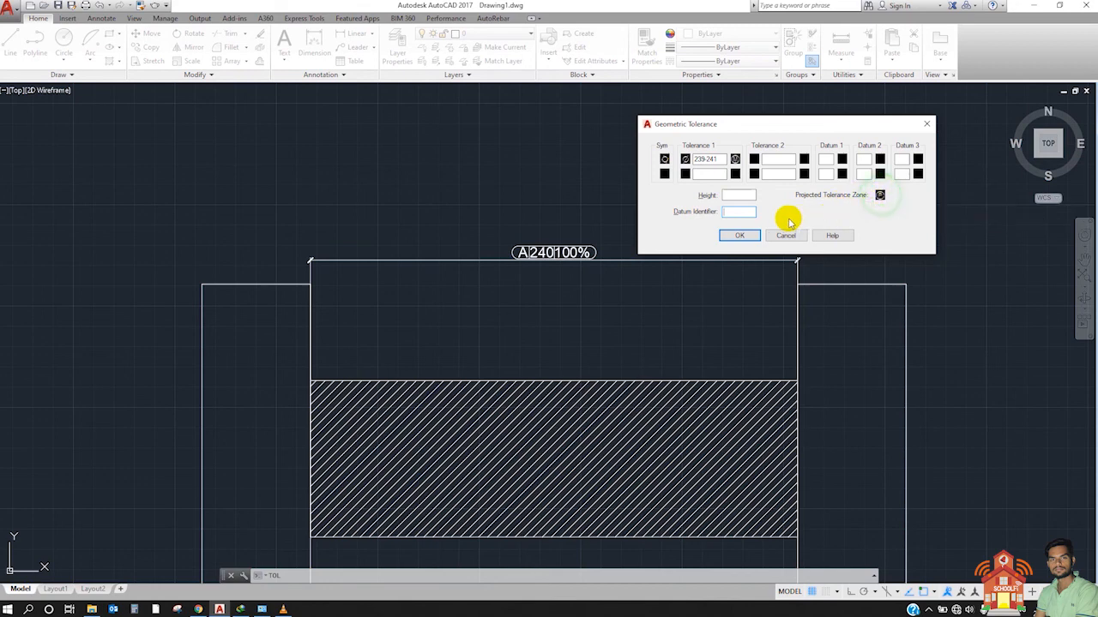
pyautogui.click(738, 238)
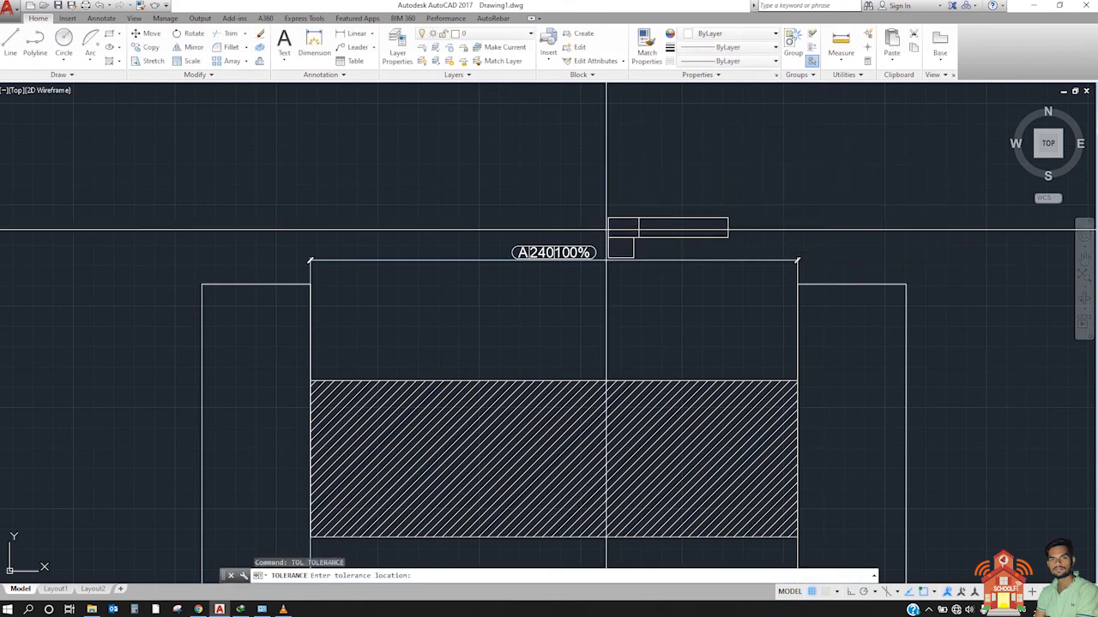
pyautogui.scroll(2, 448, 262)
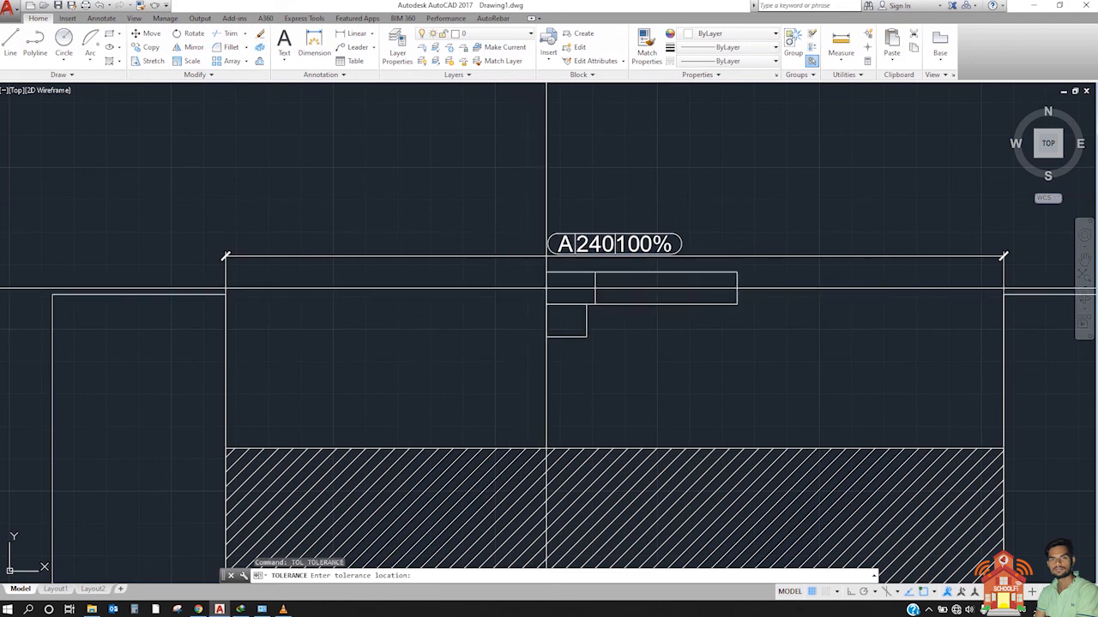
pyautogui.click(517, 295)
pyautogui.scroll(2, 683, 309)
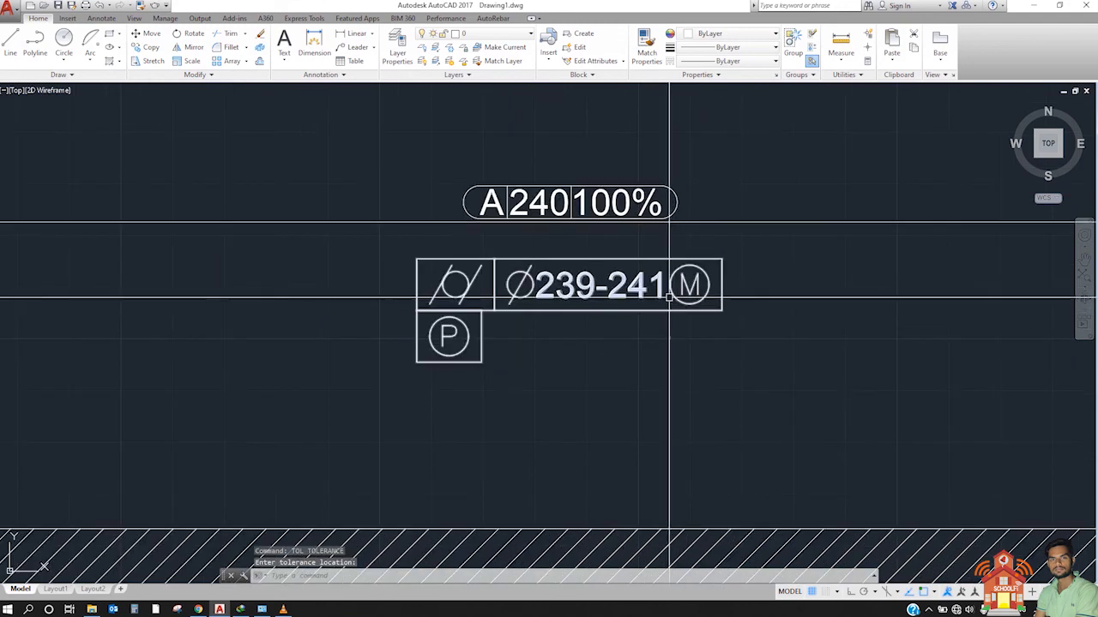
pyautogui.moveTo(527, 295); pyautogui.dragTo(385, 309, button='middle')
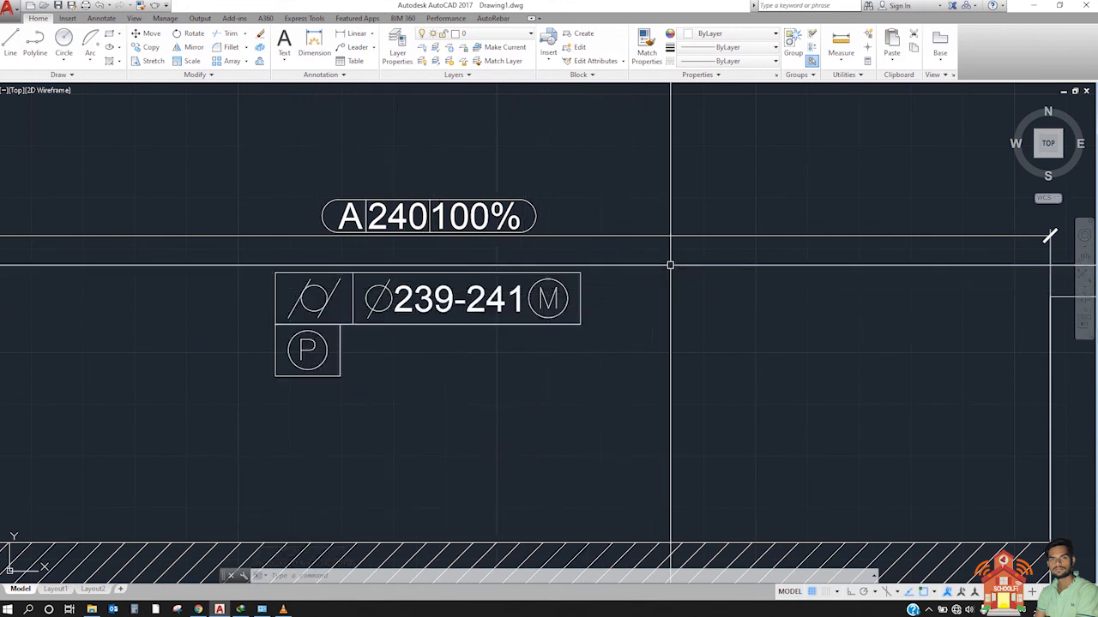
# Step: Select the cylindricity tolerance frame below the inspection dimension
pyautogui.scroll(-5, 592, 243)
pyautogui.scroll(4, 575, 238)
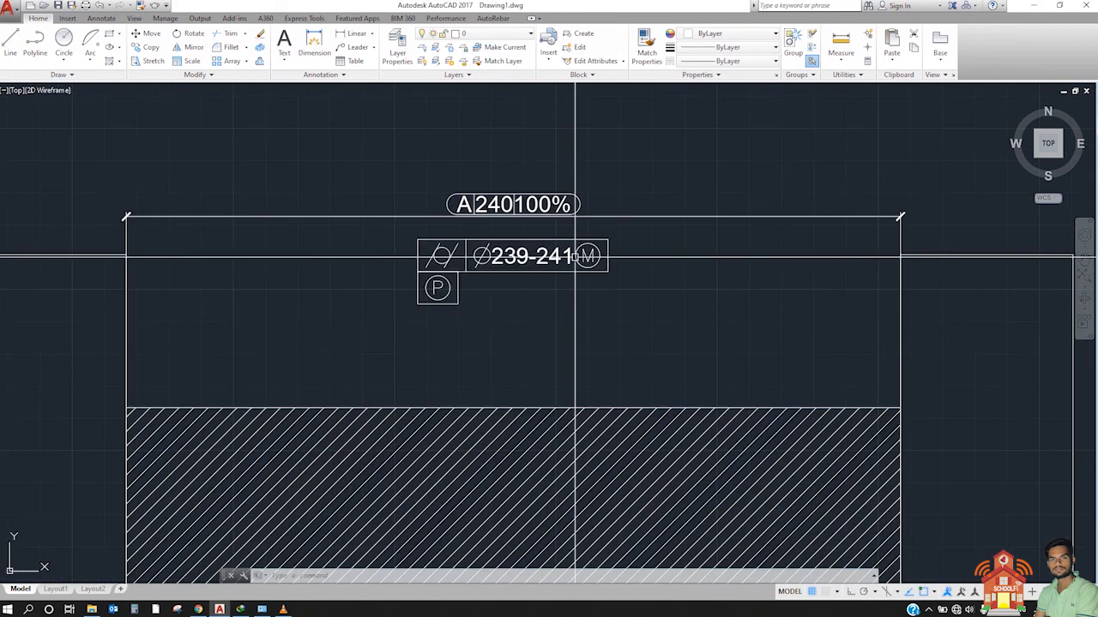
pyautogui.click(392, 235)
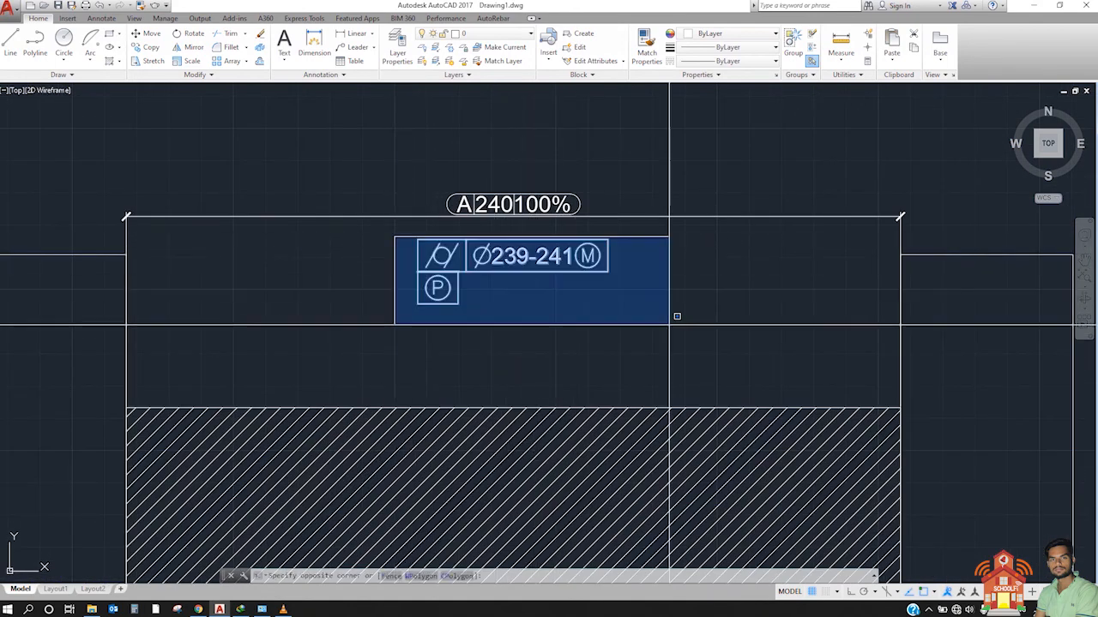
pyautogui.click(647, 311)
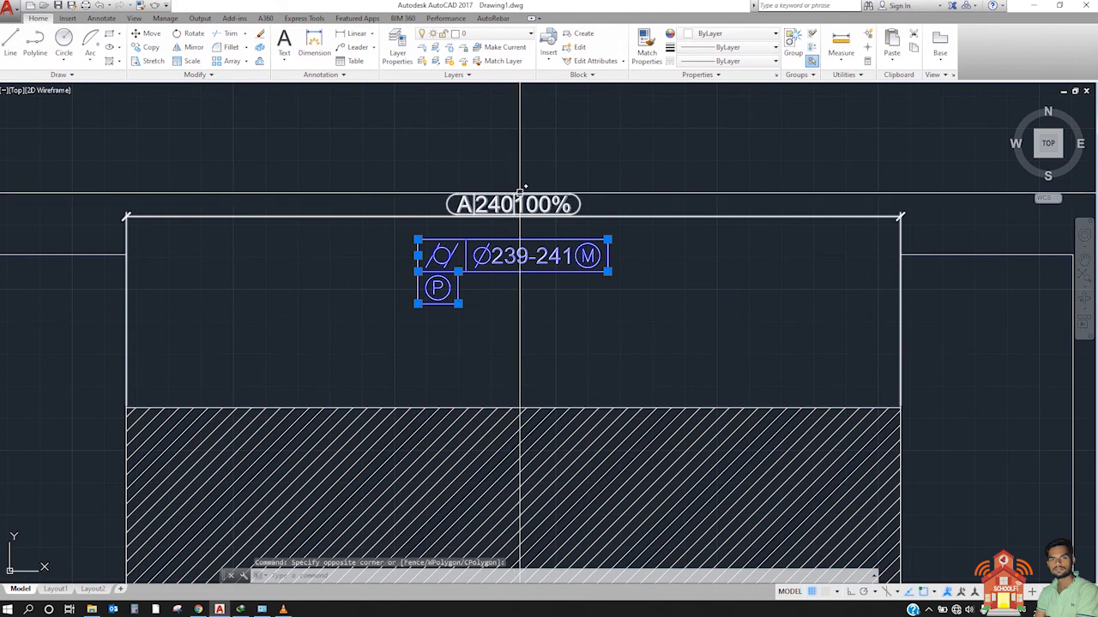